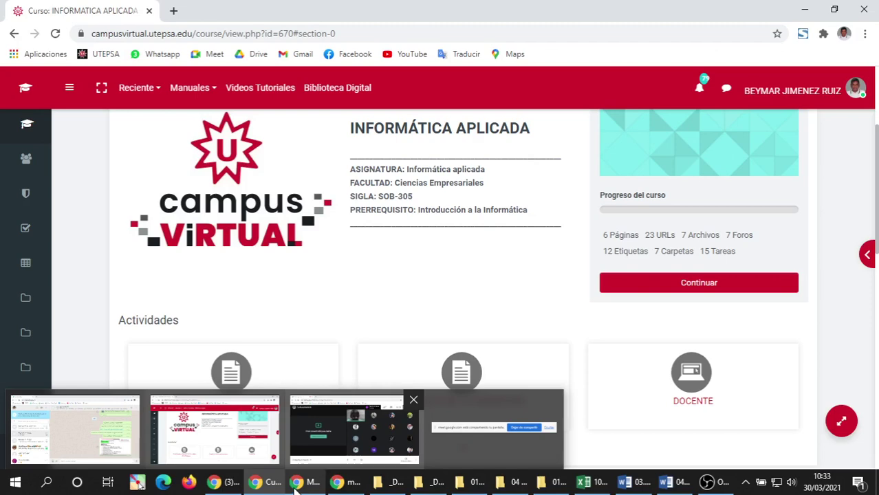
Look through the Informática Aplicada course page, including its full list of activities and the topic cards below.
{"action": "scroll", "coordinate": [303, 227], "scroll_direction": "down", "scroll_amount": 4}
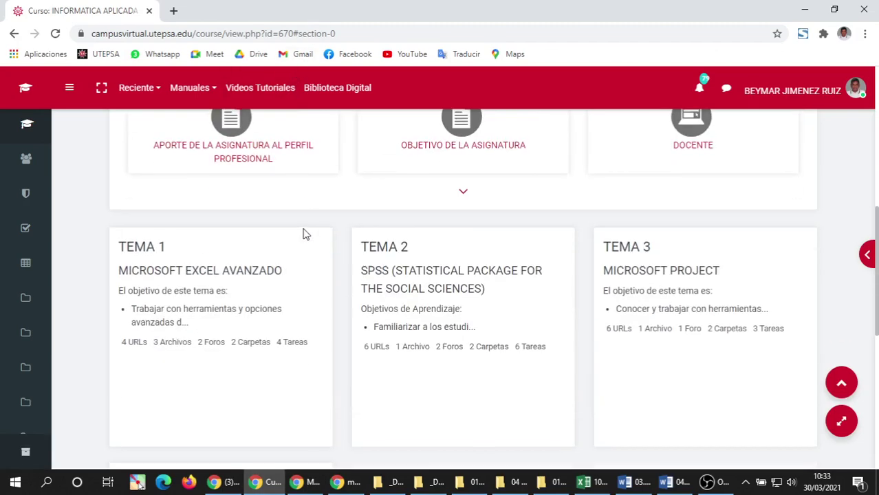
{"action": "scroll", "coordinate": [230, 197], "scroll_direction": "up", "scroll_amount": 6}
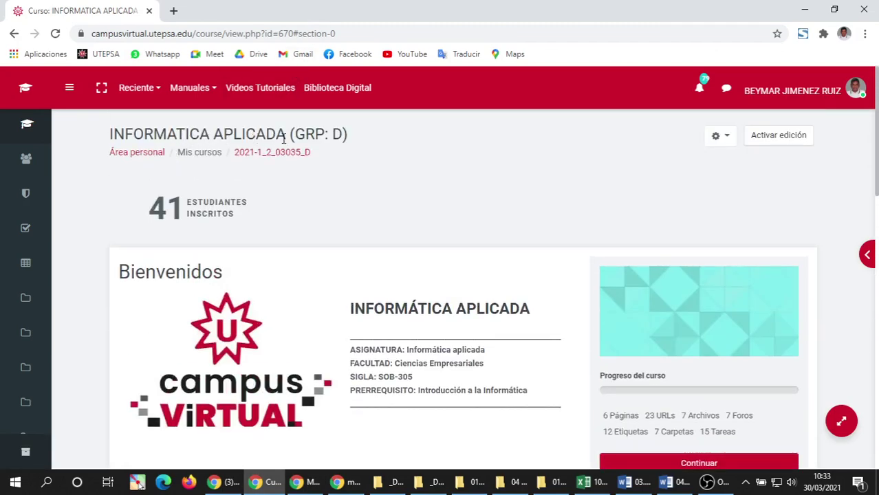
{"action": "scroll", "coordinate": [327, 250], "scroll_direction": "down", "scroll_amount": 6}
{"action": "scroll", "coordinate": [168, 202], "scroll_direction": "up", "scroll_amount": 1}
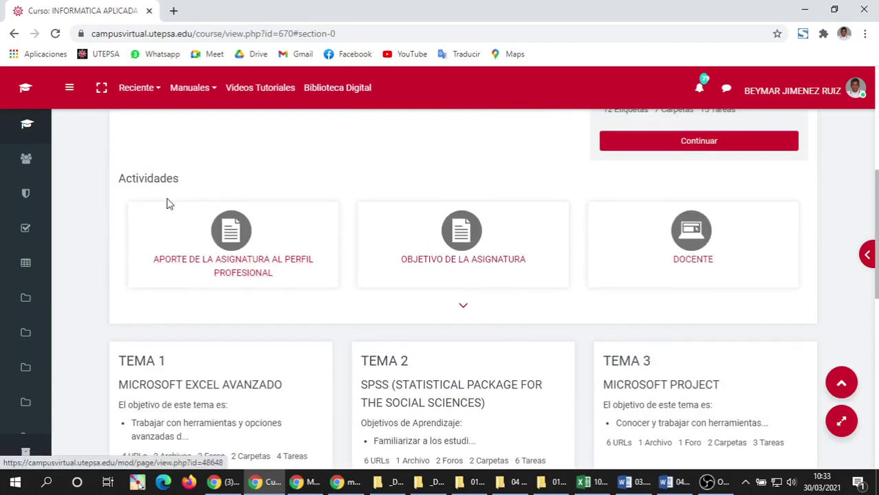
{"action": "scroll", "coordinate": [296, 229], "scroll_direction": "down", "scroll_amount": 1}
{"action": "scroll", "coordinate": [344, 227], "scroll_direction": "up", "scroll_amount": 1}
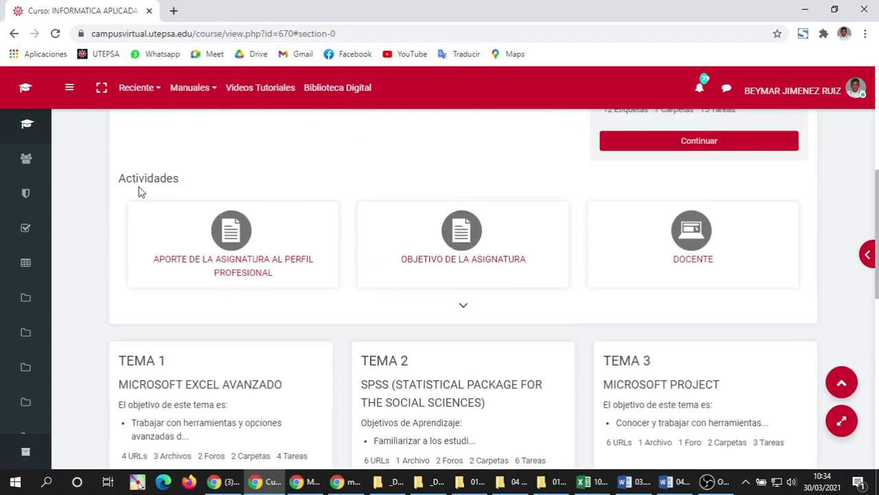
{"action": "left_click", "coordinate": [464, 308]}
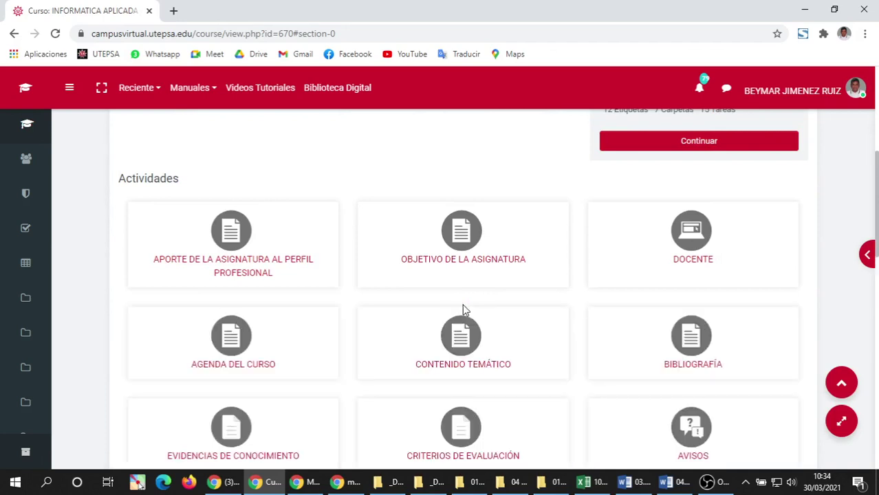
{"action": "scroll", "coordinate": [463, 309], "scroll_direction": "down", "scroll_amount": 1}
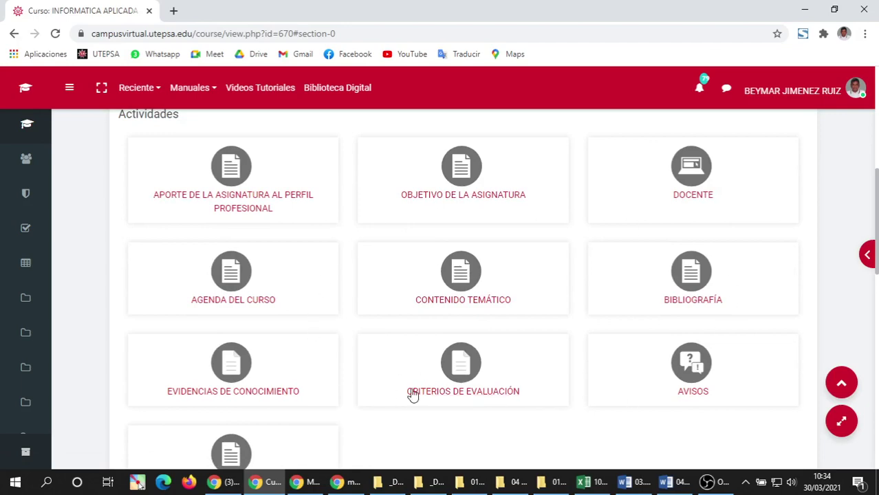
{"action": "scroll", "coordinate": [306, 289], "scroll_direction": "down", "scroll_amount": 3}
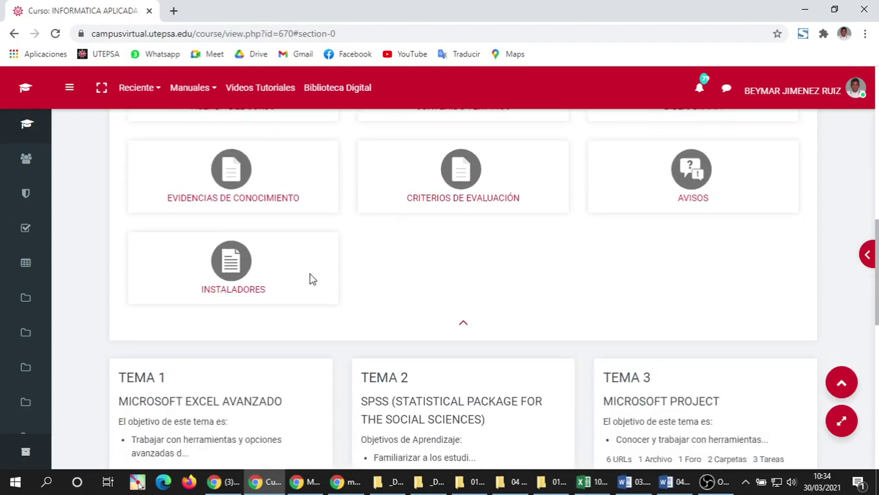
{"action": "left_click", "coordinate": [462, 326]}
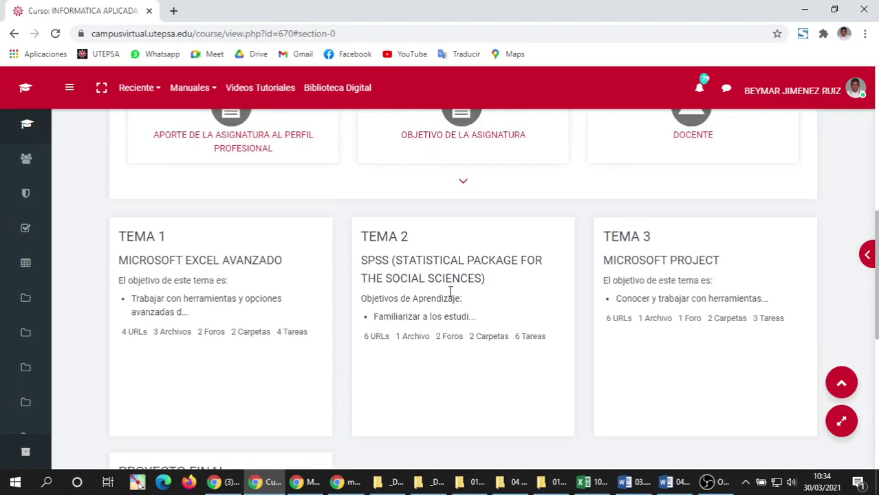
{"action": "scroll", "coordinate": [429, 256], "scroll_direction": "up", "scroll_amount": 4}
{"action": "scroll", "coordinate": [466, 348], "scroll_direction": "down", "scroll_amount": 1}
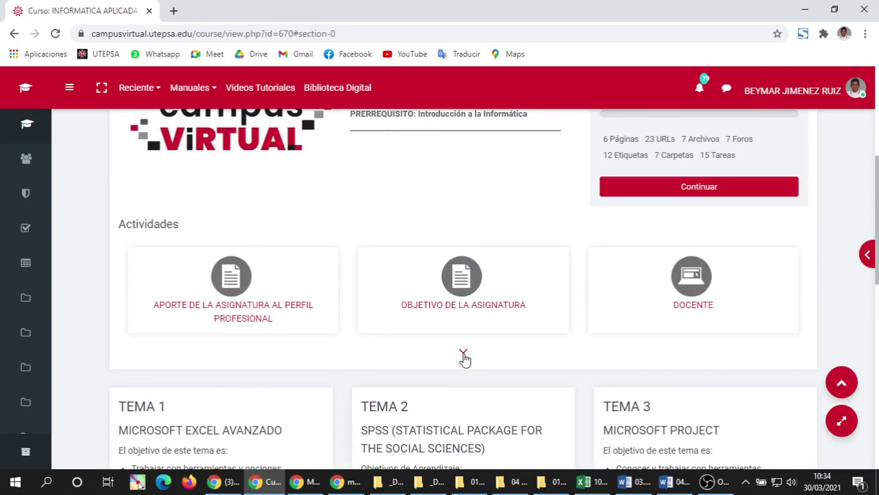
Expand the course's Actividades list and open the INSTALADORES page.
{"action": "left_click", "coordinate": [463, 356]}
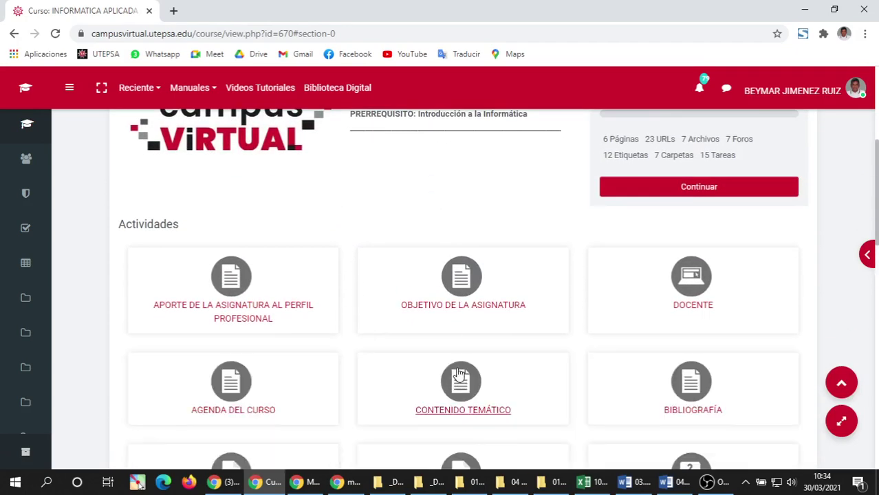
{"action": "scroll", "coordinate": [432, 376], "scroll_direction": "down", "scroll_amount": 3}
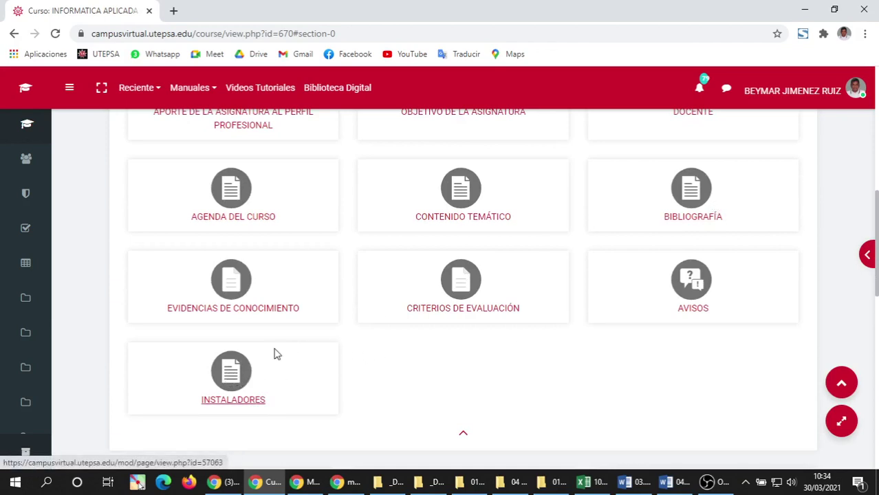
{"action": "left_click", "coordinate": [229, 364]}
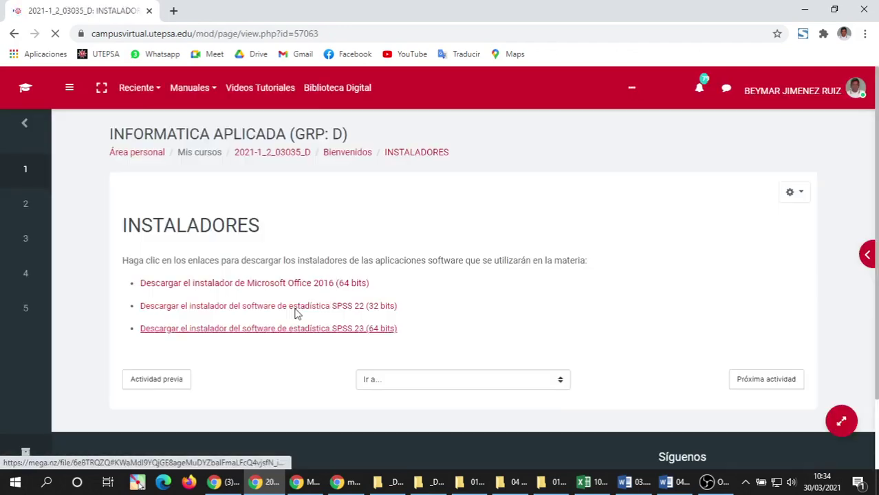
{"action": "scroll", "coordinate": [274, 234], "scroll_direction": "down", "scroll_amount": 1}
{"action": "scroll", "coordinate": [285, 227], "scroll_direction": "up", "scroll_amount": 1}
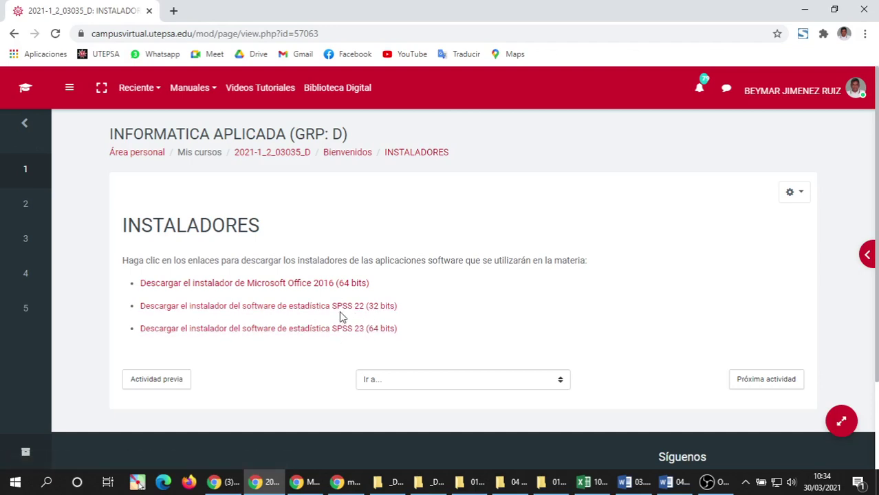
Open the Microsoft Office 2016 (64 bits) installer link in a new tab, view its MEGA download page and close that tab.
{"action": "right_click", "coordinate": [284, 288]}
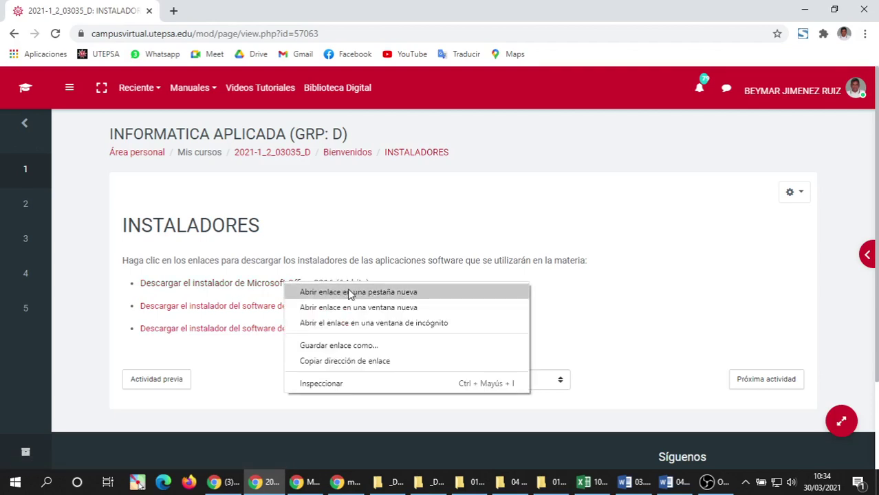
{"action": "left_click", "coordinate": [349, 293]}
{"action": "left_click", "coordinate": [242, 6]}
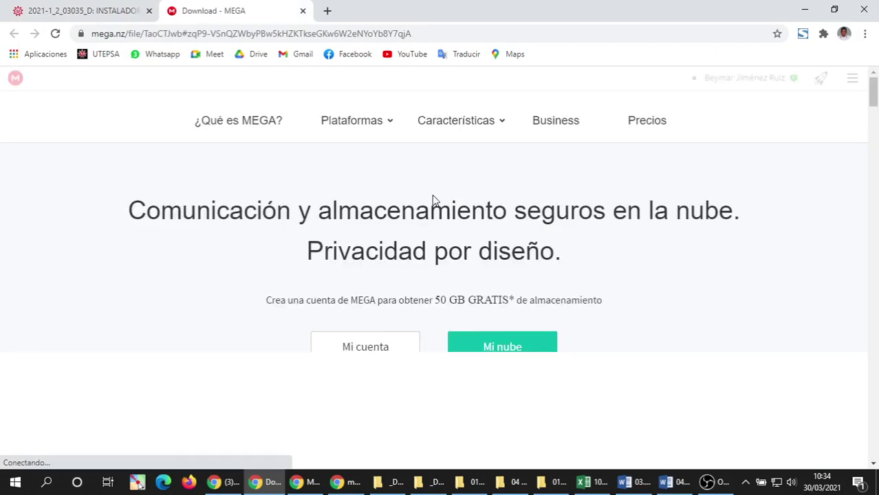
{"action": "left_click", "coordinate": [60, 11]}
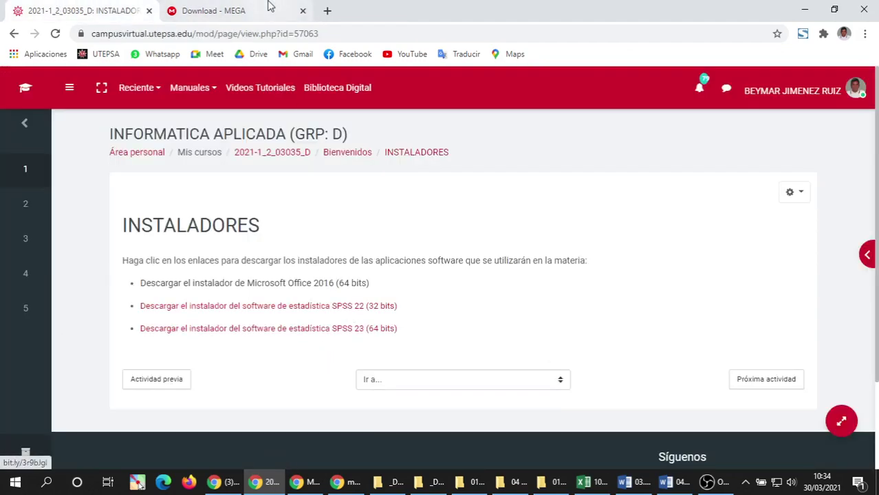
{"action": "left_click", "coordinate": [246, 8]}
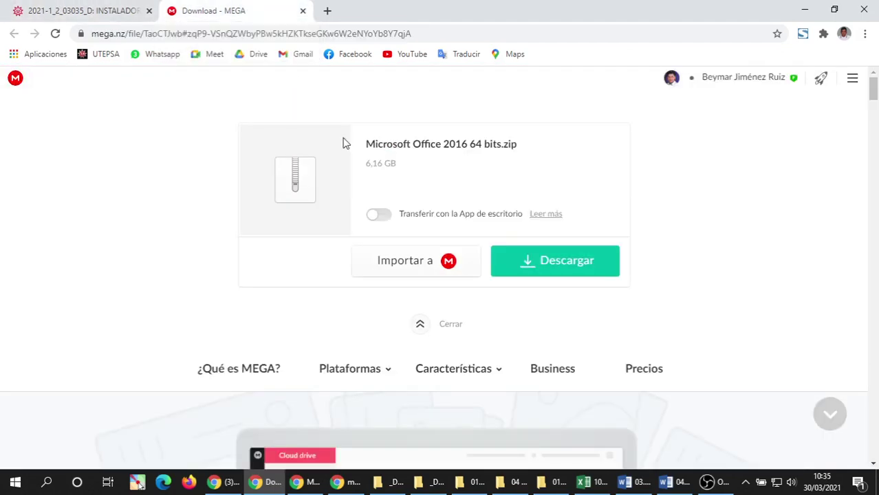
{"action": "left_click", "coordinate": [561, 274]}
{"action": "left_click", "coordinate": [302, 12]}
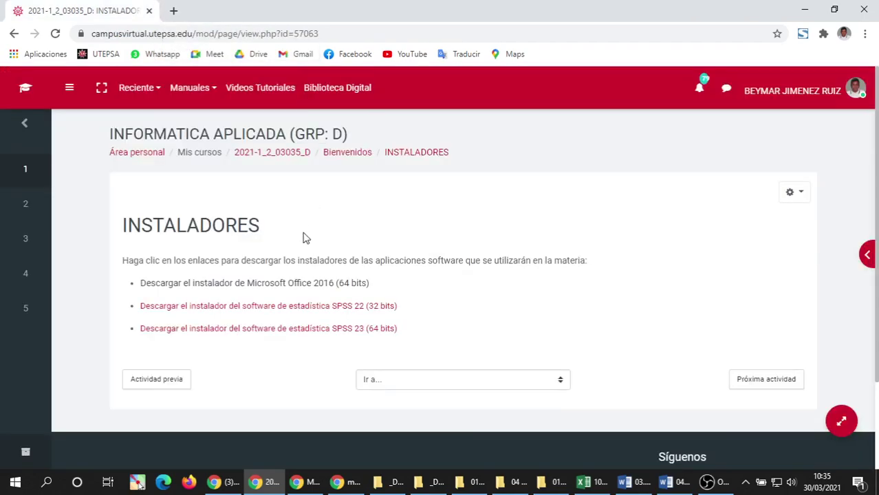
Switch to the File Explorer window showing 01 Introduccion a la Informatica and select Microsoft Office 2016 64 bits.zip.
{"action": "left_click", "coordinate": [436, 483]}
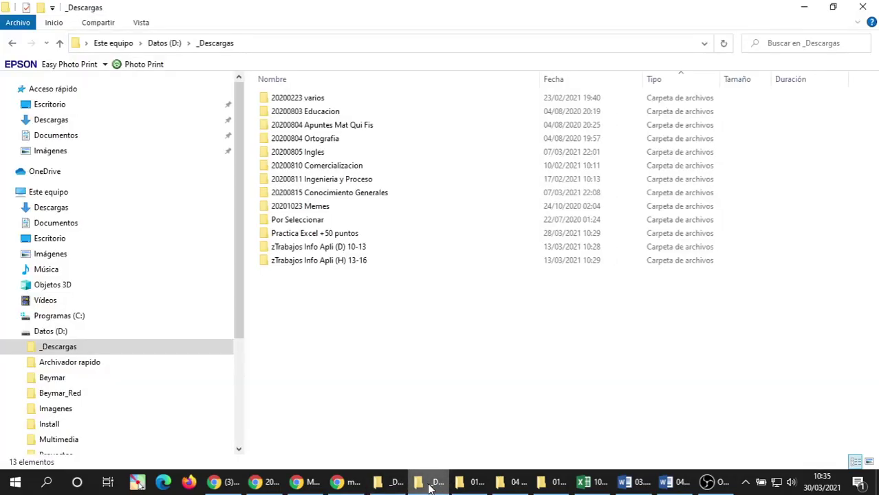
{"action": "left_click", "coordinate": [546, 485]}
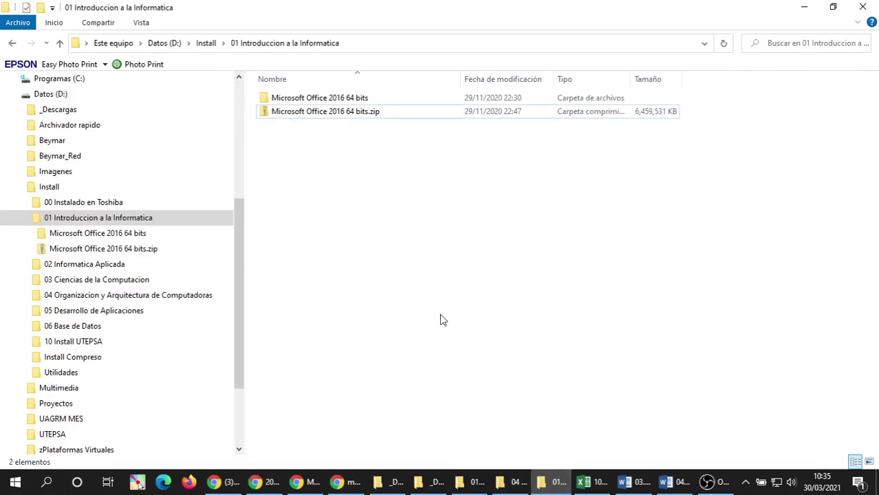
{"action": "left_click", "coordinate": [317, 113]}
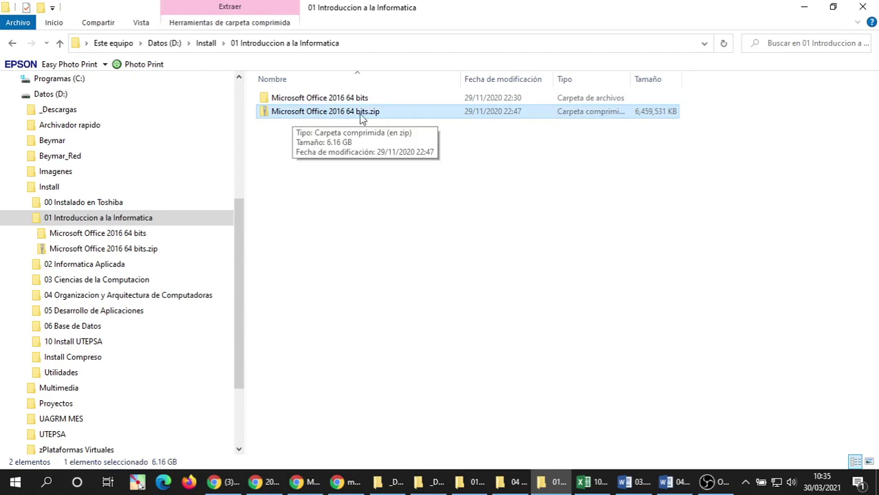
Rename the existing Microsoft Office 2016 64 bits folder as "Microsoft Office 2016 64 bits (old)".
{"action": "left_click", "coordinate": [365, 103]}
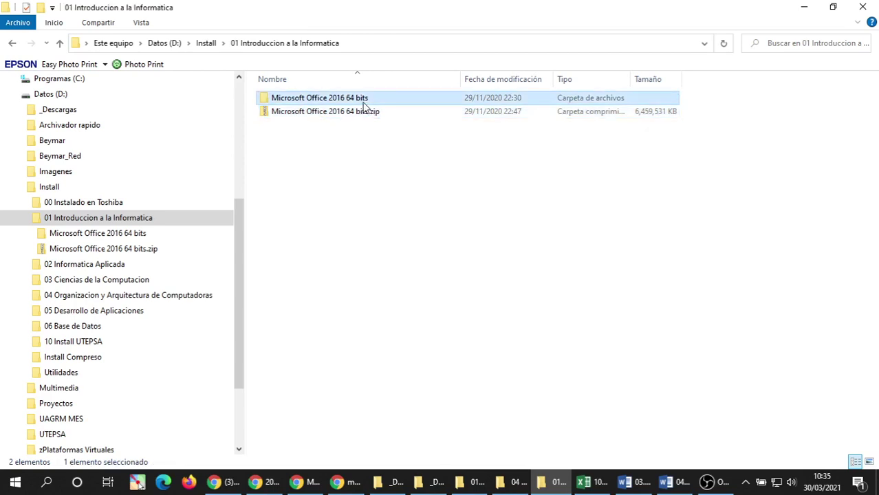
{"action": "left_click", "coordinate": [369, 102]}
{"action": "left_click", "coordinate": [372, 98]}
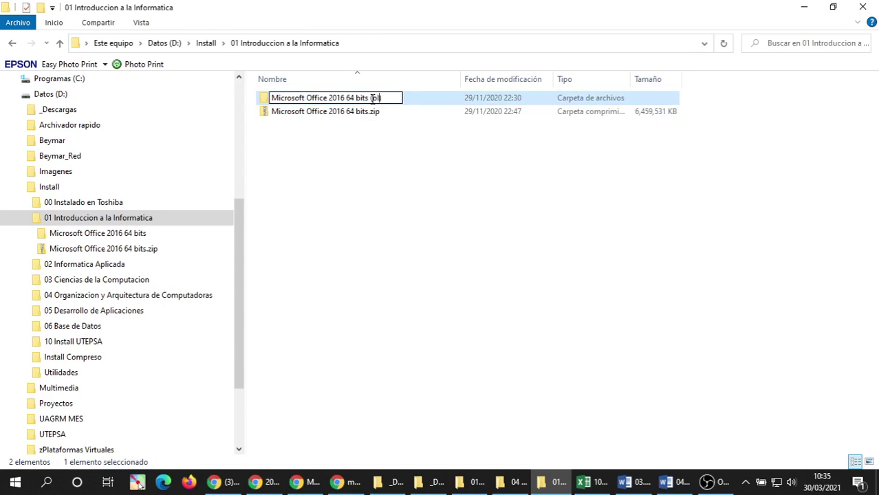
{"action": "left_click", "coordinate": [340, 173]}
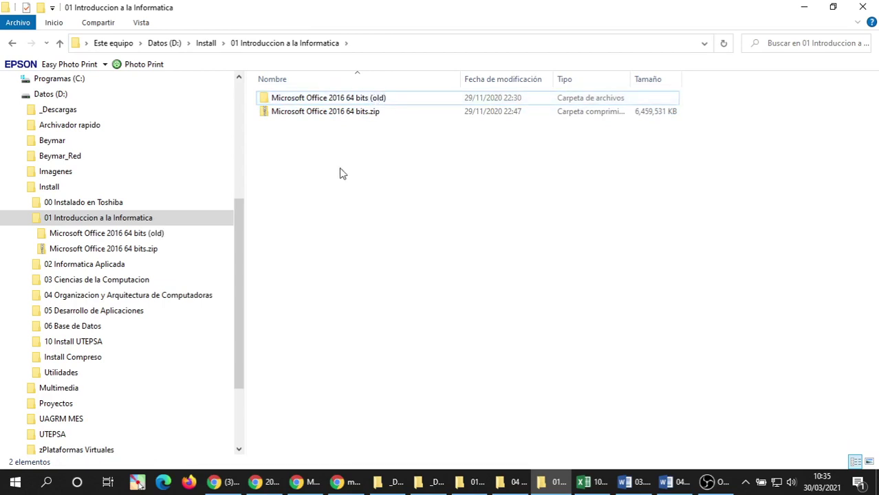
{"action": "left_click", "coordinate": [330, 119]}
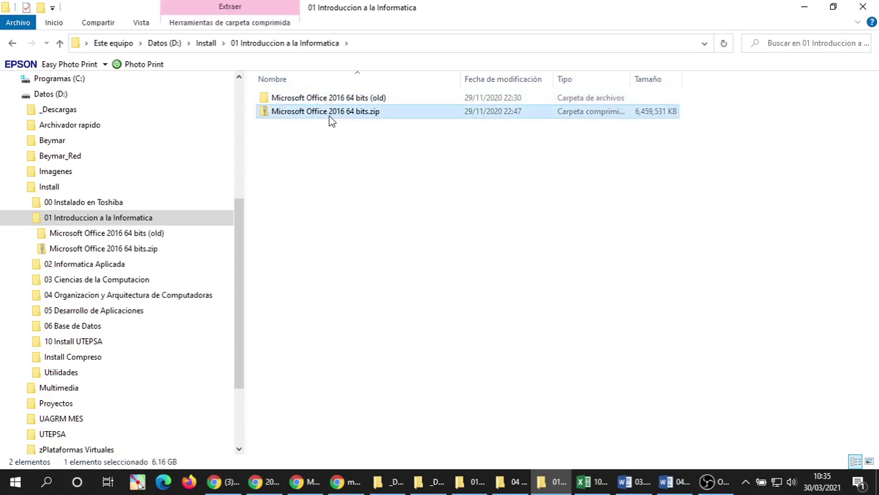
{"action": "left_click", "coordinate": [280, 137]}
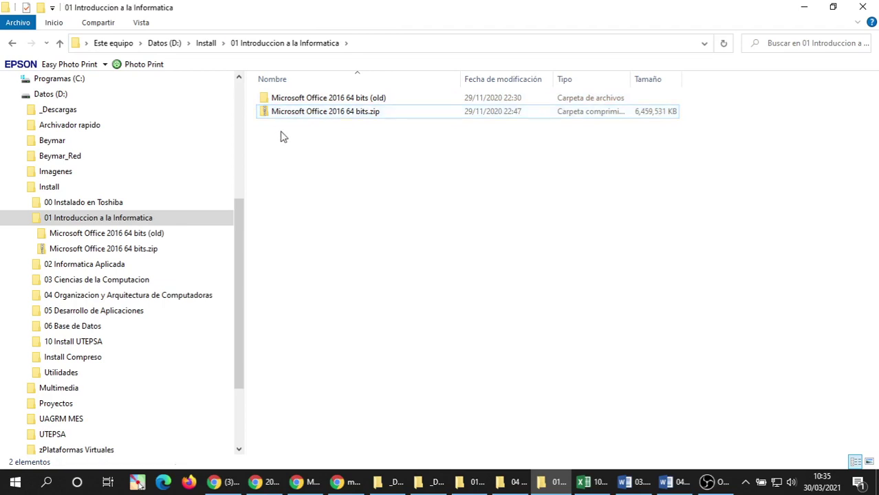
{"action": "left_click", "coordinate": [352, 104]}
{"action": "left_click", "coordinate": [334, 117]}
{"action": "left_click", "coordinate": [336, 134]}
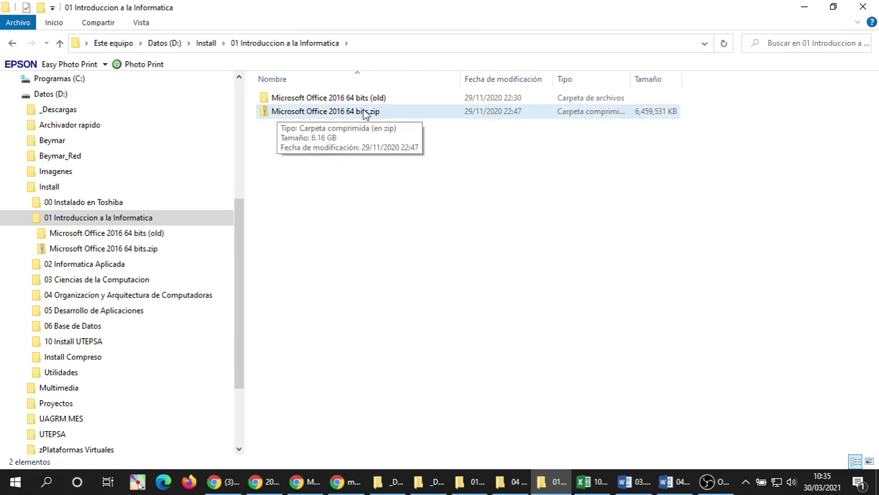
Extract Microsoft Office 2016 64 bits.zip into the current folder with 7-Zip and move the progress window clear of the file list.
{"action": "left_click", "coordinate": [317, 117]}
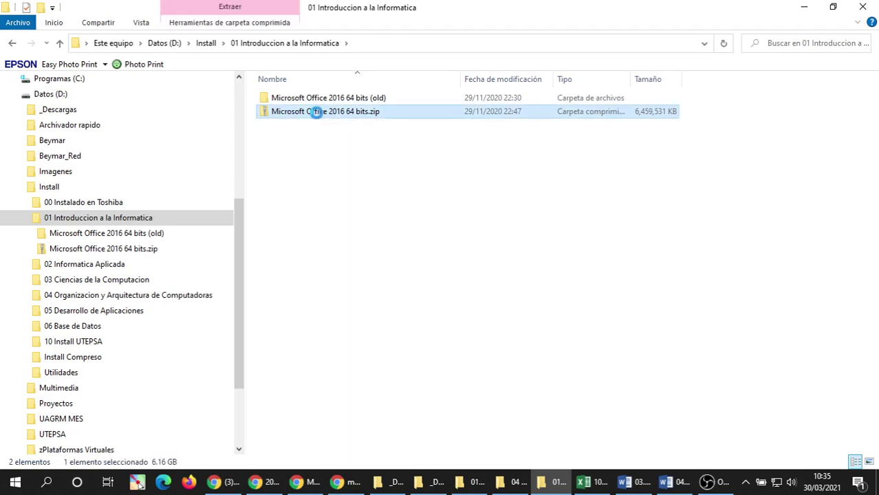
{"action": "right_click", "coordinate": [316, 113]}
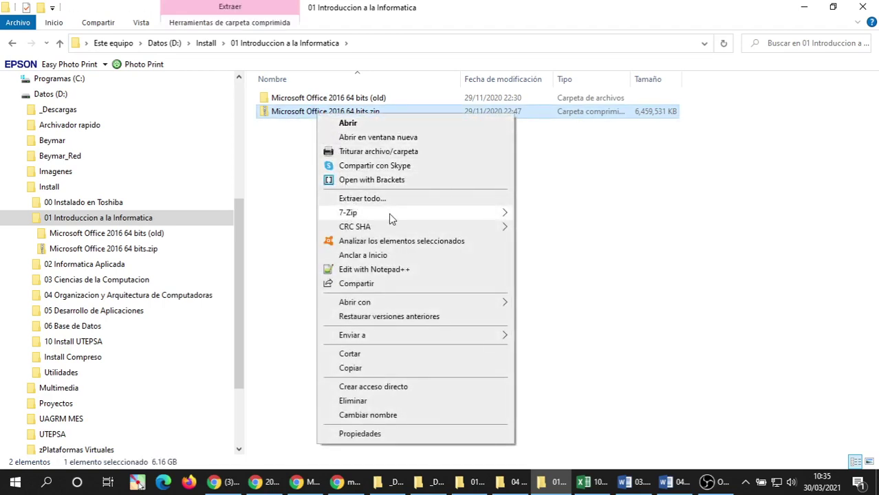
{"action": "mouse_move", "coordinate": [415, 217]}
{"action": "mouse_move", "coordinate": [356, 214]}
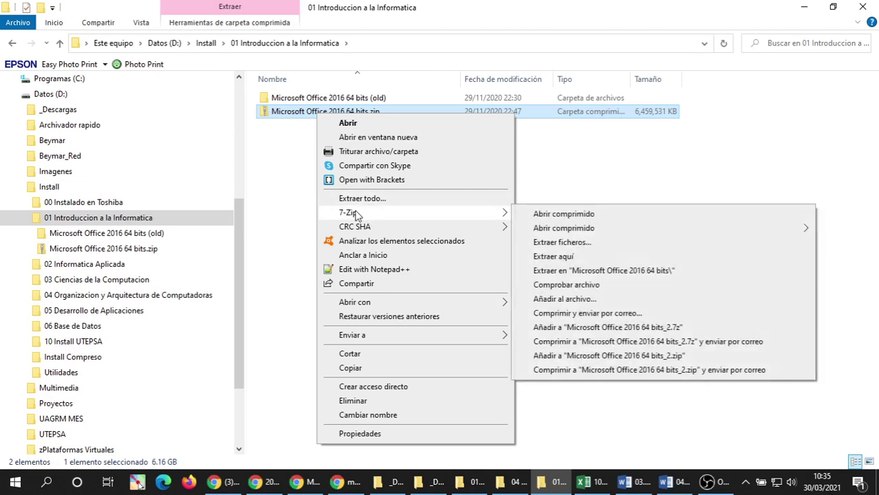
{"action": "left_click", "coordinate": [554, 257]}
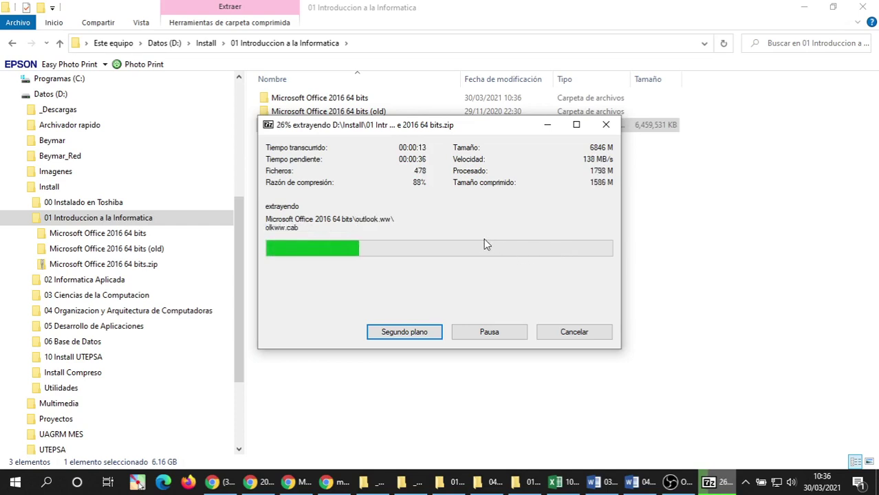
{"action": "left_click_drag", "start_coordinate": [419, 128], "coordinate": [417, 183]}
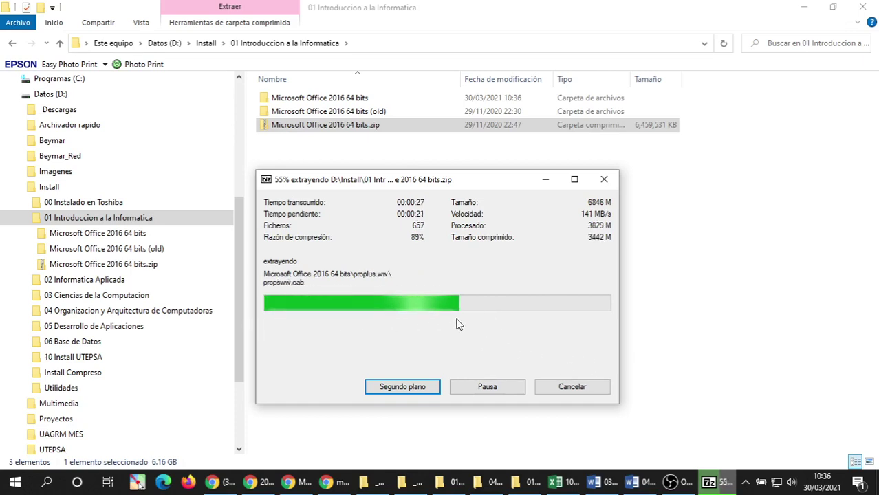
{"action": "mouse_move", "coordinate": [249, 481]}
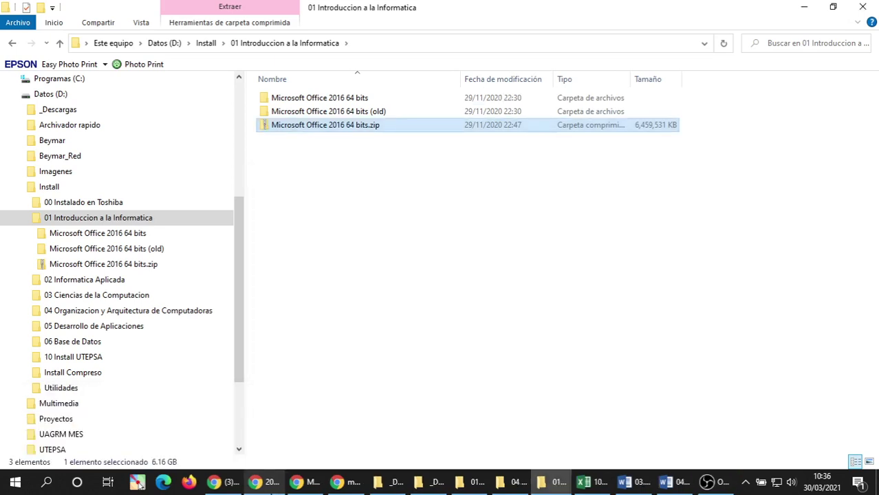
{"action": "left_click", "coordinate": [2, 388]}
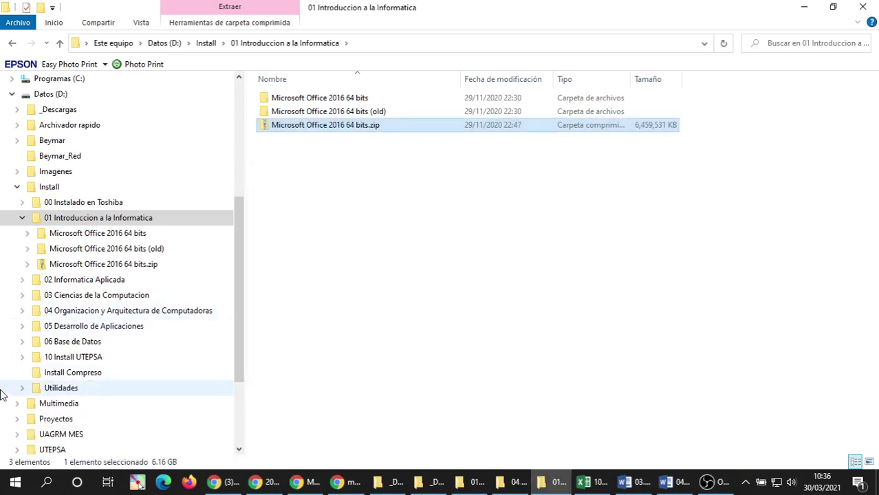
{"action": "left_click", "coordinate": [357, 231]}
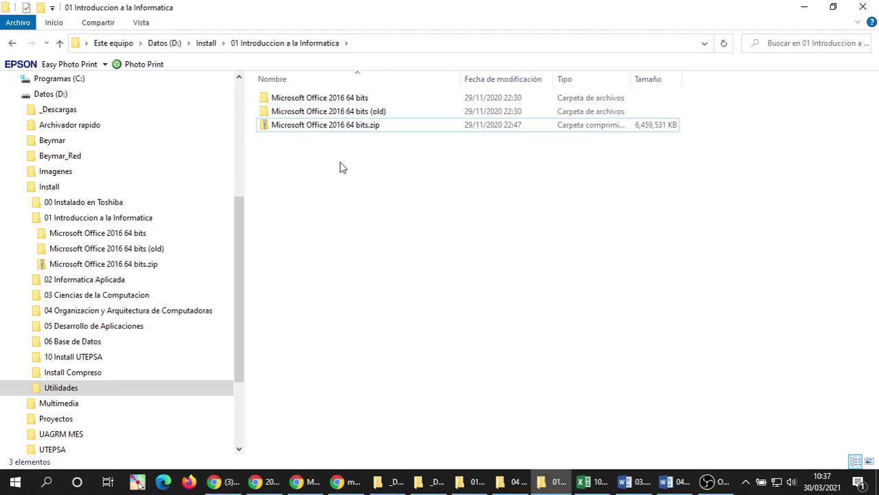
Open the extracted Microsoft Office 2016 64 bits folder and look through its contents.
{"action": "left_click", "coordinate": [348, 116]}
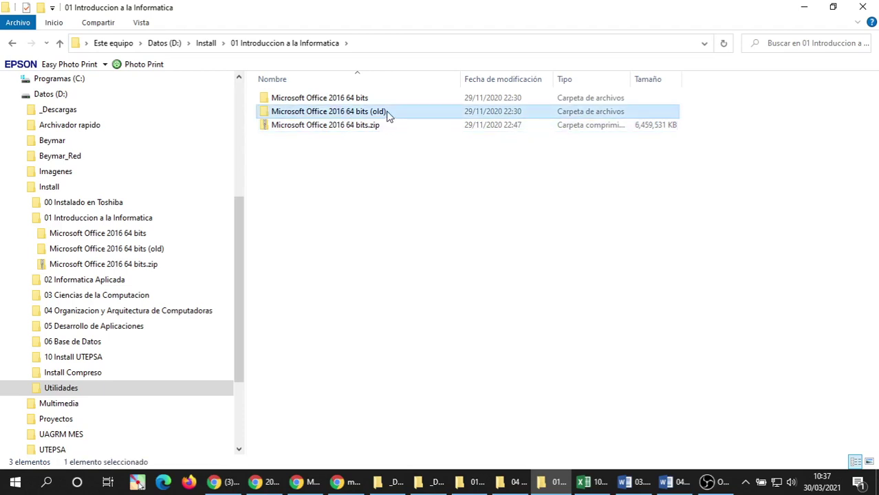
{"action": "left_click", "coordinate": [349, 103]}
{"action": "double_click", "coordinate": [348, 104]}
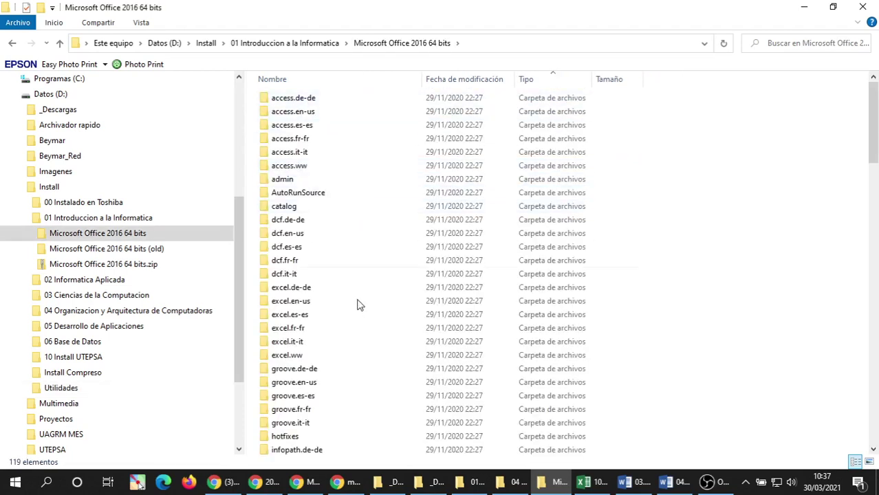
{"action": "scroll", "coordinate": [509, 272], "scroll_direction": "down", "scroll_amount": 13}
{"action": "scroll", "coordinate": [508, 272], "scroll_direction": "up", "scroll_amount": 6}
{"action": "scroll", "coordinate": [506, 271], "scroll_direction": "down", "scroll_amount": 20}
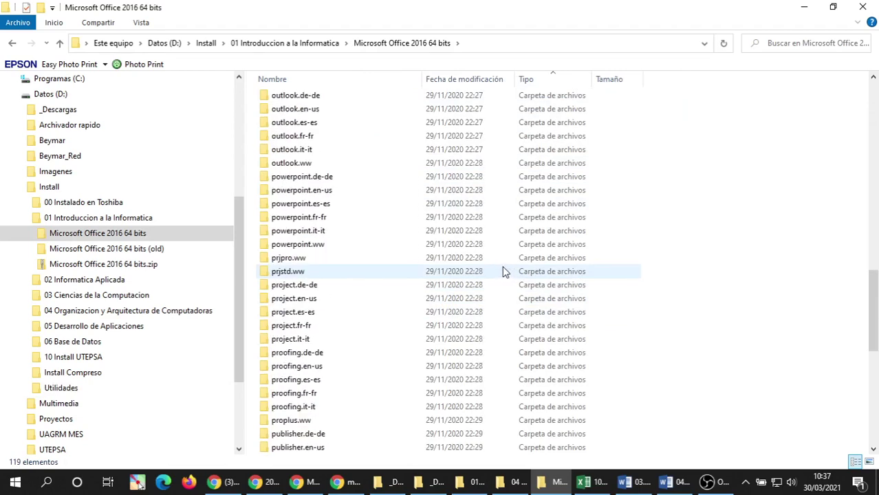
{"action": "scroll", "coordinate": [499, 274], "scroll_direction": "up", "scroll_amount": 14}
{"action": "scroll", "coordinate": [495, 172], "scroll_direction": "up", "scroll_amount": 18}
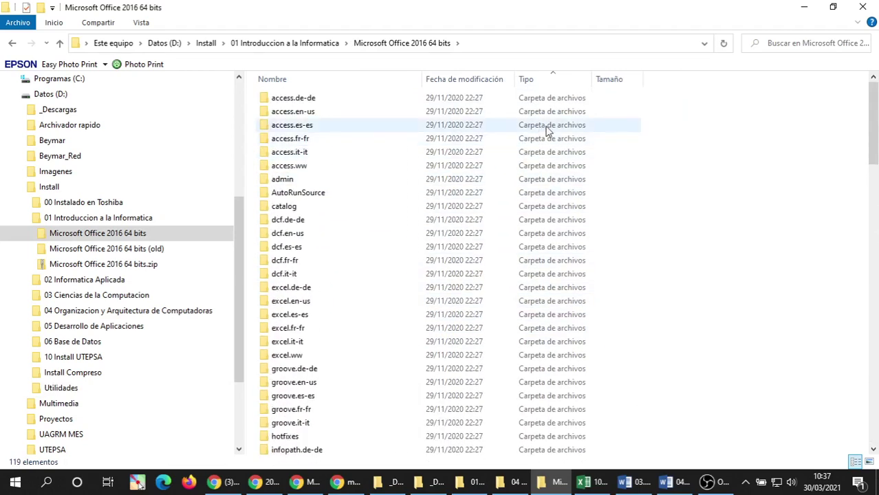
Set the Microsoft Office 2016 64 bits folder to the Detalles view and sort its contents by Tipo in ascending order.
{"action": "right_click", "coordinate": [729, 177]}
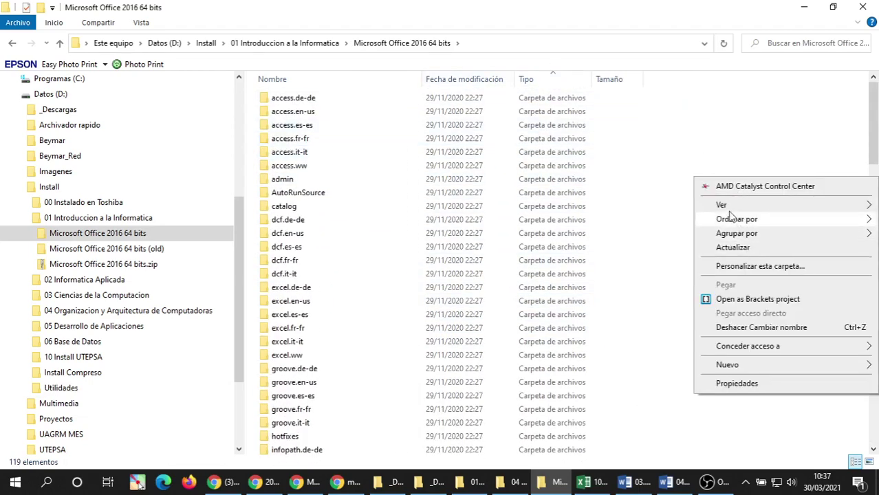
{"action": "mouse_move", "coordinate": [728, 205]}
{"action": "left_click", "coordinate": [594, 277]}
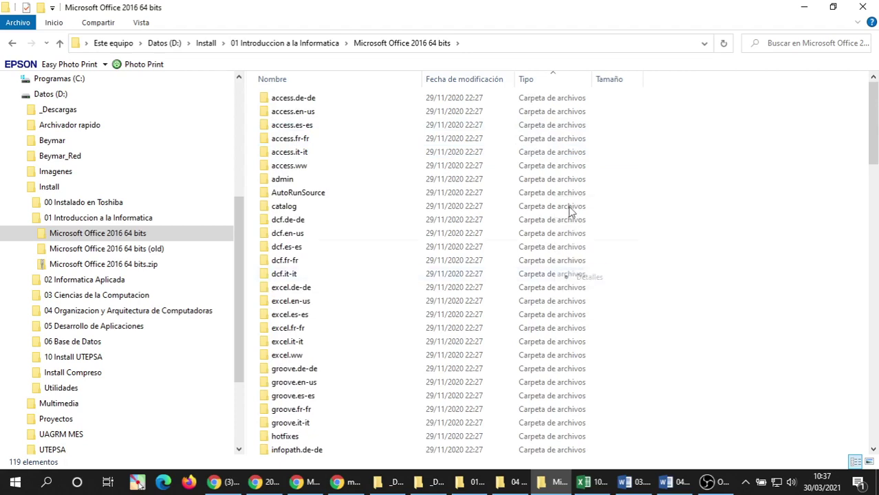
{"action": "left_click", "coordinate": [558, 83]}
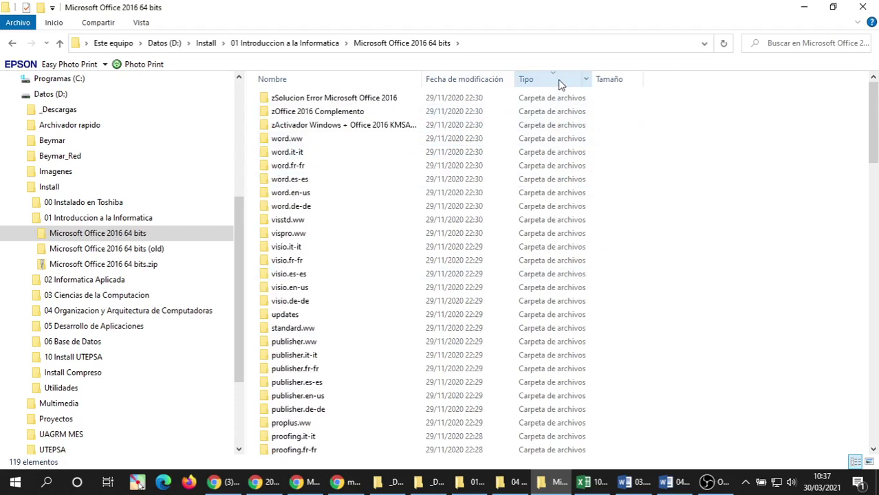
{"action": "left_click", "coordinate": [559, 83]}
Find setup.exe in the Microsoft Office 2016 64 bits folder and run it.
{"action": "scroll", "coordinate": [371, 248], "scroll_direction": "down", "scroll_amount": 13}
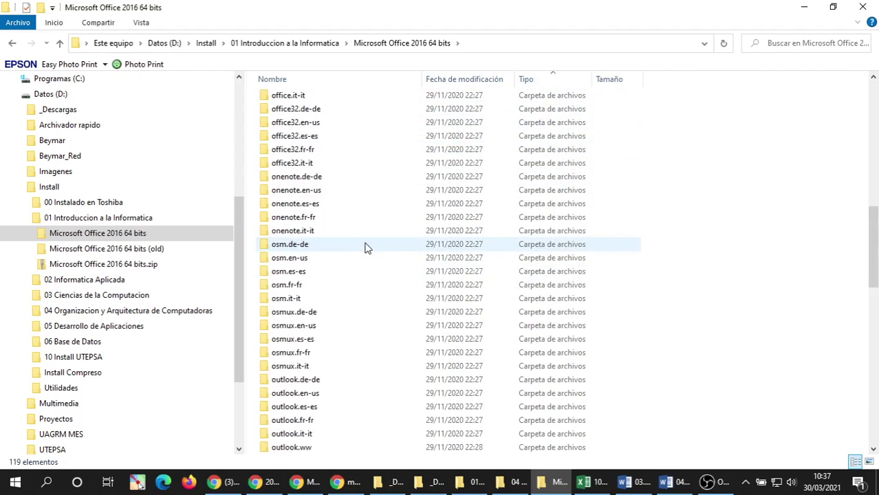
{"action": "scroll", "coordinate": [365, 248], "scroll_direction": "down", "scroll_amount": 15}
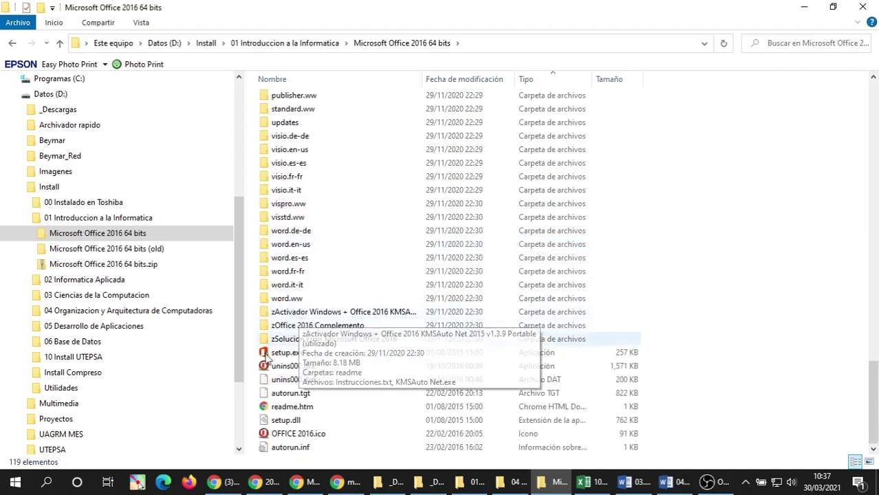
{"action": "left_click", "coordinate": [276, 354]}
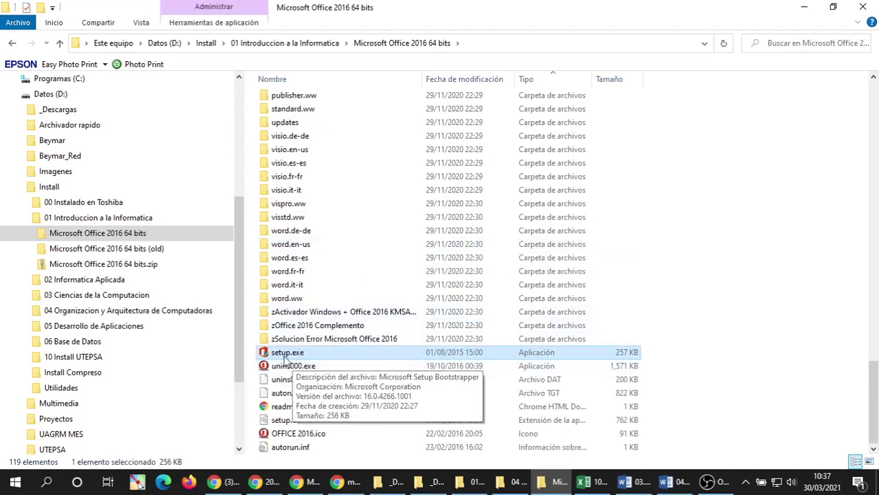
{"action": "double_click", "coordinate": [287, 352]}
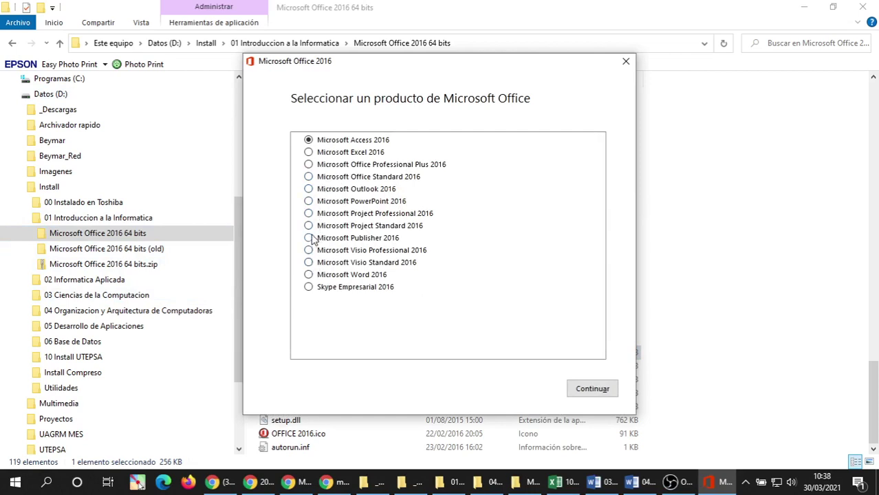
Choose Microsoft Visio Professional 2016 as the Office product and continue with its setup.
{"action": "left_click", "coordinate": [308, 214]}
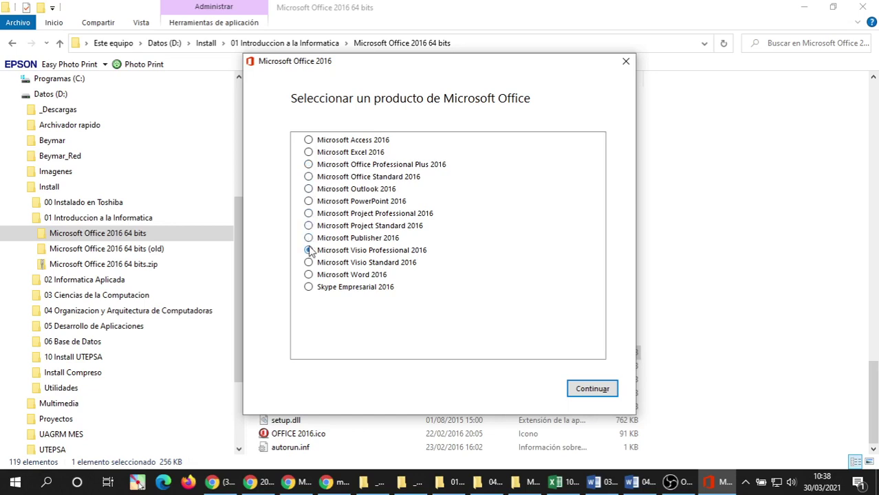
{"action": "key", "text": "Up"}
{"action": "key", "text": "Up"}
{"action": "key", "text": "Up"}
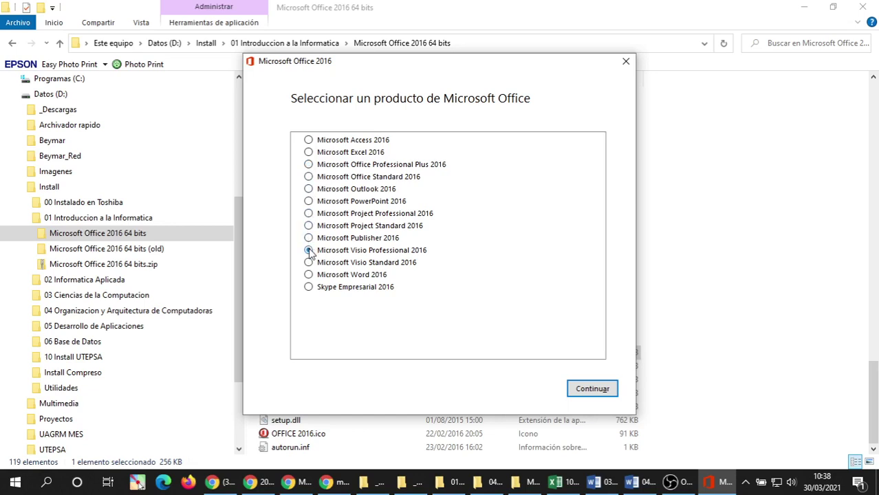
{"action": "left_click", "coordinate": [589, 389]}
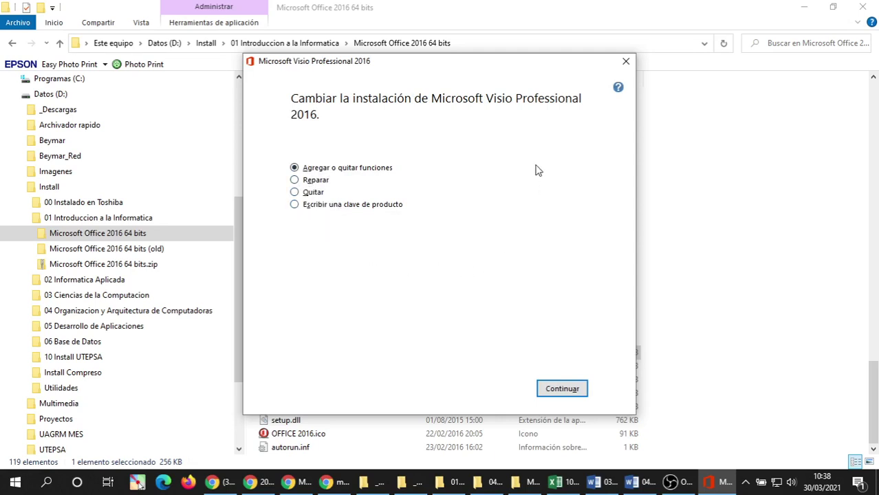
Cancel the Microsoft Visio Professional 2016 setup and close the installer.
{"action": "left_click", "coordinate": [626, 62]}
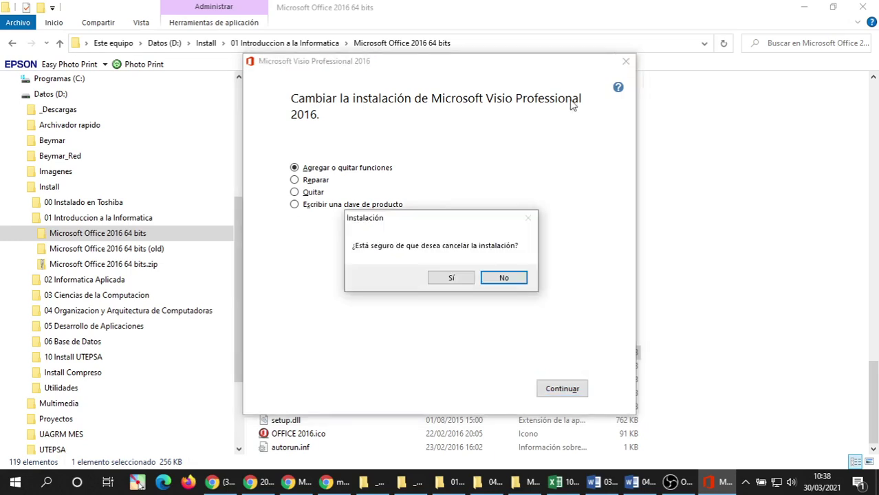
{"action": "left_click", "coordinate": [462, 282]}
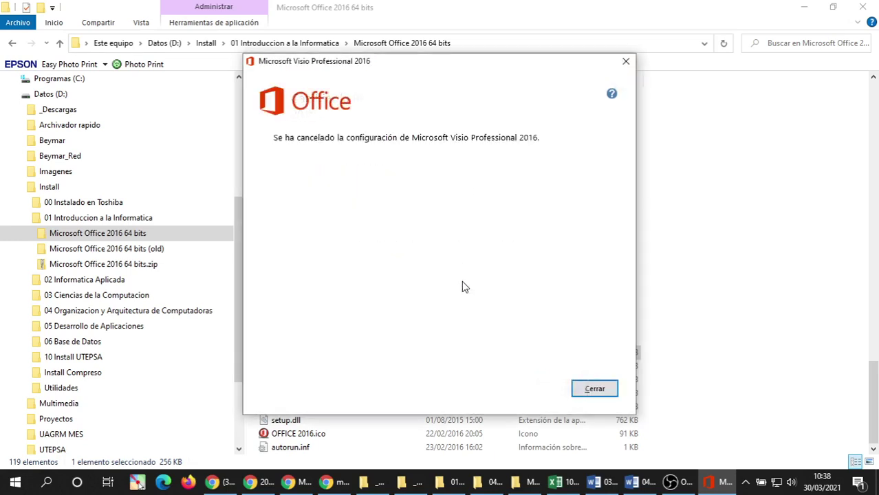
{"action": "left_click", "coordinate": [595, 389]}
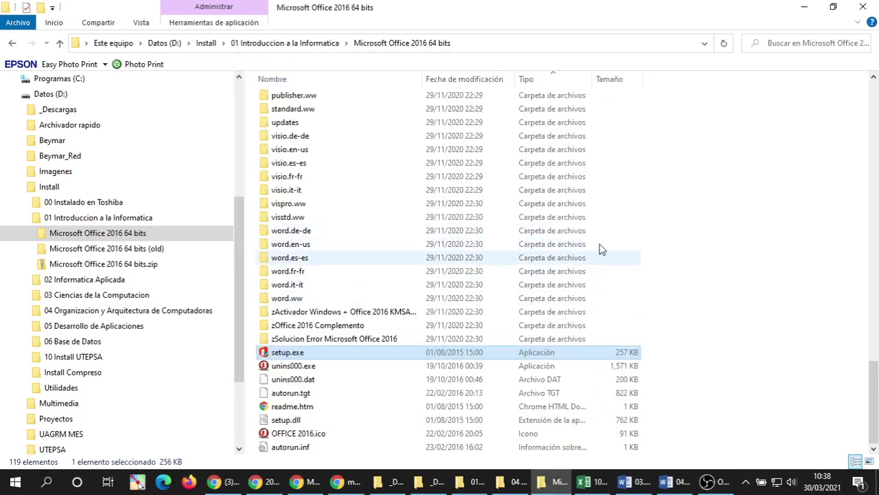
{"action": "left_click", "coordinate": [728, 234]}
{"action": "scroll", "coordinate": [330, 227], "scroll_direction": "up", "scroll_amount": 4}
{"action": "scroll", "coordinate": [323, 213], "scroll_direction": "up", "scroll_amount": 20}
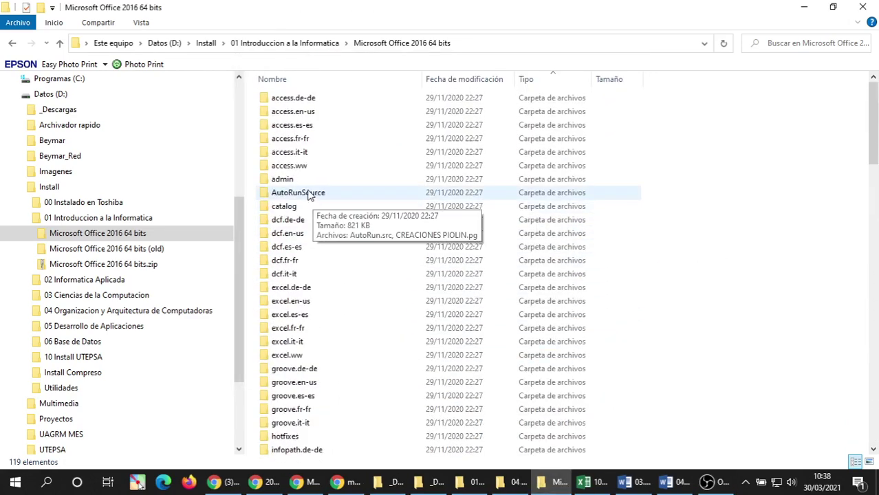
{"action": "scroll", "coordinate": [313, 194], "scroll_direction": "down", "scroll_amount": 20}
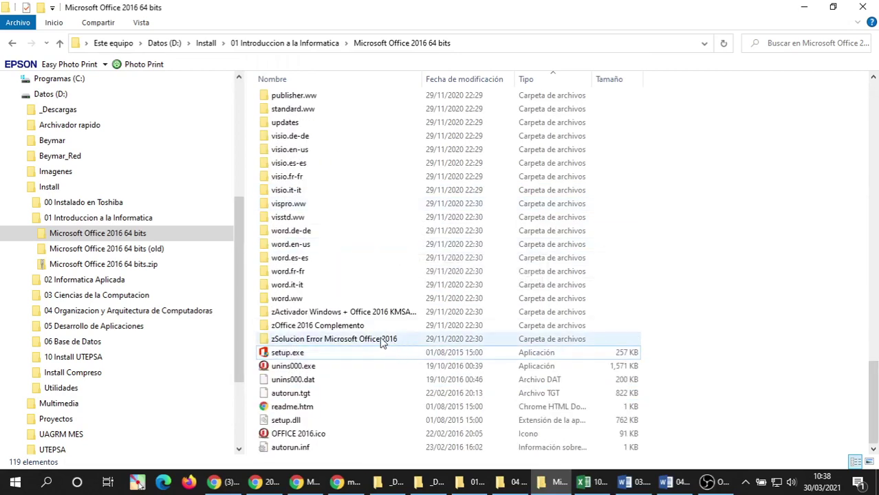
Switch to the Google Meet call, view all the pending join requests and admit the waiting participants.
{"action": "left_click", "coordinate": [306, 482]}
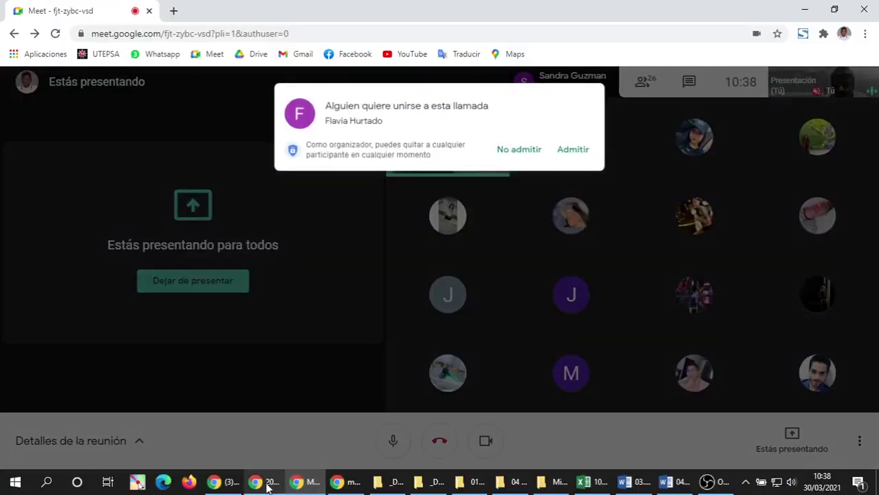
{"action": "left_click", "coordinate": [272, 484]}
{"action": "left_click", "coordinate": [306, 482]}
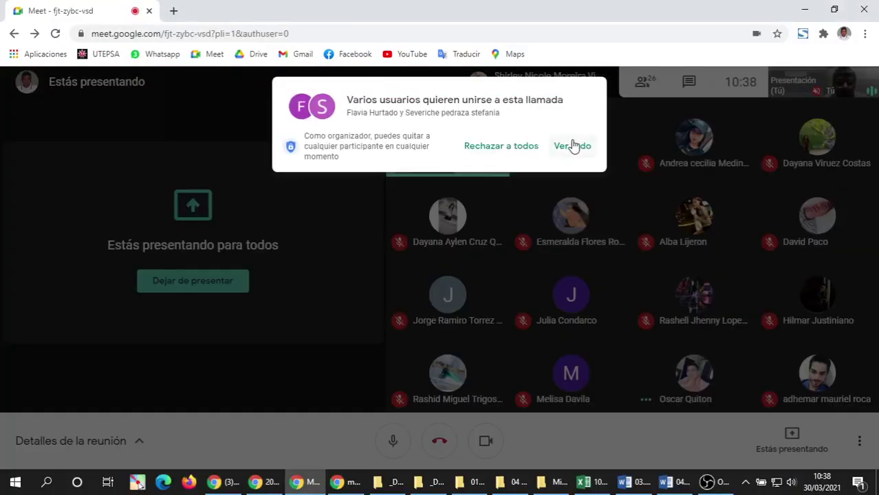
{"action": "left_click", "coordinate": [571, 146]}
{"action": "left_click", "coordinate": [568, 234]}
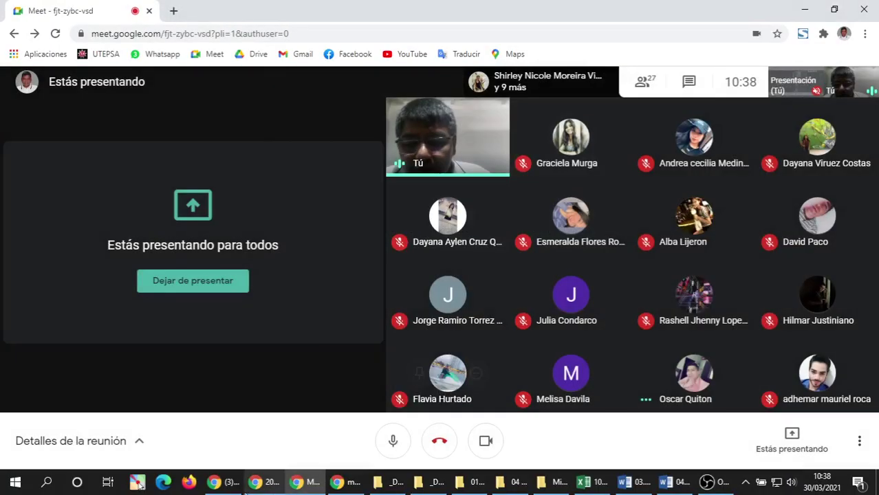
Switch to the virtual campus window and open the INSTALADORES page for editing.
{"action": "left_click", "coordinate": [257, 486]}
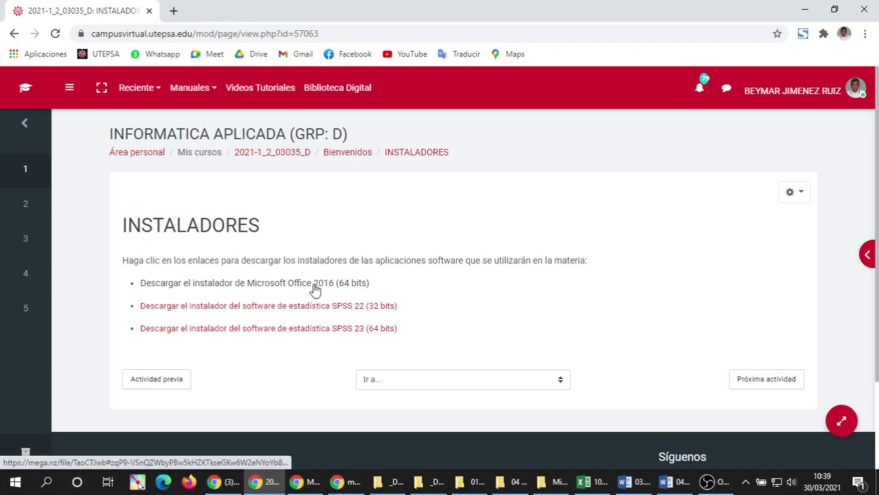
{"action": "left_click", "coordinate": [803, 191]}
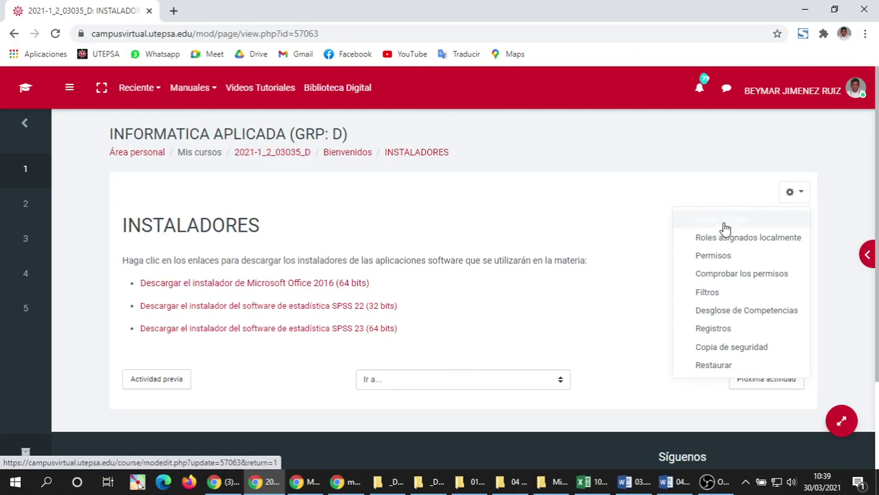
{"action": "left_click", "coordinate": [725, 228]}
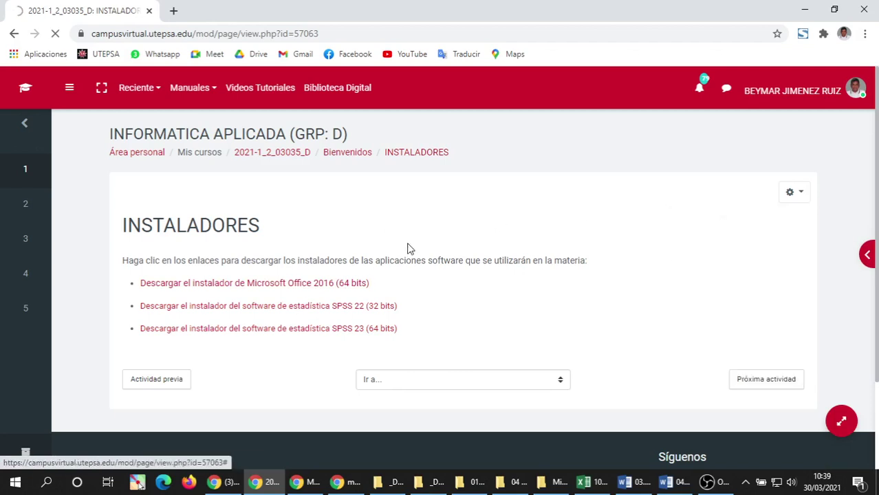
Open the Microsoft Office 2016 (64 bits) installer link in a new tab and switch to its MEGA download page.
{"action": "left_click", "coordinate": [332, 287]}
{"action": "right_click", "coordinate": [332, 288]}
{"action": "left_click", "coordinate": [411, 295]}
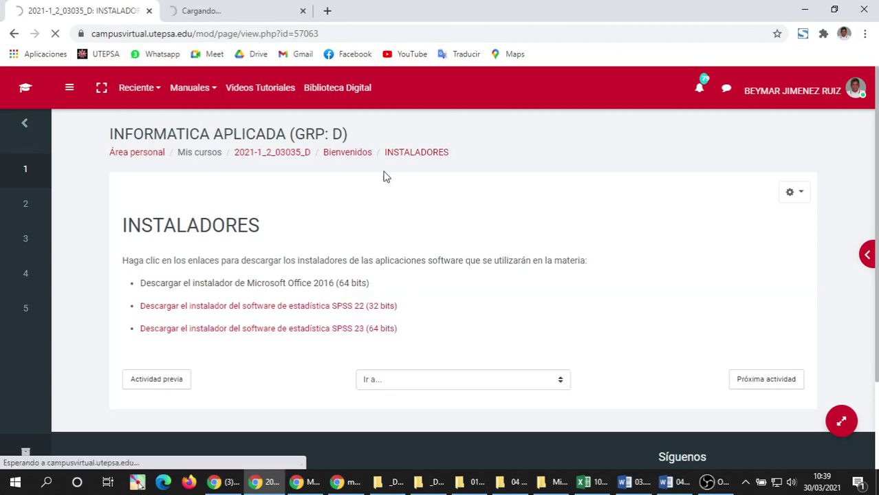
{"action": "left_click", "coordinate": [256, 12]}
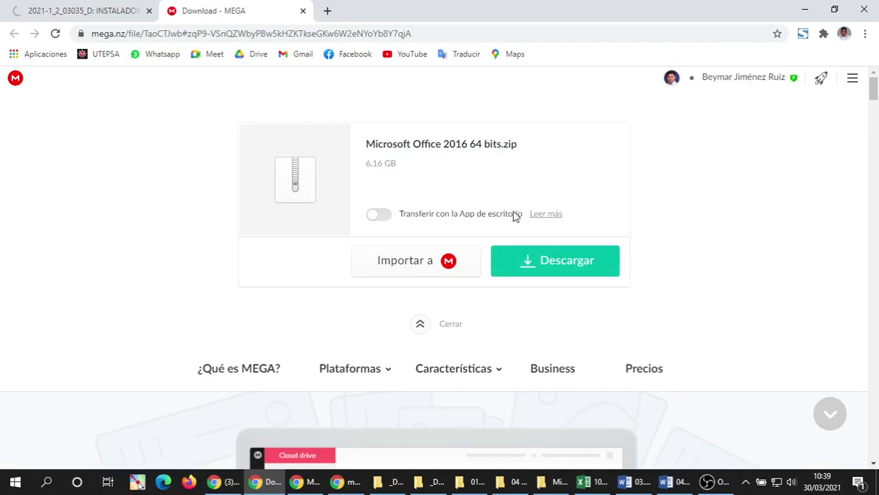
{"action": "left_click", "coordinate": [852, 80]}
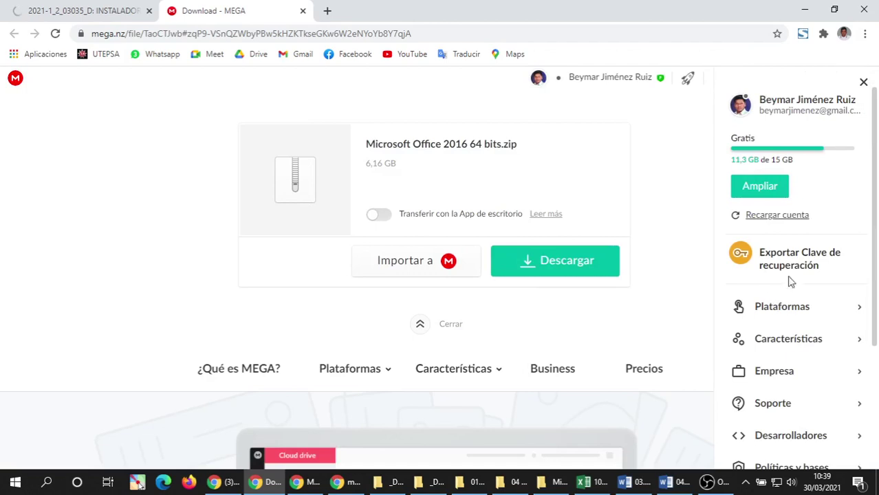
{"action": "scroll", "coordinate": [784, 374], "scroll_direction": "down", "scroll_amount": 2}
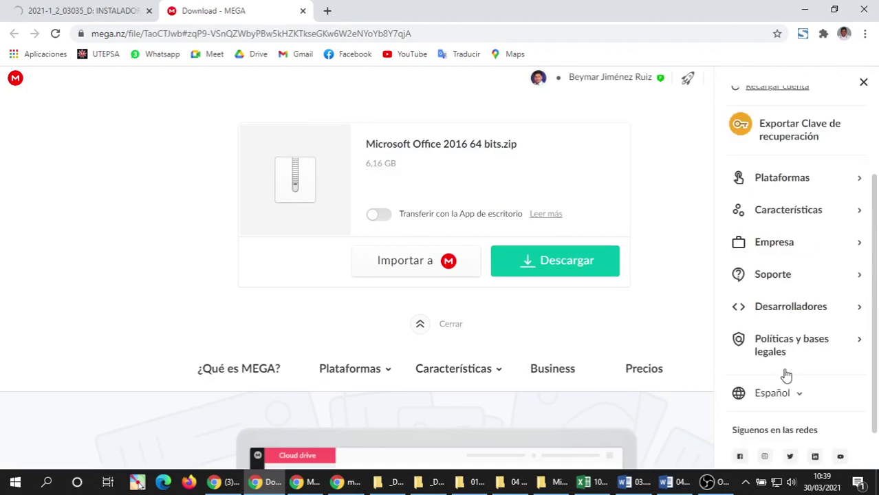
{"action": "scroll", "coordinate": [785, 368], "scroll_direction": "up", "scroll_amount": 2}
{"action": "left_click", "coordinate": [145, 192]}
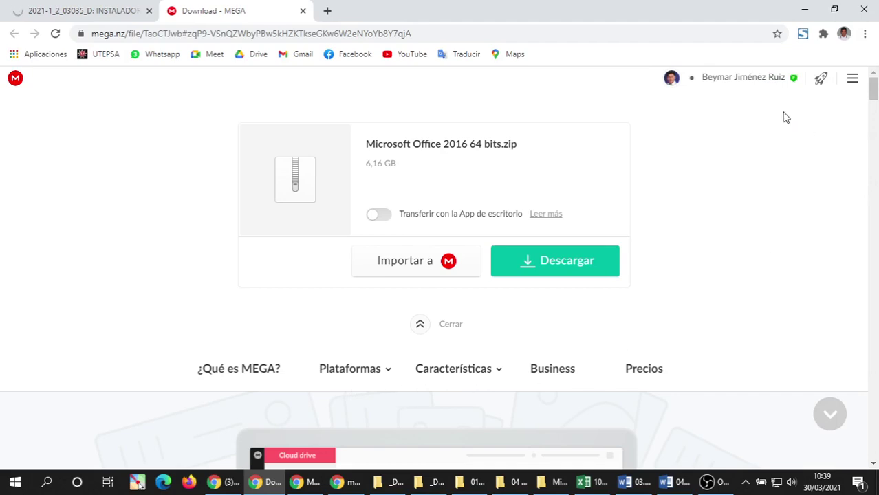
Go through the MEGA account page to the cloud drive and open its Install folder.
{"action": "left_click", "coordinate": [733, 78]}
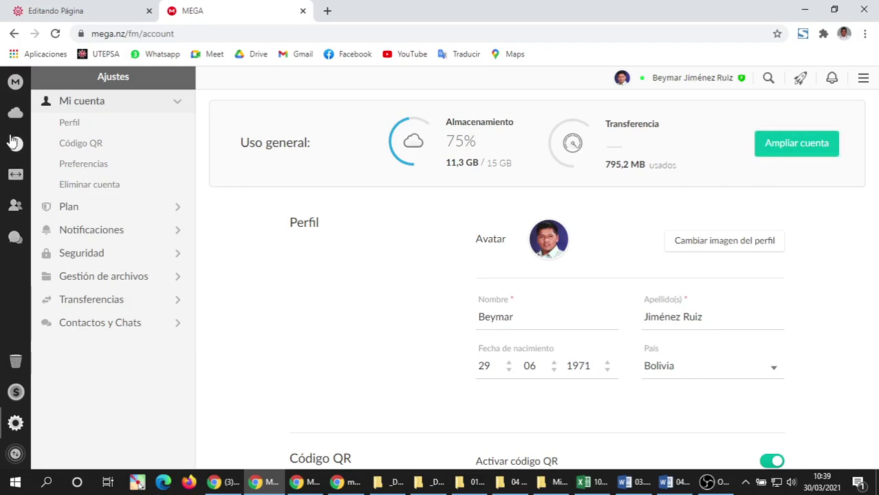
{"action": "left_click", "coordinate": [14, 112]}
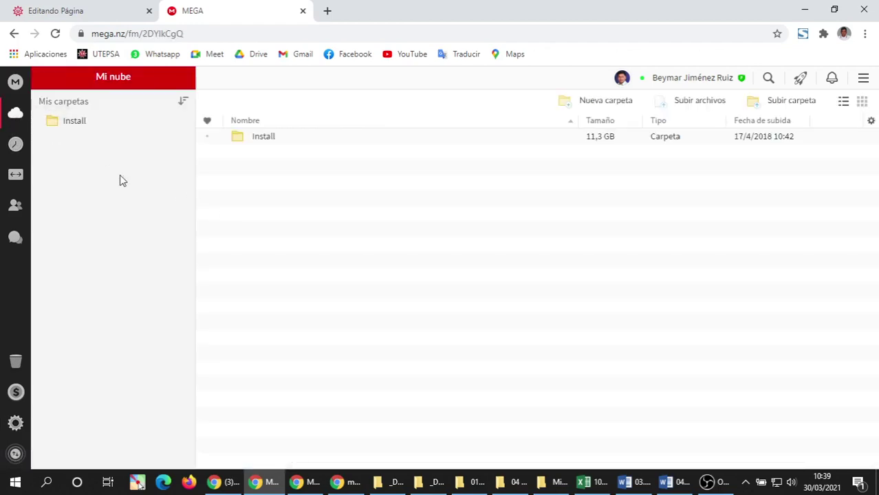
{"action": "left_click", "coordinate": [247, 143]}
{"action": "double_click", "coordinate": [262, 141]}
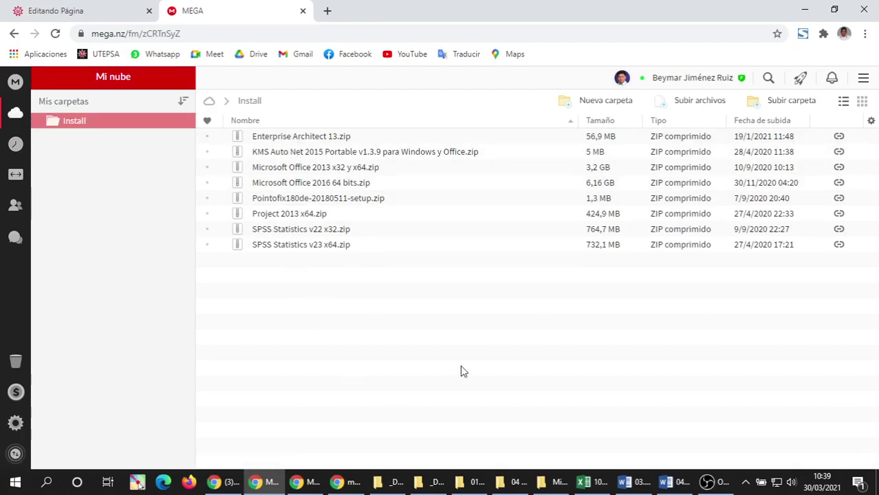
Copy the sharing link of KMS Auto Net 2015 Portable v1.3.9 para Windows y Office.zip and close the link dialog.
{"action": "left_click", "coordinate": [310, 157]}
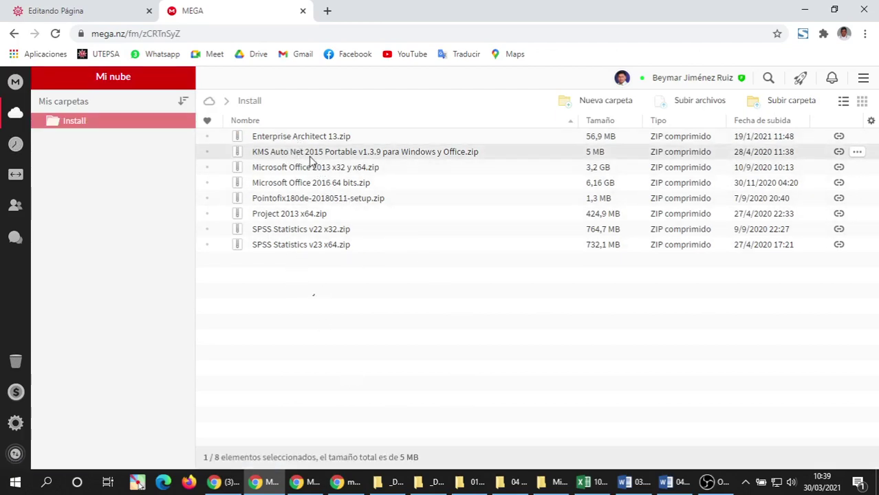
{"action": "right_click", "coordinate": [311, 160]}
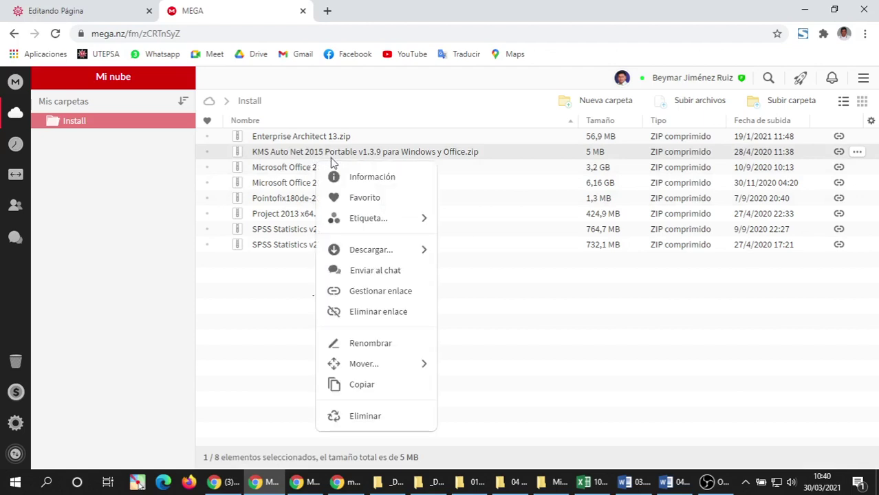
{"action": "left_click", "coordinate": [384, 293]}
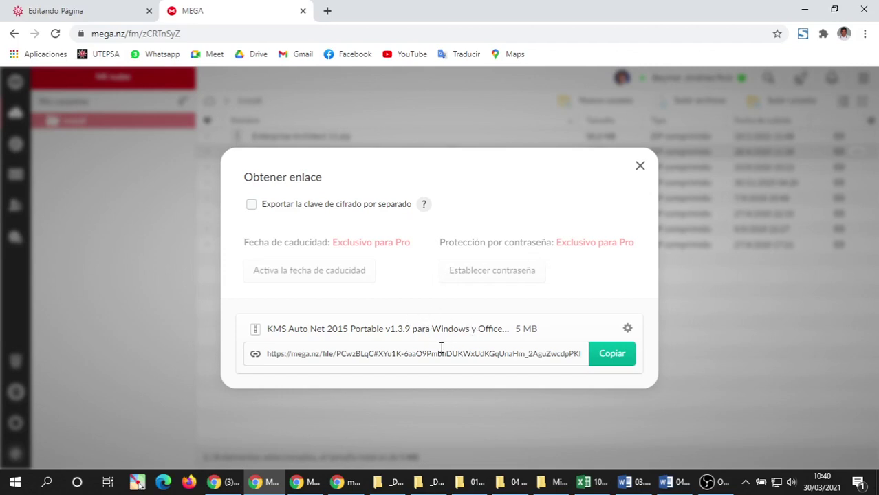
{"action": "left_click", "coordinate": [618, 363]}
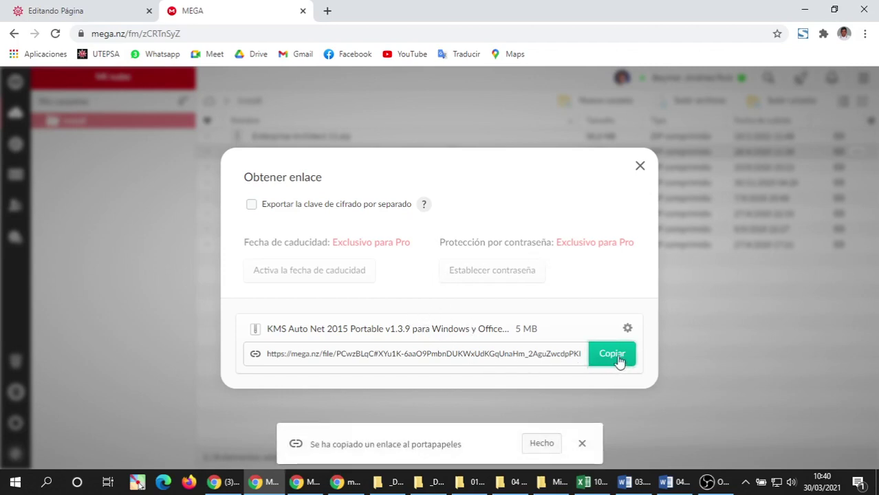
{"action": "left_click", "coordinate": [639, 168]}
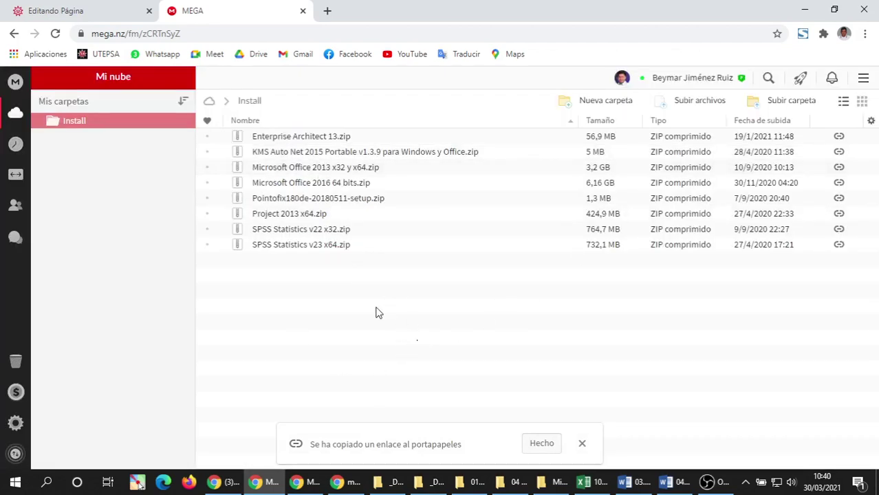
Return to the INSTALADORES page editor and add a bullet reading "Descargar" below the Microsoft Office 2016 item.
{"action": "left_click", "coordinate": [227, 485]}
{"action": "left_click", "coordinate": [262, 482]}
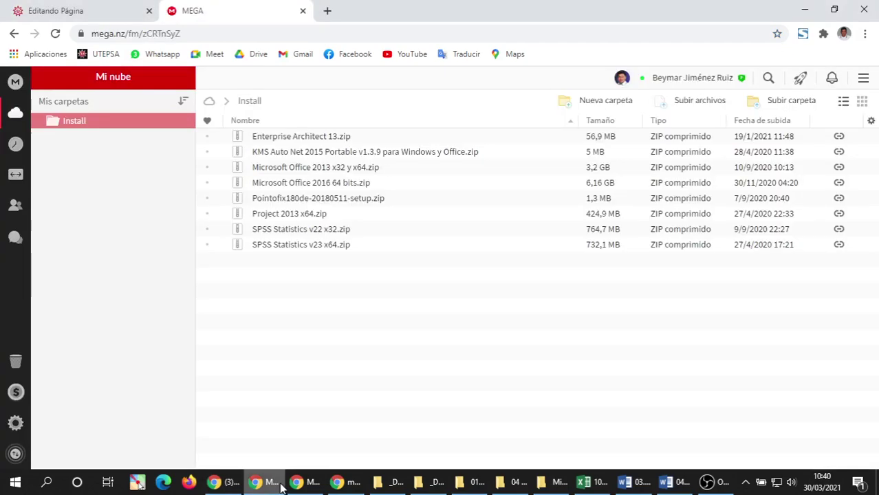
{"action": "left_click", "coordinate": [99, 9]}
{"action": "scroll", "coordinate": [376, 310], "scroll_direction": "down", "scroll_amount": 4}
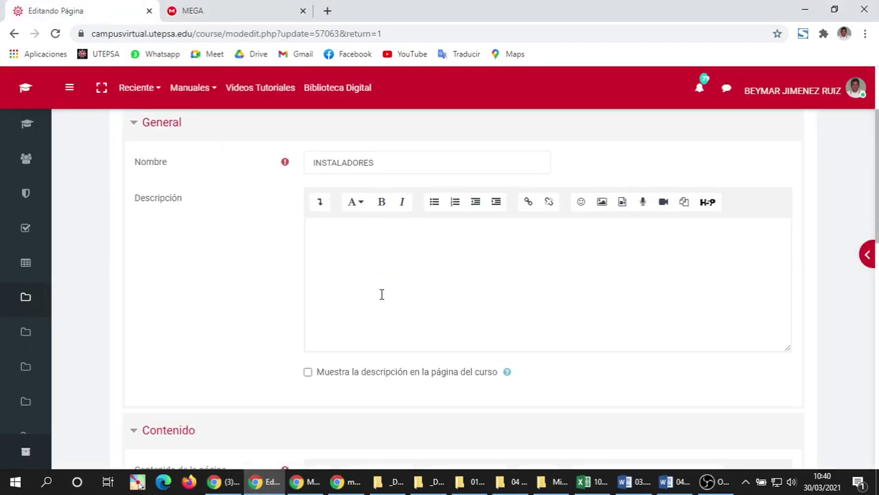
{"action": "scroll", "coordinate": [380, 285], "scroll_direction": "down", "scroll_amount": 3}
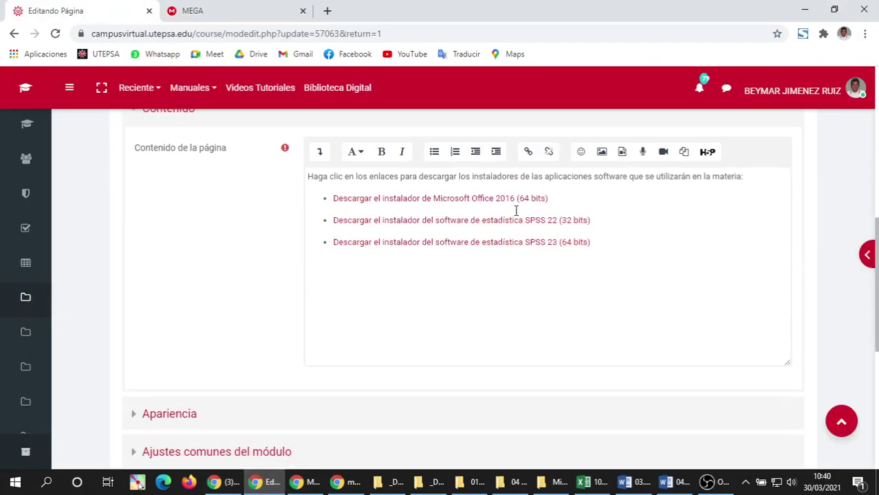
{"action": "left_click", "coordinate": [574, 201]}
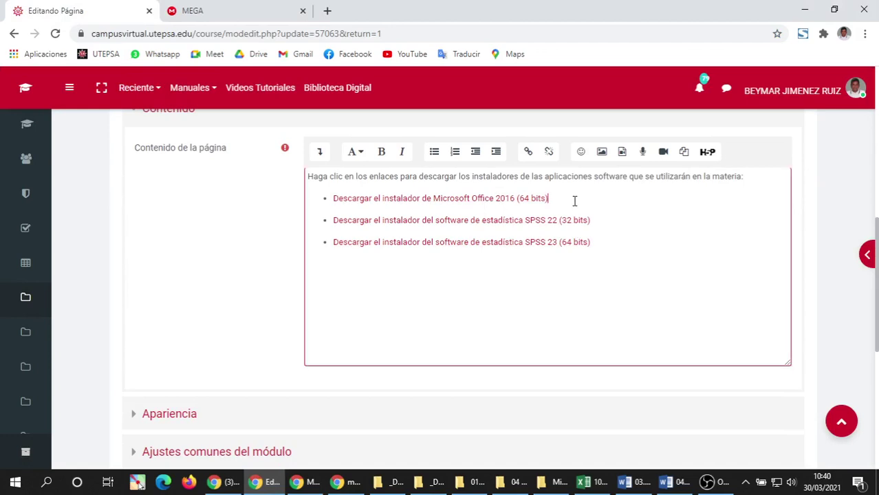
{"action": "key", "text": "Return"}
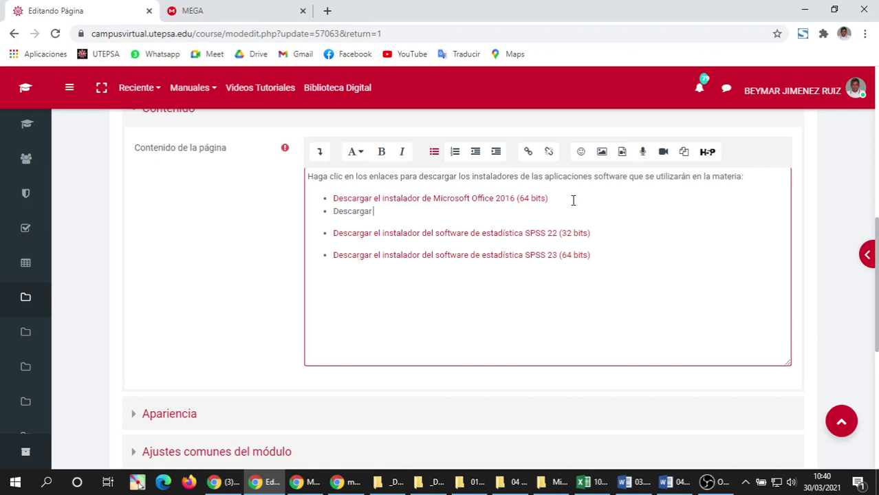
{"action": "type", "text": "Descargar"}
Switch to the Google Meet call, admit the waiting participant and return to the page editor.
{"action": "left_click", "coordinate": [15, 482]}
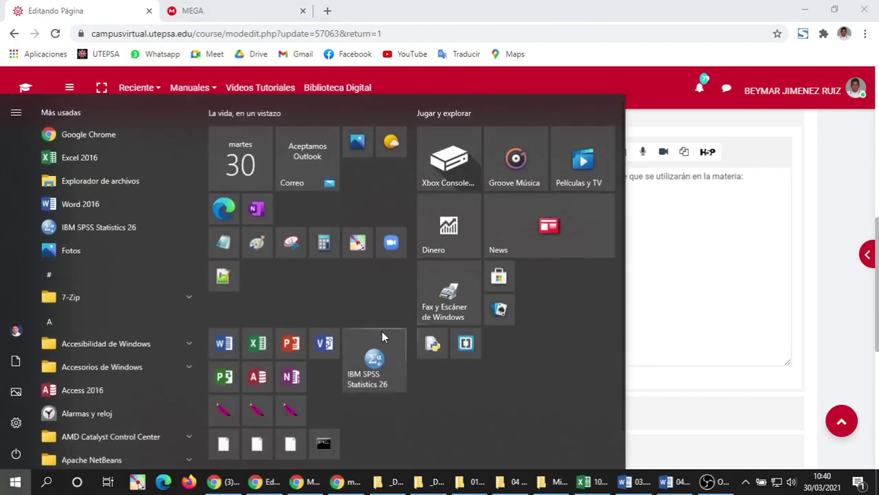
{"action": "left_click", "coordinate": [303, 481]}
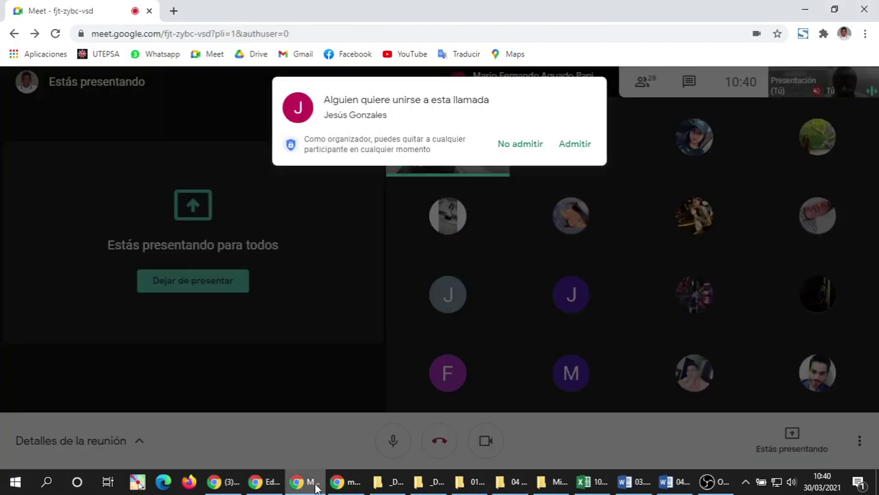
{"action": "left_click", "coordinate": [572, 143]}
{"action": "left_click", "coordinate": [264, 482]}
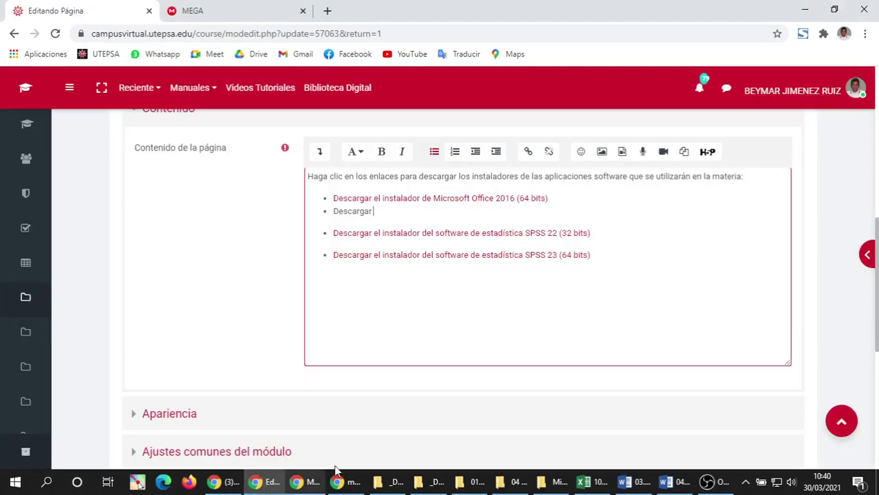
Copy the KMS Auto Net file's name from its rename dialog in MEGA and leave the file unrenamed.
{"action": "left_click", "coordinate": [199, 10]}
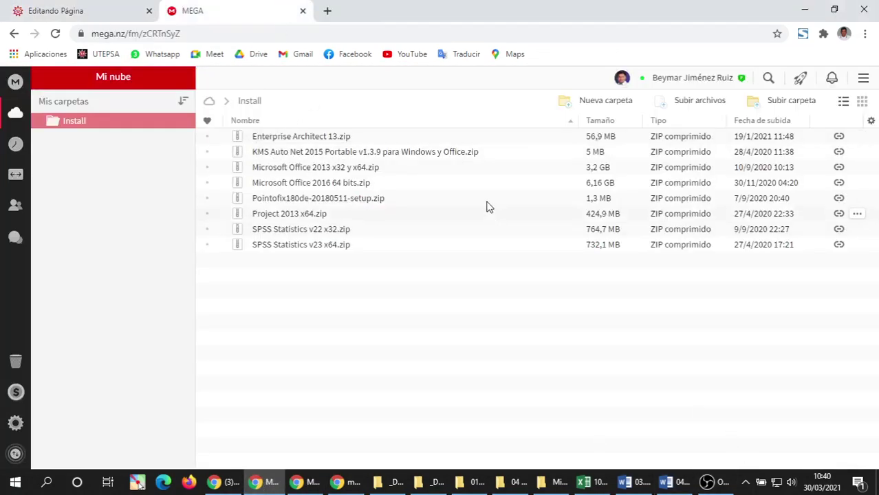
{"action": "left_click", "coordinate": [437, 155]}
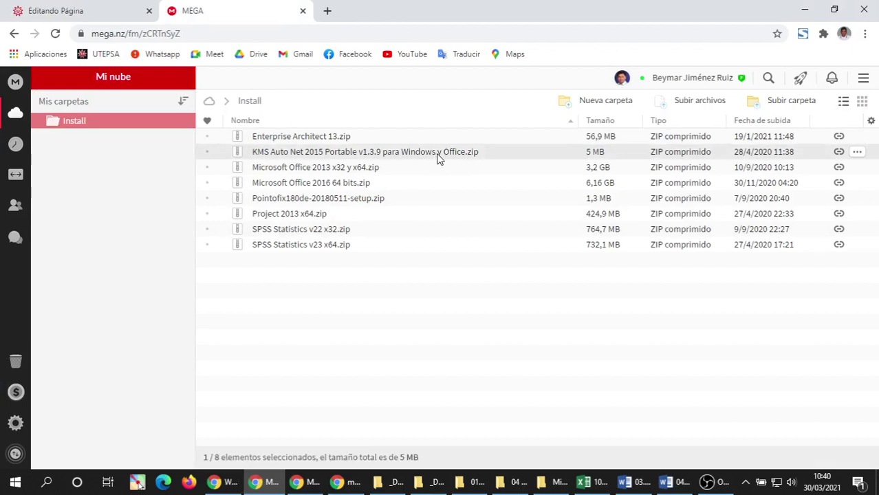
{"action": "right_click", "coordinate": [437, 156]}
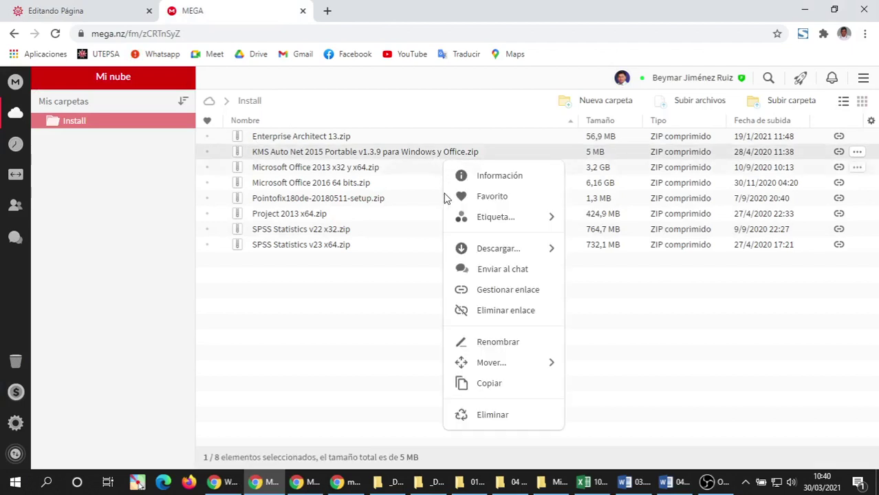
{"action": "left_click", "coordinate": [502, 343]}
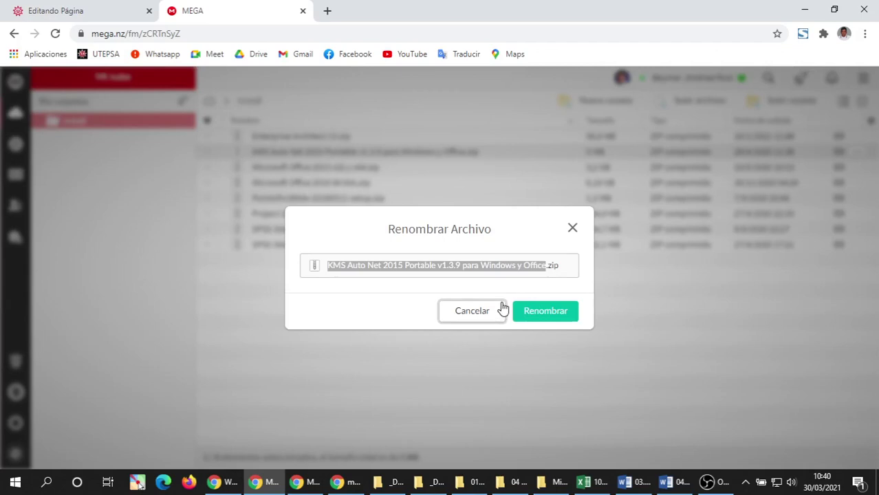
{"action": "left_click", "coordinate": [503, 310]}
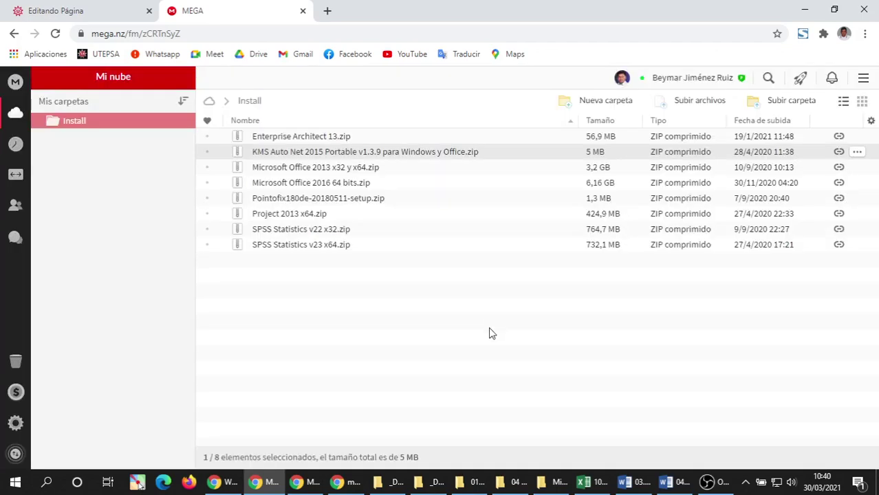
Open Notepad, paste "KMS Auto Net 2015 Portable v1.3.9 para Windows y Office" and copy it as plain text.
{"action": "left_click", "coordinate": [15, 456]}
{"action": "left_click", "coordinate": [15, 482]}
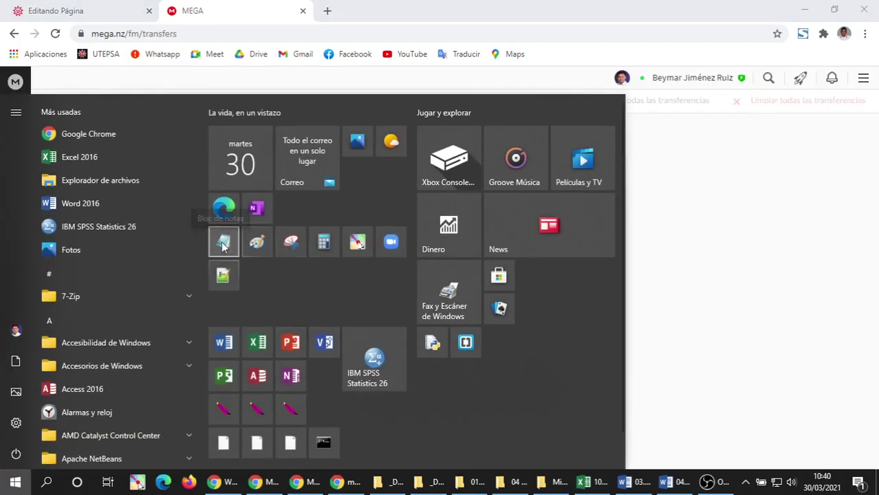
{"action": "left_click", "coordinate": [262, 245]}
{"action": "type", "text": "KMS Auto Net 2015 Portable v1.3.9 para Windows y Office"}
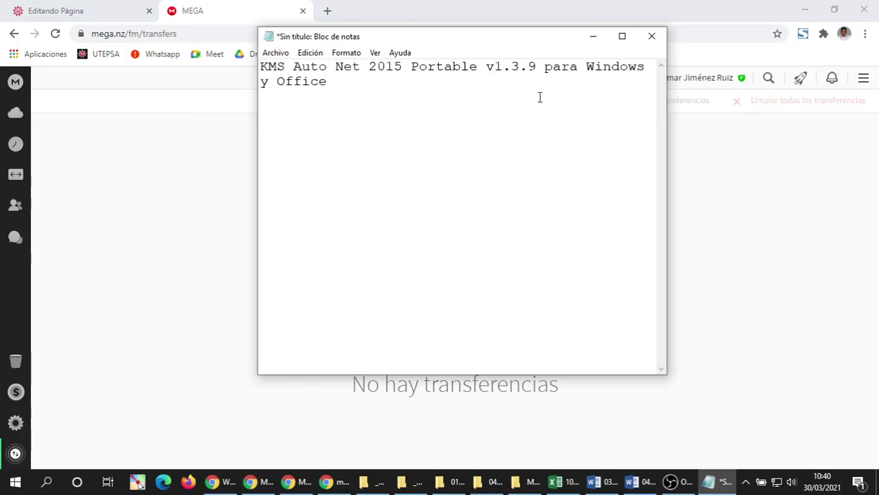
{"action": "key", "text": "ctrl+a"}
{"action": "key", "text": "ctrl+c"}
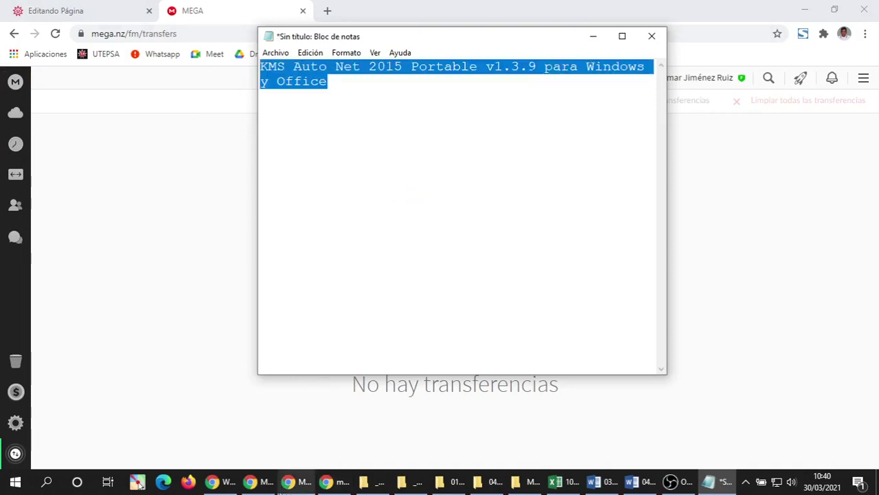
Return to the page editor and paste "KMS Auto Net 2015 Portable v1.3.9 para Windows y Office" after "Descargar".
{"action": "left_click", "coordinate": [246, 485]}
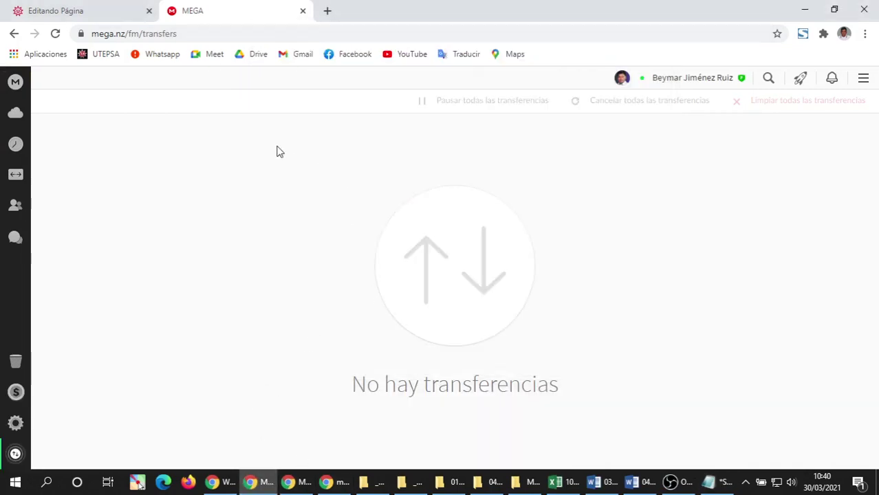
{"action": "left_click", "coordinate": [15, 112]}
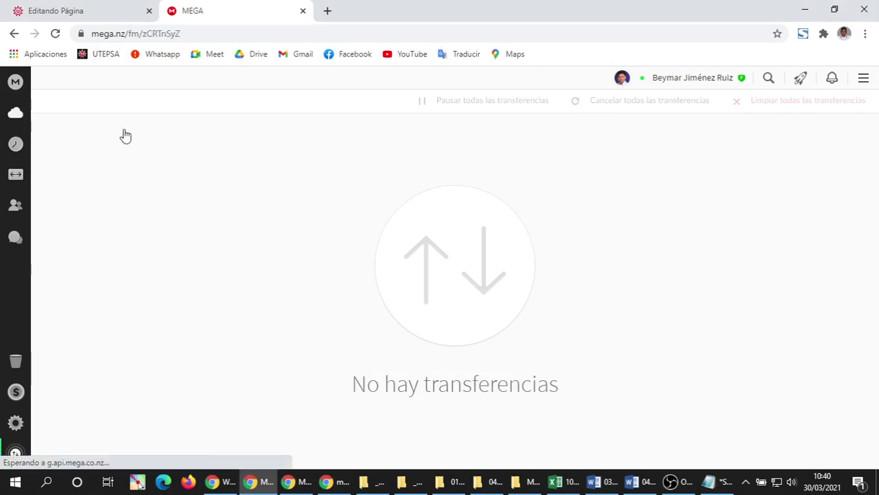
{"action": "left_click", "coordinate": [141, 8]}
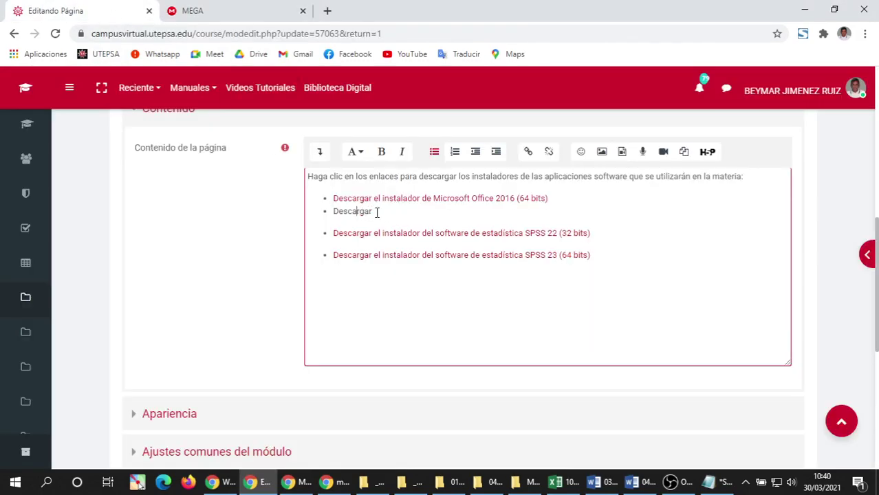
{"action": "key", "text": "ctrl+v"}
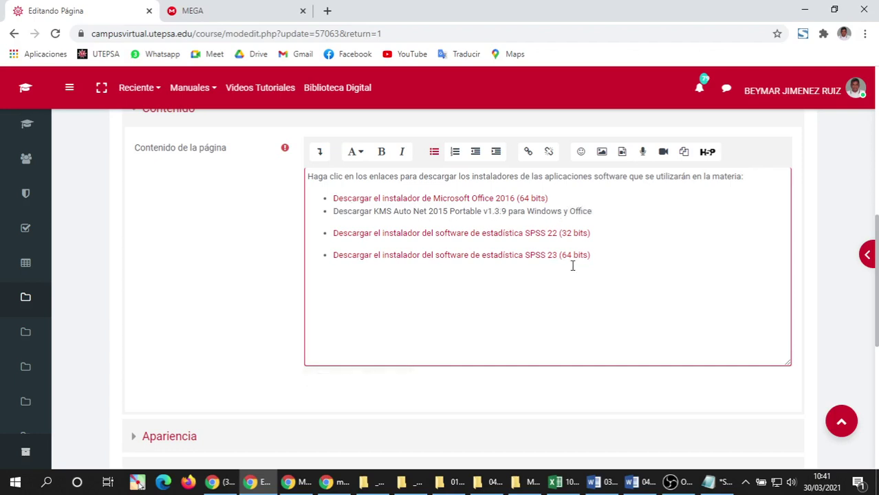
Try to even out the spacing of the four download items by reapplying the bulleted list, and undo the attempt.
{"action": "left_click_drag", "start_coordinate": [618, 261], "coordinate": [333, 198]}
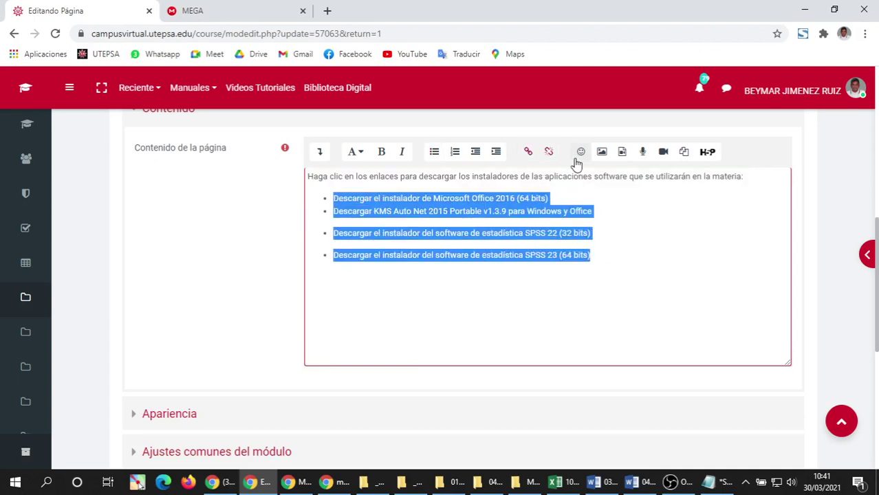
{"action": "left_click", "coordinate": [529, 152]}
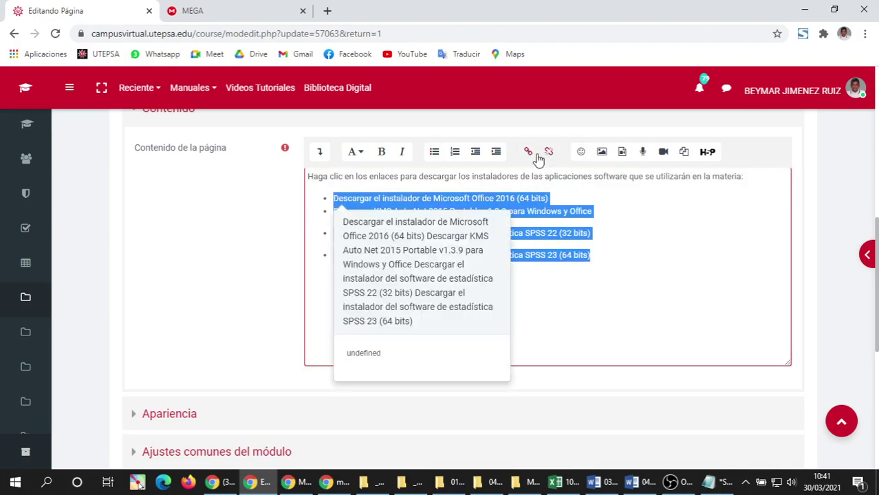
{"action": "left_click", "coordinate": [434, 153]}
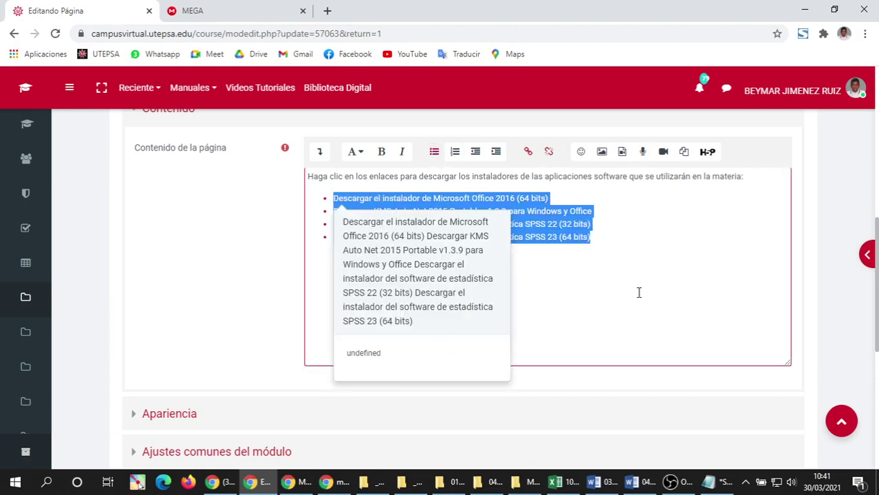
{"action": "left_click", "coordinate": [558, 262]}
{"action": "left_click", "coordinate": [403, 215]}
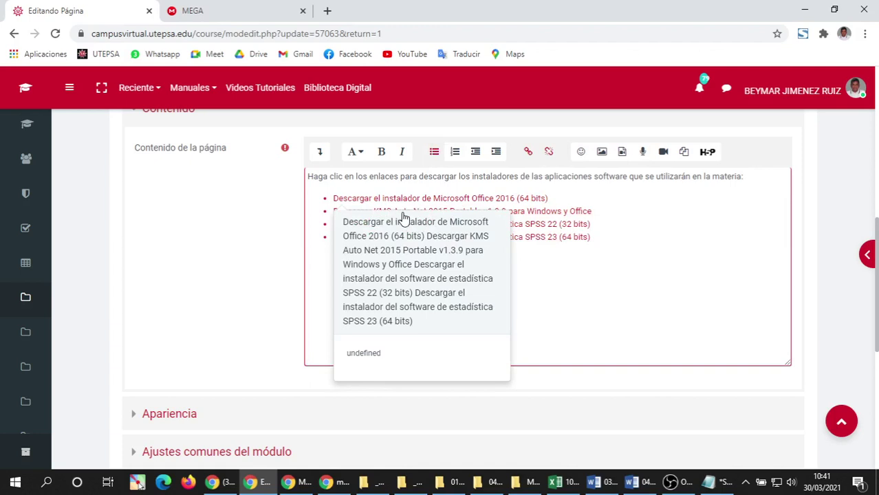
{"action": "left_click", "coordinate": [581, 211]}
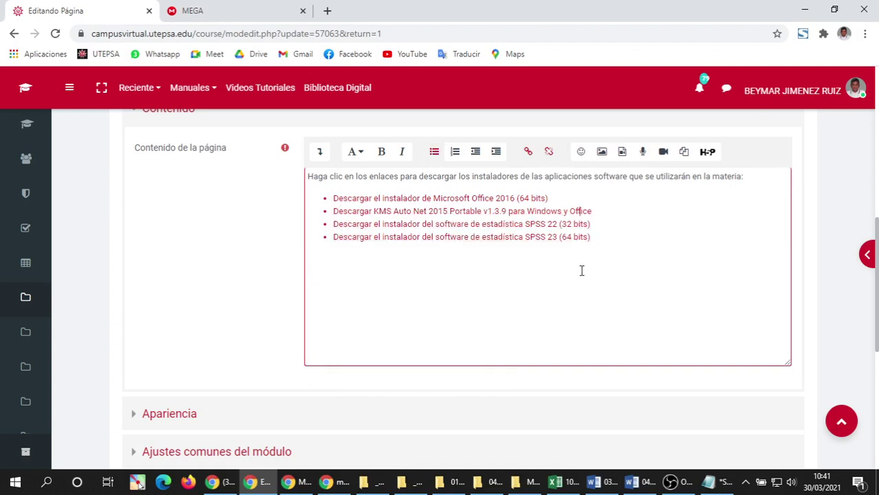
{"action": "key", "text": "ctrl+z"}
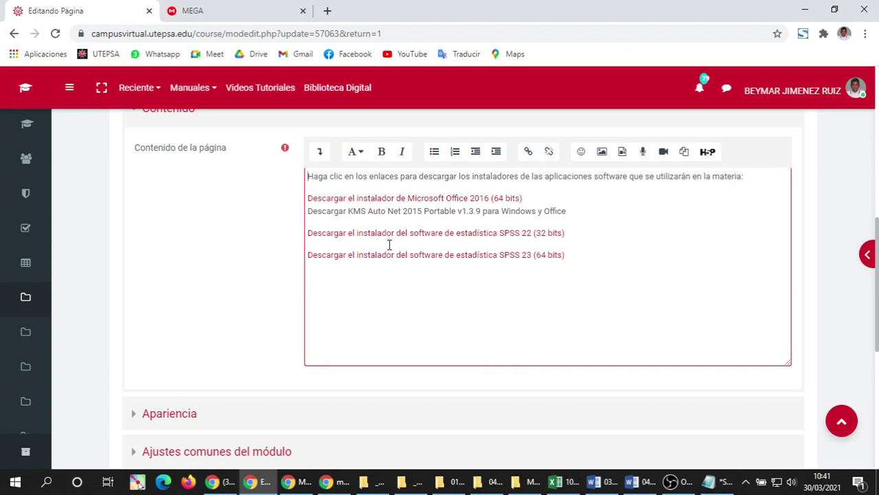
{"action": "key", "text": "ctrl+y"}
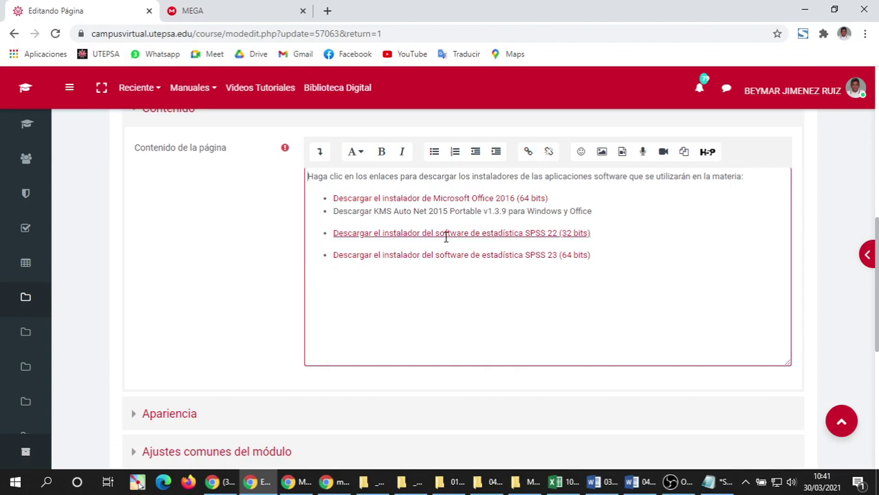
Undo the pasted name in the second bullet and paste "KMS Auto Net 2015 Portable v1.3.9 para Windows y Office" after "Descargar" again.
{"action": "triple_click", "coordinate": [473, 211]}
{"action": "key", "text": "ctrl+c"}
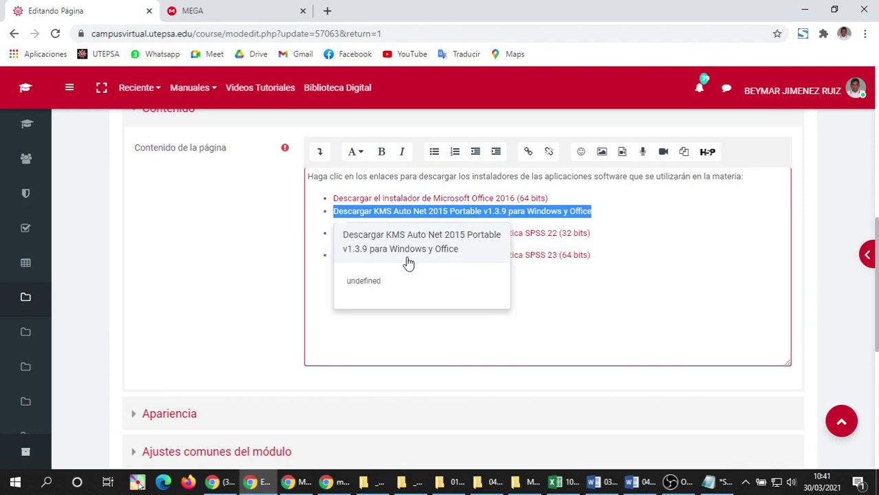
{"action": "left_click", "coordinate": [616, 270]}
{"action": "key", "text": "ctrl+z"}
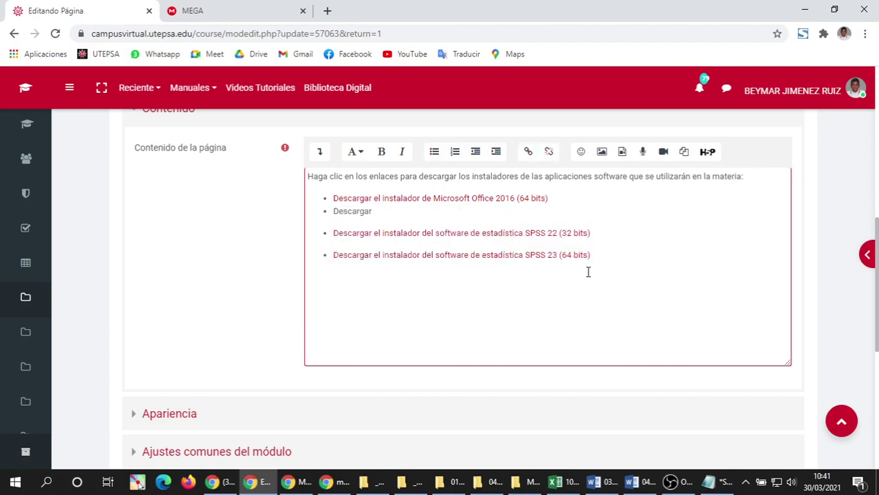
{"action": "left_click", "coordinate": [374, 211]}
{"action": "key", "text": "ctrl+v"}
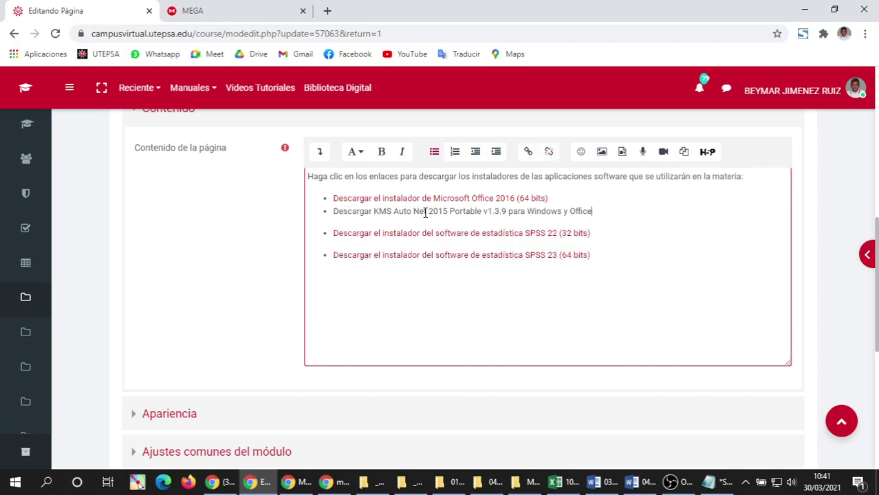
Remove the bulleted list formatting from the four download items.
{"action": "left_click_drag", "start_coordinate": [591, 255], "coordinate": [313, 198]}
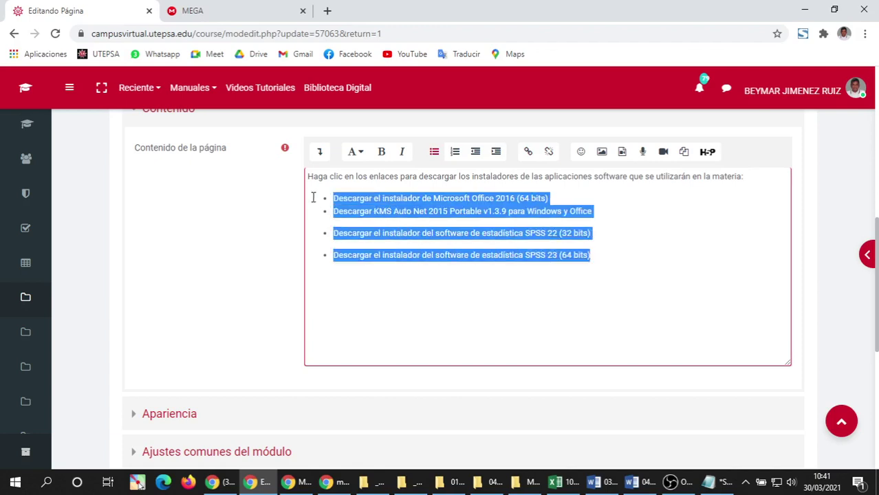
{"action": "left_click", "coordinate": [433, 153]}
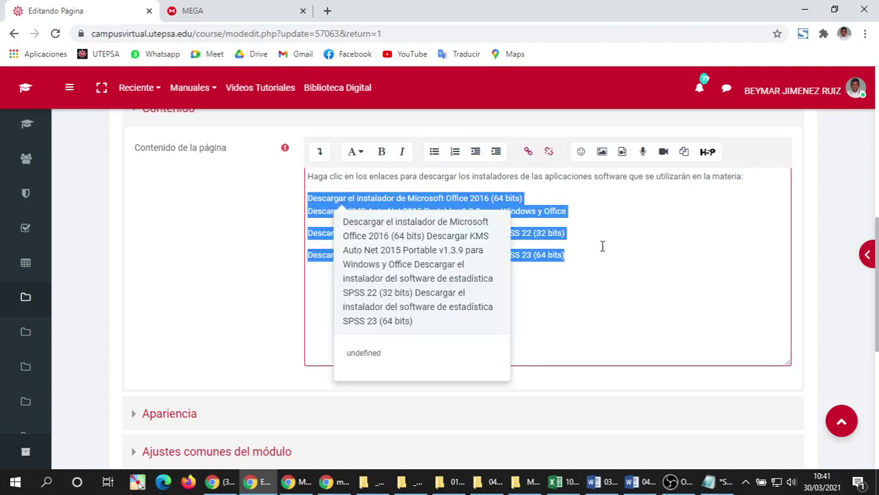
{"action": "left_click", "coordinate": [618, 231]}
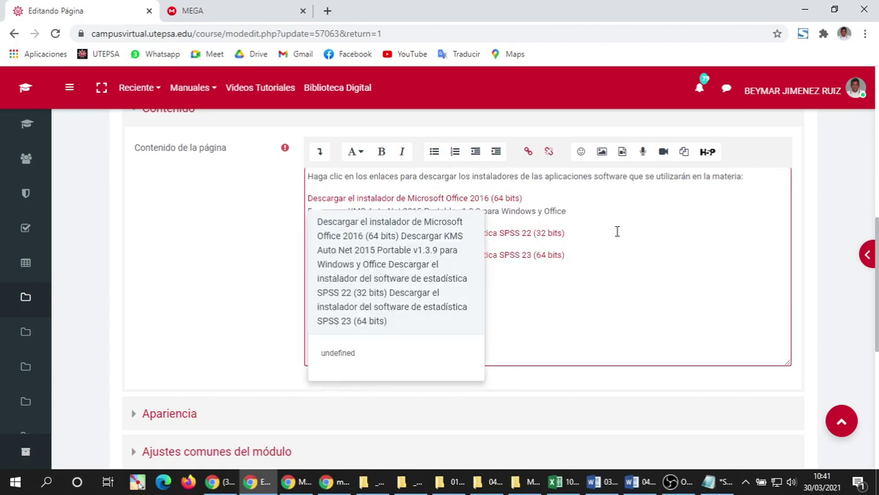
Try to set the KMS Auto Net line apart with blank lines above and below it.
{"action": "left_click", "coordinate": [553, 211]}
{"action": "key", "text": "Return"}
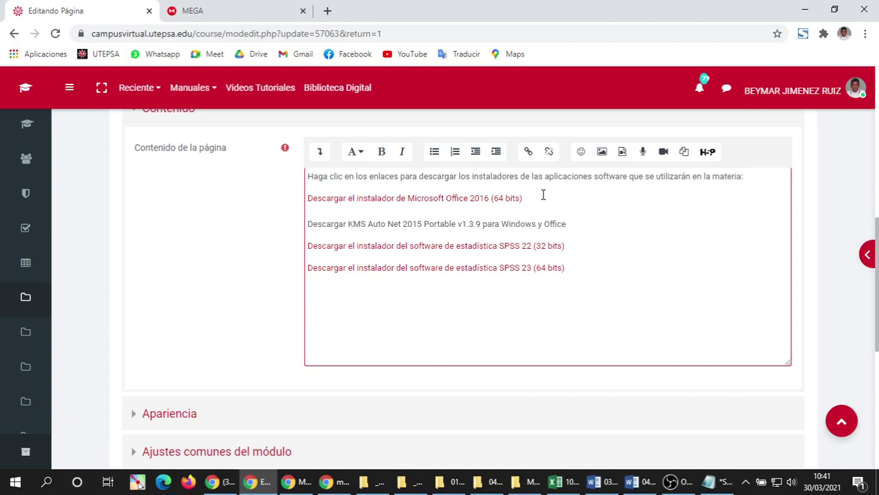
{"action": "key", "text": "Return"}
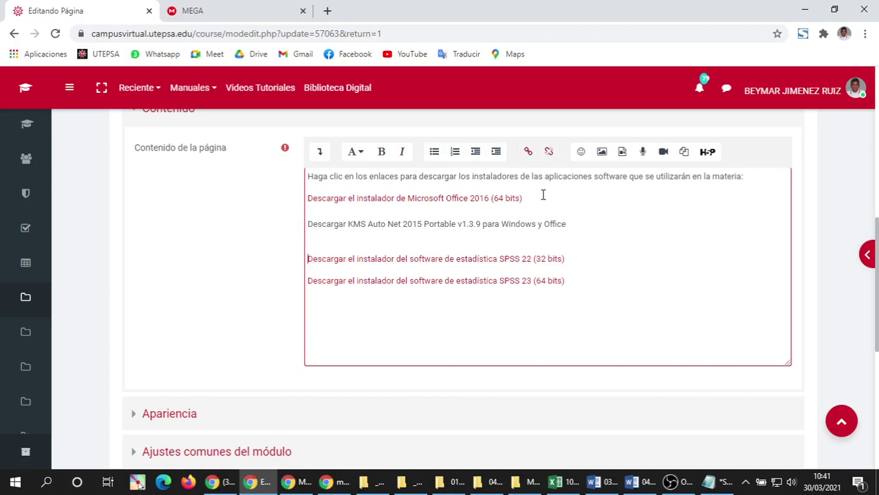
{"action": "key", "text": "Up"}
{"action": "key", "text": "Up"}
{"action": "key", "text": "BackSpace"}
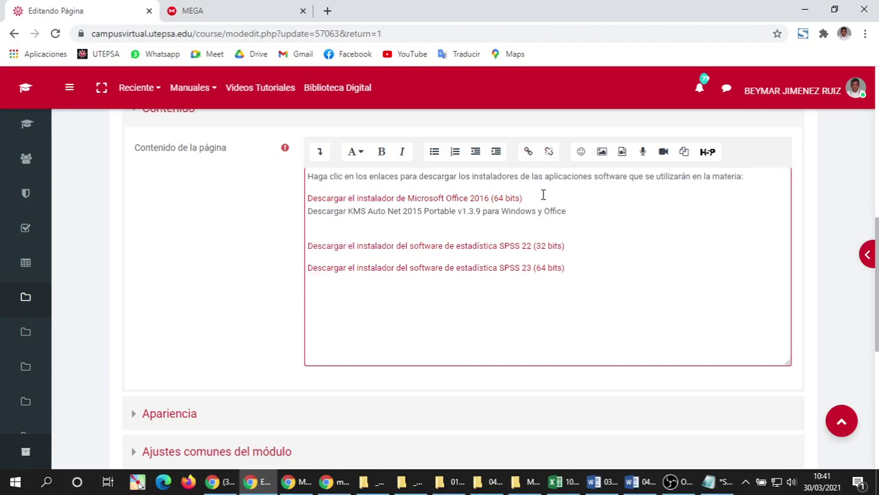
{"action": "key", "text": "Delete"}
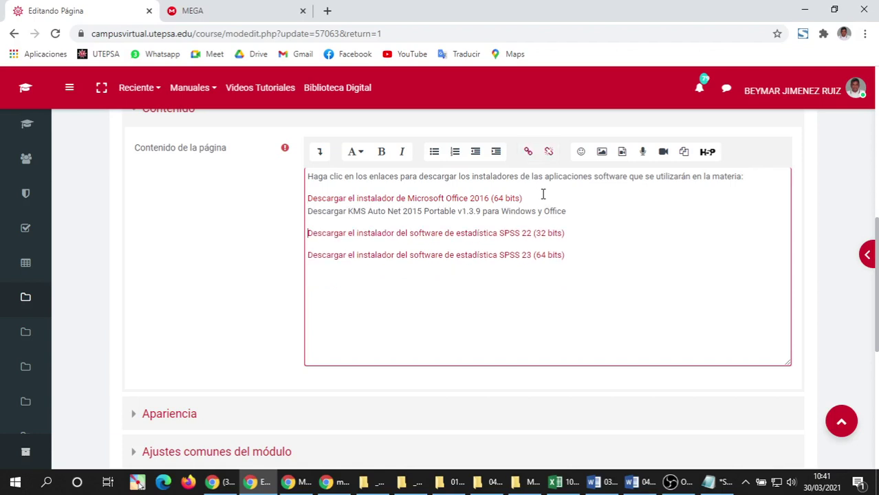
Reapply the bulleted list to all four download lines.
{"action": "left_click_drag", "start_coordinate": [572, 257], "coordinate": [309, 204]}
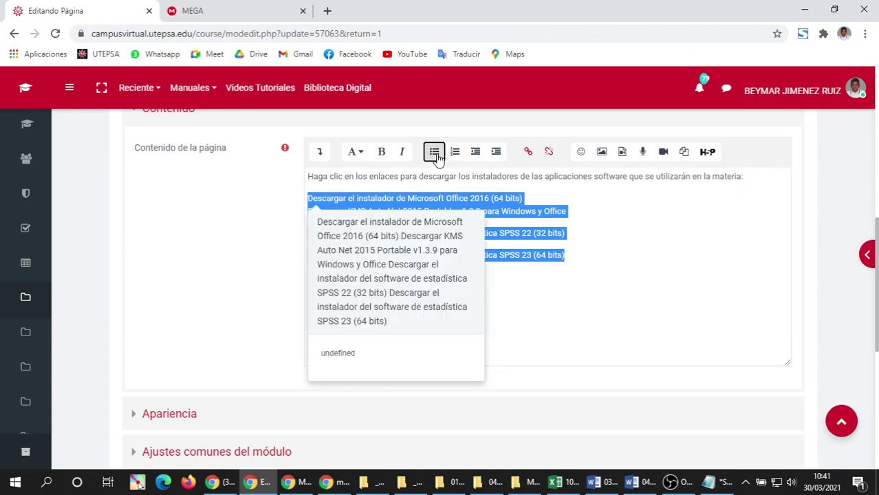
{"action": "left_click", "coordinate": [433, 152]}
{"action": "left_click", "coordinate": [610, 283]}
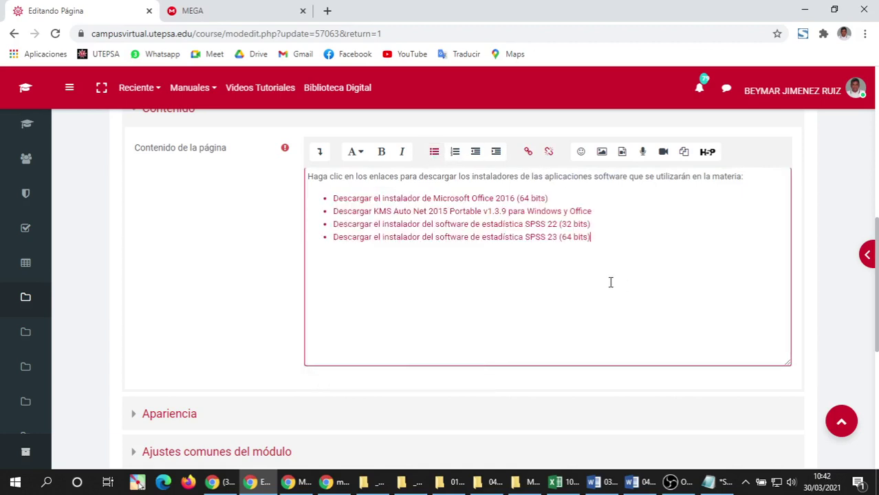
Try to insert an unbulleted blank line between the Office 2016 item and the KMS Auto Net item.
{"action": "left_click", "coordinate": [326, 210]}
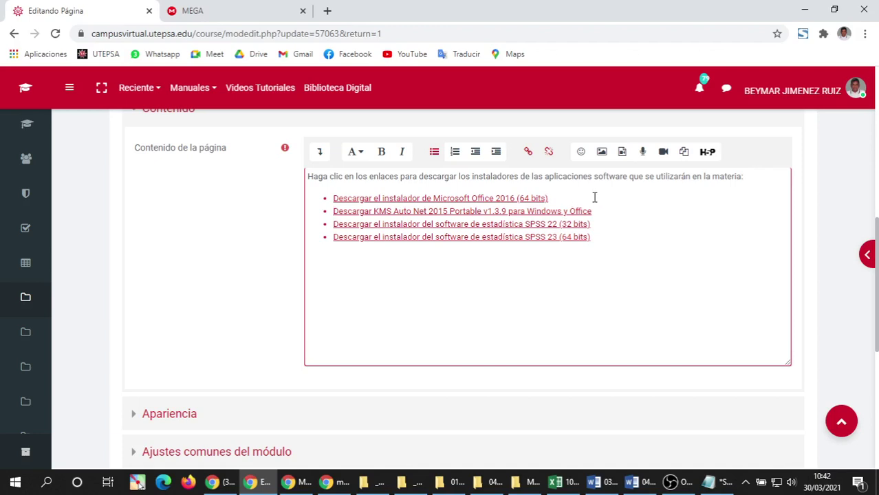
{"action": "key", "text": "Return"}
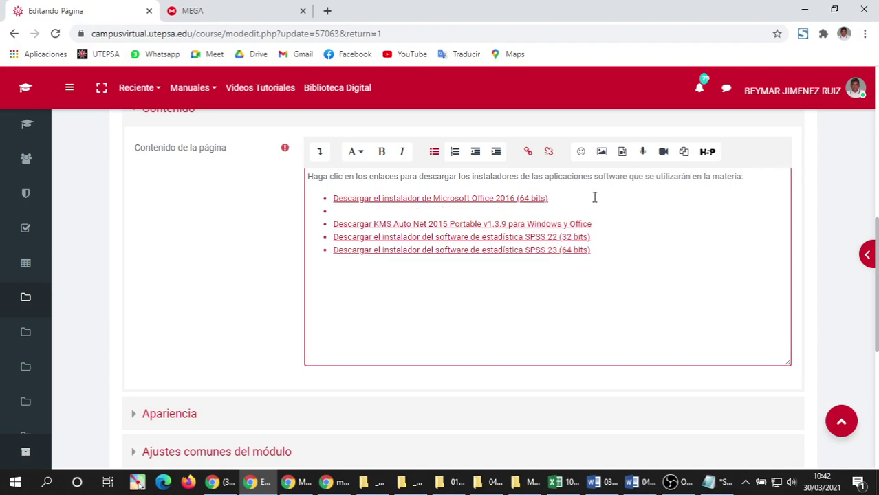
{"action": "key", "text": "BackSpace"}
{"action": "key", "text": "Return"}
{"action": "left_click", "coordinate": [434, 153]}
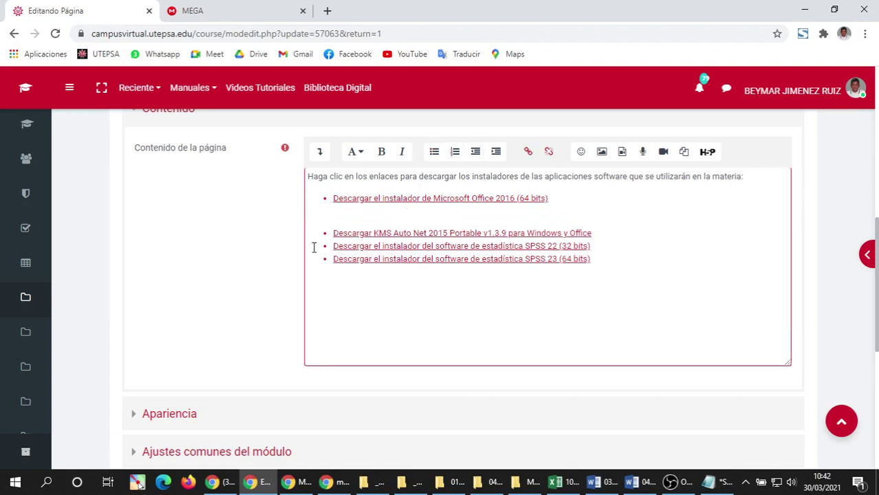
{"action": "key", "text": "BackSpace"}
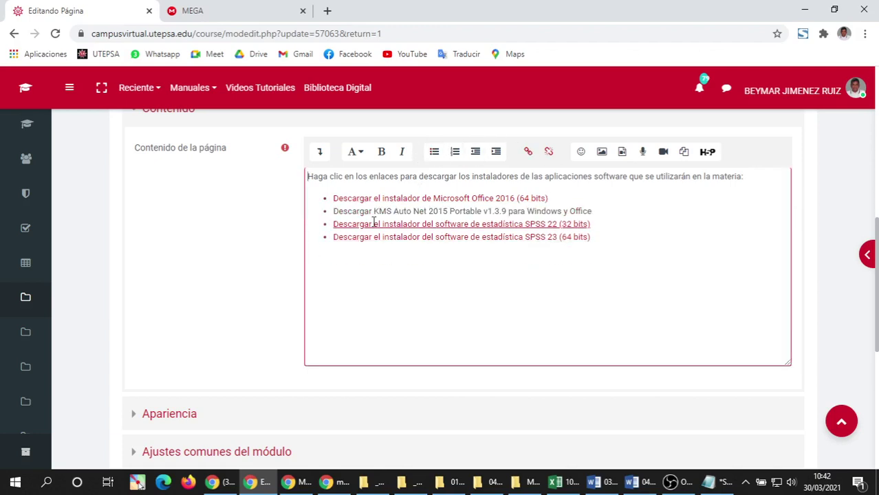
Insert an empty bullet before each of the KMS Auto Net, SPSS 22 and SPSS 23 items.
{"action": "left_click", "coordinate": [334, 211]}
{"action": "key", "text": "Return"}
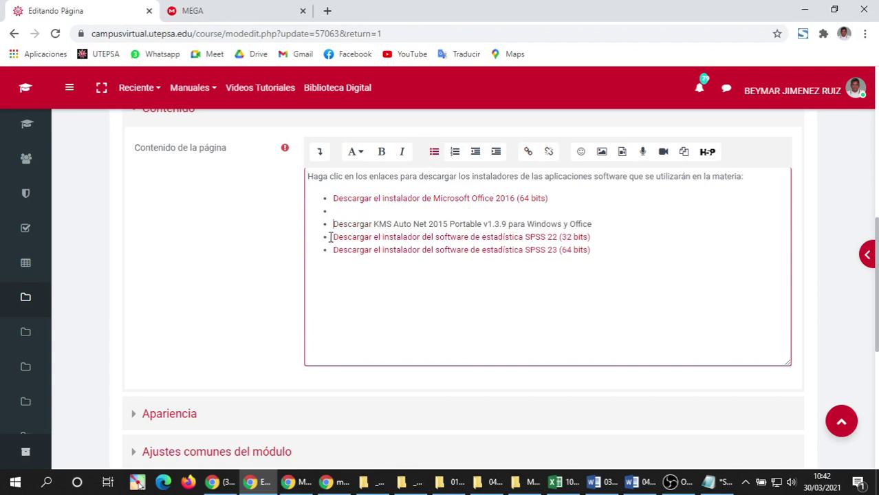
{"action": "left_click", "coordinate": [332, 237]}
{"action": "key", "text": "Return"}
{"action": "key", "text": "Return"}
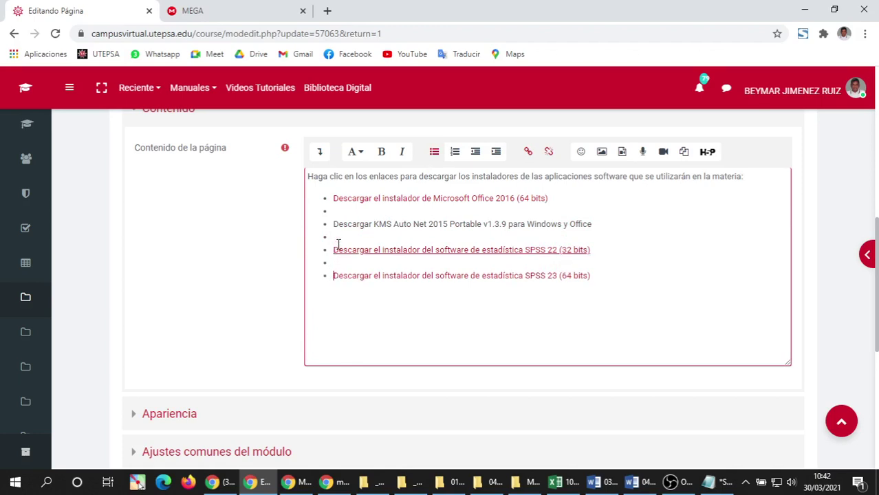
Turn the empty bullets between the download items into unbulleted blank lines and end the list after the SPSS 23 item.
{"action": "left_click", "coordinate": [334, 237]}
{"action": "left_click", "coordinate": [434, 151]}
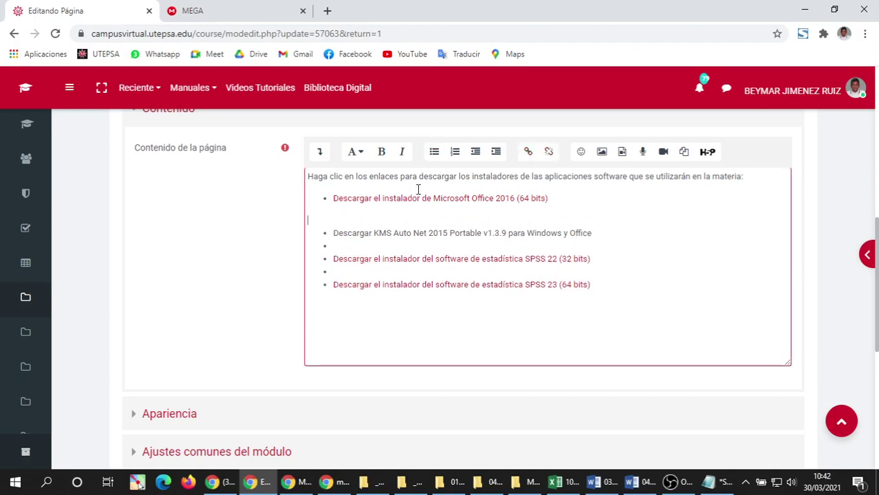
{"action": "left_click", "coordinate": [334, 246]}
{"action": "left_click", "coordinate": [433, 151]}
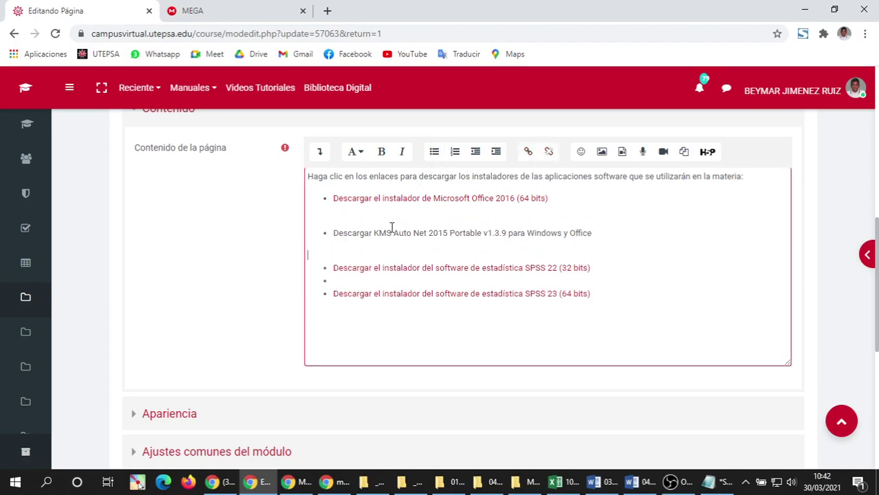
{"action": "left_click", "coordinate": [434, 151]}
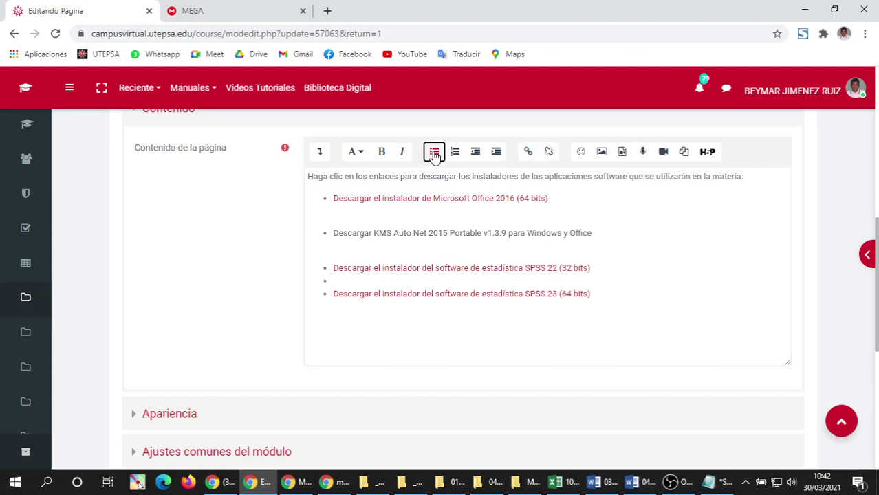
{"action": "left_click", "coordinate": [344, 328]}
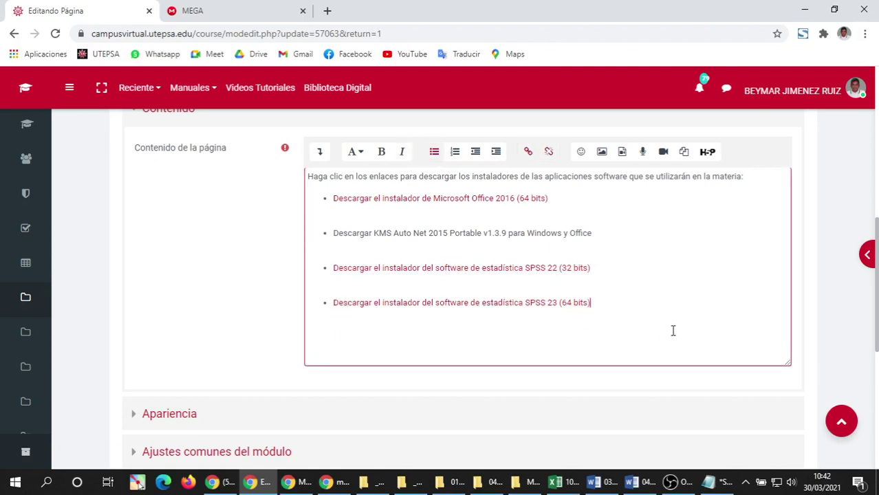
{"action": "key", "text": "Return"}
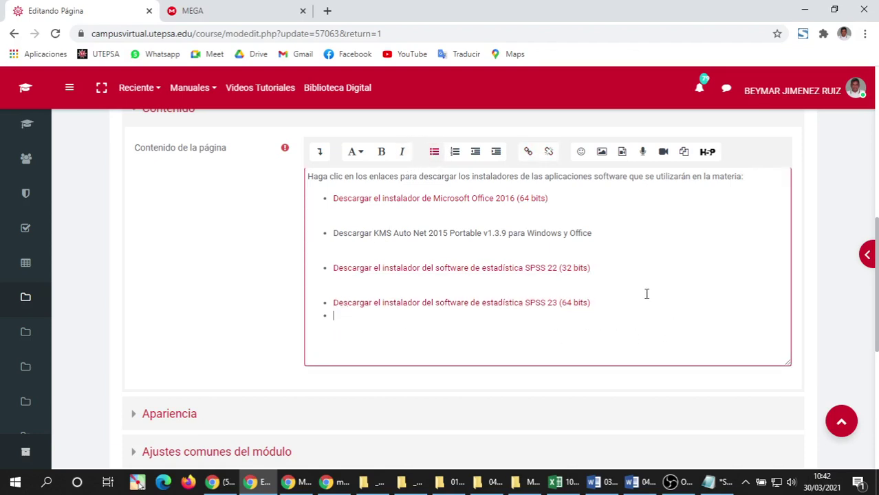
{"action": "left_click", "coordinate": [434, 151]}
{"action": "left_click", "coordinate": [384, 200]}
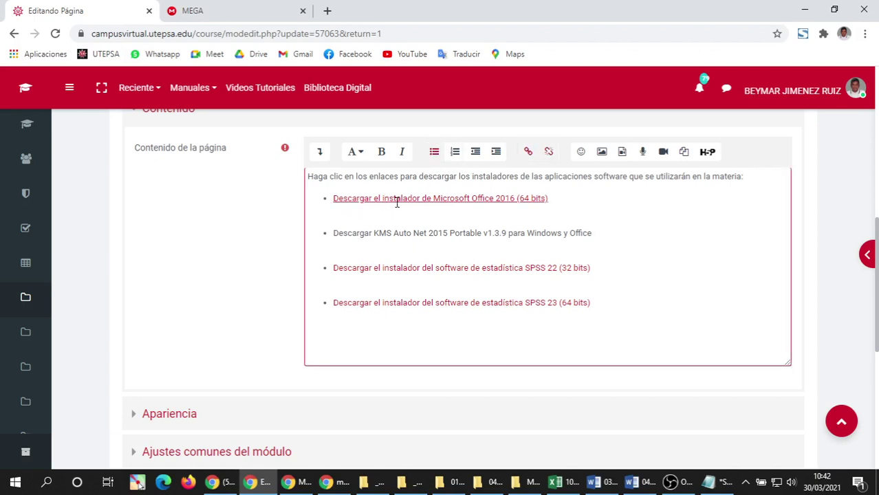
{"action": "left_click", "coordinate": [372, 235]}
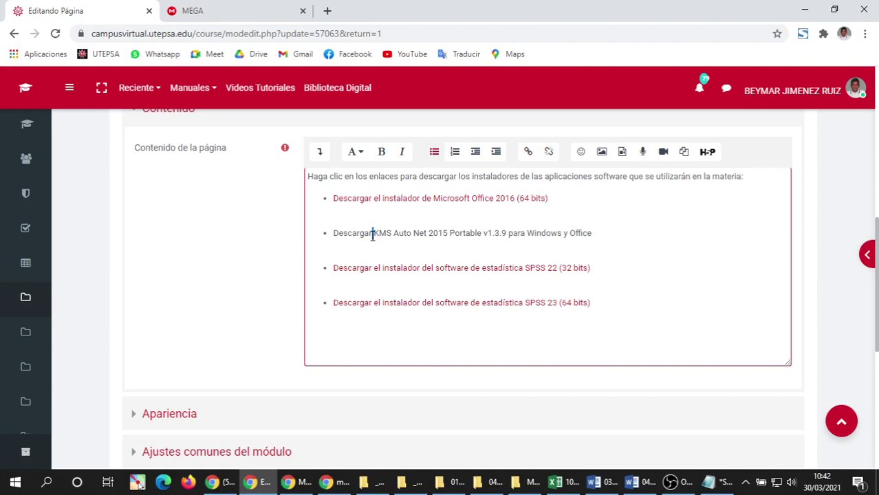
Switch to MEGA and copy the sharing link of "KMS Auto Net 2015 Portable v1.3.9 para Windows y Office.zip".
{"action": "left_click", "coordinate": [203, 9]}
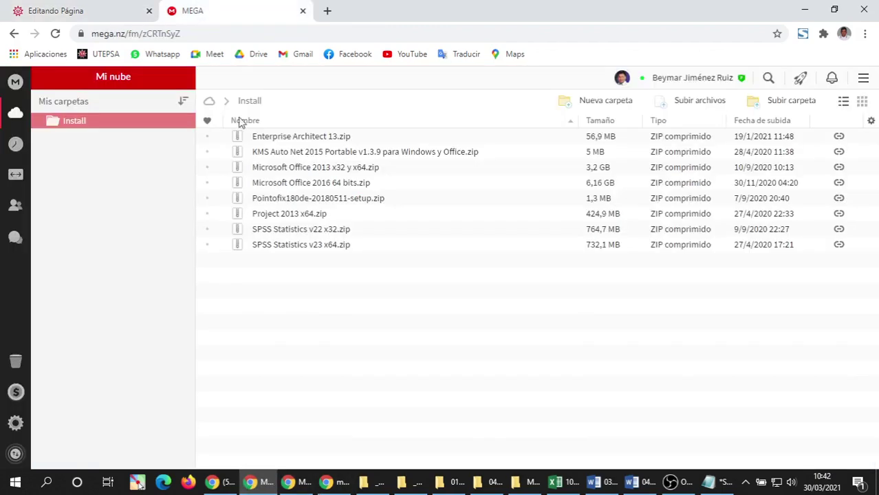
{"action": "right_click", "coordinate": [361, 157]}
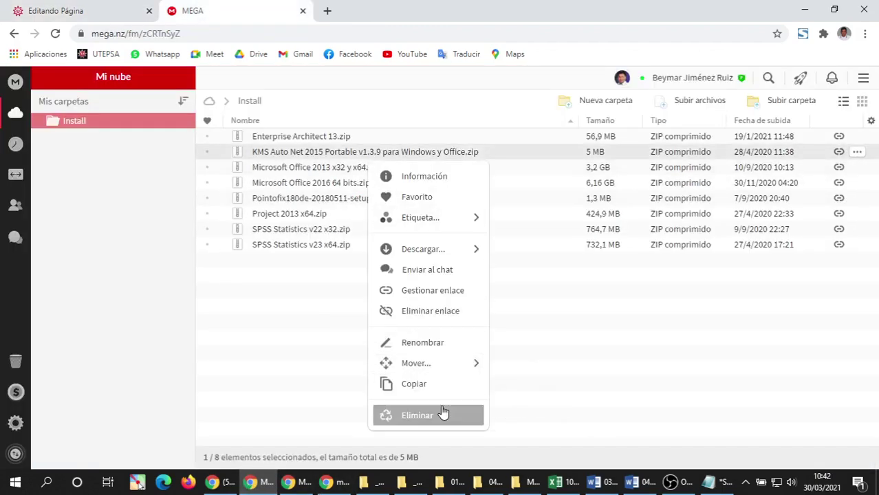
{"action": "left_click", "coordinate": [436, 293]}
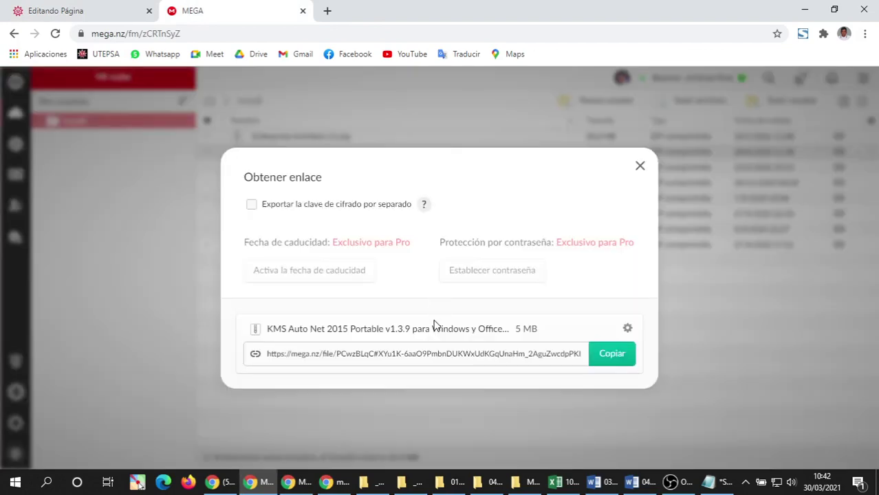
{"action": "left_click", "coordinate": [598, 363]}
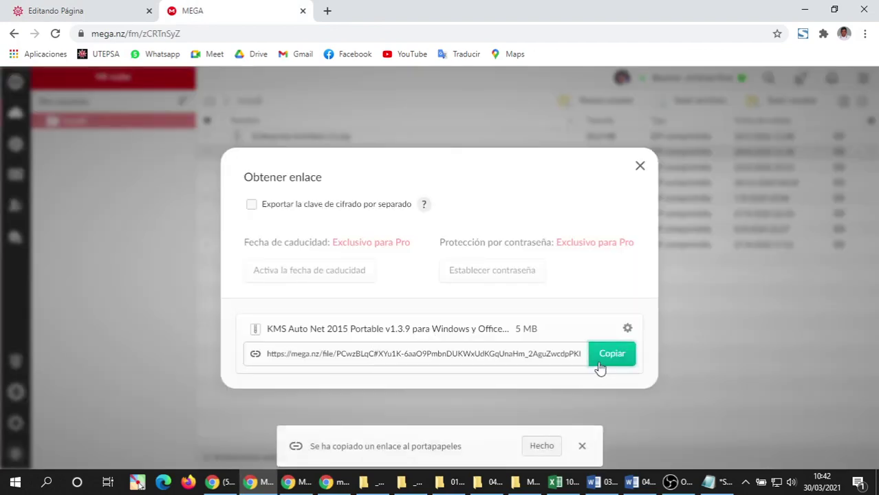
{"action": "left_click", "coordinate": [639, 167]}
Return to the page editor and link the whole KMS Auto Net item to the copied MEGA URL, opening in a new window.
{"action": "left_click", "coordinate": [65, 11]}
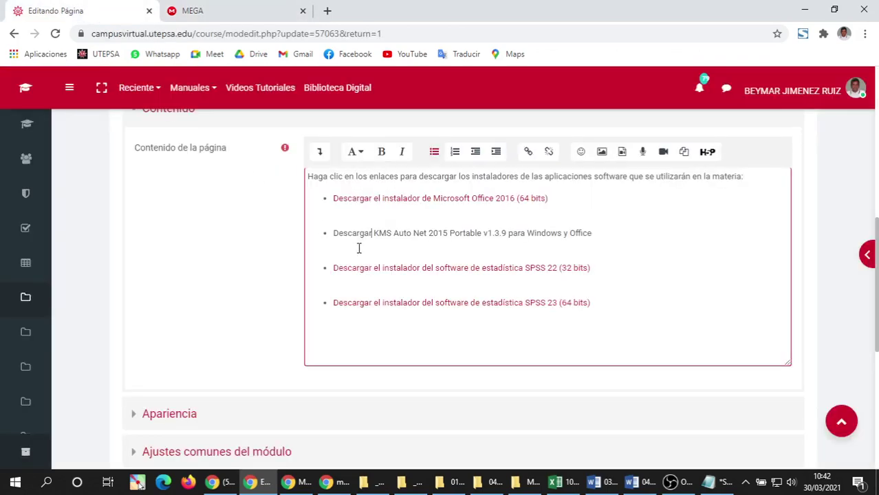
{"action": "triple_click", "coordinate": [392, 236]}
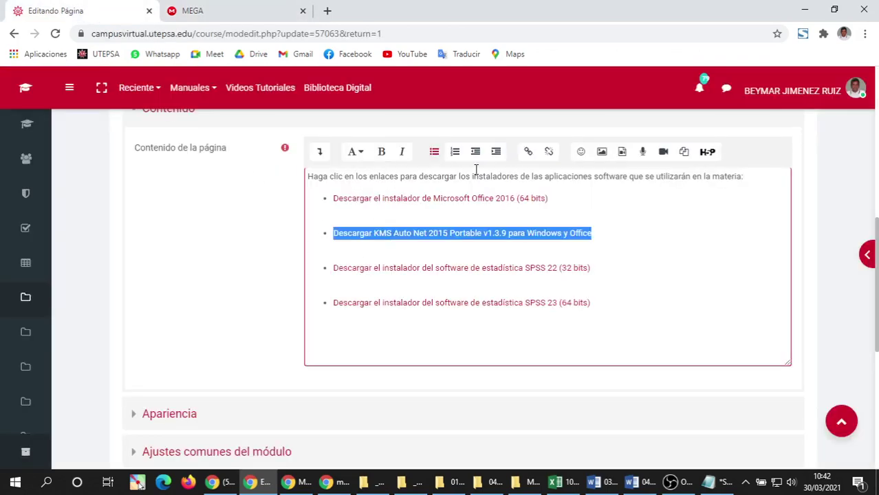
{"action": "left_click", "coordinate": [527, 152]}
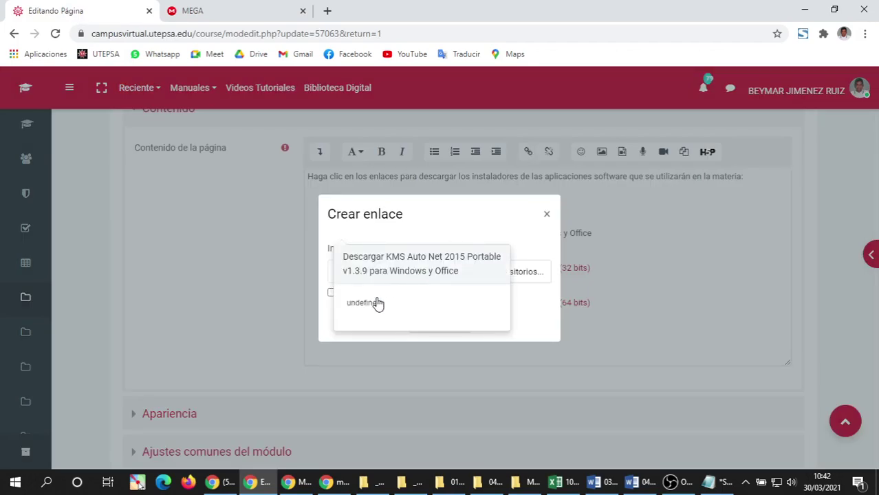
{"action": "left_click", "coordinate": [446, 222]}
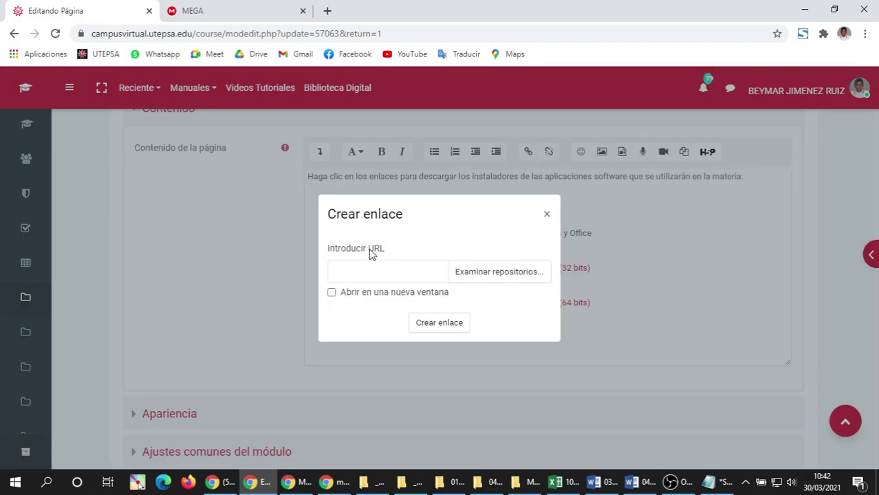
{"action": "left_click", "coordinate": [383, 268]}
{"action": "key", "text": "ctrl+v"}
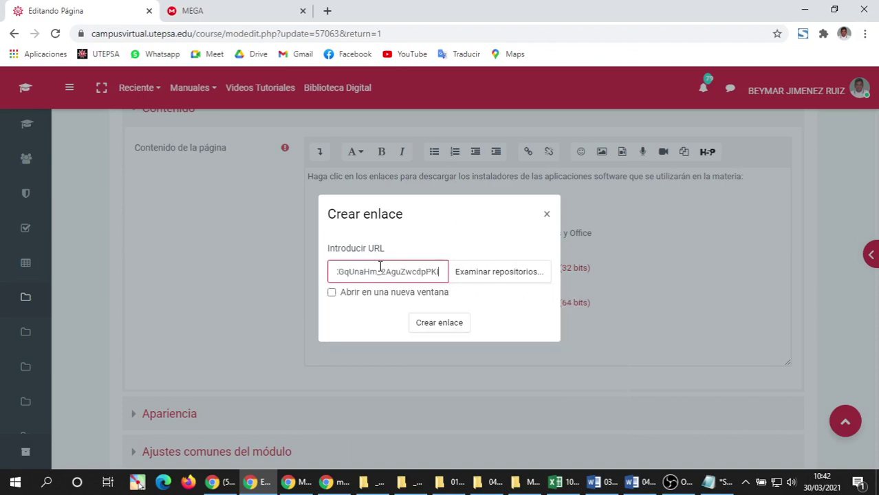
{"action": "left_click", "coordinate": [336, 294]}
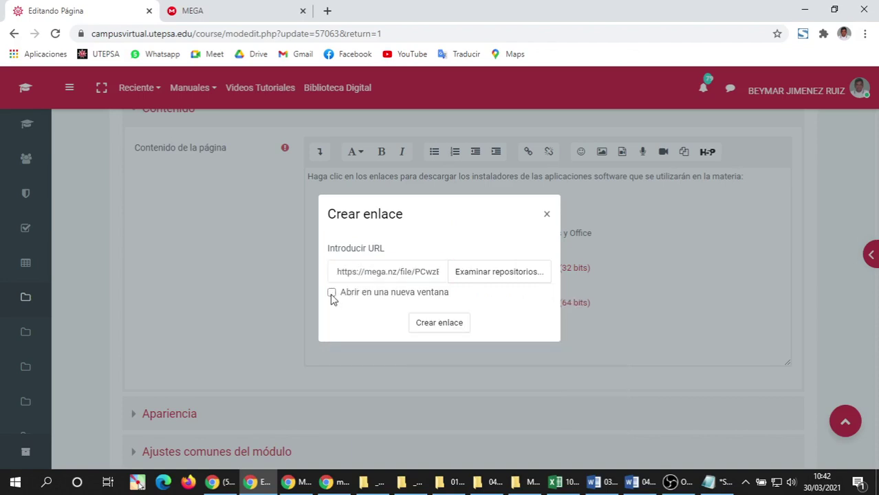
{"action": "left_click", "coordinate": [441, 324]}
Review the linked download items in the page editor and go to the end of the page form.
{"action": "left_click", "coordinate": [383, 206]}
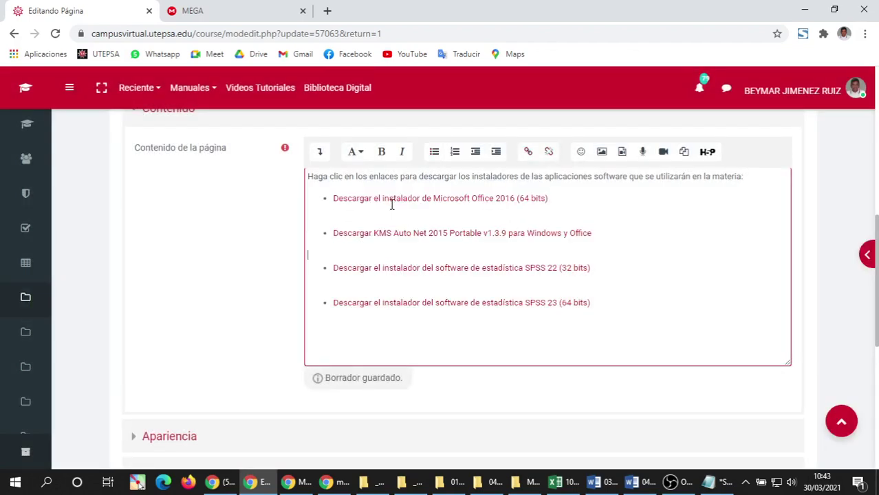
{"action": "left_click", "coordinate": [374, 223]}
{"action": "scroll", "coordinate": [415, 303], "scroll_direction": "down", "scroll_amount": 3}
{"action": "scroll", "coordinate": [367, 203], "scroll_direction": "up", "scroll_amount": 1}
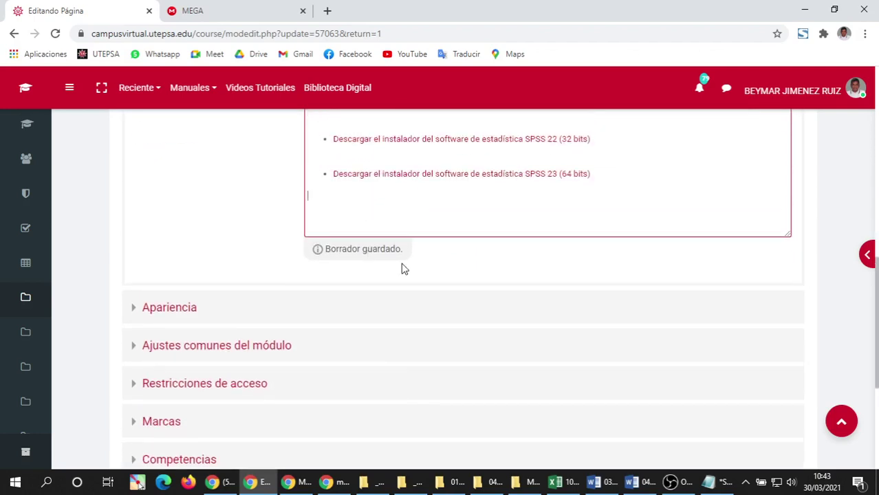
{"action": "scroll", "coordinate": [404, 269], "scroll_direction": "down", "scroll_amount": 2}
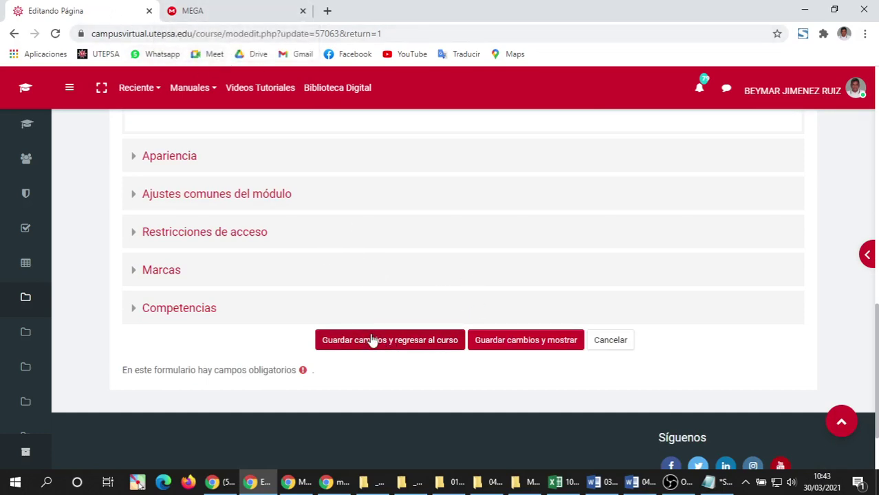
{"action": "left_click", "coordinate": [254, 5]}
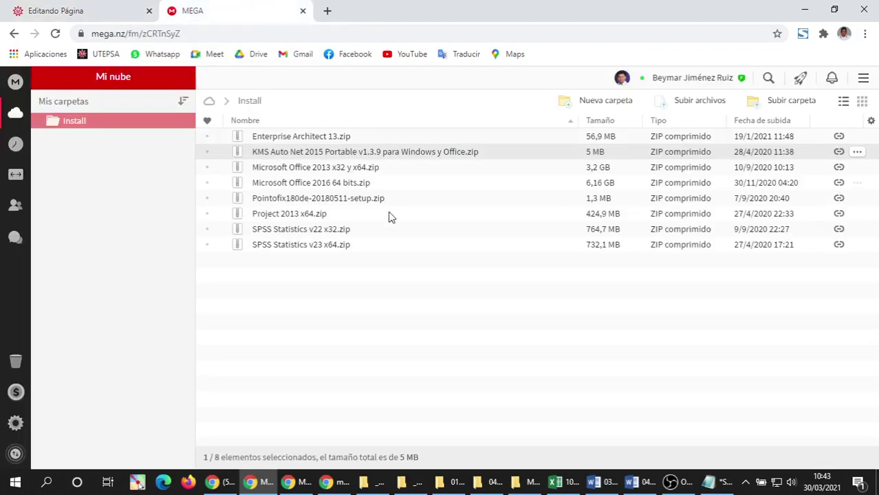
{"action": "left_click", "coordinate": [93, 10]}
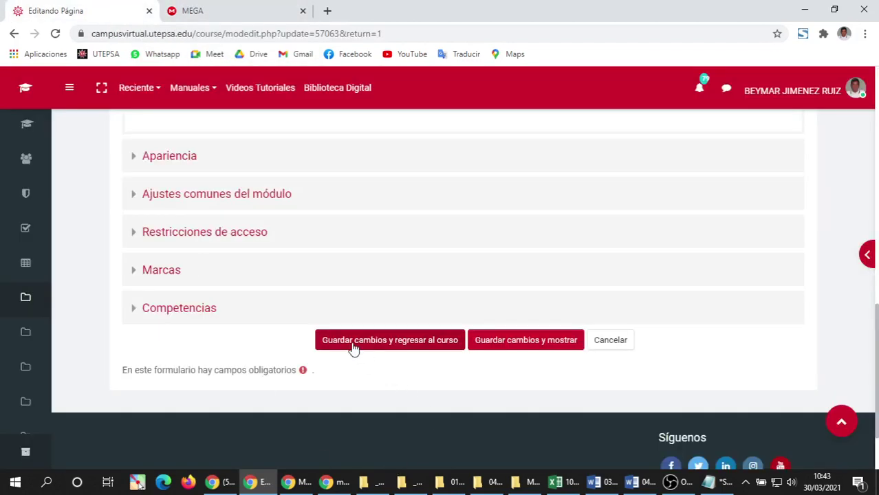
Switch to Google Meet and admit all the people waiting to join the call.
{"action": "mouse_move", "coordinate": [290, 489]}
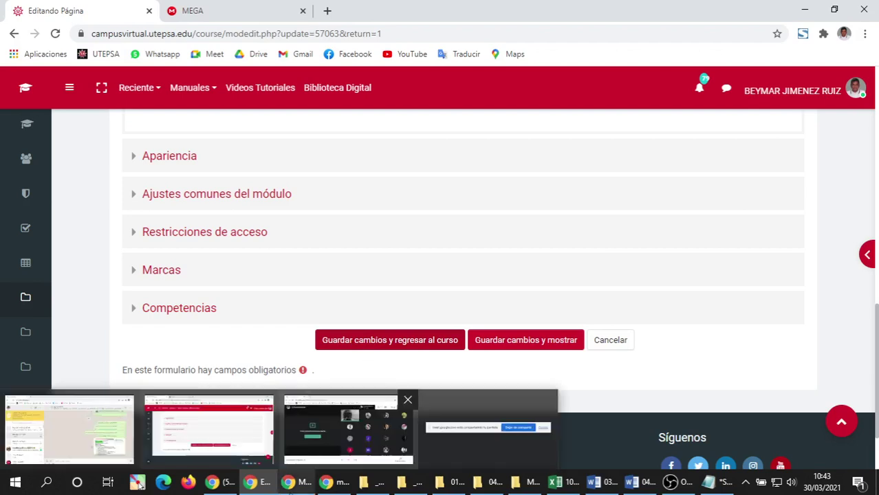
{"action": "left_click", "coordinate": [349, 429]}
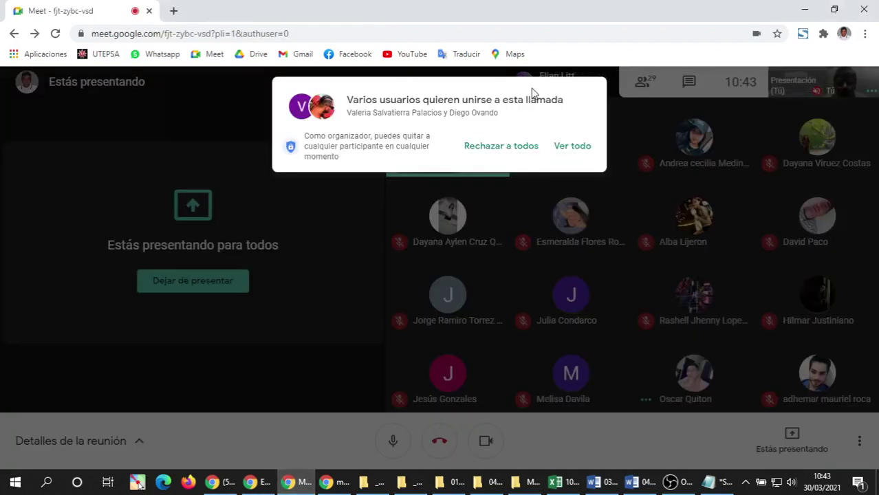
{"action": "left_click", "coordinate": [569, 149]}
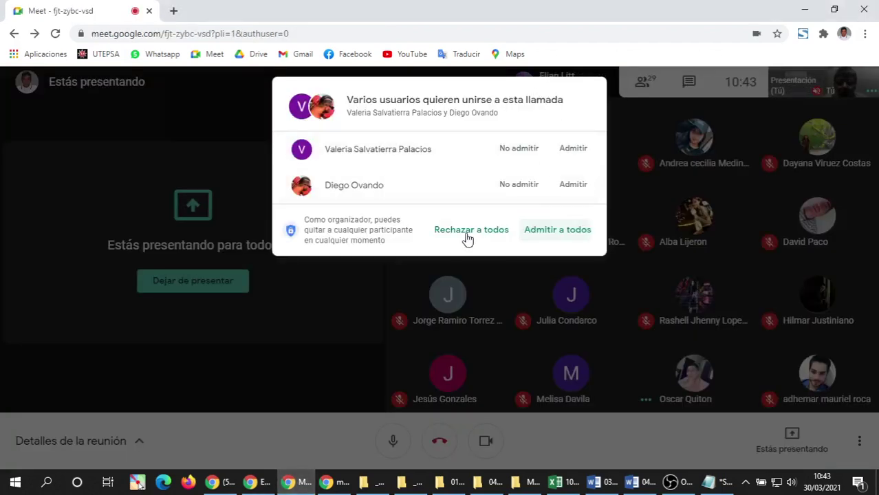
{"action": "left_click", "coordinate": [555, 238]}
Return to the campus page editor, save the page changes and go back to the course.
{"action": "left_click", "coordinate": [273, 485]}
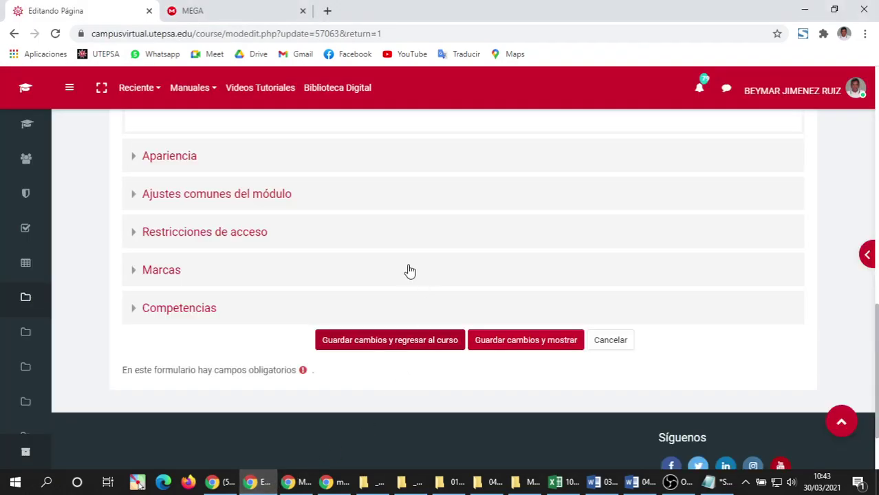
{"action": "left_click", "coordinate": [414, 351]}
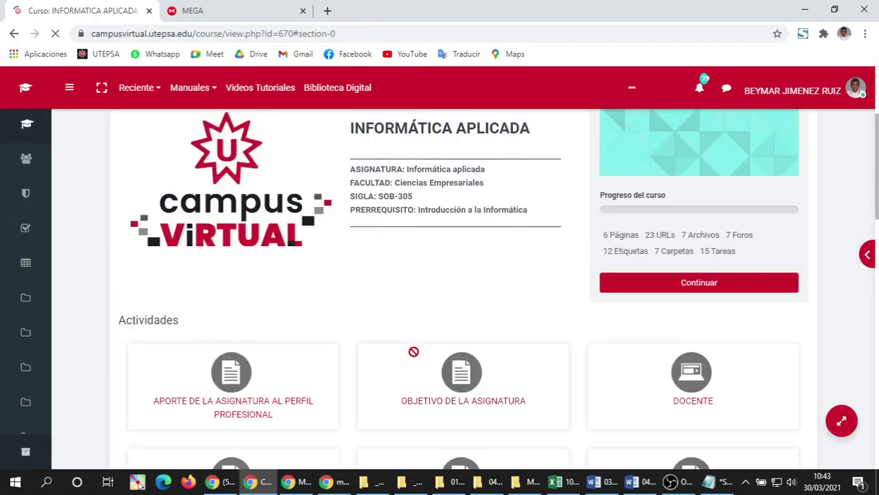
Expand the course's activities and open the INSTALADORES page in a new browser tab.
{"action": "scroll", "coordinate": [419, 344], "scroll_direction": "down", "scroll_amount": 5}
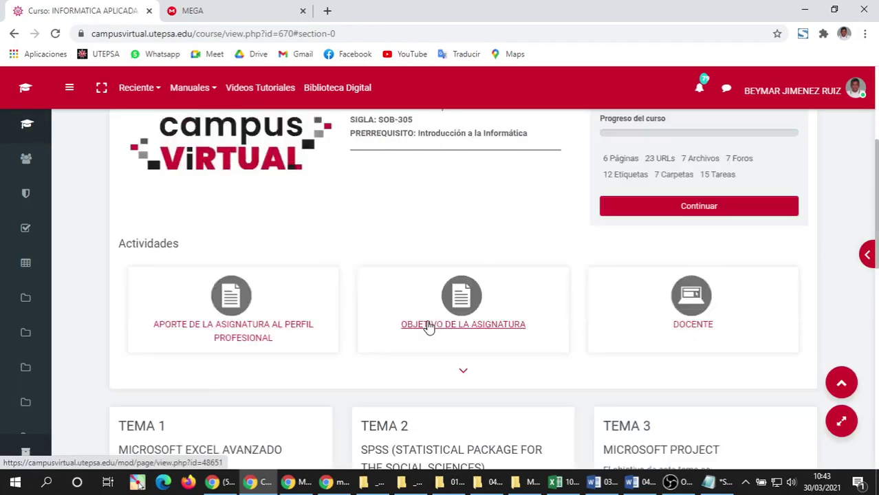
{"action": "scroll", "coordinate": [457, 262], "scroll_direction": "up", "scroll_amount": 2}
{"action": "left_click", "coordinate": [460, 256]}
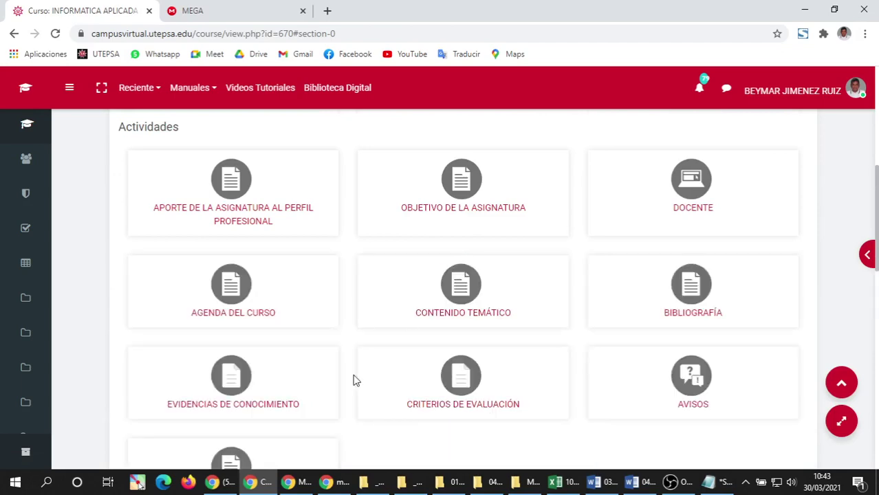
{"action": "scroll", "coordinate": [337, 359], "scroll_direction": "down", "scroll_amount": 6}
{"action": "scroll", "coordinate": [323, 344], "scroll_direction": "up", "scroll_amount": 2}
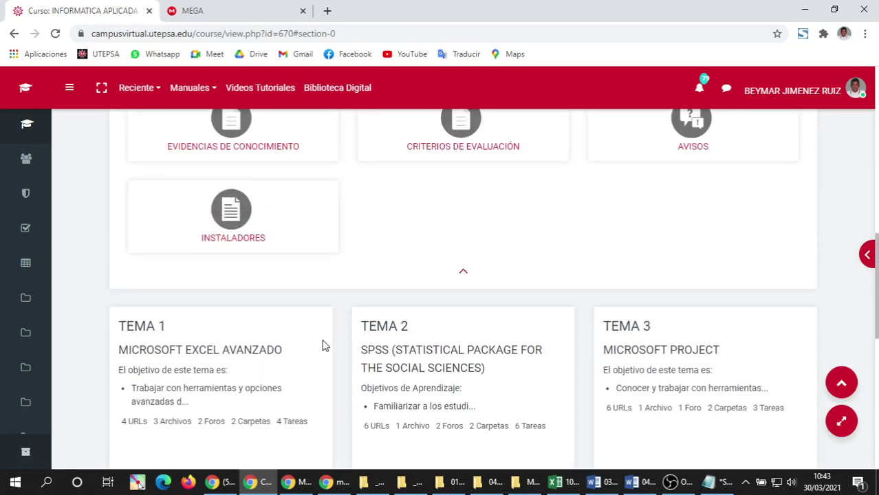
{"action": "scroll", "coordinate": [275, 288], "scroll_direction": "down", "scroll_amount": 1}
{"action": "right_click", "coordinate": [225, 155]}
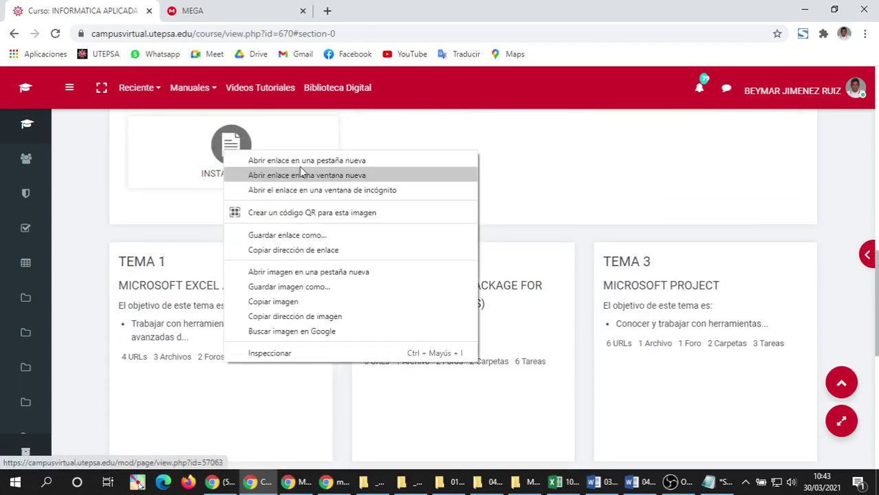
{"action": "left_click", "coordinate": [295, 158]}
{"action": "left_click", "coordinate": [409, 11]}
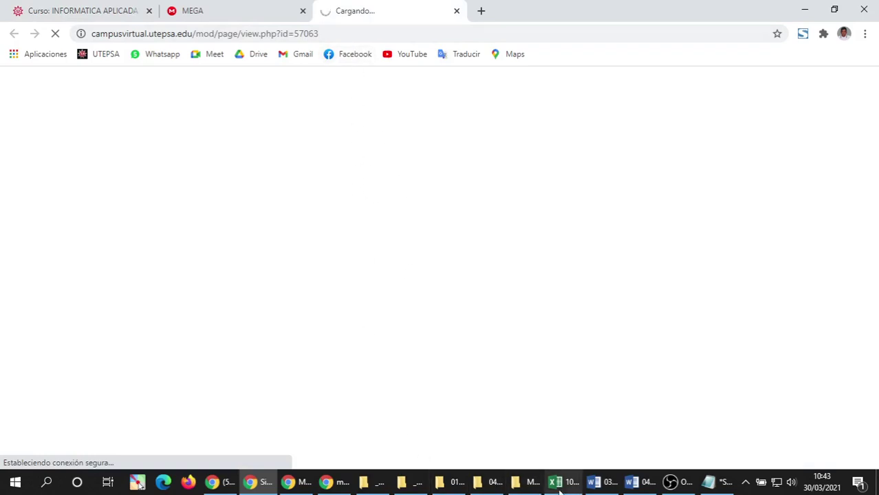
{"action": "mouse_move", "coordinate": [609, 487]}
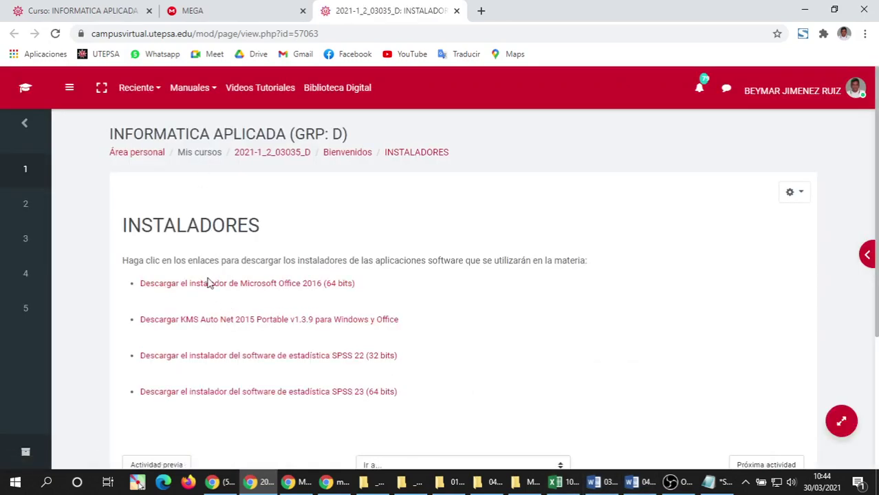
Check the Microsoft Office 2016 (64 bits) download link in a new tab and close that tab.
{"action": "right_click", "coordinate": [278, 287]}
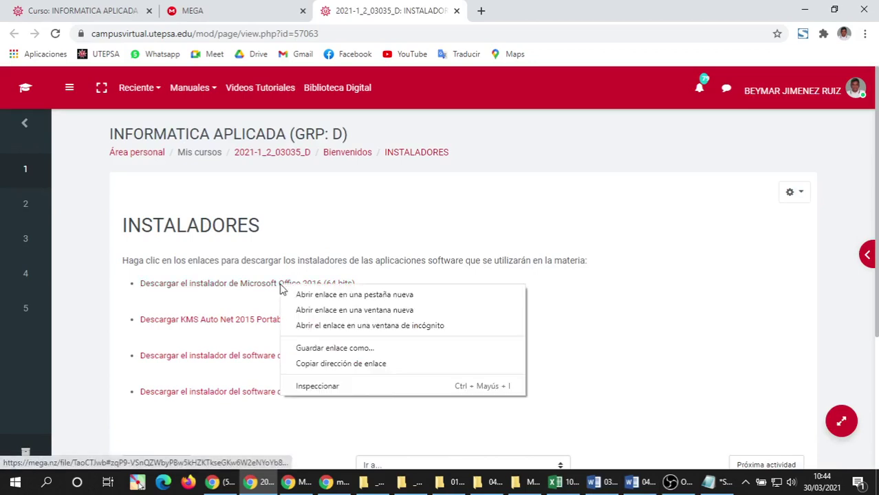
{"action": "left_click", "coordinate": [381, 298]}
{"action": "left_click", "coordinate": [546, 11]}
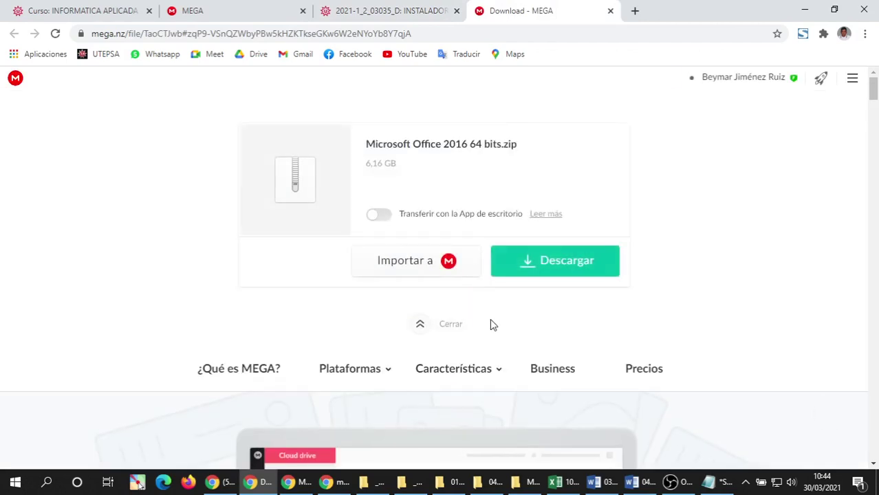
{"action": "left_click", "coordinate": [609, 10]}
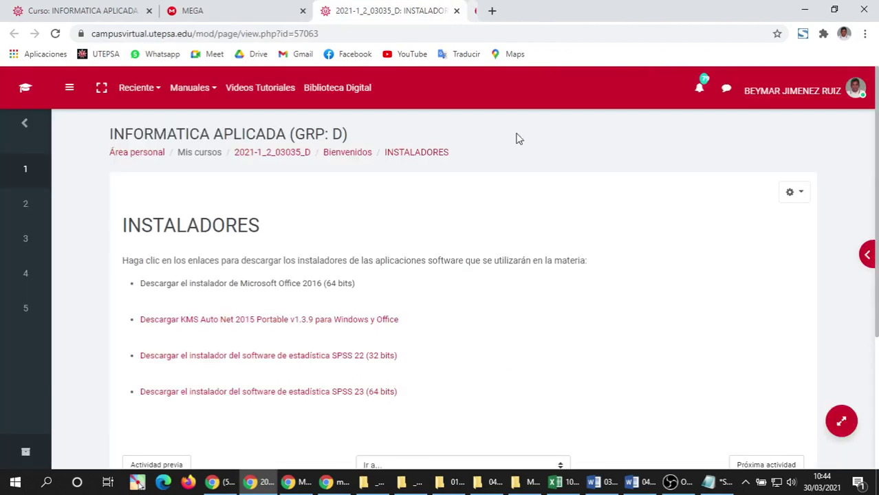
Check the SPSS 22 (32 bits) and SPSS 23 (64 bits) download links, opening each in a new tab and closing it.
{"action": "right_click", "coordinate": [237, 358]}
{"action": "left_click", "coordinate": [343, 365]}
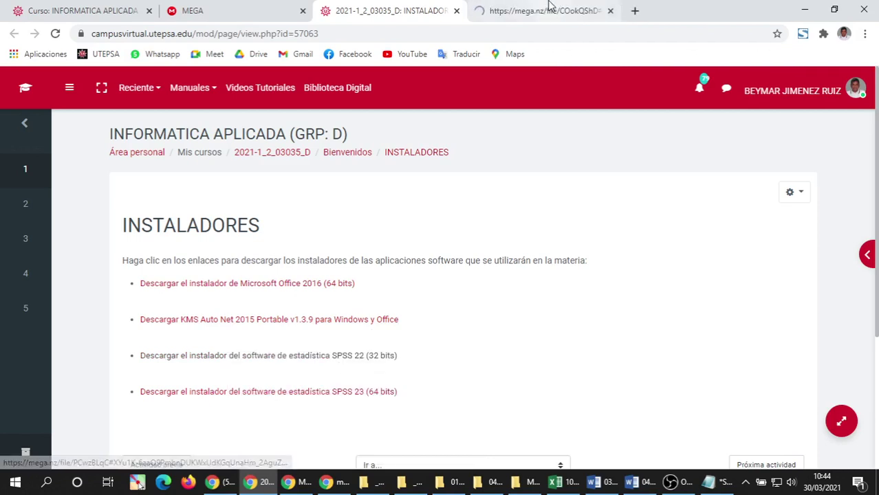
{"action": "left_click", "coordinate": [539, 11]}
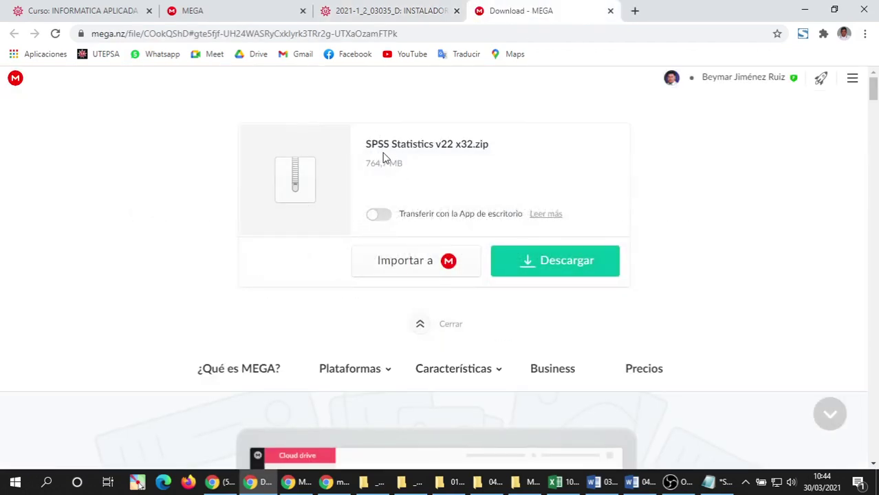
{"action": "left_click", "coordinate": [610, 10]}
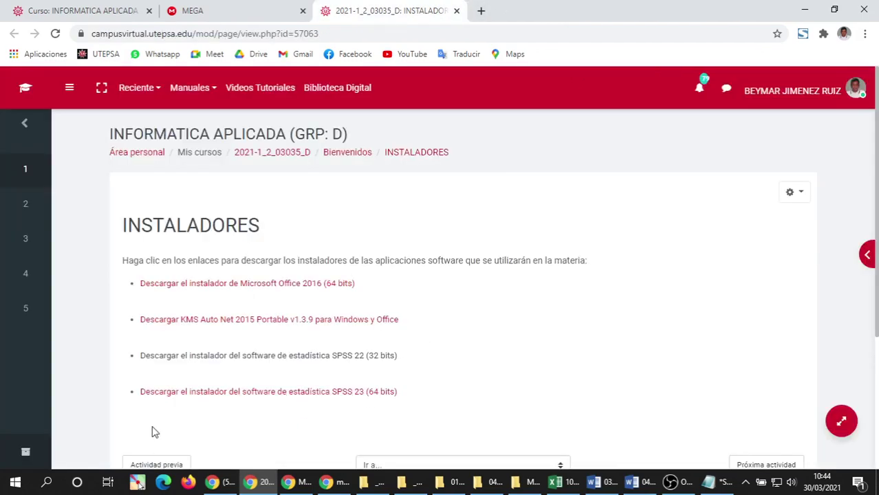
{"action": "right_click", "coordinate": [273, 392]}
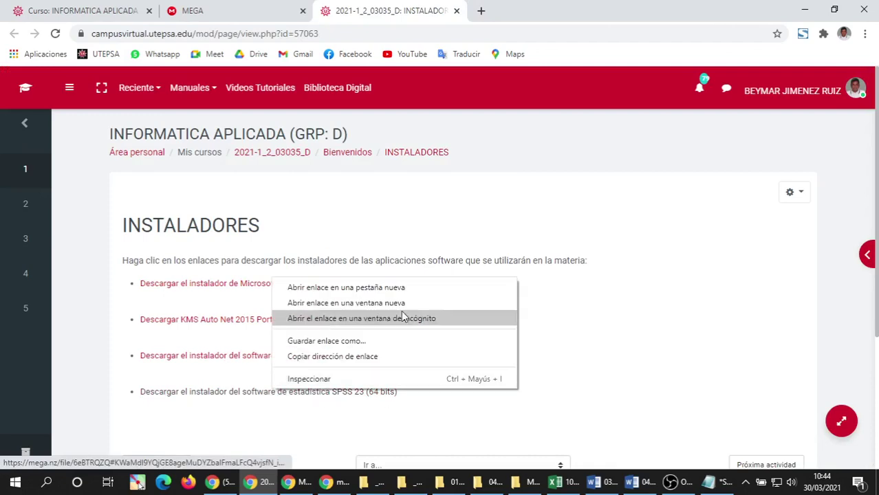
{"action": "left_click", "coordinate": [378, 291]}
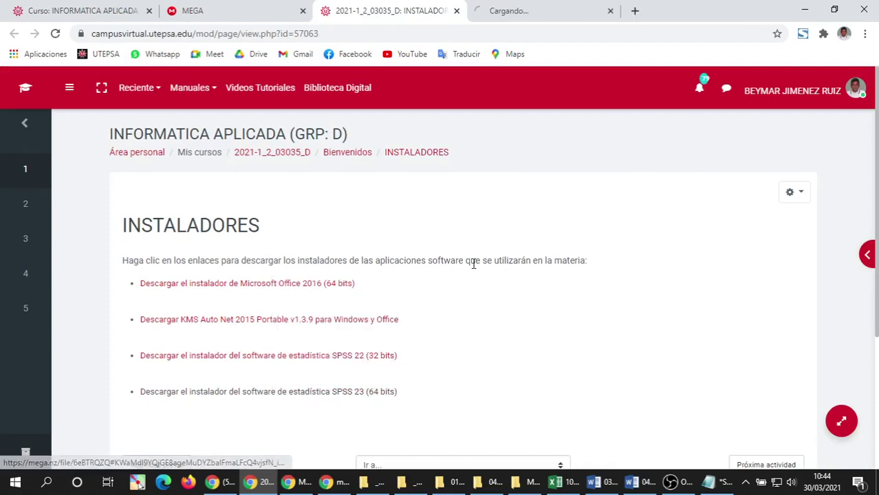
{"action": "left_click", "coordinate": [527, 11]}
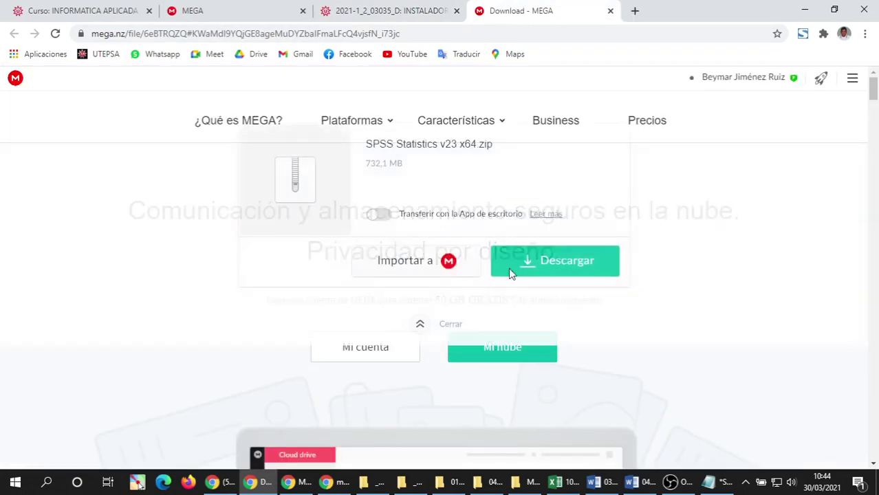
{"action": "left_click", "coordinate": [610, 11]}
Check the KMS Auto Net link in a new tab, and close that tab along with the INSTALADORES and MEGA tabs.
{"action": "right_click", "coordinate": [258, 326]}
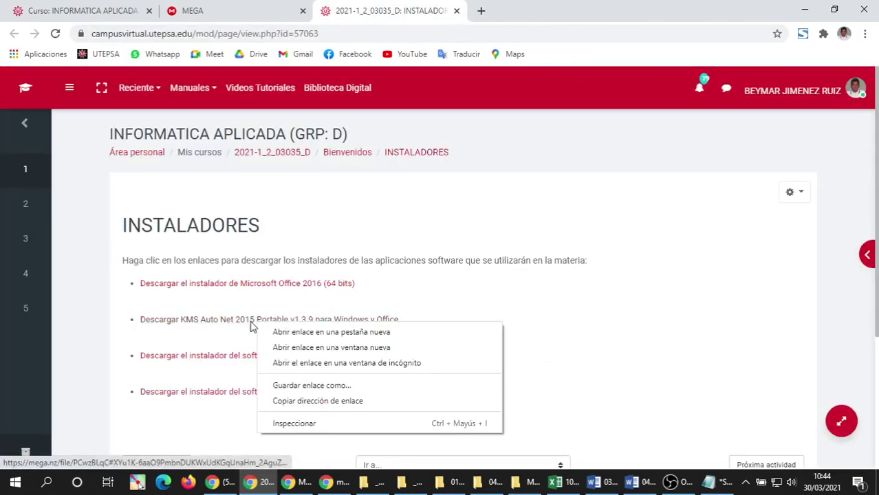
{"action": "left_click", "coordinate": [306, 332]}
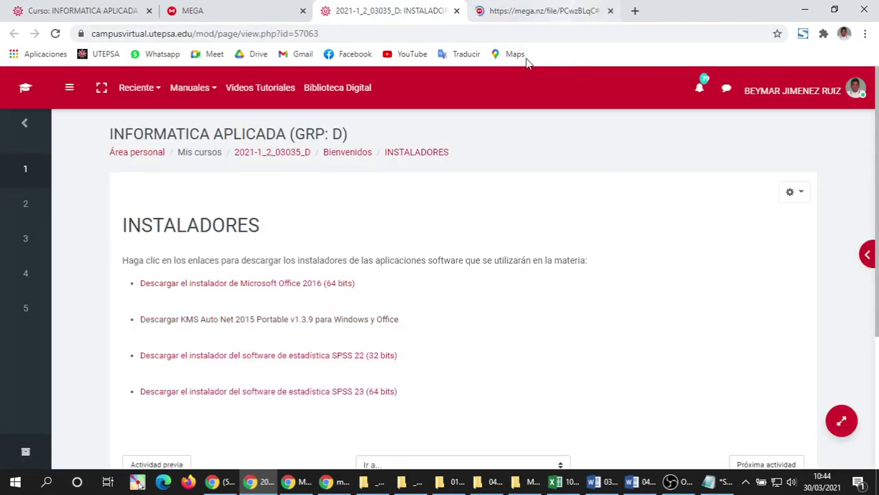
{"action": "left_click", "coordinate": [541, 12]}
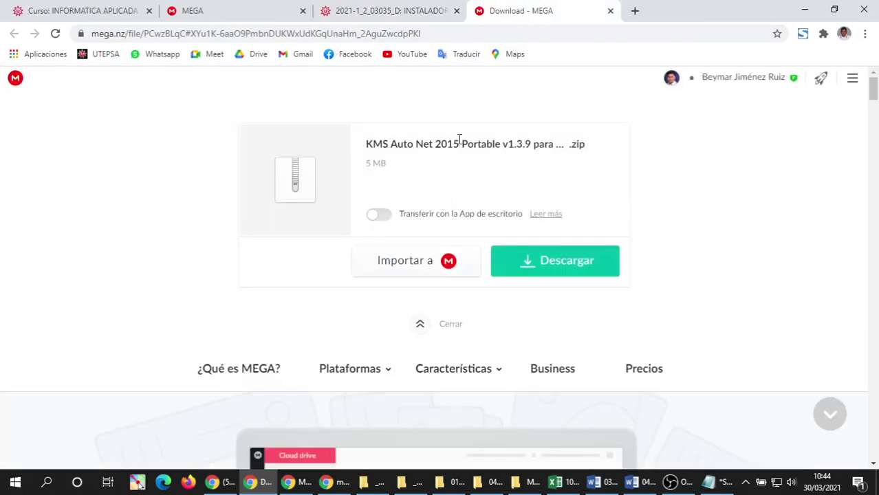
{"action": "left_click", "coordinate": [609, 13]}
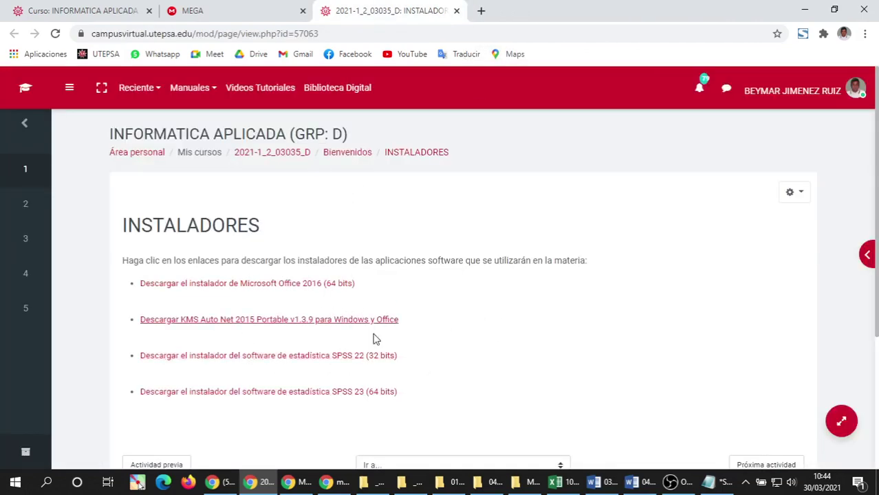
{"action": "left_click", "coordinate": [456, 11]}
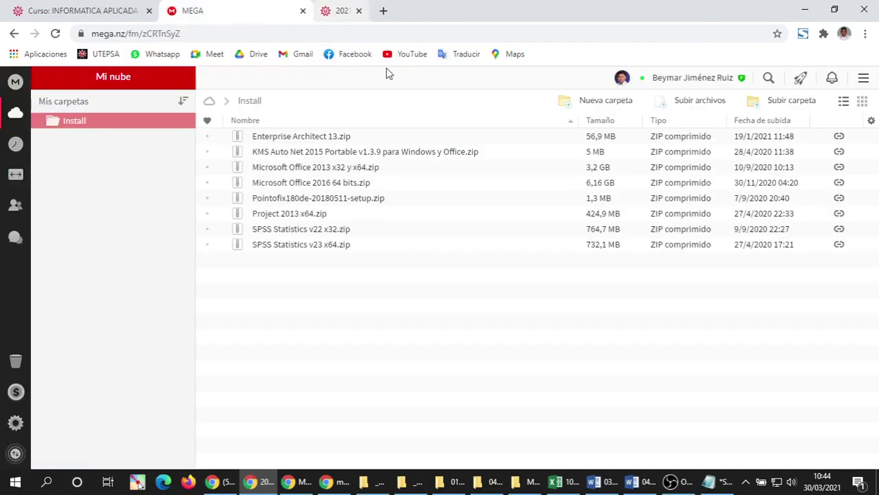
{"action": "left_click", "coordinate": [304, 12]}
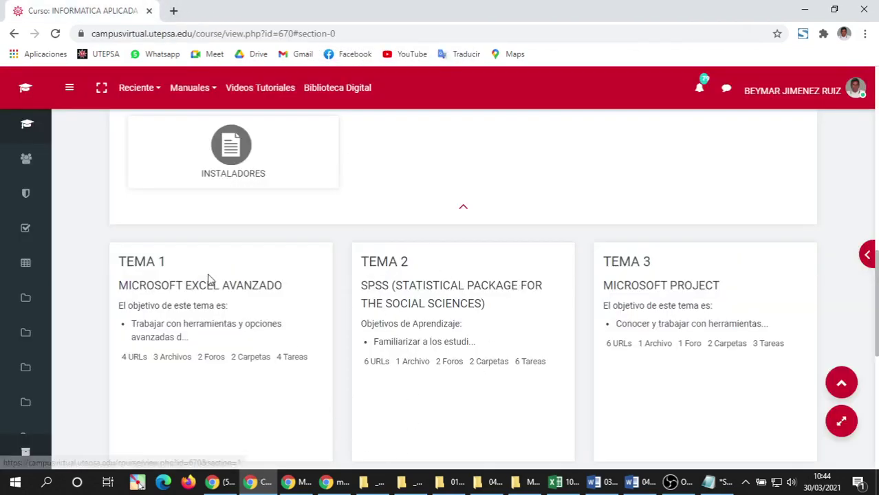
Switch to File Explorer and delete the Microsoft Office 2016 64 bits folder from 01 Introduccion a la Informatica, confirming its move to the recycle bin.
{"action": "left_click", "coordinate": [386, 487]}
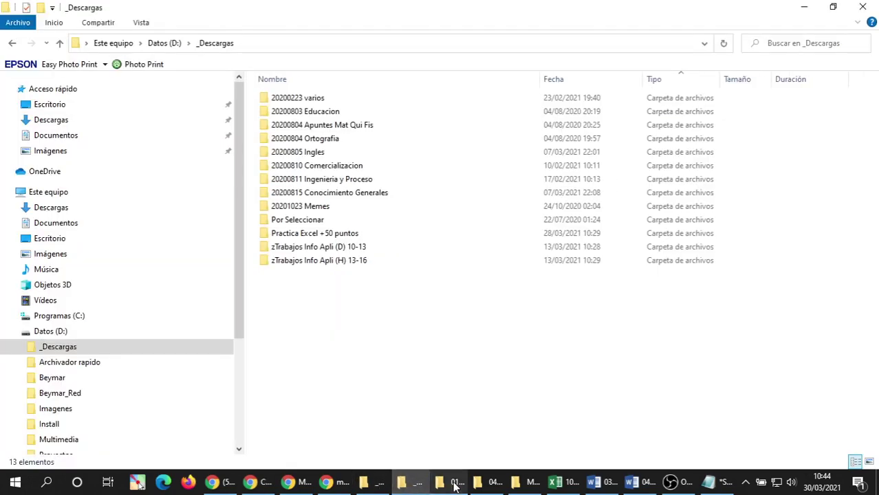
{"action": "left_click", "coordinate": [526, 482]}
{"action": "left_click", "coordinate": [282, 338]}
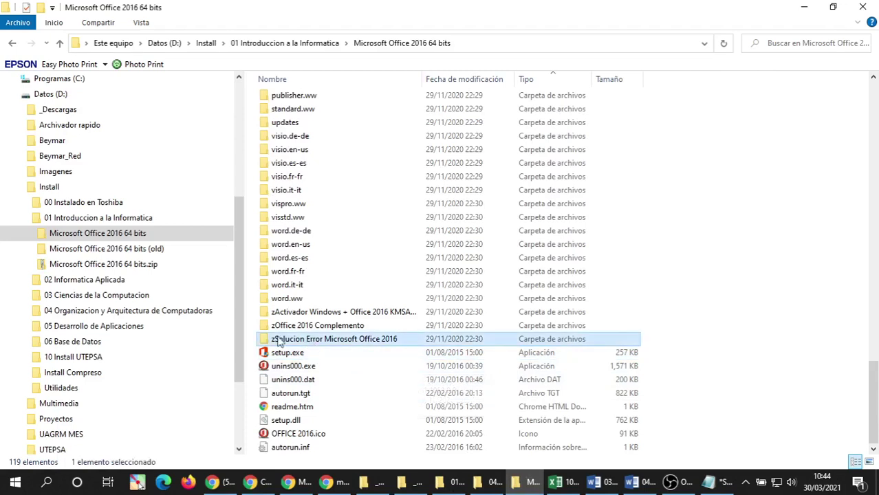
{"action": "left_click", "coordinate": [112, 217]}
{"action": "left_click", "coordinate": [336, 101]}
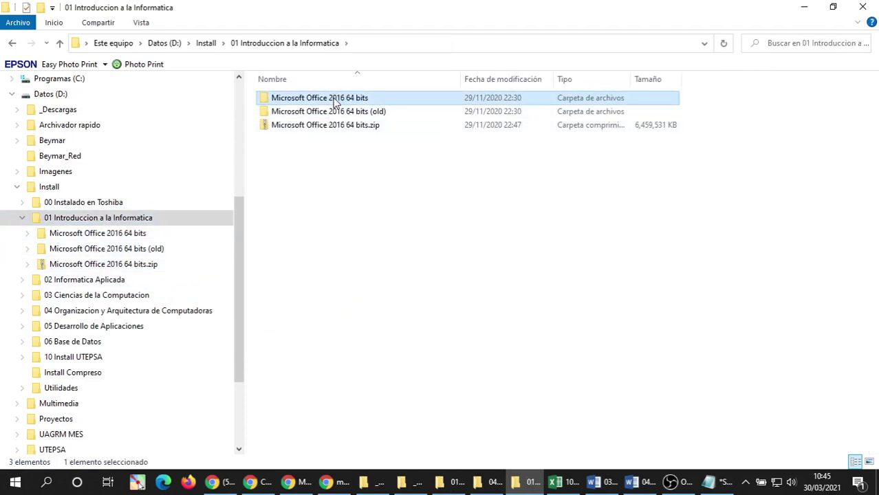
{"action": "key", "text": "Delete"}
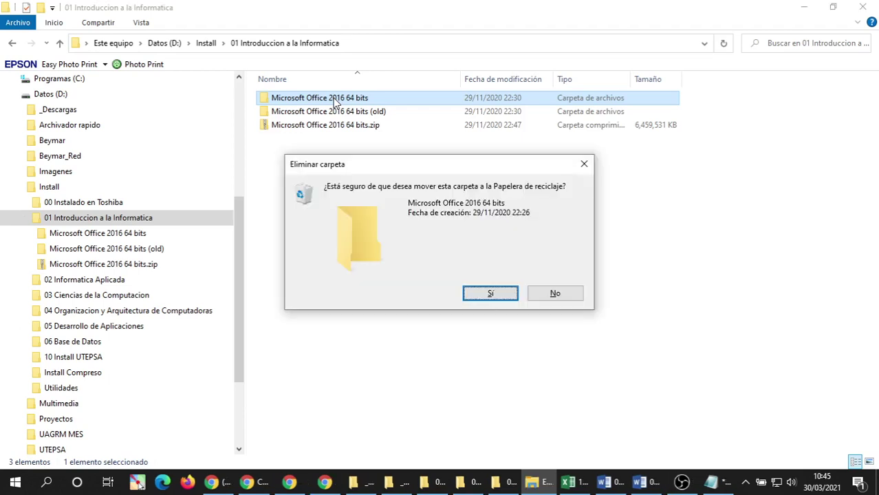
{"action": "key", "text": "Escape"}
{"action": "key", "text": "Delete"}
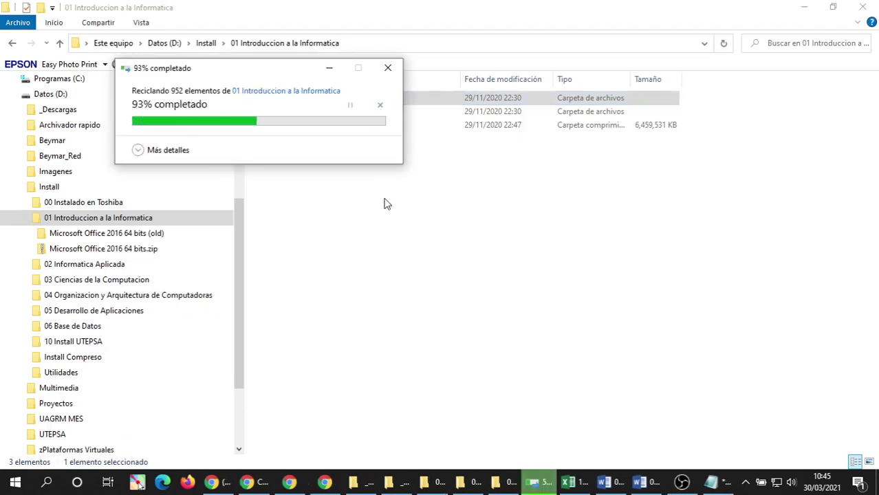
Rename the Microsoft Office 2016 64 bits (old) folder as Microsoft Office 2016 64 bits.
{"action": "left_click", "coordinate": [382, 102]}
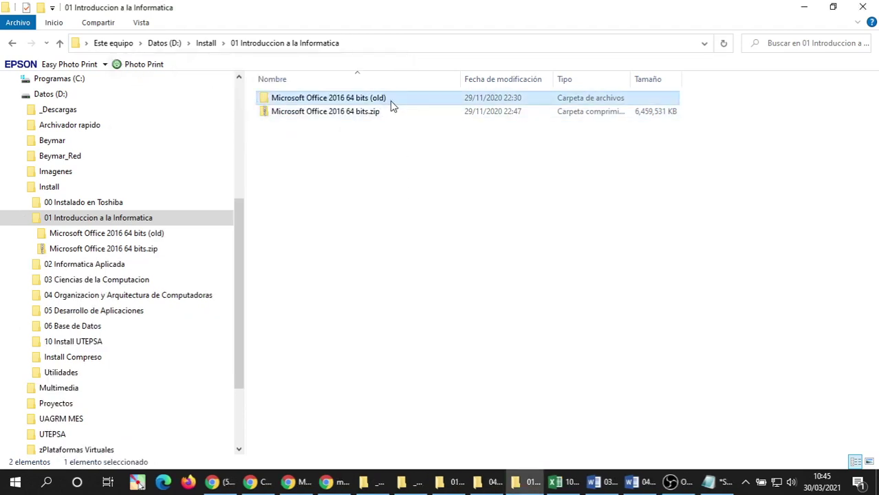
{"action": "left_click", "coordinate": [390, 100]}
{"action": "left_click", "coordinate": [390, 100]}
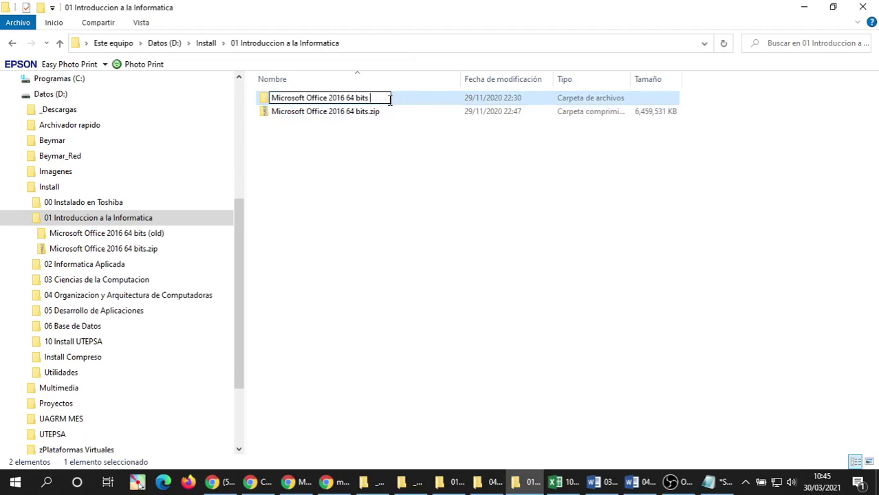
{"action": "left_click", "coordinate": [406, 218]}
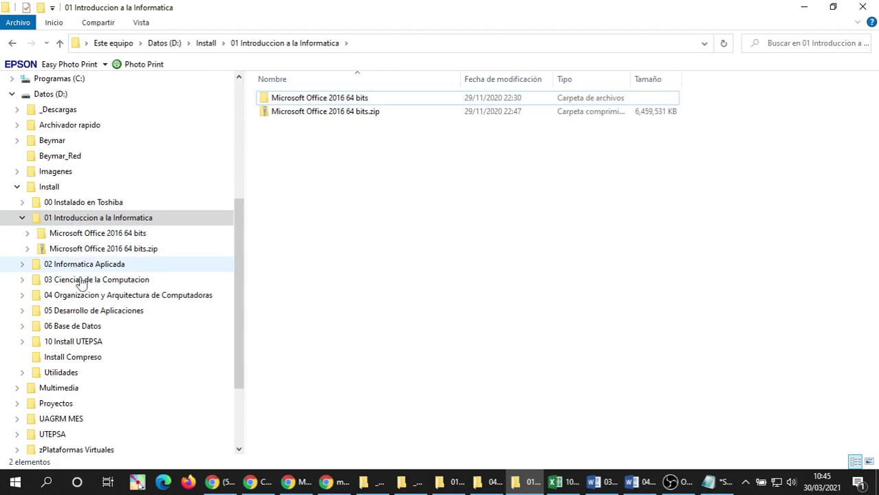
View the 00 Instalado en Toshiba folder, and open the course's INSTALADORES page in a new tab of the browser.
{"action": "scroll", "coordinate": [80, 342], "scroll_direction": "down", "scroll_amount": 1}
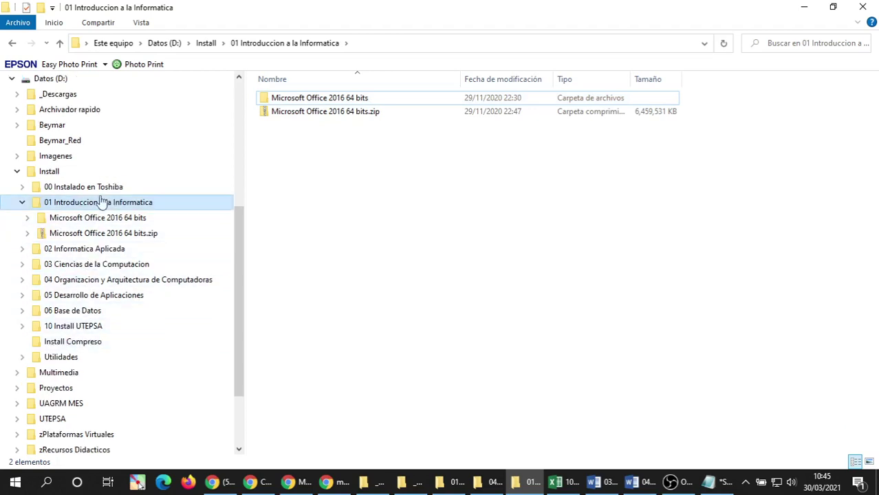
{"action": "left_click", "coordinate": [126, 187]}
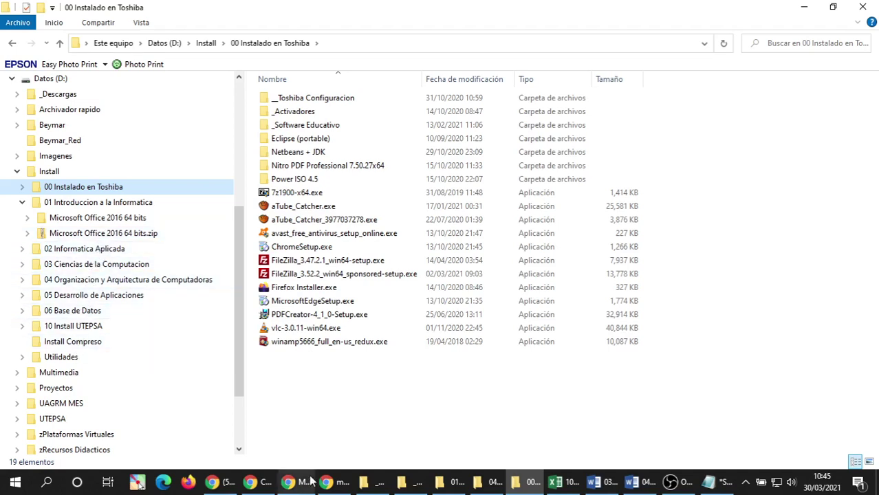
{"action": "mouse_move", "coordinate": [342, 485]}
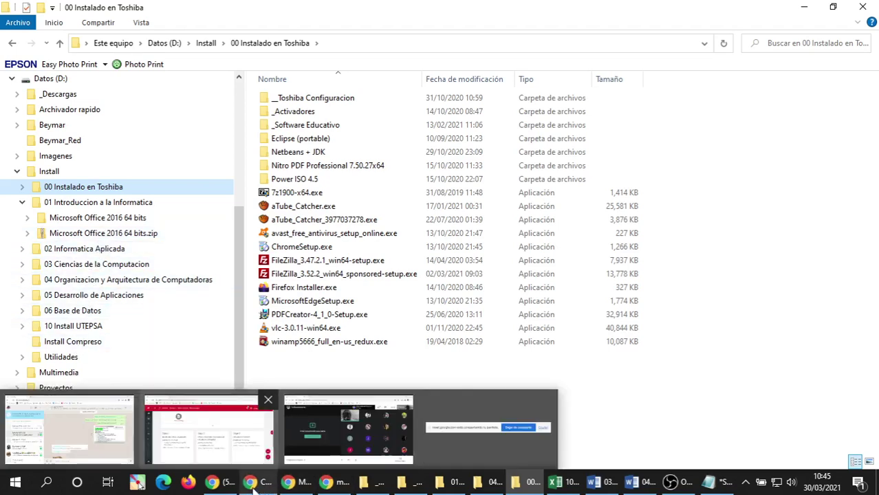
{"action": "left_click", "coordinate": [237, 429]}
{"action": "scroll", "coordinate": [193, 188], "scroll_direction": "up", "scroll_amount": 5}
{"action": "scroll", "coordinate": [196, 189], "scroll_direction": "down", "scroll_amount": 2}
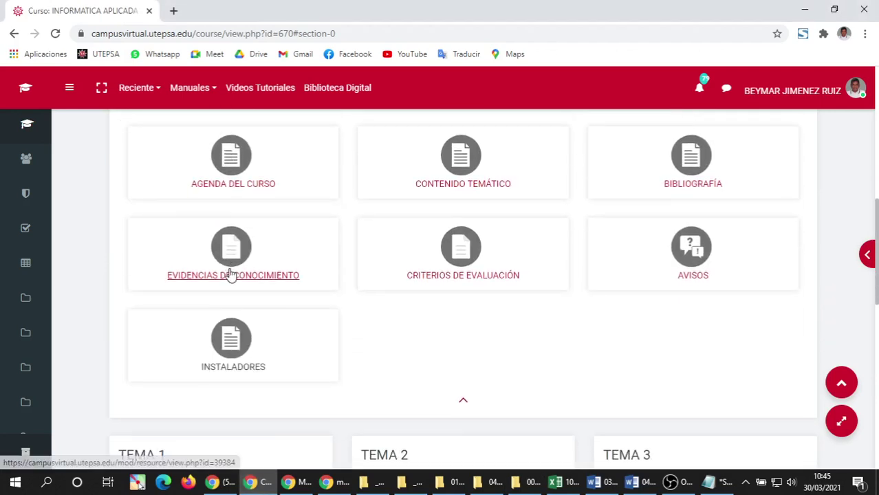
{"action": "right_click", "coordinate": [221, 126]}
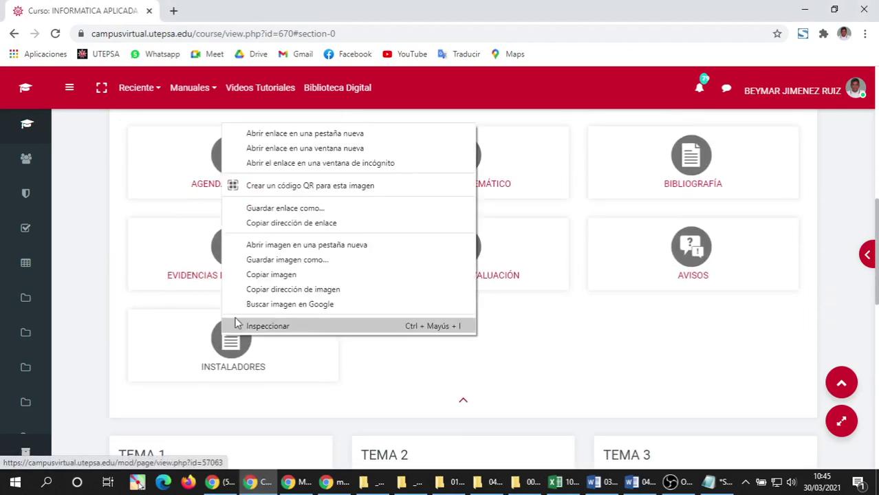
{"action": "left_click", "coordinate": [280, 134]}
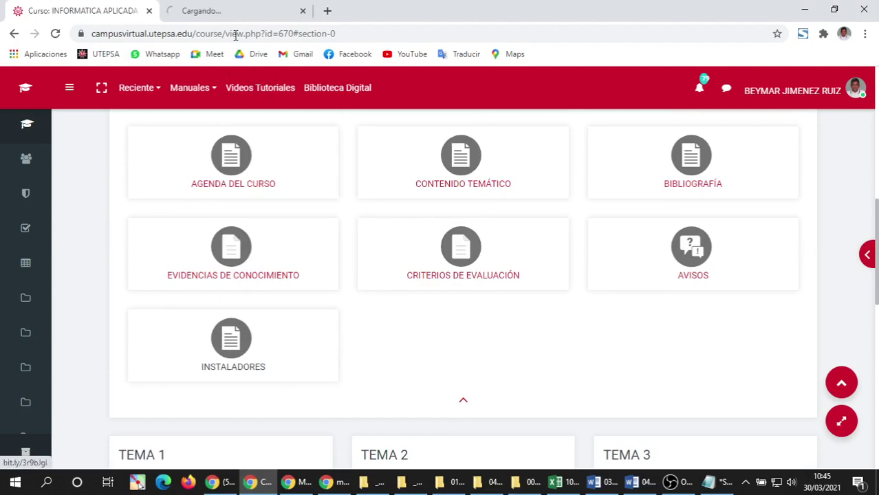
{"action": "left_click", "coordinate": [232, 11]}
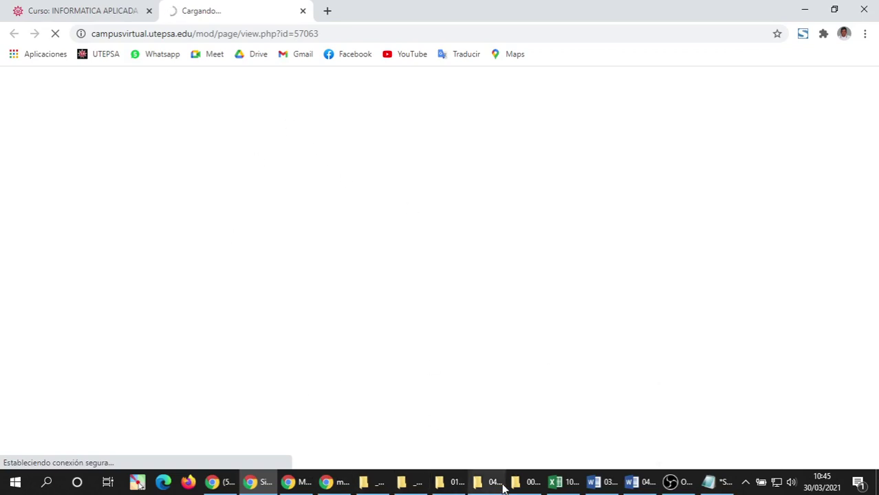
Look through the local Install folder, including Install Compreso, 10 Install UTEPSA, 06 Base de Datos, 01 Introduccion a la Informatica and 00 Instalado en Toshiba.
{"action": "mouse_move", "coordinate": [525, 486]}
{"action": "left_click", "coordinate": [447, 430]}
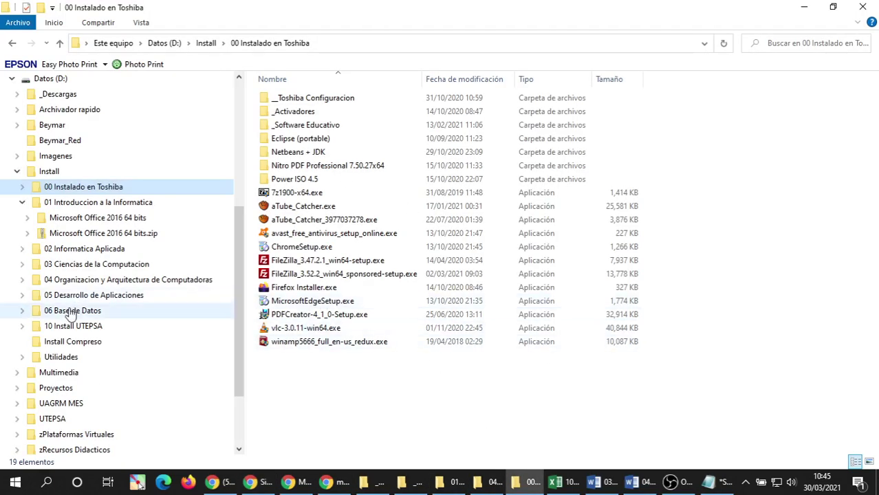
{"action": "left_click", "coordinate": [75, 347]}
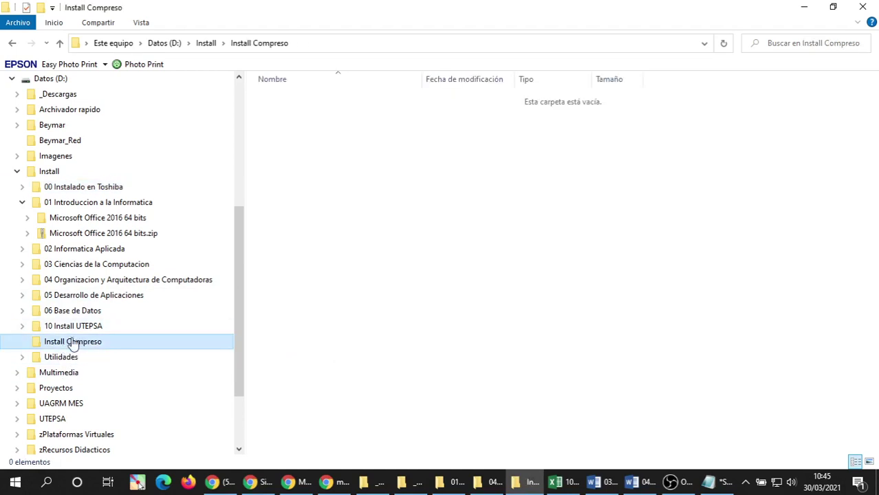
{"action": "left_click", "coordinate": [86, 330]}
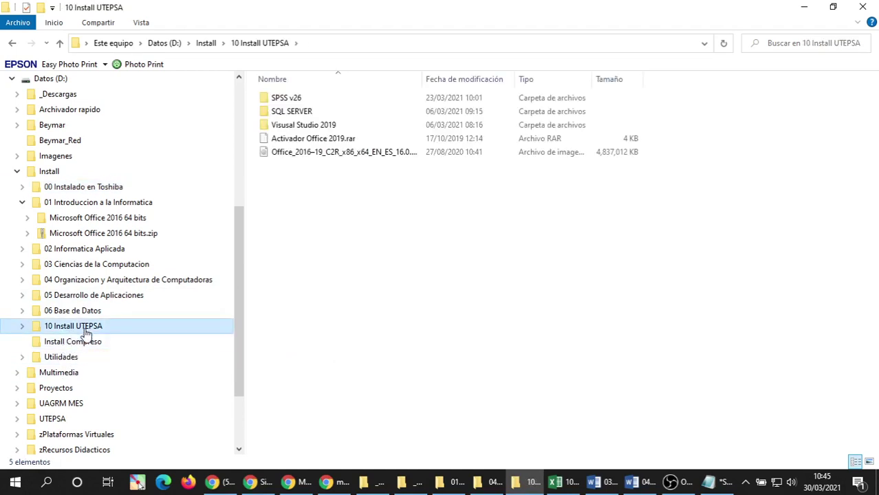
{"action": "left_click", "coordinate": [71, 313]}
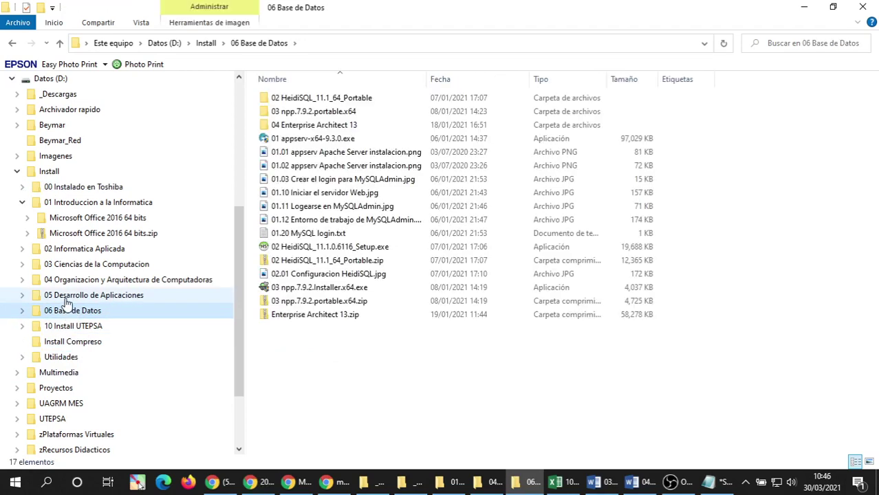
{"action": "left_click", "coordinate": [80, 203]}
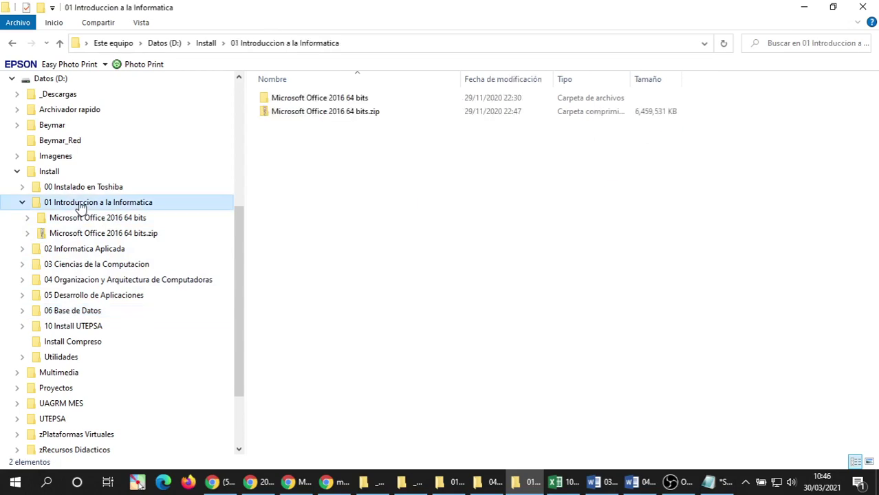
{"action": "left_click", "coordinate": [80, 213]}
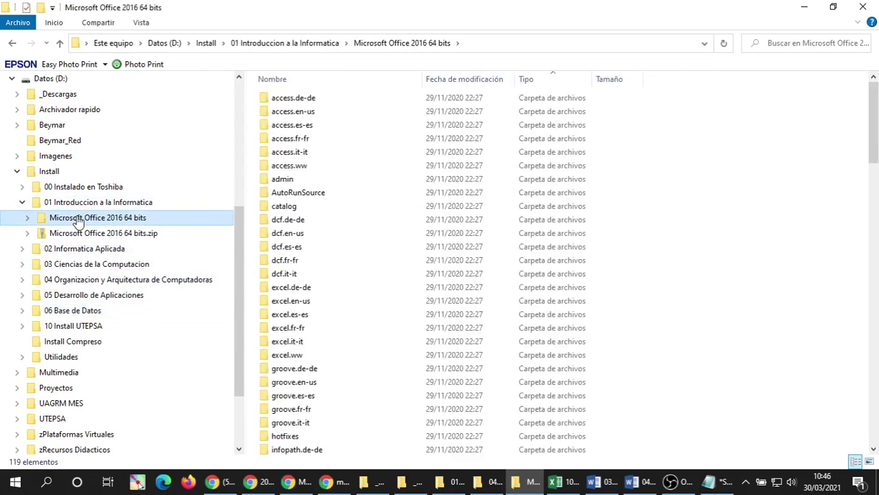
{"action": "left_click", "coordinate": [80, 205]}
{"action": "left_click", "coordinate": [84, 176]}
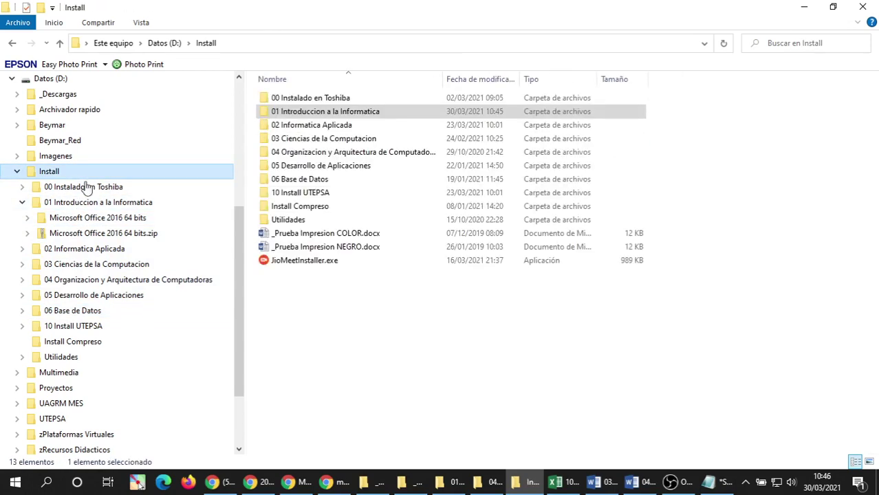
{"action": "left_click", "coordinate": [81, 190]}
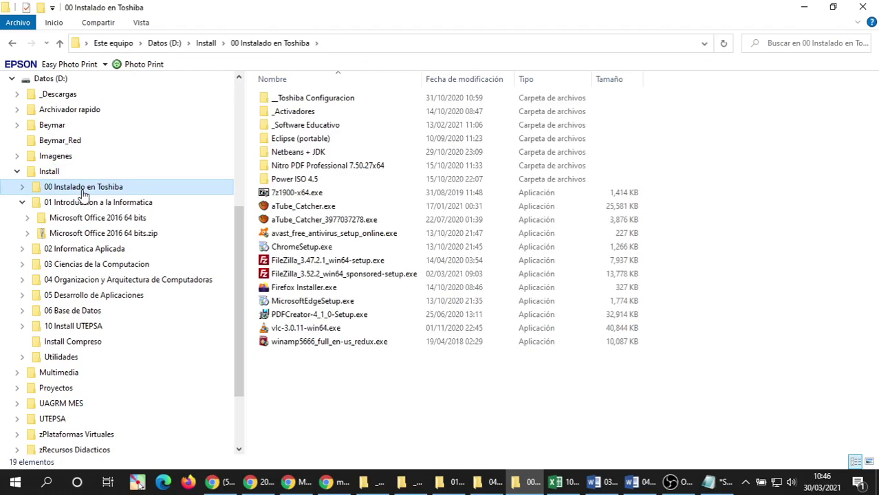
Open the Microsoft Office 2016 64 bits folder and widen the Name column to read the zActivador folder's full name.
{"action": "left_click", "coordinate": [79, 205]}
{"action": "left_click", "coordinate": [72, 220]}
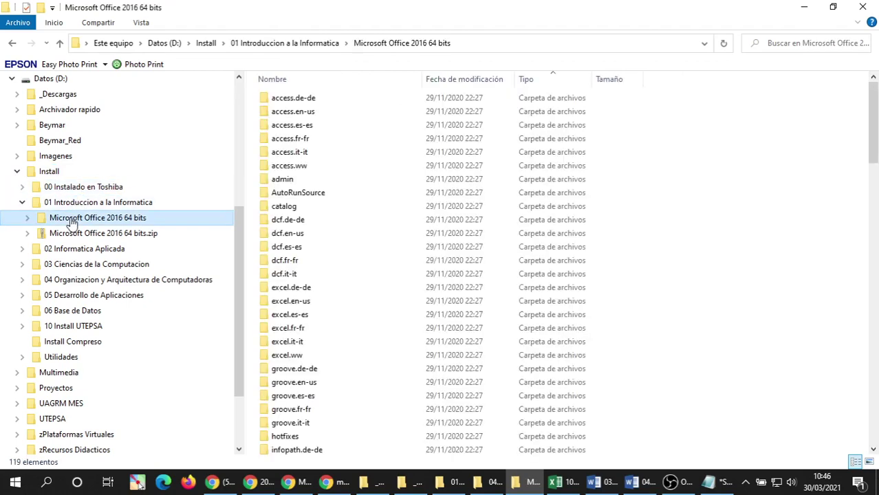
{"action": "scroll", "coordinate": [583, 310], "scroll_direction": "down", "scroll_amount": 13}
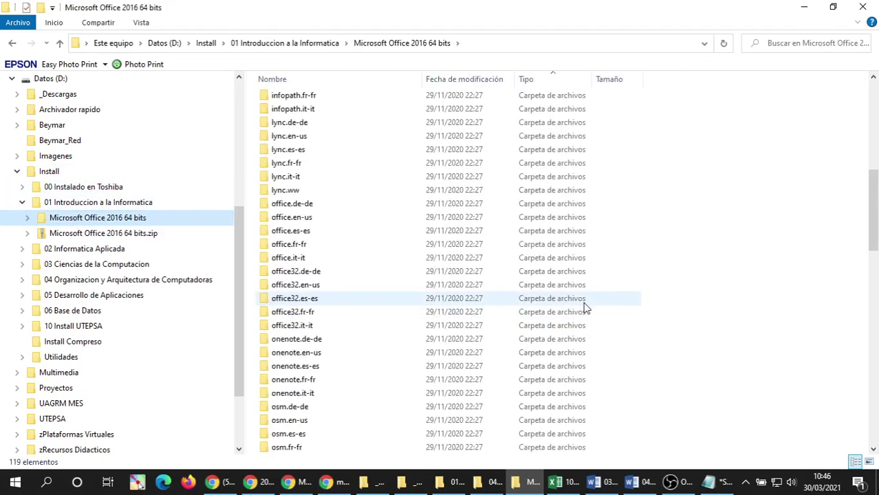
{"action": "scroll", "coordinate": [583, 309], "scroll_direction": "down", "scroll_amount": 15}
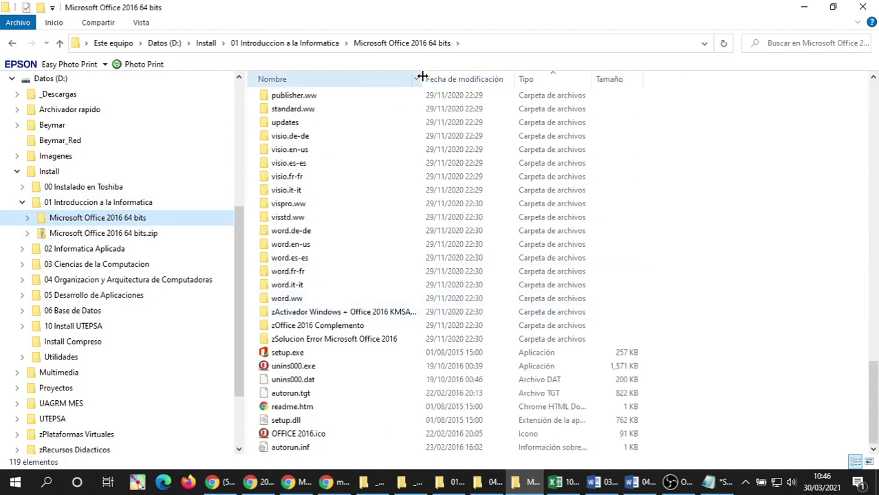
{"action": "left_click_drag", "start_coordinate": [421, 77], "coordinate": [640, 77]}
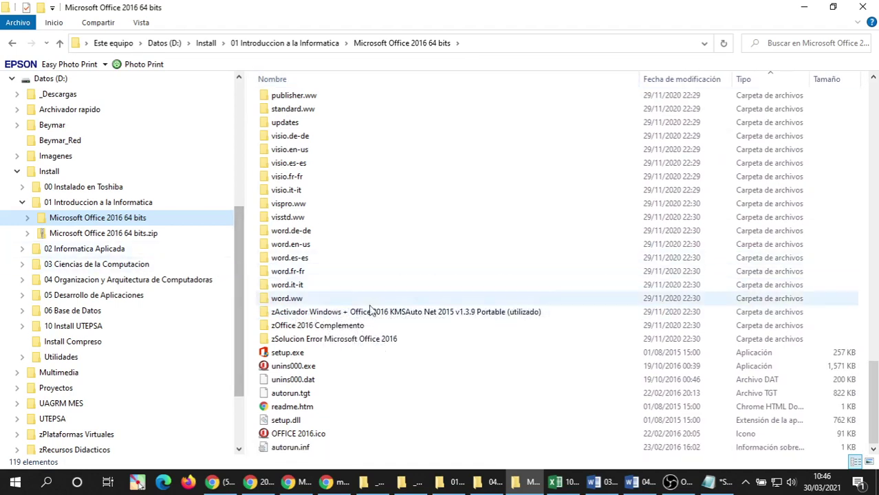
Browse the contents of Microsoft Office 2016 64 bits.zip, widen the Name column and select the zActivador Windows + Office 2016 KMSAuto Net folder.
{"action": "left_click", "coordinate": [96, 234]}
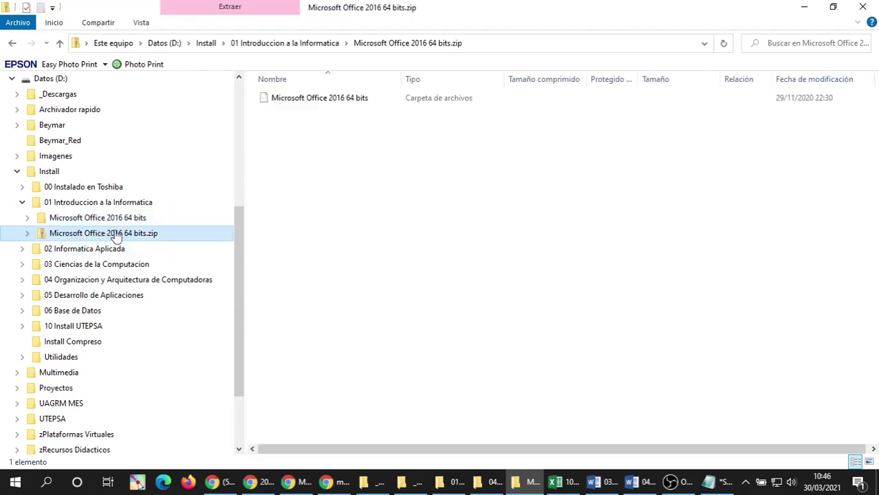
{"action": "double_click", "coordinate": [309, 98]}
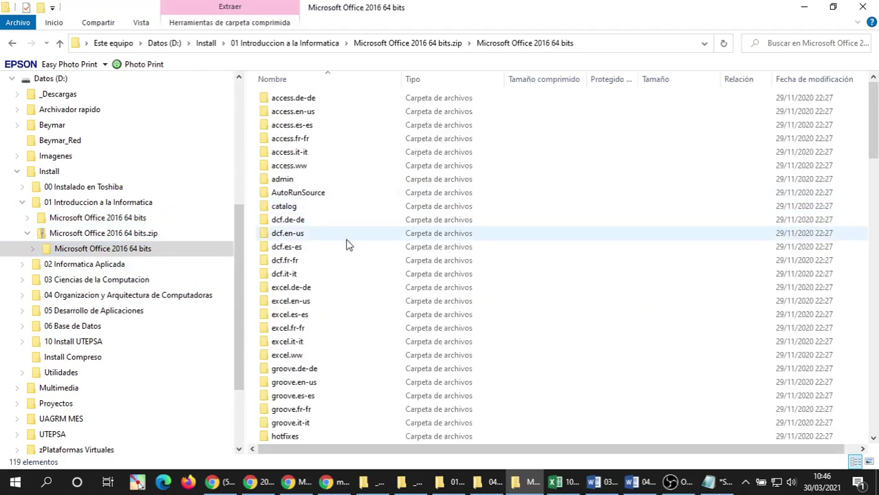
{"action": "scroll", "coordinate": [347, 243], "scroll_direction": "down", "scroll_amount": 15}
{"action": "scroll", "coordinate": [349, 249], "scroll_direction": "down", "scroll_amount": 15}
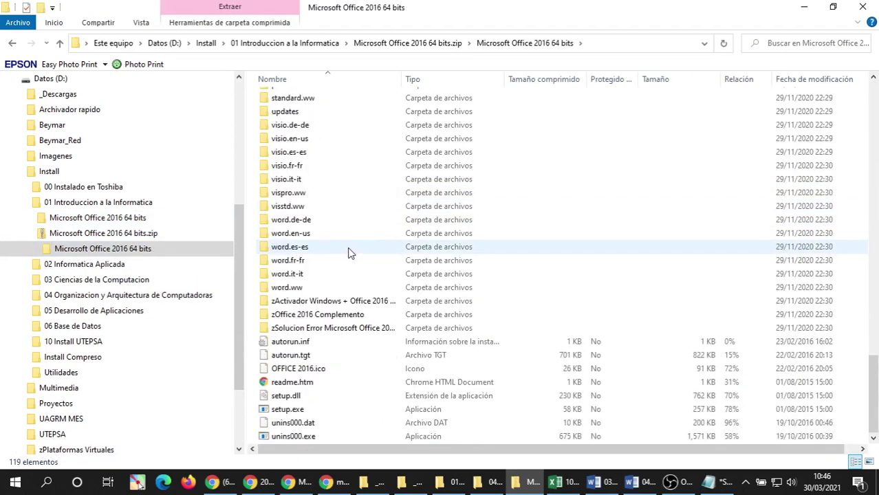
{"action": "left_click_drag", "start_coordinate": [402, 79], "coordinate": [595, 79]}
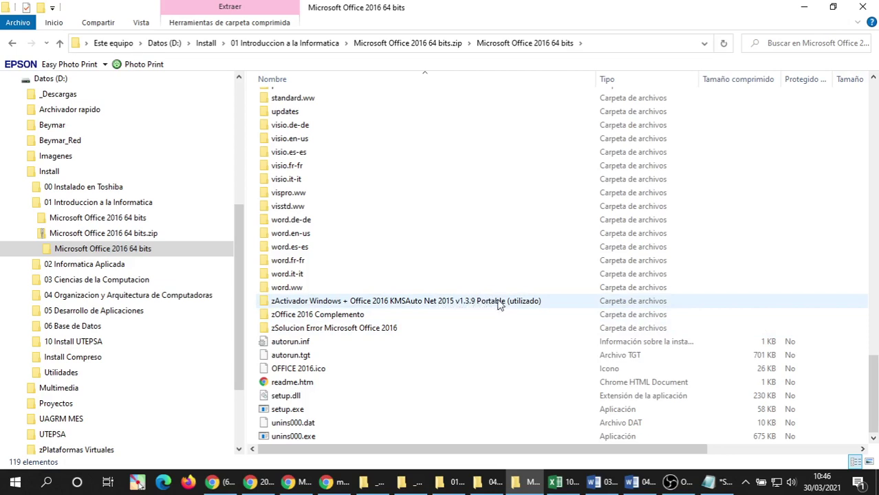
{"action": "left_click", "coordinate": [517, 304]}
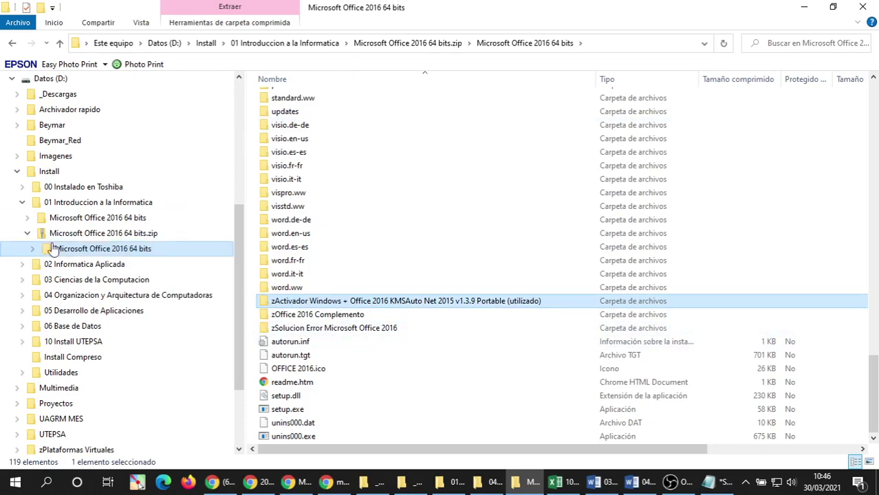
Return to the Install folder and switch to the browser's INSTALADORES page to review its download links.
{"action": "left_click", "coordinate": [55, 202]}
{"action": "left_click", "coordinate": [54, 171]}
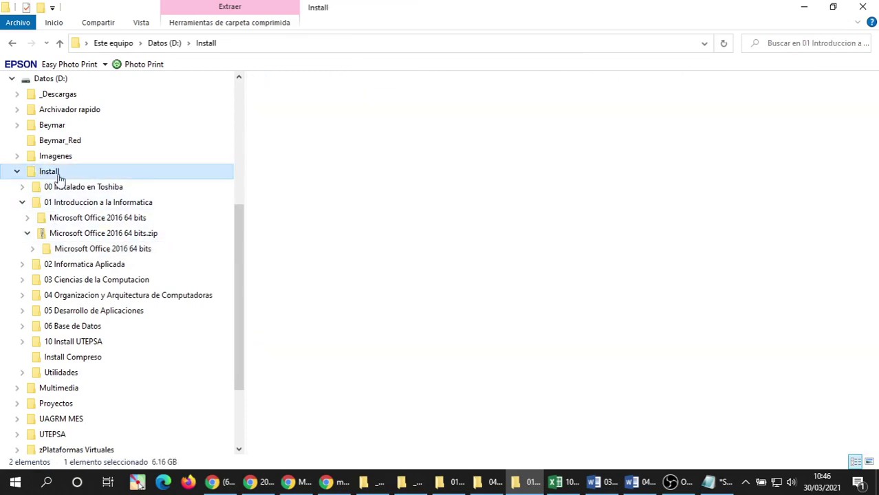
{"action": "left_click", "coordinate": [451, 334]}
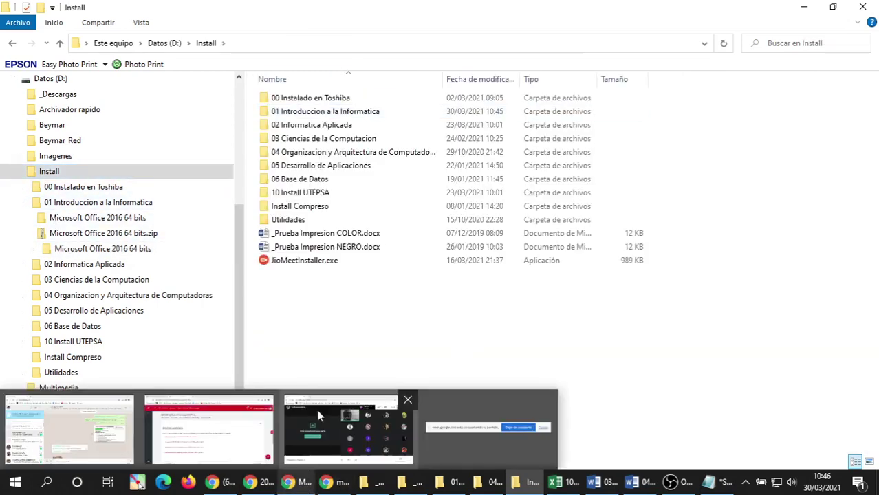
{"action": "left_click", "coordinate": [258, 481]}
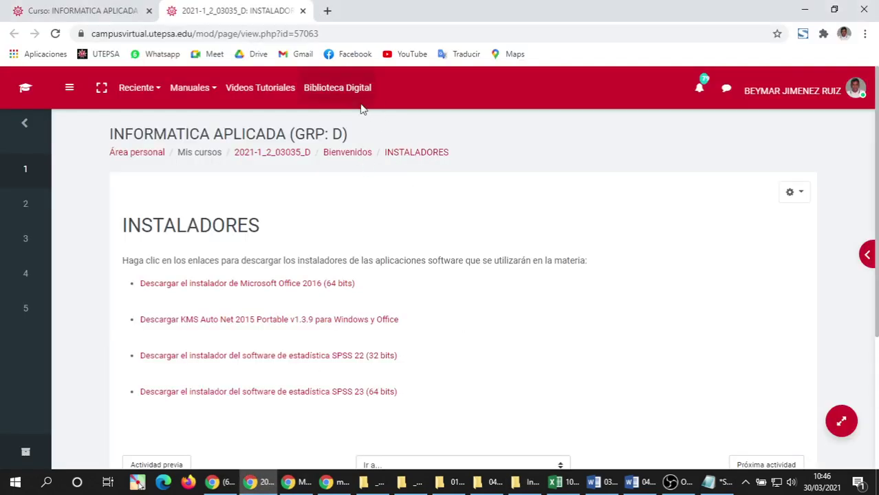
Open the KMS Auto Net 2015 Portable v1.3.9 link from the INSTALADORES page in a new tab and download the zip from MEGA.
{"action": "left_click", "coordinate": [130, 11]}
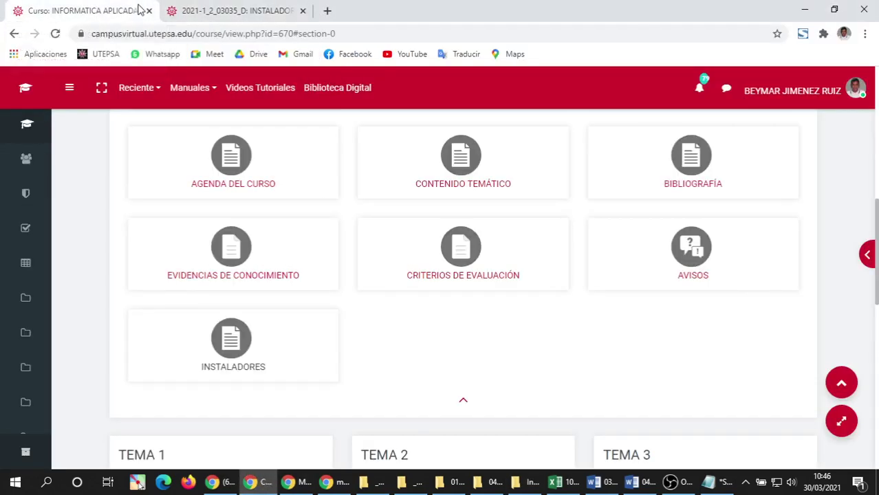
{"action": "left_click", "coordinate": [227, 10]}
{"action": "right_click", "coordinate": [216, 322]}
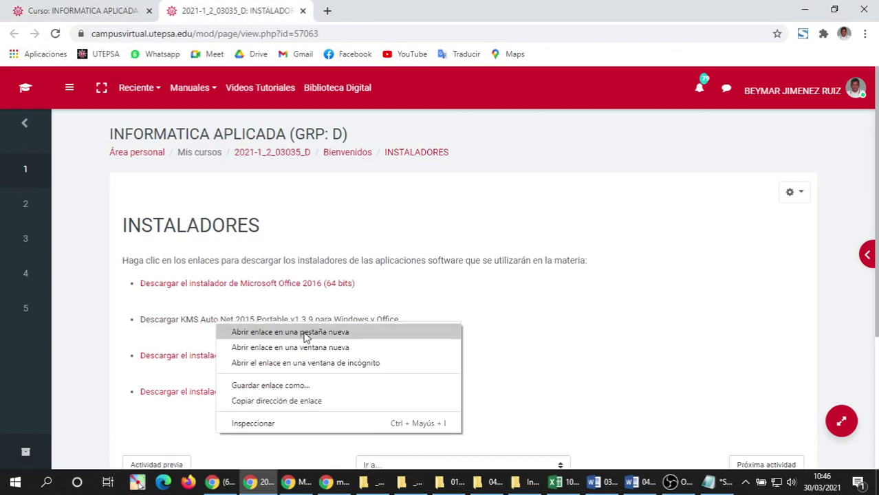
{"action": "left_click", "coordinate": [305, 332]}
{"action": "left_click", "coordinate": [385, 11]}
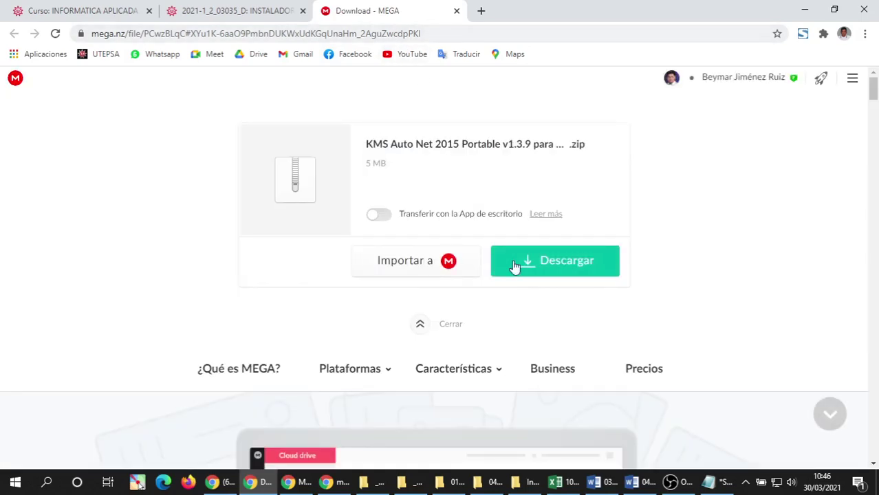
{"action": "left_click", "coordinate": [547, 274]}
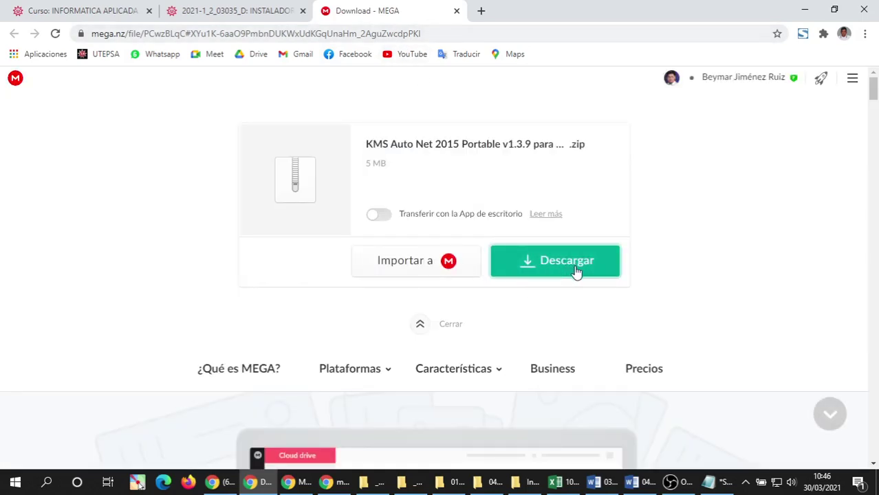
{"action": "left_click", "coordinate": [558, 260]}
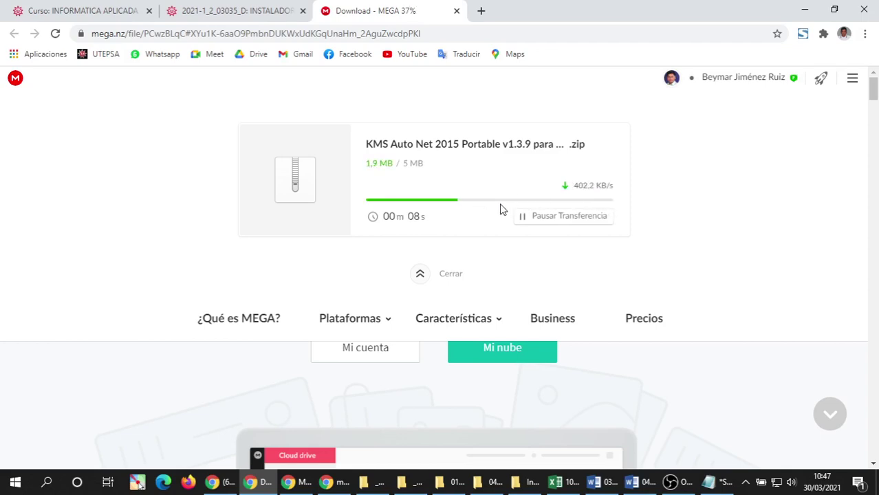
Move KMS Auto Net 2015 Portable v1.3.9 para Windows y Office.zip from _Descargas to Install\01 Introduccion a la Informatica and fit the Name column.
{"action": "mouse_move", "coordinate": [377, 487]}
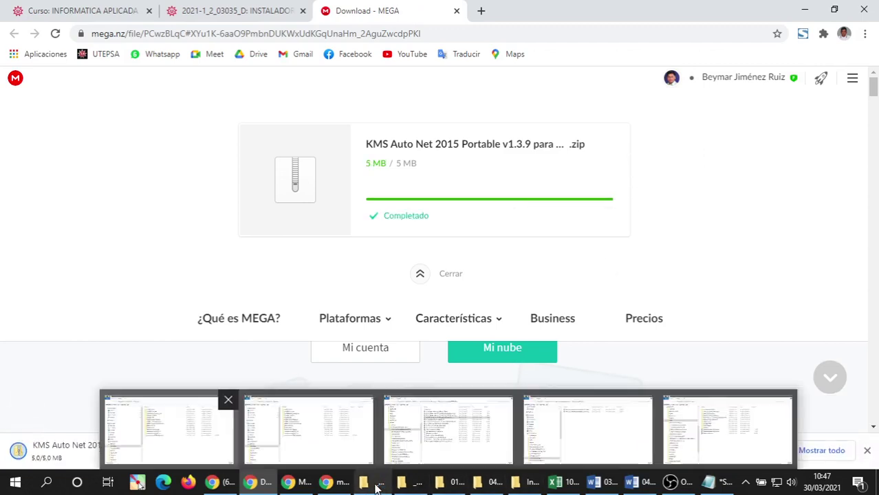
{"action": "left_click", "coordinate": [405, 430]}
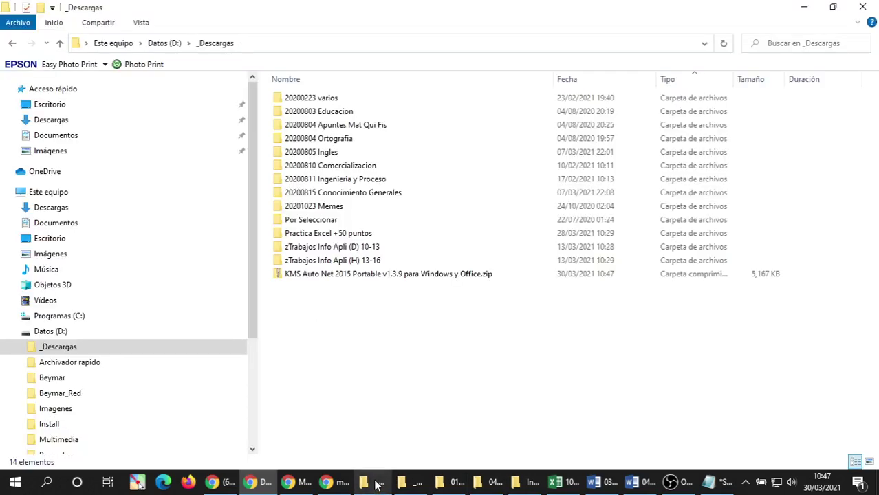
{"action": "left_click", "coordinate": [419, 274]}
{"action": "left_click", "coordinate": [361, 296]}
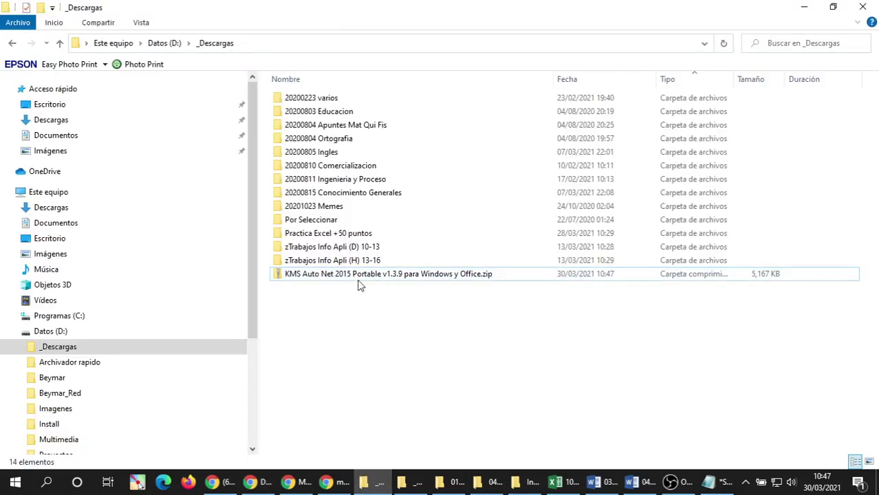
{"action": "left_click", "coordinate": [362, 276]}
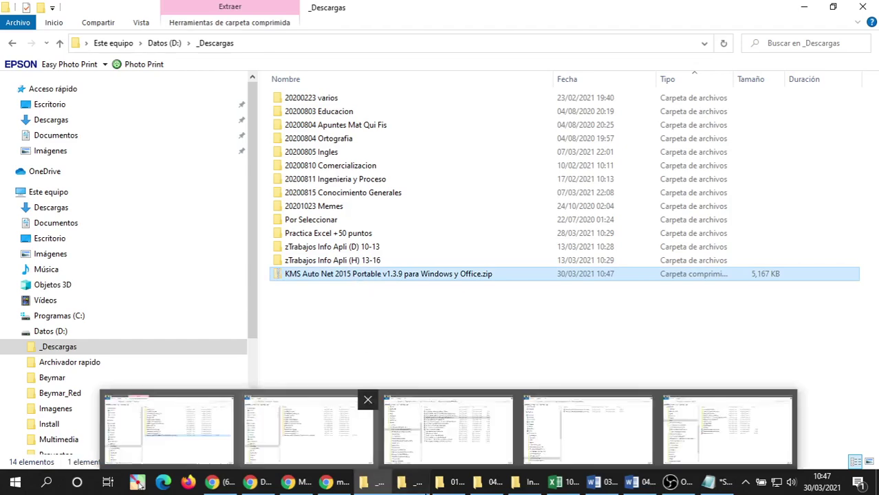
{"action": "left_click", "coordinate": [451, 481]}
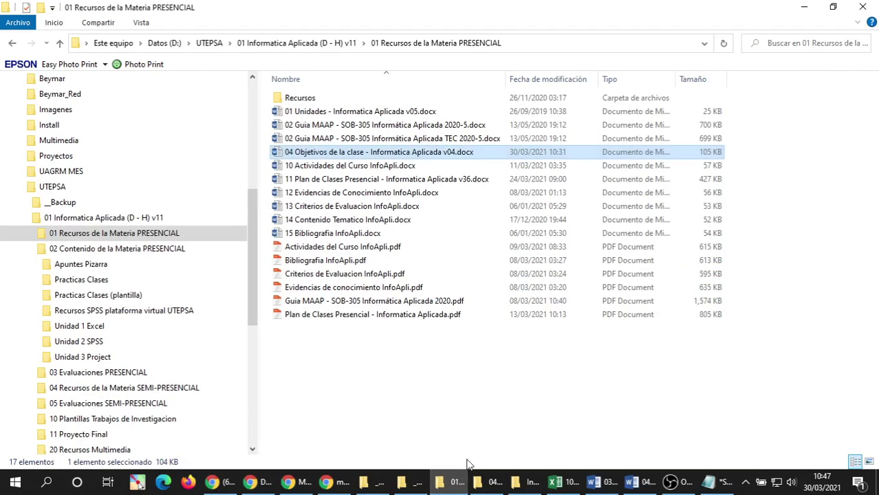
{"action": "left_click", "coordinate": [526, 481]}
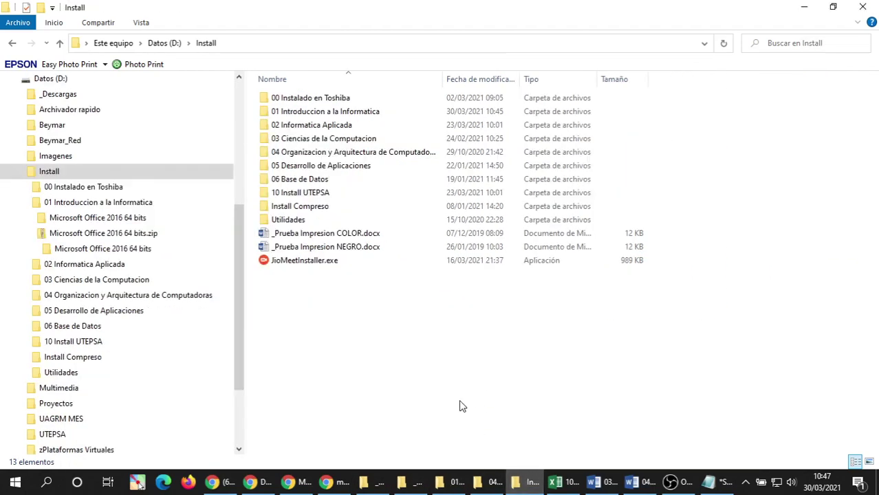
{"action": "double_click", "coordinate": [320, 115]}
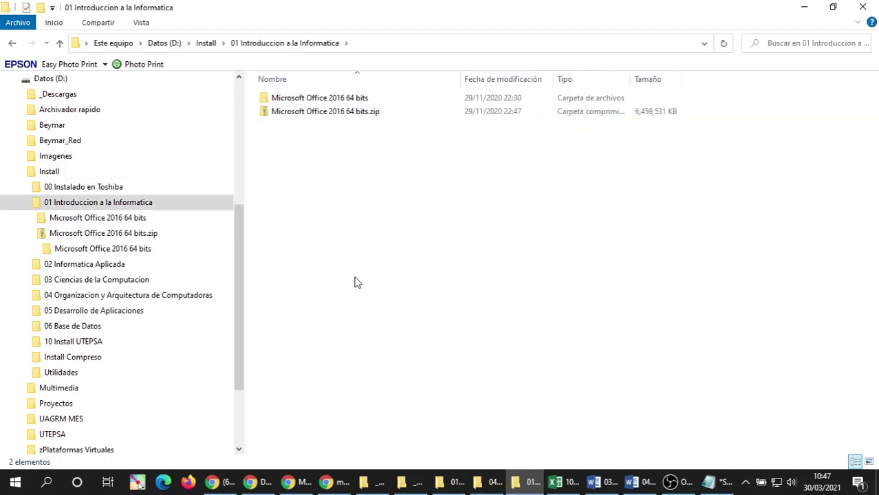
{"action": "double_click", "coordinate": [461, 79]}
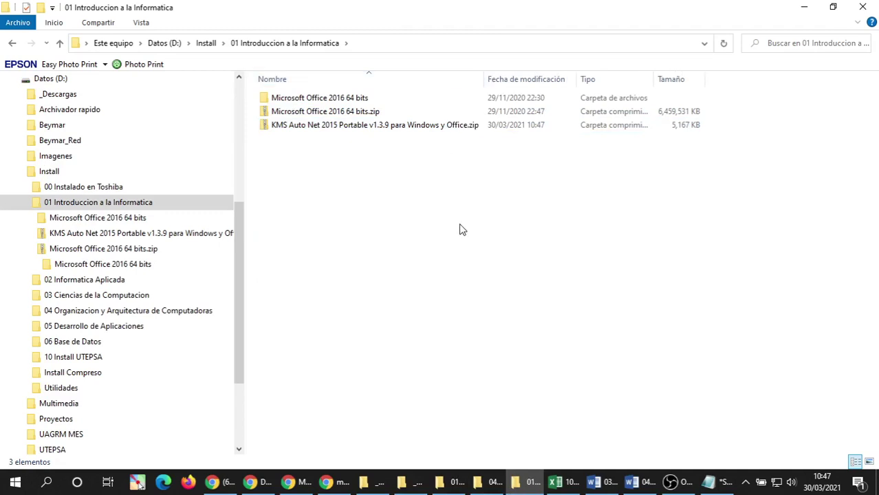
Disable the Avast antivirus shields for 10 minutes.
{"action": "left_click", "coordinate": [745, 482]}
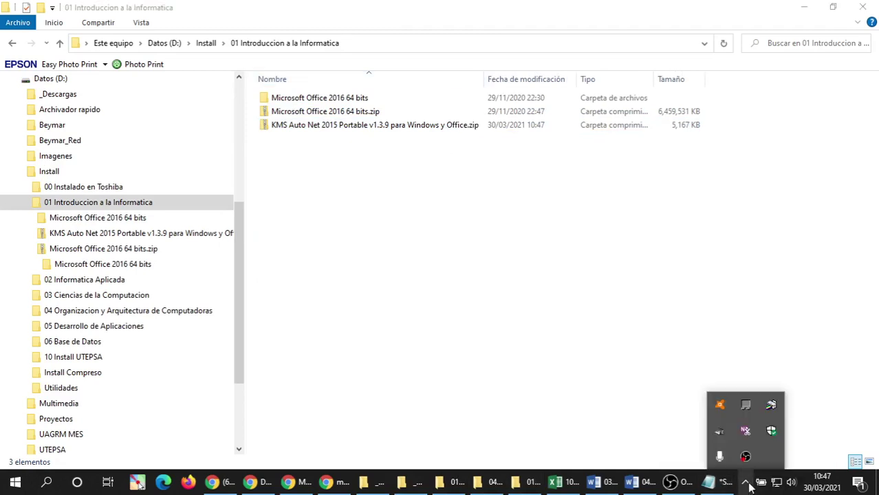
{"action": "right_click", "coordinate": [719, 405]}
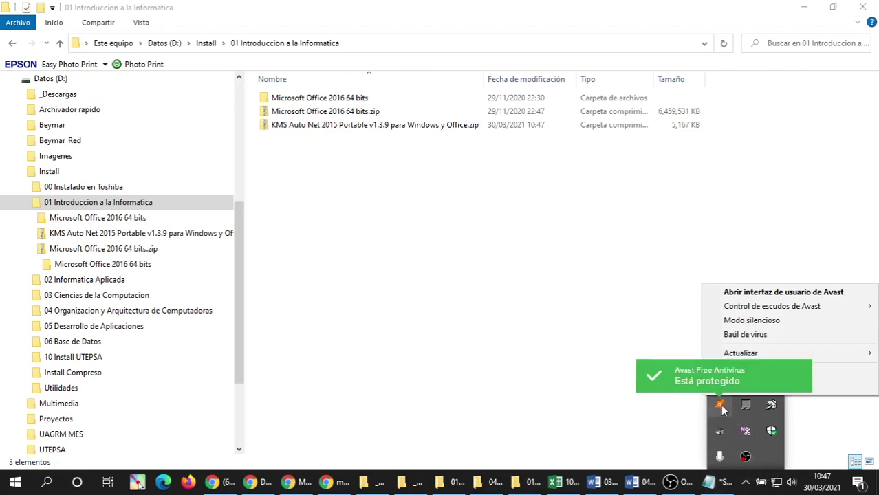
{"action": "mouse_move", "coordinate": [746, 306]}
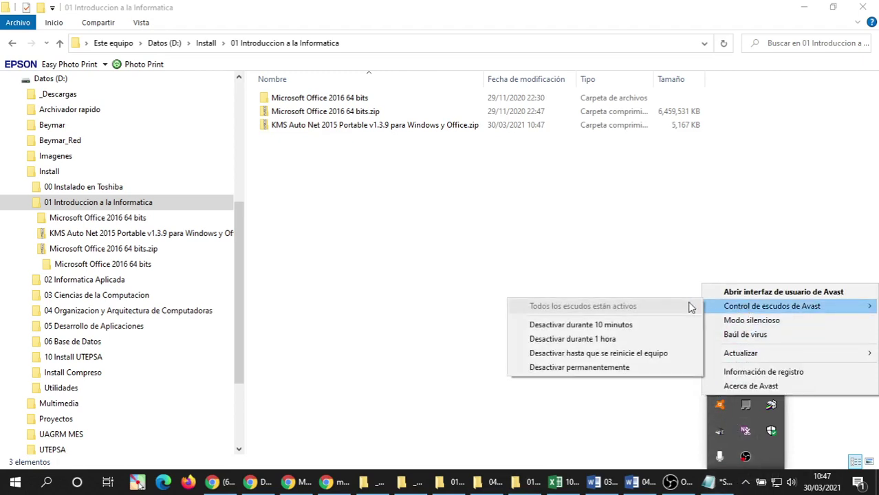
{"action": "left_click", "coordinate": [598, 326]}
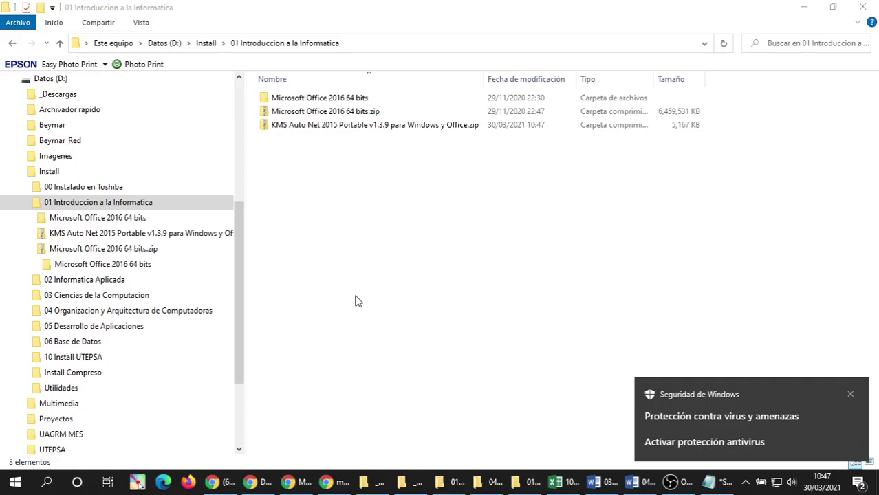
Extract KMS Auto Net 2015 Portable v1.3.9 para Windows y Office.zip into the current folder with 7-Zip.
{"action": "left_click", "coordinate": [290, 253]}
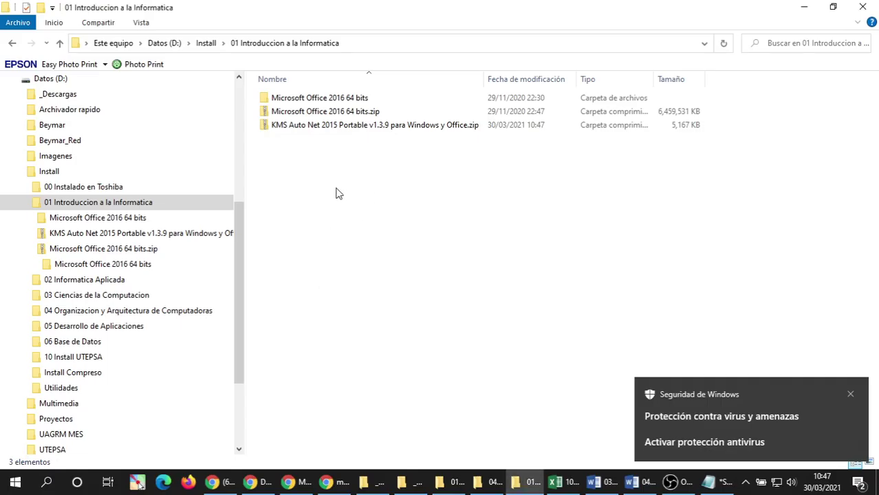
{"action": "left_click", "coordinate": [326, 132]}
{"action": "right_click", "coordinate": [325, 128]}
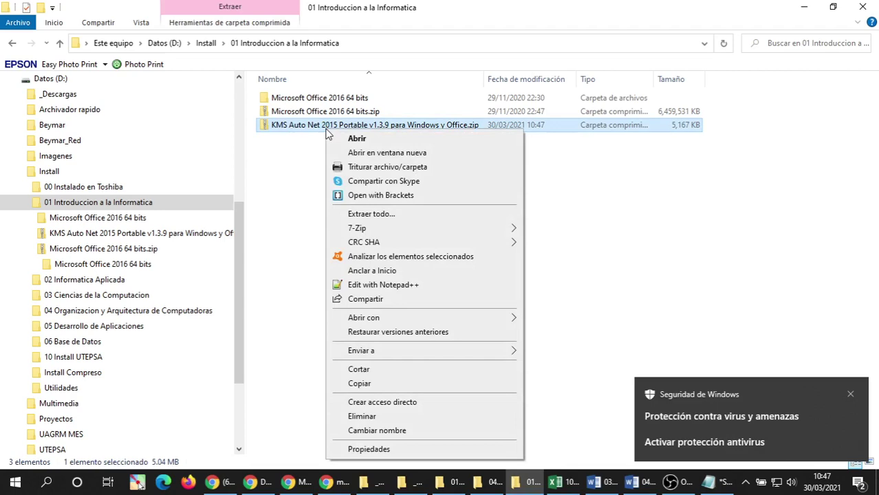
{"action": "left_click", "coordinate": [301, 132]}
{"action": "right_click", "coordinate": [299, 129]}
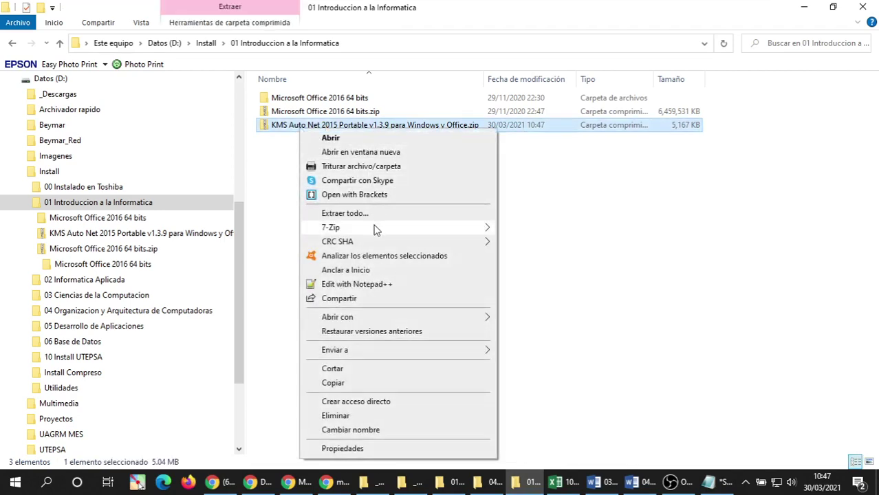
{"action": "mouse_move", "coordinate": [424, 232]}
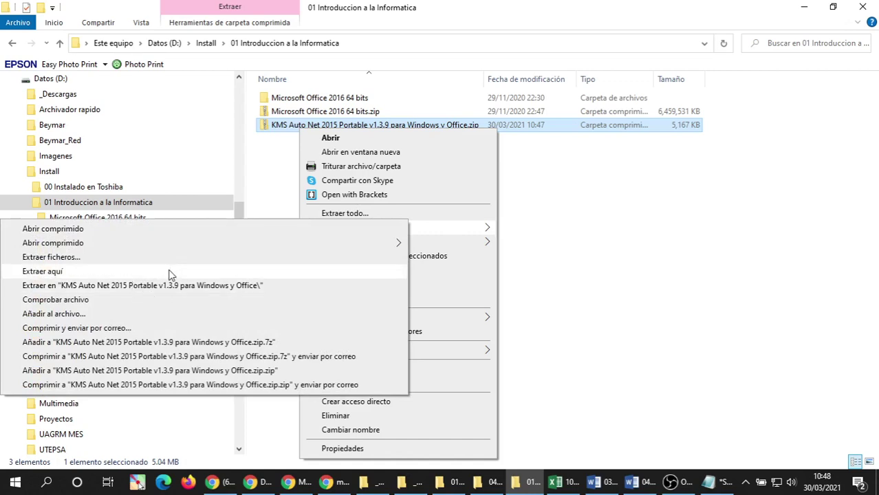
{"action": "left_click", "coordinate": [170, 275]}
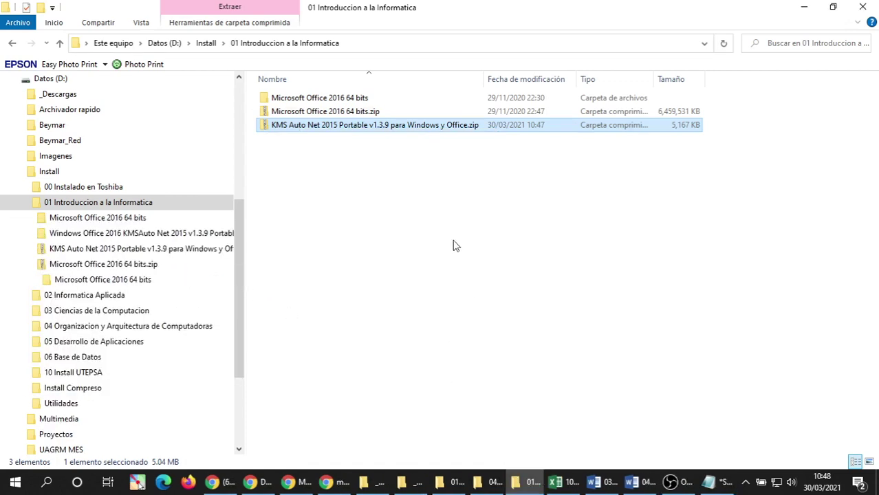
Open the extracted Windows Office 2016 KMSAuto Net 2015 v1.3.9 Portable folder and run KMSAuto Net.exe as administrator.
{"action": "double_click", "coordinate": [484, 73]}
{"action": "left_click", "coordinate": [382, 112]}
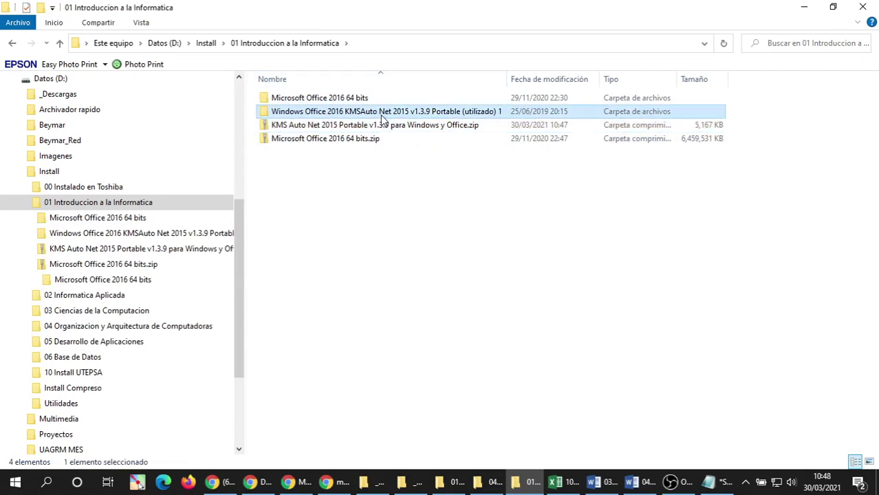
{"action": "mouse_move", "coordinate": [469, 118]}
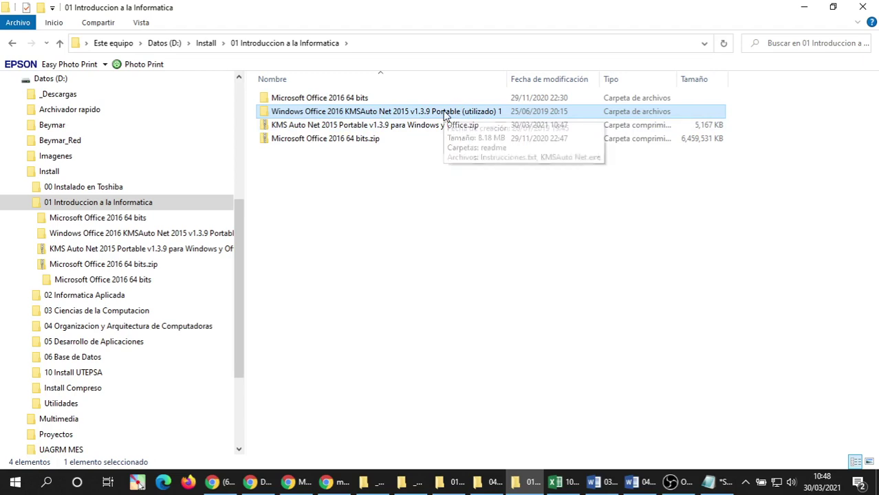
{"action": "double_click", "coordinate": [445, 115]}
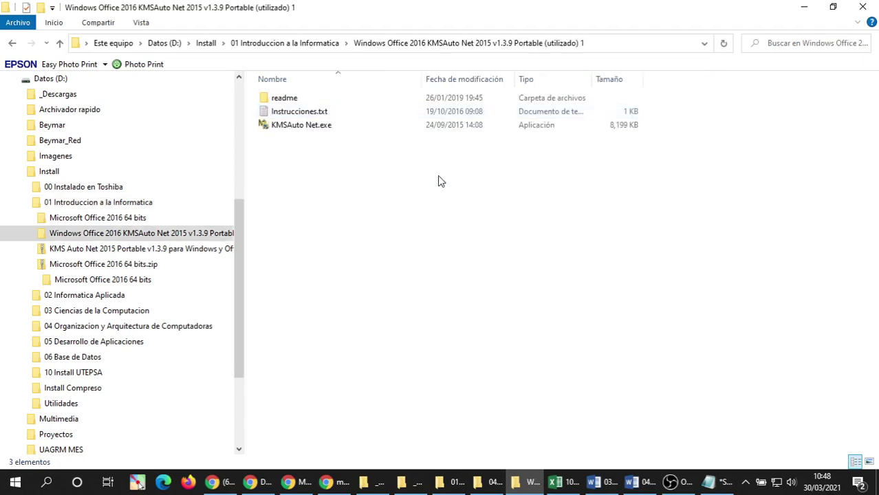
{"action": "left_click", "coordinate": [290, 131]}
{"action": "right_click", "coordinate": [289, 133]}
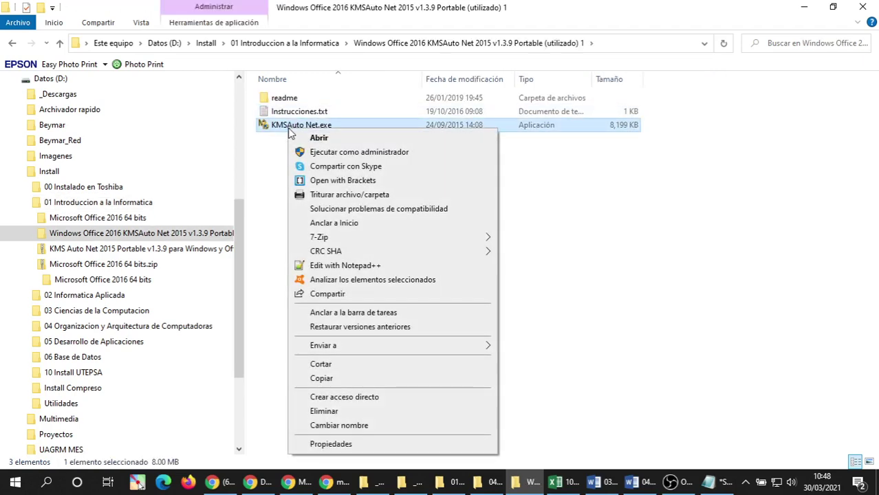
{"action": "left_click", "coordinate": [377, 152]}
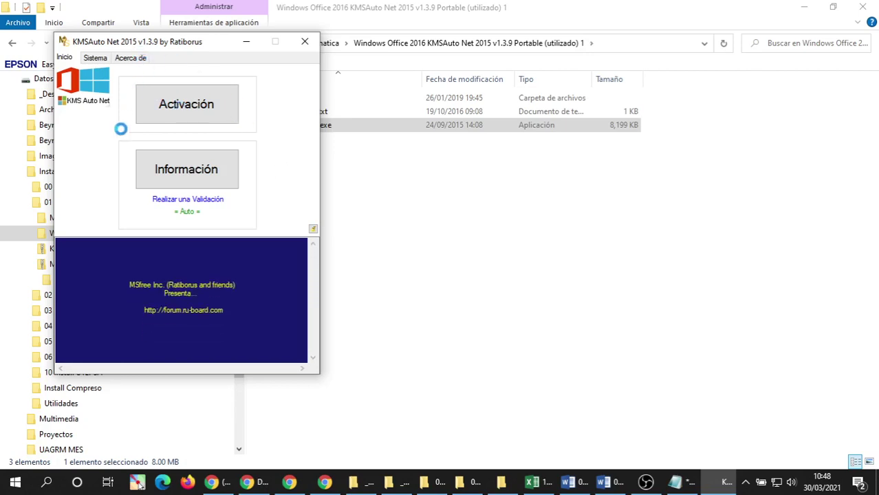
Enable Modo Profesional in KMSAuto Net and move its window clear of the file list.
{"action": "left_click", "coordinate": [134, 59]}
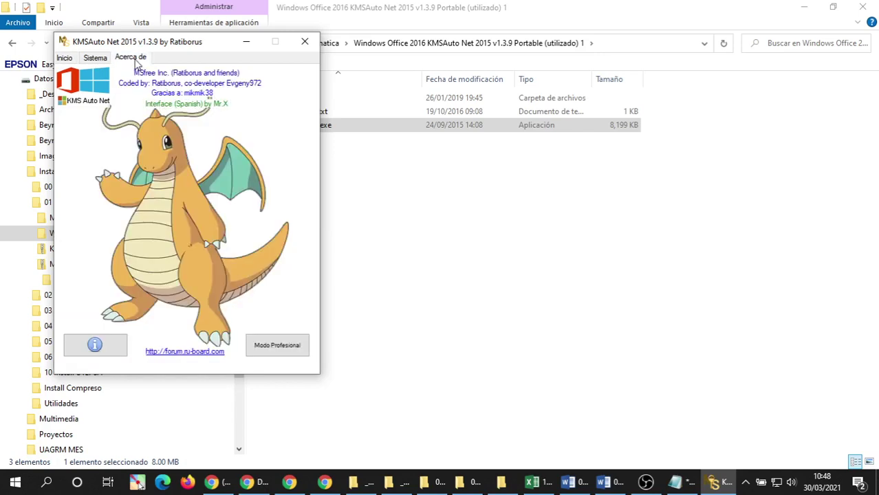
{"action": "left_click", "coordinate": [297, 350]}
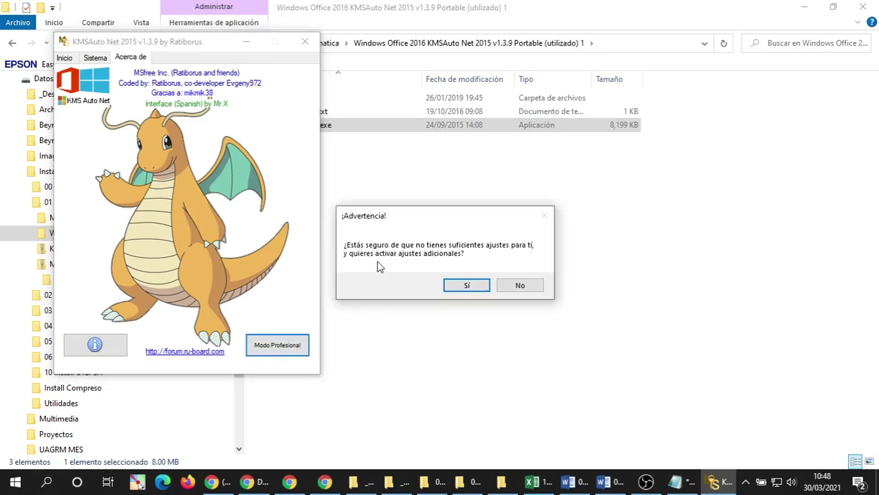
{"action": "left_click", "coordinate": [459, 288]}
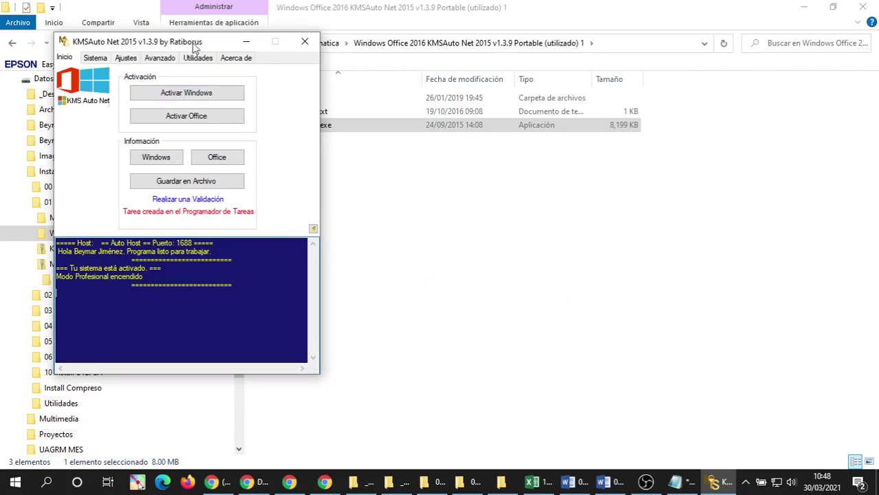
{"action": "left_click_drag", "start_coordinate": [194, 45], "coordinate": [521, 95]}
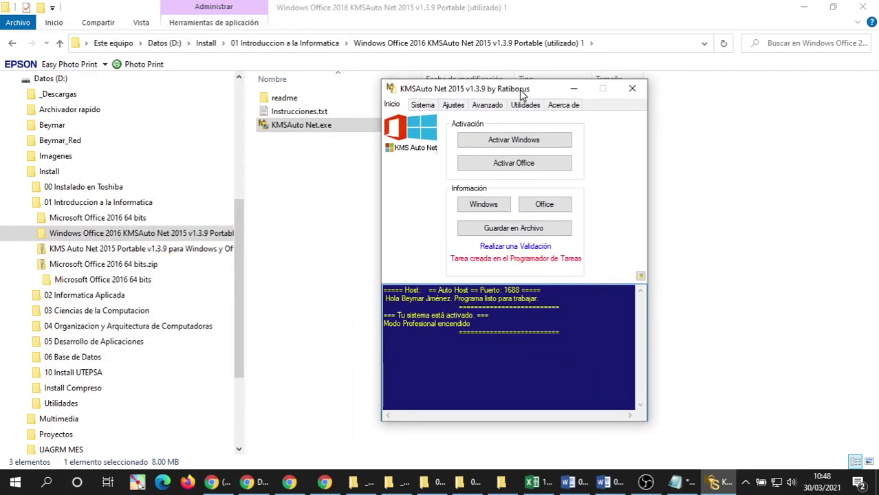
Run the Office activation in KMSAuto Net, close the program and refresh the folder.
{"action": "left_click", "coordinate": [498, 166]}
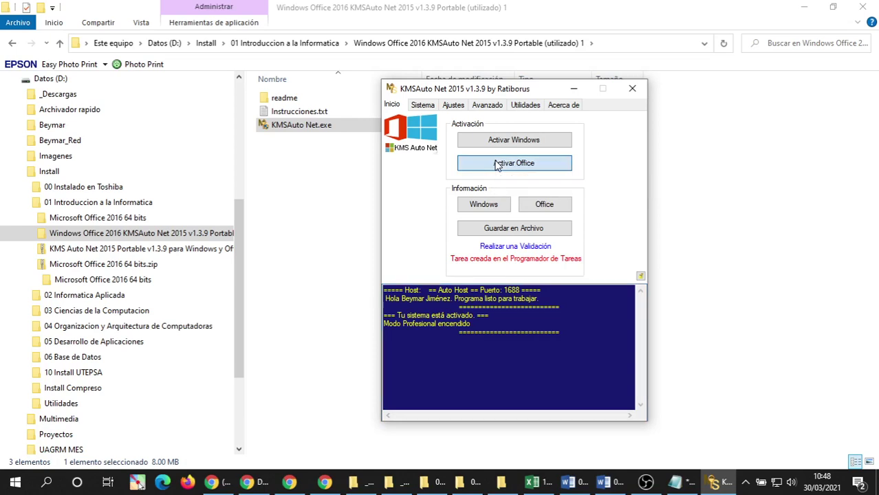
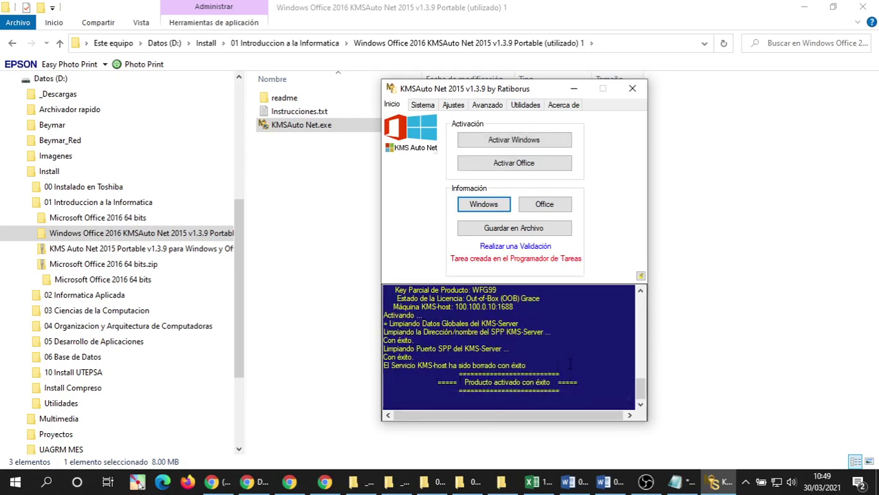
{"action": "left_click", "coordinate": [634, 93]}
{"action": "right_click", "coordinate": [348, 227]}
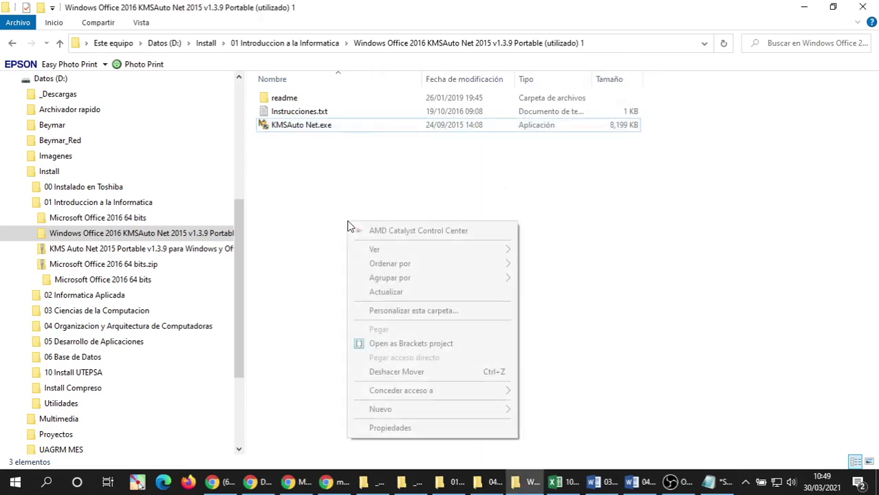
{"action": "left_click", "coordinate": [390, 292]}
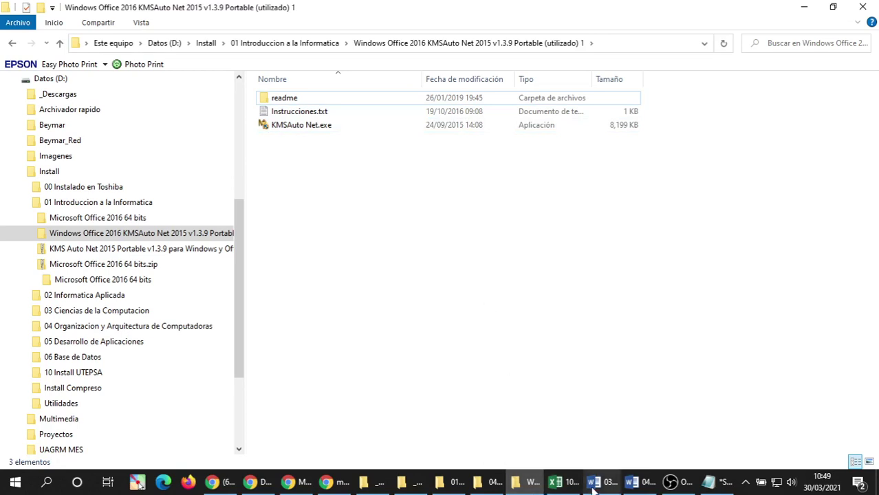
Refresh the folder, open Instrucciones.txt maximized to read the activation instructions, and close it.
{"action": "right_click", "coordinate": [379, 244]}
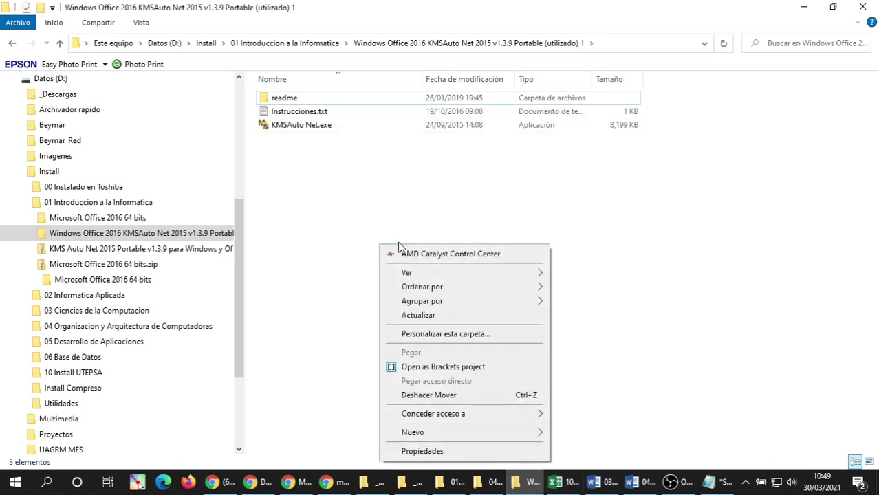
{"action": "left_click", "coordinate": [425, 317]}
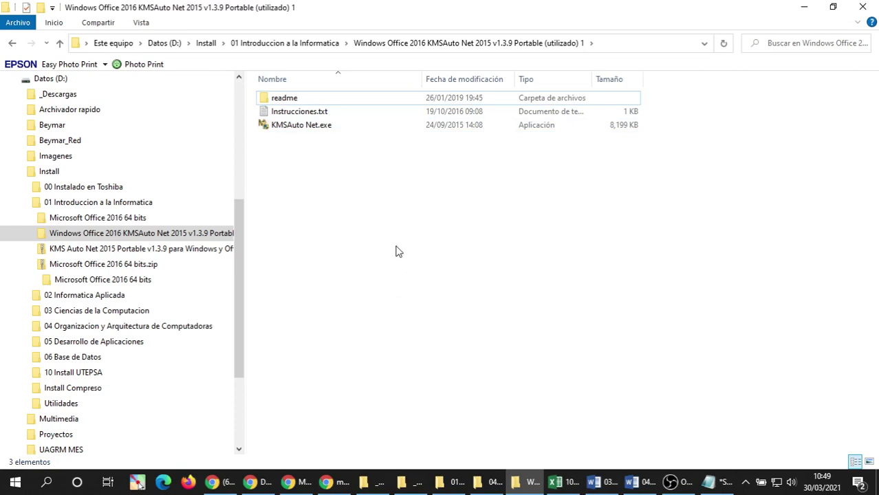
{"action": "double_click", "coordinate": [292, 114]}
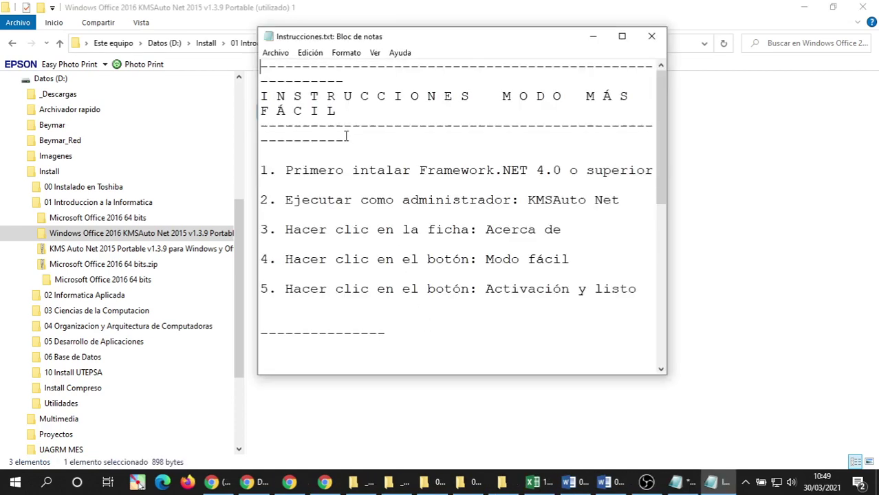
{"action": "double_click", "coordinate": [459, 43]}
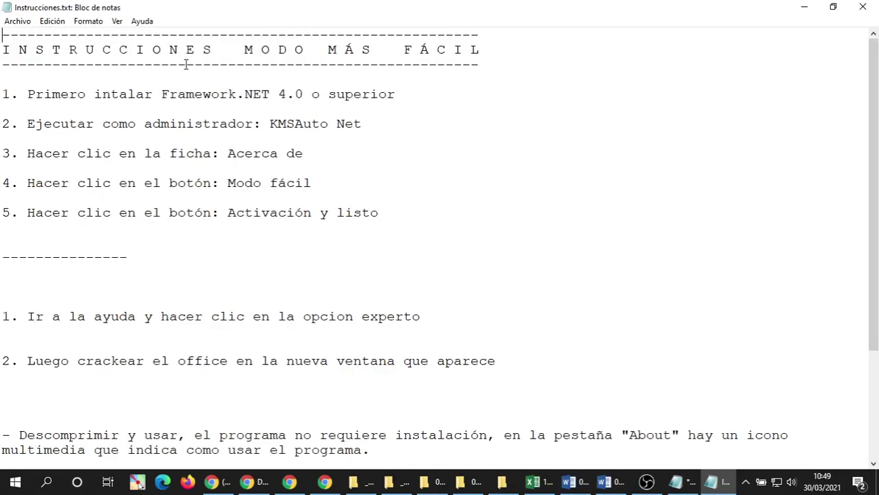
{"action": "scroll", "coordinate": [272, 262], "scroll_direction": "down", "scroll_amount": 3}
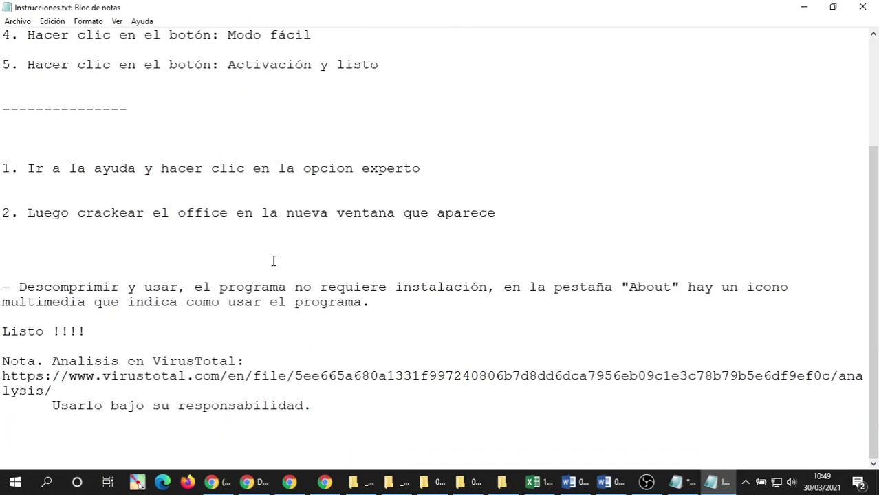
{"action": "scroll", "coordinate": [272, 261], "scroll_direction": "up", "scroll_amount": 3}
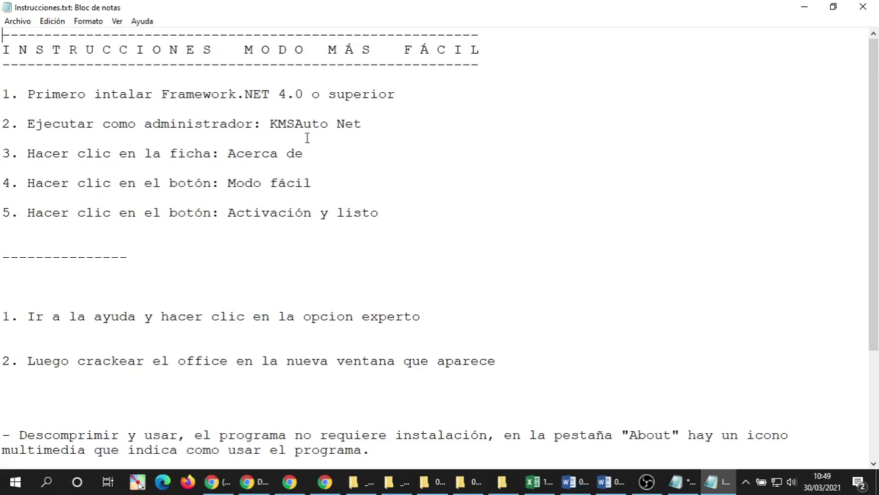
{"action": "left_click", "coordinate": [862, 7]}
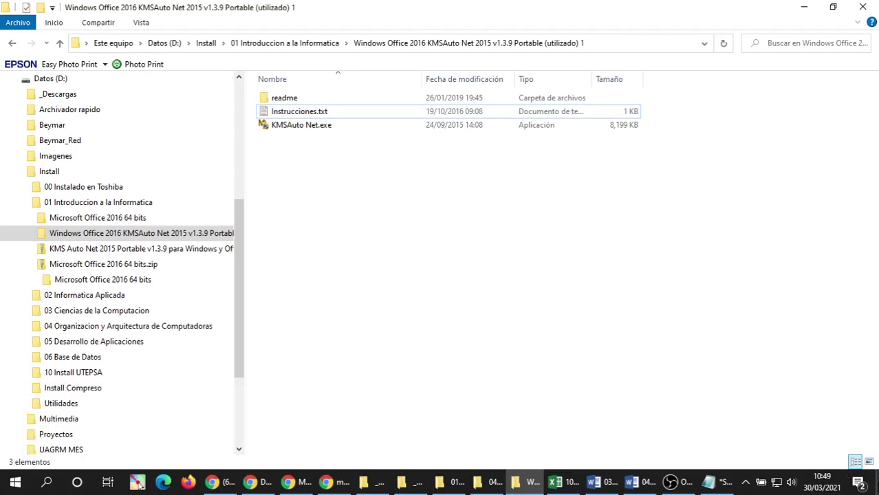
Switch to the Word document 04 Objetivos de la clase - Informatica Aplicada v04.docx and add "Instalar Project" as the first class objective.
{"action": "left_click", "coordinate": [530, 481]}
{"action": "mouse_move", "coordinate": [605, 481]}
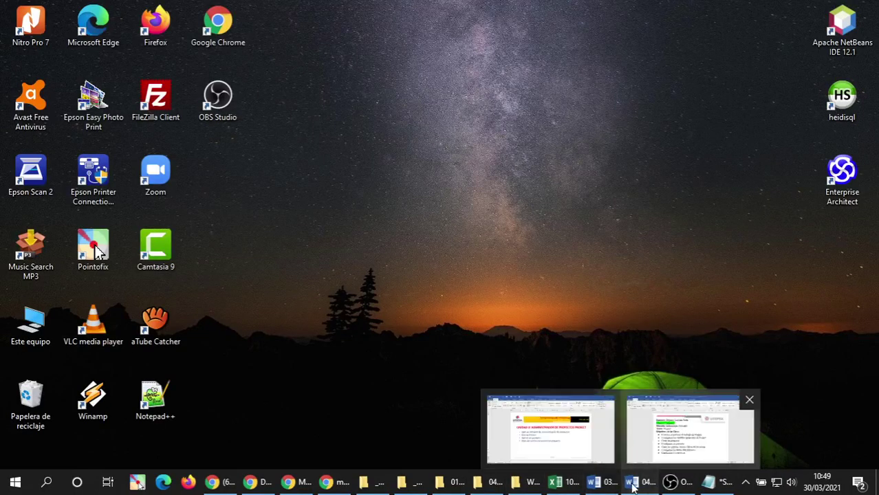
{"action": "left_click", "coordinate": [689, 429]}
{"action": "left_click", "coordinate": [296, 279]}
{"action": "left_click", "coordinate": [239, 273]}
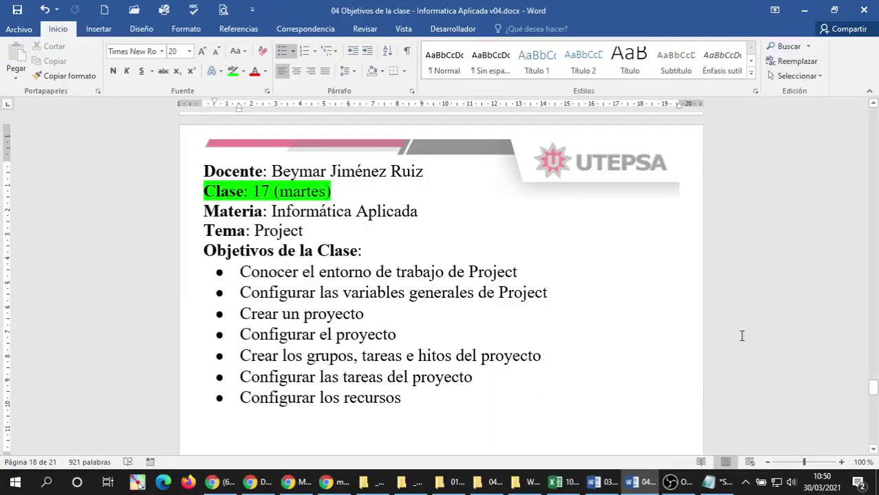
{"action": "key", "text": "Return"}
{"action": "type", "text": "Instalar "}
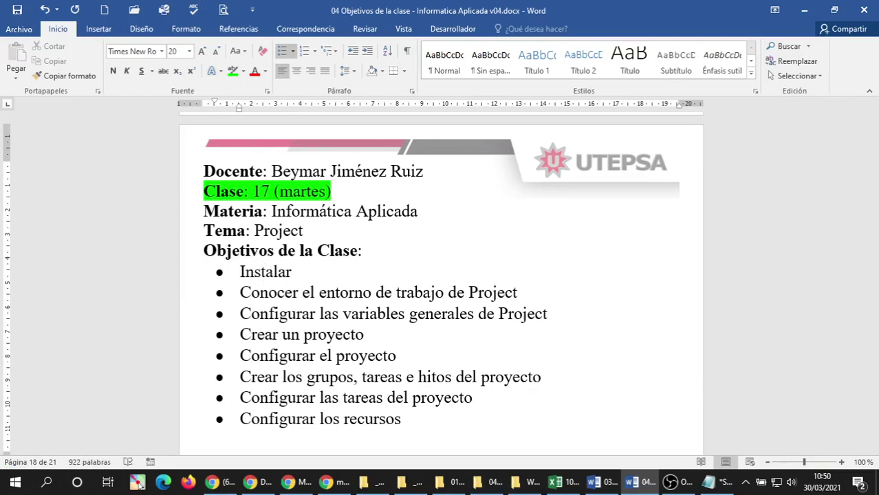
{"action": "type", "text": "Project"}
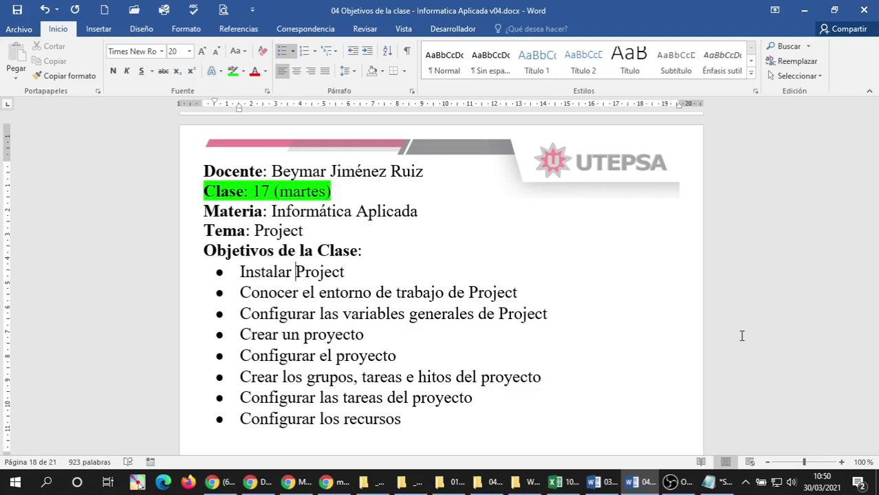
Insert "y Crackear" between Instalar and Project in the first class objective.
{"action": "type", "text": "cra"}
{"action": "key", "text": "BackSpace"}
{"action": "key", "text": "BackSpace"}
{"action": "key", "text": "BackSpace"}
{"action": "type", "text": "y Crack"}
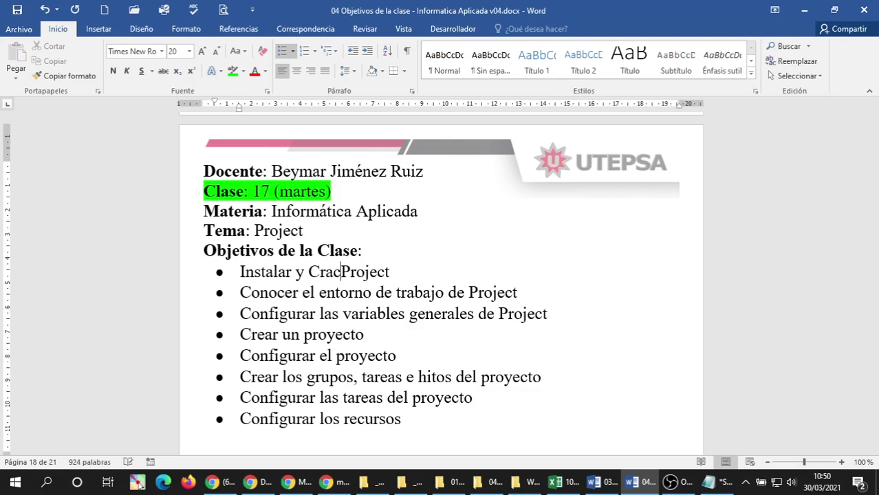
{"action": "type", "text": "ear "}
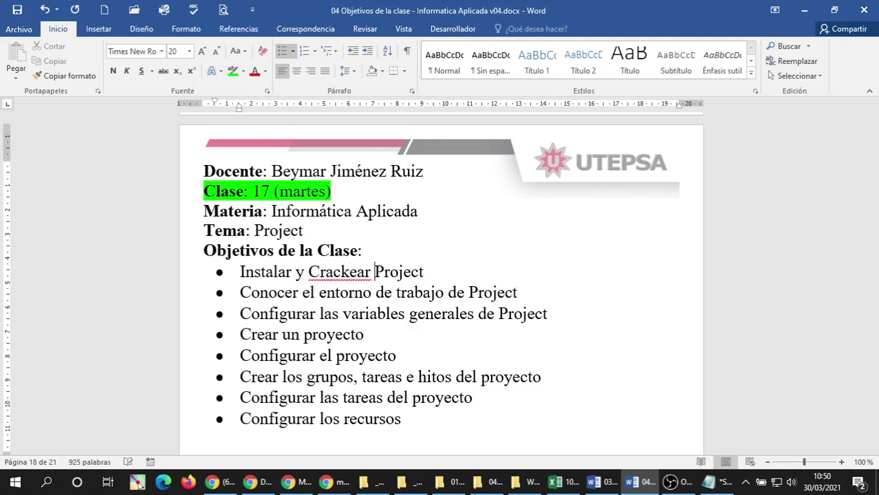
Insert "Microsoft" before Project in the first objective and check the spelling suggestions for Crackear without applying any.
{"action": "type", "text": "Mir"}
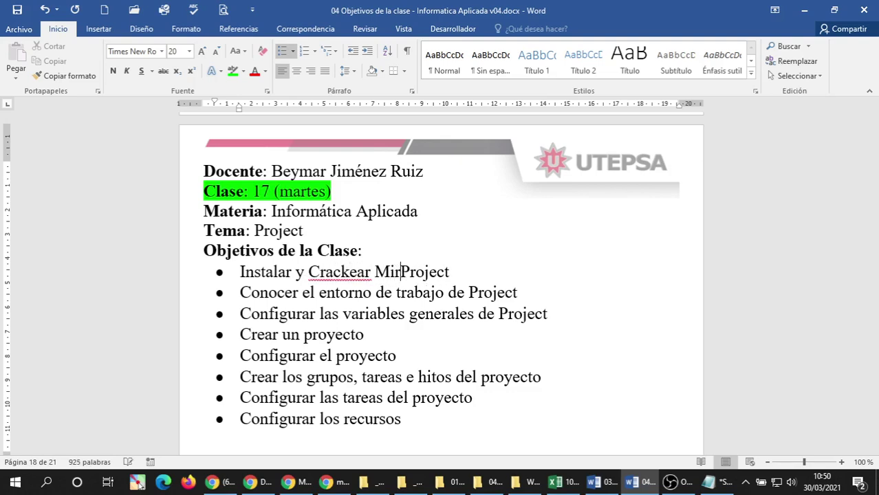
{"action": "type", "text": "sro"}
{"action": "key", "text": "BackSpace"}
{"action": "key", "text": "BackSpace"}
{"action": "key", "text": "BackSpace"}
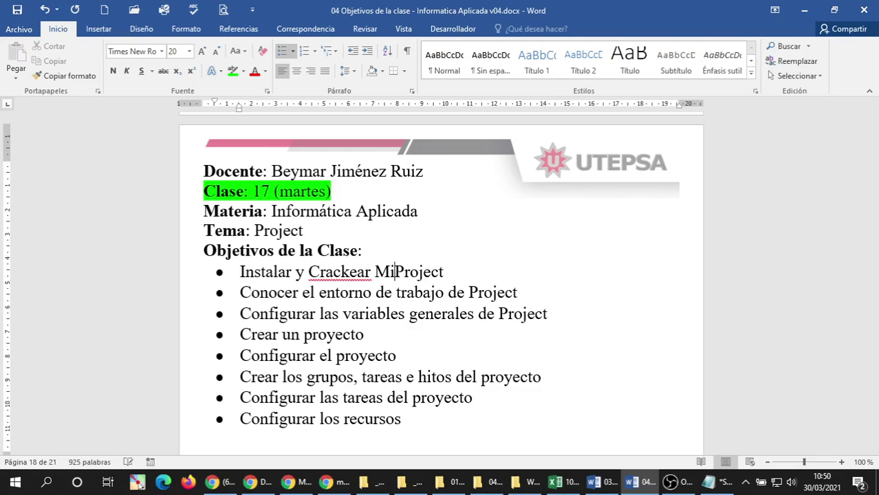
{"action": "type", "text": "croso"}
{"action": "key", "text": "BackSpace"}
{"action": "key", "text": "BackSpace"}
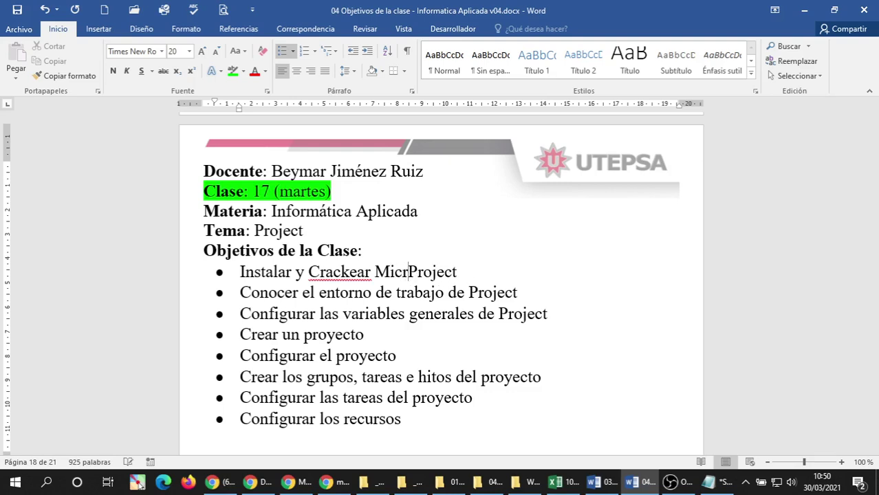
{"action": "type", "text": "osoft"}
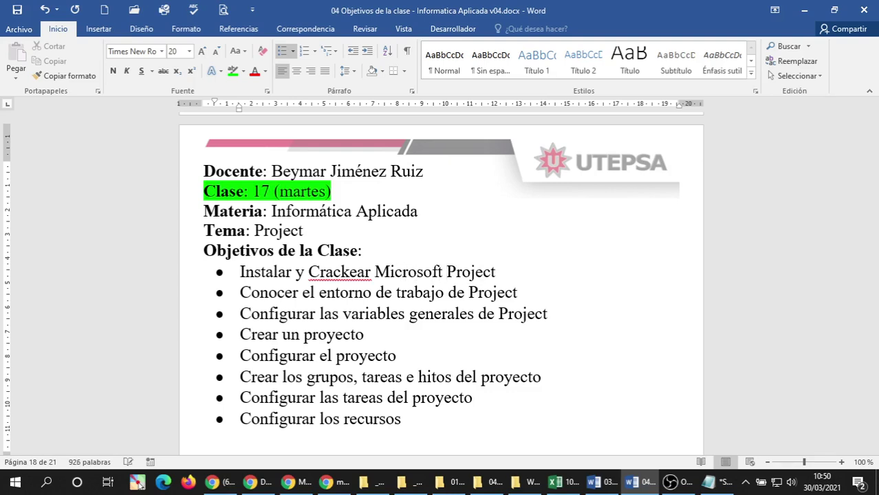
{"action": "right_click", "coordinate": [342, 271]}
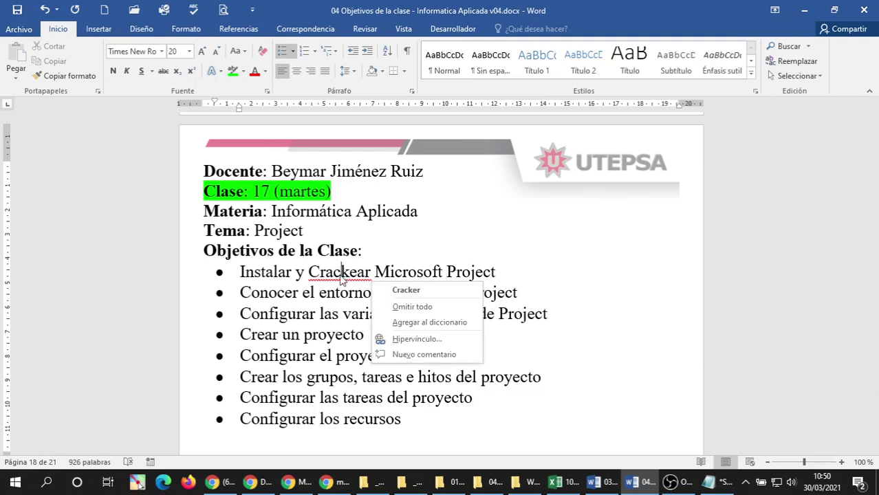
{"action": "left_click", "coordinate": [342, 275]}
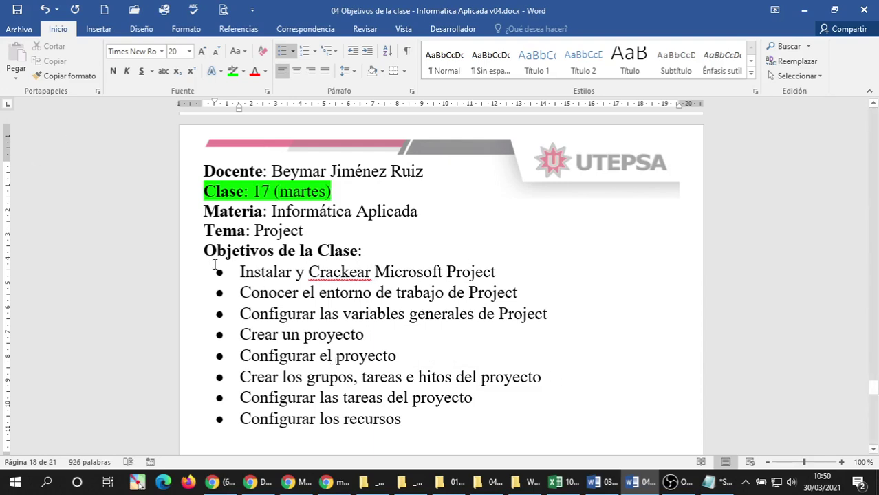
Color the whole first objective dark blue using the standard color palette and save the document.
{"action": "triple_click", "coordinate": [253, 272]}
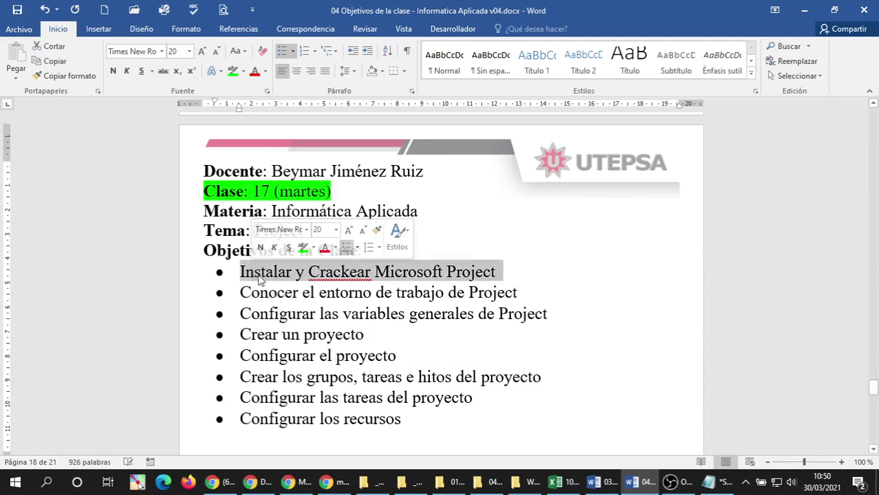
{"action": "left_click", "coordinate": [264, 71]}
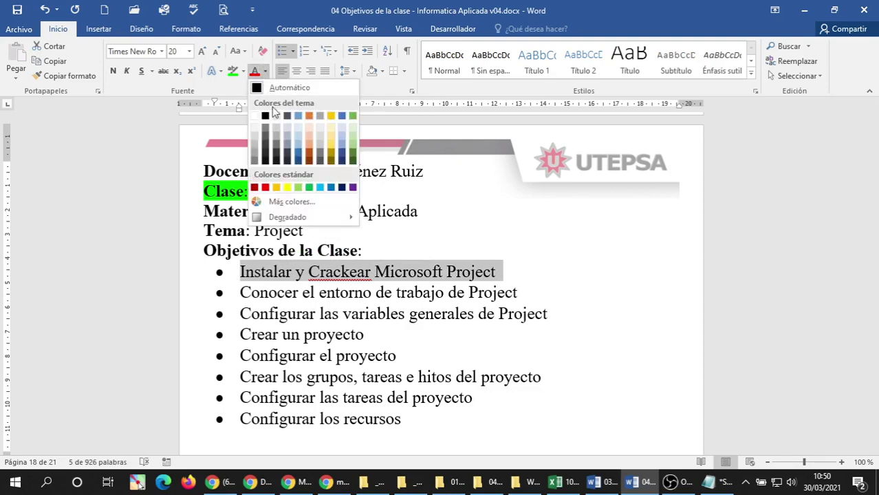
{"action": "left_click", "coordinate": [292, 202]}
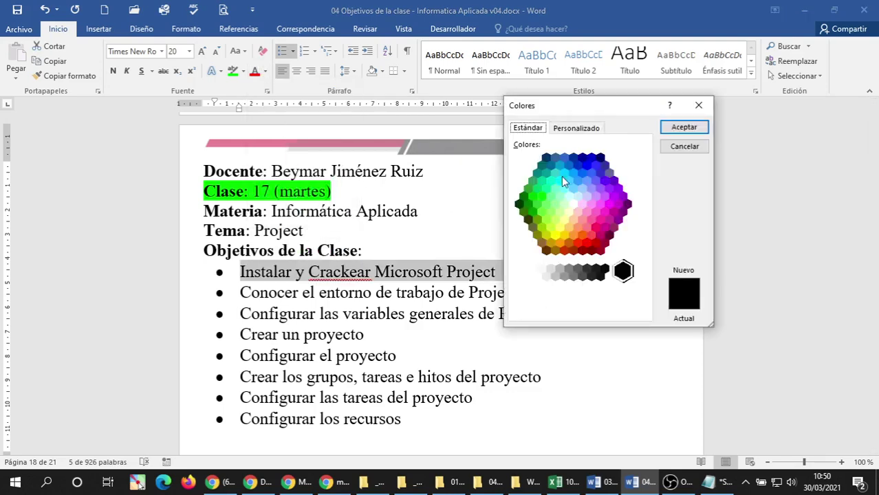
{"action": "left_click", "coordinate": [590, 159]}
{"action": "left_click", "coordinate": [685, 126]}
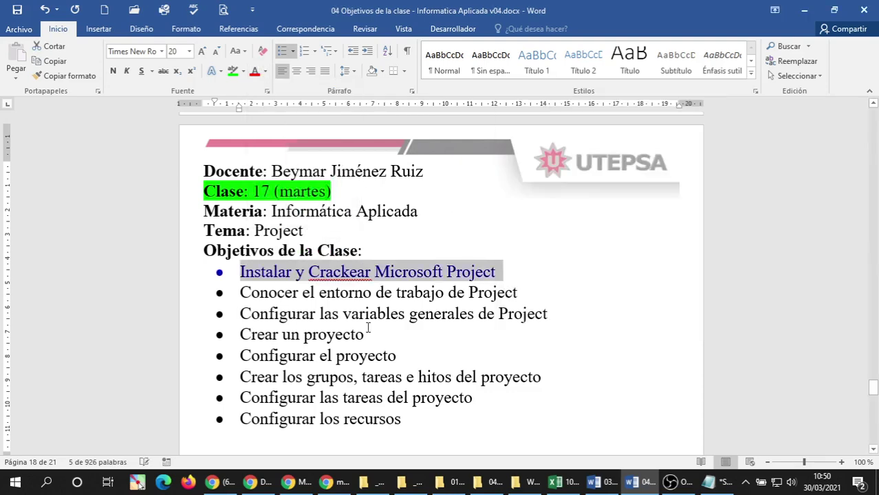
{"action": "left_click", "coordinate": [337, 353]}
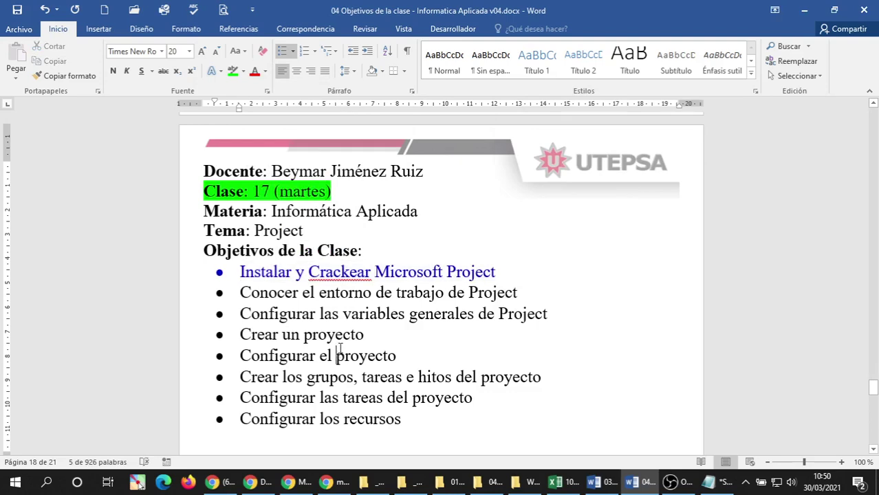
{"action": "left_click", "coordinate": [16, 9]}
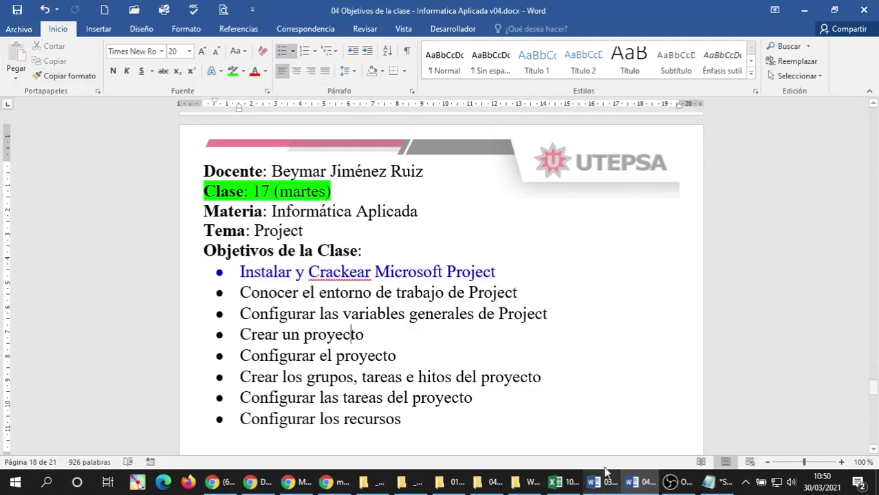
{"action": "triple_click", "coordinate": [279, 292]}
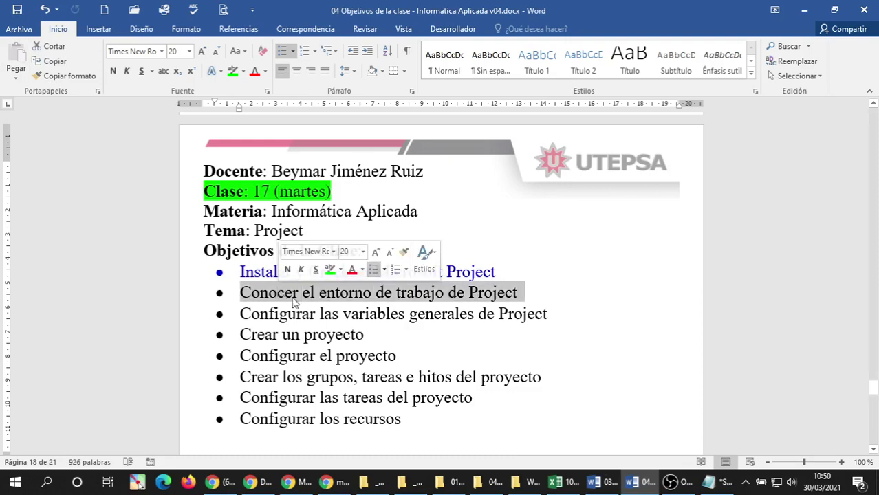
{"action": "left_click", "coordinate": [368, 335]}
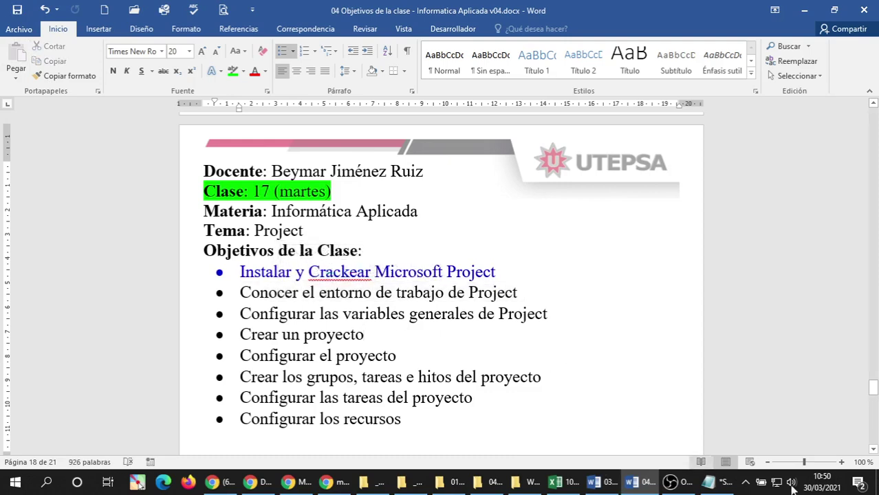
Bring up the untitled Notepad note with the KMS Auto Net file name and close it without saving.
{"action": "left_click", "coordinate": [708, 481]}
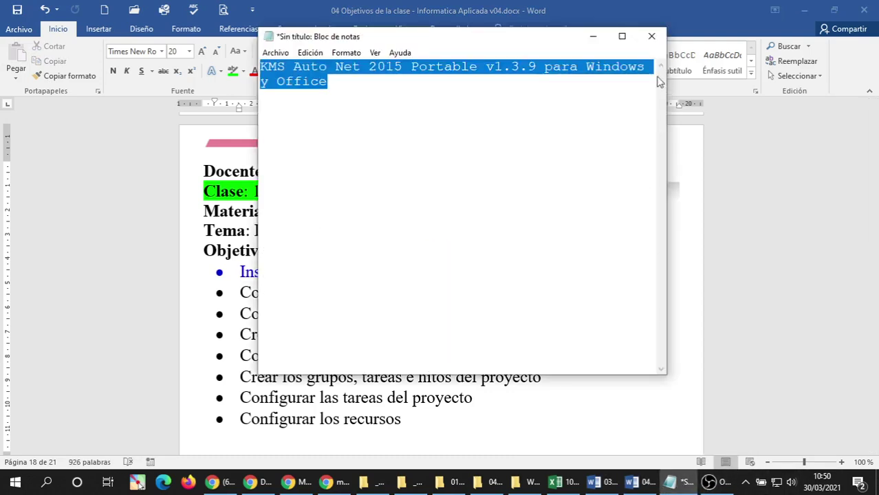
{"action": "left_click", "coordinate": [651, 36]}
{"action": "left_click", "coordinate": [452, 245]}
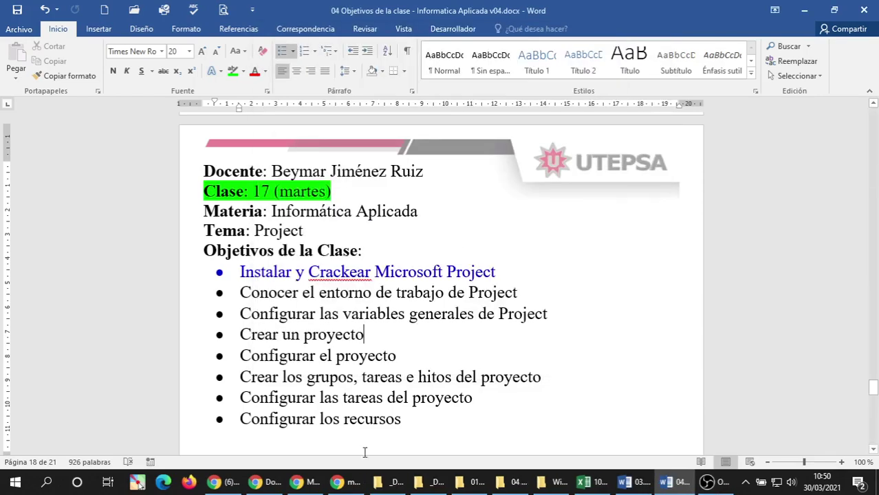
Switch to Google Meet, admit the waiting participant to the call, and bring up OBS to check the recording.
{"action": "left_click", "coordinate": [308, 481]}
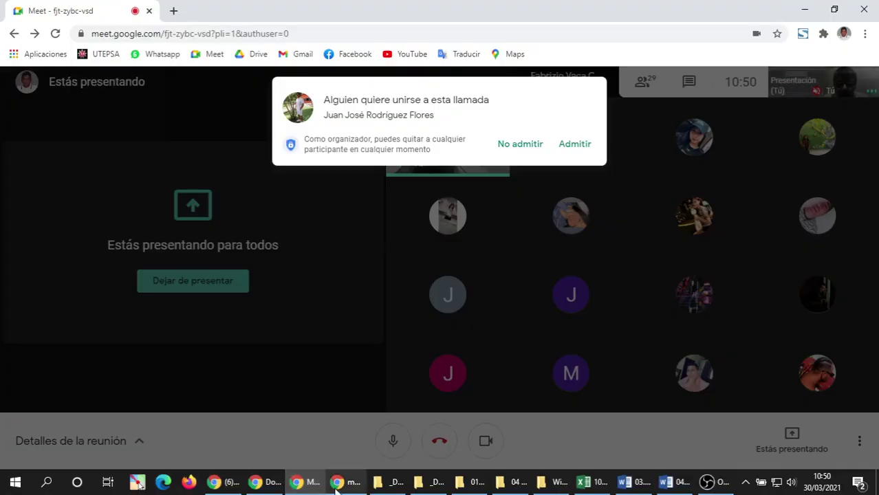
{"action": "left_click", "coordinate": [573, 145]}
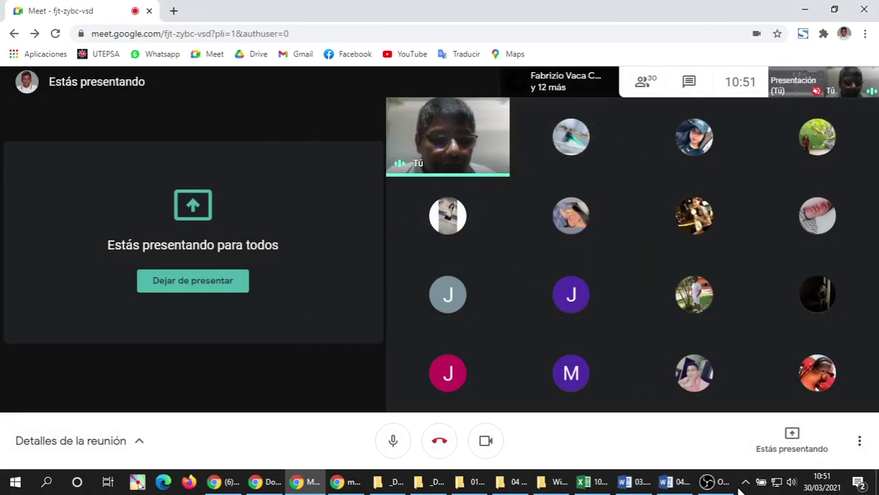
{"action": "left_click", "coordinate": [715, 481]}
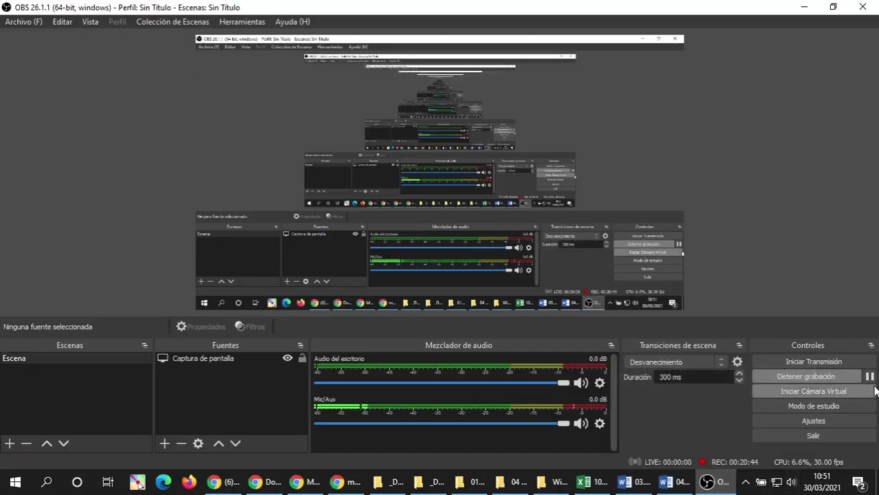
Show the desktop, search for Project, start Project 2016 and accept the license update notice.
{"action": "left_click", "coordinate": [876, 483]}
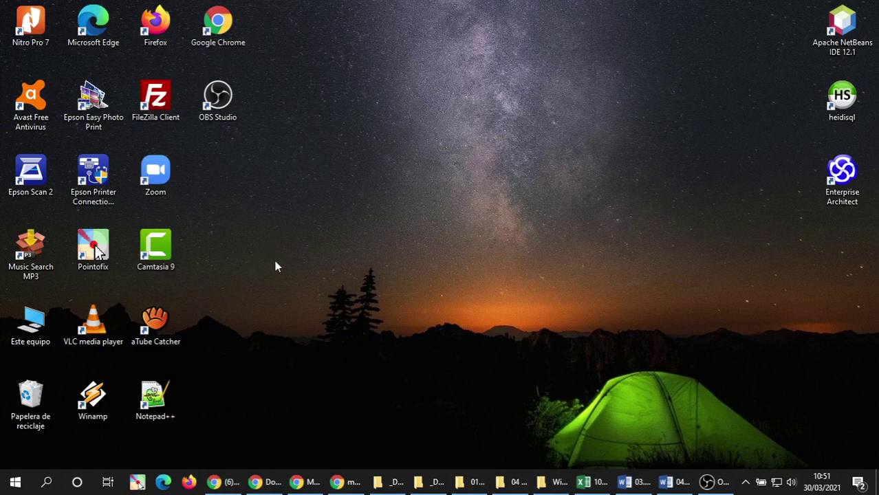
{"action": "left_click", "coordinate": [53, 481]}
{"action": "type", "text": "pro"}
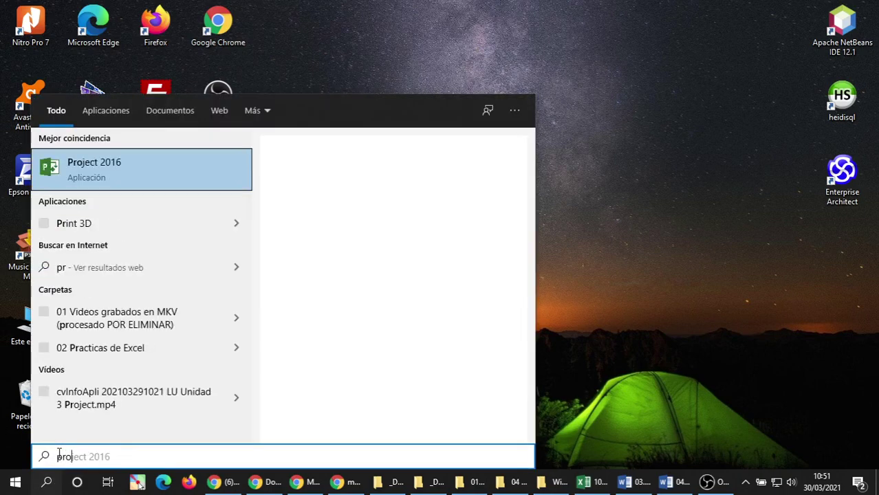
{"action": "type", "text": "ject"}
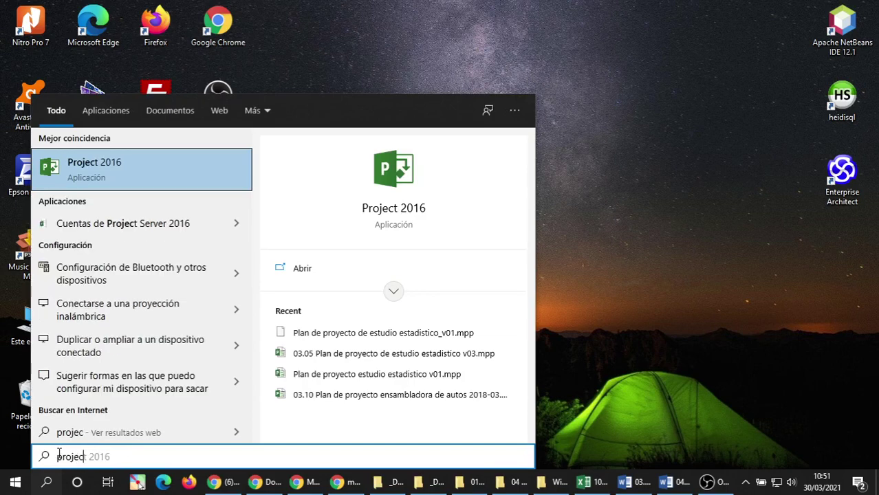
{"action": "left_click", "coordinate": [86, 169]}
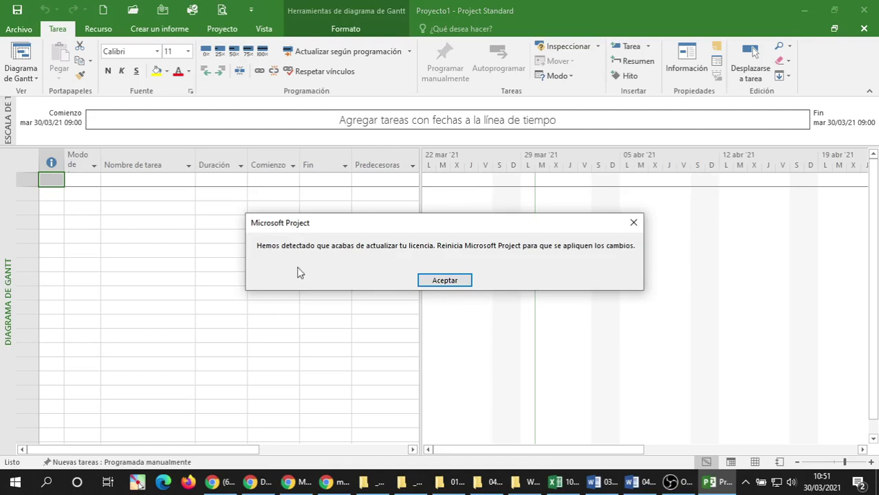
{"action": "left_click", "coordinate": [460, 282]}
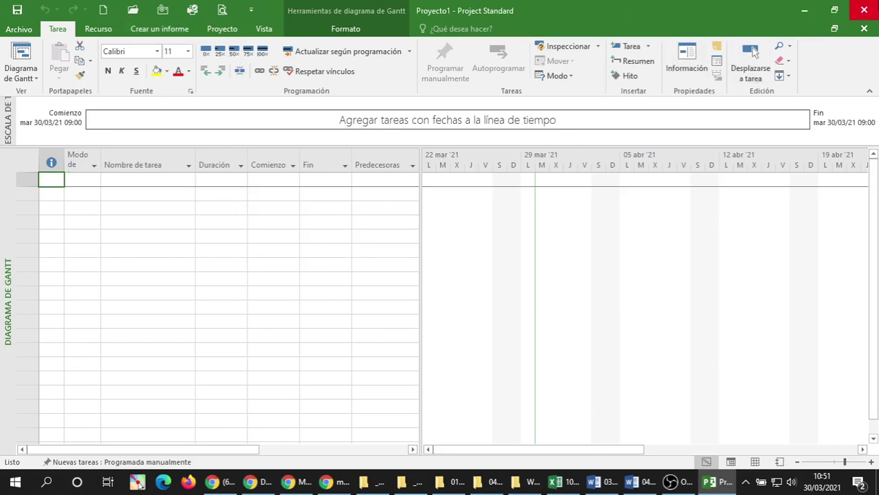
Close Project, the two open Word documents and the Excel grades workbook, and refresh the desktop.
{"action": "left_click", "coordinate": [872, 7]}
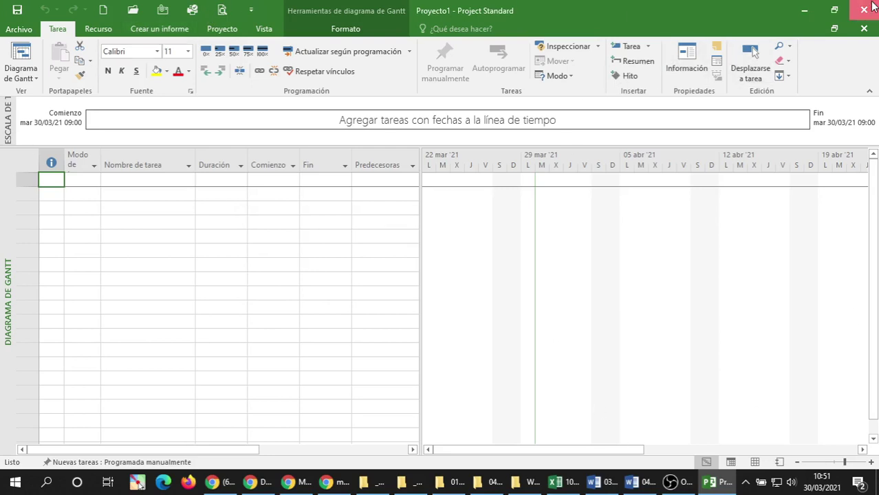
{"action": "right_click", "coordinate": [472, 135]}
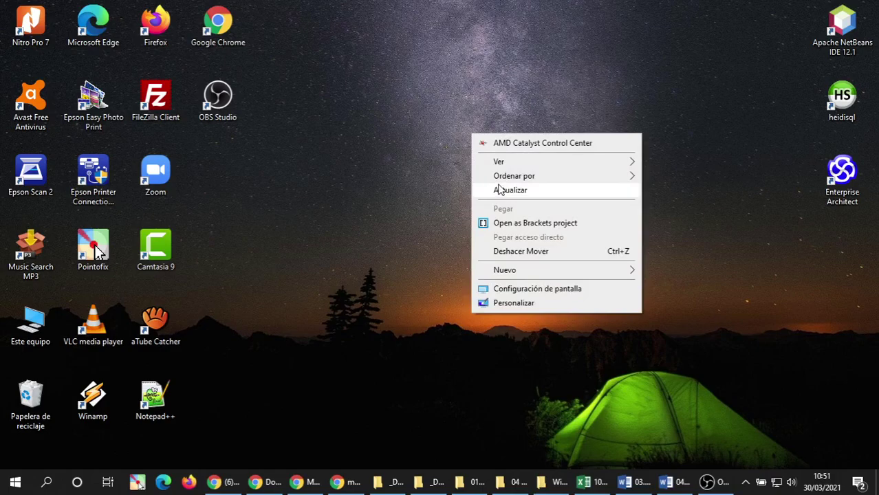
{"action": "left_click", "coordinate": [510, 190]}
{"action": "left_click", "coordinate": [633, 482]}
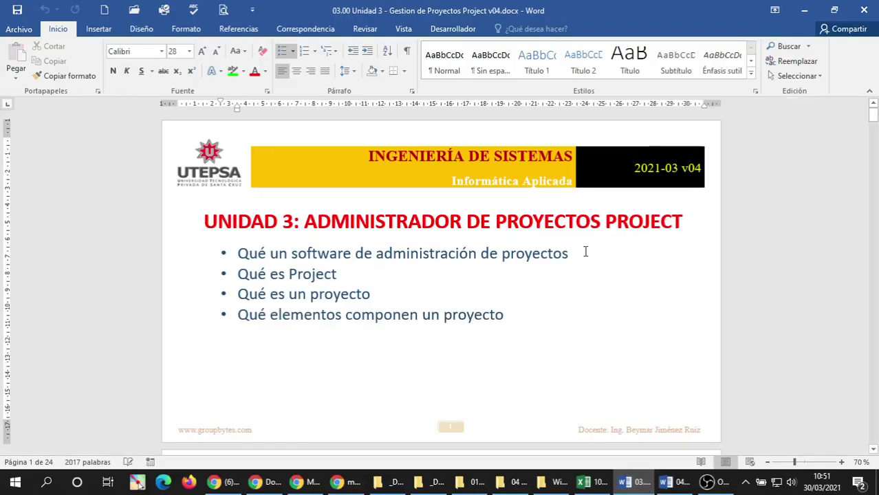
{"action": "left_click", "coordinate": [864, 10]}
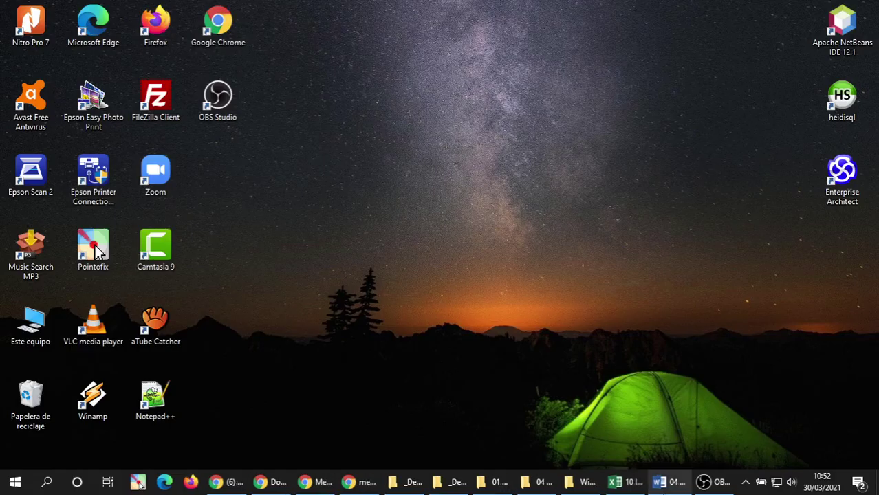
{"action": "left_click", "coordinate": [664, 481]}
{"action": "left_click", "coordinate": [864, 10]}
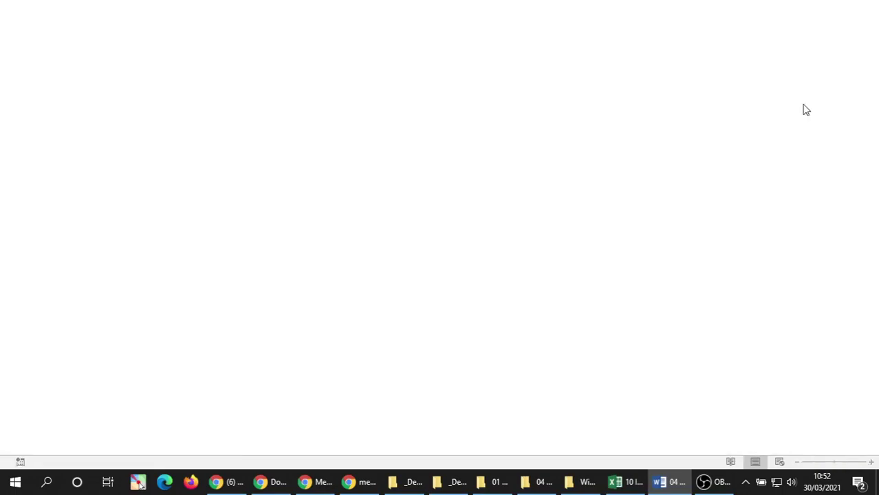
{"action": "left_click", "coordinate": [665, 481]}
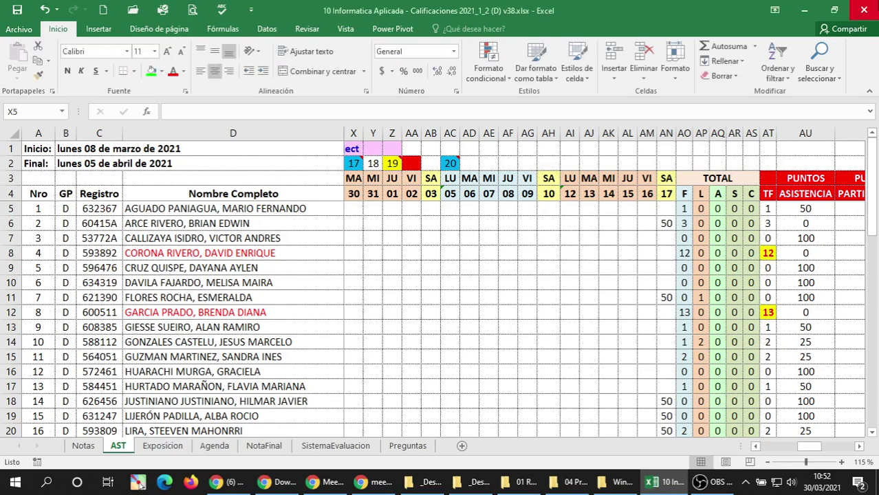
{"action": "left_click", "coordinate": [863, 10]}
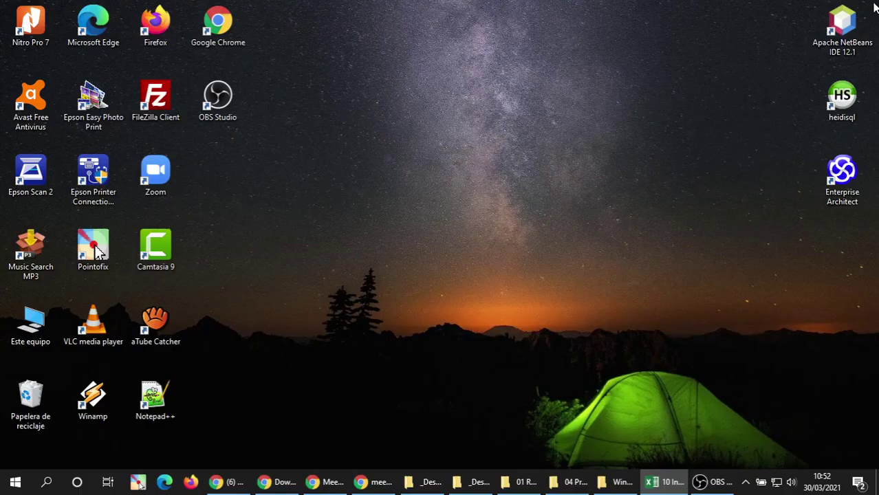
{"action": "right_click", "coordinate": [421, 163]}
{"action": "left_click", "coordinate": [478, 222]}
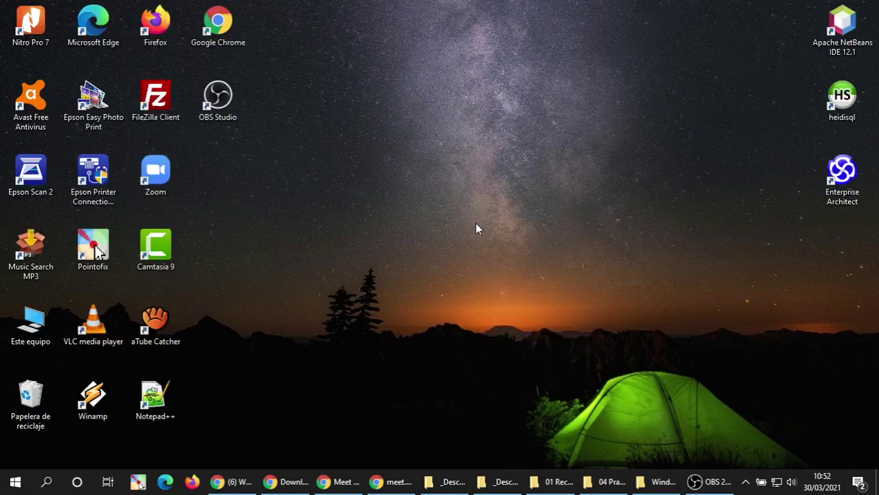
Search for Project from the desktop and start Project 2016 again.
{"action": "left_click", "coordinate": [46, 482]}
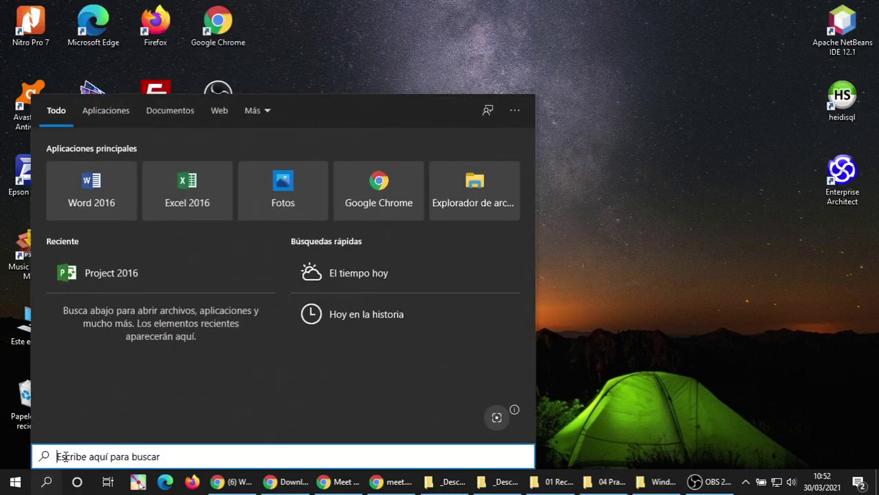
{"action": "type", "text": "Proje"}
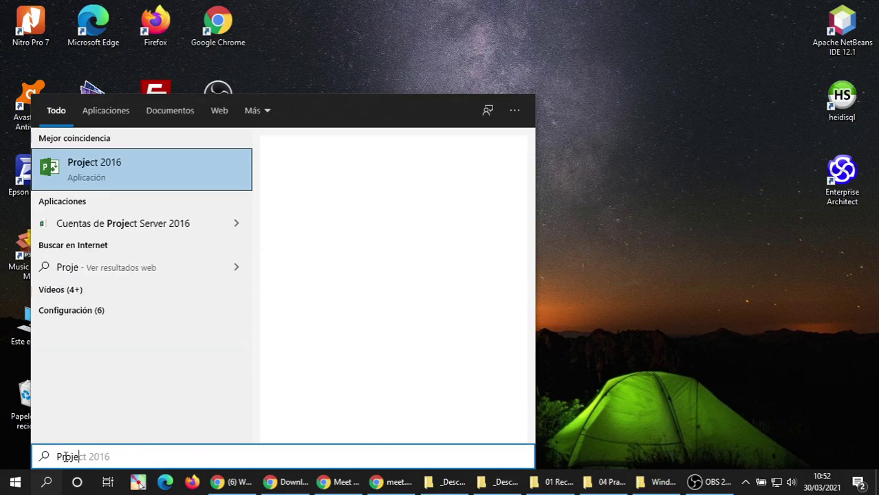
{"action": "type", "text": "ct"}
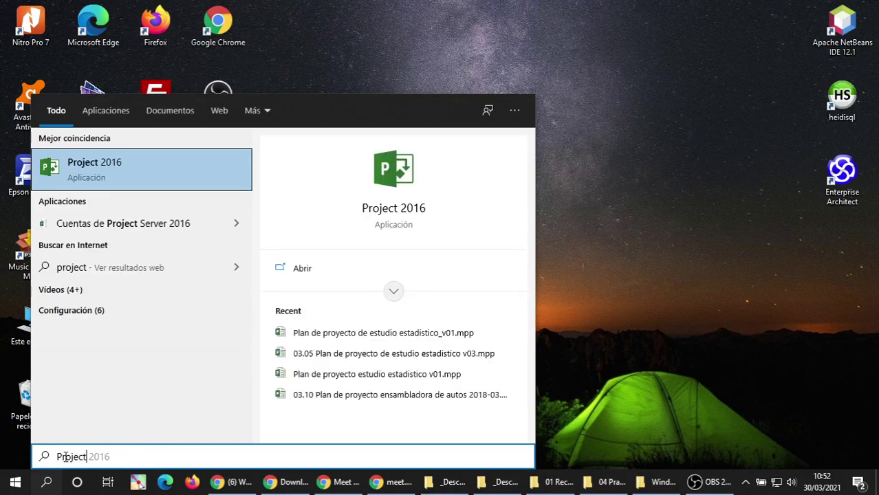
{"action": "left_click", "coordinate": [69, 163]}
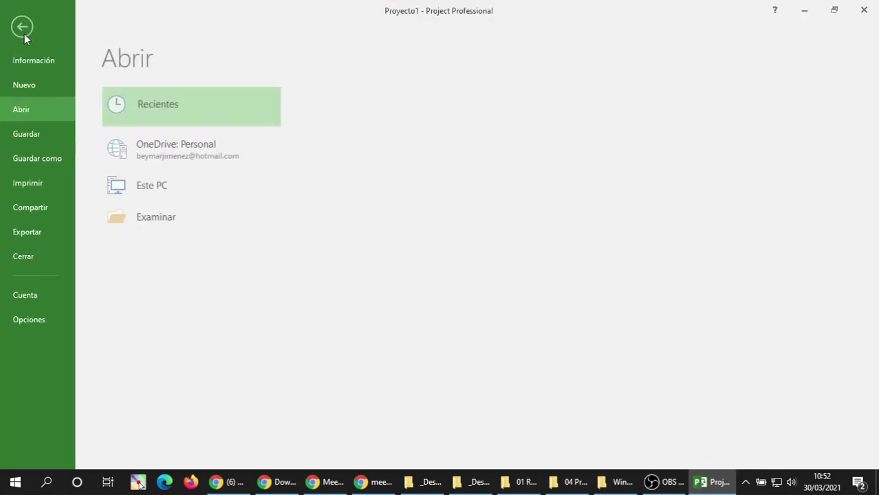
{"action": "left_click", "coordinate": [19, 29]}
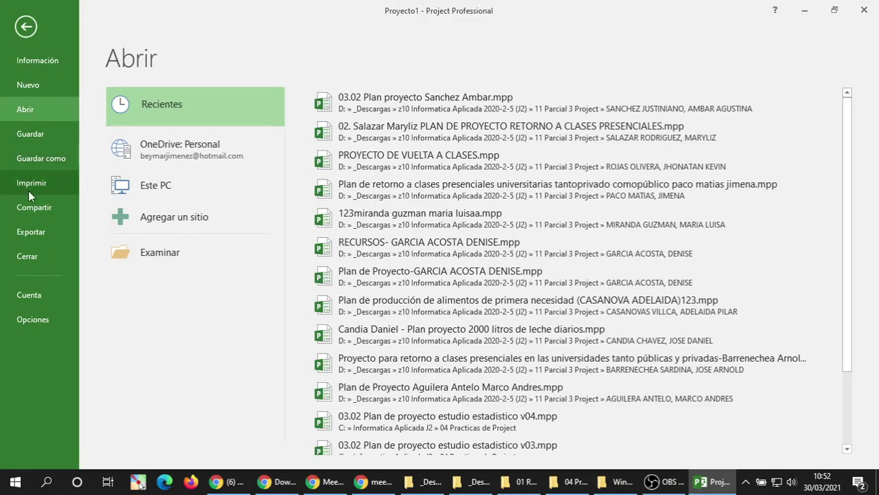
{"action": "left_click", "coordinate": [28, 293]}
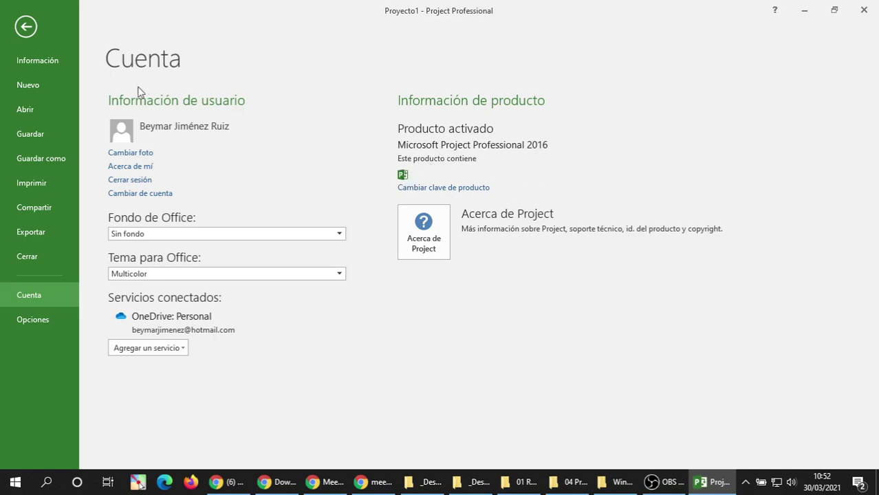
{"action": "left_click", "coordinate": [26, 26]}
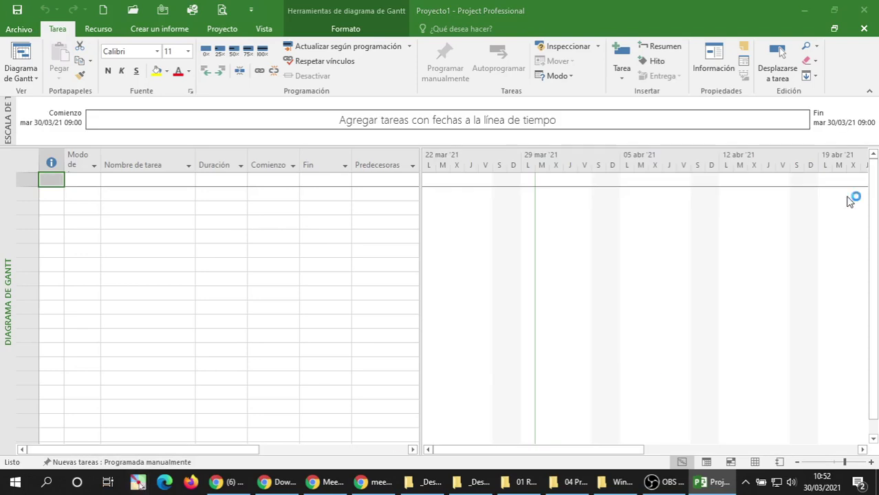
With Pointofix, draw a yellow arrow toward the Quick Access Toolbar's customization arrow, end the drawing, and view the customization options without changing any.
{"action": "left_click_drag", "start_coordinate": [709, 41], "coordinate": [837, 50]}
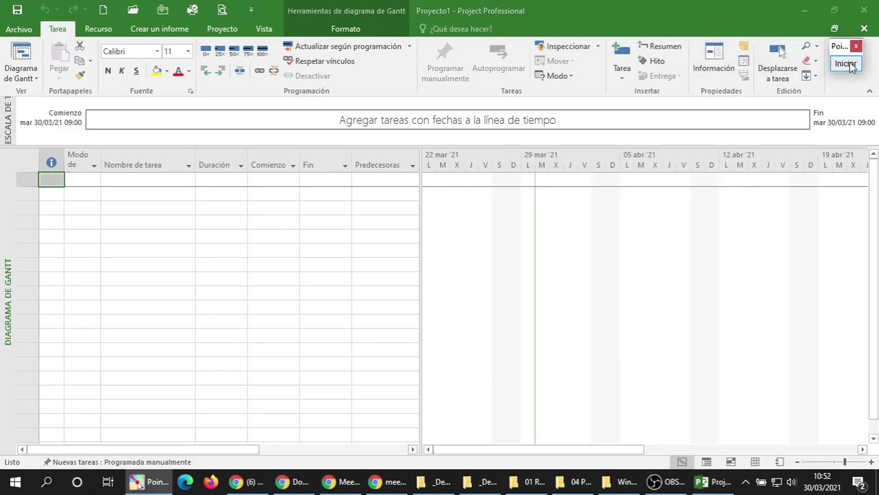
{"action": "left_click", "coordinate": [845, 66]}
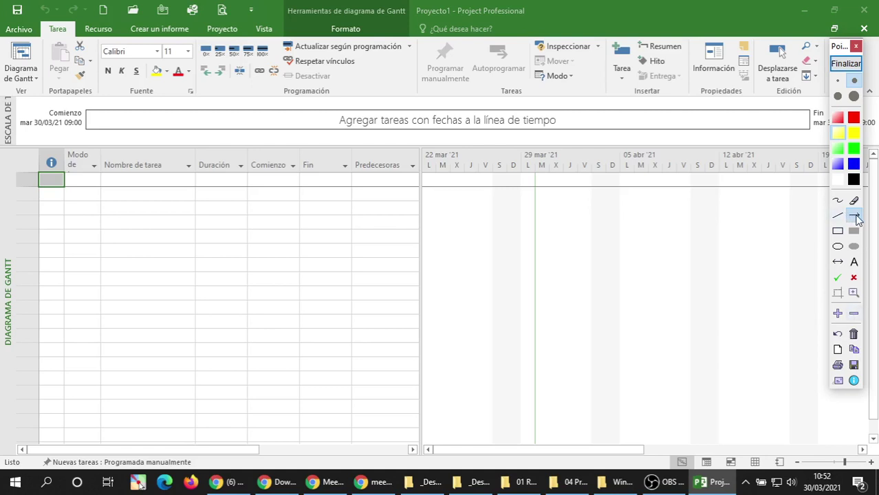
{"action": "left_click", "coordinate": [854, 135]}
{"action": "left_click_drag", "start_coordinate": [382, 11], "coordinate": [268, 10]}
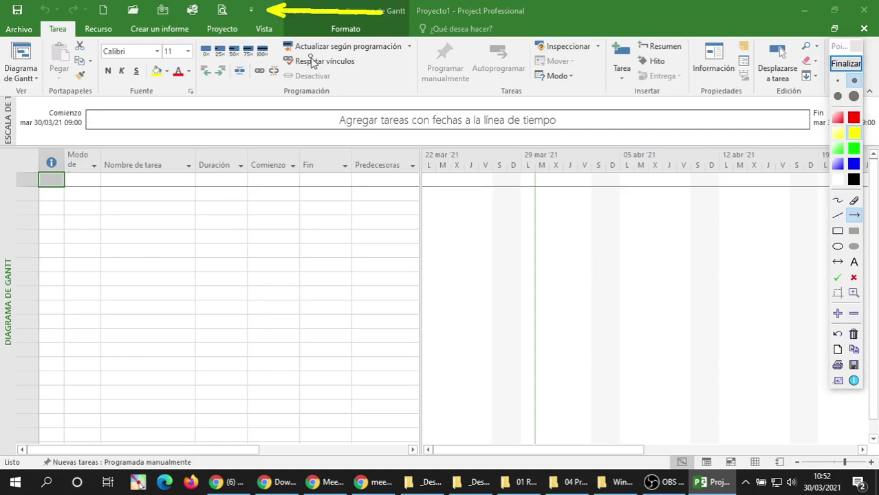
{"action": "left_click", "coordinate": [845, 64]}
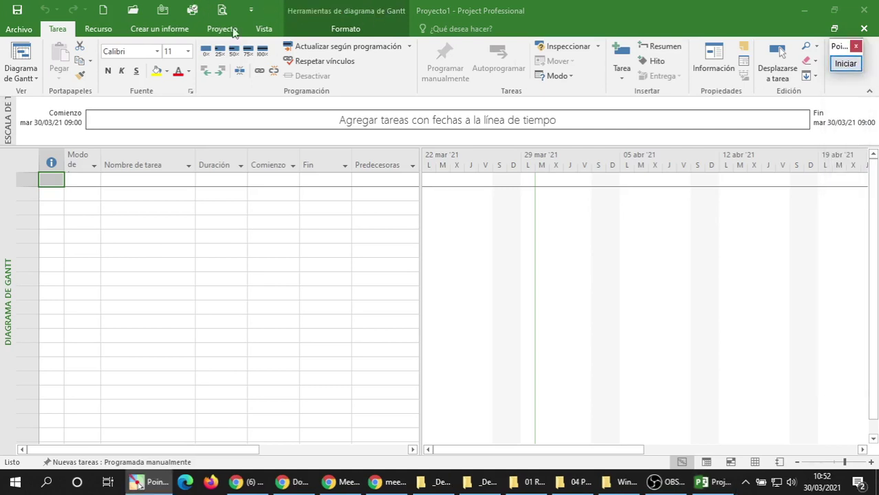
{"action": "left_click", "coordinate": [252, 11]}
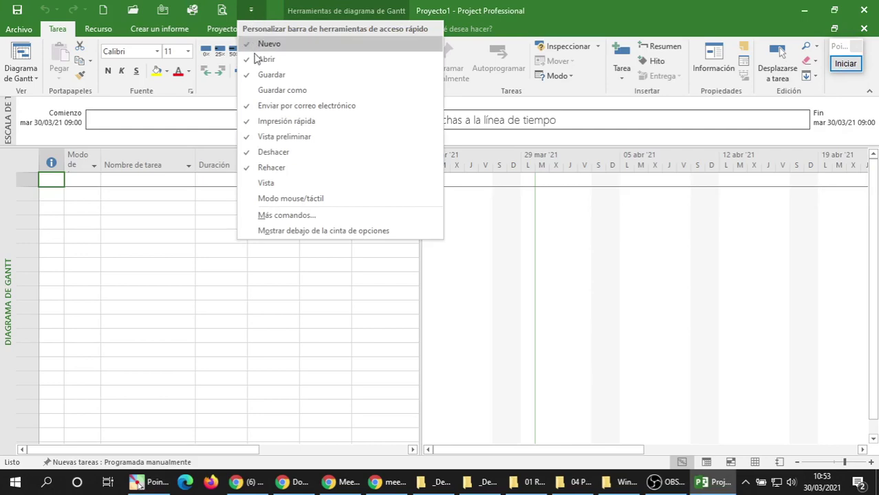
{"action": "left_click", "coordinate": [495, 9]}
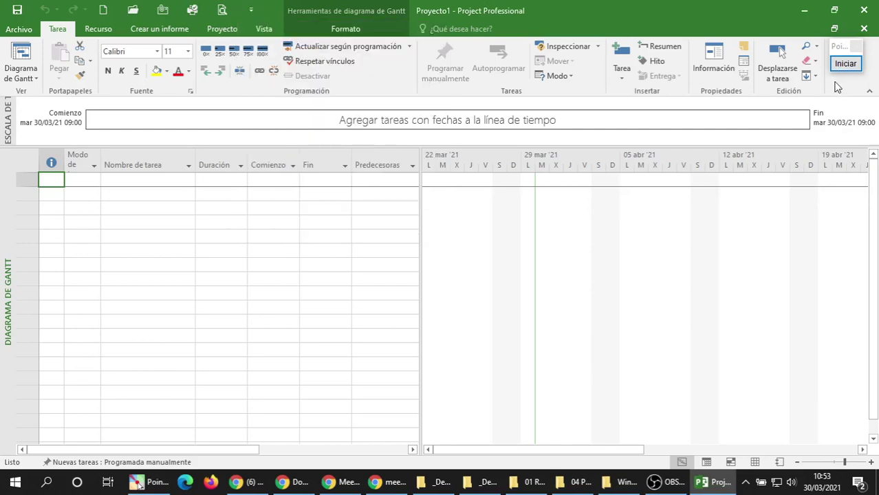
Start a new Pointofix annotation and outline the whole Gantt chart work area with a translucent yellow rectangle.
{"action": "left_click", "coordinate": [845, 64]}
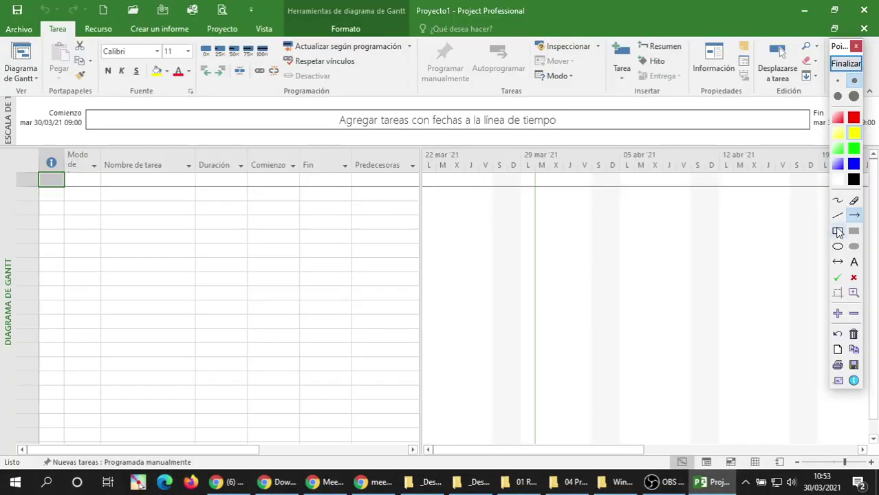
{"action": "left_click", "coordinate": [837, 232]}
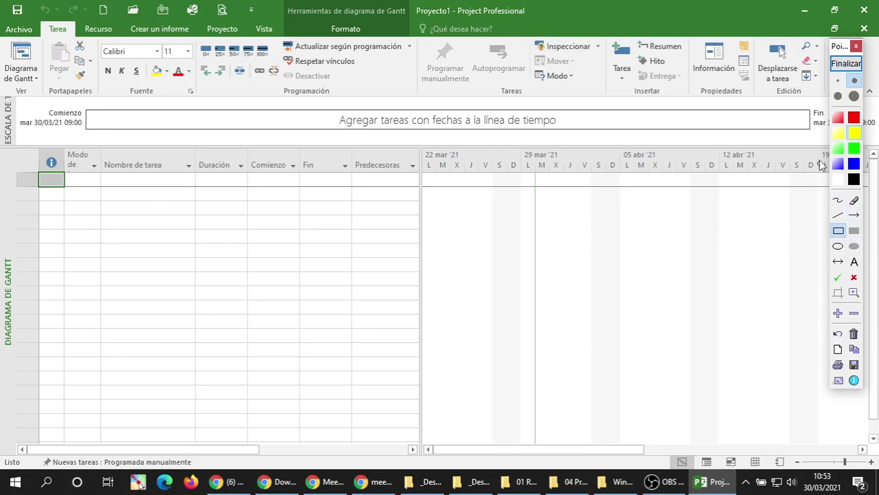
{"action": "left_click", "coordinate": [838, 133]}
{"action": "mouse_move", "coordinate": [5, 152]}
{"action": "left_mouse_down"}
{"action": "mouse_move", "coordinate": [876, 410]}
{"action": "mouse_move", "coordinate": [876, 444]}
{"action": "left_mouse_up"}
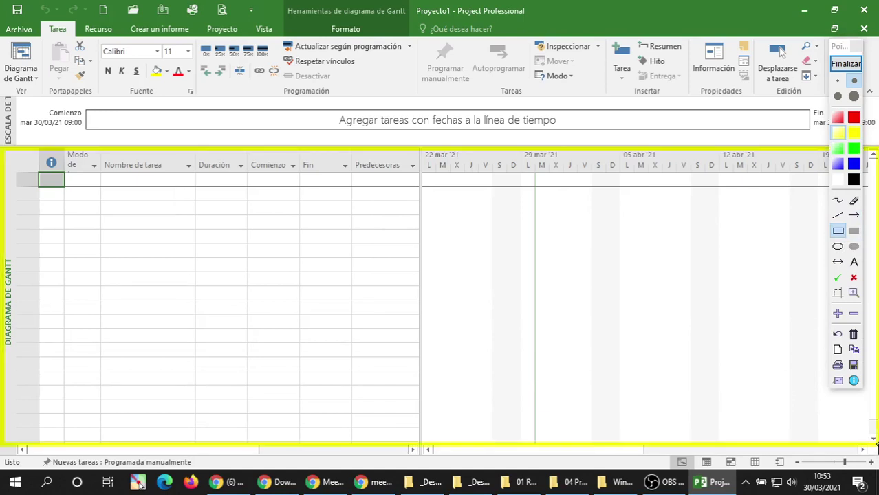
Draw separate blue rectangles around the task table and the calendar bar chart inside the yellow outline.
{"action": "left_click", "coordinate": [837, 163]}
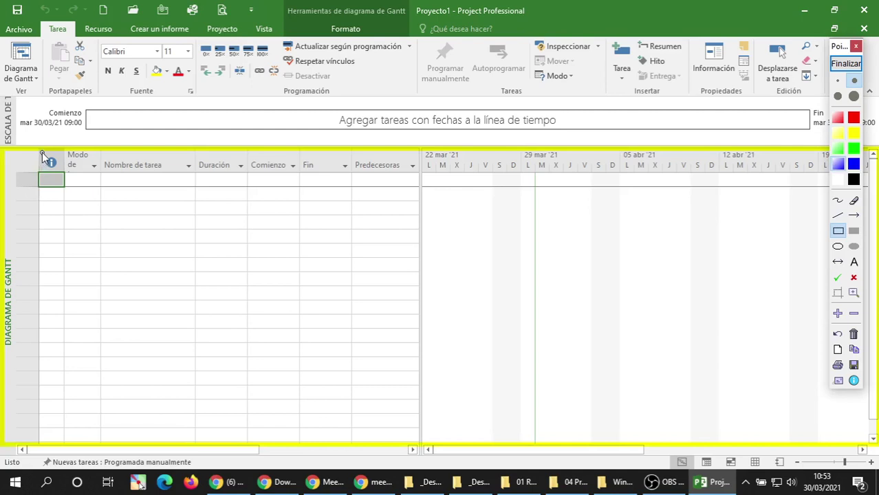
{"action": "mouse_move", "coordinate": [40, 151]}
{"action": "left_mouse_down"}
{"action": "mouse_move", "coordinate": [131, 341]}
{"action": "mouse_move", "coordinate": [385, 406]}
{"action": "mouse_move", "coordinate": [417, 441]}
{"action": "left_mouse_up"}
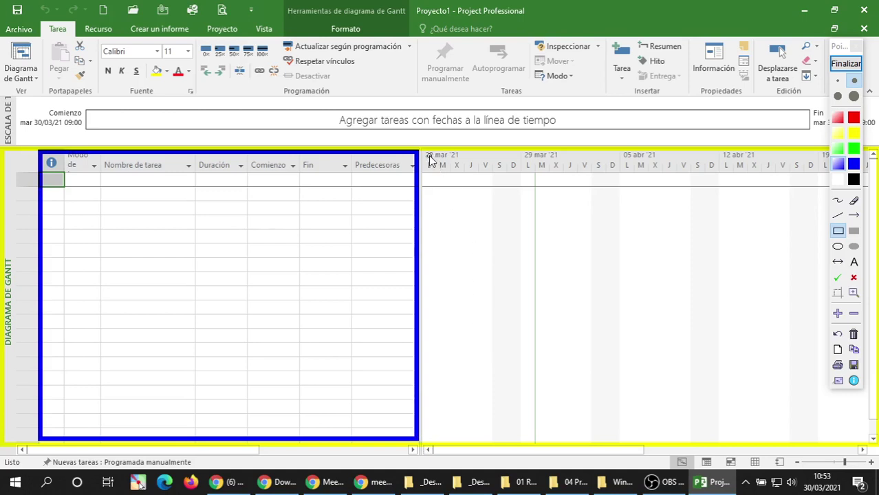
{"action": "left_click_drag", "start_coordinate": [428, 157], "coordinate": [873, 437]}
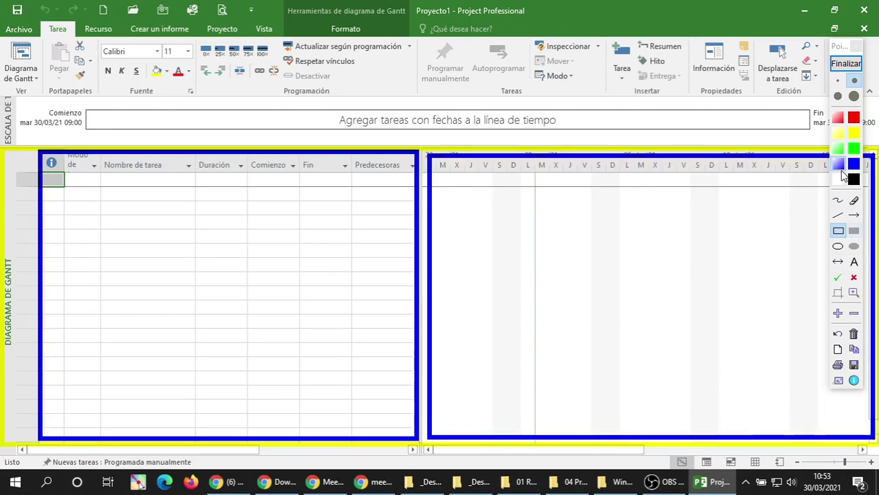
Draw translucent red arrows pointing at the task timeline and the Tarea ribbon tab.
{"action": "left_click", "coordinate": [853, 215]}
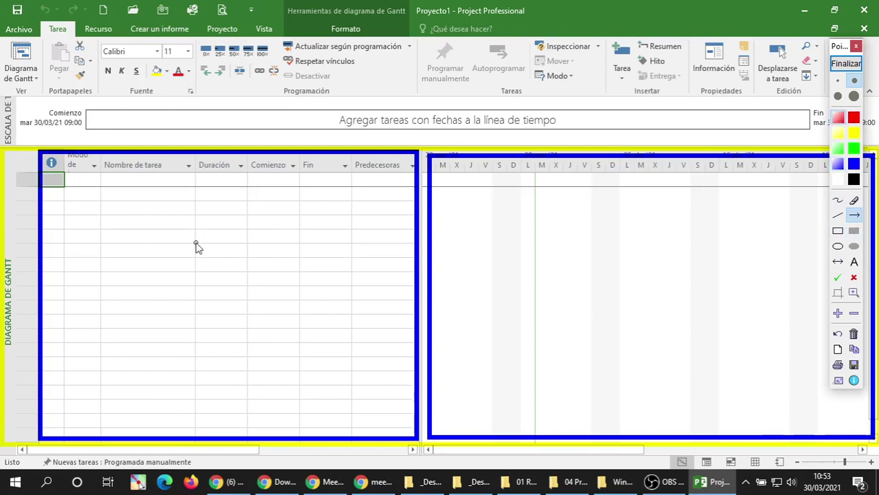
{"action": "left_click_drag", "start_coordinate": [194, 244], "coordinate": [292, 128]}
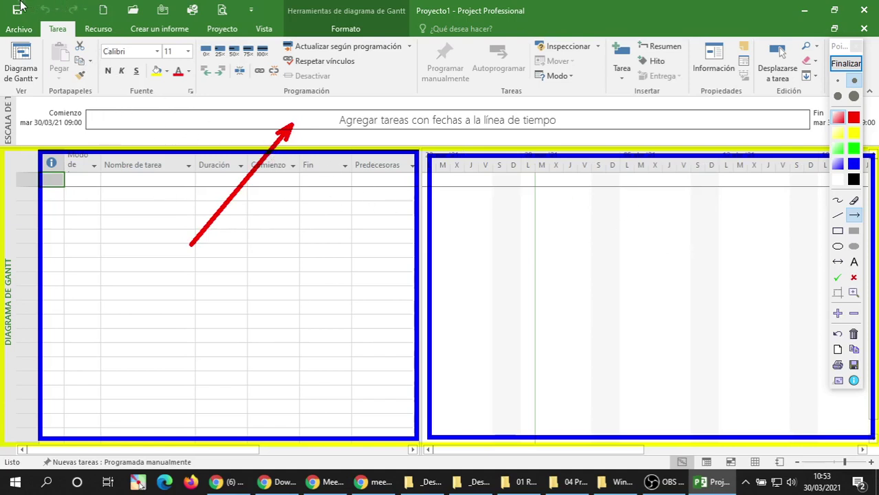
{"action": "left_click_drag", "start_coordinate": [21, 6], "coordinate": [59, 31]}
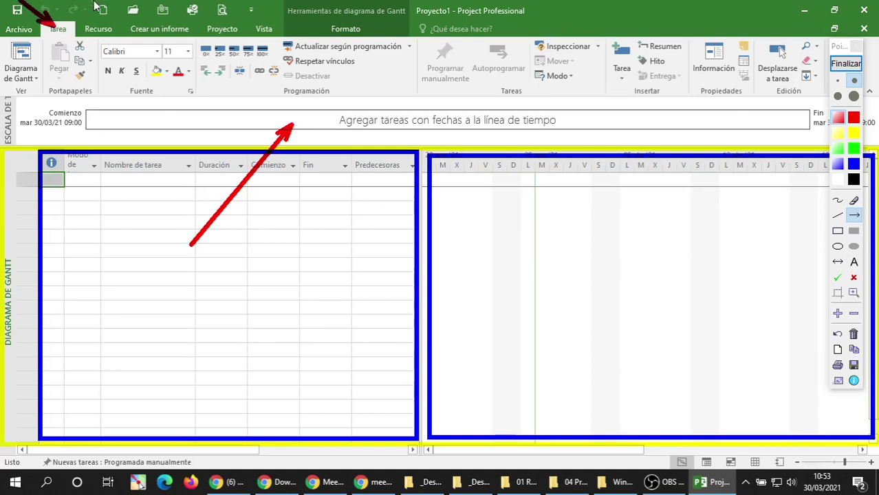
Draw a translucent red arrow pointing at the Recurso ribbon tab and a blue arrow pointing at the Diagrama de Gantt command.
{"action": "left_click_drag", "start_coordinate": [127, 1], "coordinate": [89, 33]}
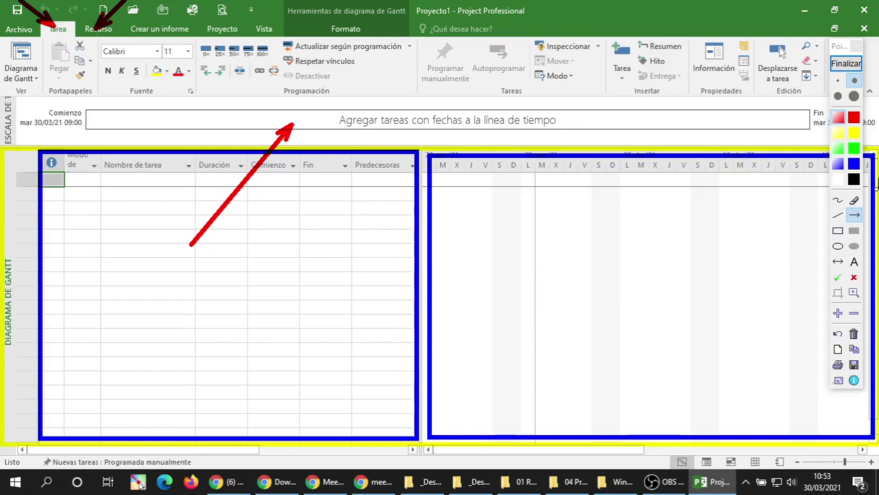
{"action": "left_click", "coordinate": [853, 133]}
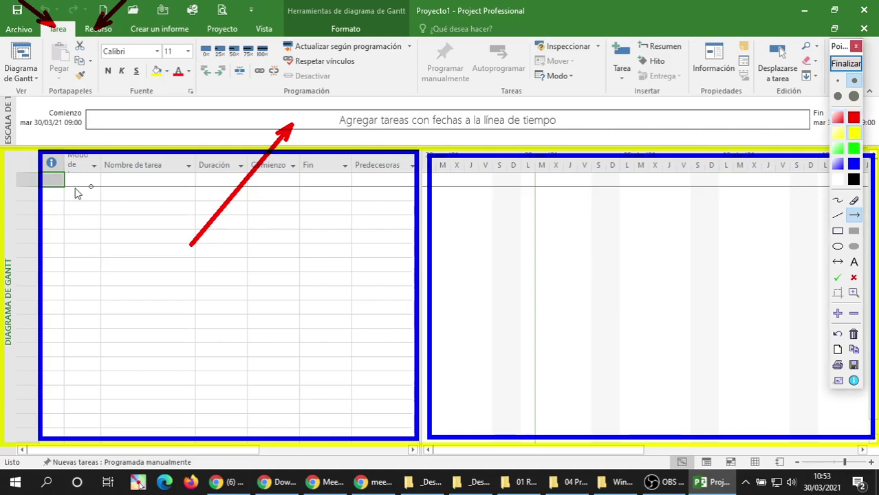
{"action": "left_click", "coordinate": [855, 165]}
{"action": "mouse_move", "coordinate": [101, 238]}
{"action": "left_mouse_down"}
{"action": "mouse_move", "coordinate": [36, 135]}
{"action": "mouse_move", "coordinate": [23, 68]}
{"action": "mouse_move", "coordinate": [32, 76]}
{"action": "left_mouse_up"}
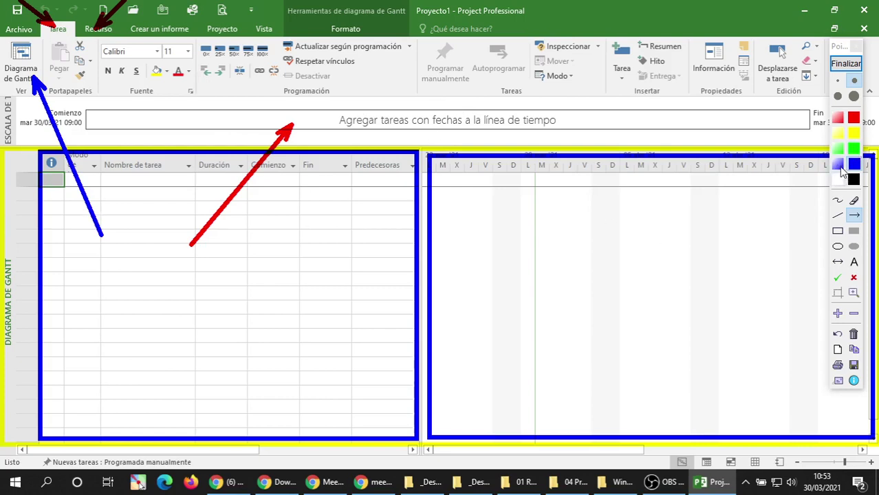
Draw blue arrows pointing at the Tarea, Resumen and Hito insertion commands, finish the drawing and close Pointofix.
{"action": "left_click_drag", "start_coordinate": [619, 201], "coordinate": [622, 67]}
{"action": "mouse_move", "coordinate": [737, 125]}
{"action": "left_mouse_down"}
{"action": "mouse_move", "coordinate": [684, 72]}
{"action": "mouse_move", "coordinate": [677, 49]}
{"action": "left_mouse_up"}
{"action": "left_click_drag", "start_coordinate": [674, 145], "coordinate": [649, 63]}
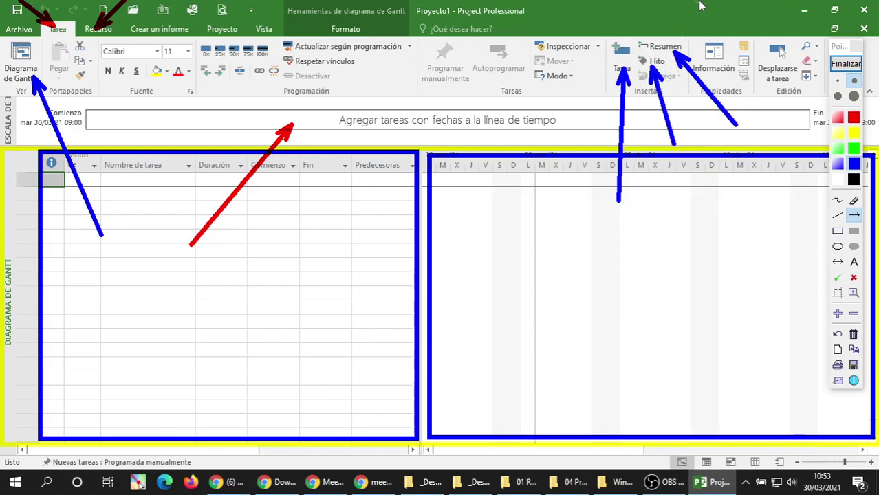
{"action": "left_click_drag", "start_coordinate": [704, 1], "coordinate": [668, 42]}
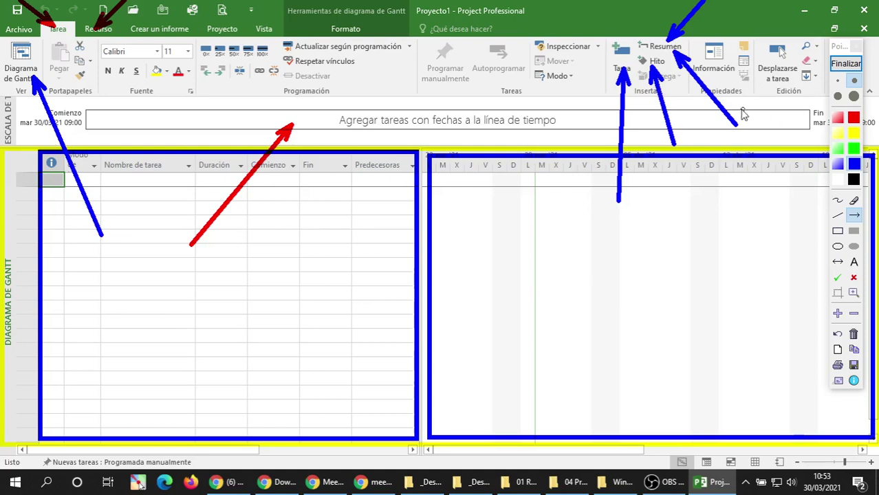
{"action": "left_click", "coordinate": [846, 63]}
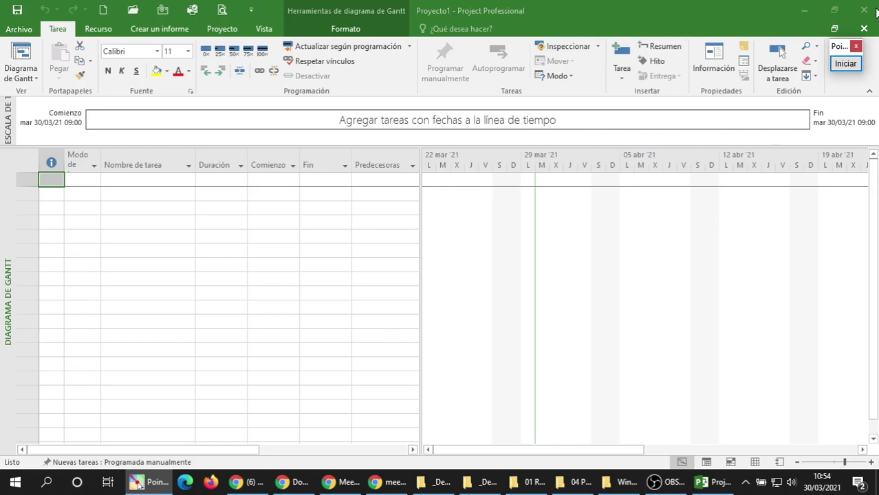
{"action": "left_click", "coordinate": [836, 66]}
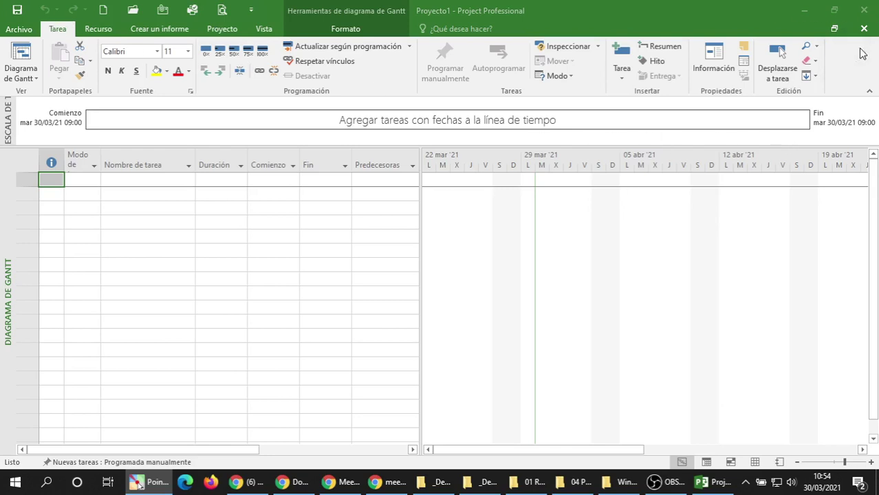
Switch to File Explorer, open Plan de proyecto estudio estadistico D v01.mpp from the 04 Practicas de Project folder, and look over its task phases.
{"action": "left_click", "coordinate": [459, 486]}
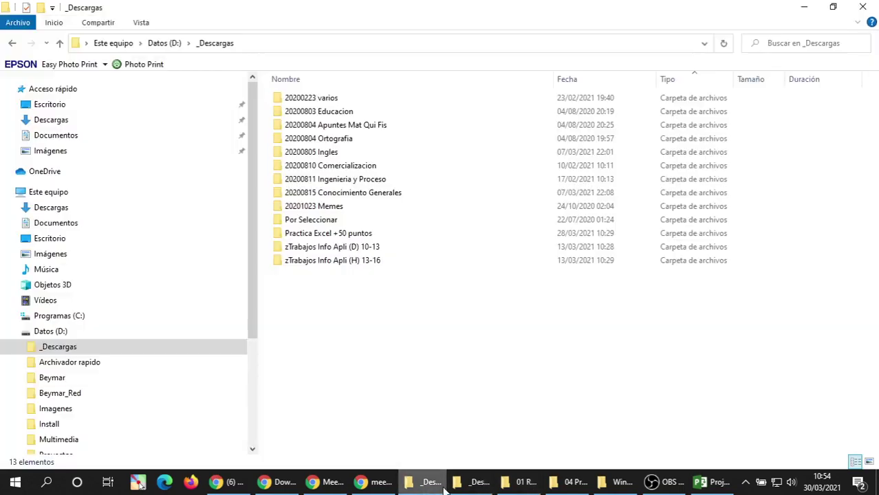
{"action": "left_click", "coordinate": [474, 485]}
{"action": "left_click", "coordinate": [567, 486]}
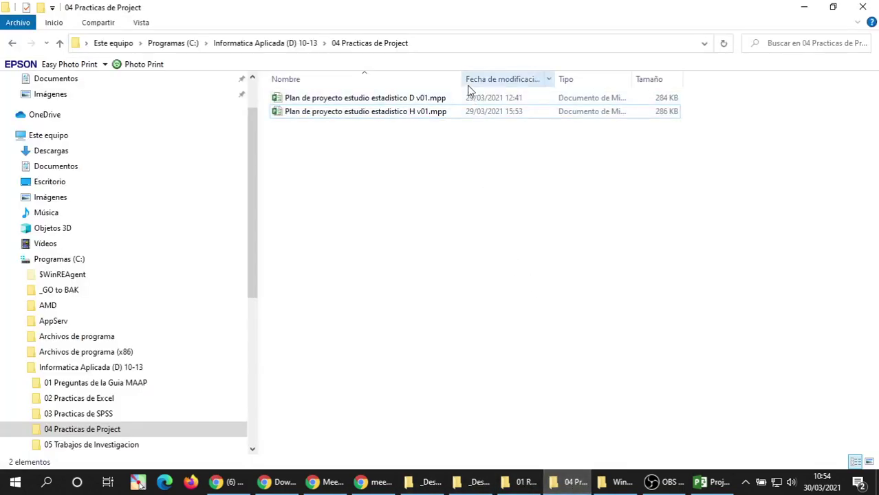
{"action": "left_click_drag", "start_coordinate": [465, 80], "coordinate": [480, 80]}
{"action": "left_click", "coordinate": [390, 99]}
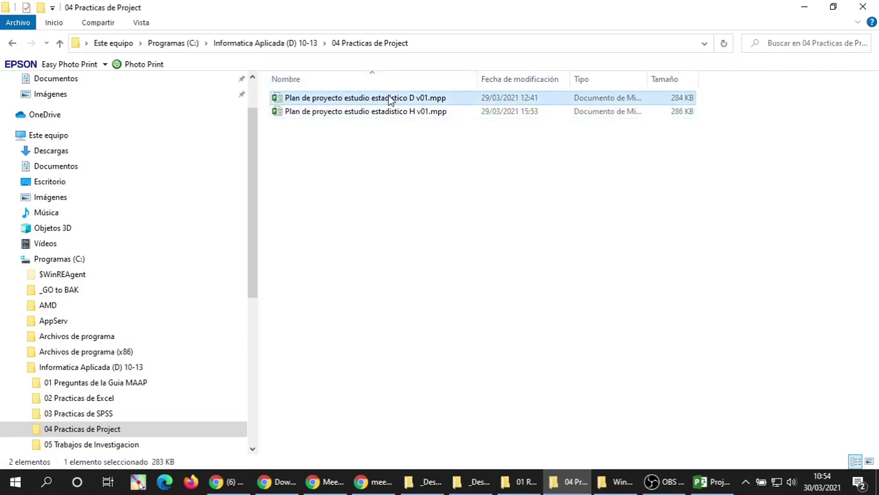
{"action": "double_click", "coordinate": [393, 100]}
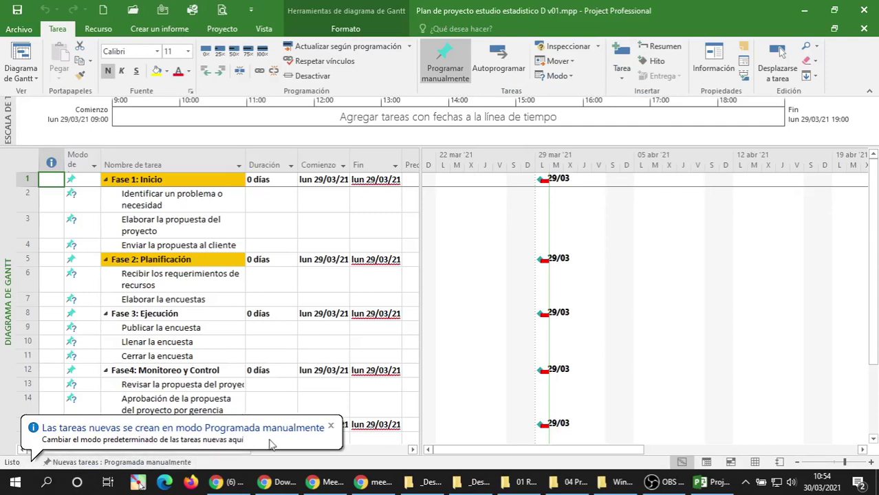
{"action": "left_click", "coordinate": [179, 282]}
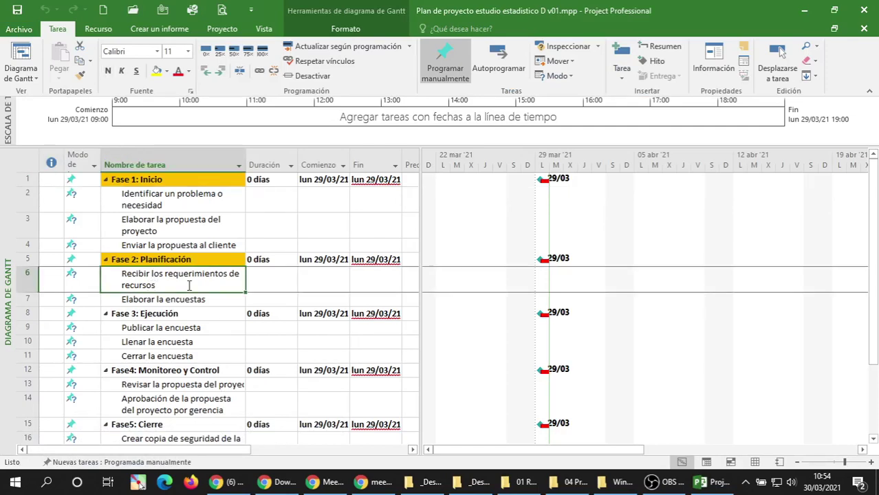
{"action": "scroll", "coordinate": [184, 281], "scroll_direction": "down", "scroll_amount": 4}
{"action": "scroll", "coordinate": [184, 281], "scroll_direction": "up", "scroll_amount": 3}
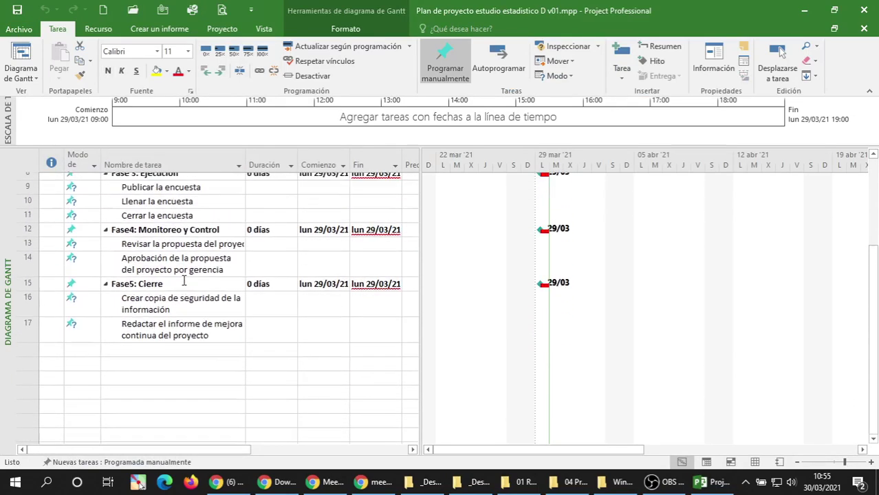
{"action": "scroll", "coordinate": [184, 281], "scroll_direction": "up", "scroll_amount": 3}
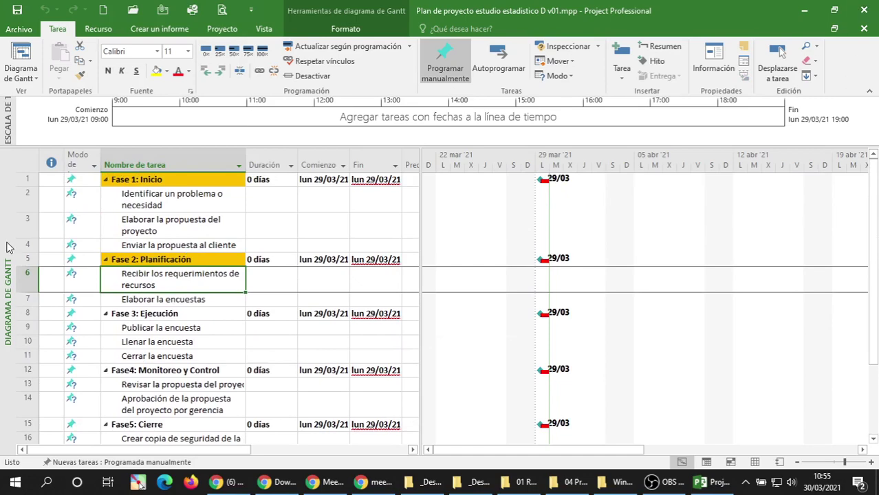
Find the open File Explorer window of the Windows Office 2016 KMSAuto Net 2015 folder and close it.
{"action": "left_click", "coordinate": [475, 482]}
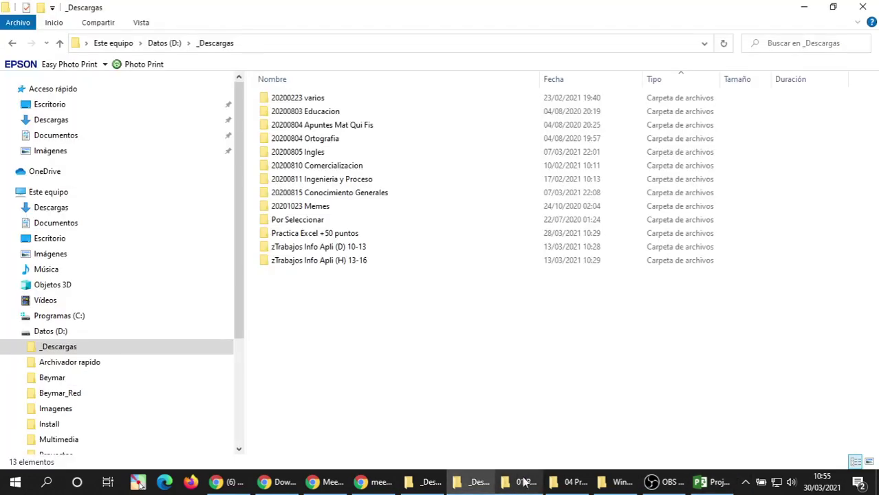
{"action": "left_click", "coordinate": [507, 481]}
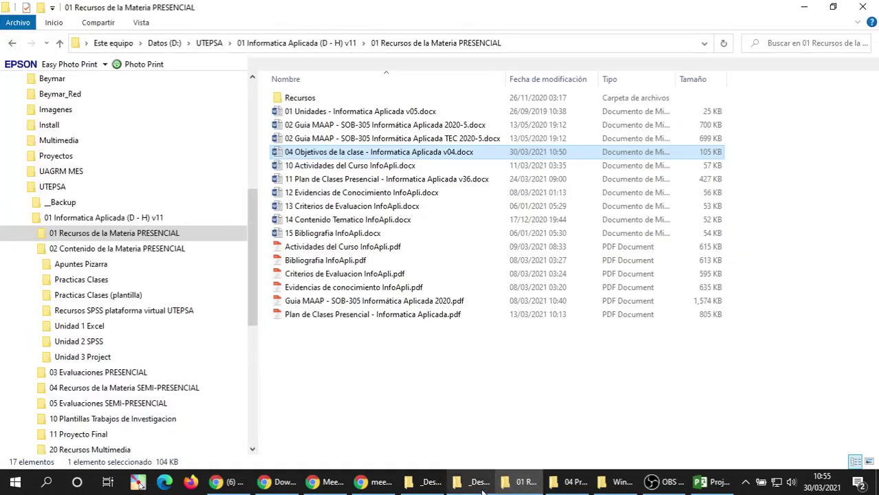
{"action": "left_click", "coordinate": [479, 481]}
{"action": "left_click", "coordinate": [617, 481]}
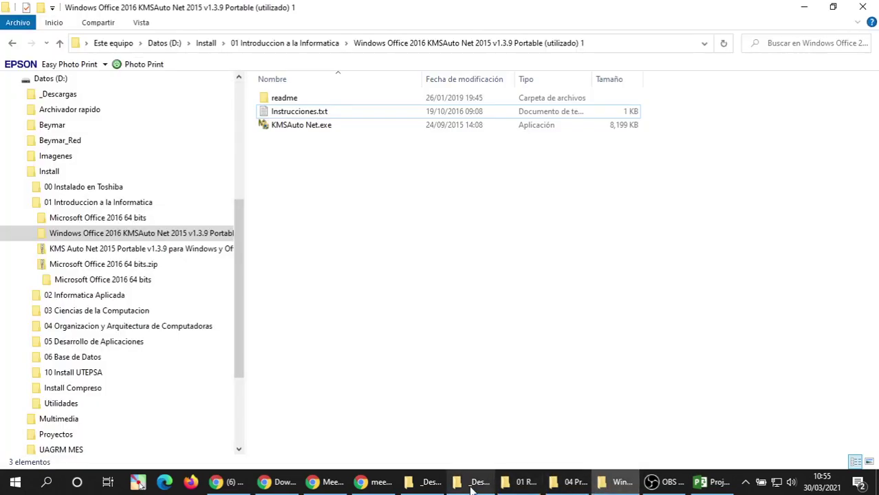
{"action": "left_click", "coordinate": [862, 7]}
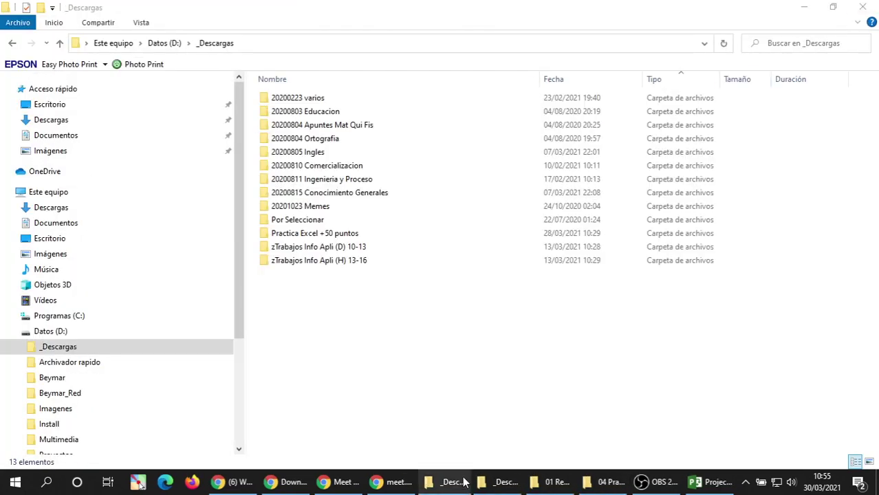
Reactivate all Avast antivirus shields through its shield control options.
{"action": "mouse_move", "coordinate": [465, 487]}
{"action": "left_click", "coordinate": [452, 430]}
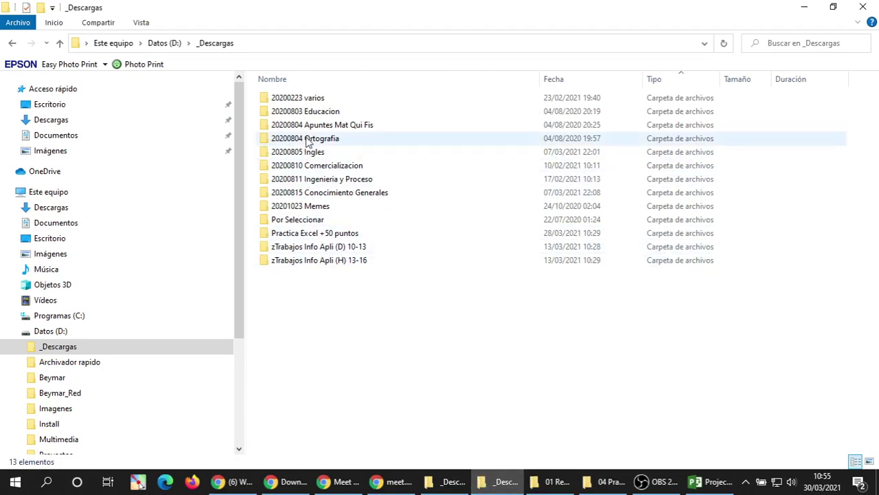
{"action": "left_click", "coordinate": [745, 482]}
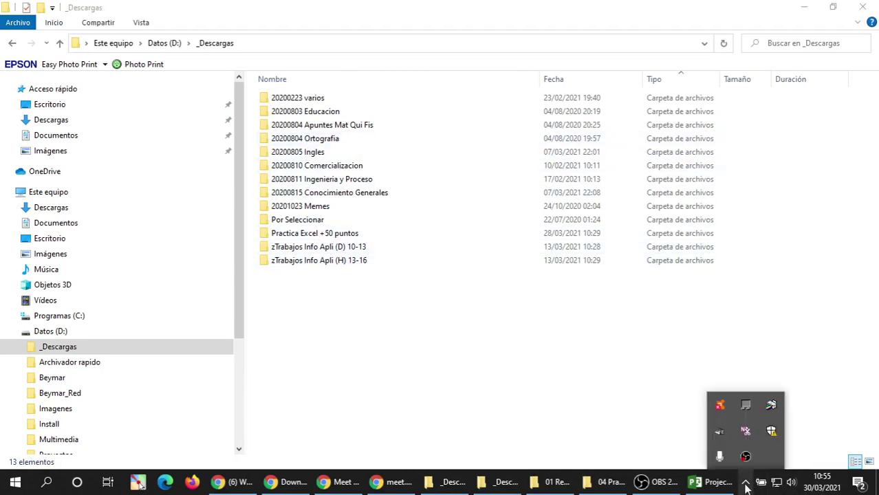
{"action": "right_click", "coordinate": [719, 407]}
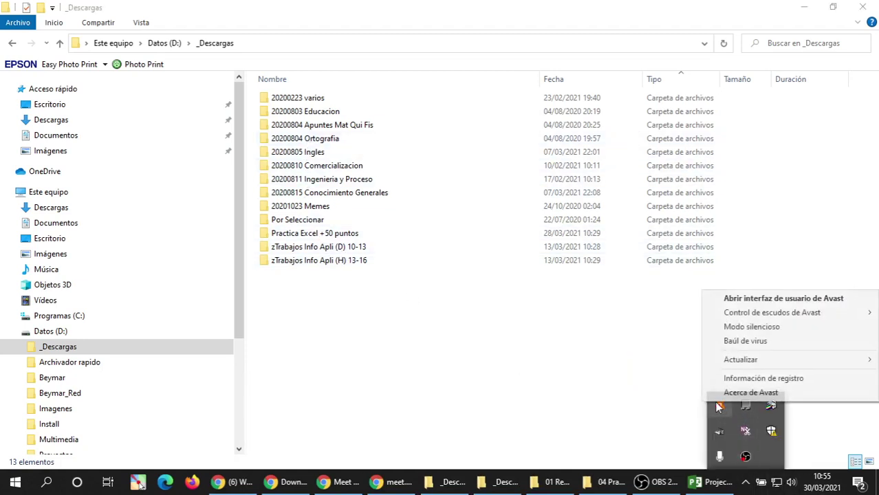
{"action": "mouse_move", "coordinate": [768, 316]}
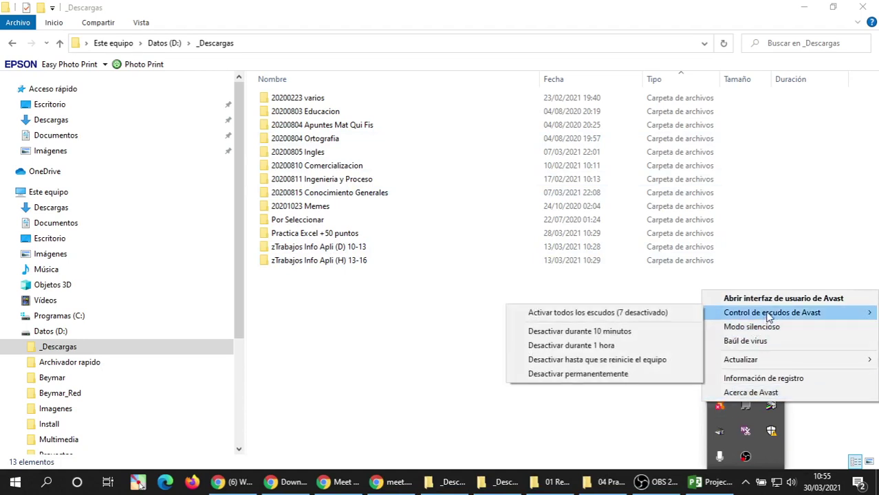
{"action": "left_click", "coordinate": [559, 315]}
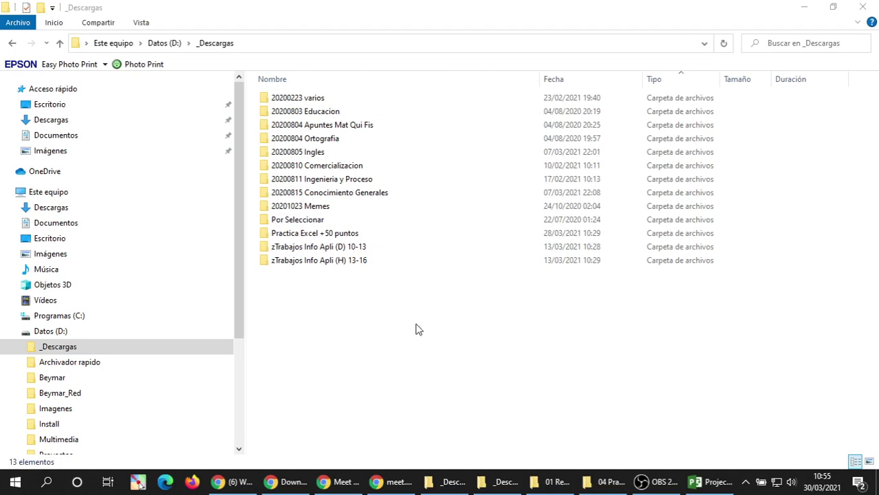
{"action": "left_click", "coordinate": [350, 330]}
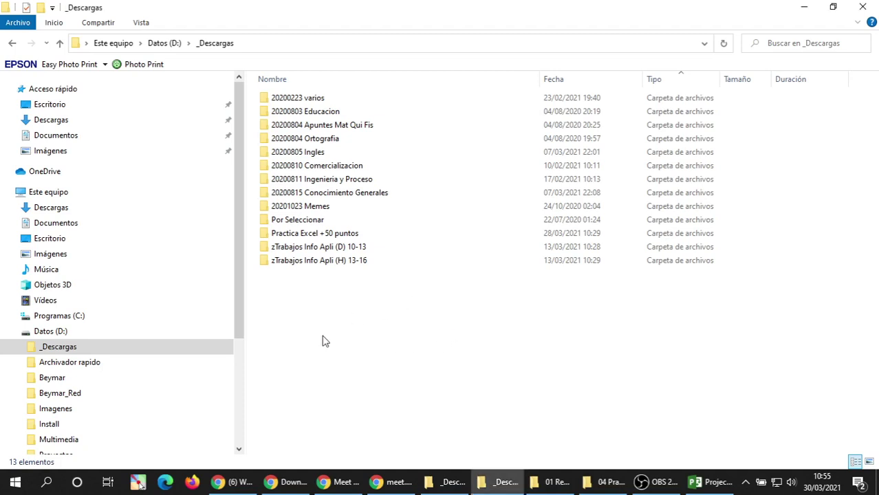
Return to the 04 Practicas de Project folder and open Plan de proyecto estudio estadistico H v01.mpp.
{"action": "key", "text": "alt+Tab"}
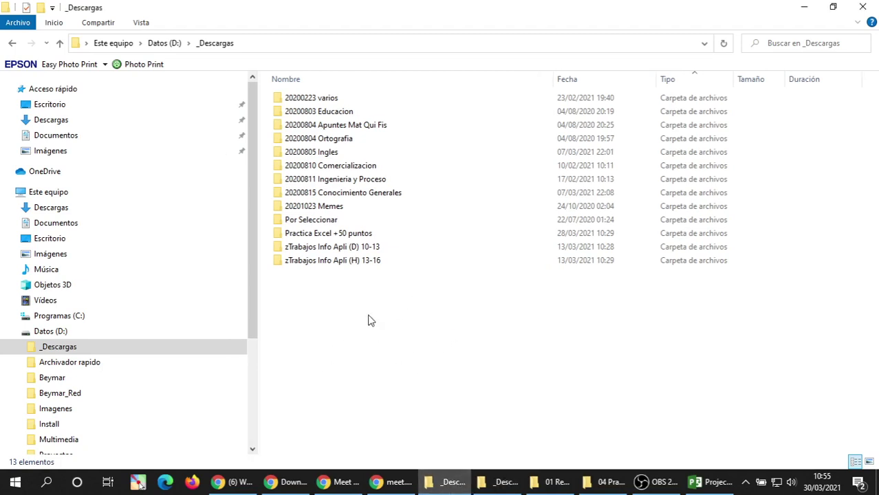
{"action": "left_click", "coordinate": [347, 263]}
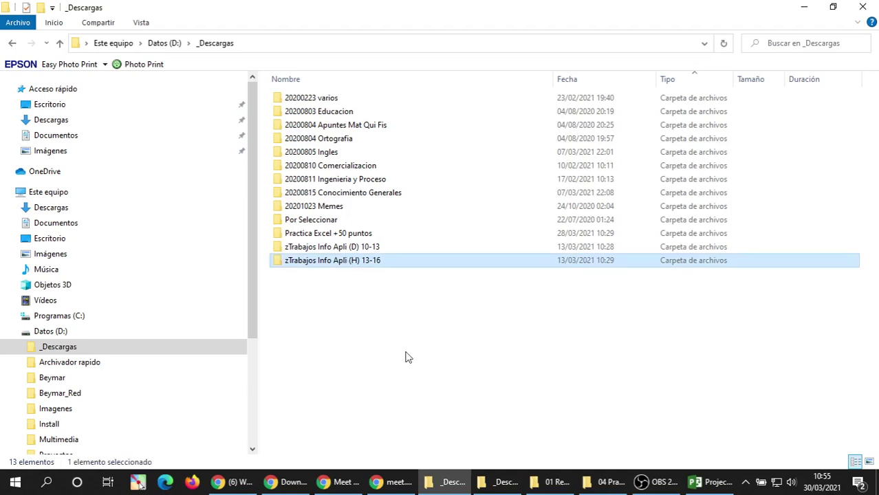
{"action": "left_click", "coordinate": [502, 482]}
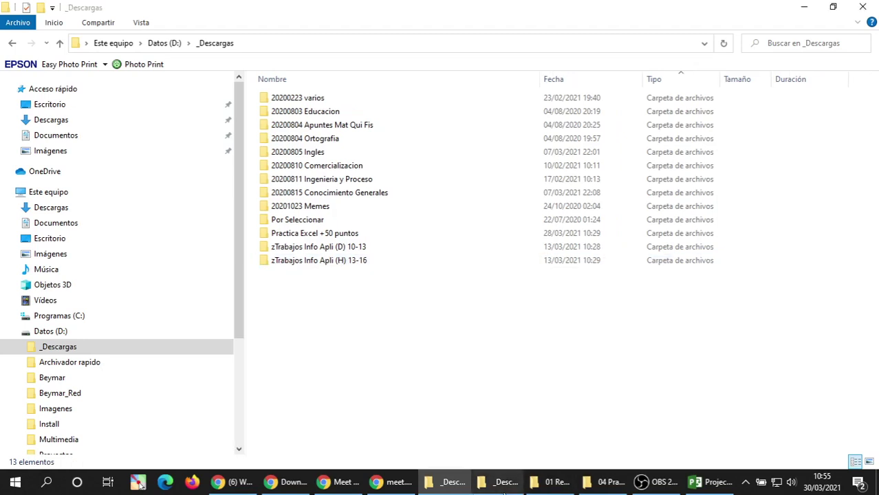
{"action": "left_click", "coordinate": [541, 485]}
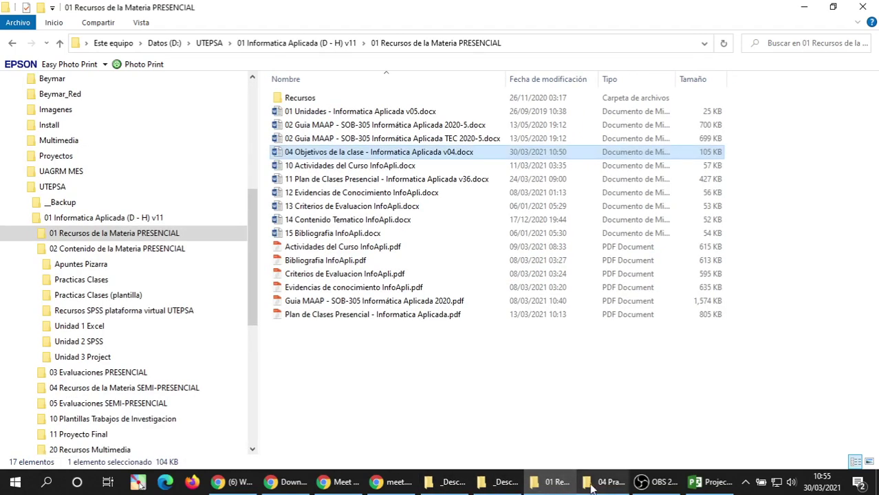
{"action": "left_click", "coordinate": [597, 484]}
{"action": "left_click", "coordinate": [355, 112]}
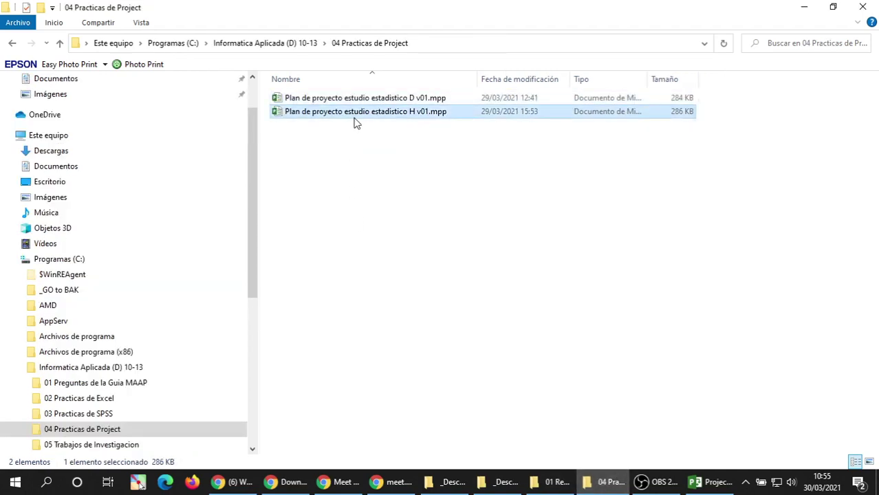
{"action": "double_click", "coordinate": [360, 114]}
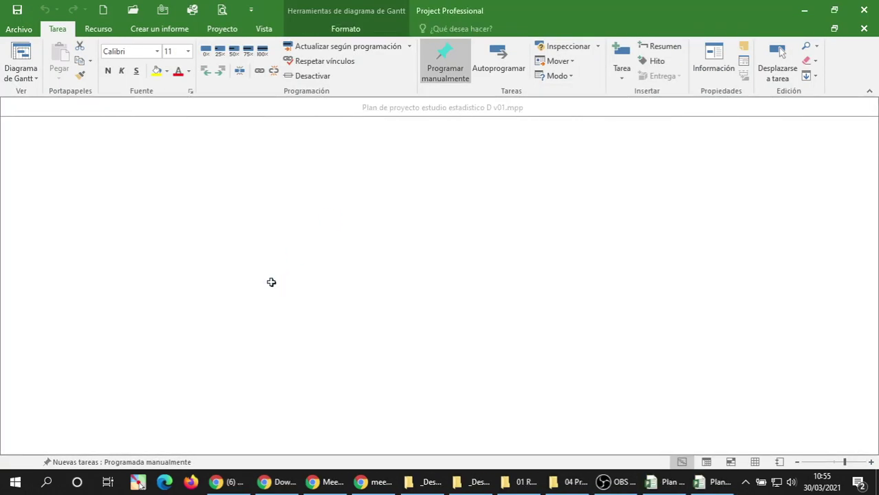
Look over the H plan's task list from Fase 1 to Fase 5 and close Project.
{"action": "scroll", "coordinate": [224, 248], "scroll_direction": "down", "scroll_amount": 8}
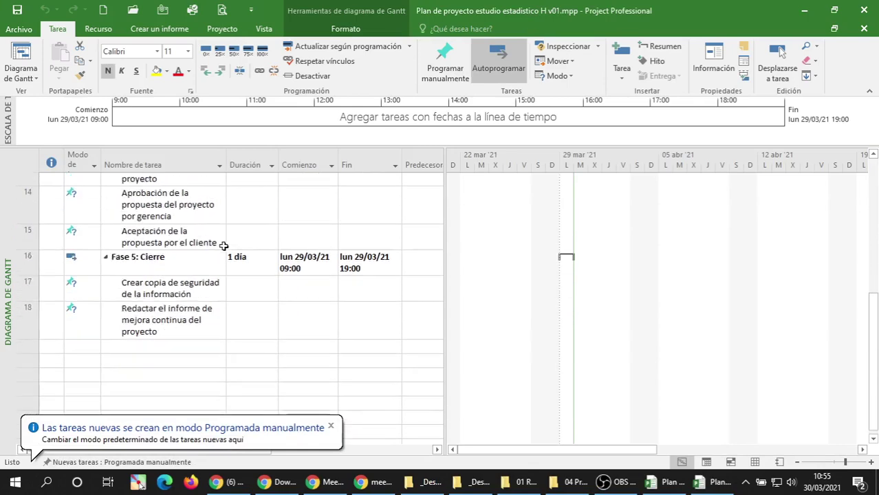
{"action": "scroll", "coordinate": [224, 246], "scroll_direction": "up", "scroll_amount": 10}
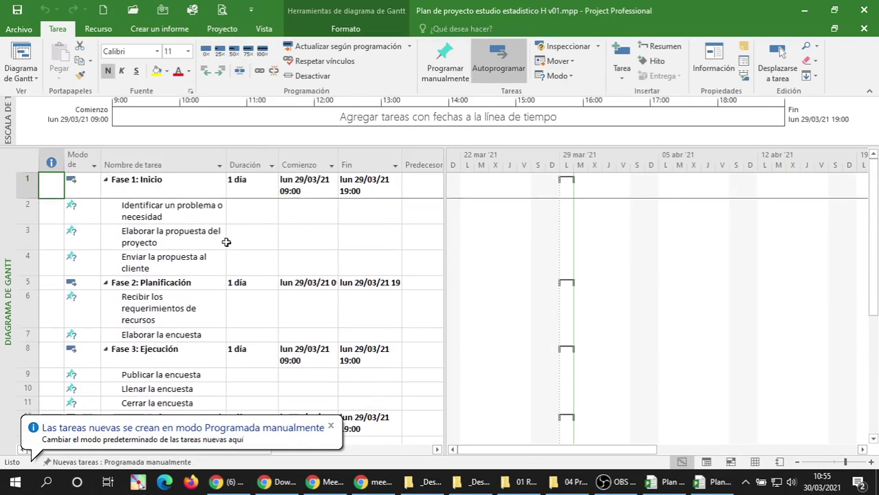
{"action": "left_click", "coordinate": [151, 180]}
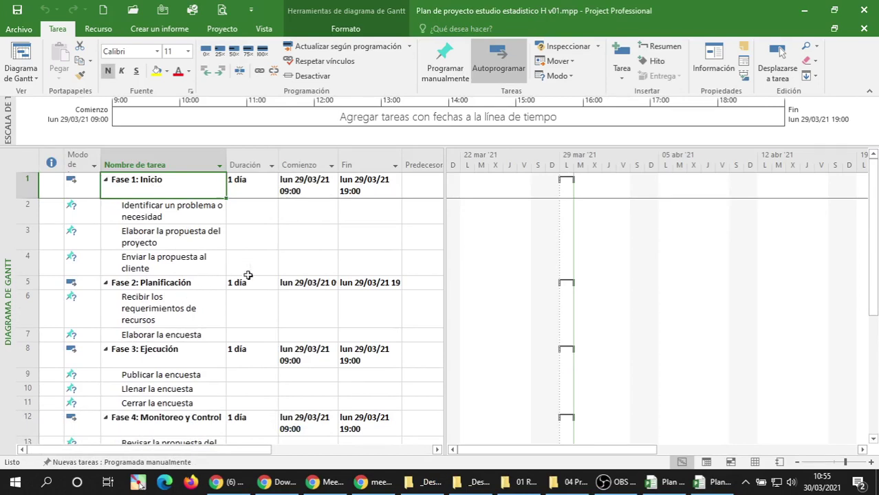
{"action": "left_click", "coordinate": [165, 238]}
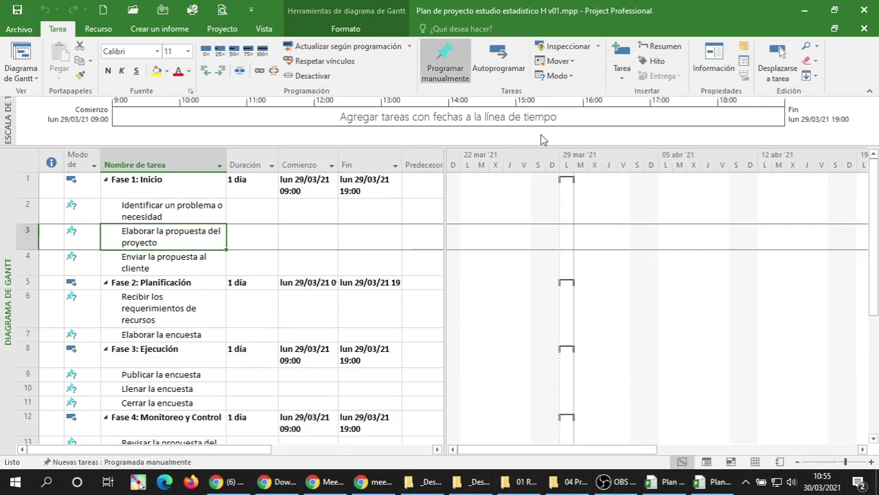
{"action": "left_click", "coordinate": [863, 10]}
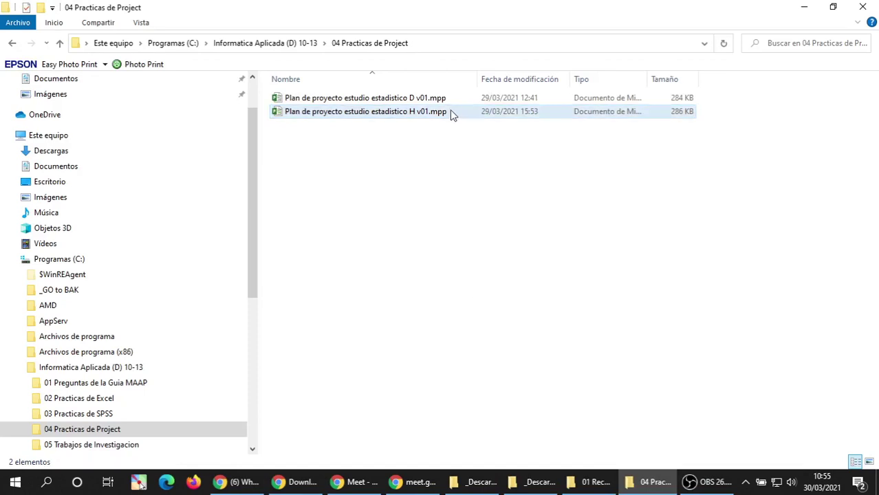
Rename the H plan file as Plan de proyecto estudio estadistico D v01s.mpp.
{"action": "left_click", "coordinate": [418, 100]}
{"action": "left_click", "coordinate": [418, 113]}
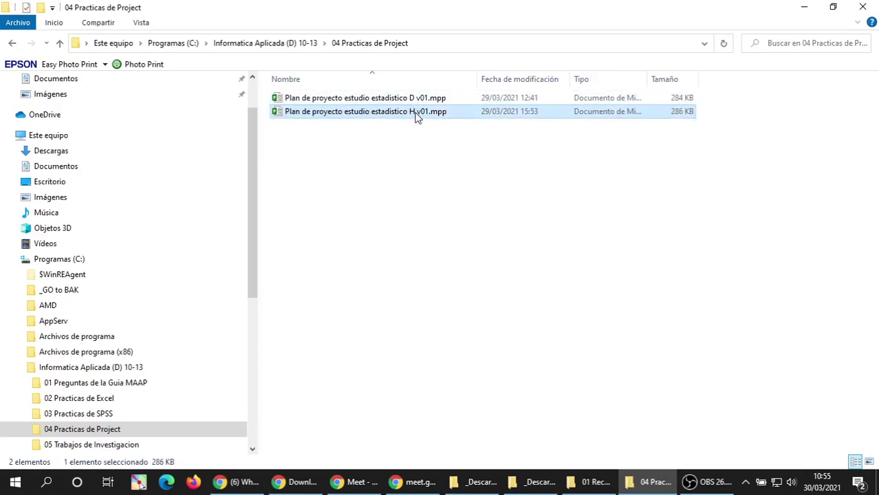
{"action": "left_click", "coordinate": [416, 115]}
{"action": "left_click", "coordinate": [414, 114]}
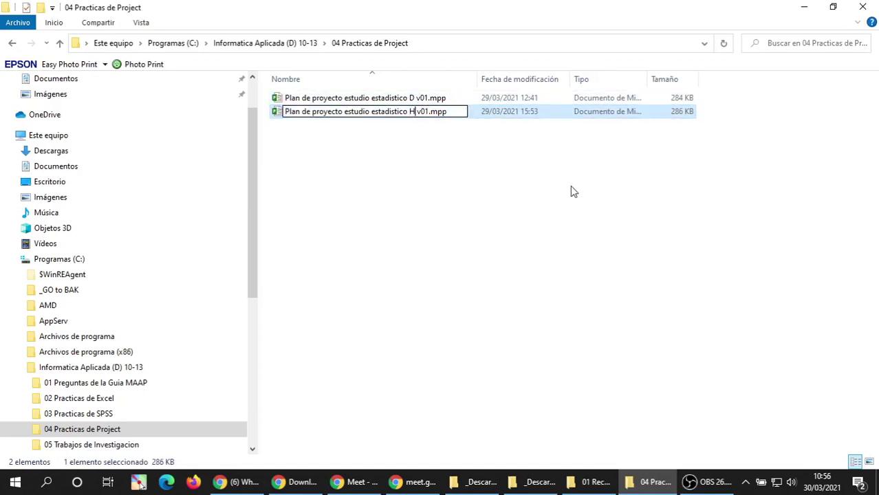
{"action": "key", "text": "BackSpace"}
{"action": "type", "text": "D v01s"}
{"action": "key", "text": "Return"}
Delete the older Plan de proyecto estudio estadistico D v01.mpp from the folder.
{"action": "left_click", "coordinate": [415, 98]}
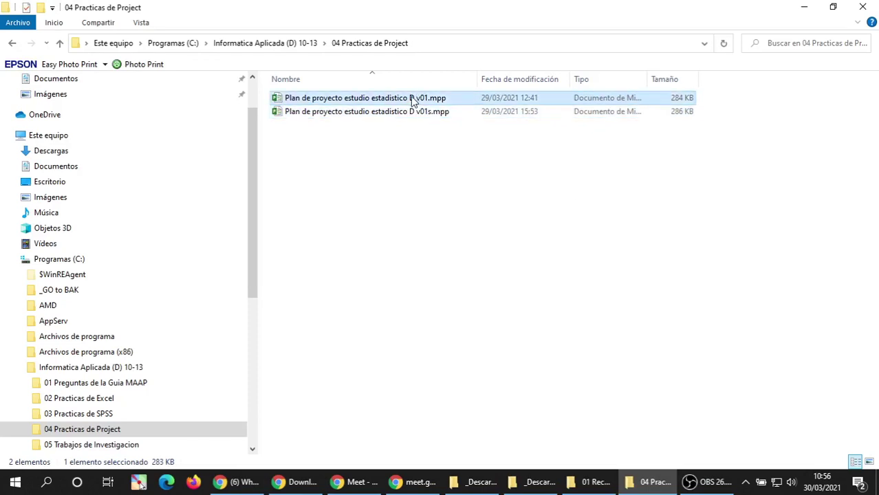
{"action": "key", "text": "Delete"}
{"action": "key", "text": "Return"}
Rename the remaining plan file as Plan de proyecto estudio estadistico D v01.mpp.
{"action": "left_click", "coordinate": [415, 99]}
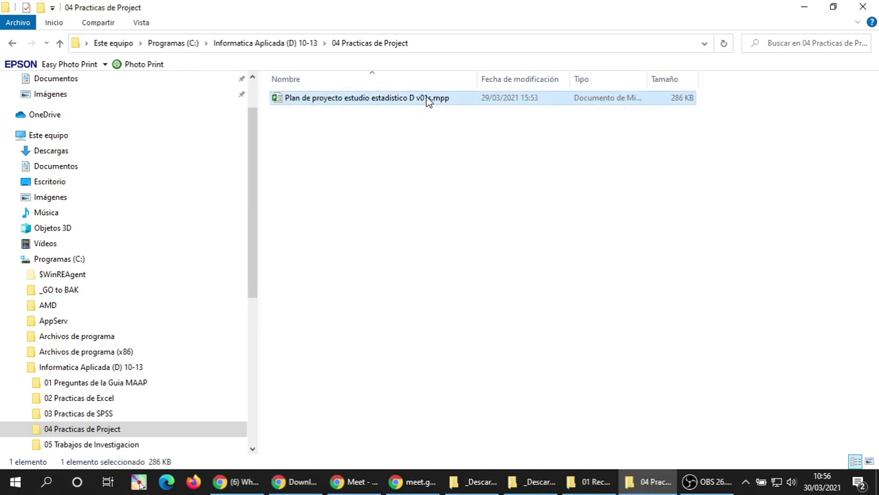
{"action": "key", "text": "F2"}
{"action": "key", "text": "Right"}
{"action": "key", "text": "BackSpace"}
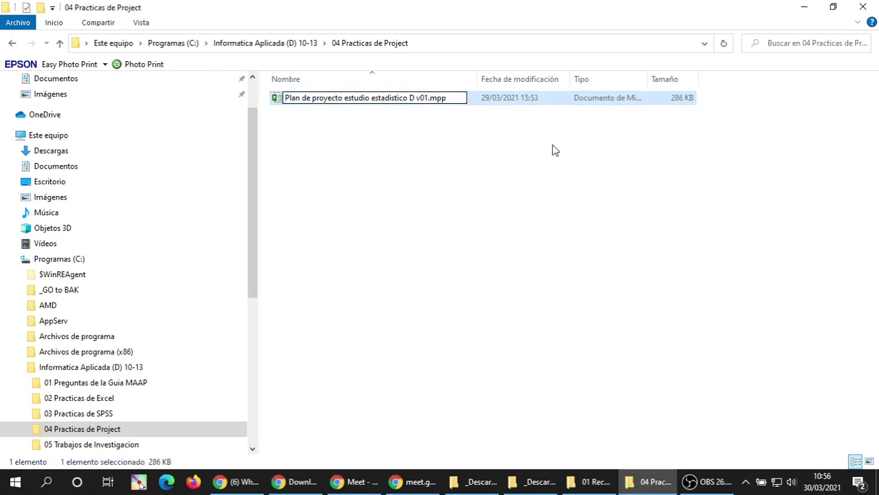
{"action": "key", "text": "Return"}
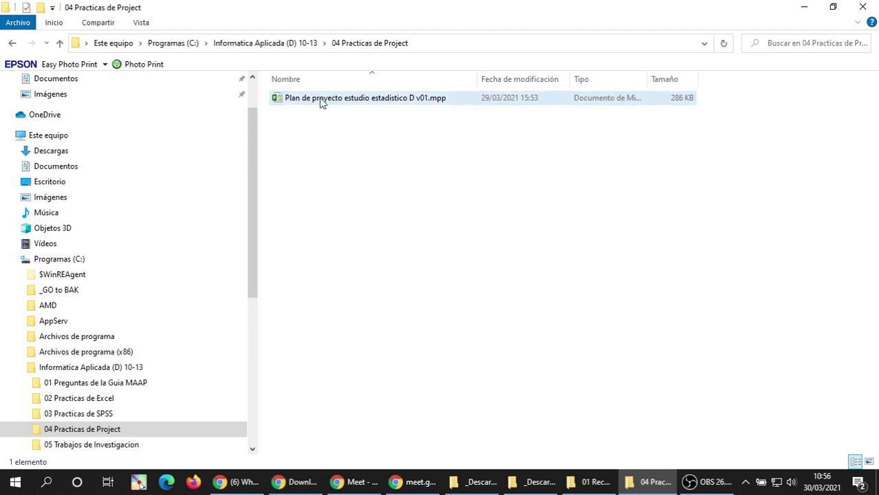
Duplicate the D v01 plan in the same folder and rename the copy as Plan de proyecto estudio estadistico D v02.mpp.
{"action": "key", "text": "ctrl+c"}
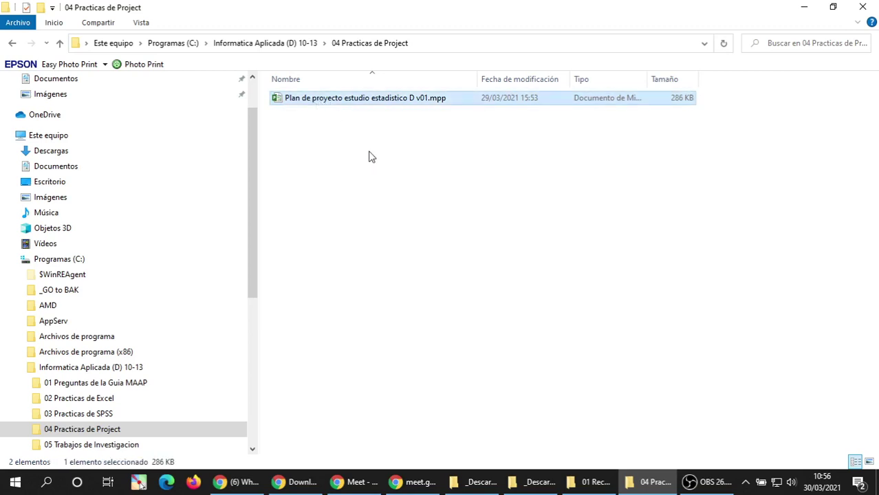
{"action": "key", "text": "ctrl+v"}
{"action": "left_click", "coordinate": [453, 98]}
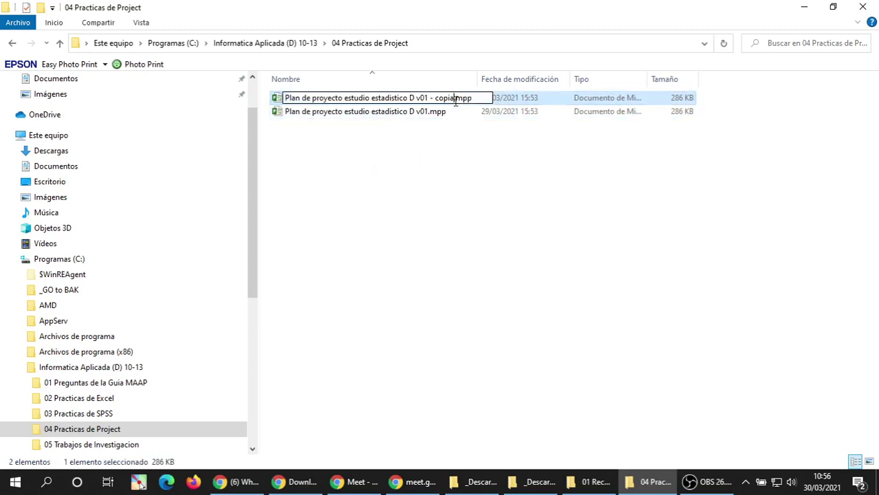
{"action": "key", "text": "BackSpace"}
{"action": "key", "text": "BackSpace"}
{"action": "key", "text": "BackSpace"}
{"action": "key", "text": "BackSpace"}
{"action": "key", "text": "BackSpace"}
{"action": "key", "text": "BackSpace"}
{"action": "key", "text": "BackSpace"}
{"action": "key", "text": "BackSpace"}
{"action": "key", "text": "BackSpace"}
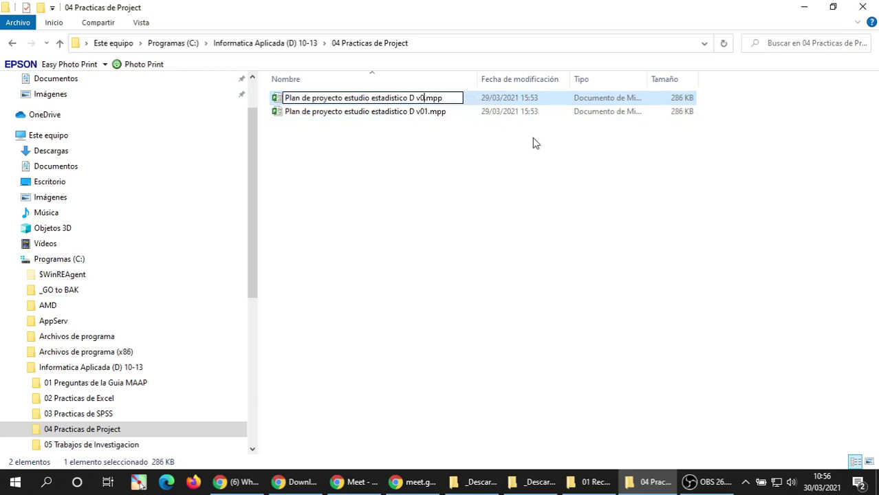
{"action": "type", "text": "2"}
{"action": "key", "text": "Return"}
{"action": "left_click", "coordinate": [415, 179]}
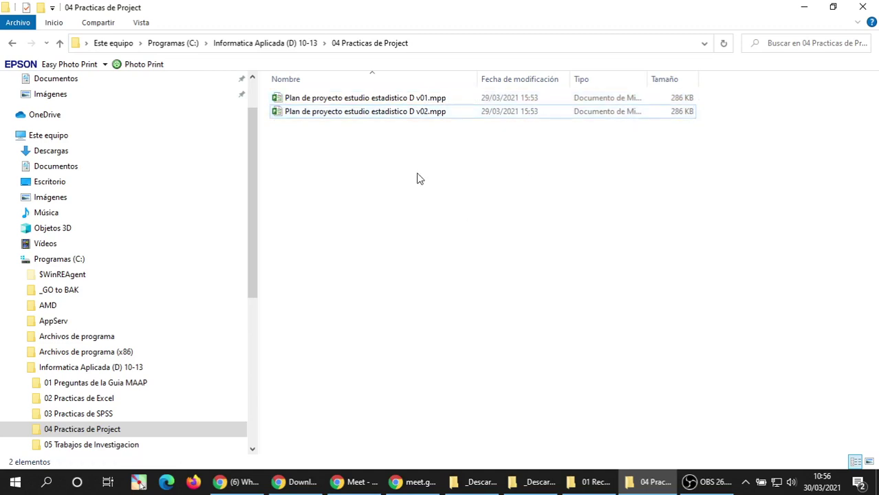
Open Plan de proyecto estudio estadistico D v02.mpp in Project.
{"action": "left_click", "coordinate": [357, 113]}
{"action": "left_click", "coordinate": [362, 104]}
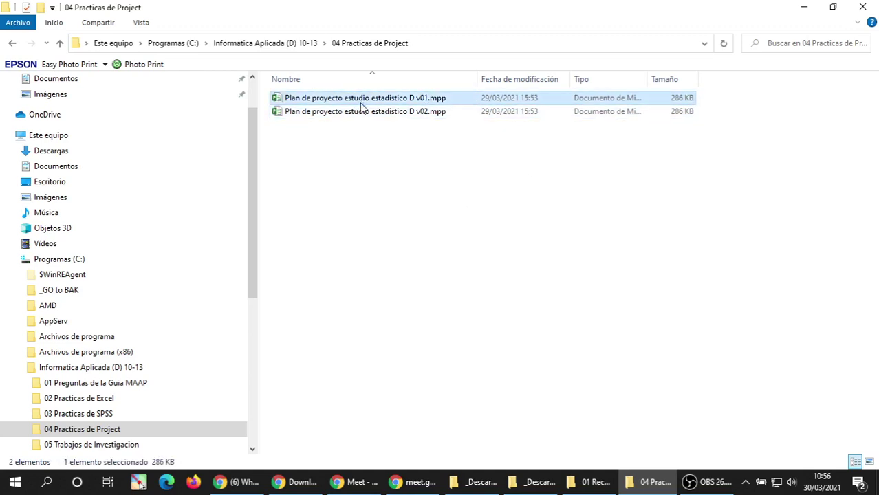
{"action": "left_click", "coordinate": [358, 113]}
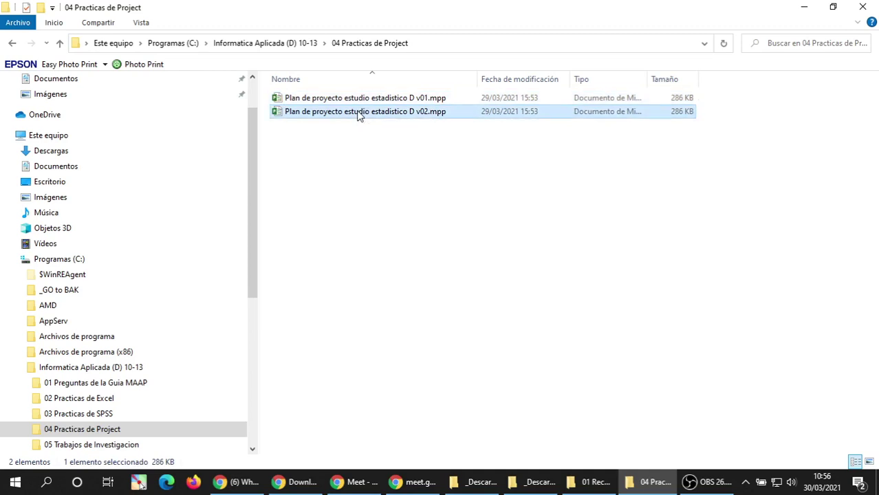
{"action": "double_click", "coordinate": [420, 112]}
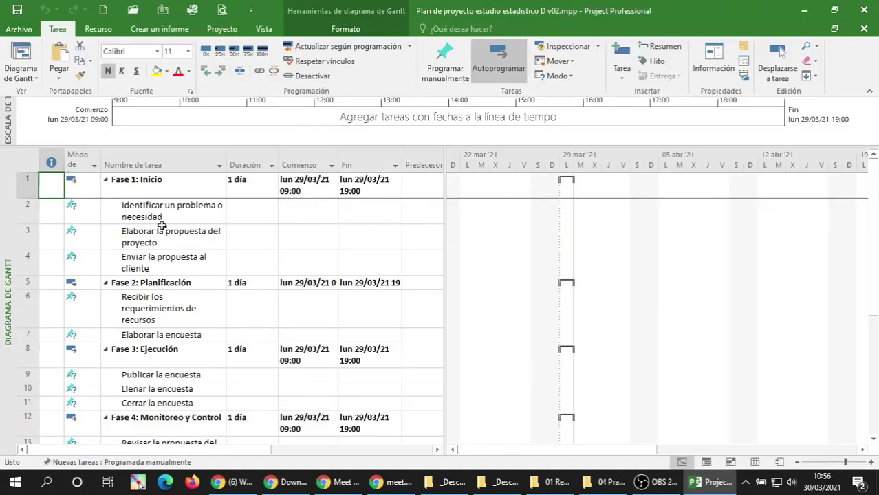
Go through the plan's phases from Fase 1: Inicio to Fase 4: Monitoreo y Control and slightly widen the Nombre de tarea column.
{"action": "left_click", "coordinate": [165, 188]}
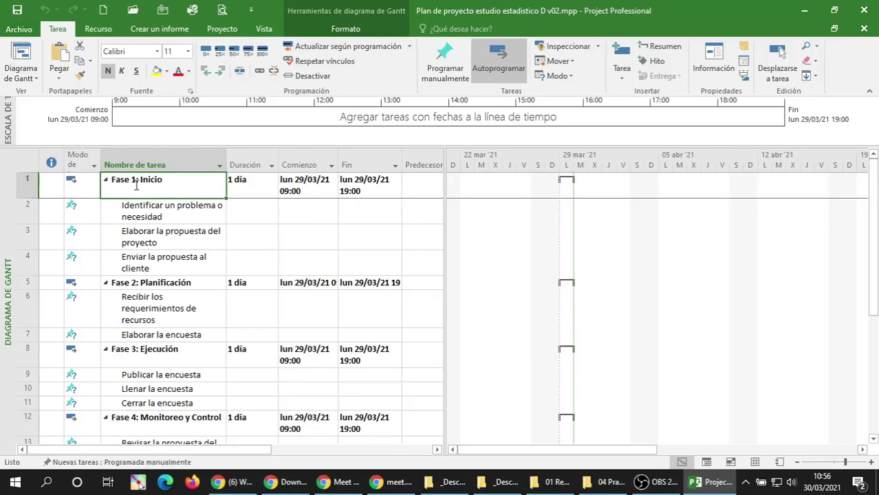
{"action": "scroll", "coordinate": [137, 185], "scroll_direction": "down", "scroll_amount": 1}
{"action": "left_click", "coordinate": [147, 206]}
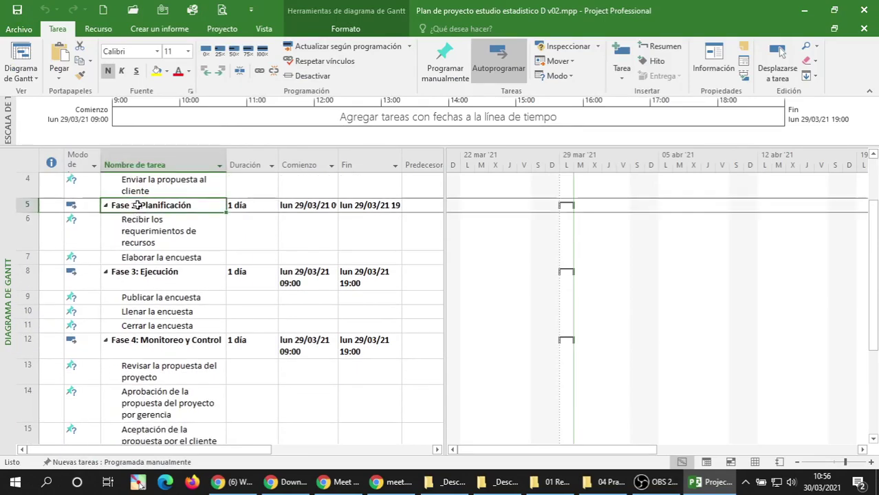
{"action": "left_click", "coordinate": [163, 282]}
{"action": "scroll", "coordinate": [158, 265], "scroll_direction": "down", "scroll_amount": 2}
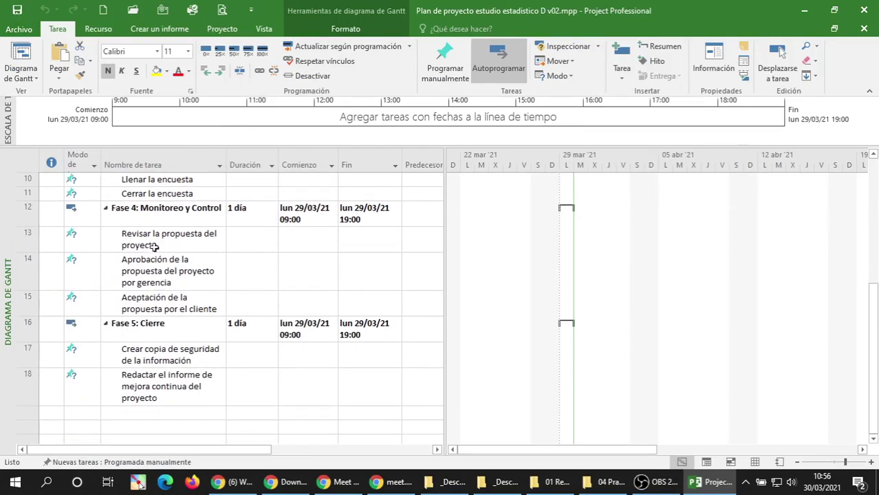
{"action": "left_click", "coordinate": [163, 210]}
{"action": "left_click_drag", "start_coordinate": [225, 160], "coordinate": [230, 160]}
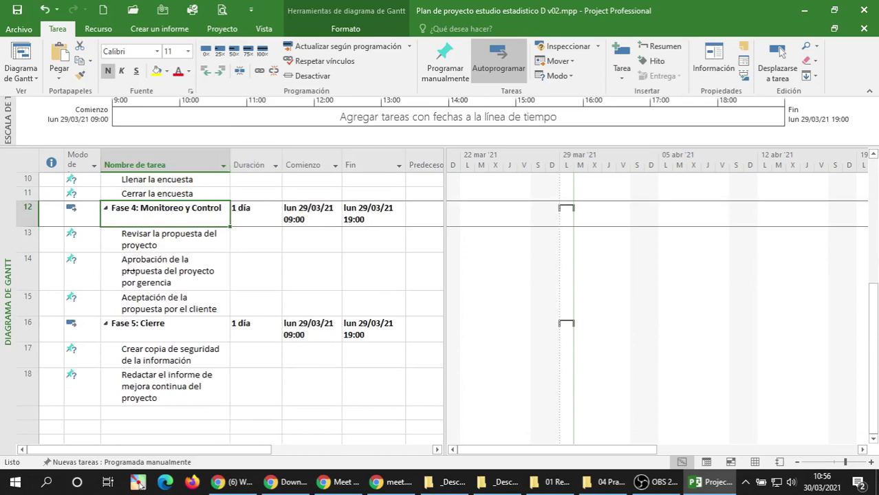
Examine the closing tasks under Fase 5: Cierre and revisit the Fase 1 to Fase 3 headings and the tasks under Fase 1: Inicio.
{"action": "left_click", "coordinate": [224, 335]}
{"action": "scroll", "coordinate": [179, 316], "scroll_direction": "down", "scroll_amount": 2}
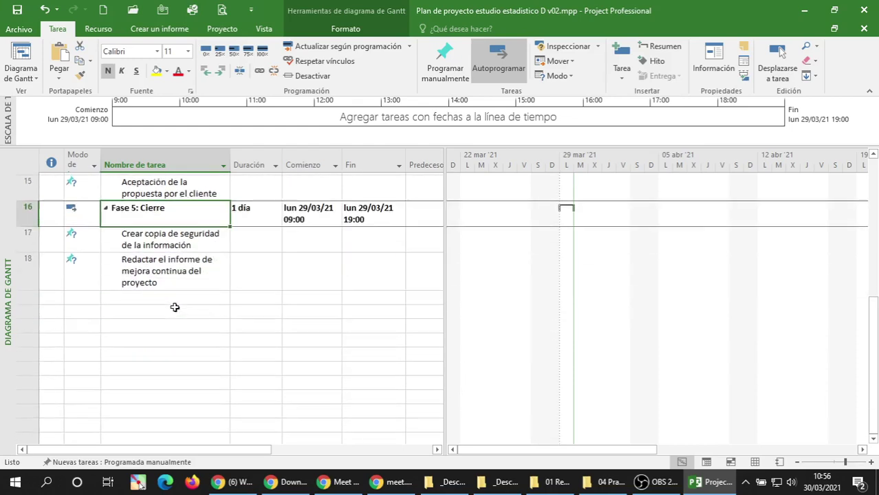
{"action": "left_click", "coordinate": [158, 281]}
{"action": "scroll", "coordinate": [160, 277], "scroll_direction": "up", "scroll_amount": 5}
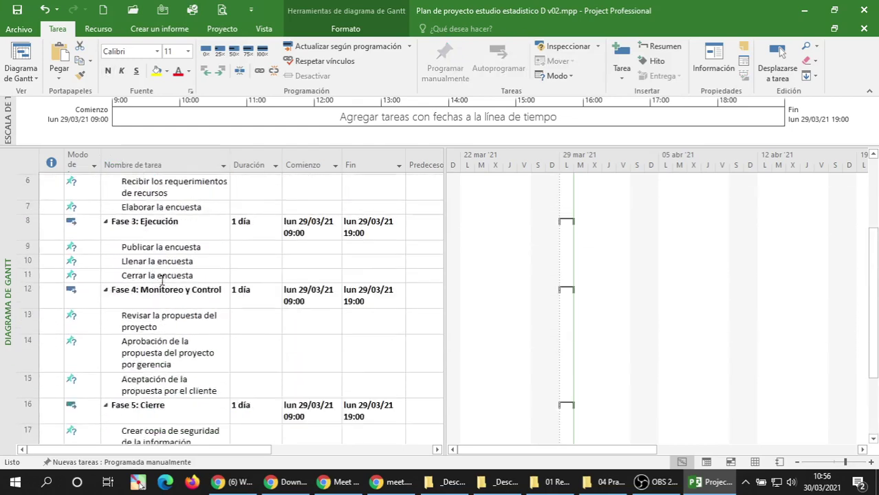
{"action": "left_click", "coordinate": [135, 184]}
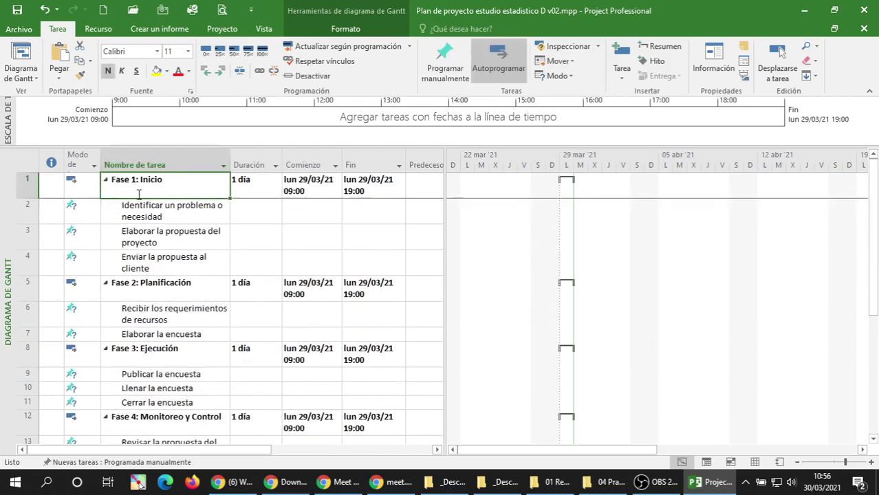
{"action": "left_click", "coordinate": [165, 284]}
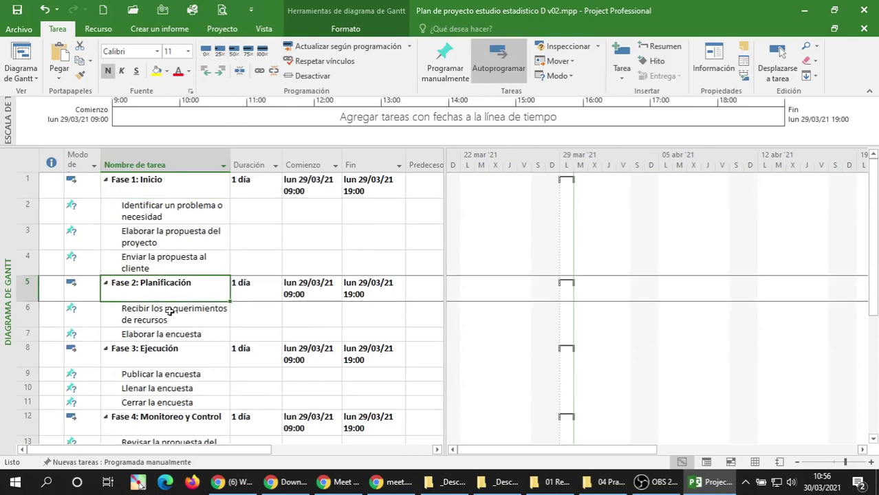
{"action": "scroll", "coordinate": [160, 328], "scroll_direction": "down", "scroll_amount": 1}
{"action": "left_click", "coordinate": [161, 276]}
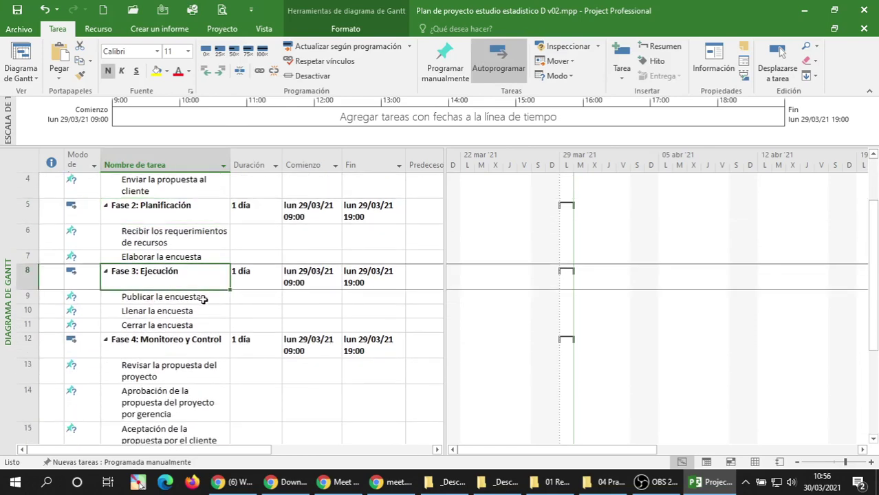
{"action": "scroll", "coordinate": [166, 273], "scroll_direction": "up", "scroll_amount": 1}
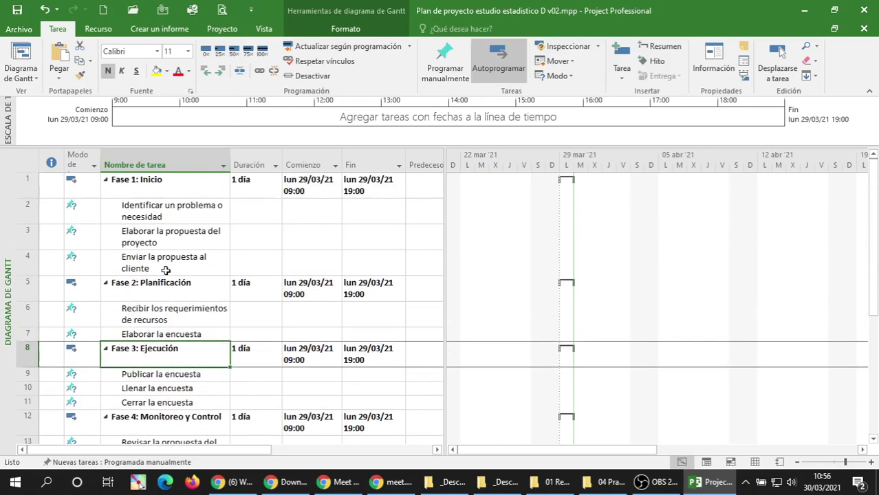
{"action": "left_click", "coordinate": [158, 244]}
{"action": "left_click", "coordinate": [159, 215]}
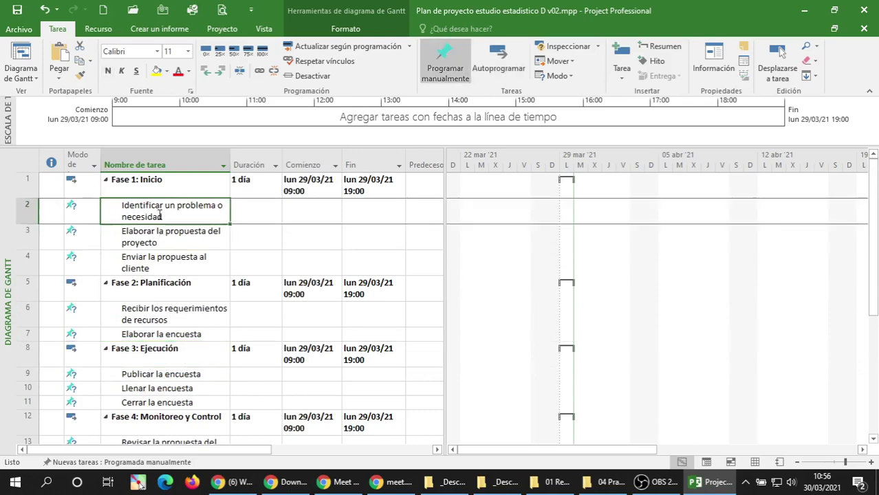
{"action": "left_click", "coordinate": [151, 177]}
{"action": "scroll", "coordinate": [168, 233], "scroll_direction": "down", "scroll_amount": 5}
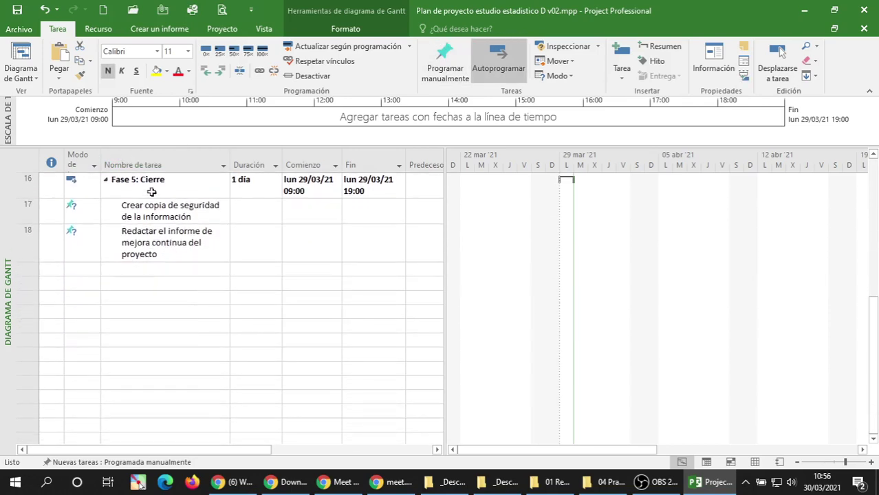
{"action": "left_click", "coordinate": [152, 190]}
{"action": "scroll", "coordinate": [182, 313], "scroll_direction": "up", "scroll_amount": 5}
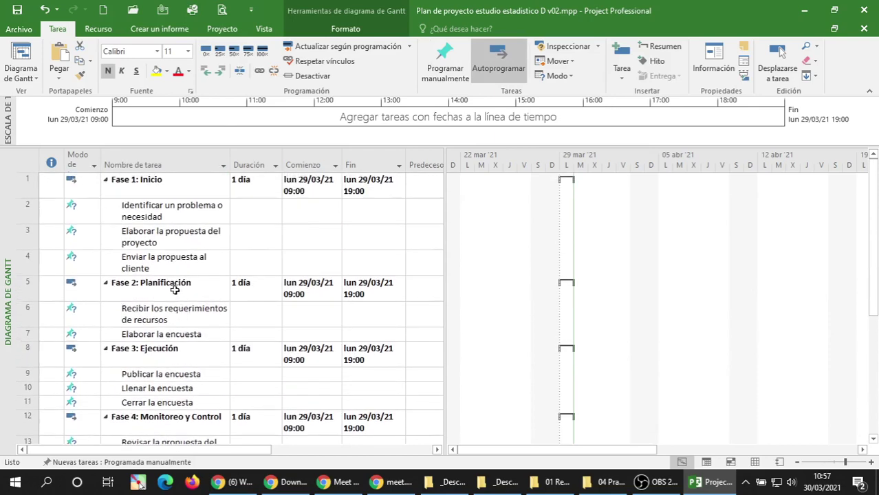
{"action": "left_click", "coordinate": [158, 246]}
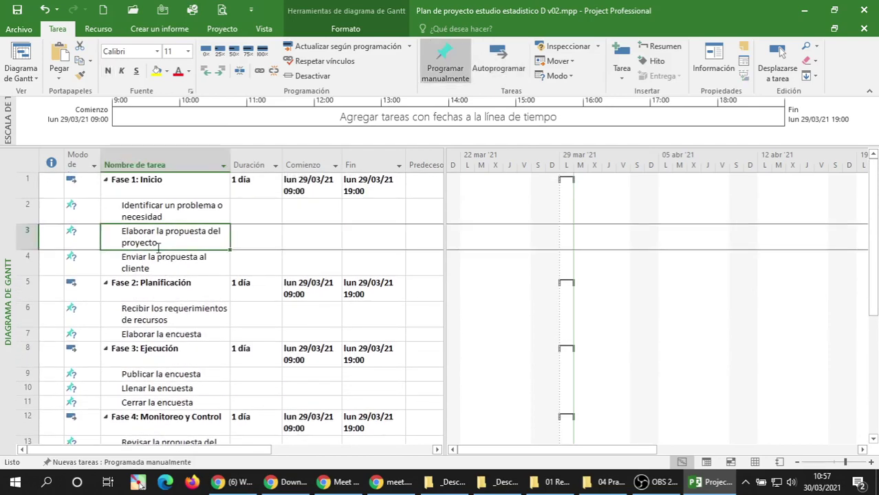
Switch to the _Descargas File Explorer window and open D:\UTEPSA\01 Informatica Aplicada (D - H) v11\02 Contenido de la Materia PRESENCIAL.
{"action": "left_click", "coordinate": [605, 482]}
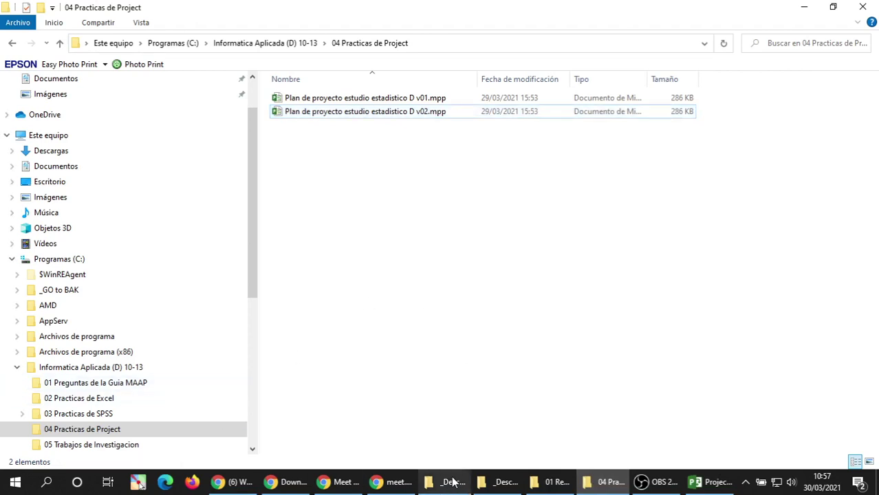
{"action": "left_click", "coordinate": [454, 430]}
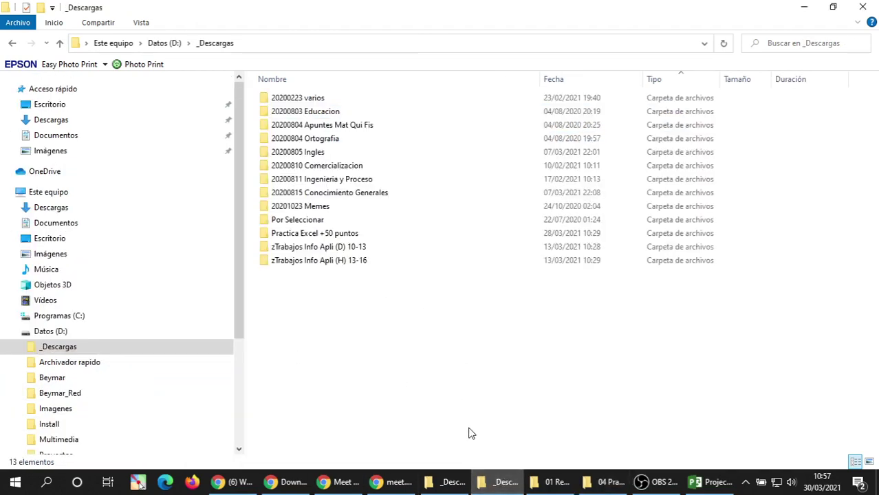
{"action": "left_click", "coordinate": [51, 333]}
{"action": "double_click", "coordinate": [289, 222]}
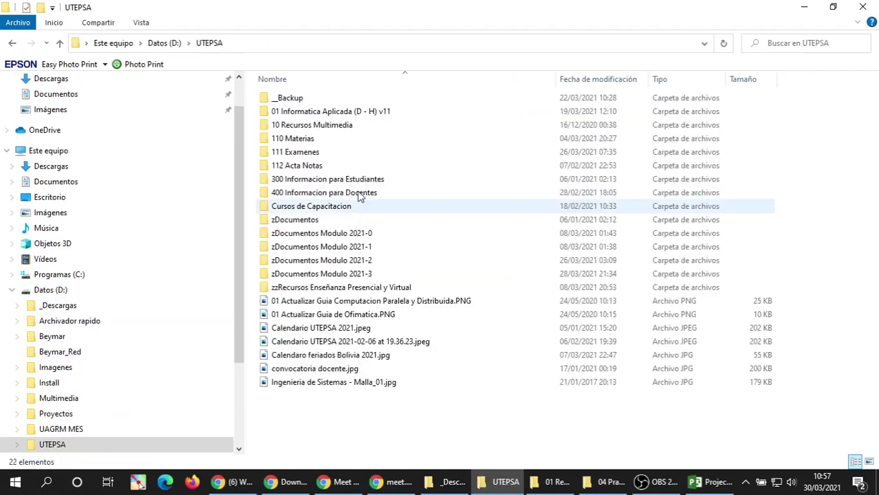
{"action": "double_click", "coordinate": [320, 111]}
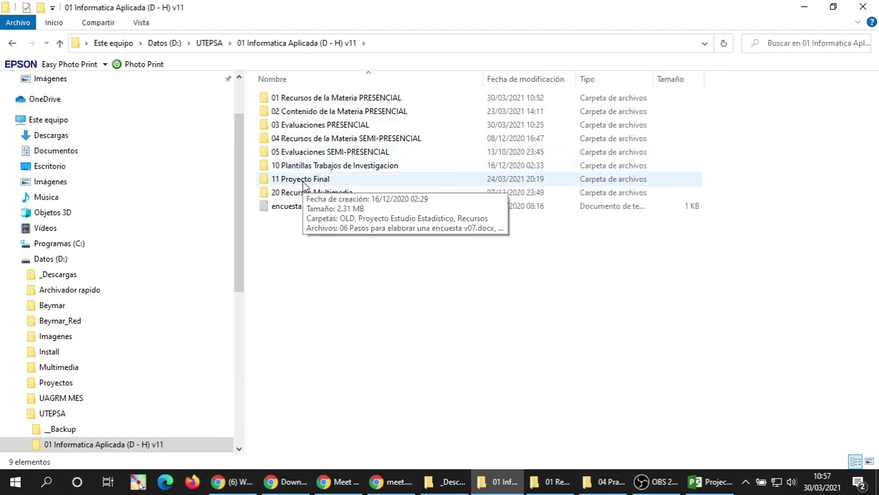
{"action": "left_click", "coordinate": [321, 128]}
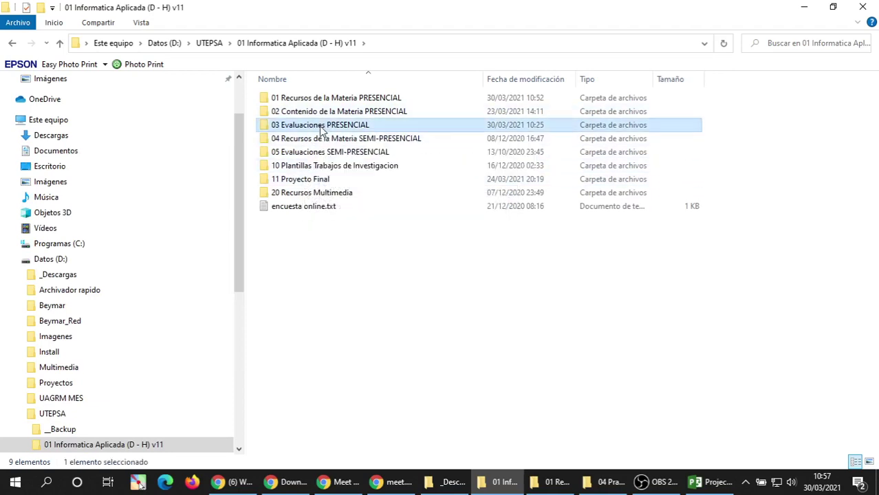
{"action": "double_click", "coordinate": [286, 110]}
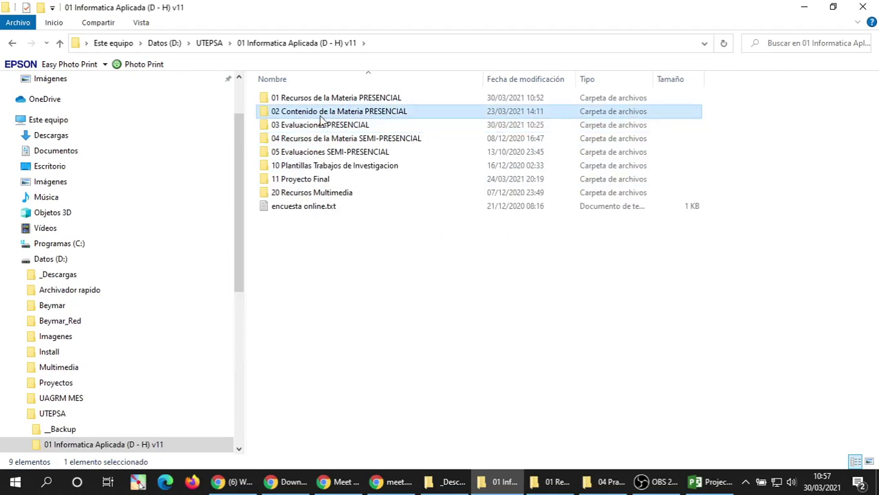
Open the Unidad 3 Project folder and view its Recursos Project and Practicas 2020-2-3 subfolders.
{"action": "left_click", "coordinate": [290, 180]}
{"action": "double_click", "coordinate": [290, 182]}
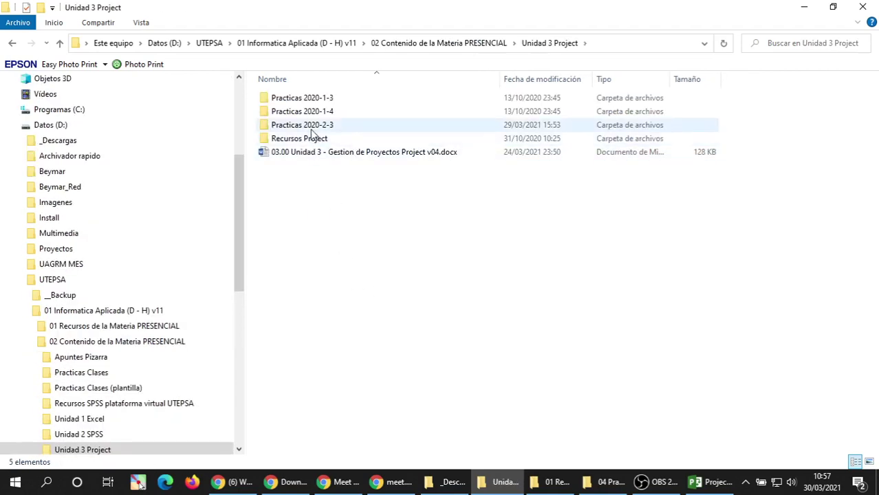
{"action": "double_click", "coordinate": [278, 141]}
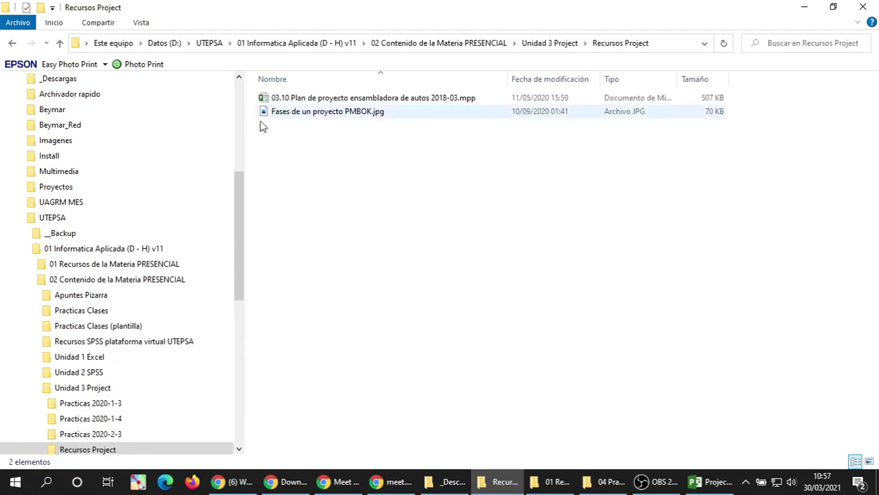
{"action": "scroll", "coordinate": [229, 240], "scroll_direction": "down", "scroll_amount": 4}
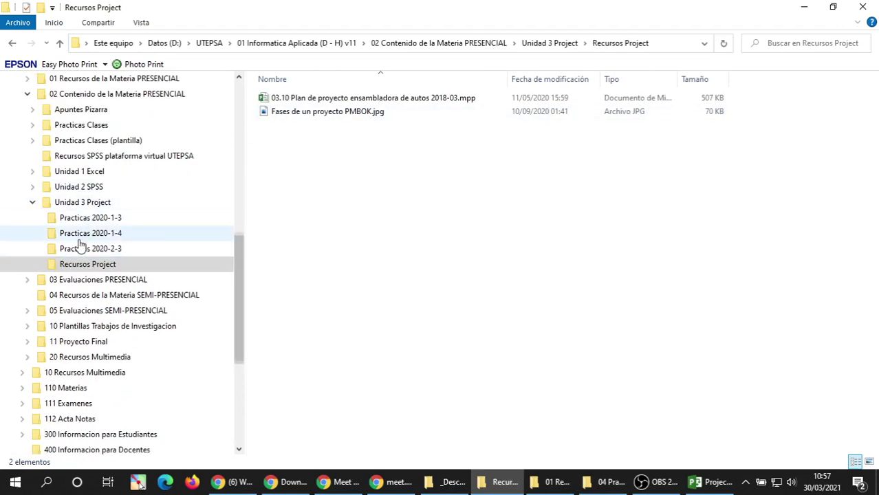
{"action": "left_click", "coordinate": [77, 249]}
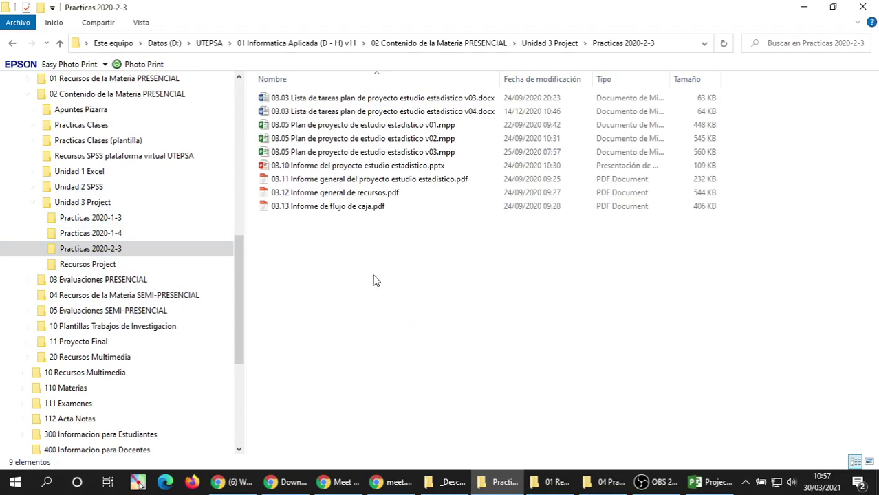
{"action": "mouse_move", "coordinate": [452, 484]}
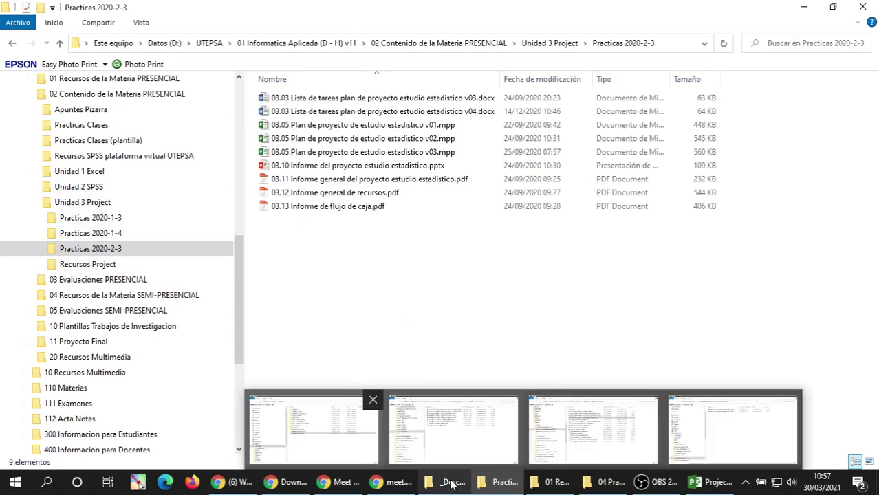
{"action": "mouse_move", "coordinate": [399, 483]}
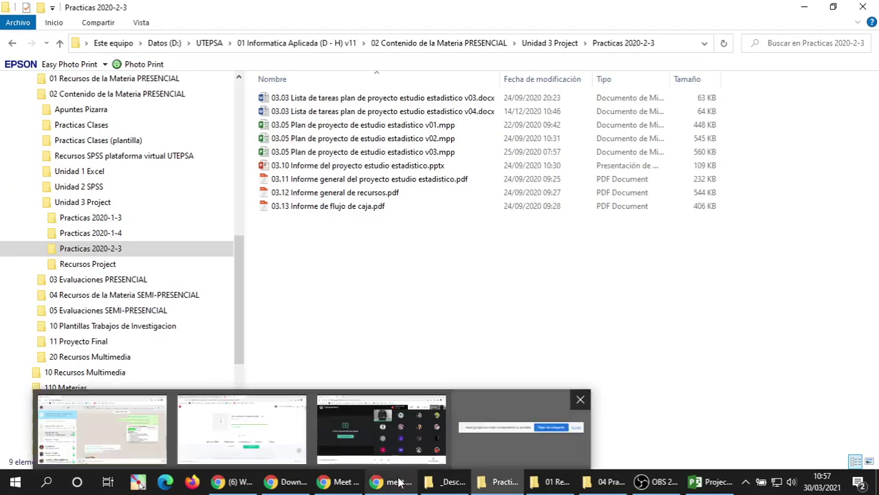
Locate the folder 04 Practicas de Project and select the file Plan de proyecto estudio estadistico D v02.mpp.
{"action": "left_click", "coordinate": [474, 448]}
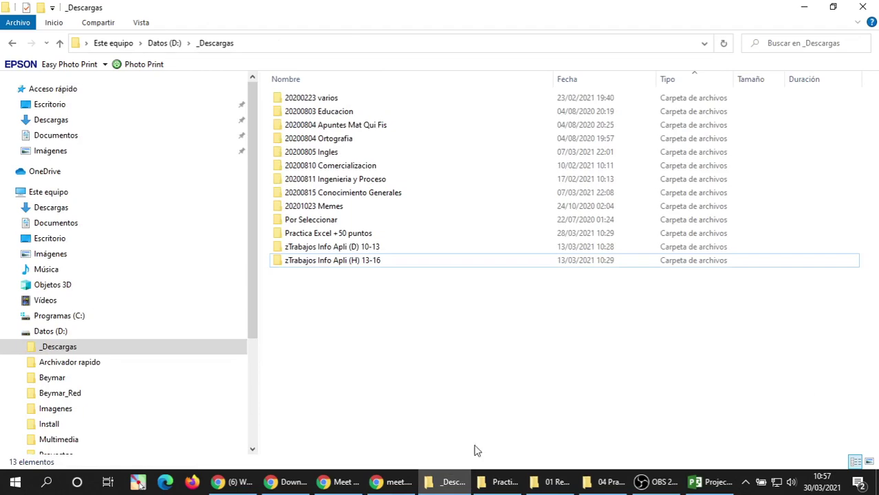
{"action": "left_click", "coordinate": [509, 484]}
{"action": "left_click", "coordinate": [554, 483]}
{"action": "left_click", "coordinate": [605, 483]}
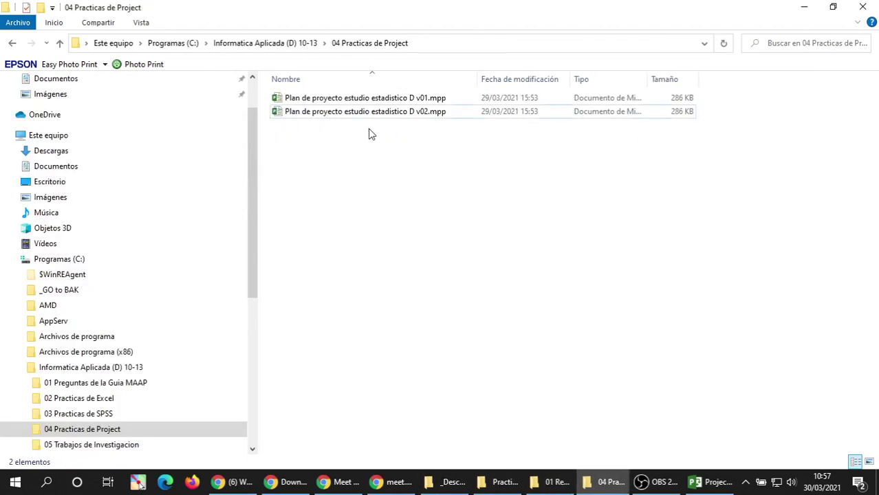
{"action": "left_click", "coordinate": [365, 113]}
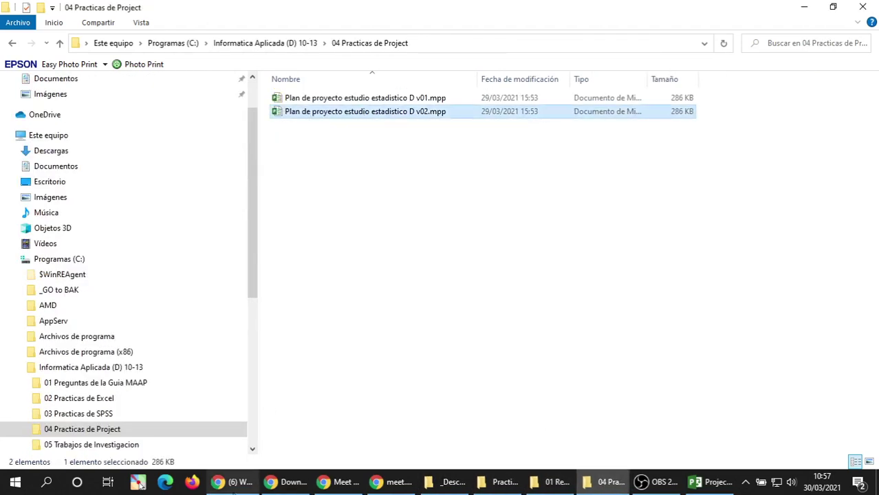
Switch to WhatsApp Web and send Plan de proyecto estudio estadistico D v02.mpp from its folder to the Info Apli 10-13 (D) group.
{"action": "left_click", "coordinate": [234, 482]}
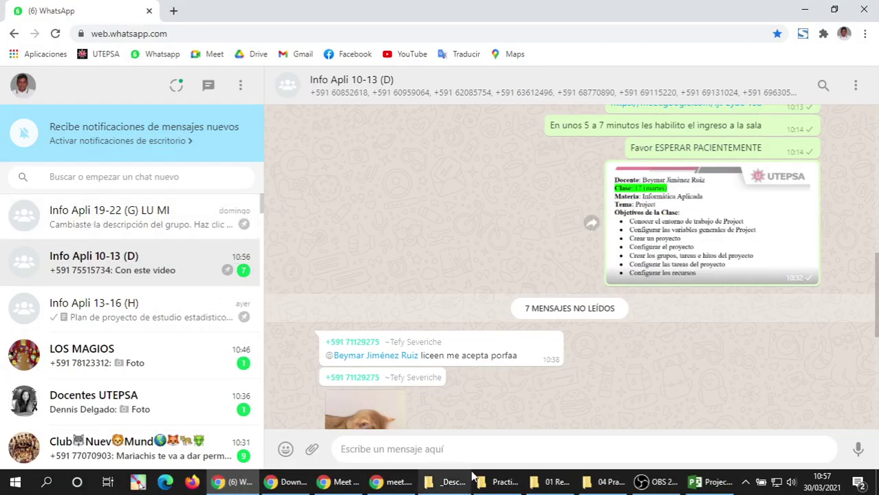
{"action": "mouse_move", "coordinate": [587, 487]}
{"action": "left_click", "coordinate": [593, 430]}
{"action": "left_click_drag", "start_coordinate": [365, 111], "coordinate": [478, 264]}
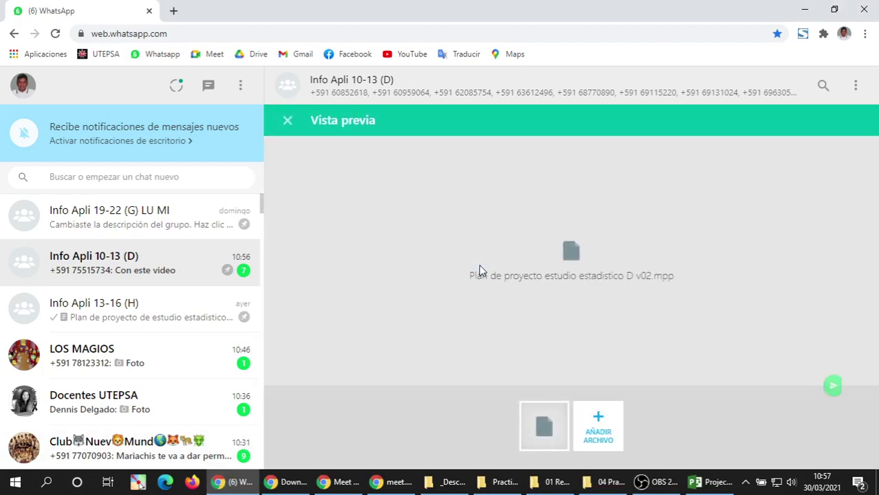
{"action": "left_click", "coordinate": [832, 386]}
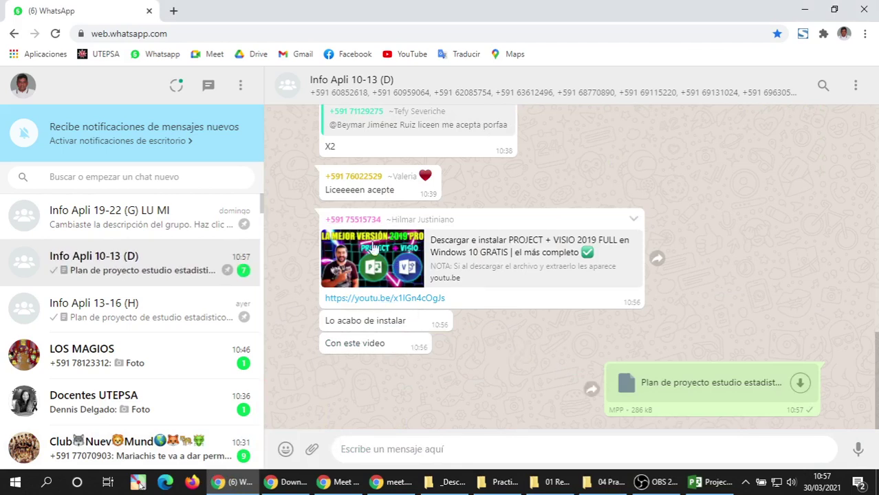
{"action": "scroll", "coordinate": [405, 248], "scroll_direction": "up", "scroll_amount": 1}
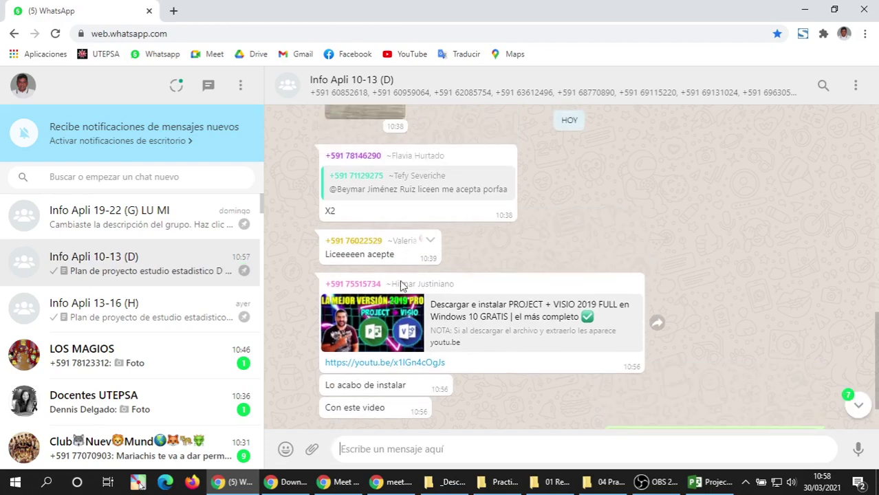
{"action": "scroll", "coordinate": [501, 380], "scroll_direction": "down", "scroll_amount": 1}
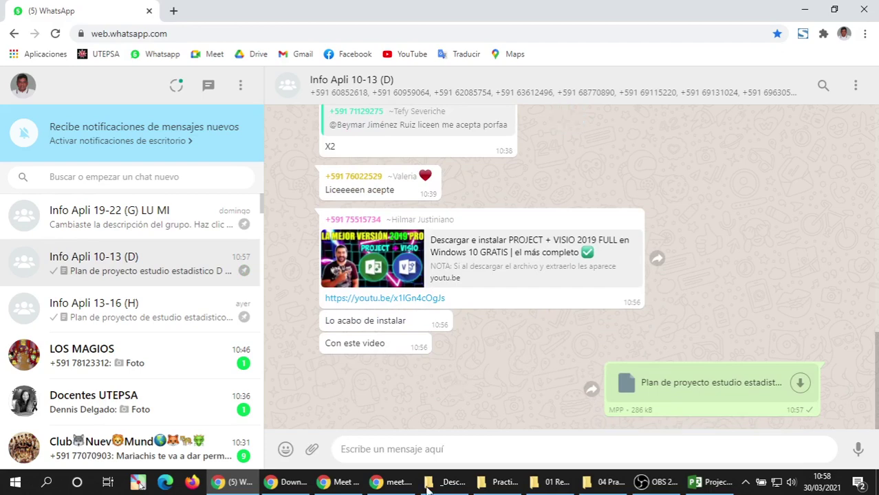
Switch to the Google Meet call and admit the participant waiting to join.
{"action": "left_click", "coordinate": [330, 484]}
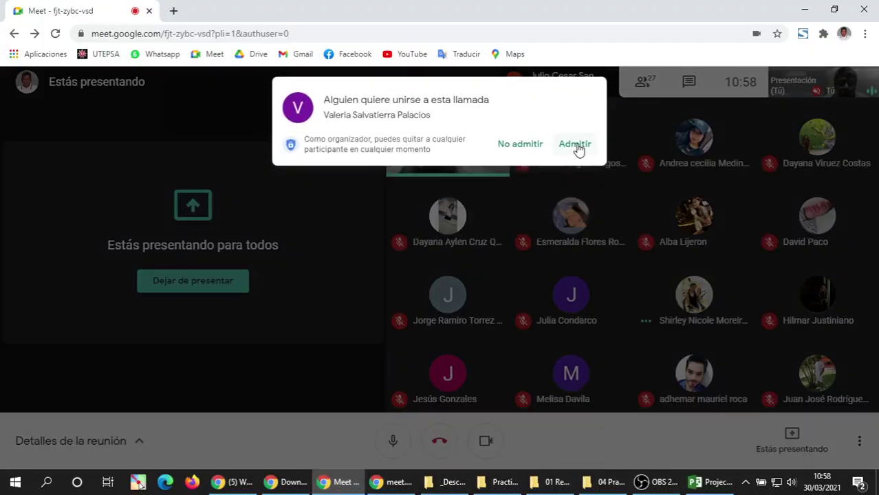
{"action": "left_click", "coordinate": [577, 148]}
Close the MEGA download and INSTALADORES pages in the browser and open Tema 3 Microsoft Project of the course.
{"action": "left_click", "coordinate": [285, 482]}
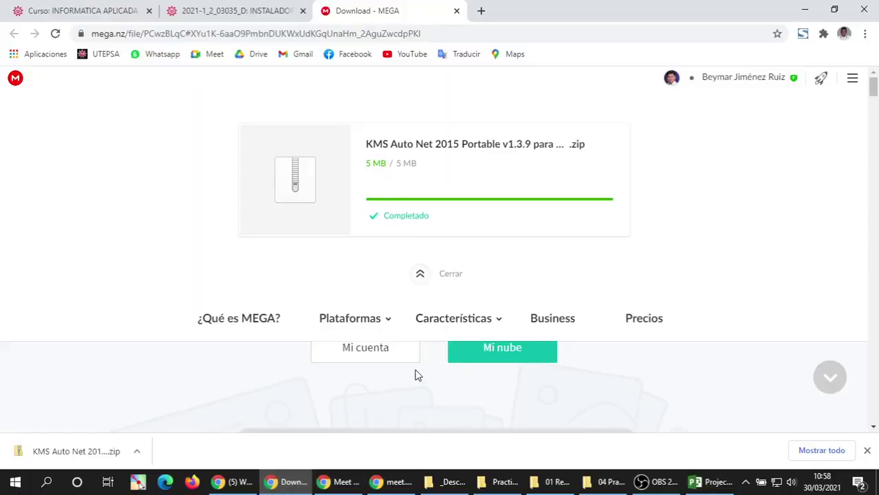
{"action": "left_click", "coordinate": [457, 11]}
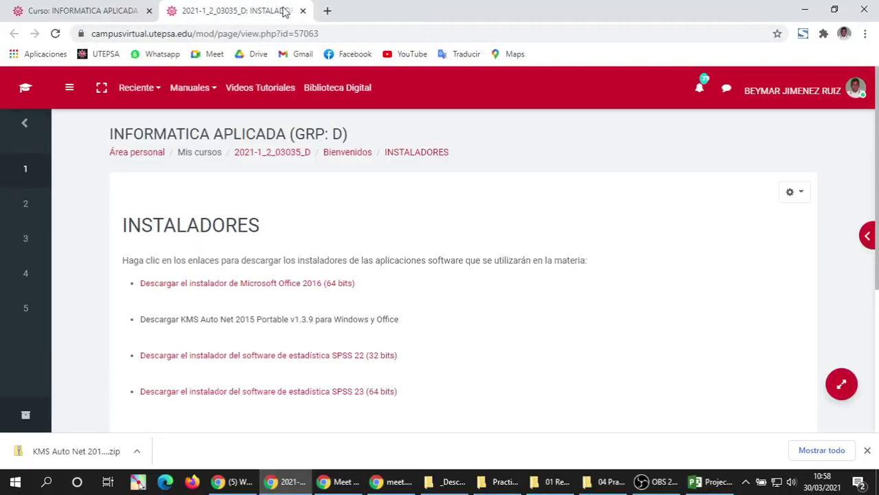
{"action": "left_click", "coordinate": [302, 12]}
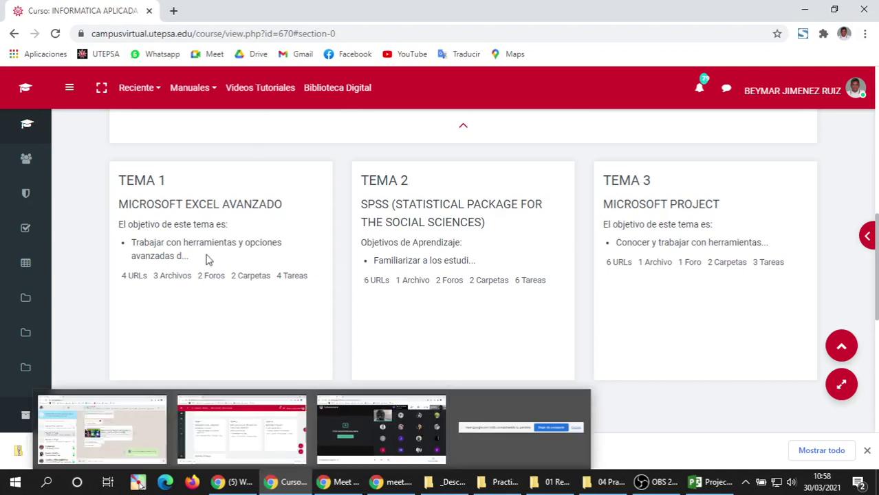
{"action": "left_click", "coordinate": [623, 187]}
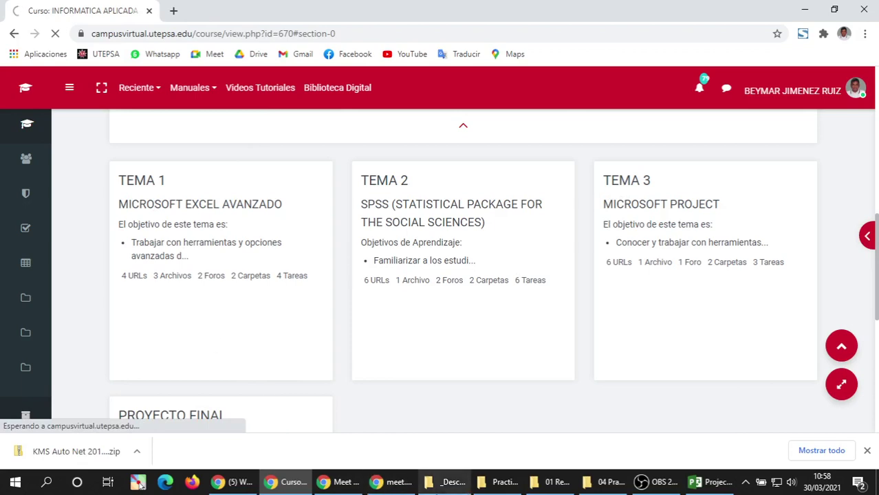
Switch to Microsoft Project with the plan Plan de proyecto estudio estadistico D v02.mpp.
{"action": "left_click", "coordinate": [448, 482]}
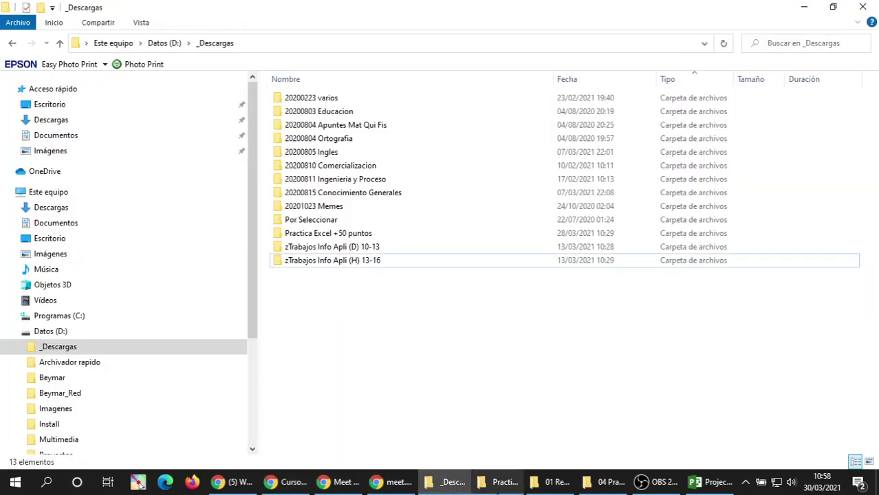
{"action": "left_click", "coordinate": [481, 485]}
{"action": "left_click_drag", "start_coordinate": [682, 486], "coordinate": [657, 483]}
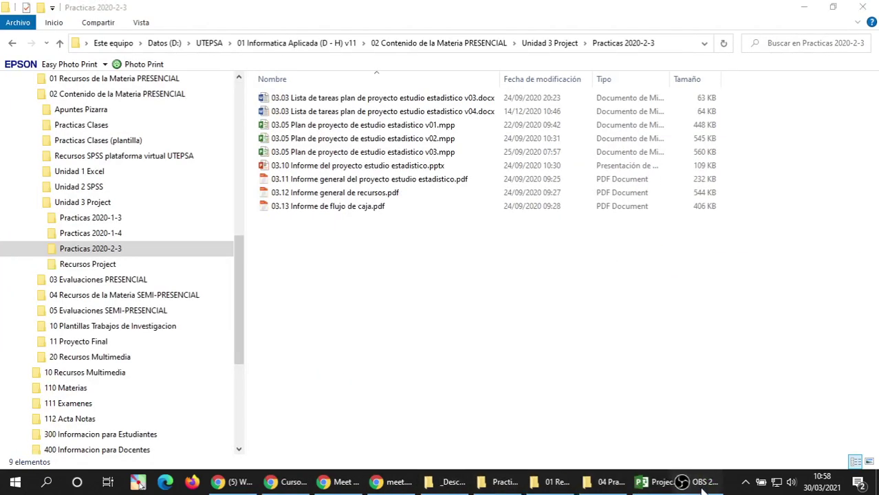
{"action": "left_click", "coordinate": [657, 482]}
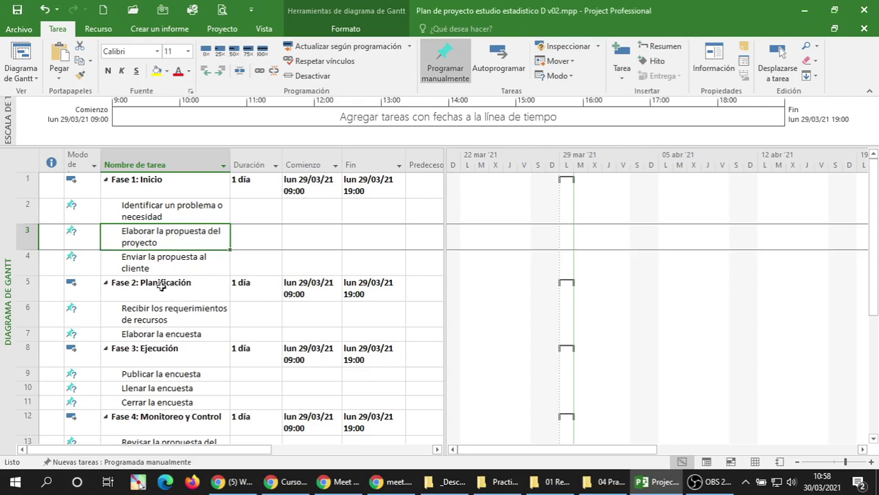
Fill the Fase 1: Inicio task name cell with a bright cyan background from the standard color palette.
{"action": "left_click", "coordinate": [141, 186]}
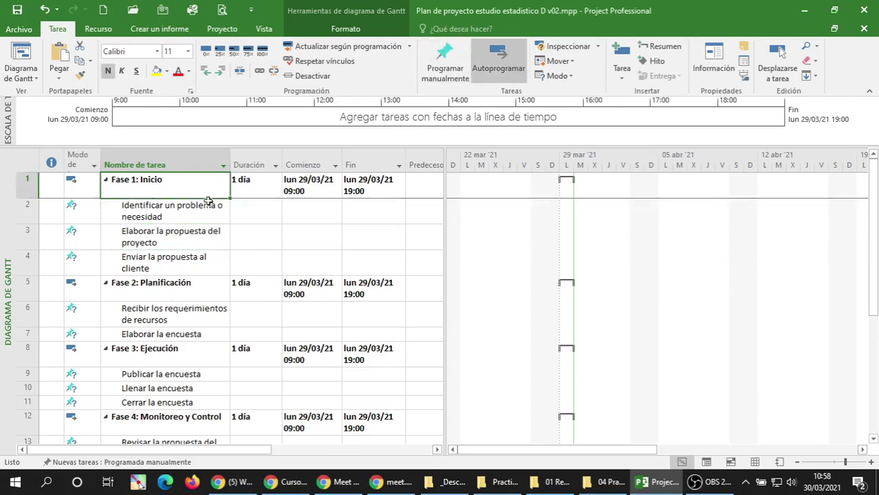
{"action": "left_click", "coordinate": [167, 70]}
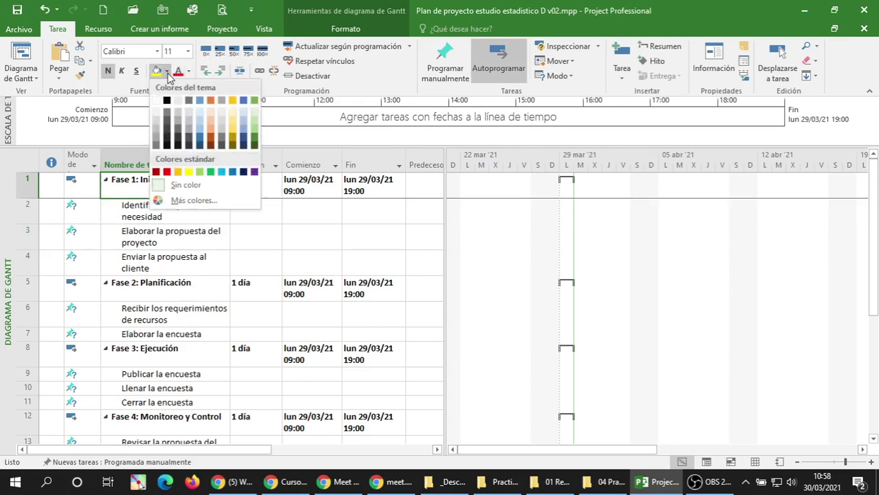
{"action": "left_click", "coordinate": [186, 201]}
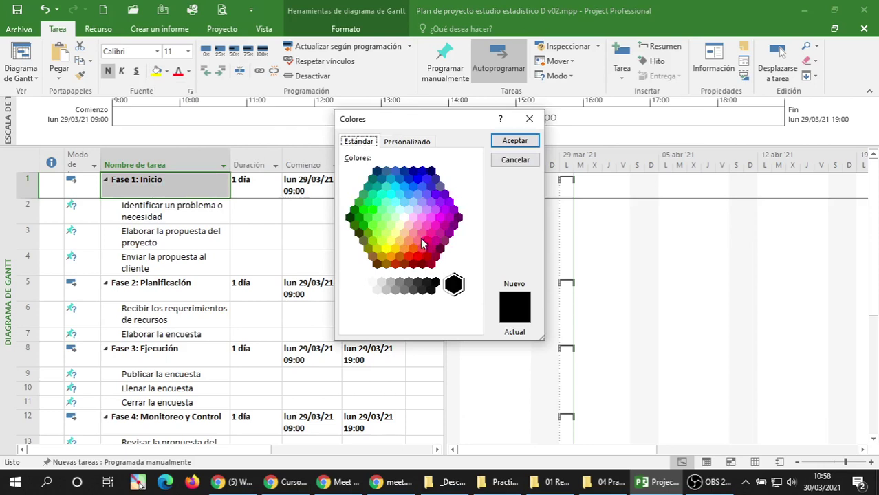
{"action": "left_click", "coordinate": [395, 234]}
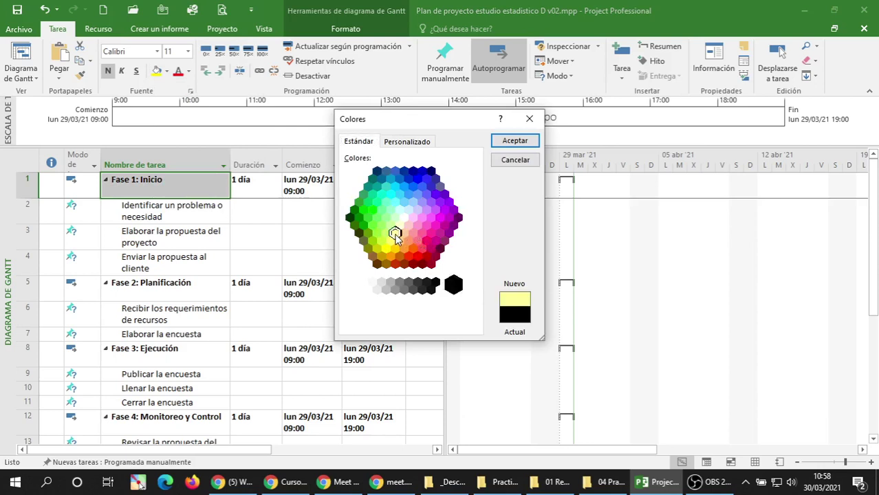
{"action": "left_click", "coordinate": [386, 218]}
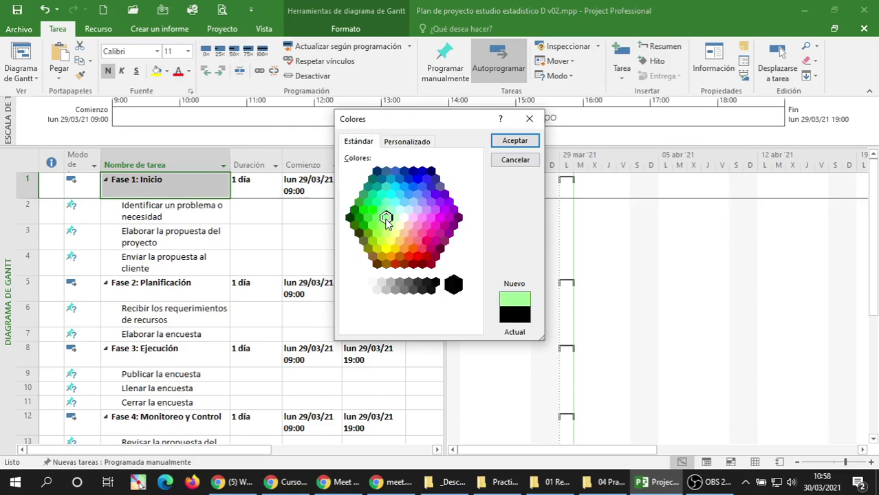
{"action": "left_click", "coordinate": [412, 219]}
{"action": "left_click", "coordinate": [409, 226]}
{"action": "left_click", "coordinate": [421, 219]}
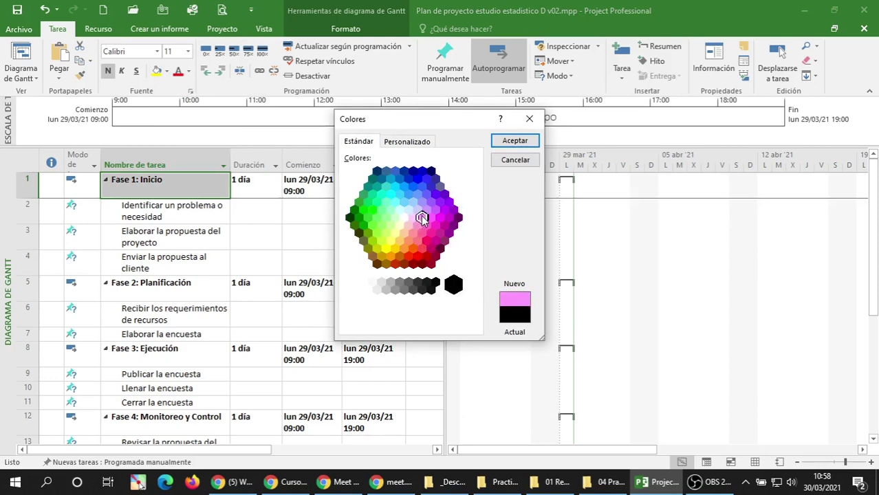
{"action": "left_click", "coordinate": [390, 194]}
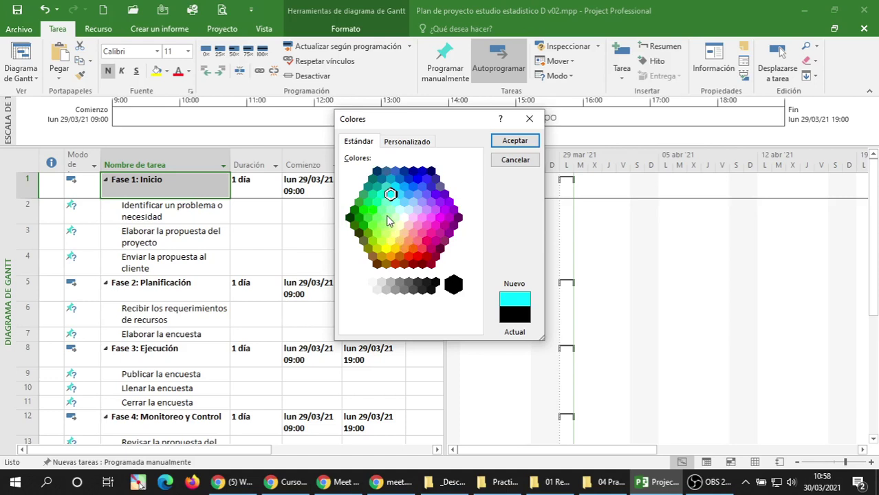
{"action": "left_click", "coordinate": [514, 141]}
{"action": "left_click", "coordinate": [143, 283]}
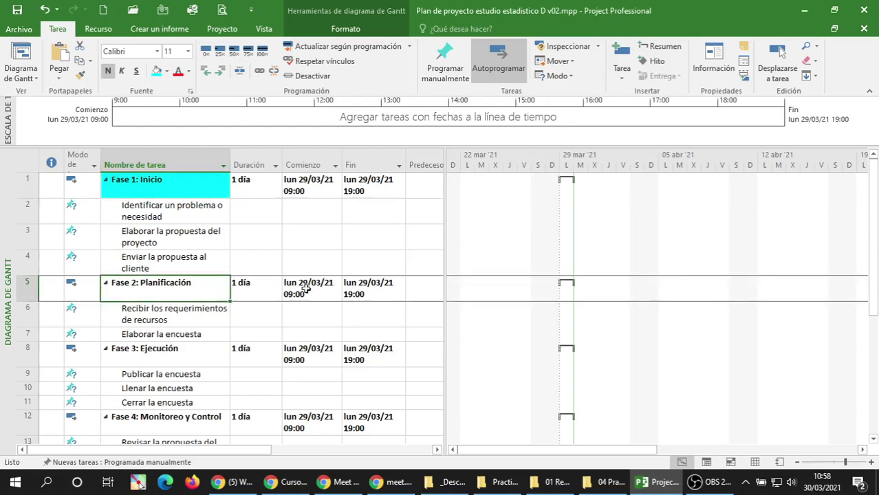
Set the background of the Fase 1: Inicio task name cell to a lighter cyan from the standard color palette.
{"action": "left_click", "coordinate": [168, 196]}
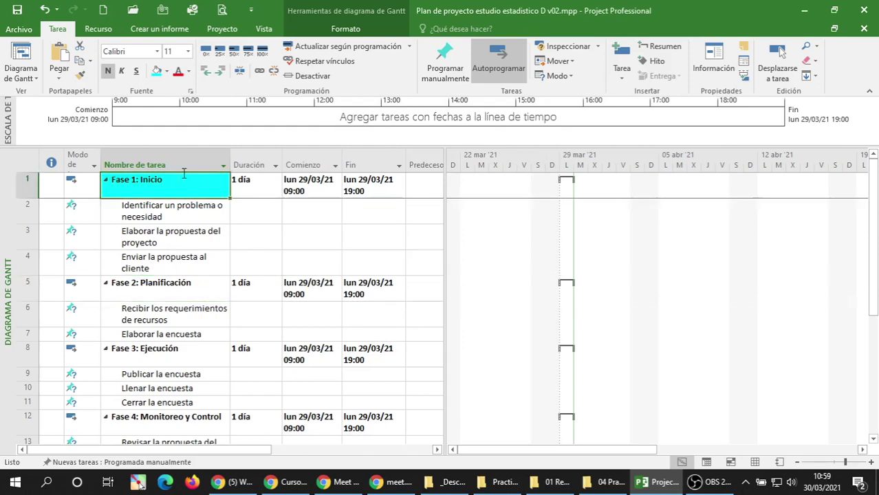
{"action": "left_click", "coordinate": [167, 71]}
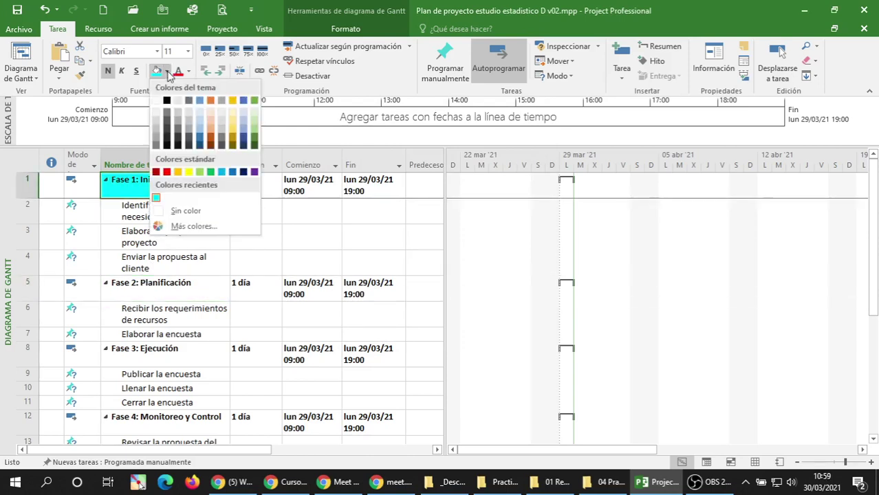
{"action": "left_click", "coordinate": [184, 227]}
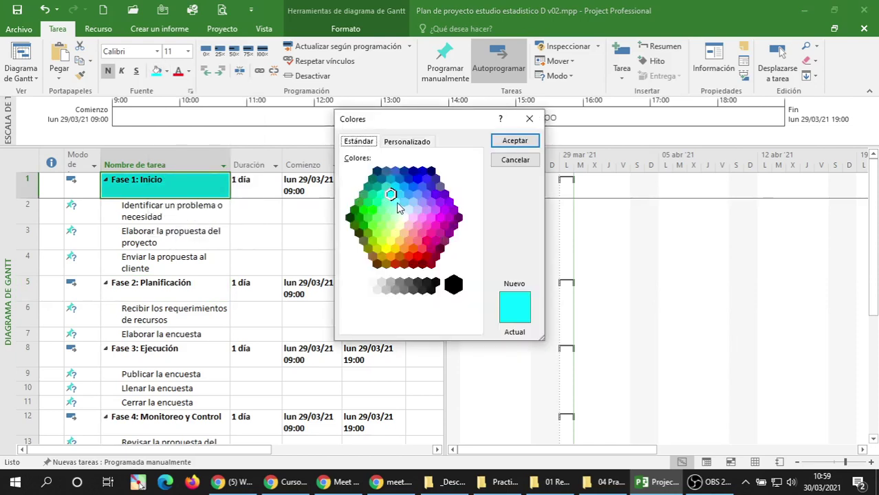
{"action": "left_click", "coordinate": [396, 203]}
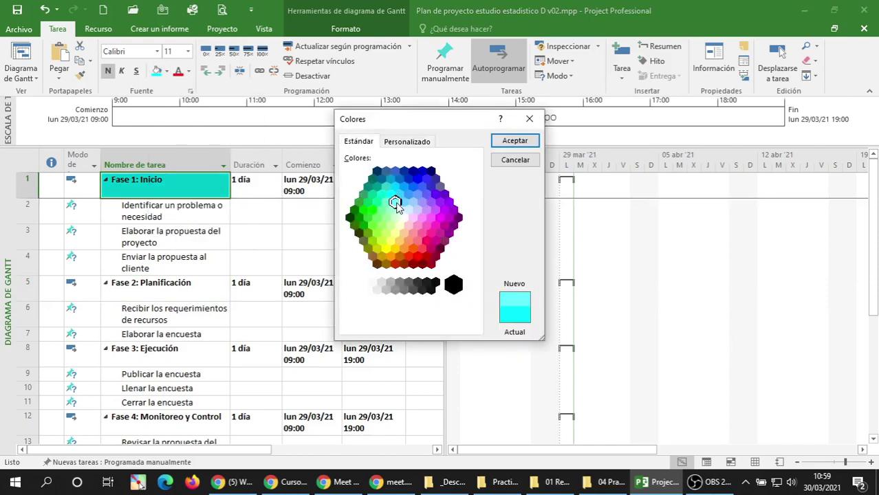
{"action": "left_click", "coordinate": [515, 140]}
{"action": "left_click", "coordinate": [143, 255]}
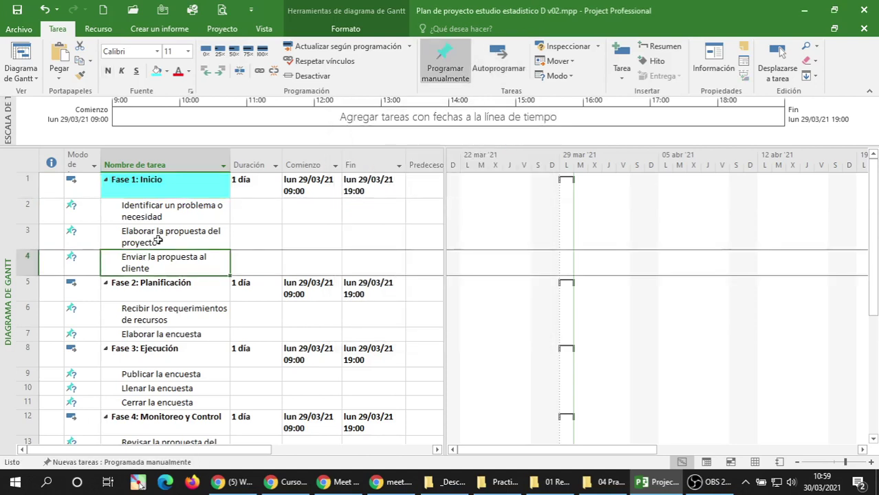
Fill the Fase 2: Planificación task name cell with the recently used light cyan of the Fase 1 cell.
{"action": "left_click", "coordinate": [172, 188]}
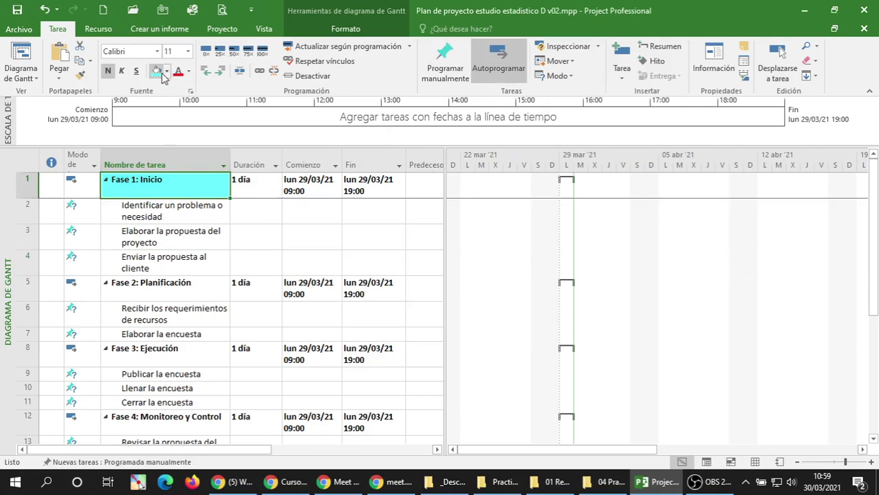
{"action": "left_click", "coordinate": [152, 303]}
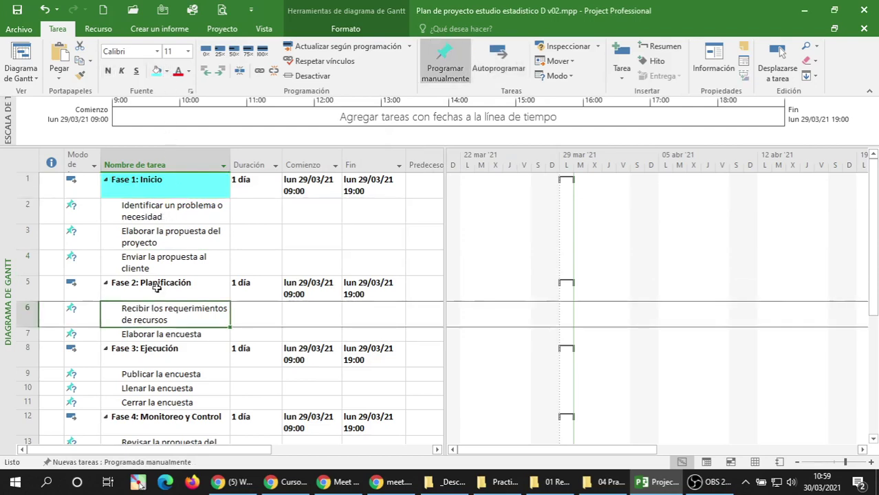
{"action": "left_click", "coordinate": [162, 283]}
{"action": "left_click", "coordinate": [167, 71]}
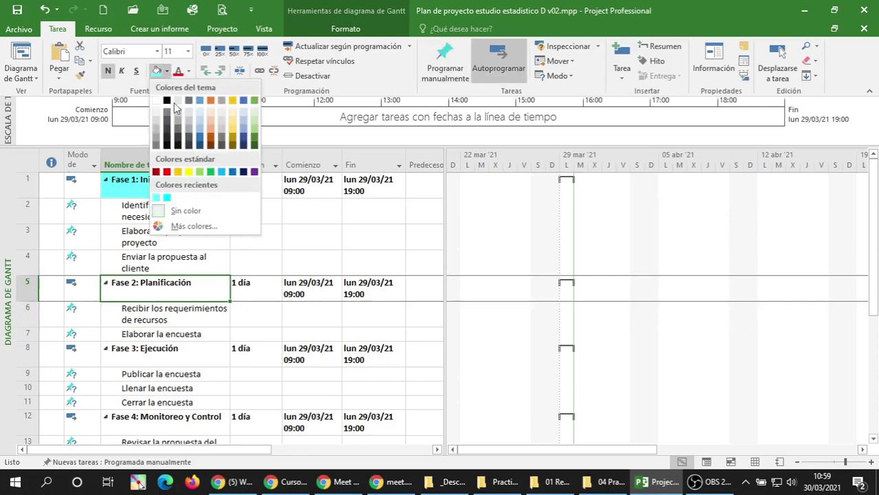
{"action": "left_click", "coordinate": [156, 198]}
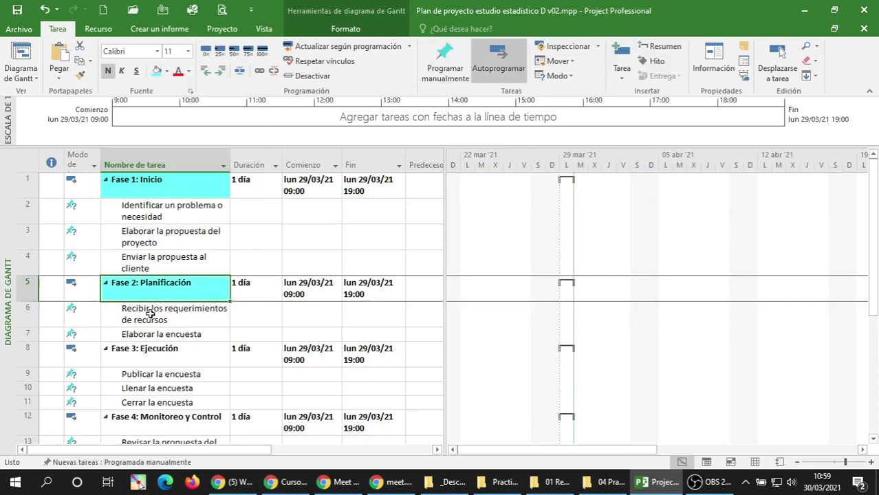
Fill the Fase 3: Ejecución task name cell with the same light cyan background as the Fase 2 cell.
{"action": "scroll", "coordinate": [147, 302], "scroll_direction": "down", "scroll_amount": 1}
{"action": "left_click", "coordinate": [157, 279]}
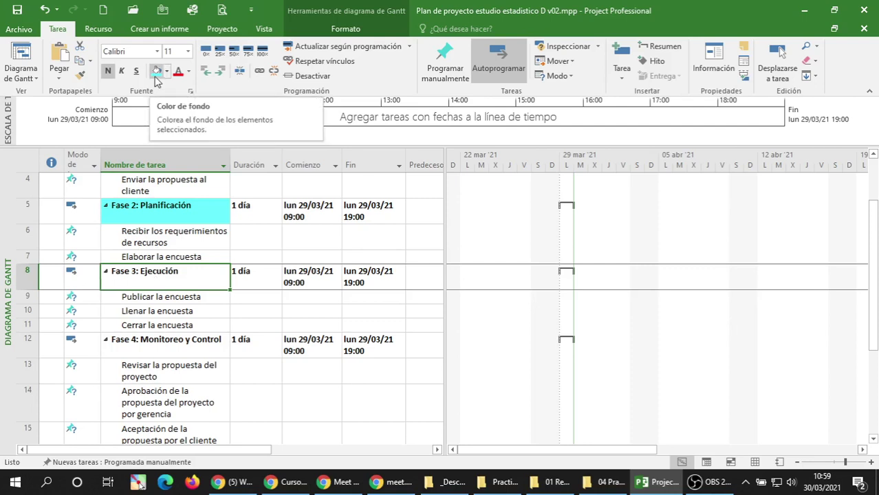
{"action": "left_click", "coordinate": [151, 279]}
{"action": "left_click", "coordinate": [233, 286]}
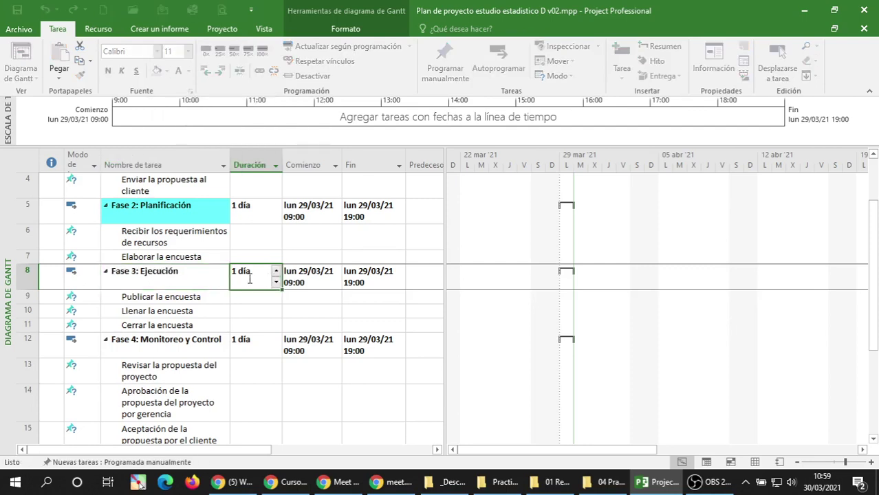
{"action": "left_click", "coordinate": [160, 270]}
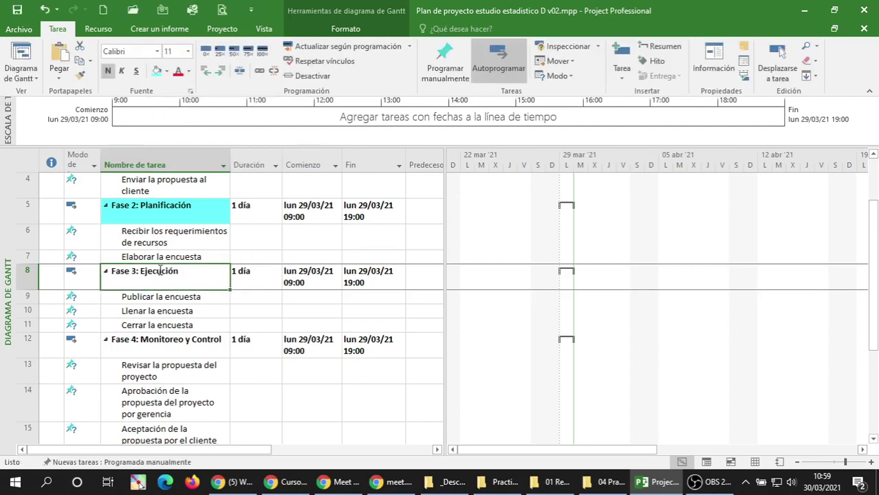
{"action": "left_click", "coordinate": [157, 71]}
Fill the Fase 4: Monitoreo y Control and Fase 5: Cierre task name cells with the same light cyan background.
{"action": "scroll", "coordinate": [159, 248], "scroll_direction": "down", "scroll_amount": 2}
{"action": "scroll", "coordinate": [157, 247], "scroll_direction": "down", "scroll_amount": 1}
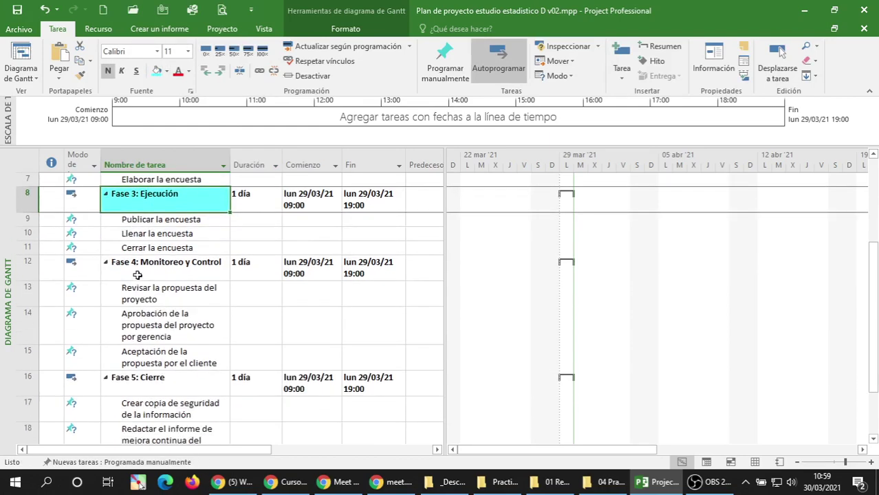
{"action": "left_click", "coordinate": [148, 267]}
{"action": "left_click", "coordinate": [157, 71]}
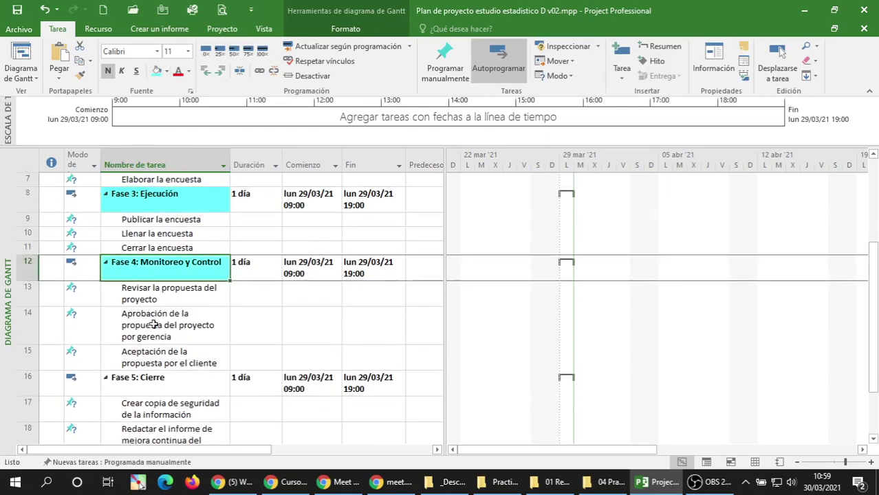
{"action": "scroll", "coordinate": [151, 297], "scroll_direction": "down", "scroll_amount": 3}
{"action": "left_click", "coordinate": [131, 323]}
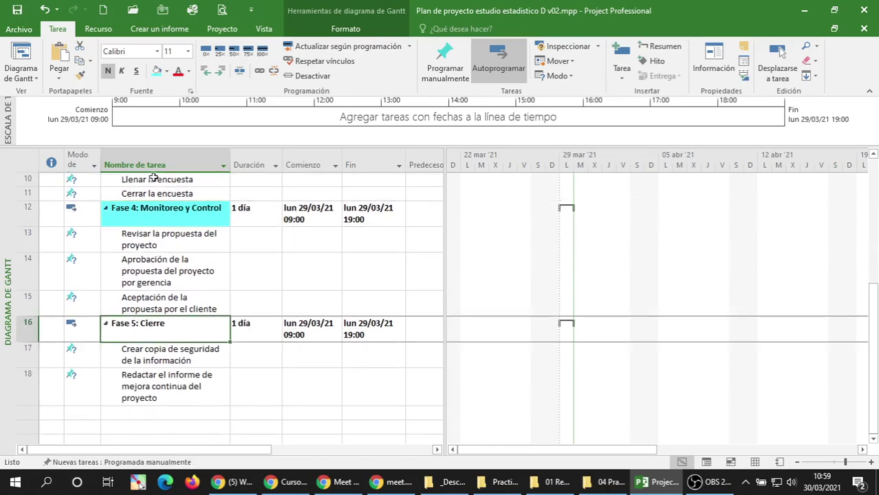
{"action": "left_click", "coordinate": [157, 71]}
{"action": "scroll", "coordinate": [170, 313], "scroll_direction": "down", "scroll_amount": 2}
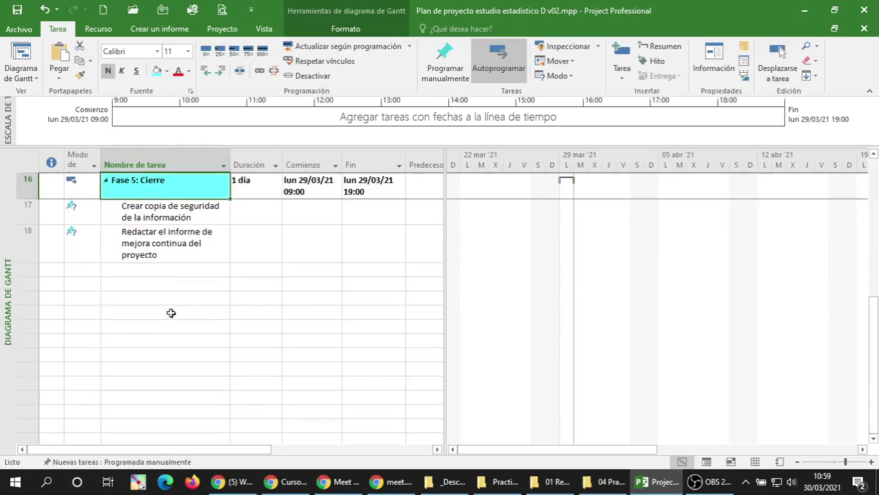
Enlarge the task table area and widen the Comienzo and Fin columns so each date and time fits on one line.
{"action": "scroll", "coordinate": [170, 308], "scroll_direction": "up", "scroll_amount": 5}
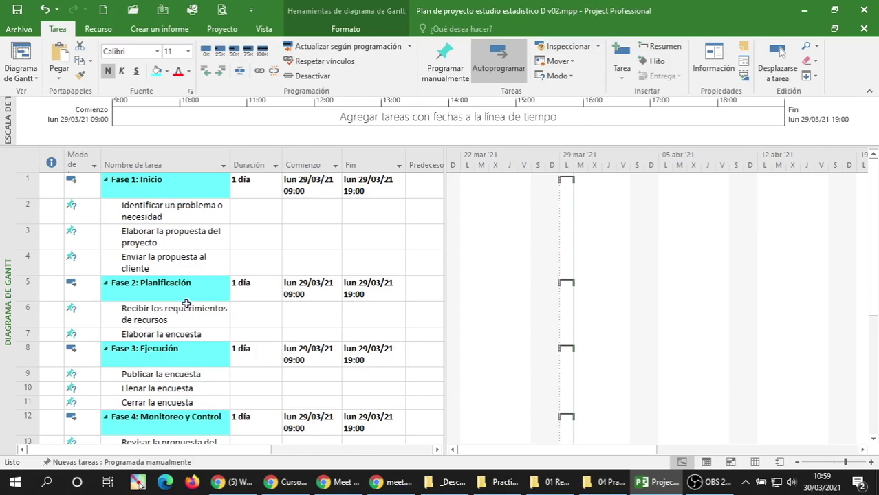
{"action": "scroll", "coordinate": [185, 304], "scroll_direction": "down", "scroll_amount": 1}
{"action": "scroll", "coordinate": [320, 219], "scroll_direction": "up", "scroll_amount": 2}
{"action": "left_click_drag", "start_coordinate": [445, 210], "coordinate": [505, 210]}
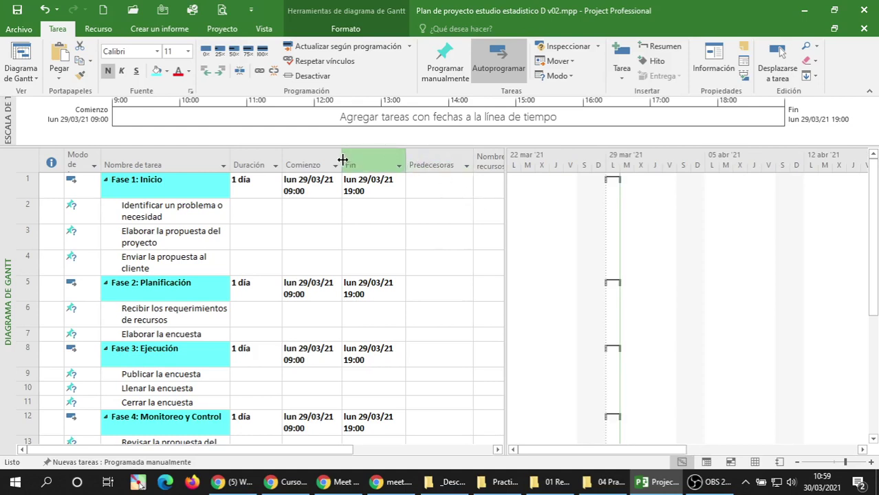
{"action": "left_click_drag", "start_coordinate": [340, 160], "coordinate": [367, 159]}
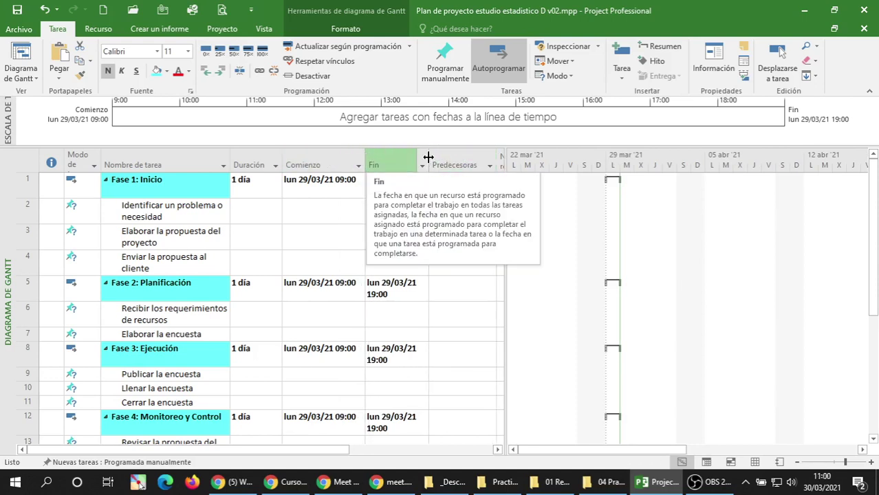
{"action": "left_click_drag", "start_coordinate": [428, 158], "coordinate": [455, 154]}
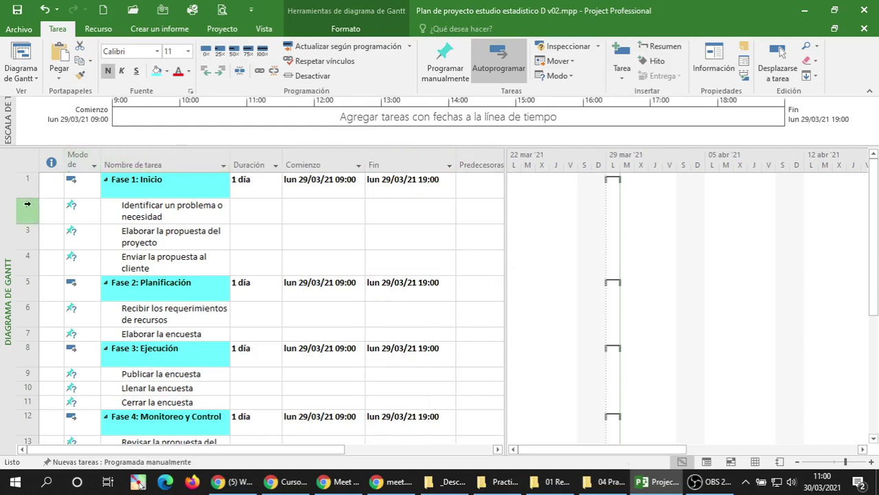
Reduce the row heights of the five phase rows, Fase 1 through Fase 5, to a single line.
{"action": "left_click_drag", "start_coordinate": [33, 200], "coordinate": [33, 188]}
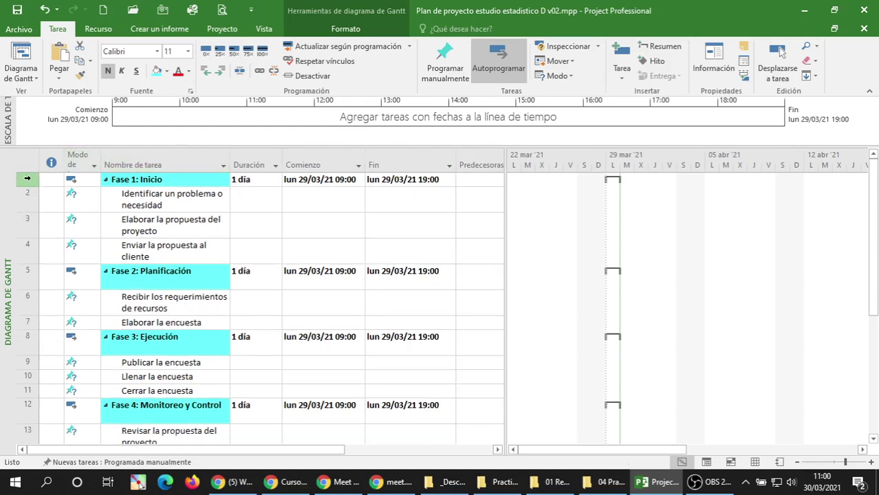
{"action": "left_click", "coordinate": [23, 160]}
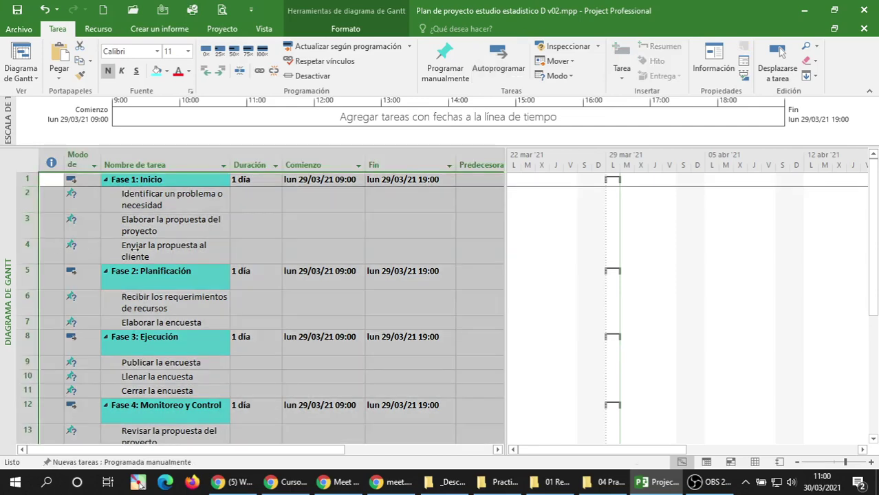
{"action": "left_click", "coordinate": [172, 231]}
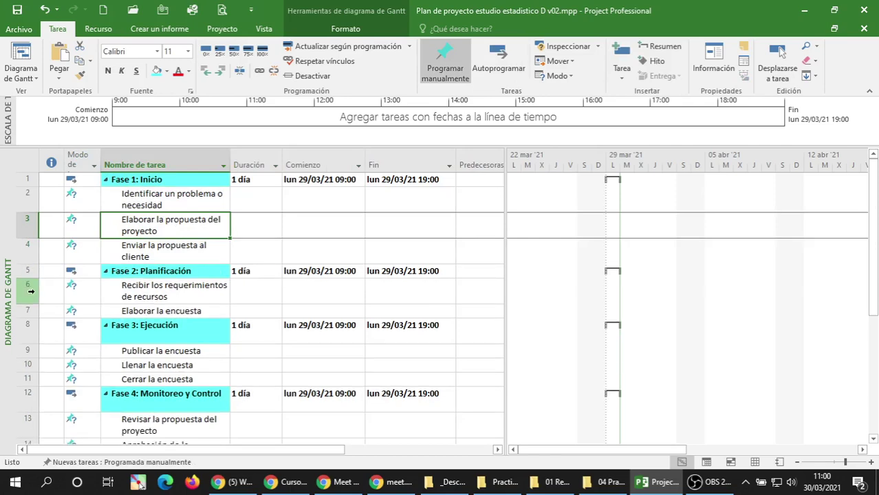
{"action": "scroll", "coordinate": [24, 334], "scroll_direction": "down", "scroll_amount": 1}
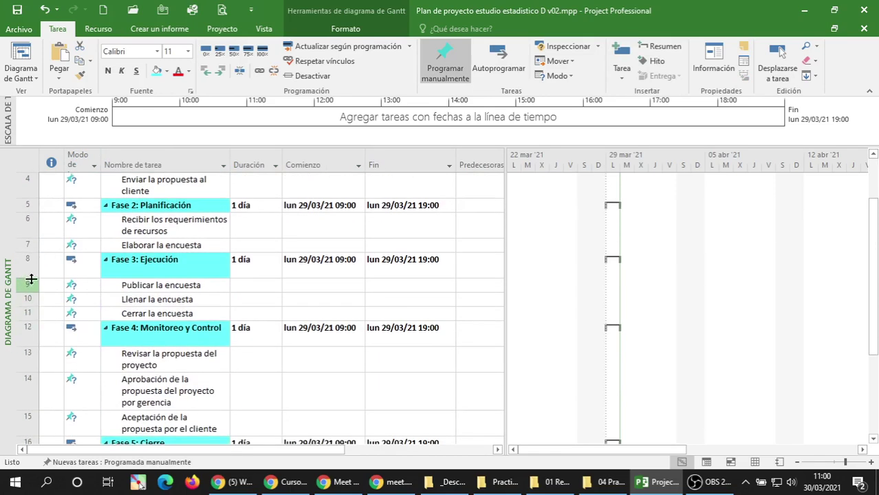
{"action": "left_click_drag", "start_coordinate": [31, 280], "coordinate": [31, 267]}
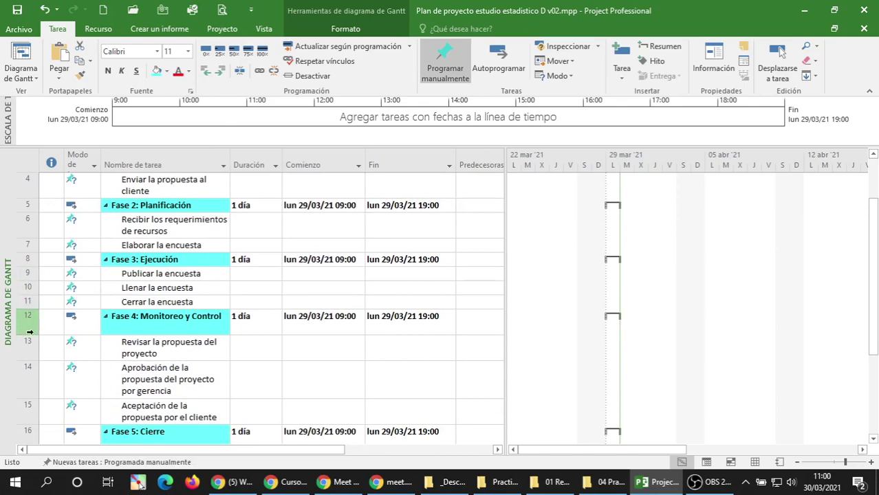
{"action": "left_click_drag", "start_coordinate": [29, 334], "coordinate": [30, 323]}
{"action": "scroll", "coordinate": [59, 311], "scroll_direction": "down", "scroll_amount": 3}
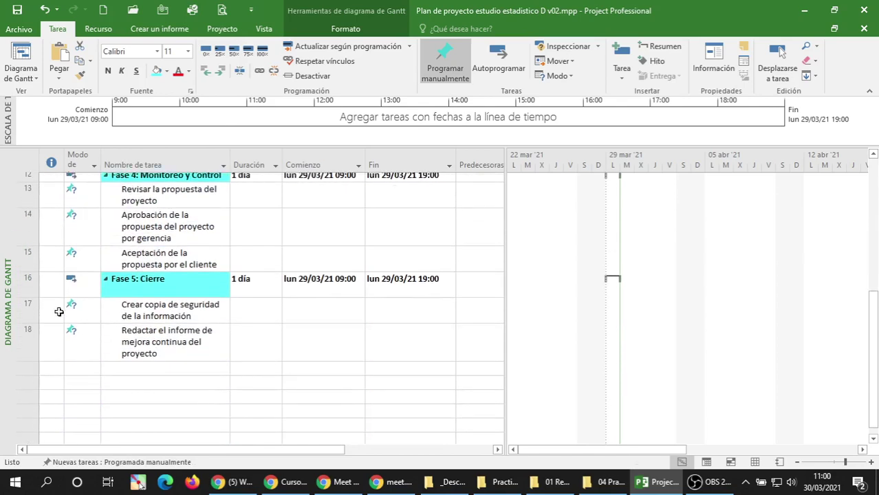
{"action": "left_click_drag", "start_coordinate": [28, 288], "coordinate": [28, 276]}
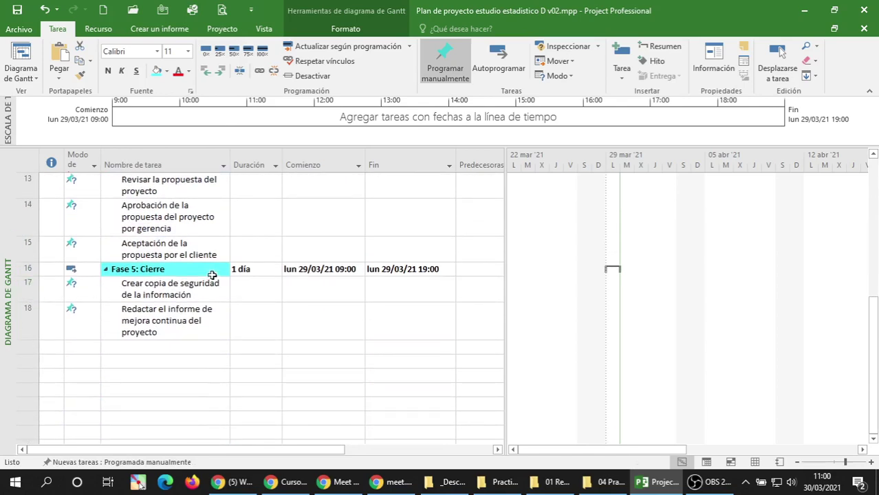
Widen the Nombre de tarea column slightly and shrink the task table area to end just past the Fin column.
{"action": "scroll", "coordinate": [211, 275], "scroll_direction": "up", "scroll_amount": 5}
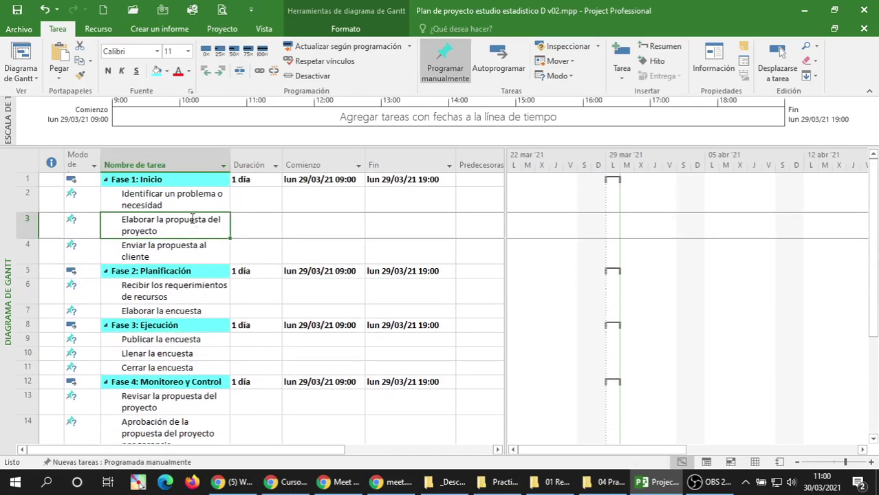
{"action": "left_click", "coordinate": [183, 199]}
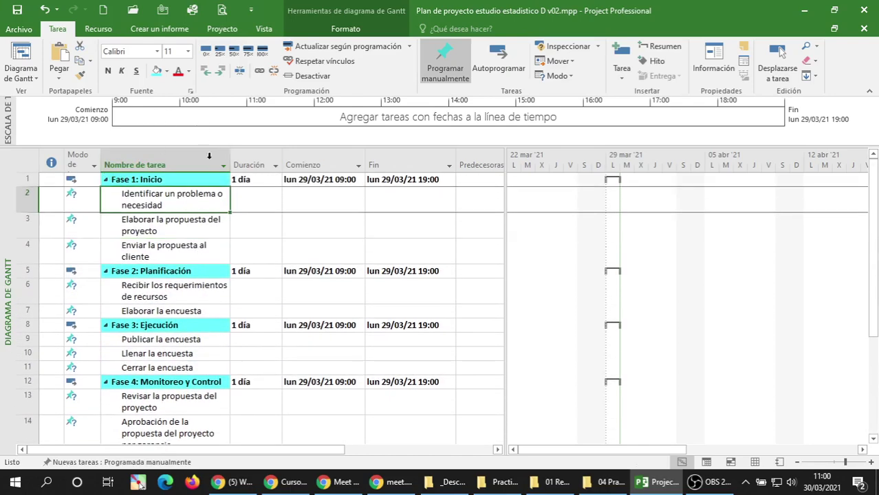
{"action": "left_click_drag", "start_coordinate": [229, 154], "coordinate": [231, 154]}
{"action": "left_click_drag", "start_coordinate": [243, 154], "coordinate": [250, 155]}
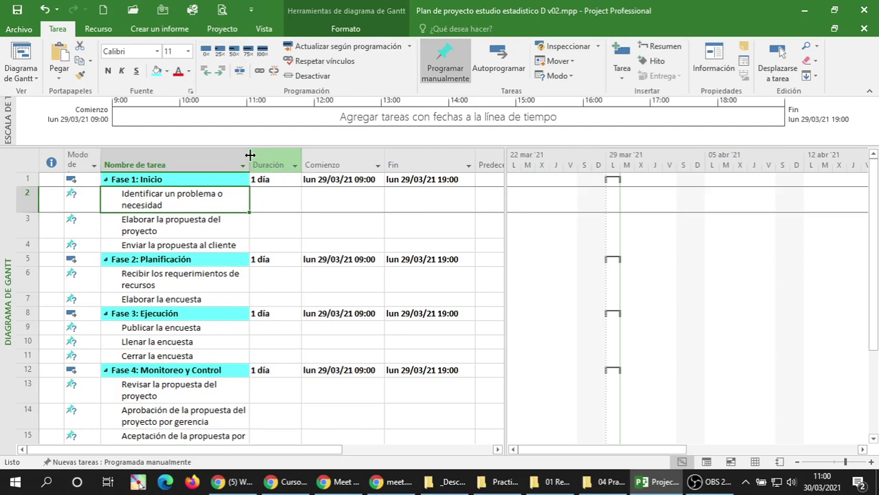
{"action": "left_click_drag", "start_coordinate": [504, 193], "coordinate": [483, 196]}
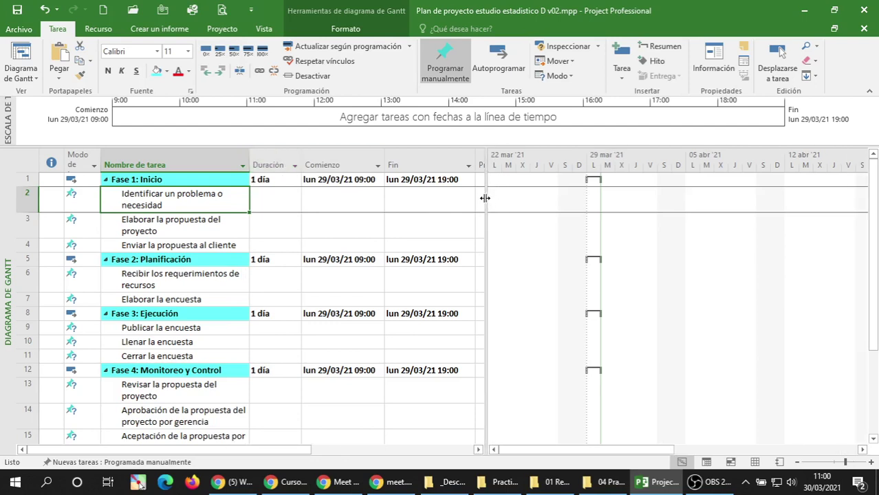
{"action": "left_click", "coordinate": [267, 202]}
{"action": "left_click", "coordinate": [204, 230]}
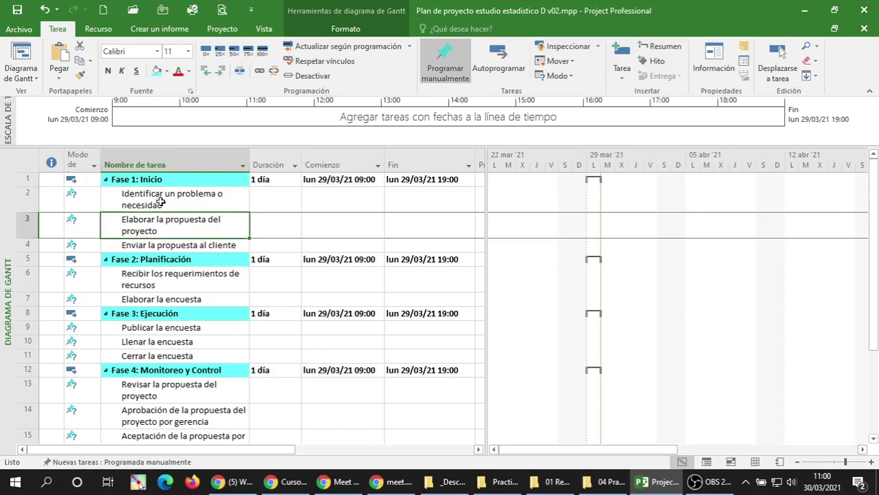
{"action": "left_click", "coordinate": [159, 202]}
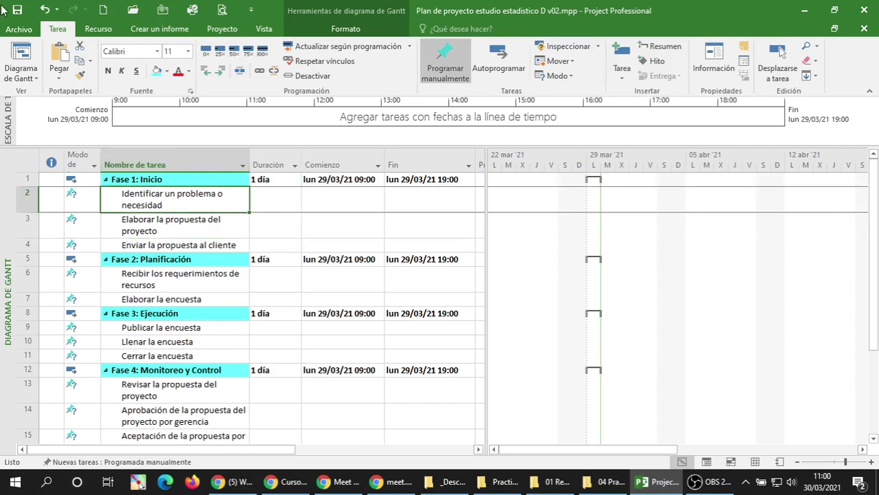
Switch to the Practicas 2020-2-3 folder in File Explorer and duplicate 03.03 Lista de tareas plan de proyecto estudio estadistico v04.docx there.
{"action": "left_click", "coordinate": [502, 484]}
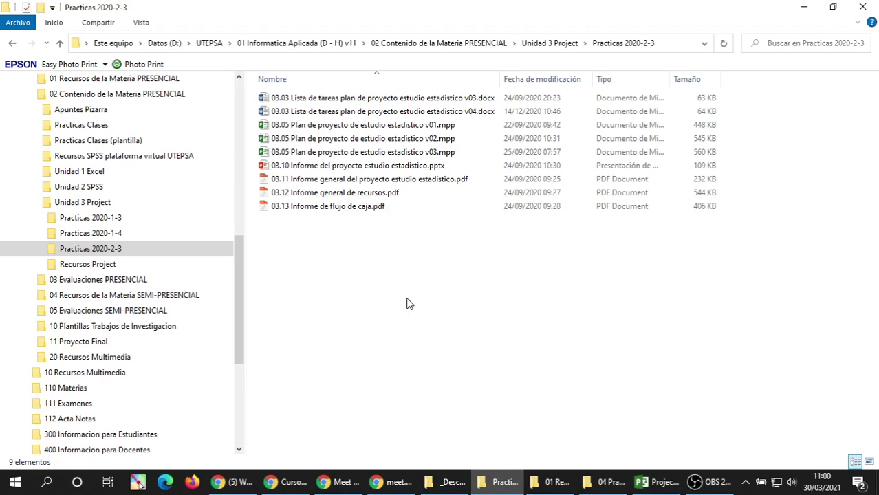
{"action": "left_click", "coordinate": [382, 100]}
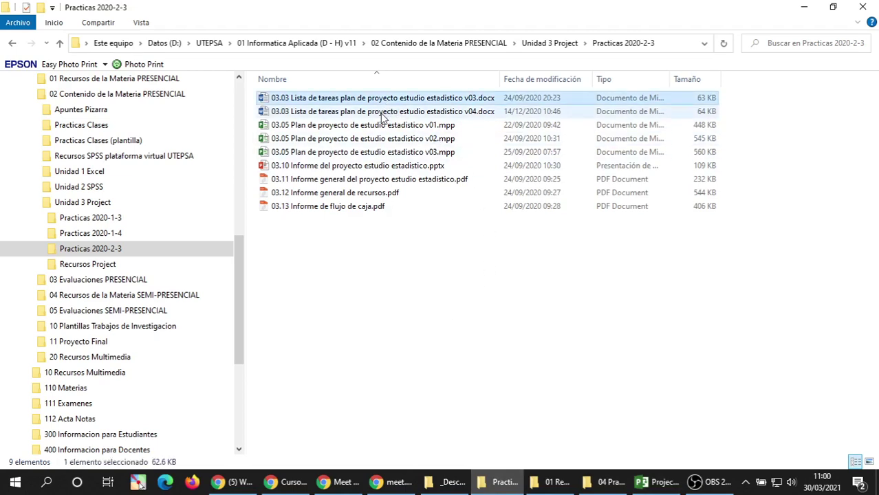
{"action": "left_click", "coordinate": [383, 115]}
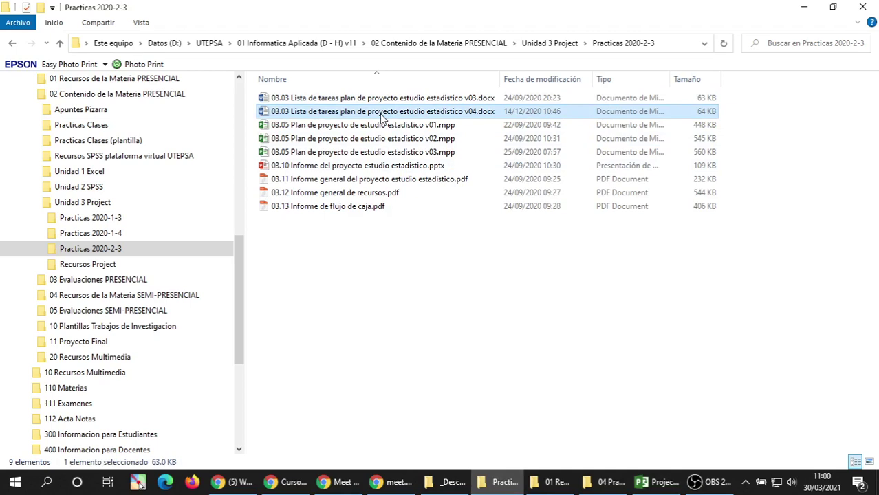
{"action": "key", "text": "ctrl+c"}
{"action": "key", "text": "ctrl+v"}
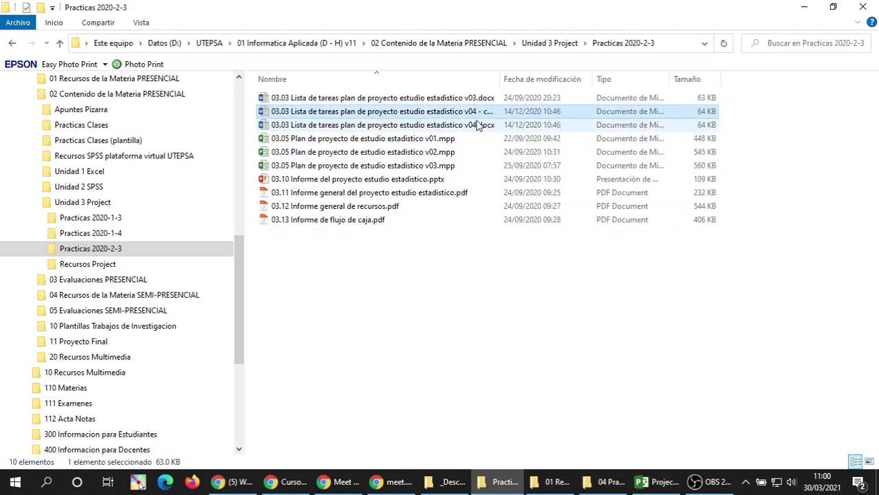
Fit the Nombre column to the file names and rename the copied document 03.03 Lista de tareas plan de proyecto estudio estadistico v05.docx.
{"action": "double_click", "coordinate": [502, 82]}
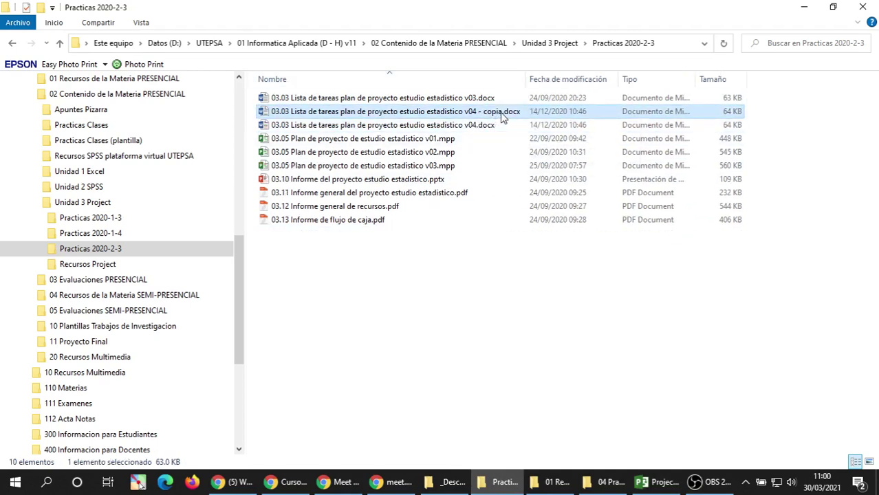
{"action": "left_click", "coordinate": [503, 117]}
{"action": "key", "text": "Right"}
{"action": "key", "text": "BackSpace"}
{"action": "key", "text": "BackSpace"}
{"action": "key", "text": "BackSpace"}
{"action": "key", "text": "BackSpace"}
{"action": "key", "text": "BackSpace"}
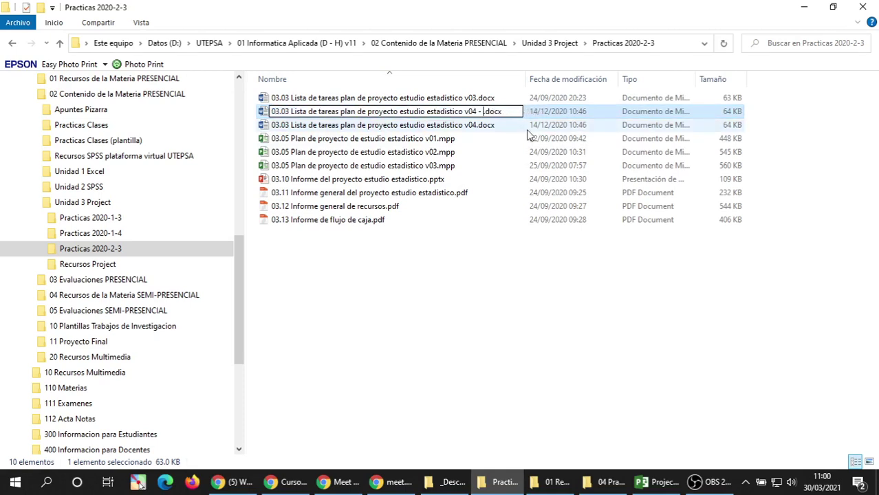
{"action": "key", "text": "BackSpace"}
{"action": "key", "text": "BackSpace"}
{"action": "key", "text": "BackSpace"}
{"action": "key", "text": "BackSpace"}
{"action": "type", "text": "5"}
{"action": "key", "text": "Return"}
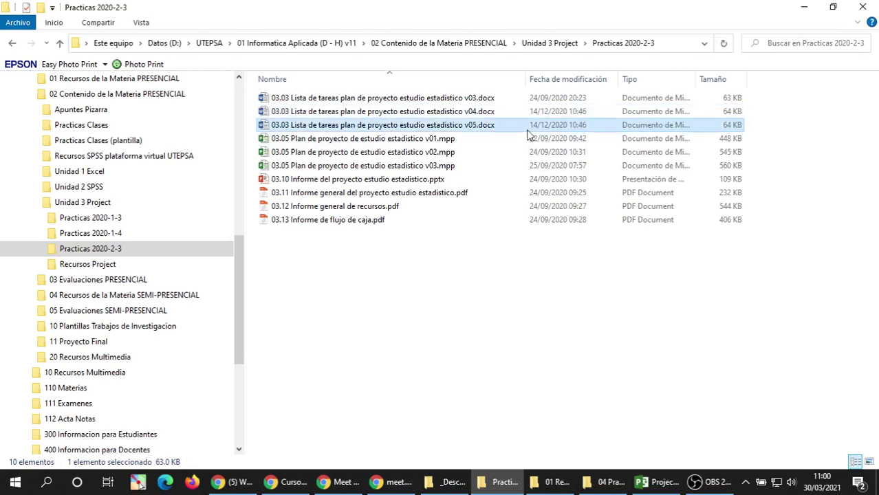
Open 03.03 Lista de tareas plan de proyecto estudio estadistico v05.docx in Word and enlarge the first page for editing.
{"action": "double_click", "coordinate": [527, 128]}
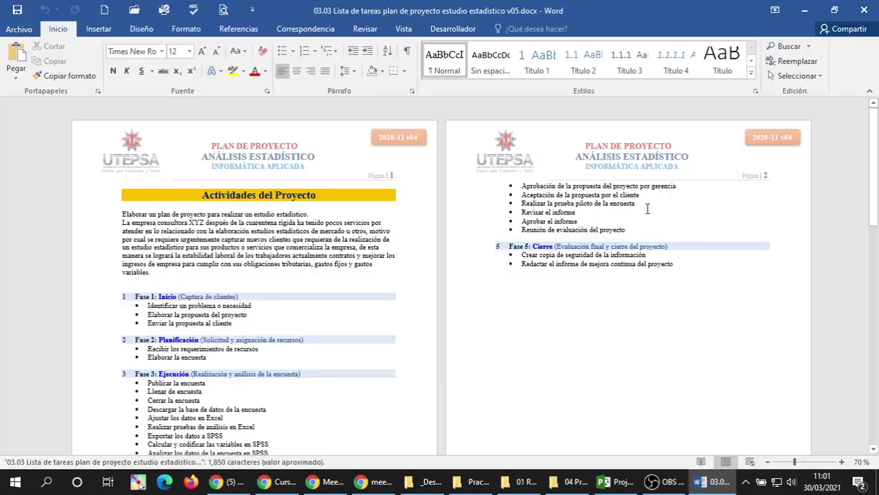
{"action": "scroll", "coordinate": [415, 289], "scroll_direction": "up", "scroll_amount": 6}
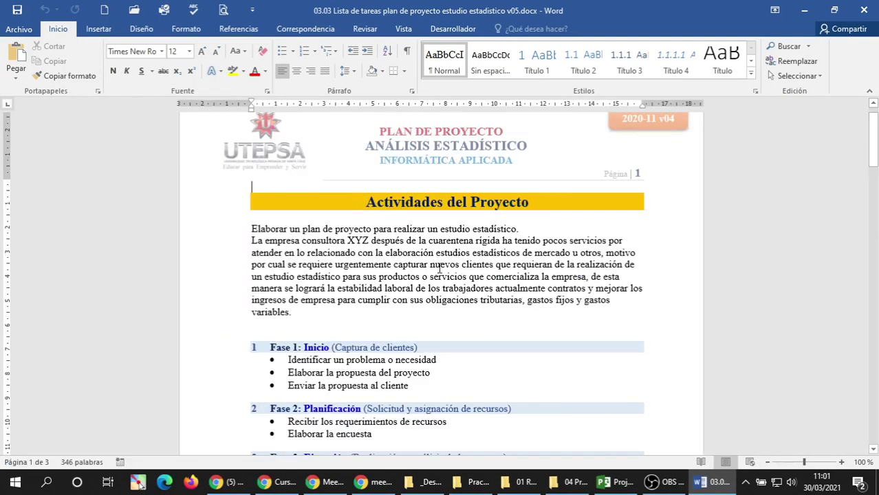
{"action": "scroll", "coordinate": [439, 267], "scroll_direction": "up", "scroll_amount": 2}
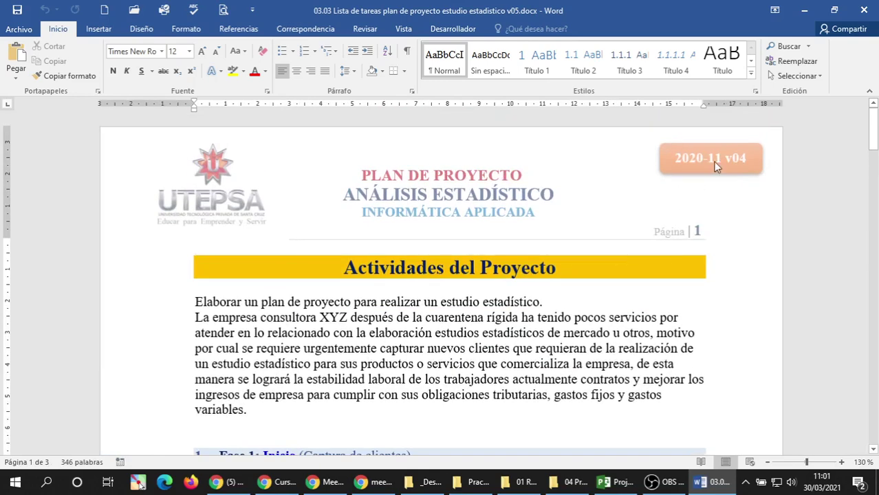
Update the date and version label in the page header to 2021-03 v05 and return to the document body.
{"action": "double_click", "coordinate": [715, 167]}
{"action": "left_click", "coordinate": [698, 160]}
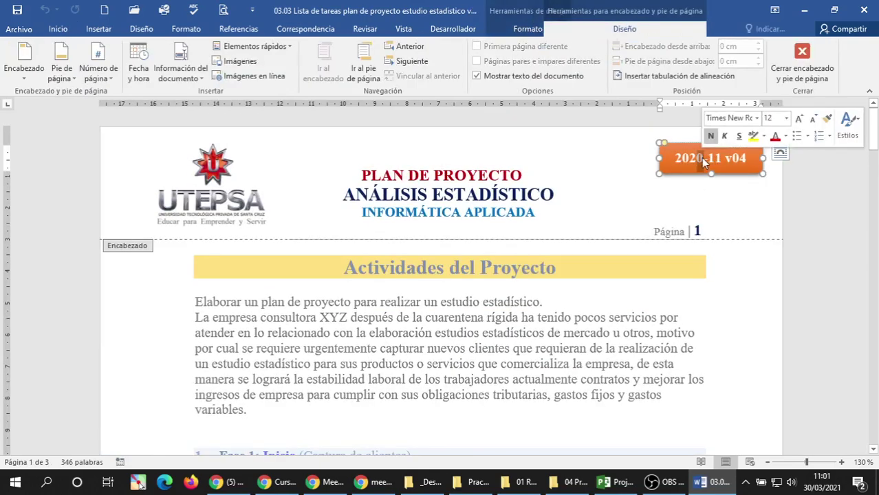
{"action": "type", "text": "1-"}
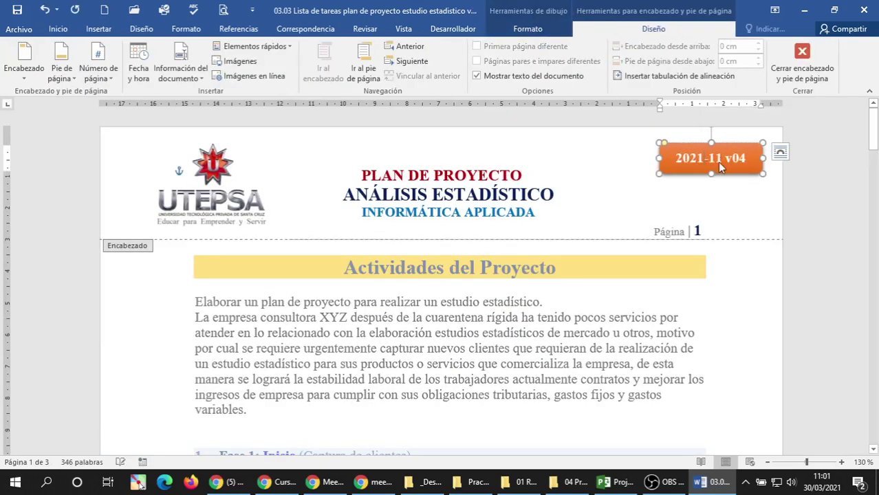
{"action": "type", "text": "0"}
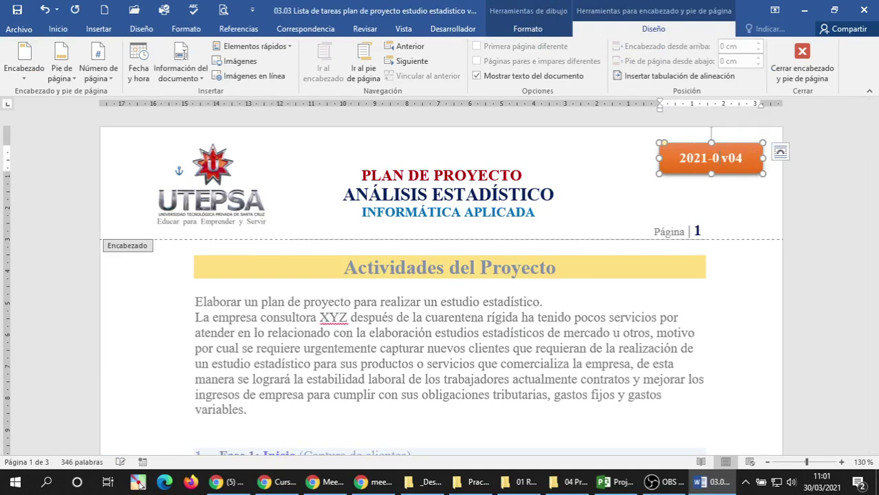
{"action": "type", "text": "3"}
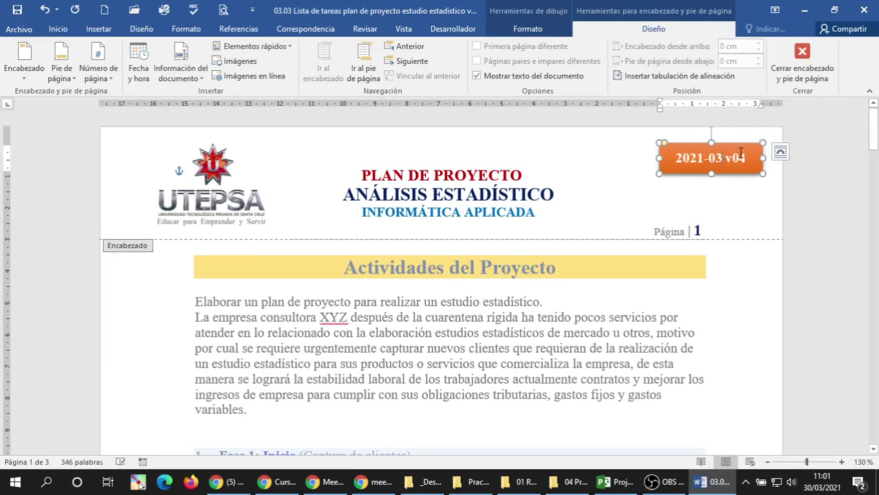
{"action": "left_click_drag", "start_coordinate": [741, 152], "coordinate": [747, 156]}
{"action": "type", "text": "5"}
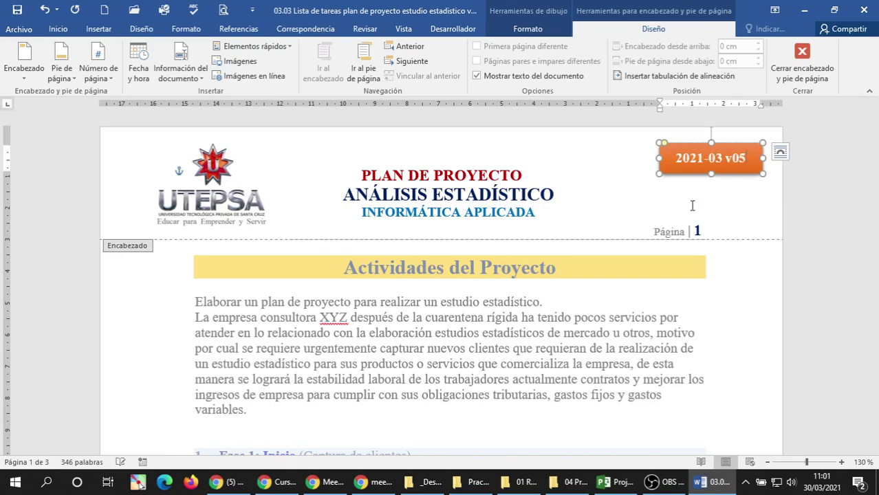
{"action": "double_click", "coordinate": [494, 319]}
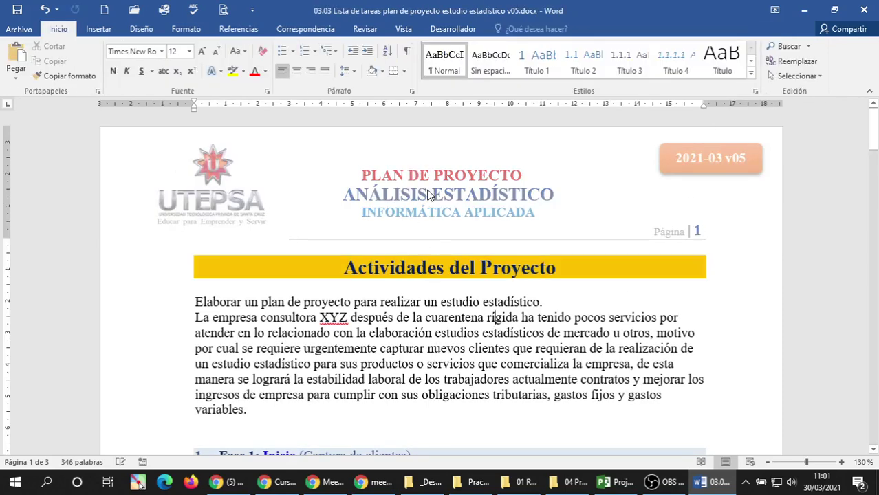
Review the project description under Actividades del Proyecto and how the phase headings and their tasks are laid out.
{"action": "scroll", "coordinate": [449, 189], "scroll_direction": "down", "scroll_amount": 1}
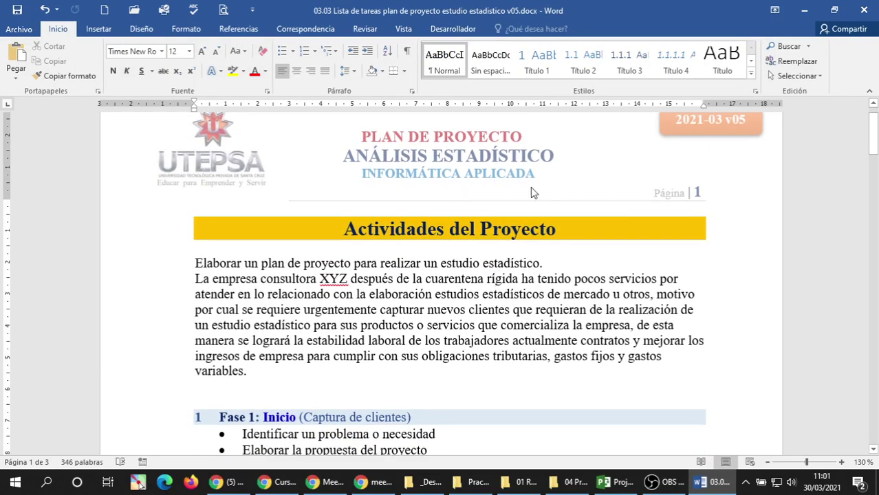
{"action": "scroll", "coordinate": [530, 193], "scroll_direction": "down", "scroll_amount": 2}
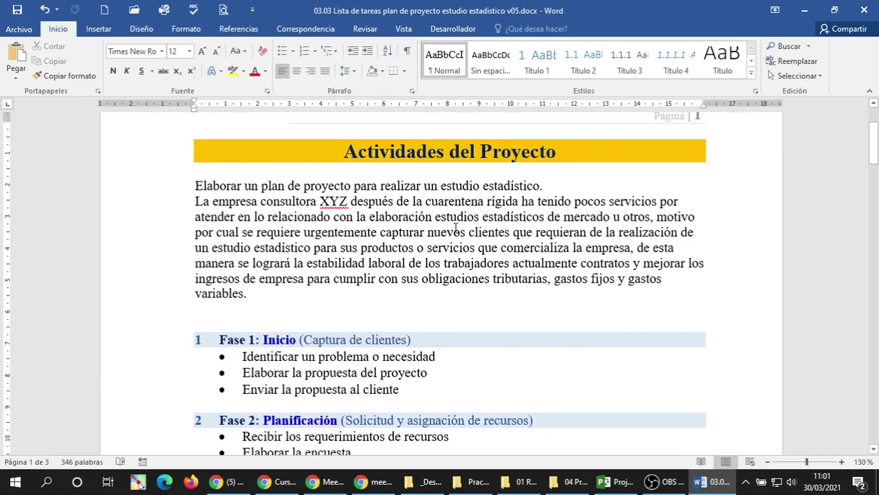
{"action": "scroll", "coordinate": [477, 248], "scroll_direction": "down", "scroll_amount": 5}
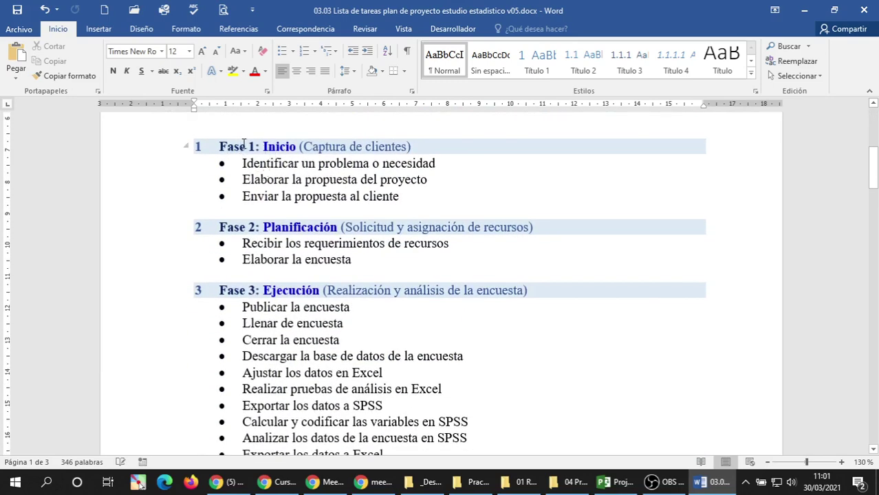
{"action": "triple_click", "coordinate": [243, 143]}
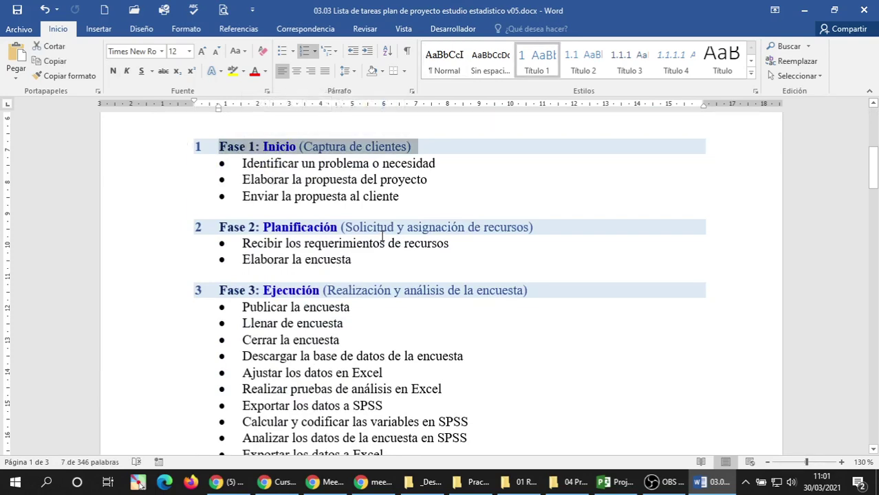
{"action": "left_click", "coordinate": [294, 179]}
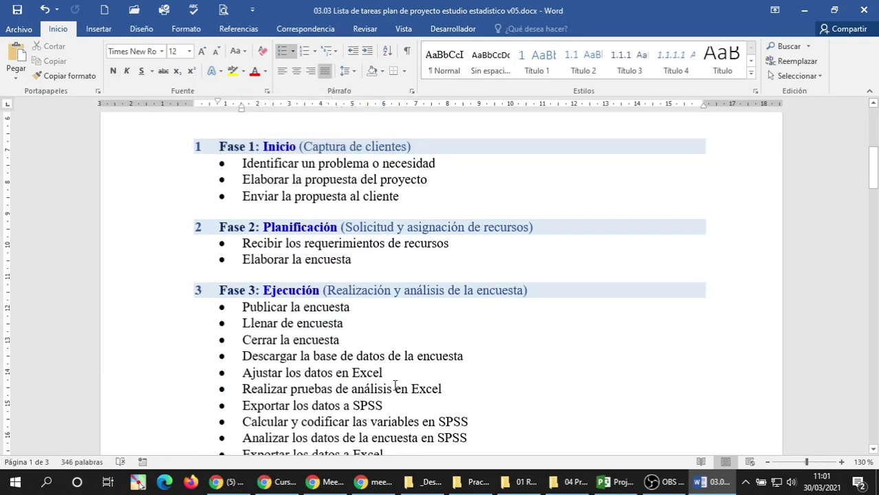
{"action": "scroll", "coordinate": [351, 346], "scroll_direction": "up", "scroll_amount": 4}
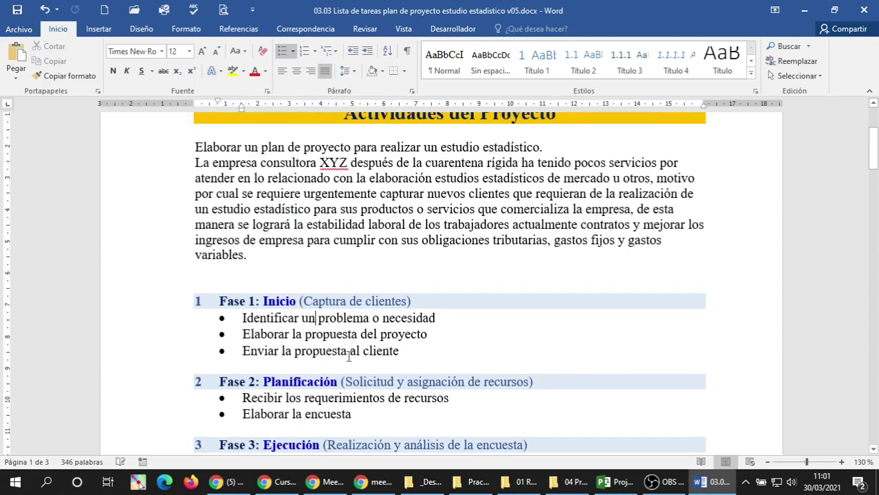
{"action": "left_click", "coordinate": [562, 152]}
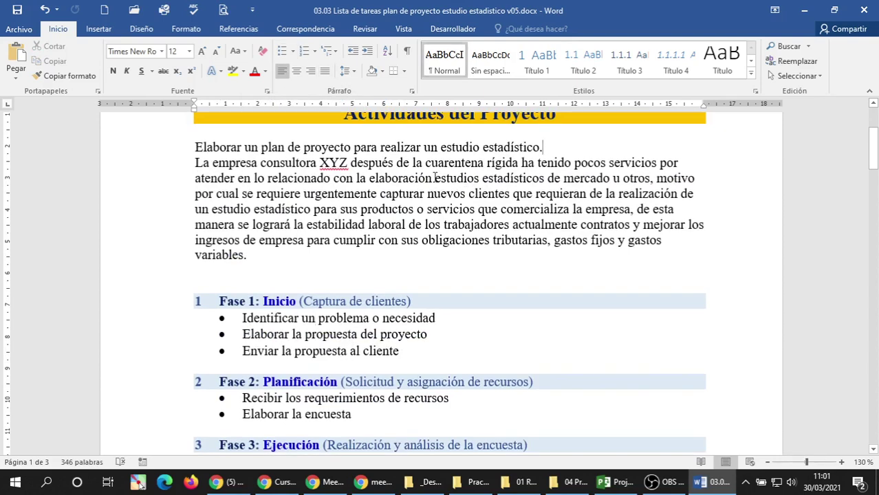
{"action": "left_click_drag", "start_coordinate": [435, 179], "coordinate": [508, 179]}
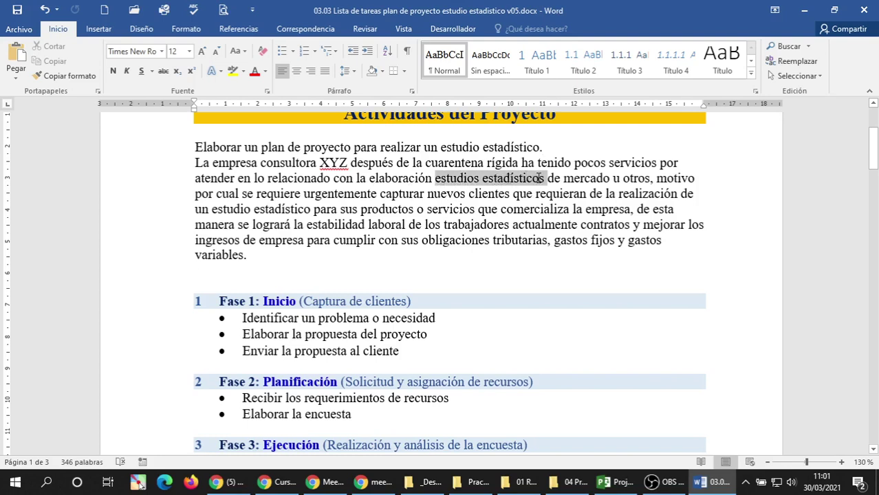
{"action": "left_click", "coordinate": [579, 193]}
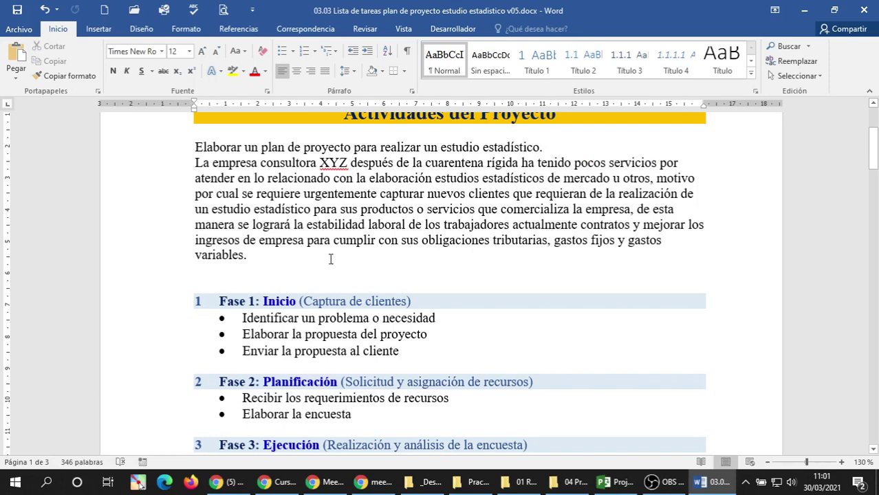
{"action": "left_click", "coordinate": [271, 259]}
{"action": "double_click", "coordinate": [465, 226]}
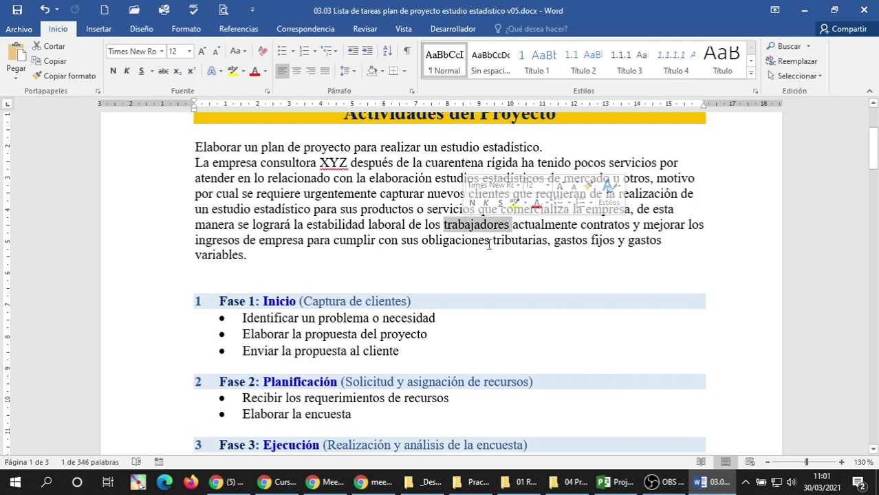
{"action": "left_click", "coordinate": [306, 265]}
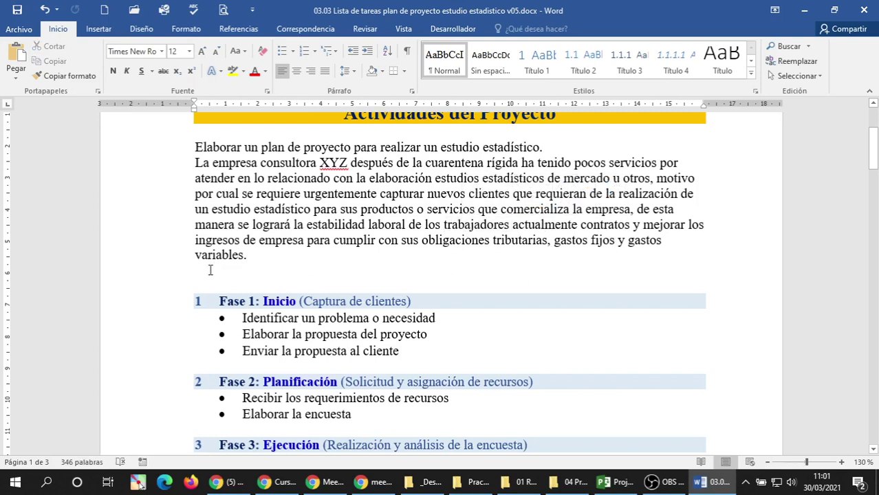
Examine the wording of the Fase 1: Inicio heading and its tasks, including the verbs that start each task.
{"action": "double_click", "coordinate": [413, 319]}
{"action": "left_click_drag", "start_coordinate": [413, 319], "coordinate": [247, 318]}
{"action": "left_click", "coordinate": [251, 315]}
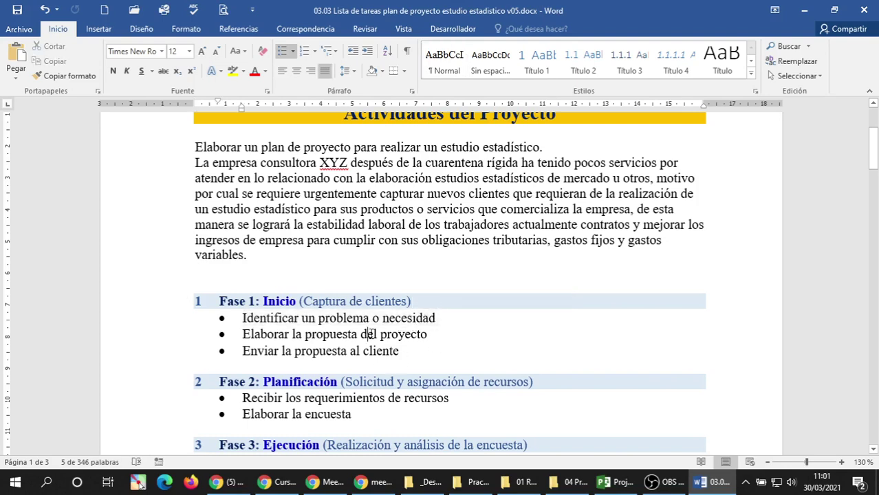
{"action": "triple_click", "coordinate": [253, 317]}
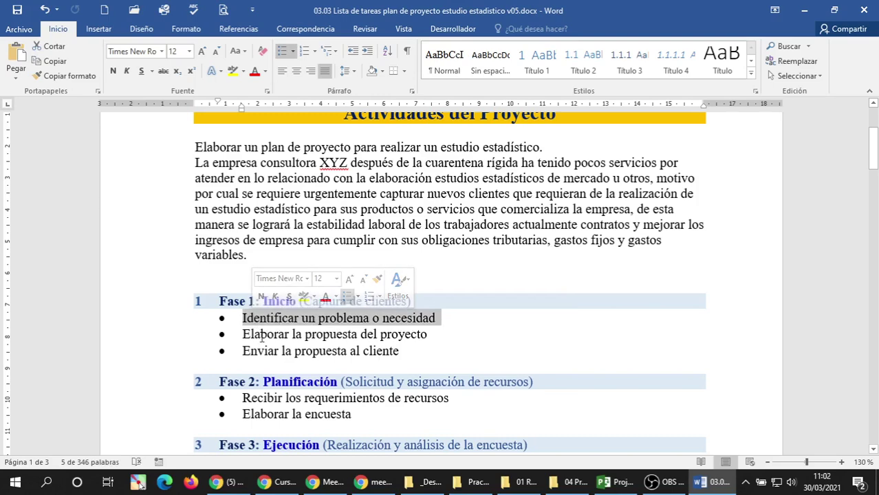
{"action": "left_click", "coordinate": [428, 240]}
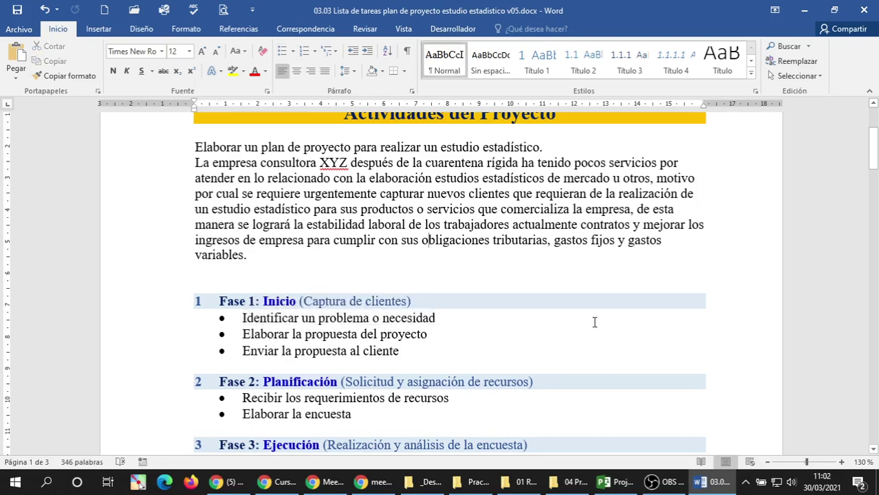
{"action": "scroll", "coordinate": [373, 313], "scroll_direction": "down", "scroll_amount": 3}
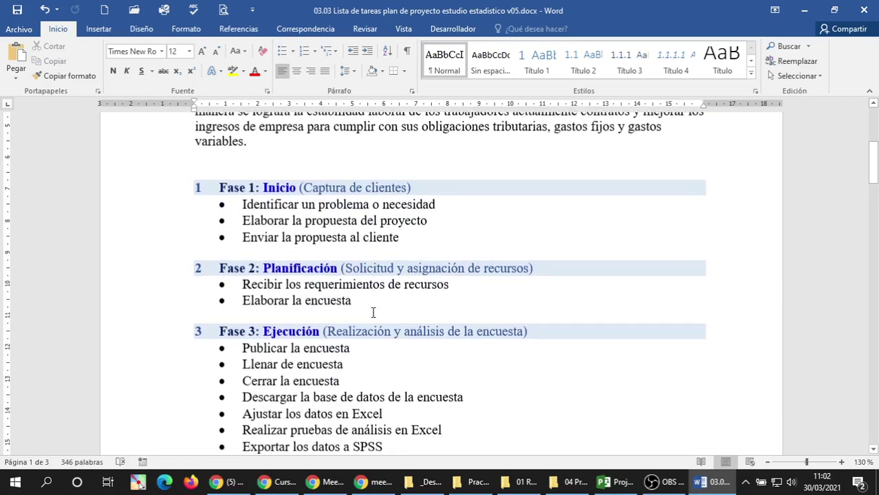
{"action": "scroll", "coordinate": [373, 313], "scroll_direction": "up", "scroll_amount": 1}
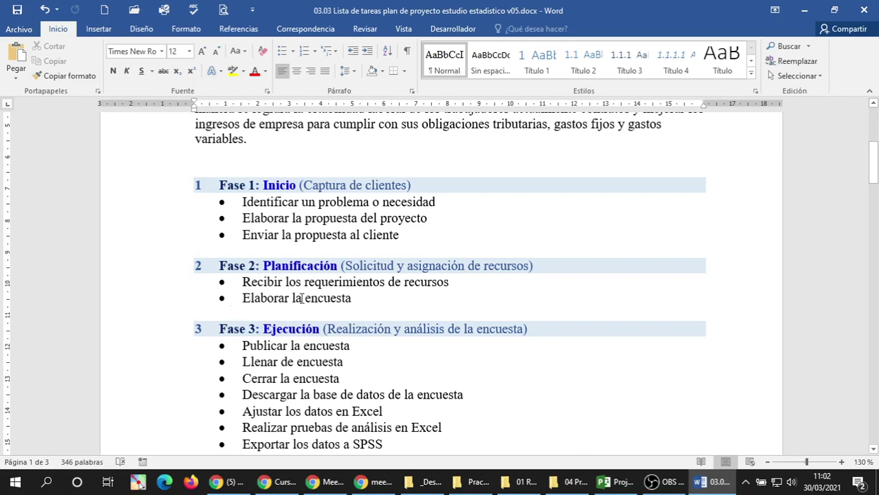
{"action": "triple_click", "coordinate": [269, 201]}
{"action": "left_click_drag", "start_coordinate": [244, 218], "coordinate": [275, 220]}
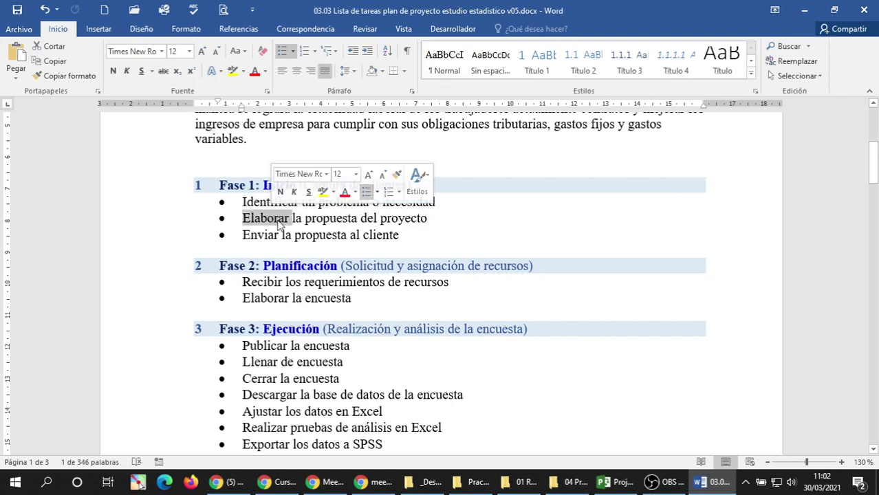
{"action": "triple_click", "coordinate": [275, 234]}
{"action": "left_click", "coordinate": [237, 249]}
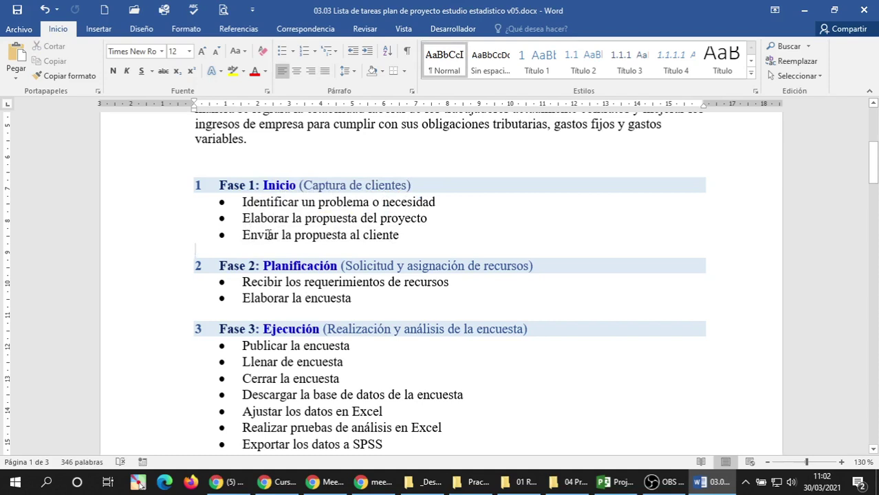
{"action": "scroll", "coordinate": [269, 231], "scroll_direction": "down", "scroll_amount": 1}
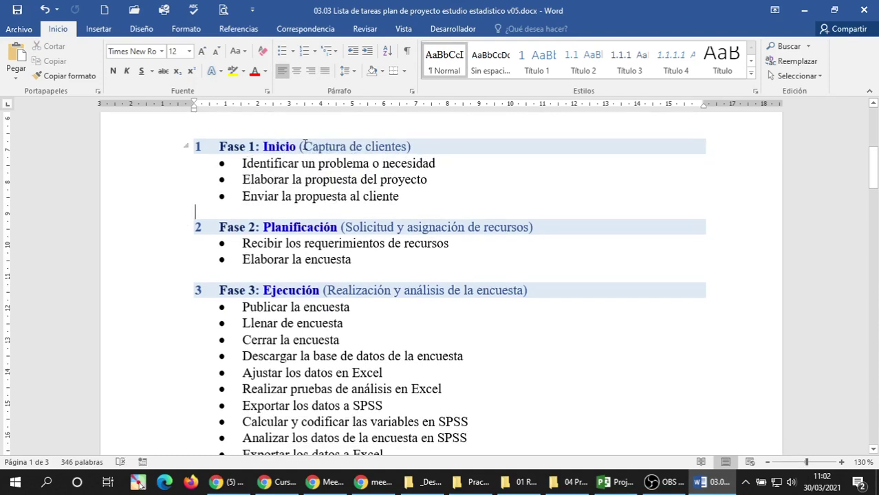
{"action": "left_click_drag", "start_coordinate": [303, 145], "coordinate": [392, 146]}
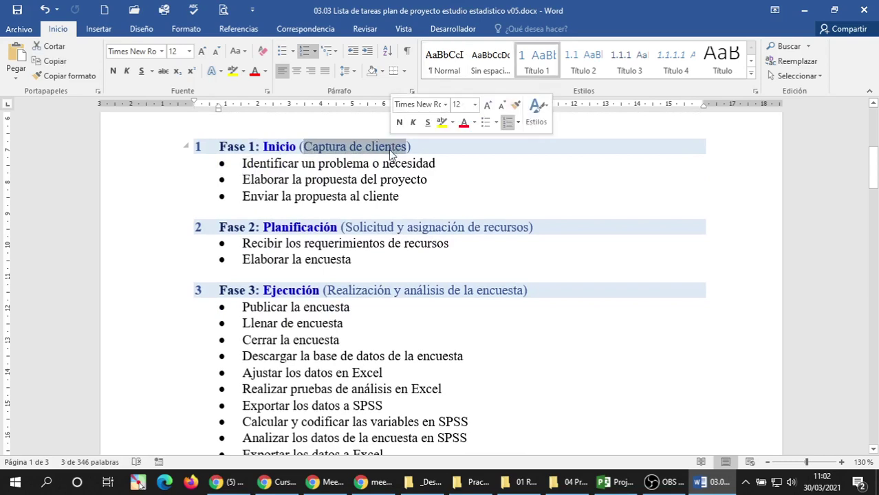
{"action": "left_click", "coordinate": [356, 147]}
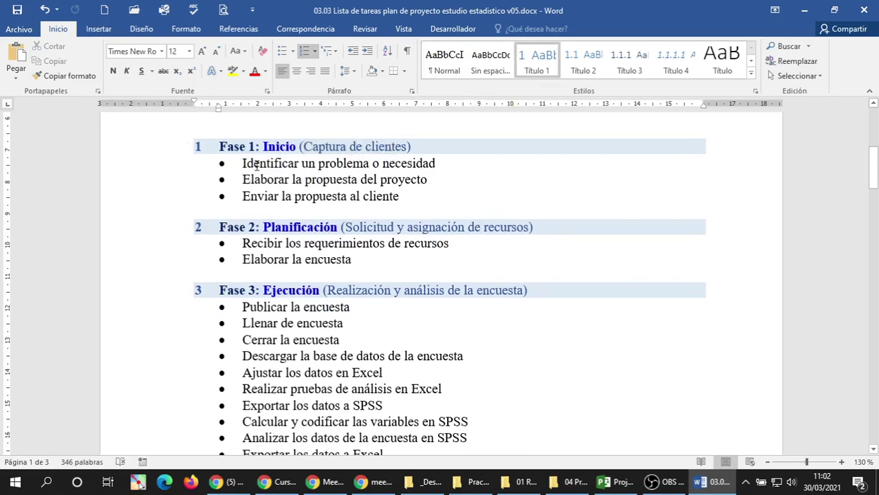
Extend the first task of Fase 1 to read "Identificar un problema o necesidad del cliente potencial".
{"action": "left_click", "coordinate": [475, 170]}
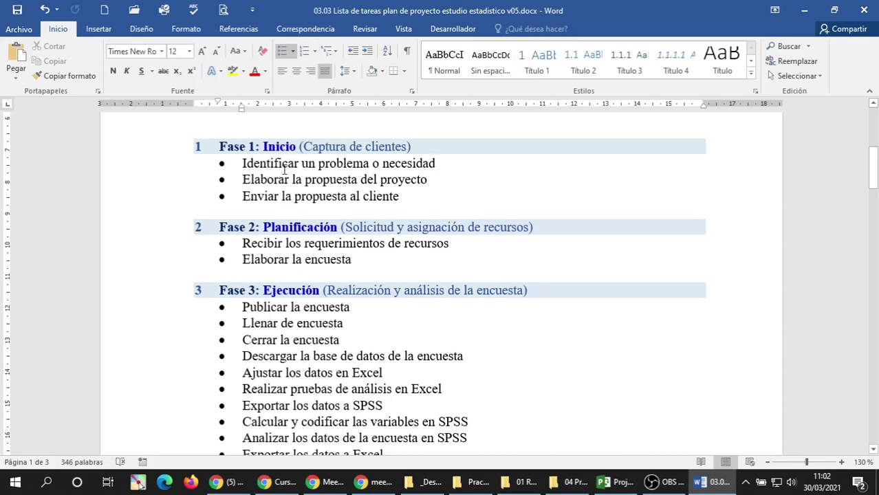
{"action": "triple_click", "coordinate": [408, 163]}
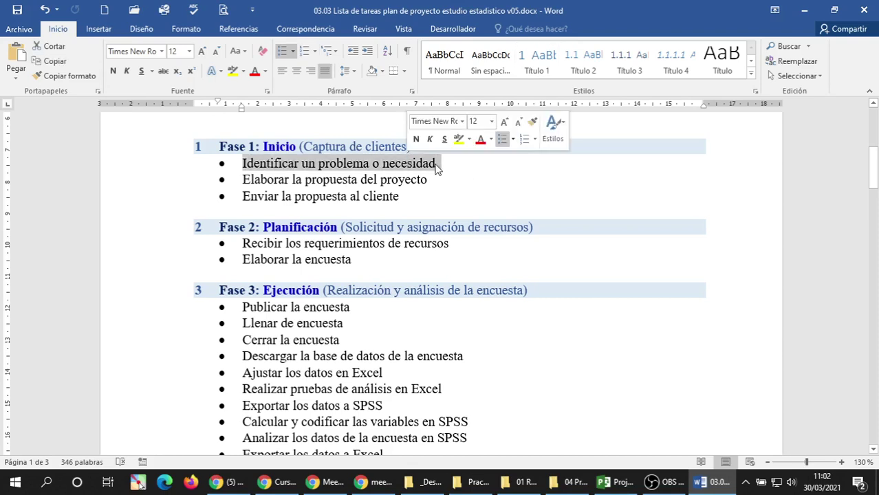
{"action": "left_click", "coordinate": [446, 163]}
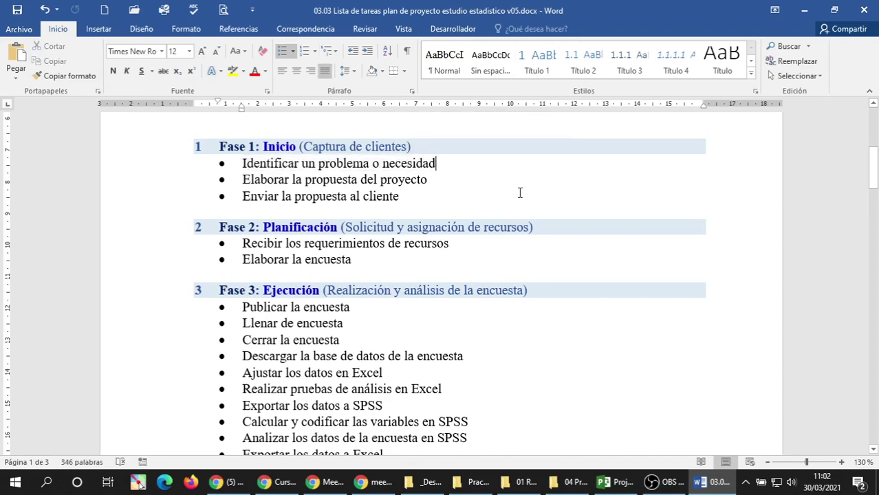
{"action": "type", "text": "del c"}
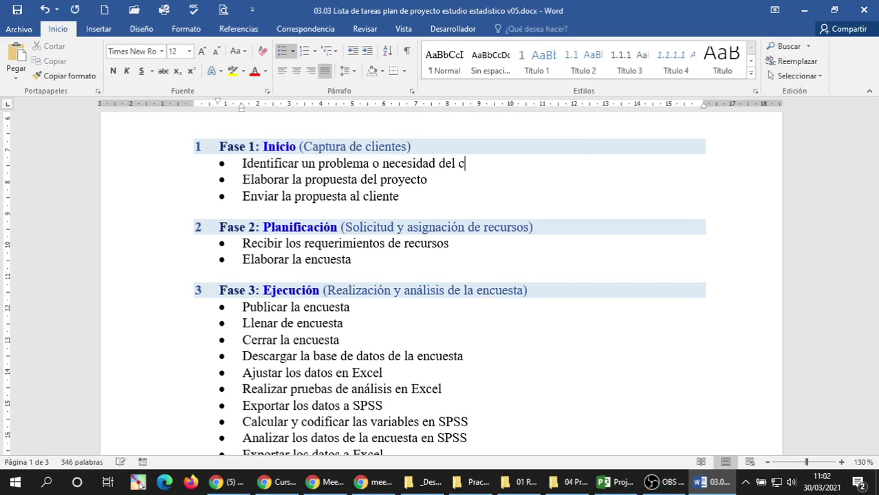
{"action": "type", "text": "liente potencial"}
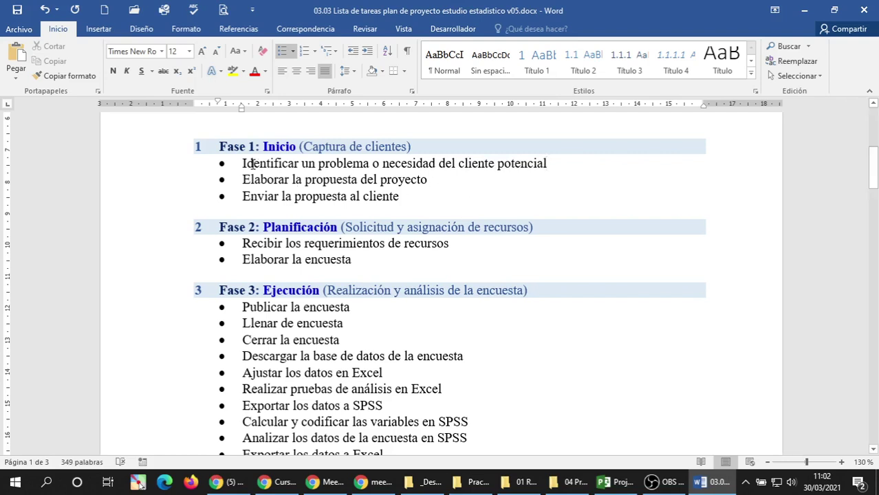
Extend the last task of Fase 1 to read "Enviar la propuesta al cliente potencial" and save the document.
{"action": "triple_click", "coordinate": [309, 163]}
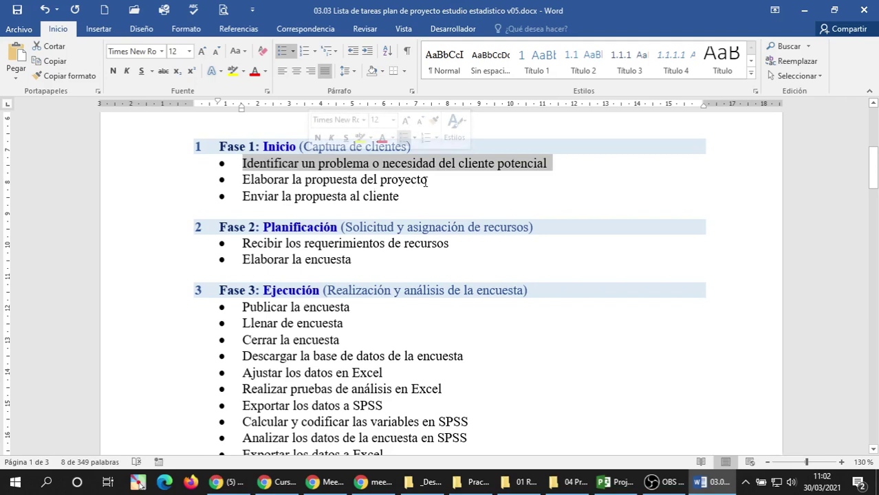
{"action": "left_click", "coordinate": [301, 180]}
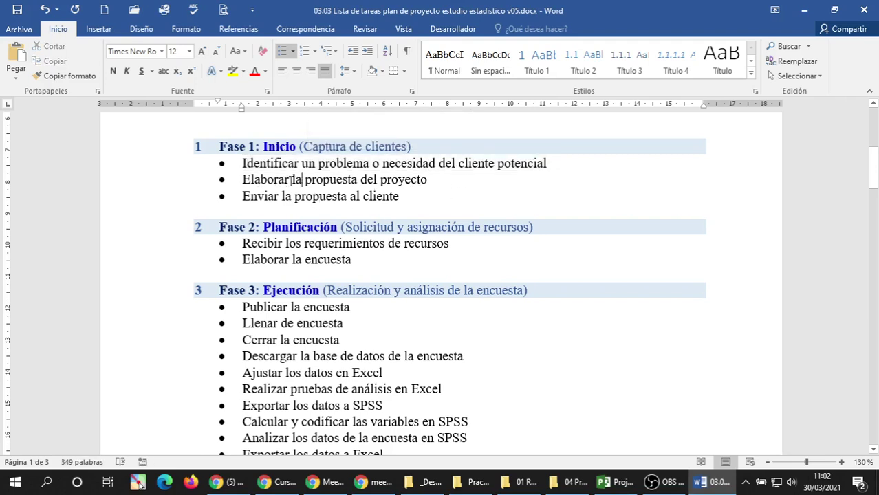
{"action": "left_click", "coordinate": [434, 180]}
{"action": "double_click", "coordinate": [319, 180]}
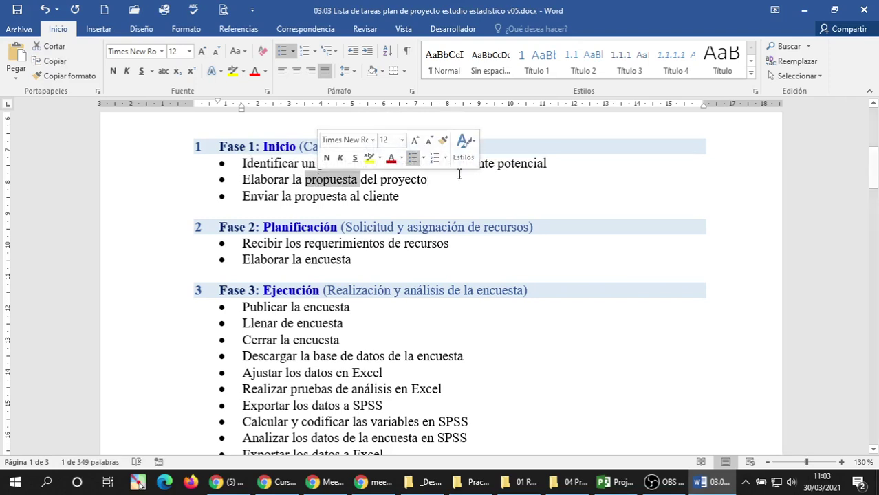
{"action": "left_click", "coordinate": [530, 177]}
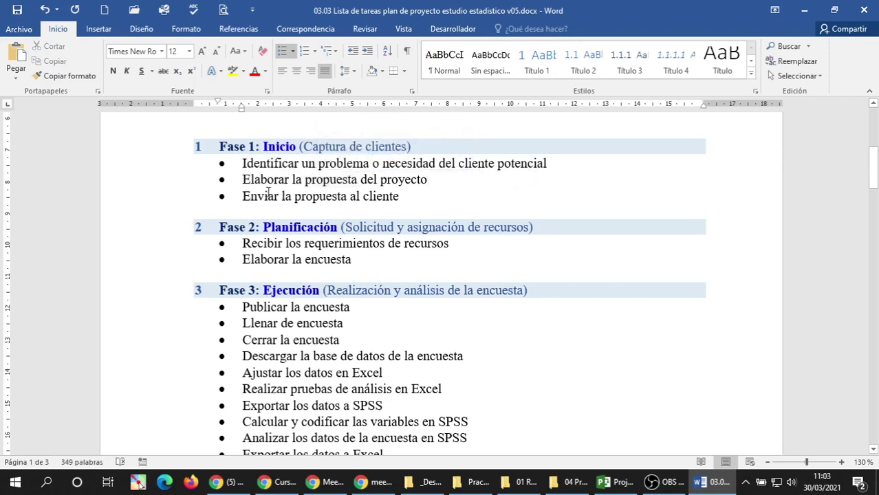
{"action": "left_click", "coordinate": [421, 196]}
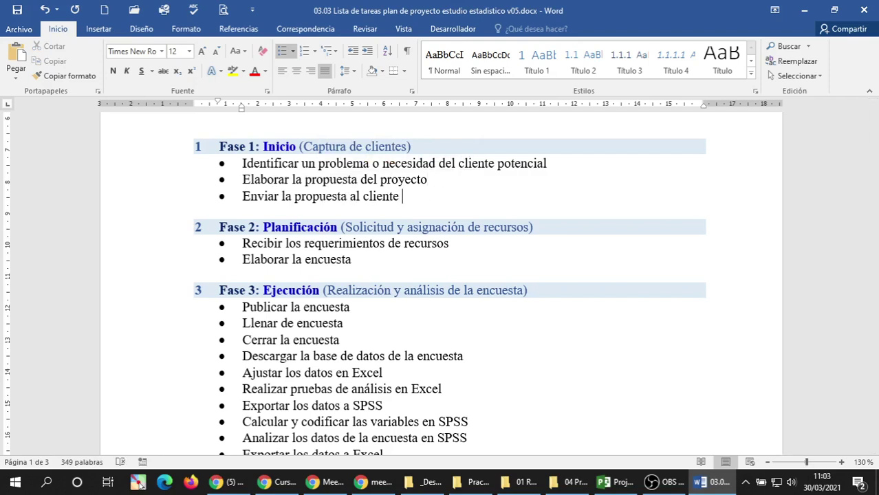
{"action": "type", "text": "potencial"}
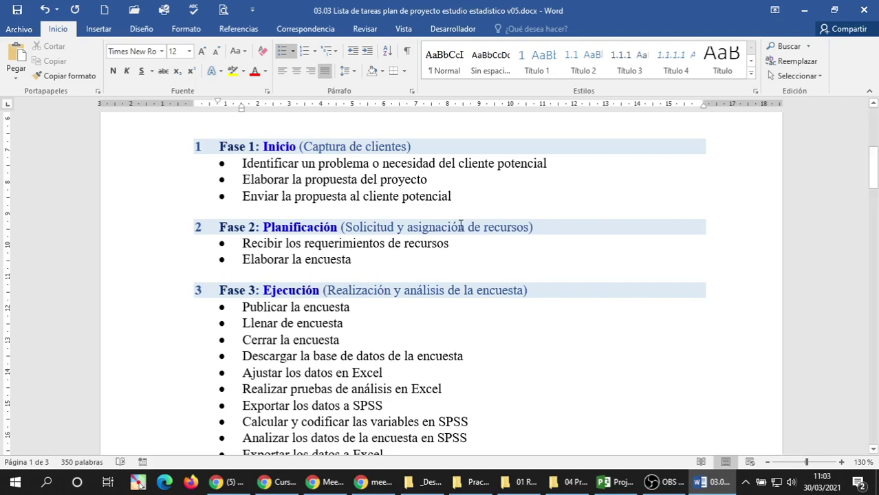
{"action": "left_click", "coordinate": [307, 212]}
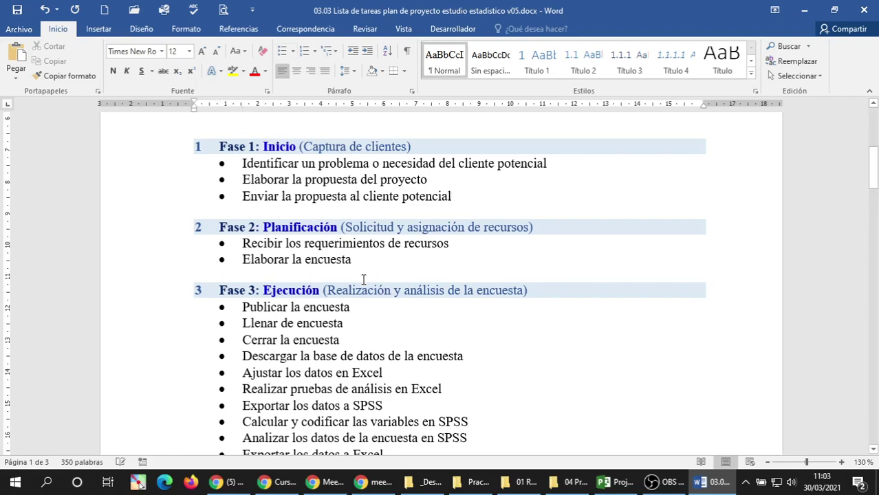
{"action": "key", "text": "ctrl+s"}
Reorder the taskbar so that the OBS entry comes after the Word document's entry.
{"action": "left_click", "coordinate": [253, 260]}
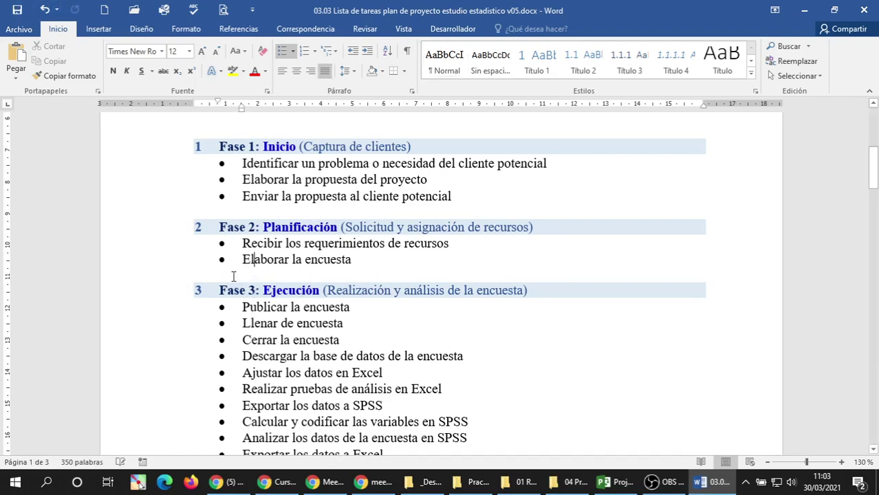
{"action": "left_click", "coordinate": [233, 276]}
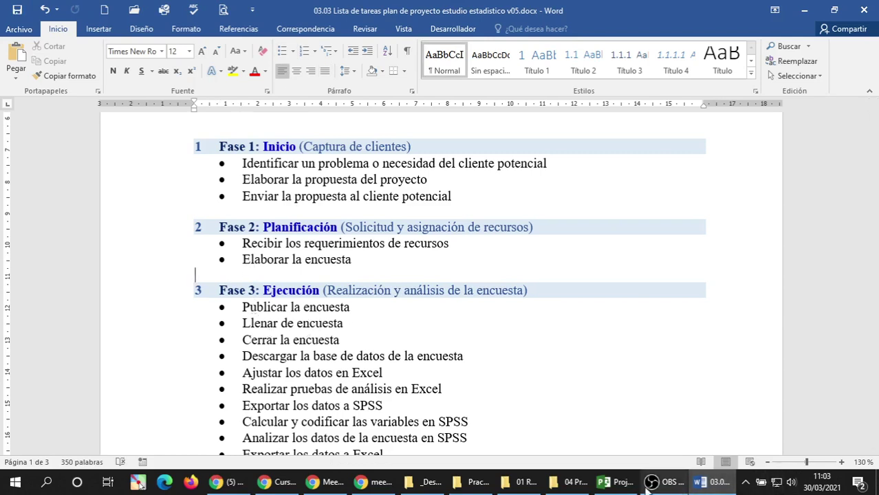
{"action": "mouse_move", "coordinate": [612, 482]}
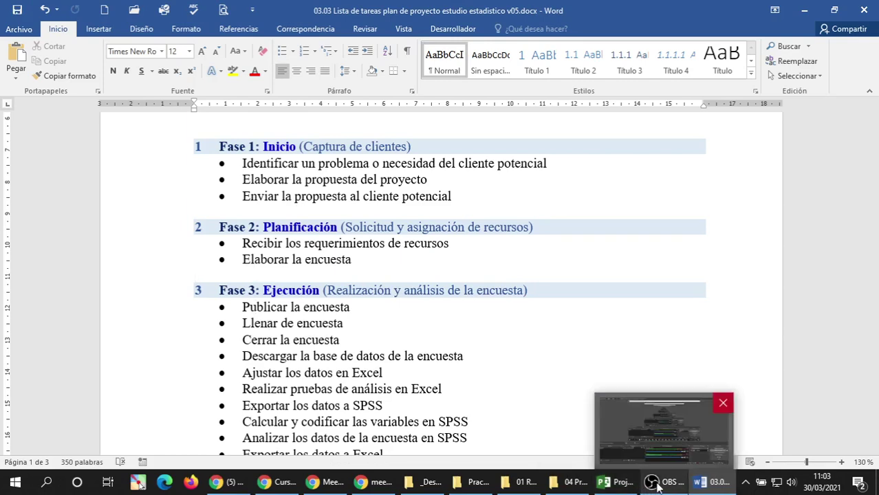
{"action": "left_click_drag", "start_coordinate": [640, 484], "coordinate": [712, 484]}
{"action": "left_click", "coordinate": [243, 218]}
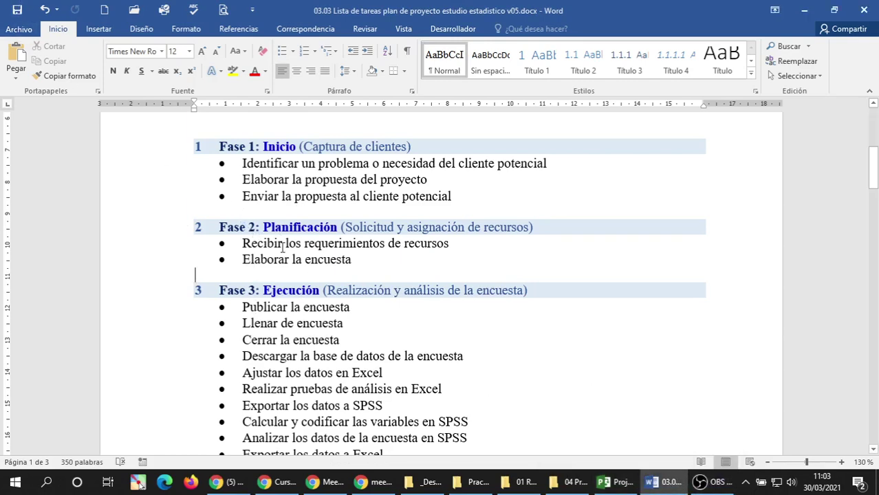
Extend the first task of Fase 2 to read "Recibir los requerimientos de recursos de parte de los equipos de trabajo".
{"action": "scroll", "coordinate": [282, 246], "scroll_direction": "down", "scroll_amount": 2}
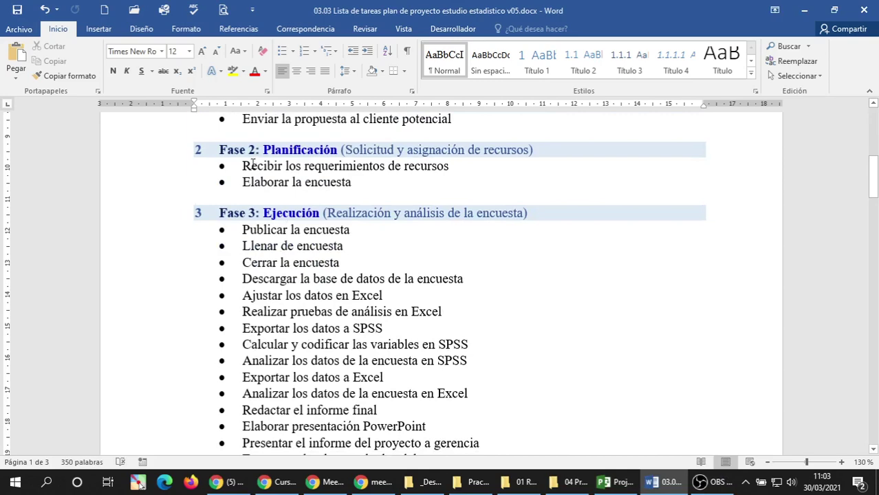
{"action": "scroll", "coordinate": [277, 200], "scroll_direction": "up", "scroll_amount": 2}
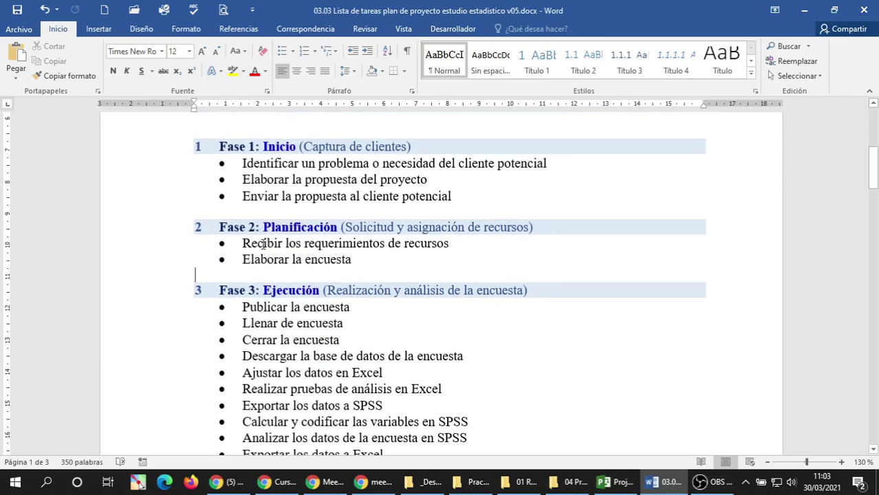
{"action": "triple_click", "coordinate": [273, 243]}
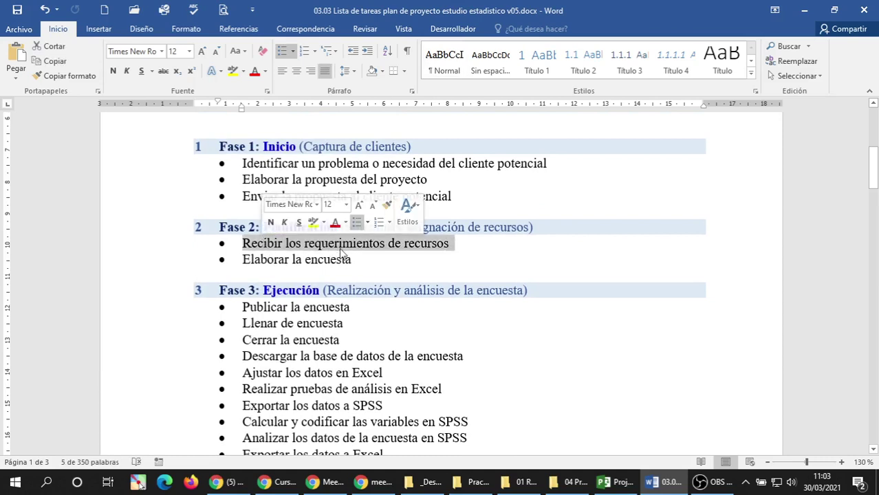
{"action": "left_click", "coordinate": [277, 243]}
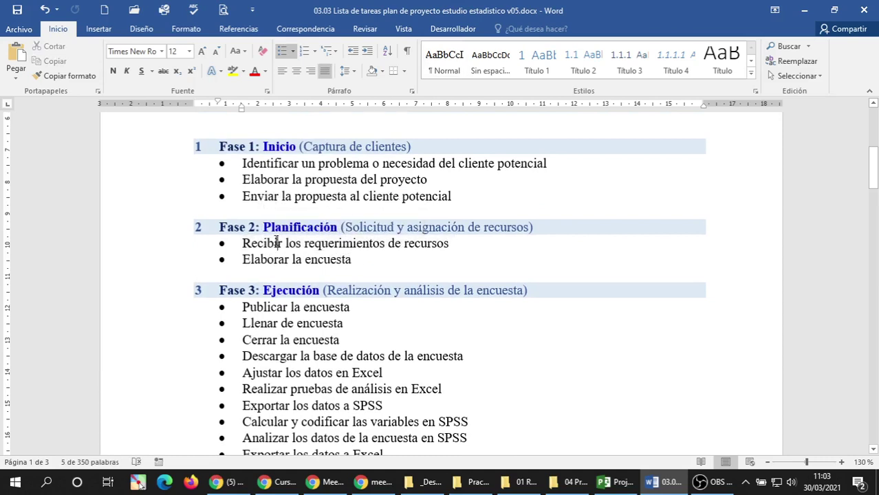
{"action": "left_click", "coordinate": [462, 244]}
{"action": "type", "text": "de pa"}
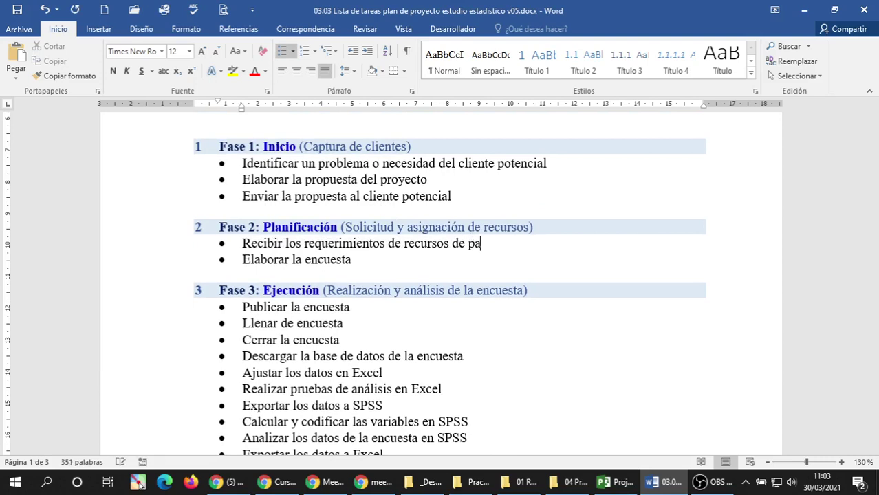
{"action": "type", "text": "rte de los e"}
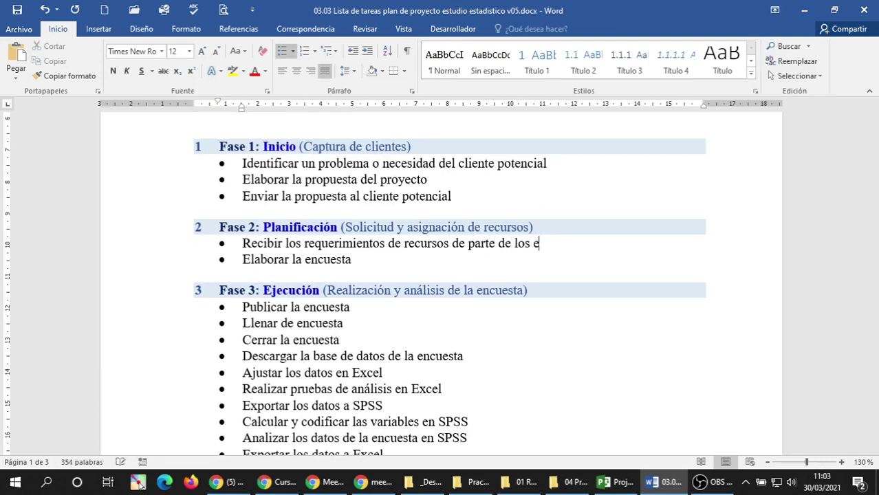
{"action": "type", "text": "quipos de trabajo"}
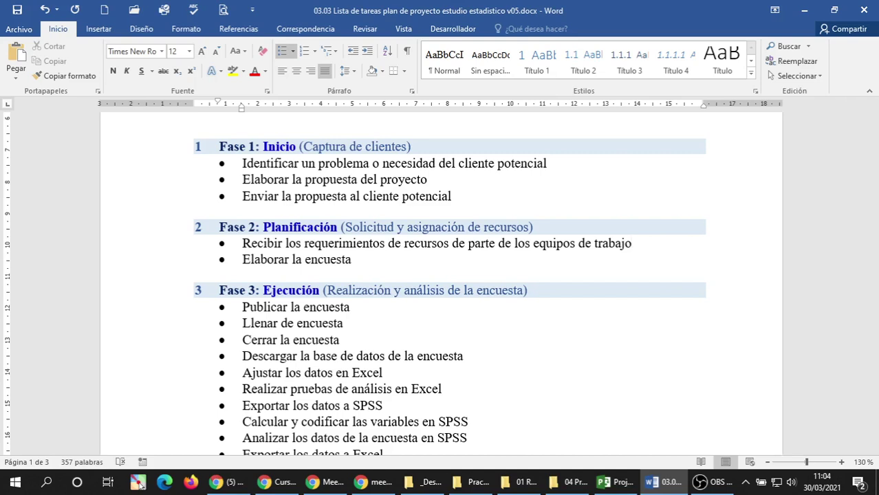
Extend the second task of Fase 2 to read "Elaborar la encuesta para el estudio estadístico del cliente potencial".
{"action": "left_click", "coordinate": [370, 244]}
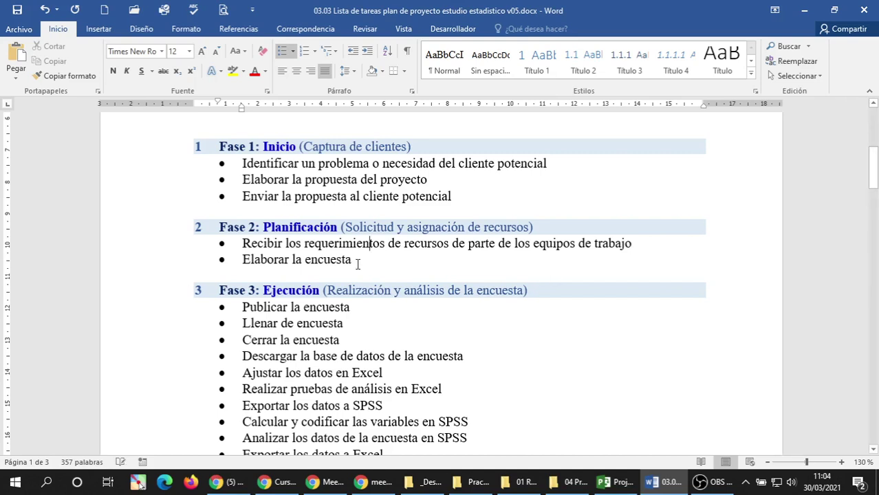
{"action": "left_click", "coordinate": [357, 265]}
{"action": "type", "text": "para"}
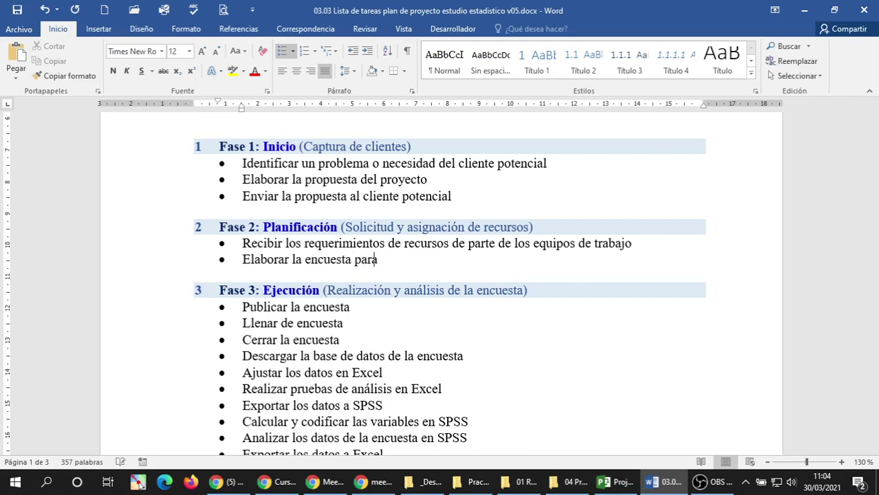
{"action": "type", "text": " el estudio estadi"}
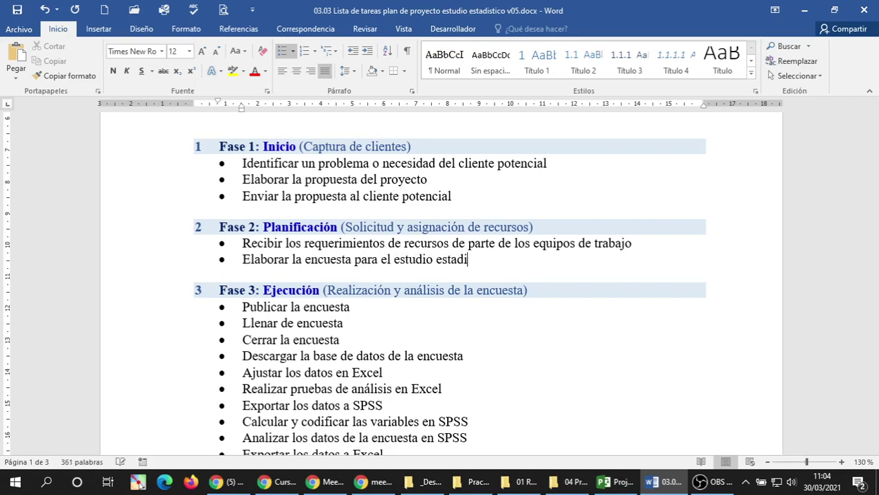
{"action": "type", "text": "stic"}
{"action": "key", "text": "BackSpace"}
{"action": "key", "text": "BackSpace"}
{"action": "key", "text": "BackSpace"}
{"action": "key", "text": "BackSpace"}
{"action": "key", "text": "BackSpace"}
{"action": "type", "text": "ístico del cliente potencial"}
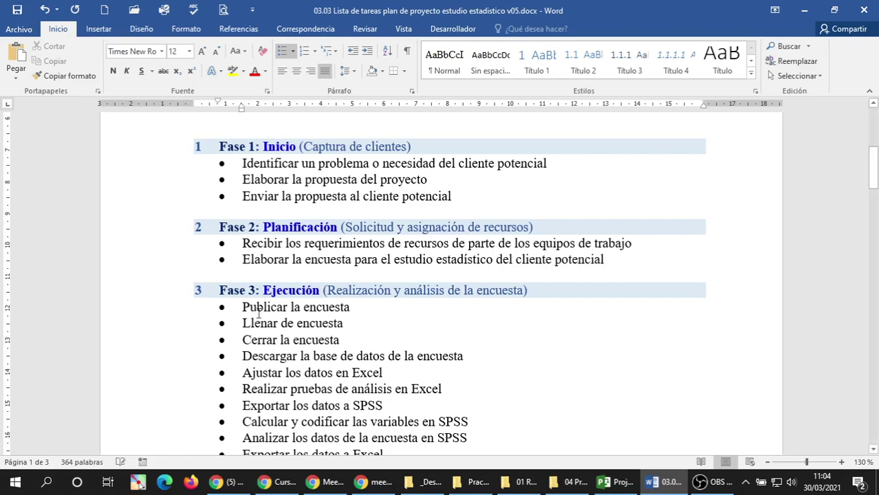
Review the first tasks of Fase 3: Ejecución, from publishing the survey to downloading its database.
{"action": "left_click", "coordinate": [293, 323]}
{"action": "scroll", "coordinate": [281, 316], "scroll_direction": "down", "scroll_amount": 1}
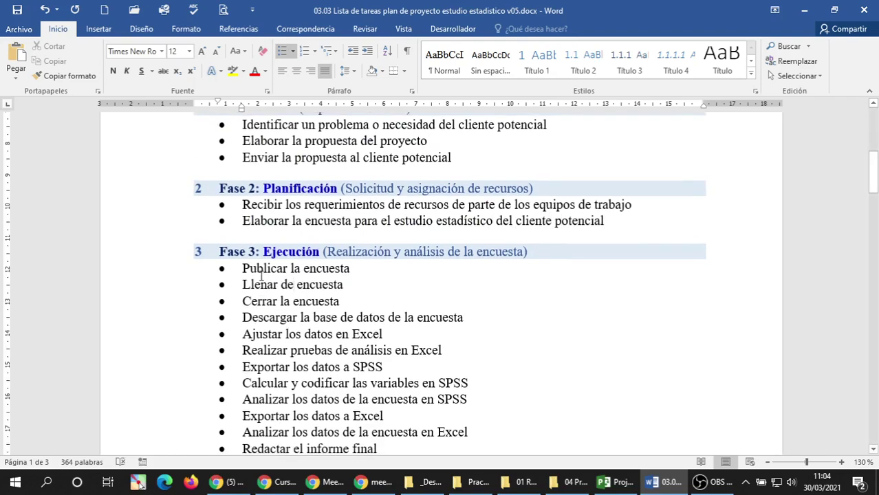
{"action": "triple_click", "coordinate": [255, 269]}
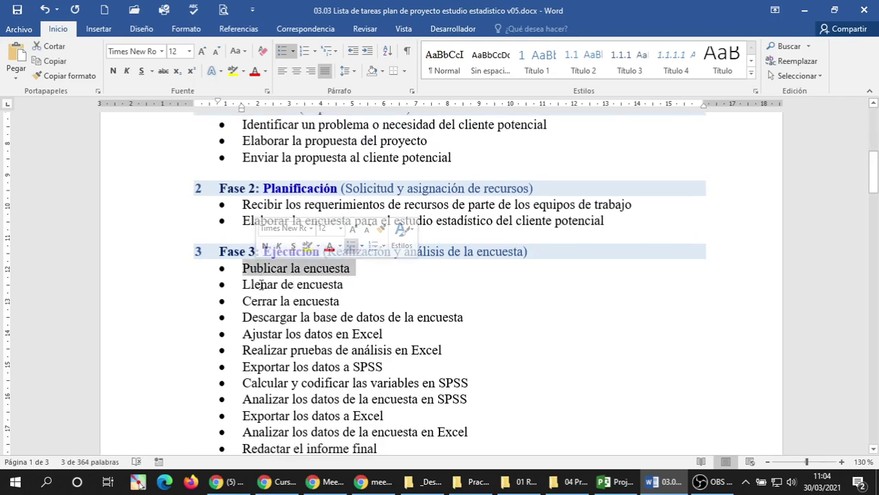
{"action": "left_click", "coordinate": [278, 284]}
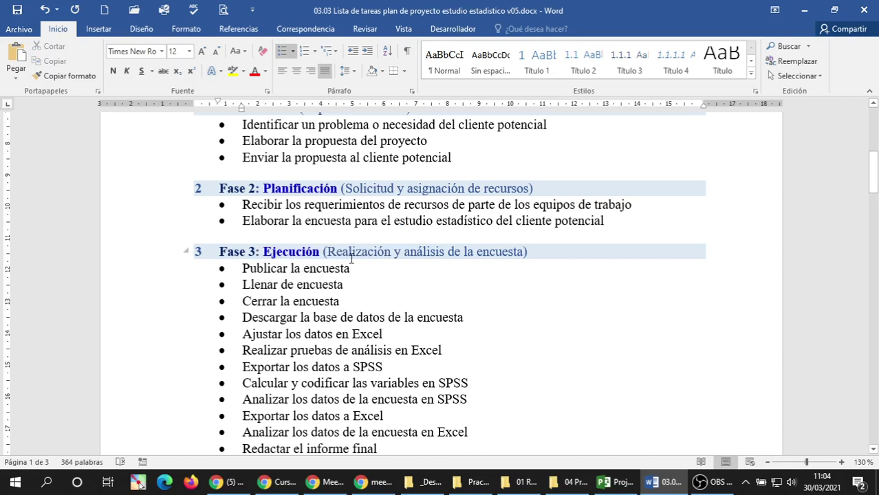
{"action": "triple_click", "coordinate": [290, 270]}
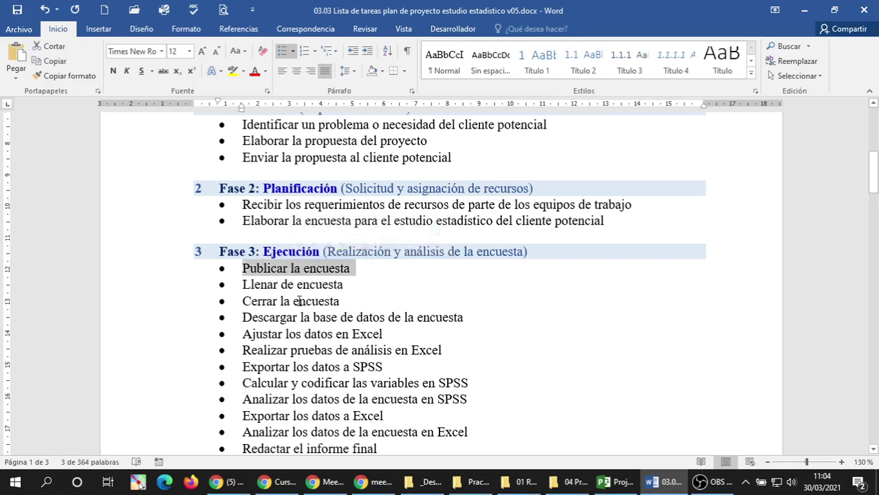
{"action": "left_click", "coordinate": [244, 286]}
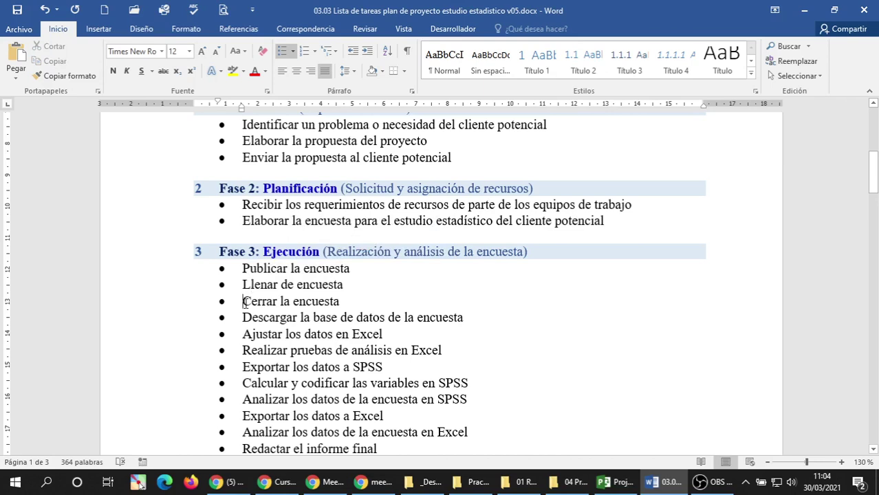
{"action": "scroll", "coordinate": [244, 303], "scroll_direction": "down", "scroll_amount": 1}
{"action": "double_click", "coordinate": [252, 278]}
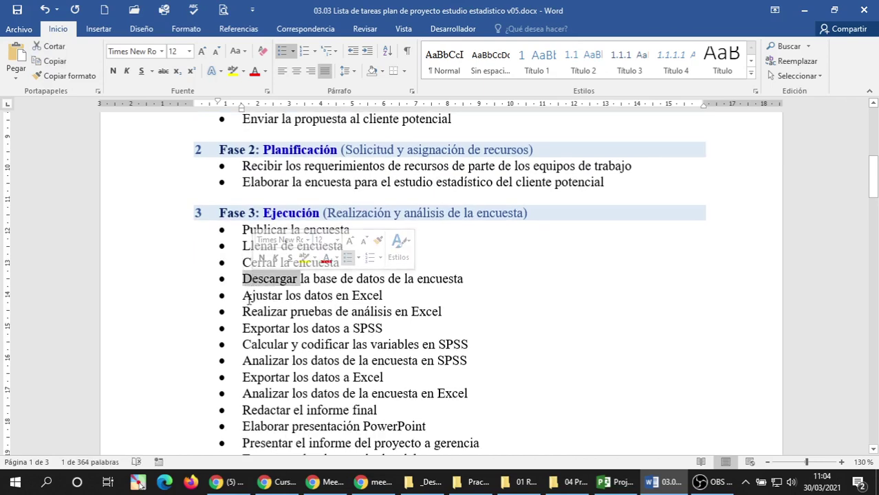
Insert "de la encuesta" after "los datos" in the Fase 3 tasks "Ajustar los datos en Excel" and "Exportar los datos a SPSS".
{"action": "double_click", "coordinate": [248, 297]}
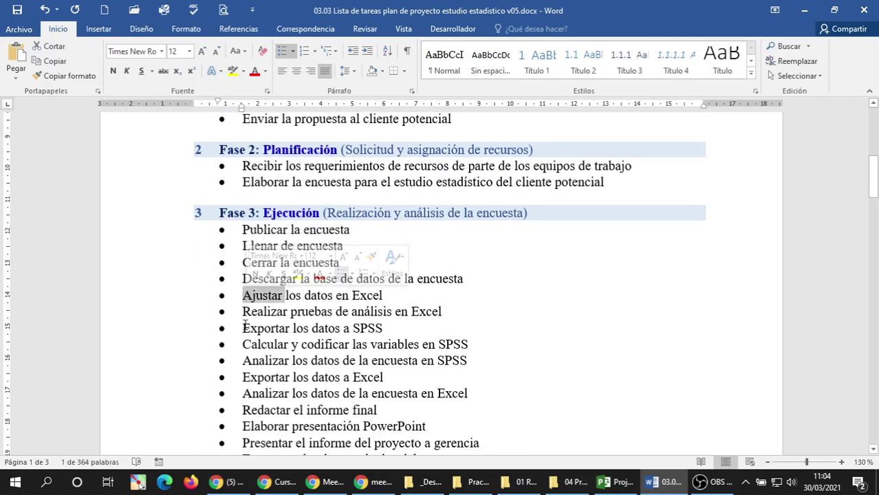
{"action": "left_click", "coordinate": [314, 312]}
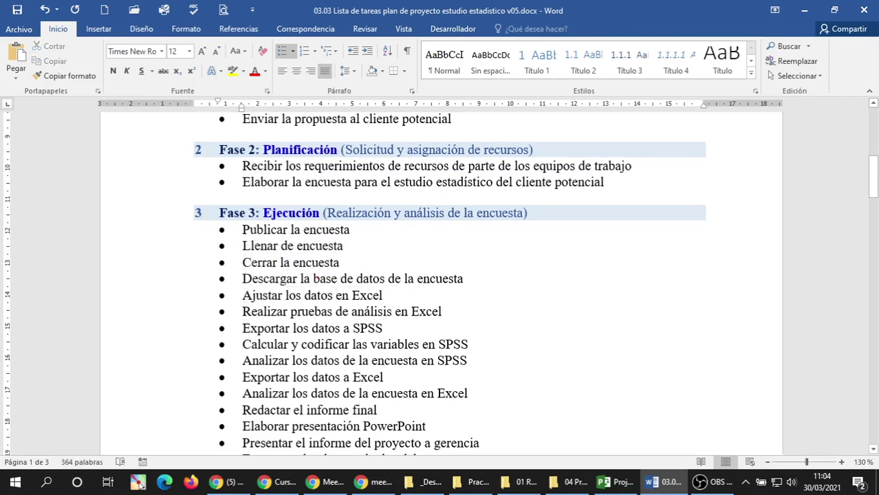
{"action": "type", "text": "de la encuesta en"}
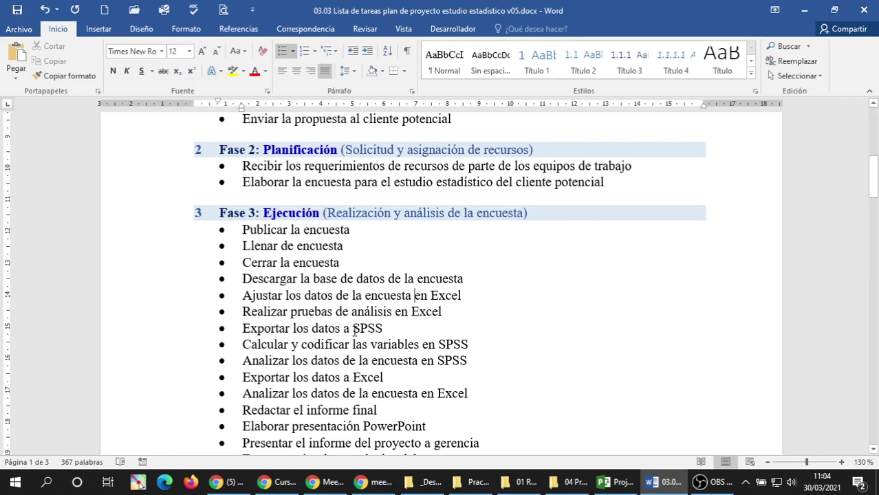
{"action": "left_click", "coordinate": [346, 328]}
{"action": "type", "text": "de la en"}
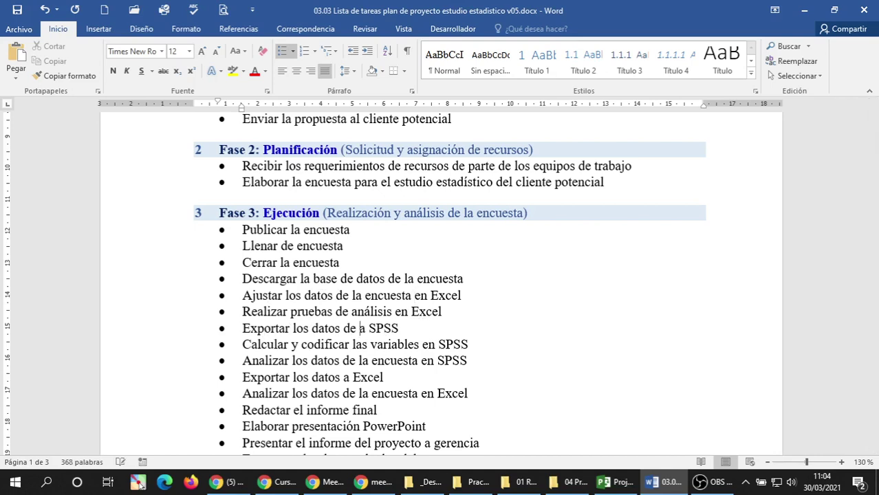
{"action": "type", "text": "cuesta a"}
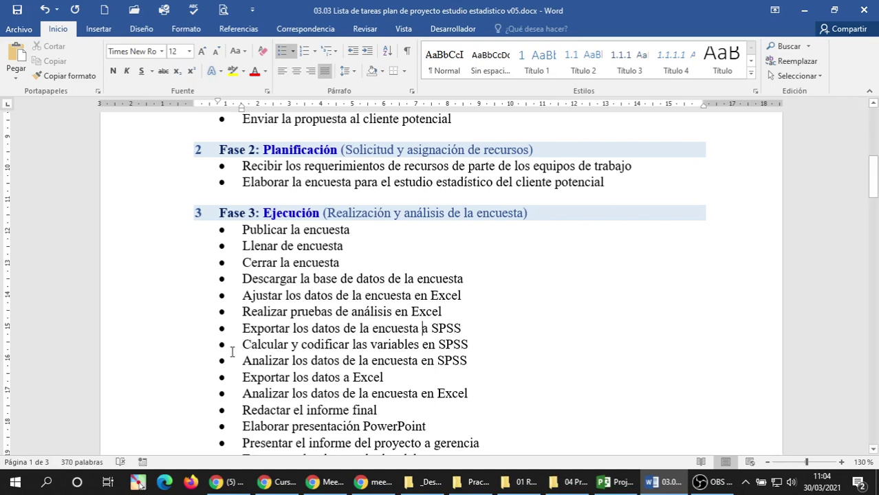
Insert "de la encuesta" into the Fase 3 task "Exportar los datos a Excel" after "los datos".
{"action": "double_click", "coordinate": [453, 345]}
{"action": "scroll", "coordinate": [408, 372], "scroll_direction": "down", "scroll_amount": 1}
{"action": "scroll", "coordinate": [408, 372], "scroll_direction": "down", "scroll_amount": 1}
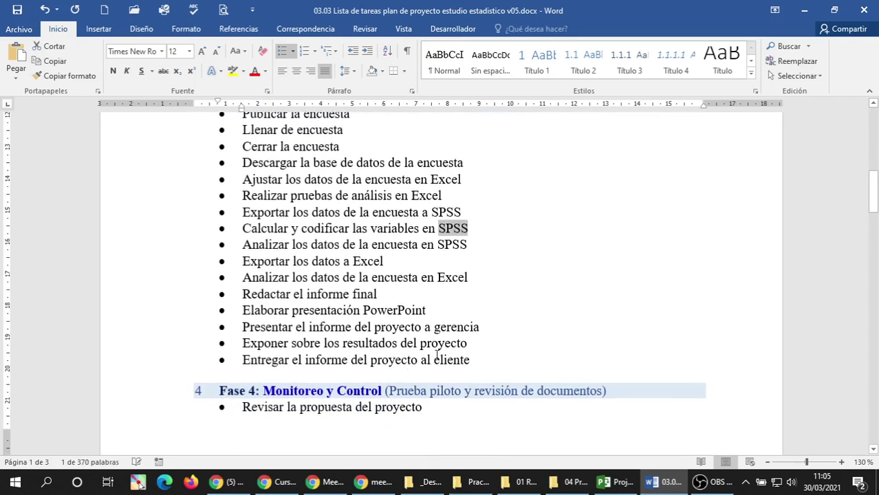
{"action": "left_click", "coordinate": [264, 245]}
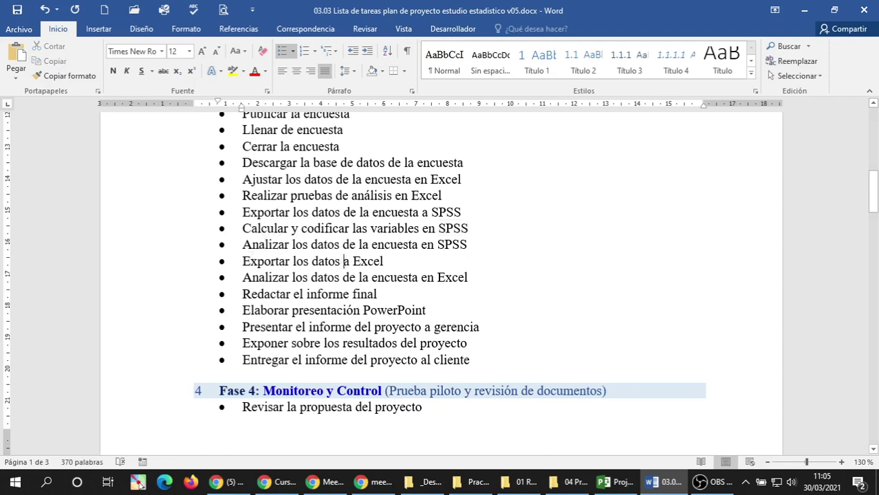
{"action": "type", "text": "de la encuesta"}
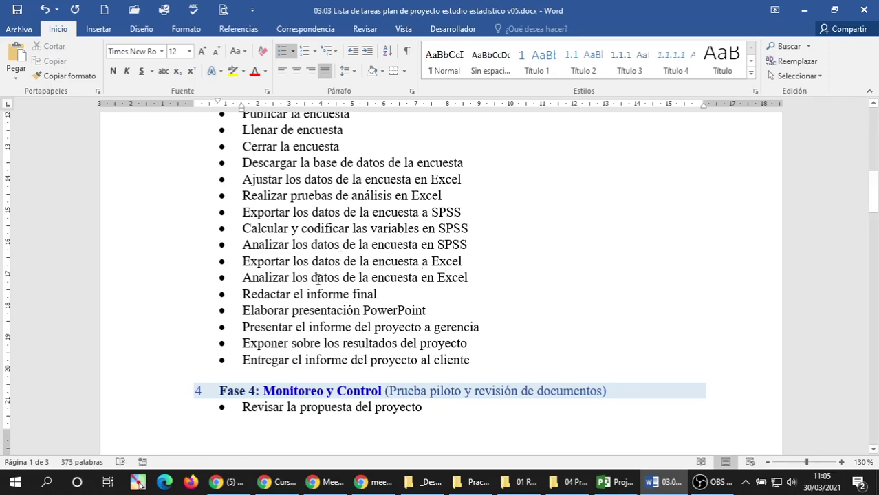
Add "del estudio estadístico" to the task "Redactar el informe final" and "sobre el estudio estadístico" to "Elaborar presentación PowerPoint".
{"action": "left_click", "coordinate": [443, 277]}
{"action": "type", "text": "del es"}
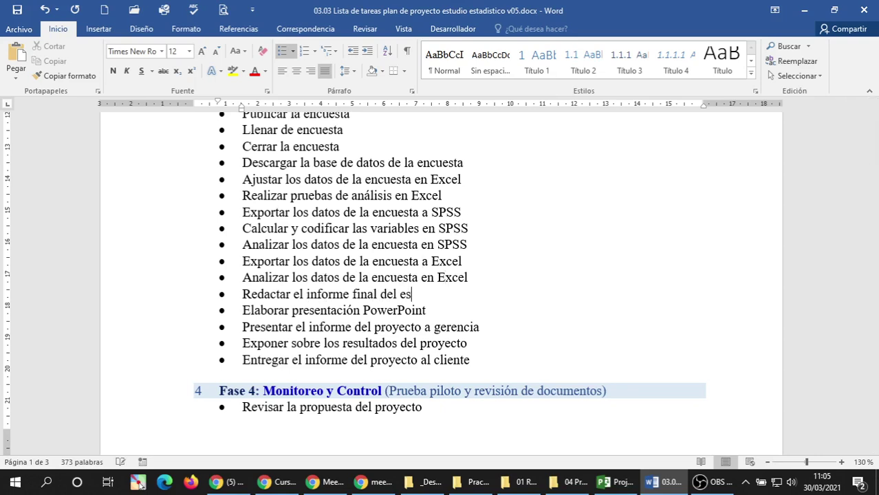
{"action": "type", "text": "tudio estadísit"}
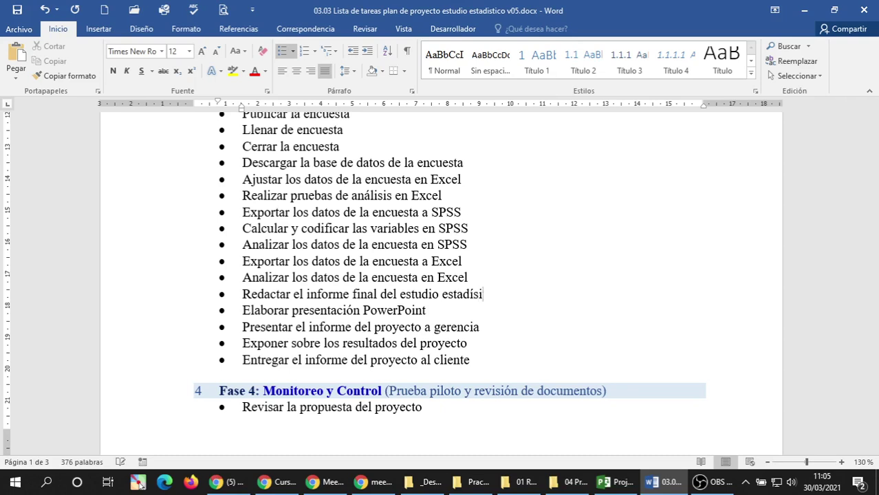
{"action": "key", "text": "BackSpace"}
{"action": "type", "text": "tico"}
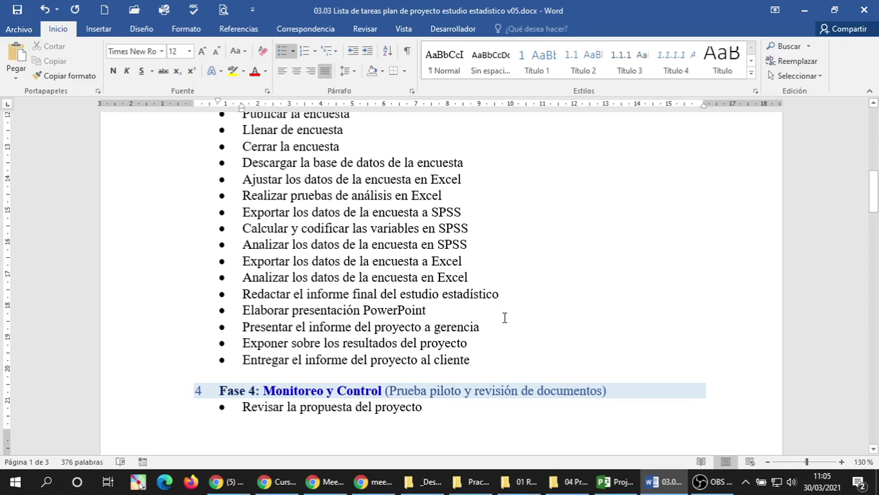
{"action": "type", "text": " sobr"}
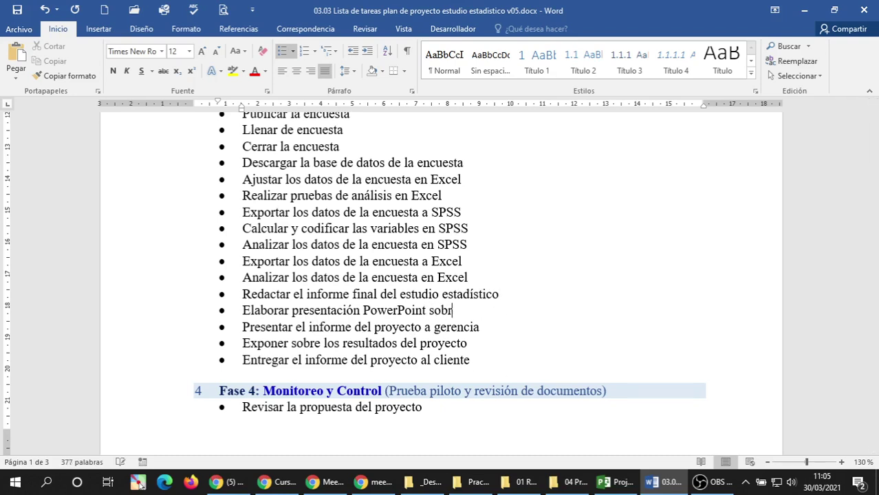
{"action": "type", "text": "e el estudio estadístico"}
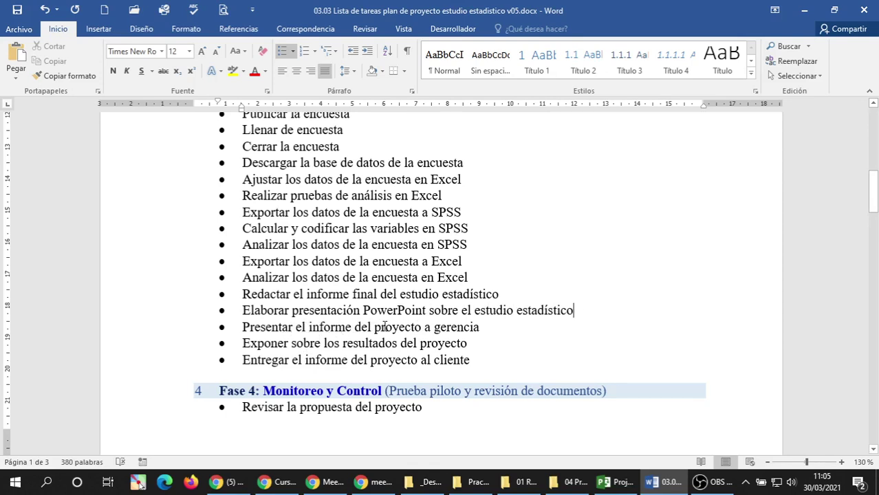
Reword the management presentation task to "Presentar el informe del proyecto de estudio estadístico a la gerencia".
{"action": "double_click", "coordinate": [385, 327]}
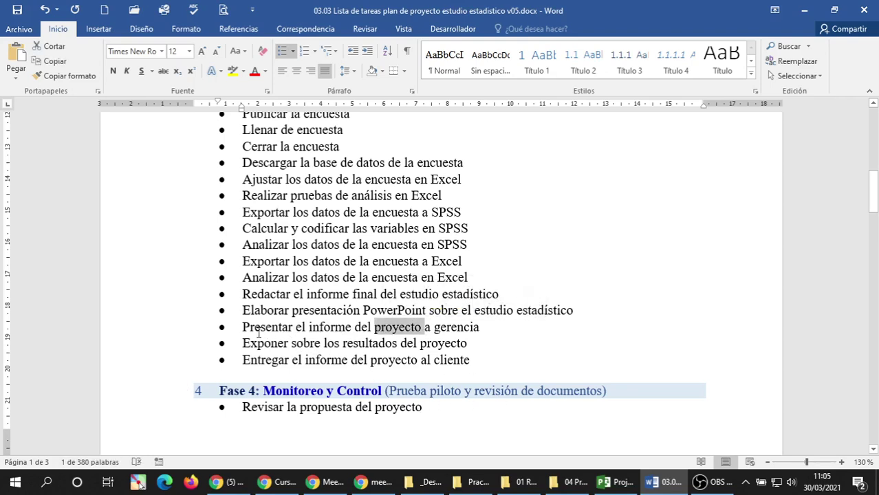
{"action": "left_click", "coordinate": [404, 327]}
{"action": "key", "text": "ctrl+Right"}
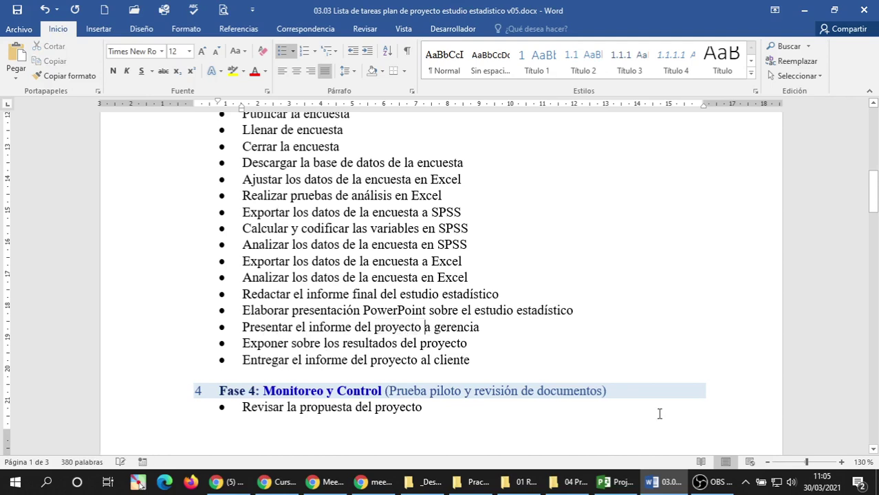
{"action": "type", "text": "de es"}
{"action": "type", "text": "tudio estad"}
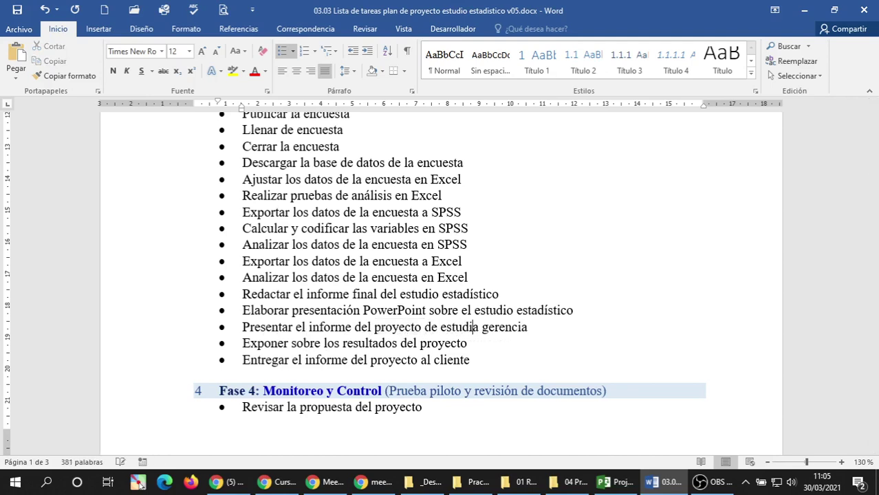
{"action": "type", "text": "ístico"}
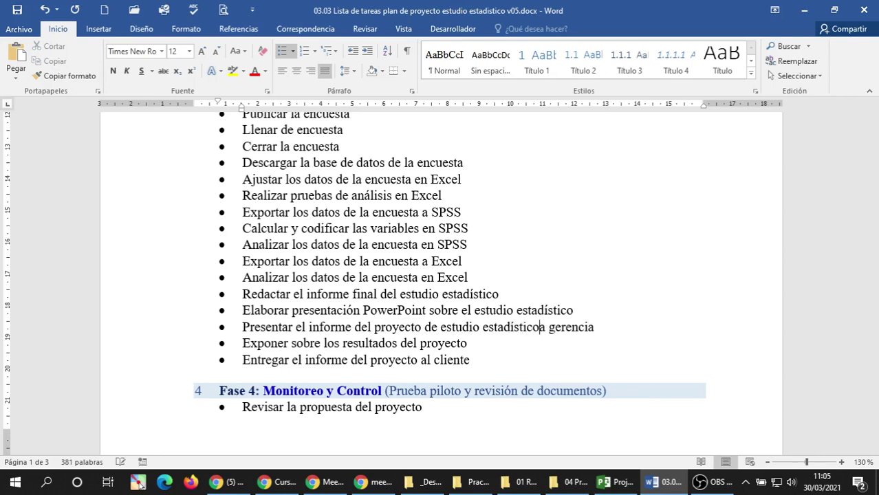
{"action": "key", "text": "Right"}
{"action": "type", "text": "la"}
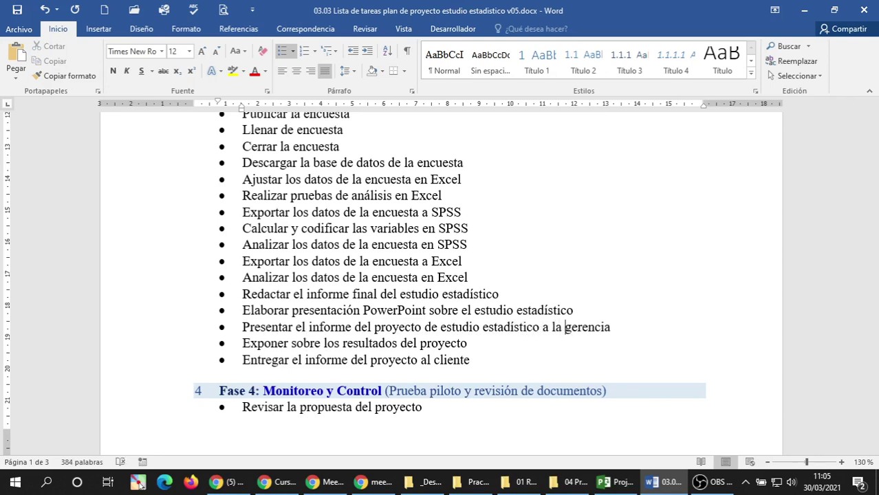
Add "del cliente" after "a la gerencia" at the end of the task about presenting the report.
{"action": "key", "text": "Right"}
{"action": "key", "text": "Right"}
{"action": "key", "text": "Right"}
{"action": "key", "text": "Right"}
{"action": "key", "text": "Right"}
{"action": "type", "text": "del"}
{"action": "type", "text": " cliente pot"}
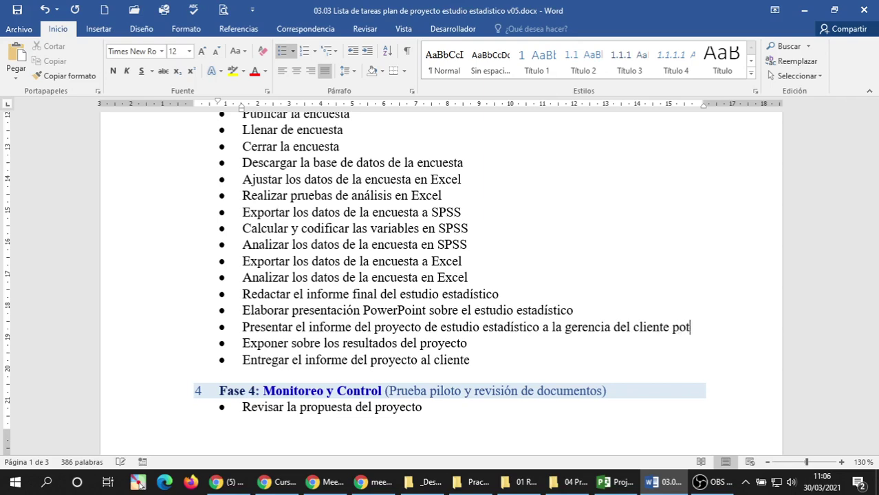
{"action": "type", "text": "encial"}
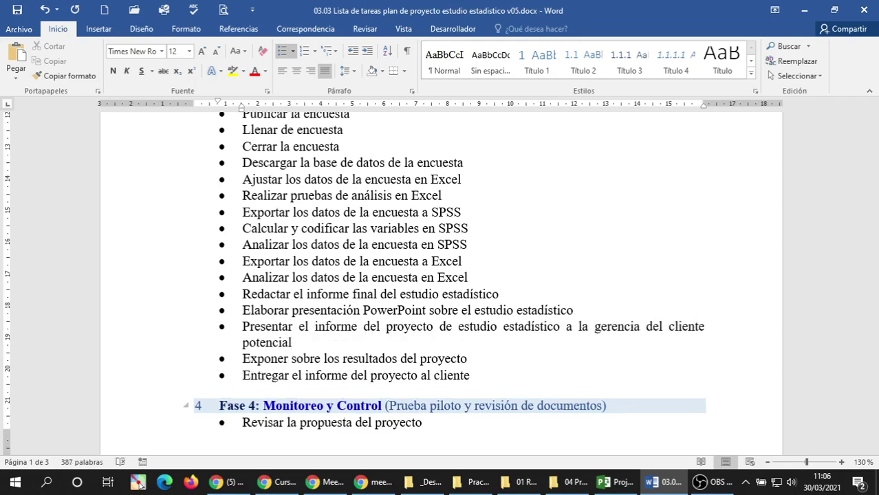
{"action": "key", "text": "BackSpace"}
{"action": "key", "text": "BackSpace"}
{"action": "key", "text": "BackSpace"}
{"action": "key", "text": "BackSpace"}
{"action": "key", "text": "BackSpace"}
{"action": "key", "text": "BackSpace"}
{"action": "key", "text": "BackSpace"}
{"action": "key", "text": "BackSpace"}
{"action": "key", "text": "BackSpace"}
{"action": "key", "text": "BackSpace"}
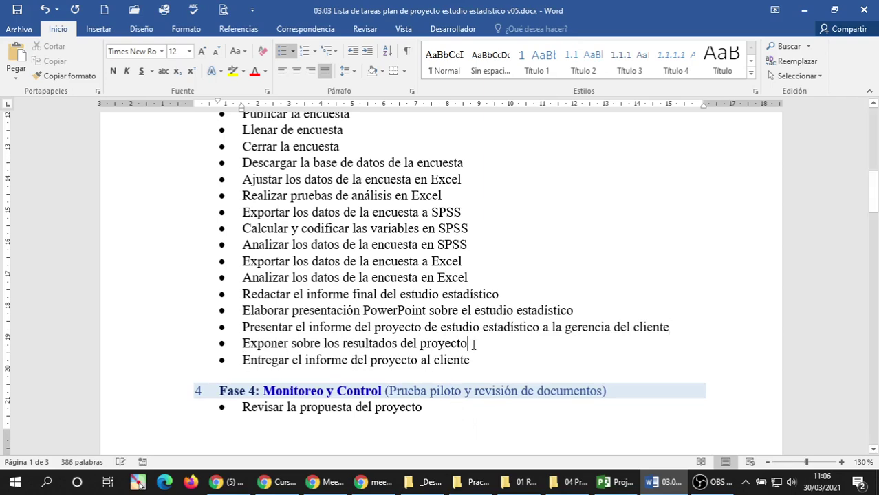
Replace "proyecto" with "estudio estadístico" in the task "Exponer sobre los resultados del proyecto".
{"action": "key", "text": "ctrl+BackSpace"}
{"action": "type", "text": "estudio es"}
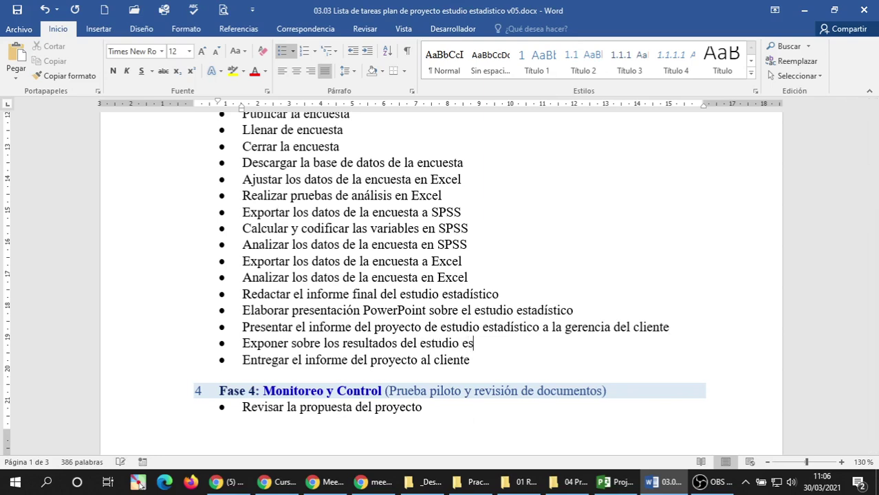
{"action": "type", "text": "tadístico"}
Remove "proyecto de" from the report task so it reads "Presentar el informe del estudio estadístico a la gerencia del cliente".
{"action": "key", "text": "Up"}
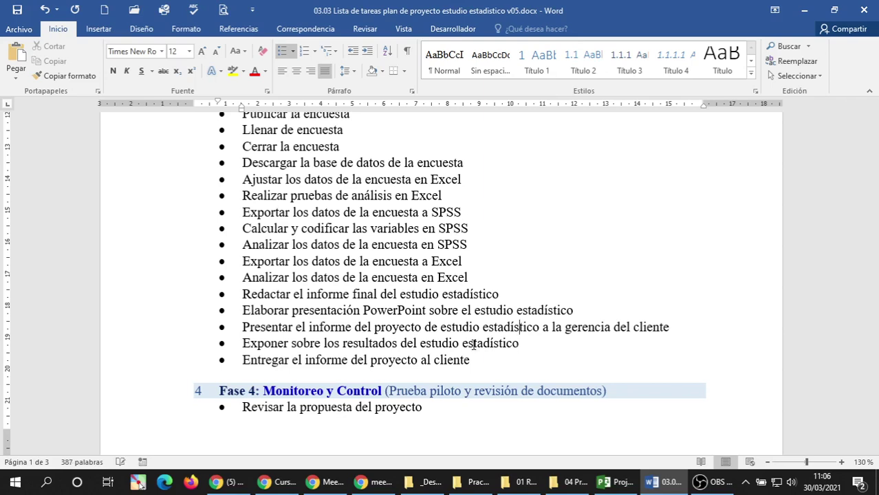
{"action": "double_click", "coordinate": [406, 327]}
{"action": "key", "text": "Delete"}
{"action": "key", "text": "ctrl+Delete"}
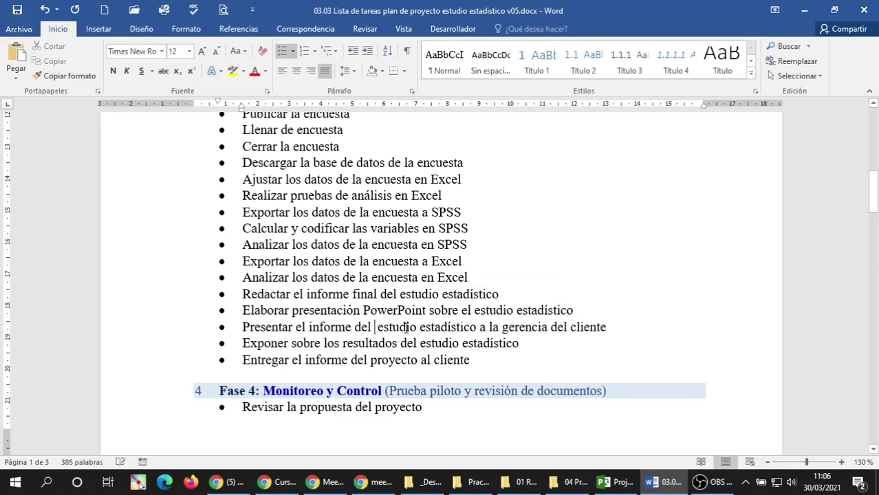
{"action": "left_click", "coordinate": [573, 327]}
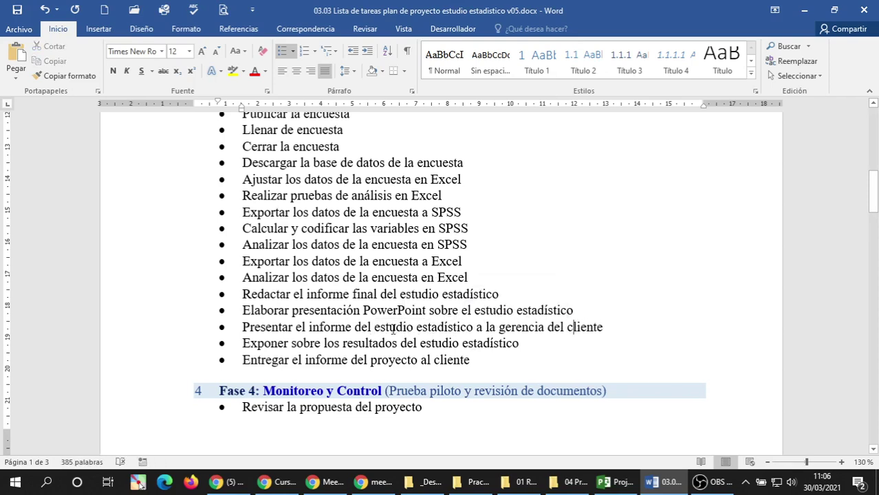
{"action": "left_click", "coordinate": [475, 328]}
{"action": "left_click", "coordinate": [494, 343]}
Replace "proyecto" with "estudio estadístico" in the last Fase 3 task, "Entregar el informe del proyecto al cliente".
{"action": "scroll", "coordinate": [427, 337], "scroll_direction": "down", "scroll_amount": 2}
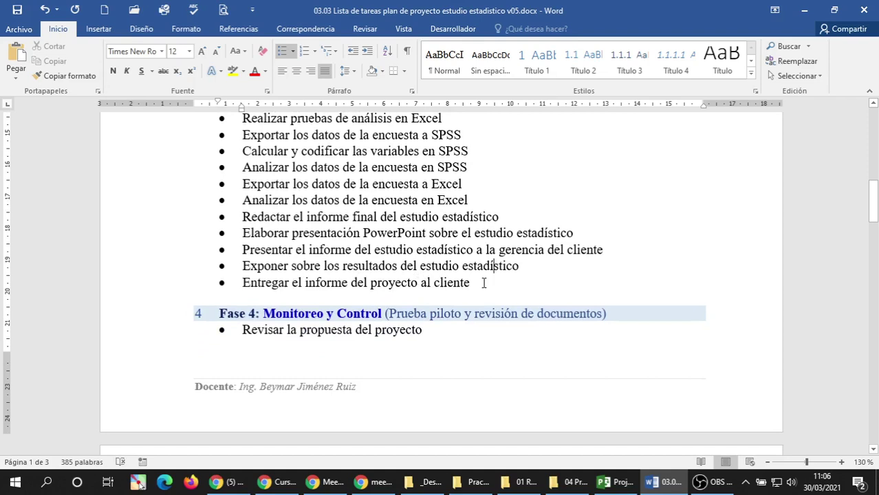
{"action": "double_click", "coordinate": [399, 283]}
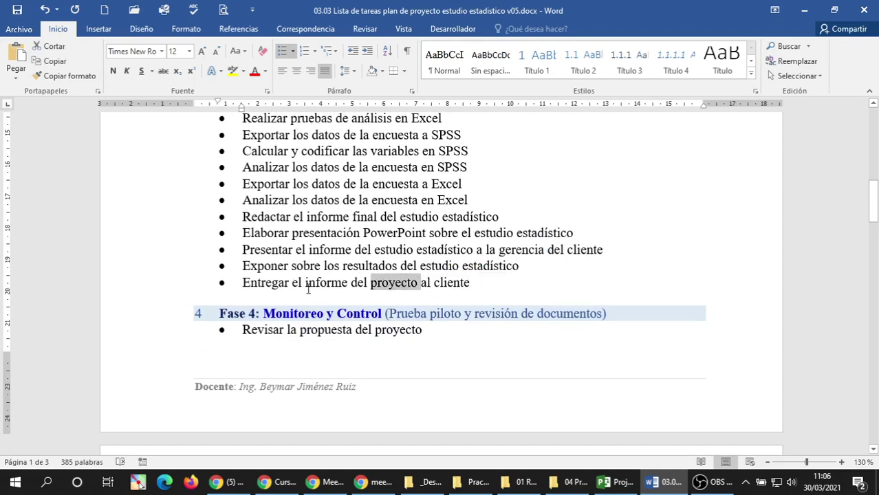
{"action": "type", "text": "estud"}
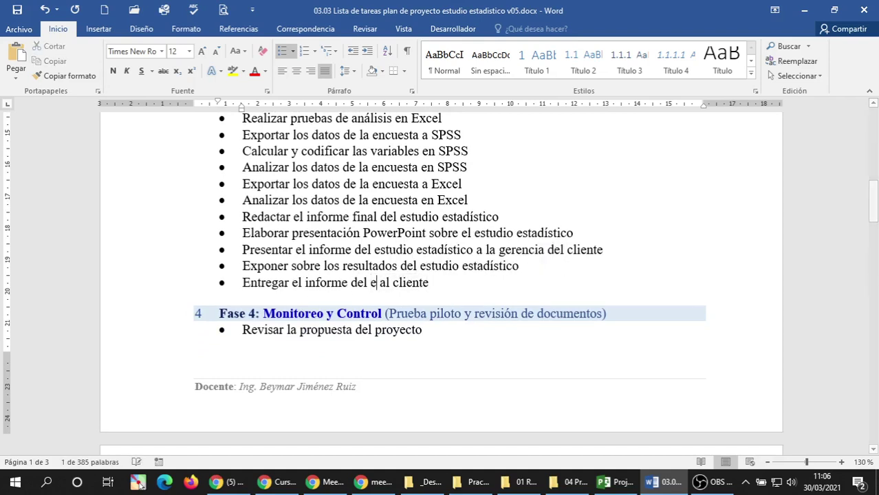
{"action": "type", "text": "io estadísti"}
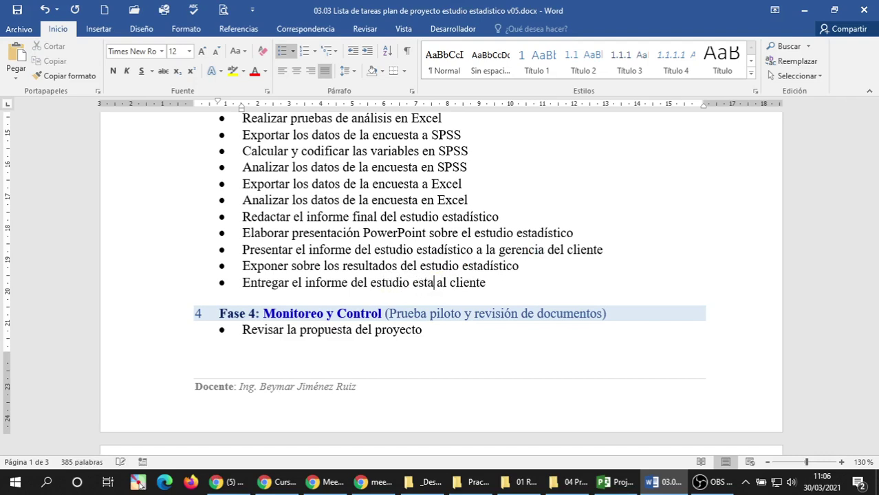
{"action": "type", "text": "co"}
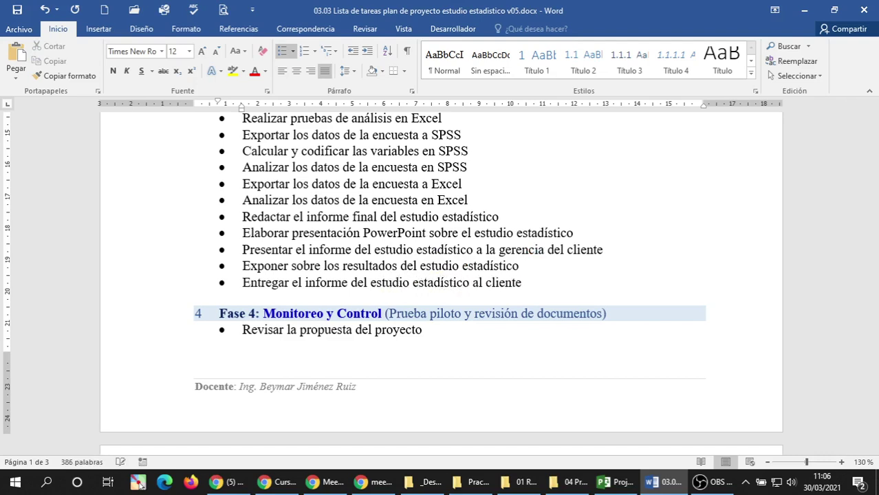
{"action": "left_click", "coordinate": [473, 266]}
Push the Fase 4: Monitoreo y Control heading onto page 2 by adding blank lines before it.
{"action": "scroll", "coordinate": [453, 261], "scroll_direction": "down", "scroll_amount": 1}
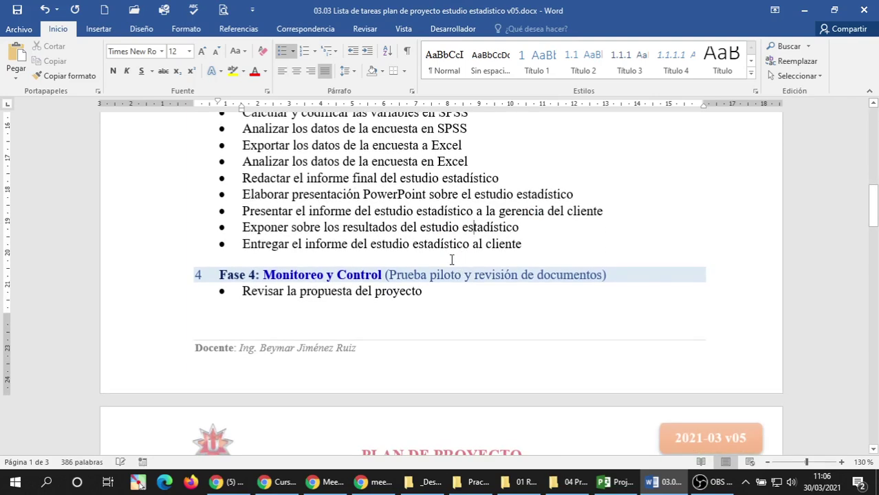
{"action": "scroll", "coordinate": [367, 257], "scroll_direction": "down", "scroll_amount": 3}
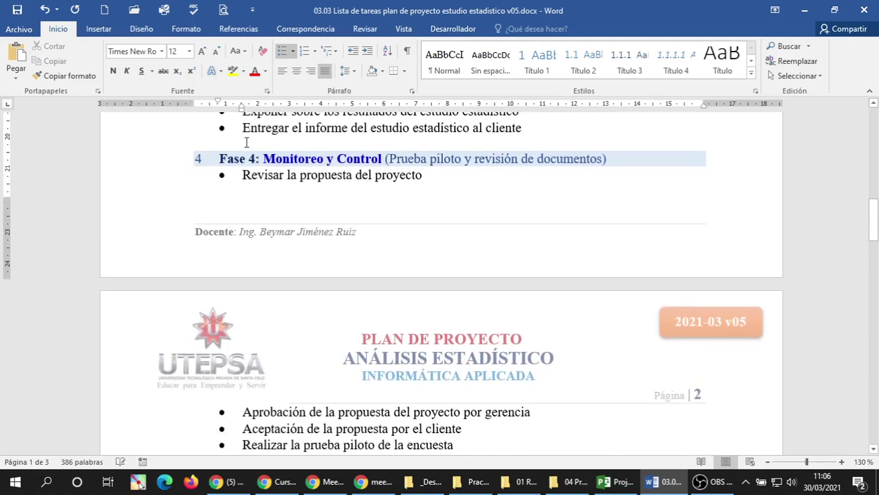
{"action": "left_click", "coordinate": [246, 142]}
{"action": "key", "text": "Return"}
{"action": "key", "text": "Return"}
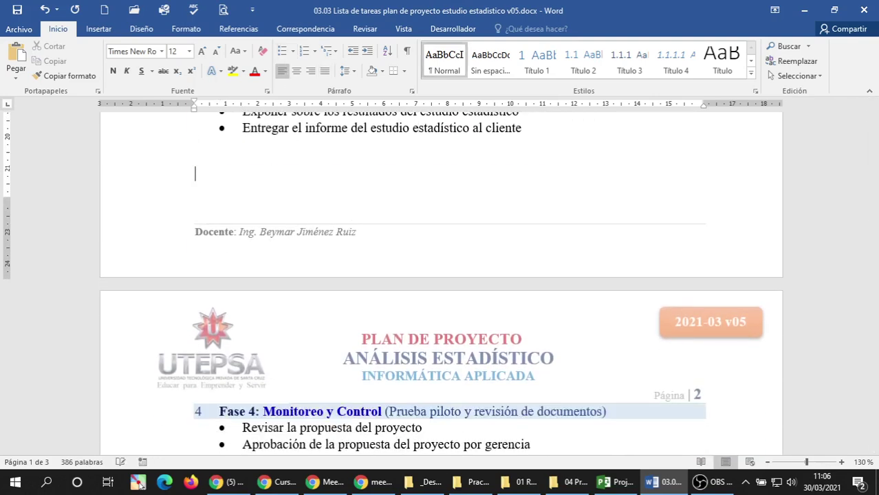
{"action": "key", "text": "Return"}
{"action": "key", "text": "Delete"}
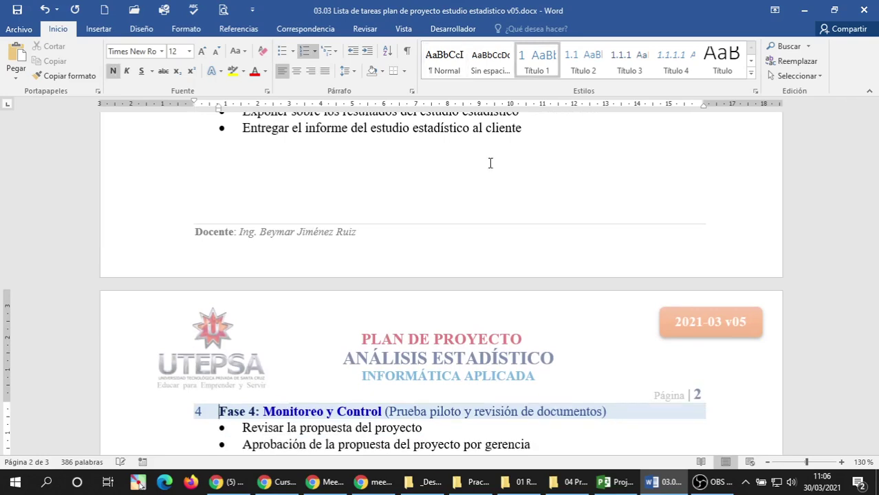
Review the Fase 4 and Fase 5 task lists against the headings and tasks of the earlier phases.
{"action": "scroll", "coordinate": [337, 191], "scroll_direction": "down", "scroll_amount": 5}
{"action": "scroll", "coordinate": [337, 191], "scroll_direction": "up", "scroll_amount": 4}
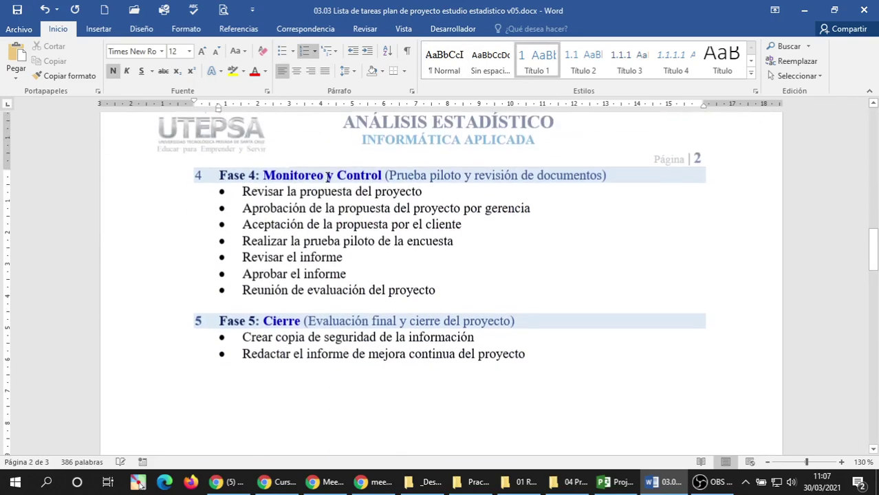
{"action": "scroll", "coordinate": [441, 196], "scroll_direction": "down", "scroll_amount": 1}
{"action": "scroll", "coordinate": [446, 217], "scroll_direction": "down", "scroll_amount": 1}
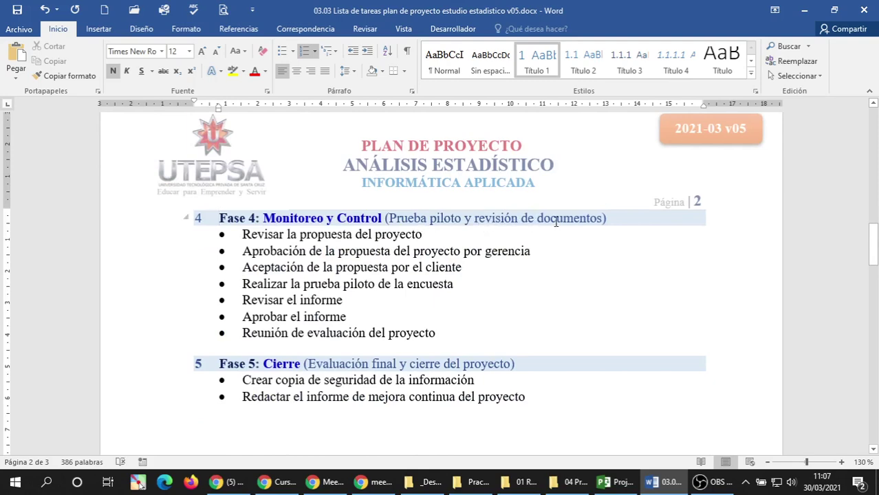
{"action": "left_click", "coordinate": [368, 267]}
{"action": "scroll", "coordinate": [450, 245], "scroll_direction": "up", "scroll_amount": 10}
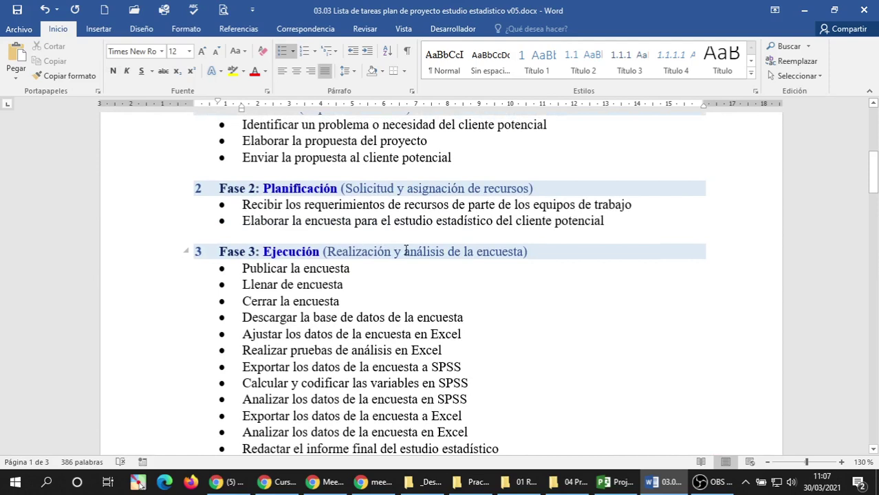
{"action": "left_click", "coordinate": [394, 253]}
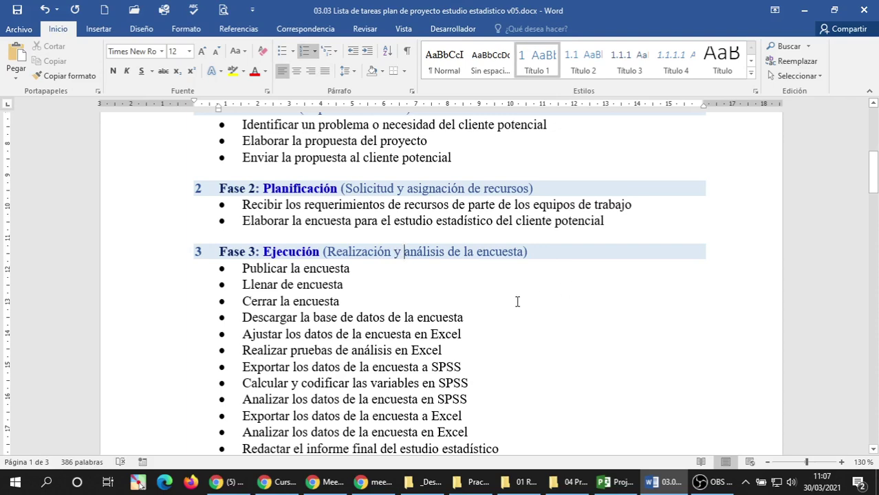
{"action": "scroll", "coordinate": [517, 301], "scroll_direction": "down", "scroll_amount": 10}
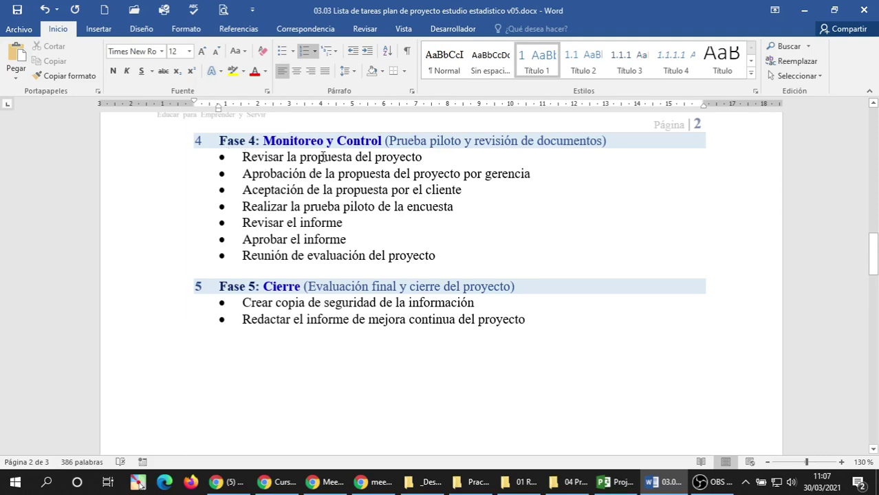
{"action": "left_click", "coordinate": [434, 157]}
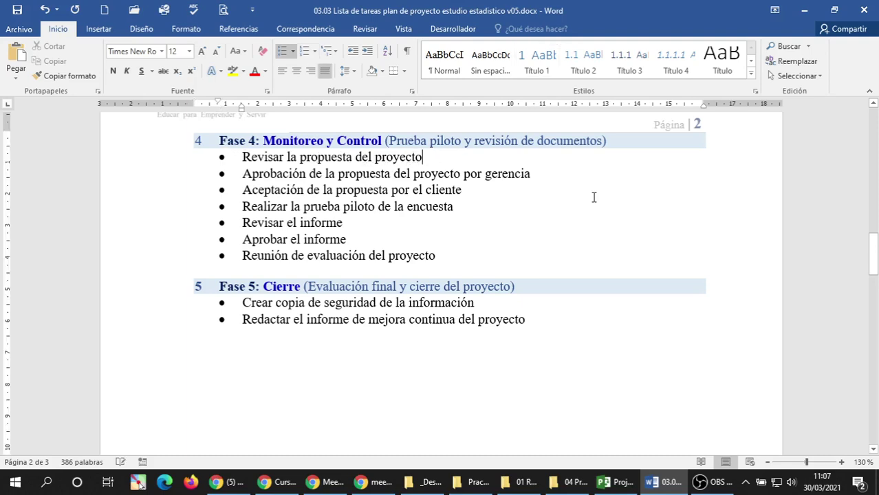
Reword the first Fase 4 task as "Revisión de la propuesta del proyecto de estudio estadístico".
{"action": "type", "text": "de estud"}
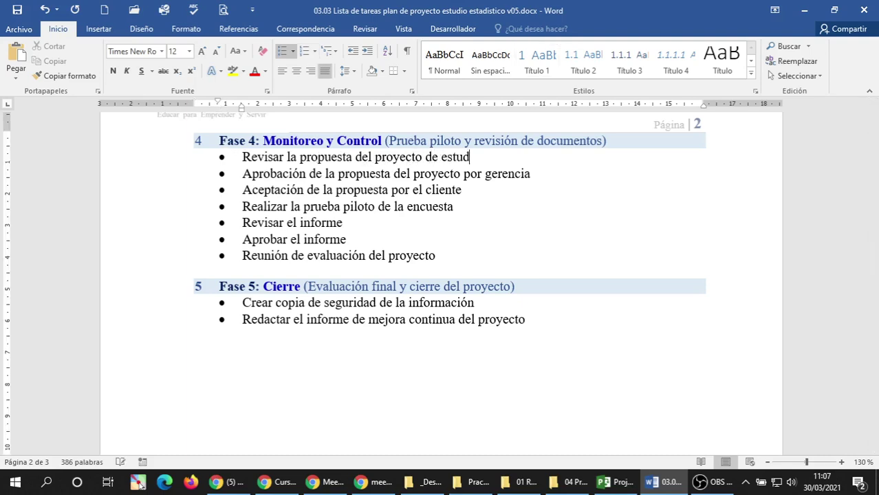
{"action": "type", "text": "io estadístico"}
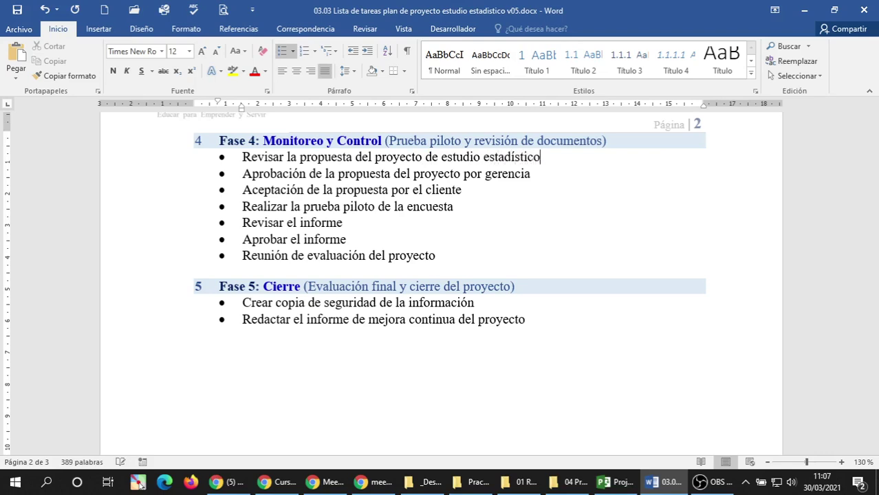
{"action": "left_click", "coordinate": [282, 157]}
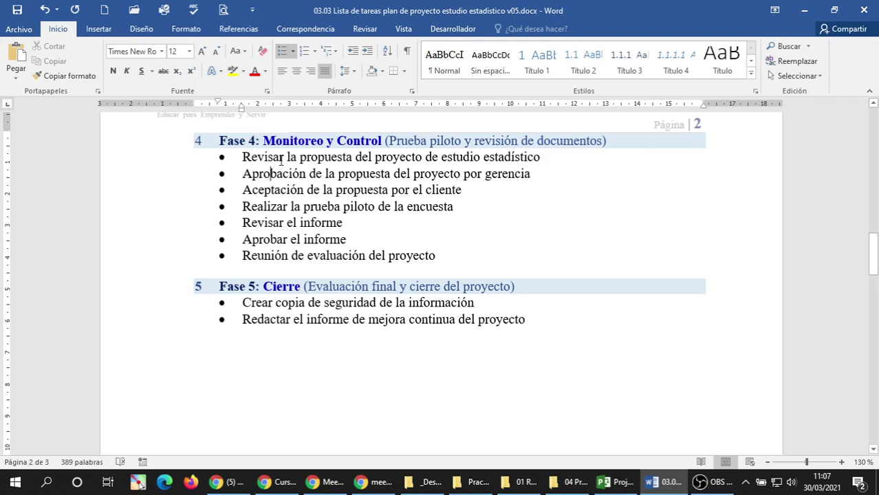
{"action": "key", "text": "BackSpace"}
{"action": "key", "text": "BackSpace"}
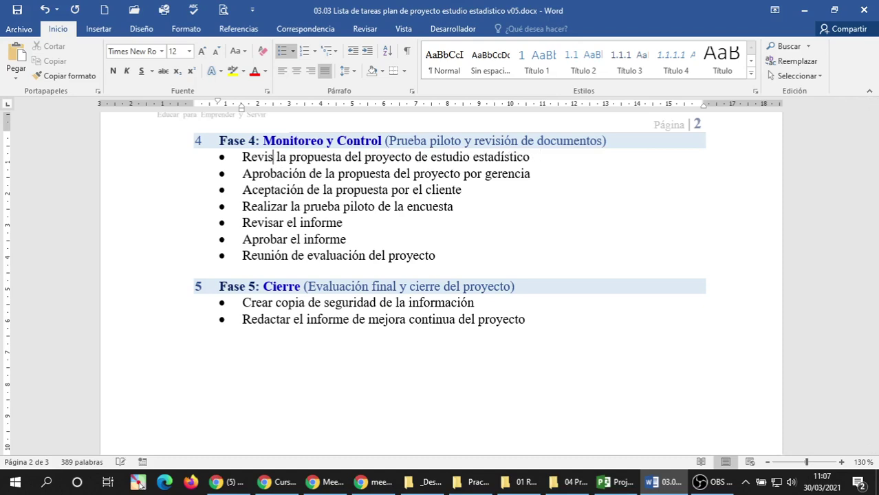
{"action": "type", "text": "ión"}
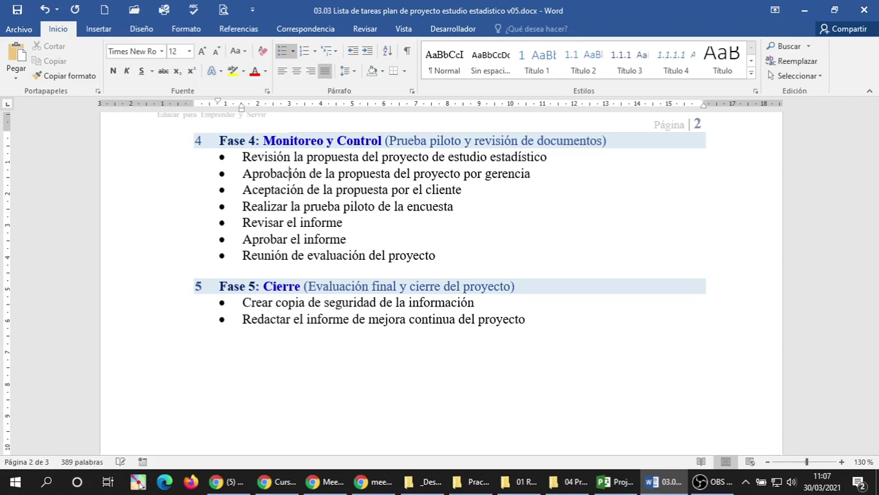
{"action": "type", "text": " de"}
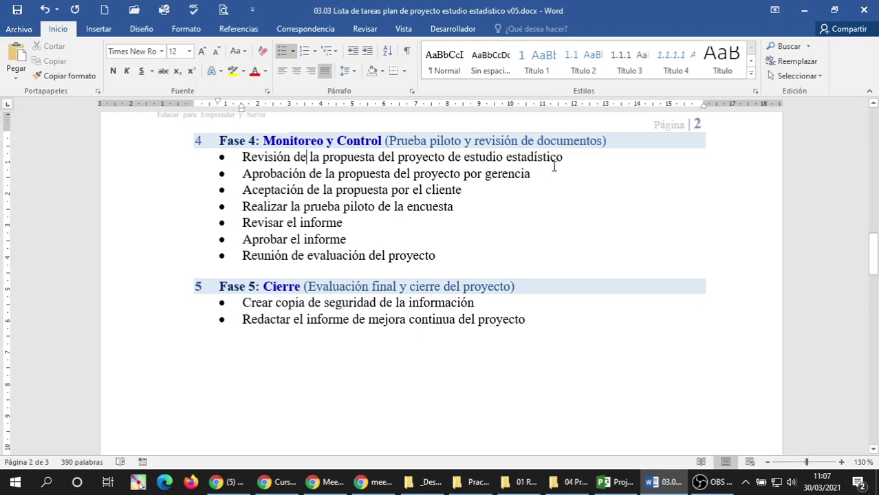
Change the ending of the Fase 4 proposal approval task to "por el cliente".
{"action": "left_click", "coordinate": [433, 206]}
{"action": "left_click", "coordinate": [485, 176]}
{"action": "type", "text": "la"}
{"action": "key", "text": "End"}
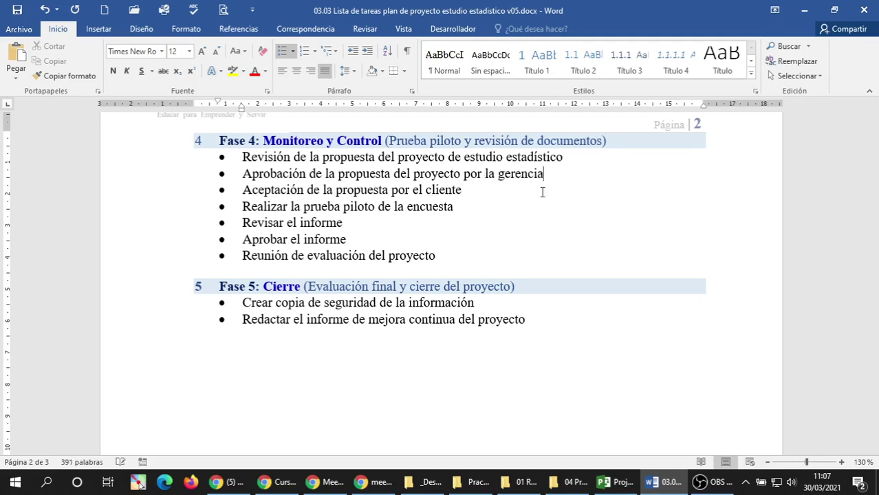
{"action": "key", "text": "ctrl+BackSpace"}
{"action": "key", "text": "ctrl+BackSpace"}
{"action": "type", "text": "el cliente"}
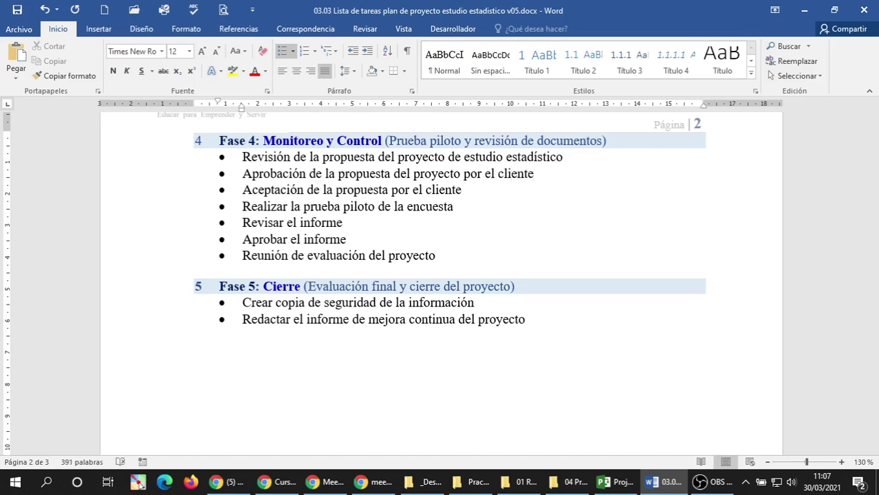
{"action": "left_click", "coordinate": [542, 192]}
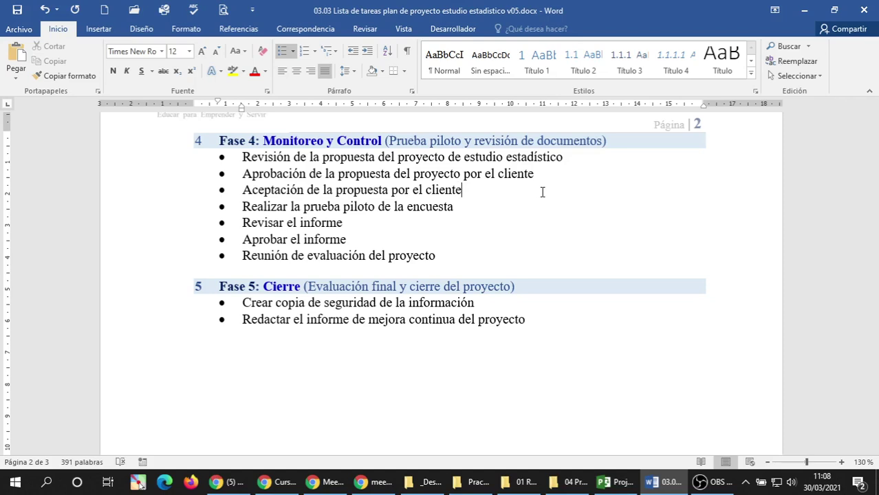
Change the ending of the Fase 4 proposal approval task to "por la gerencia de la empresa".
{"action": "triple_click", "coordinate": [278, 174]}
{"action": "left_click", "coordinate": [278, 174]}
{"action": "key", "text": "BackSpace"}
{"action": "key", "text": "BackSpace"}
{"action": "key", "text": "BackSpace"}
{"action": "key", "text": "BackSpace"}
{"action": "key", "text": "BackSpace"}
{"action": "key", "text": "BackSpace"}
{"action": "key", "text": "BackSpace"}
{"action": "key", "text": "BackSpace"}
{"action": "key", "text": "BackSpace"}
{"action": "key", "text": "BackSpace"}
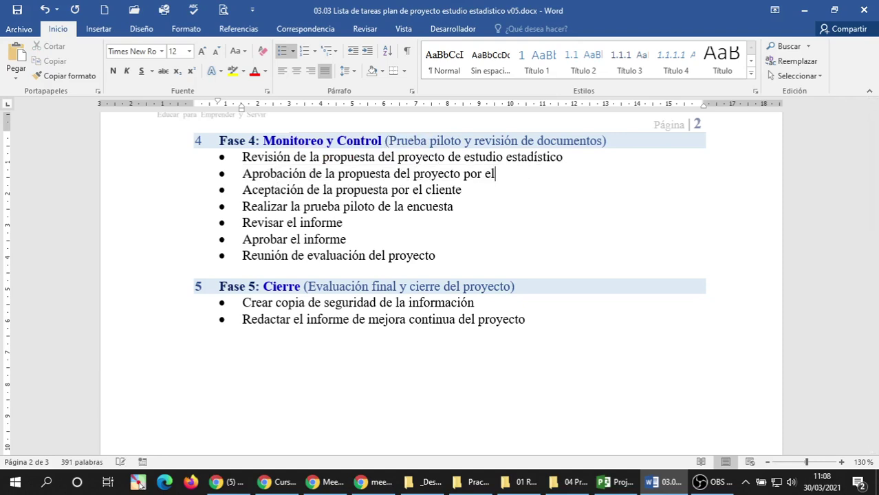
{"action": "type", "text": "la gerencia "}
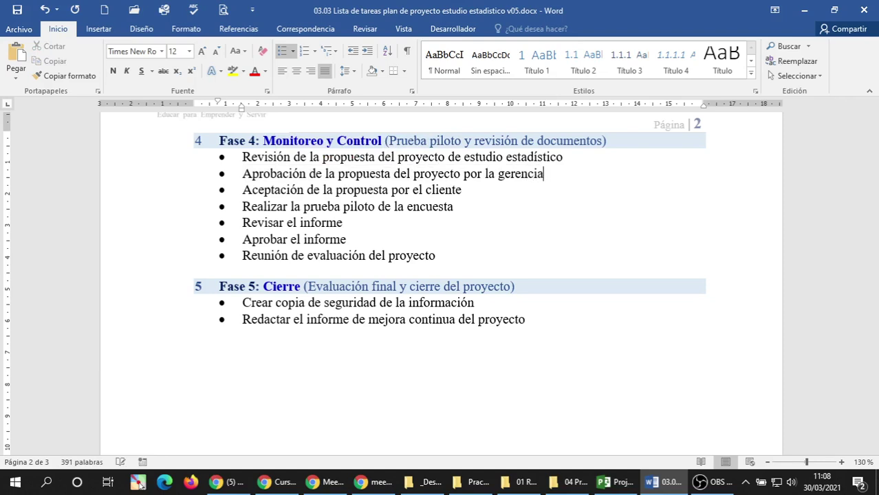
{"action": "type", "text": " de la empresa"}
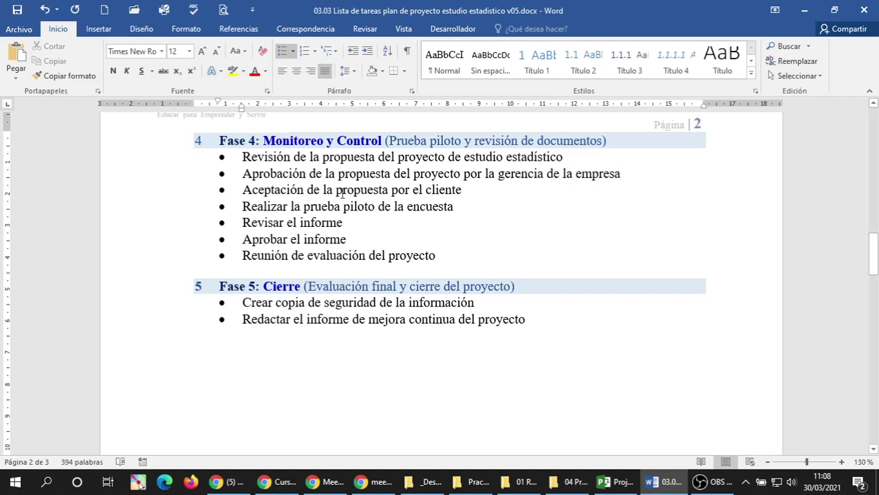
Replace "proyecto" with "estudio estadístico" in the Fase 4 task "Aprobación de la propuesta del proyecto".
{"action": "triple_click", "coordinate": [427, 190]}
{"action": "left_click", "coordinate": [421, 190]}
{"action": "triple_click", "coordinate": [315, 174]}
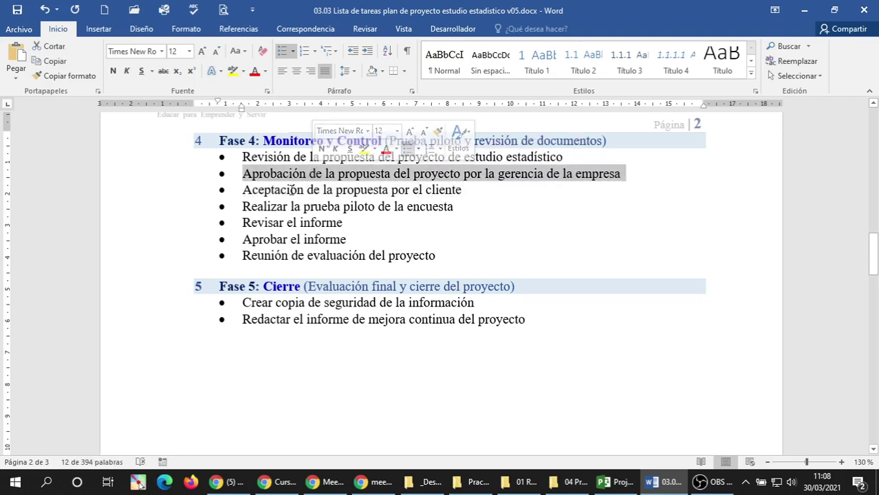
{"action": "triple_click", "coordinate": [292, 190]}
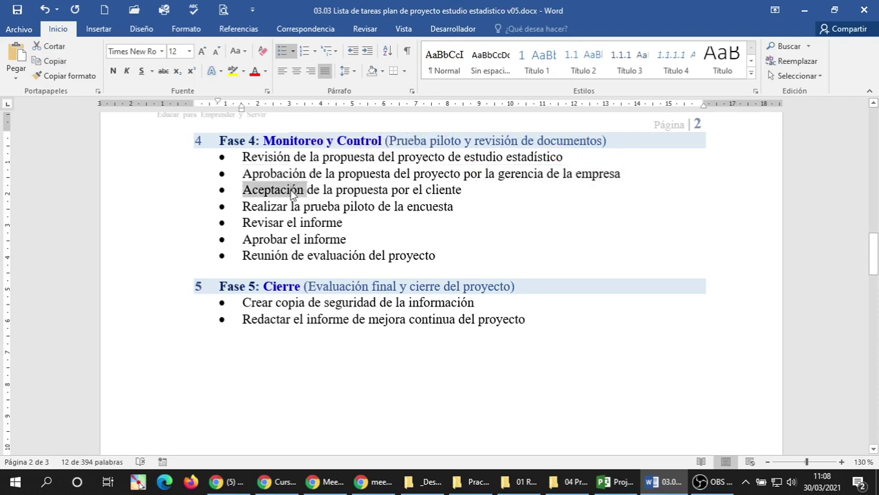
{"action": "left_click", "coordinate": [318, 220]}
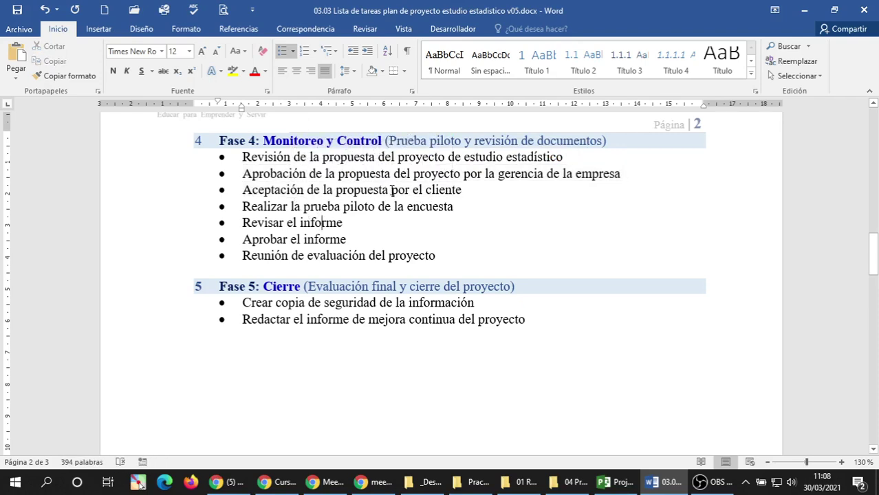
{"action": "double_click", "coordinate": [426, 172]}
{"action": "type", "text": "estudio"}
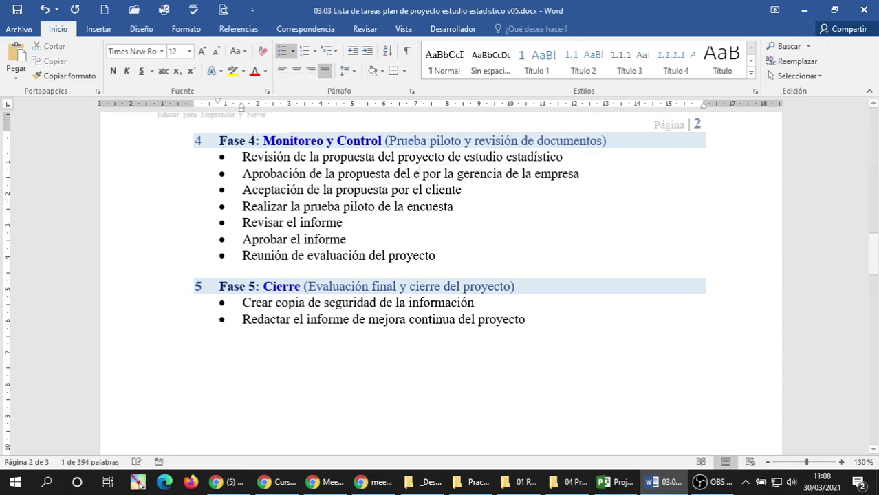
{"action": "type", "text": " estad"}
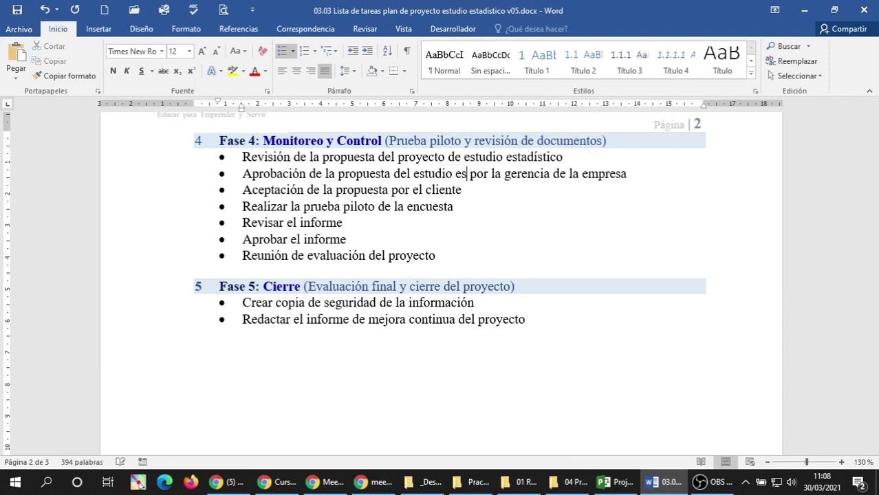
{"action": "type", "text": "ístico"}
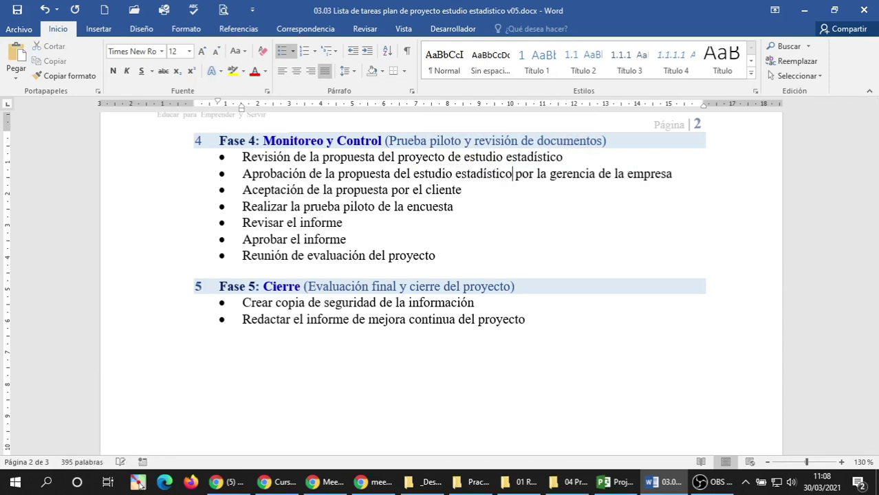
Insert "del estudio estadístico" after "propuesta" in the Fase 4 task "Aceptación de la propuesta por el cliente".
{"action": "left_click", "coordinate": [392, 191]}
{"action": "type", "text": "del e"}
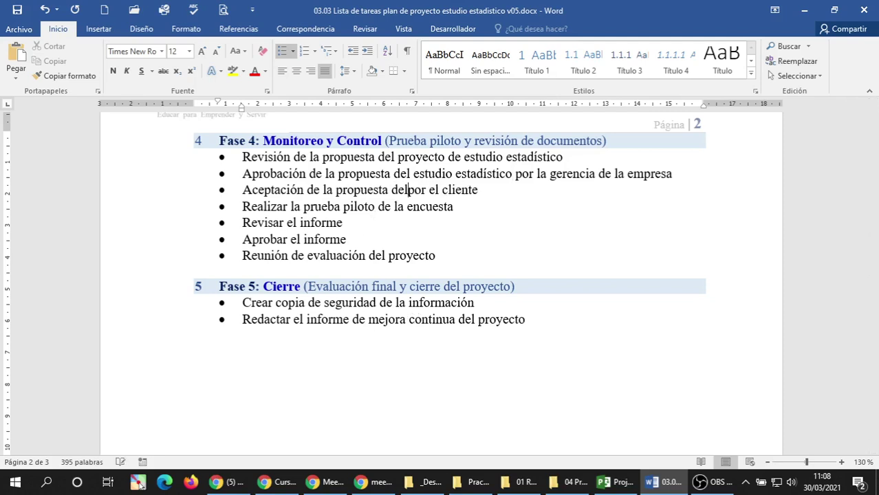
{"action": "type", "text": "studio esta"}
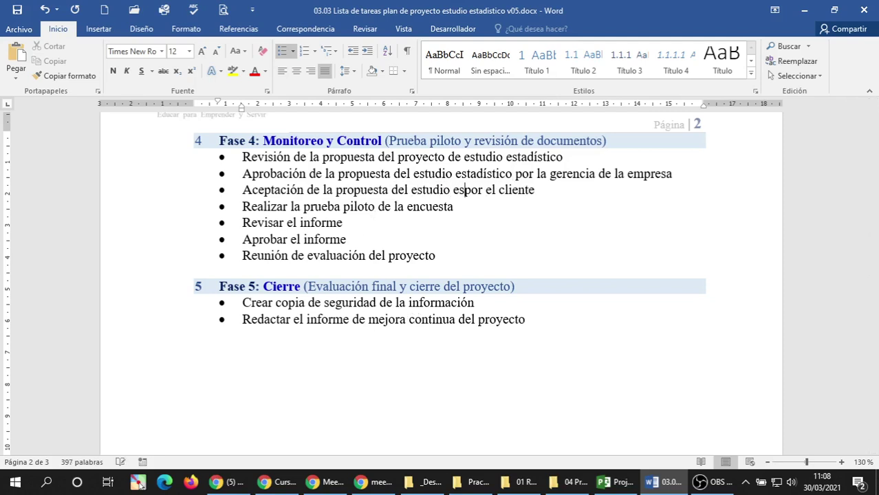
{"action": "type", "text": "dístico"}
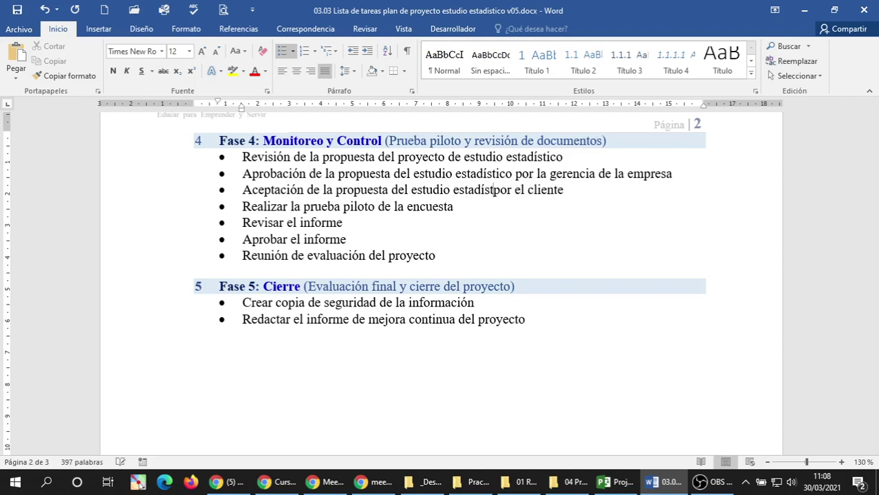
{"action": "left_click", "coordinate": [399, 235]}
{"action": "triple_click", "coordinate": [490, 189]}
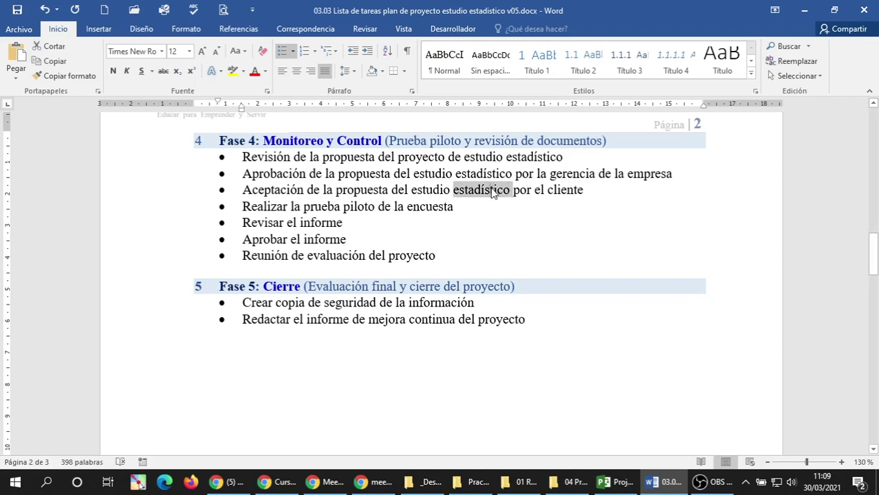
Append "del estudio estadístico" to the Fase 4 tasks "Revisar el informe" and "Aprobar el informe".
{"action": "triple_click", "coordinate": [326, 206]}
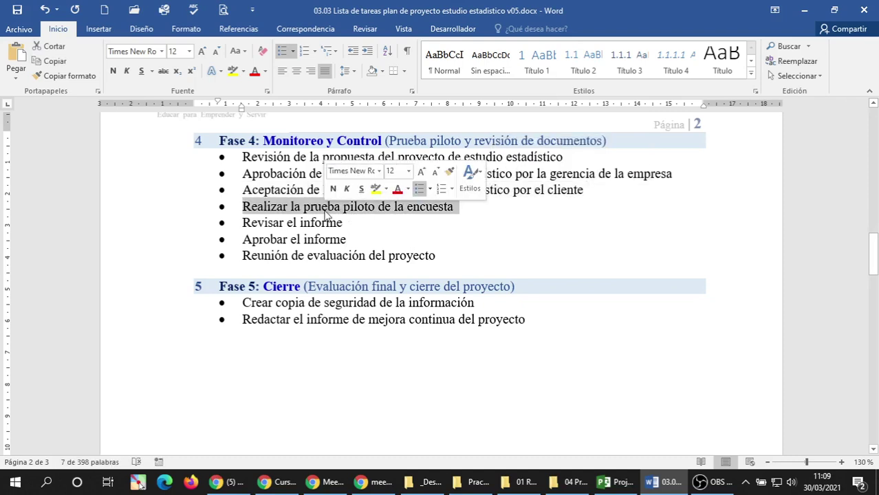
{"action": "left_click", "coordinate": [321, 222]}
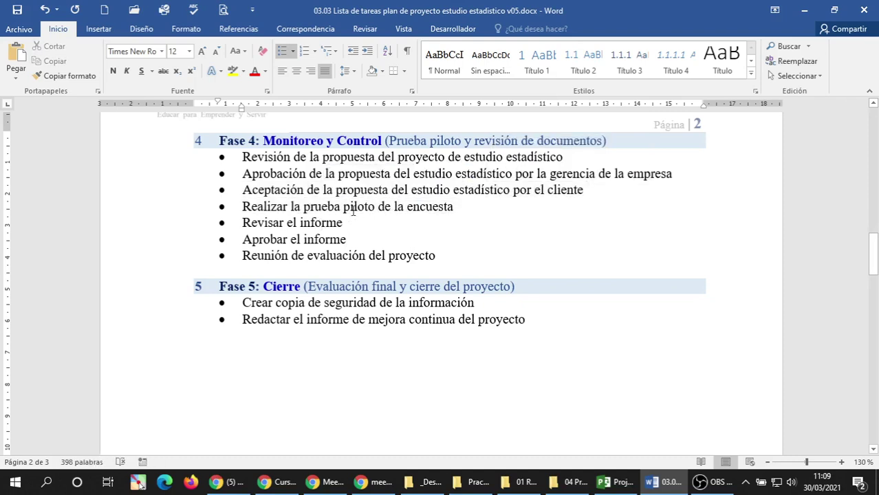
{"action": "left_click_drag", "start_coordinate": [263, 140], "coordinate": [391, 141]}
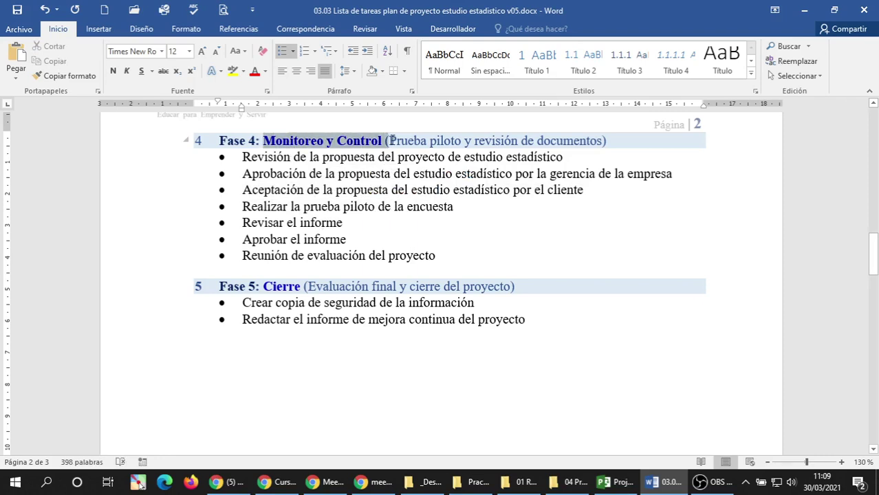
{"action": "left_click", "coordinate": [378, 206]}
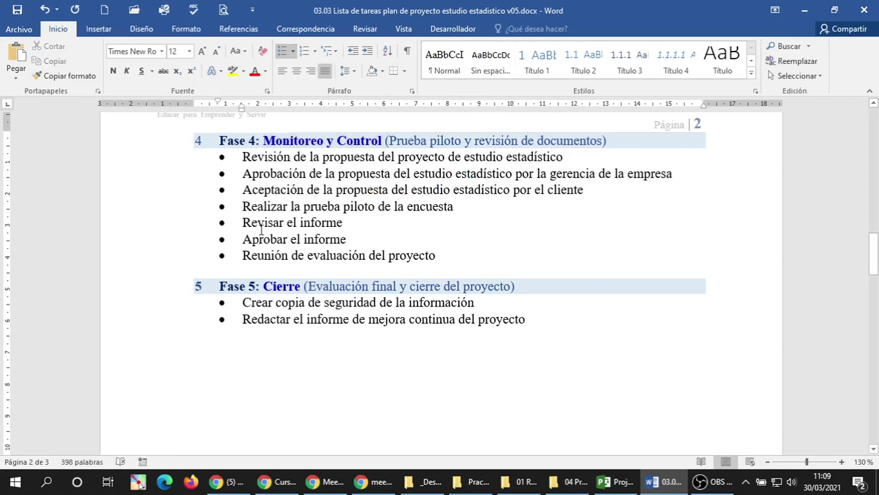
{"action": "left_click", "coordinate": [363, 223]}
{"action": "type", "text": "del estudio "}
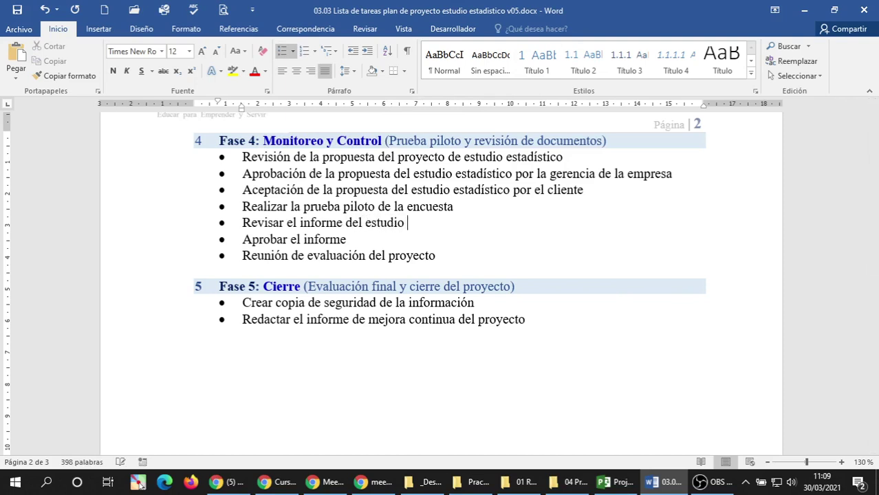
{"action": "type", "text": "estadístico"}
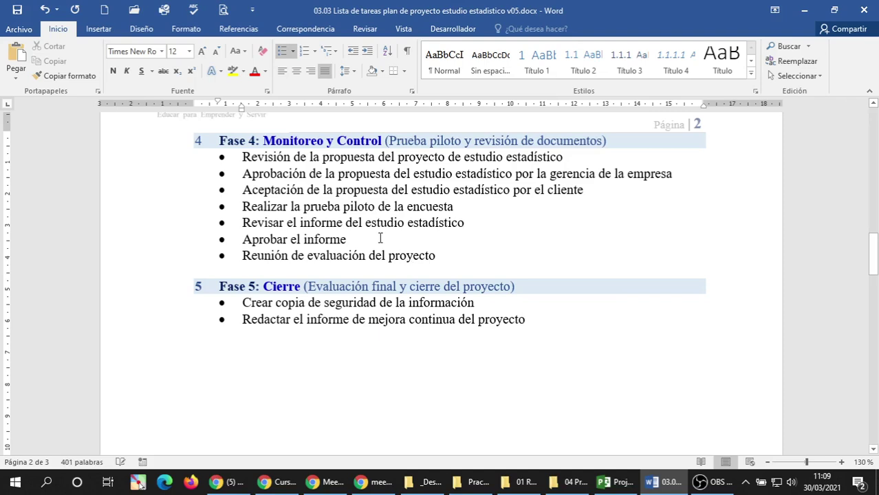
{"action": "type", "text": " del estu"}
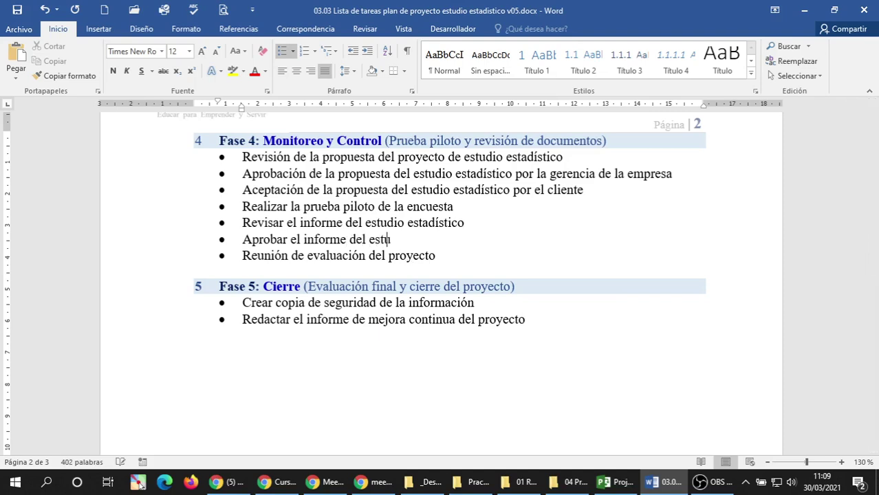
{"action": "type", "text": "dio estadístico"}
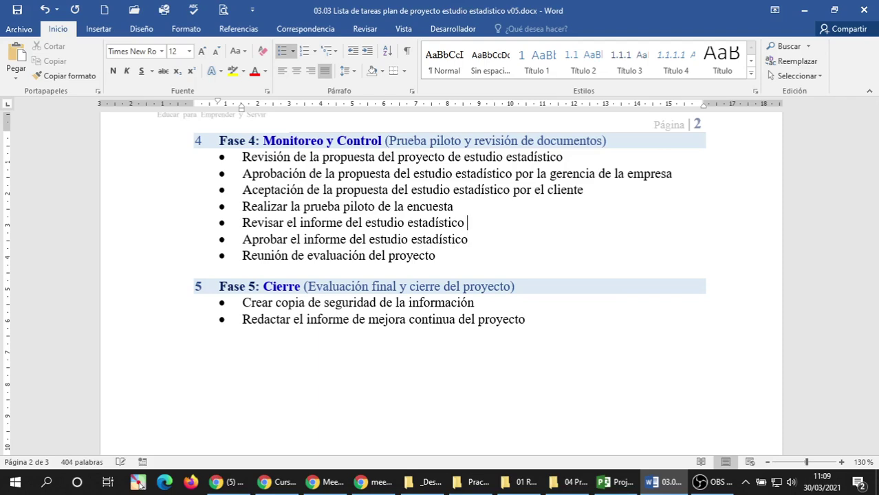
Append "por parte de la gerencia de la empresa" to the task "Revisar el informe del estudio estadístico".
{"action": "type", "text": " por parte de la ger"}
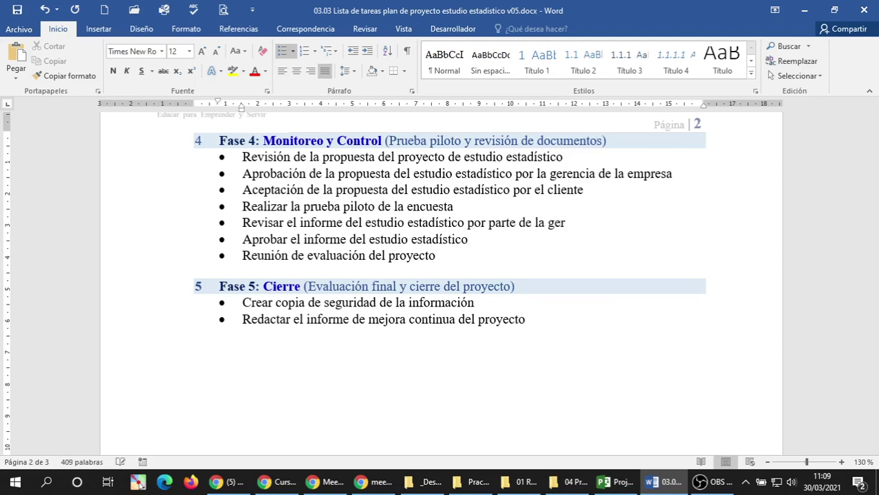
{"action": "type", "text": "encia de la empres"}
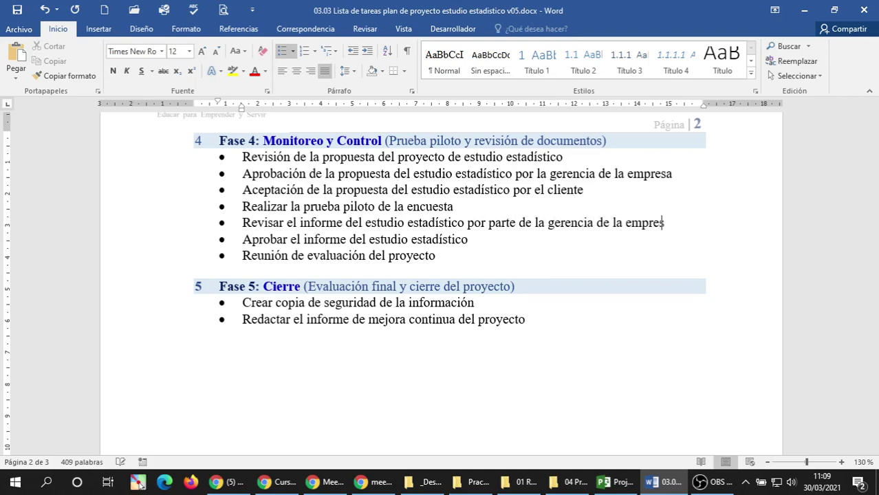
{"action": "type", "text": "a"}
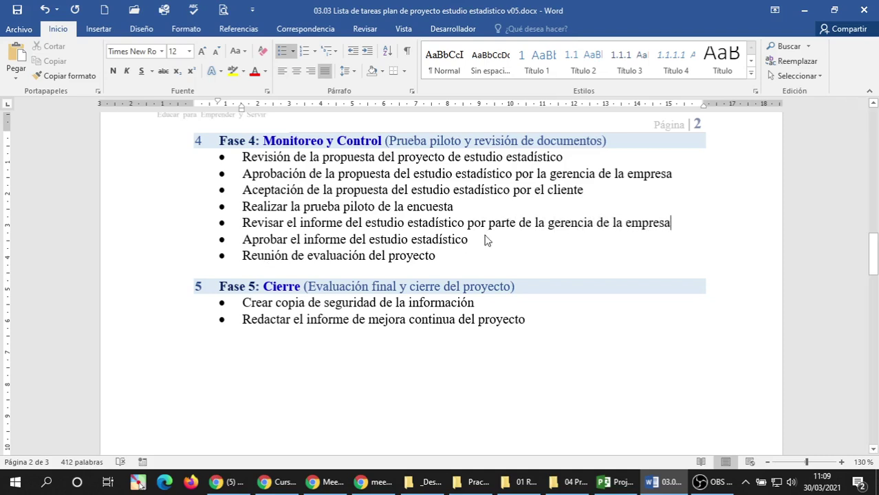
Replace "por" with "de" before "parte de la gerencia" in the Fase 4 task "Revisar el informe del estudio estadístico".
{"action": "left_click", "coordinate": [483, 239]}
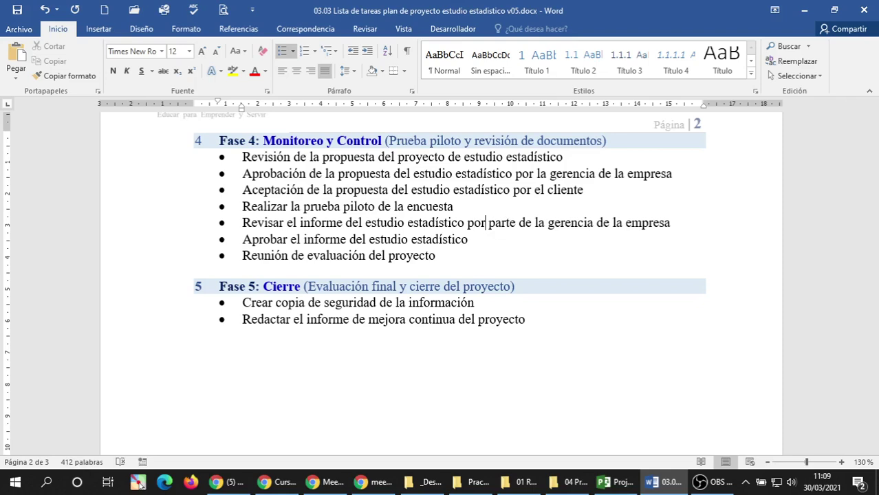
{"action": "key", "text": "BackSpace"}
{"action": "key", "text": "BackSpace"}
{"action": "key", "text": "BackSpace"}
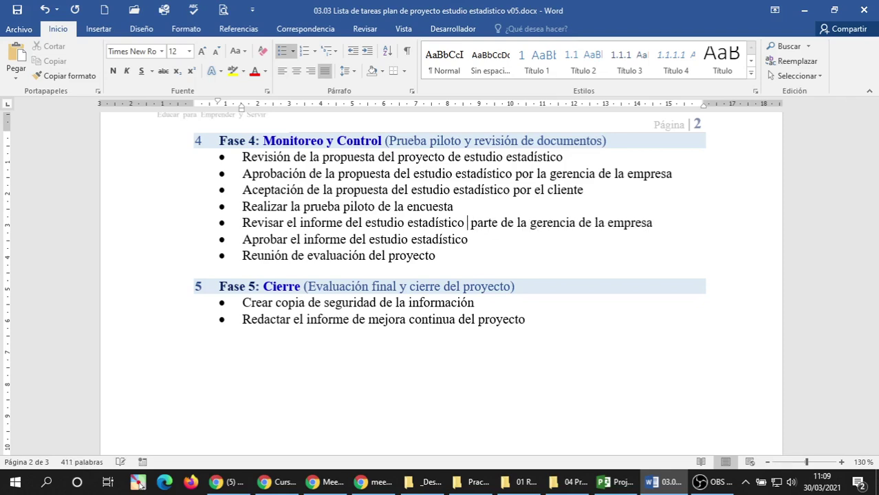
{"action": "type", "text": "de"}
Append "de parte de la gerencia de la empresa" to "Aprobar el informe del estudio estadístico" and "de estudio estadístico" to "Reunión de evaluación del proyecto".
{"action": "left_click", "coordinate": [486, 235]}
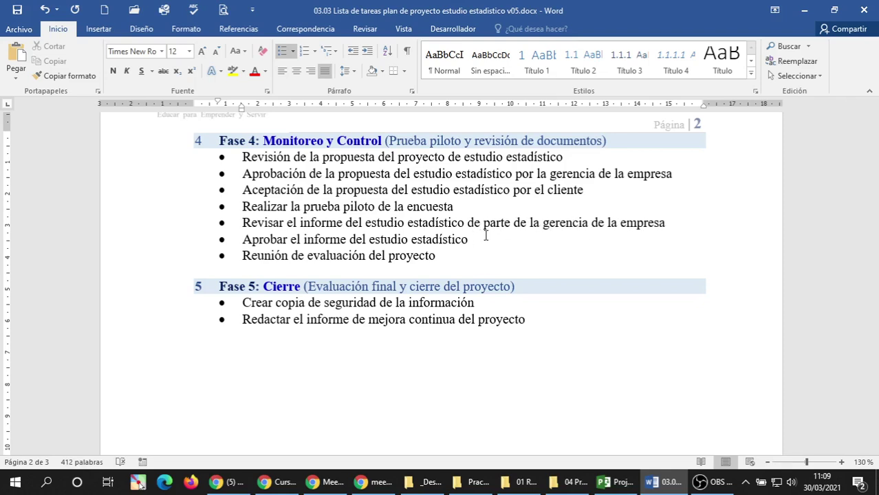
{"action": "type", "text": "de parte de la gerencia d"}
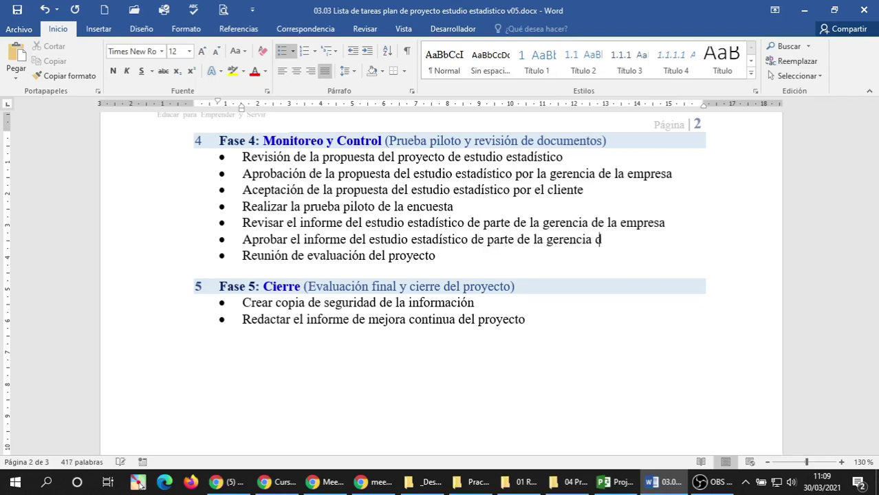
{"action": "type", "text": "e la empresa"}
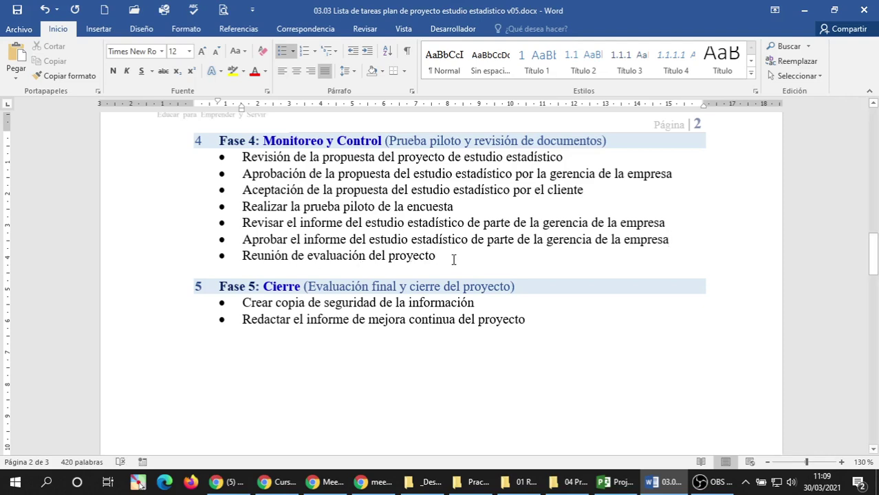
{"action": "type", "text": "de est"}
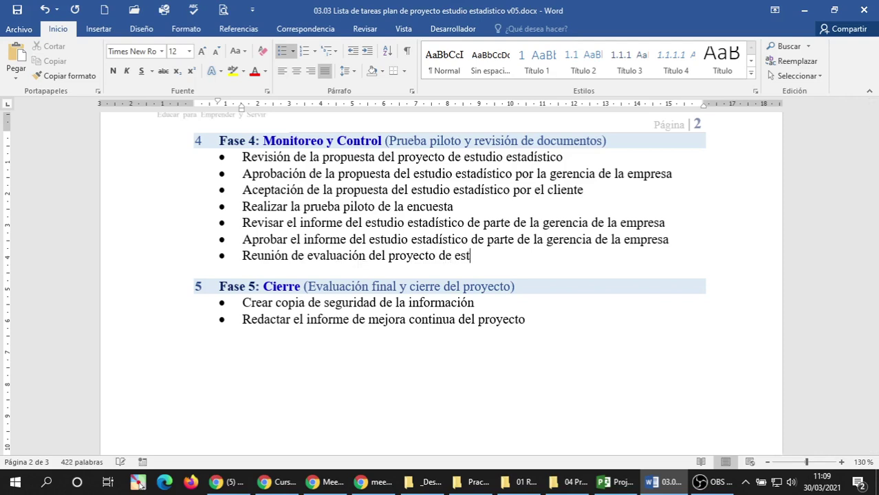
{"action": "type", "text": "udio estadístico"}
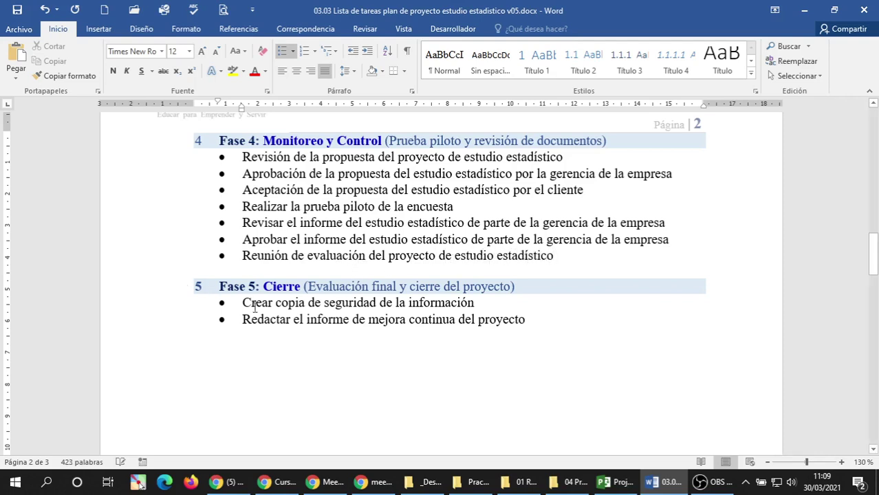
Append "generada en el estudio estadístico" to the Fase 5 task "Crear copia de seguridad de la información".
{"action": "left_click", "coordinate": [274, 290]}
{"action": "triple_click", "coordinate": [274, 289]}
{"action": "left_click", "coordinate": [298, 303]}
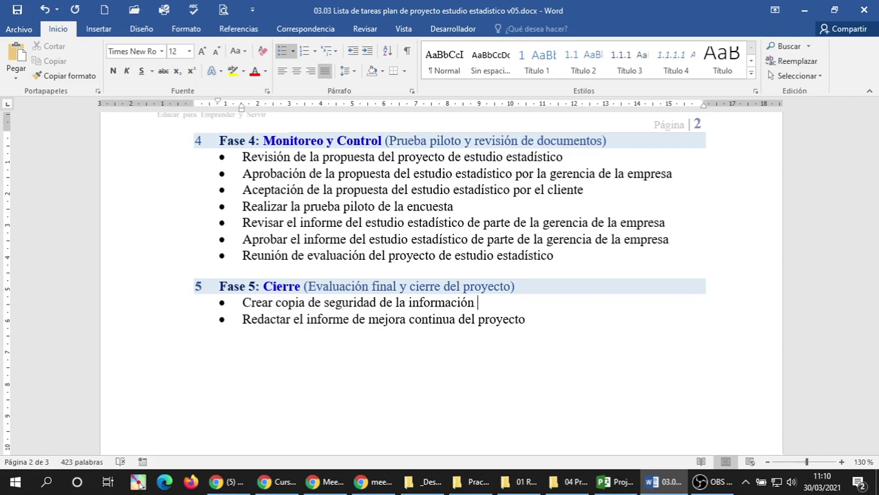
{"action": "type", "text": "generada en el es"}
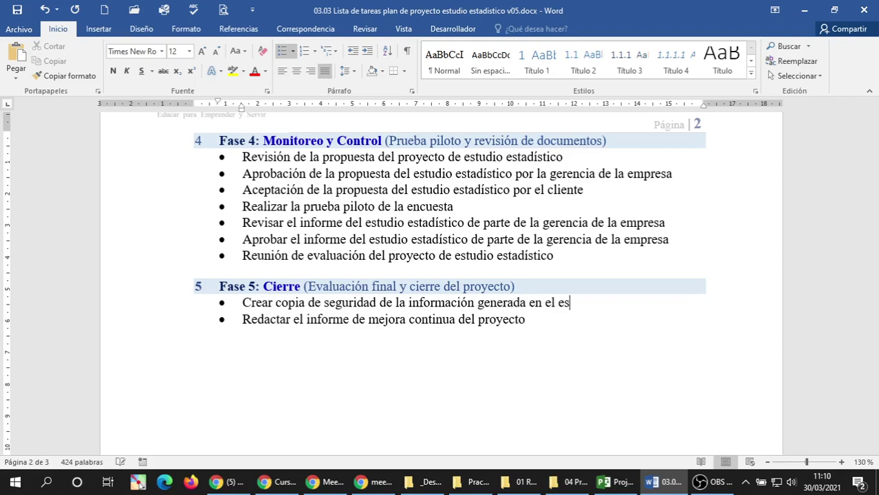
{"action": "type", "text": "tudio estadístci"}
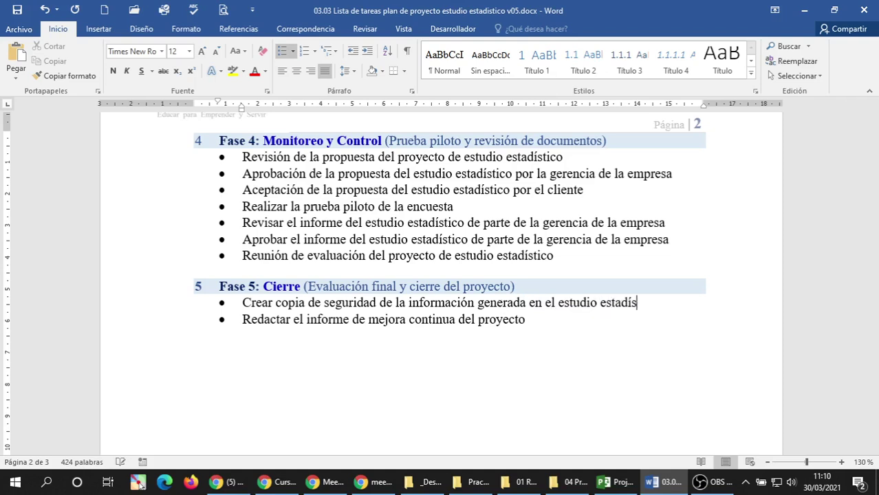
{"action": "key", "text": "BackSpace"}
{"action": "key", "text": "BackSpace"}
Append "de estudio estadístico" to the Fase 5 task "Redactar el informe de mejora continua del proyecto".
{"action": "type", "text": "inua del proyecto de estudi"}
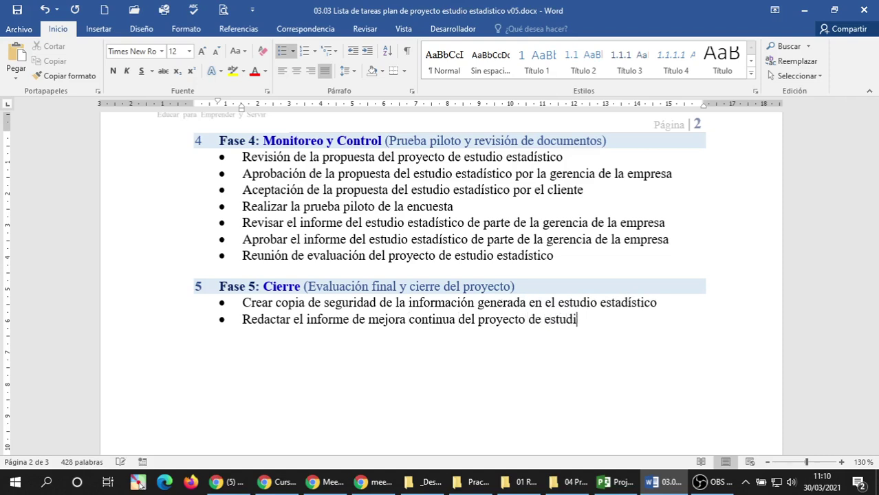
{"action": "type", "text": "o estadístico"}
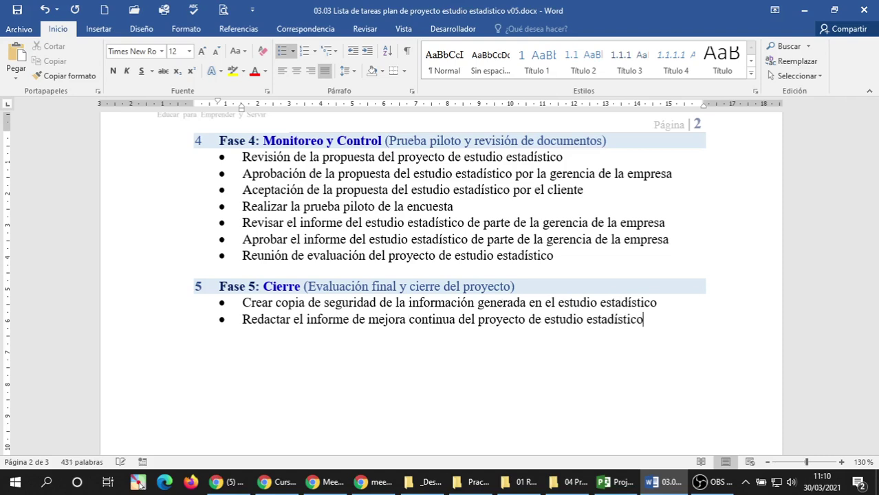
{"action": "left_click", "coordinate": [441, 270]}
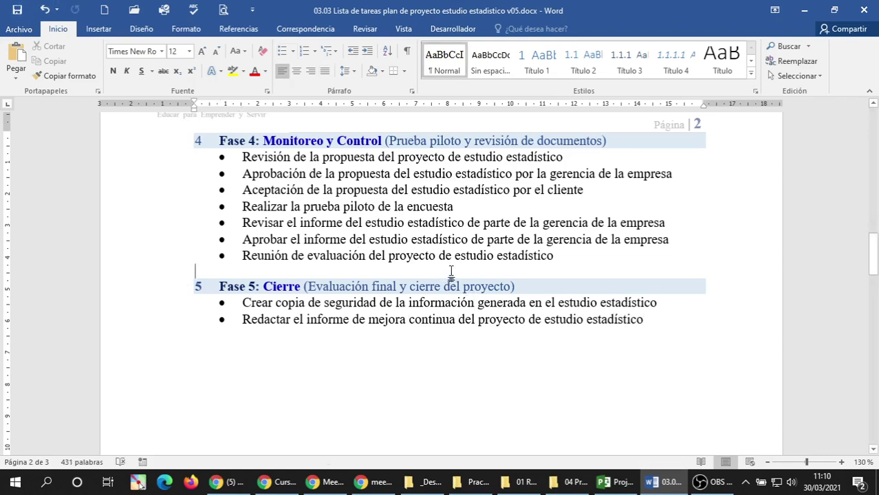
Review the wording of the tasks from Fase 1 through Fase 5 in the document.
{"action": "scroll", "coordinate": [454, 275], "scroll_direction": "up", "scroll_amount": 8}
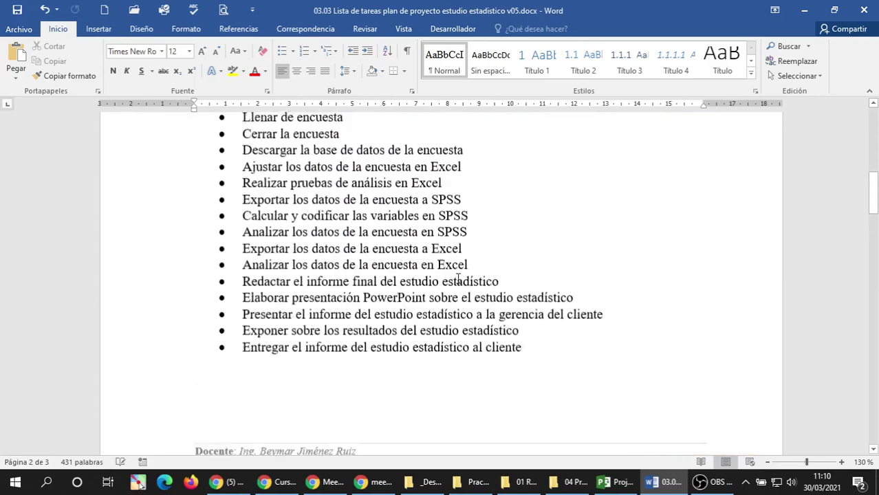
{"action": "scroll", "coordinate": [458, 278], "scroll_direction": "up", "scroll_amount": 10}
{"action": "scroll", "coordinate": [460, 279], "scroll_direction": "down", "scroll_amount": 6}
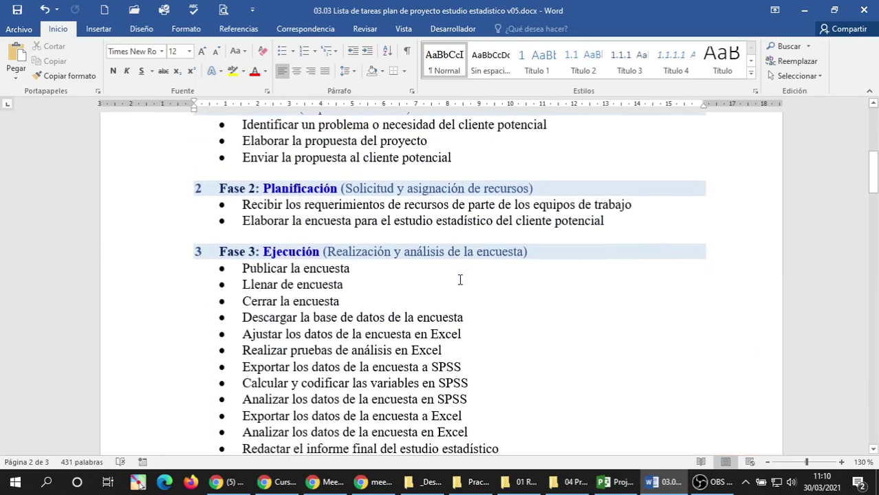
{"action": "scroll", "coordinate": [460, 280], "scroll_direction": "up", "scroll_amount": 1}
{"action": "scroll", "coordinate": [460, 280], "scroll_direction": "down", "scroll_amount": 7}
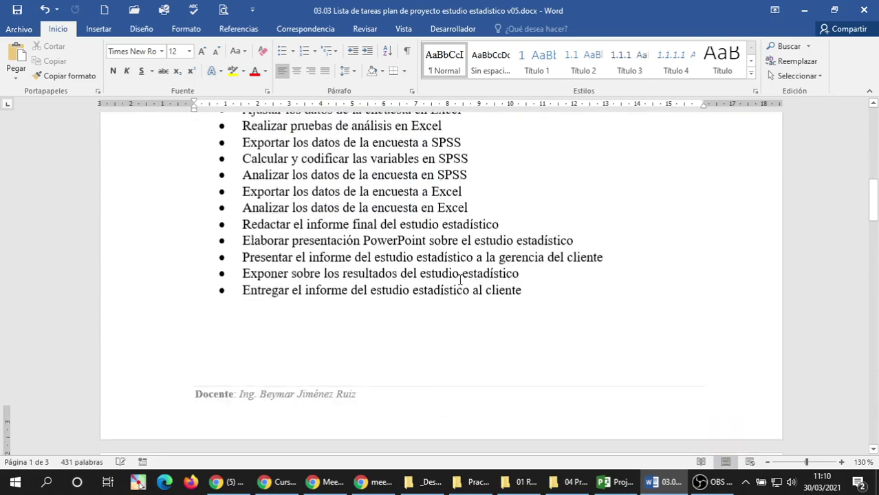
{"action": "scroll", "coordinate": [460, 280], "scroll_direction": "down", "scroll_amount": 8}
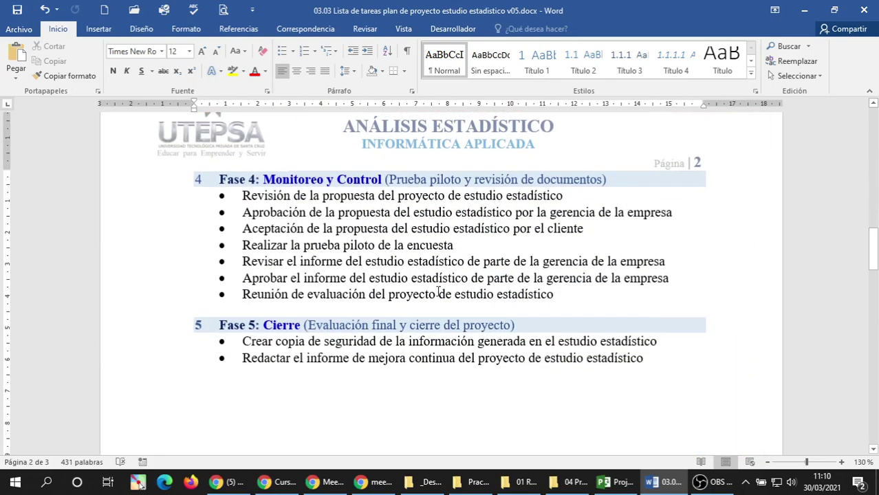
{"action": "left_click", "coordinate": [352, 302]}
{"action": "left_click", "coordinate": [348, 295]}
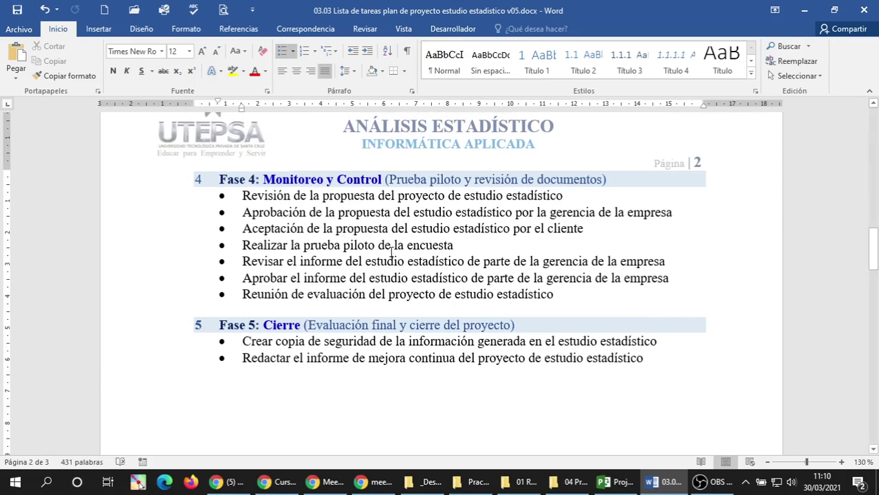
Switch to the Google Meet call, admit the waiting participant, and return to the Word task list.
{"action": "left_click", "coordinate": [332, 481]}
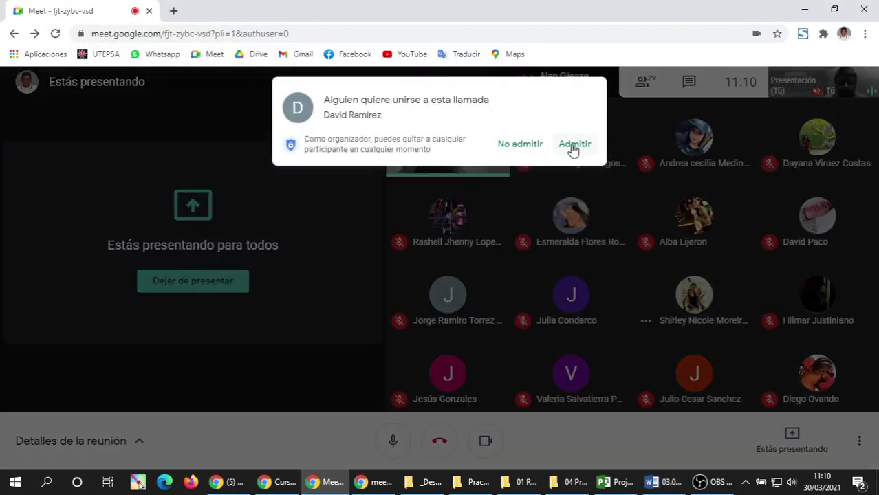
{"action": "left_click", "coordinate": [573, 148]}
{"action": "left_click", "coordinate": [662, 482]}
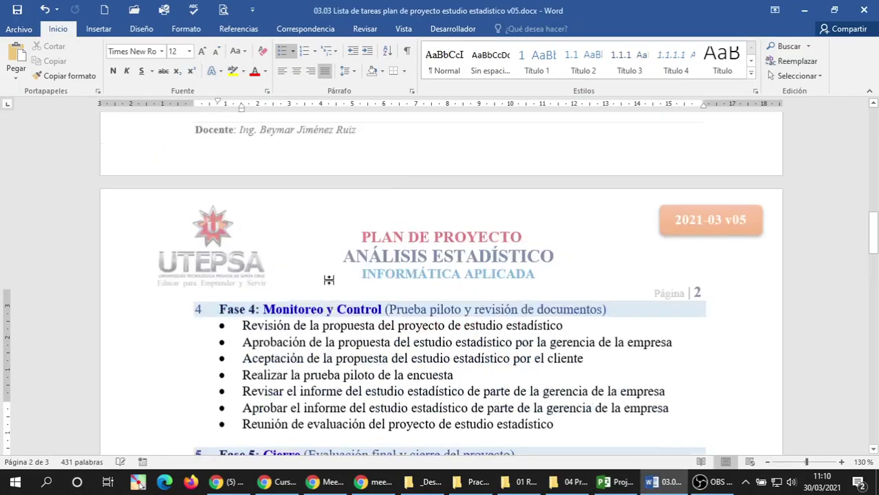
Compare the Fase 1 heading and phase tasks in the Word list with the task outline in Project.
{"action": "scroll", "coordinate": [329, 280], "scroll_direction": "up", "scroll_amount": 12}
{"action": "scroll", "coordinate": [297, 276], "scroll_direction": "down", "scroll_amount": 4}
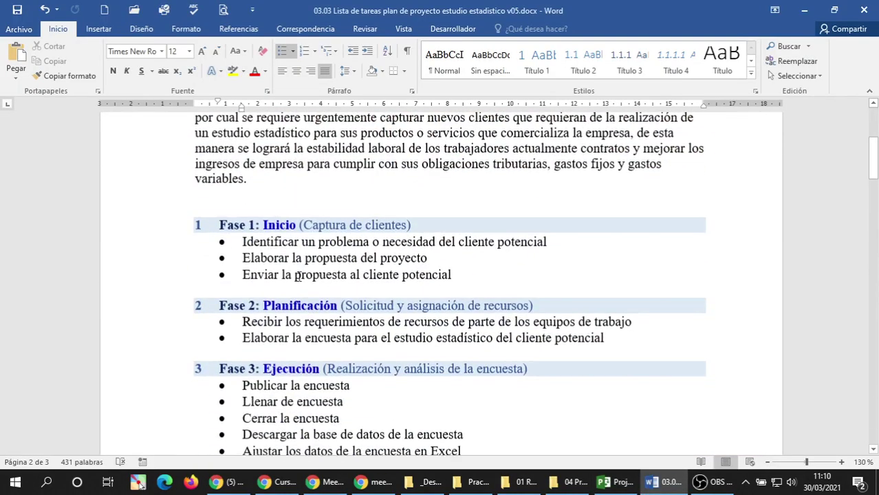
{"action": "triple_click", "coordinate": [255, 224]}
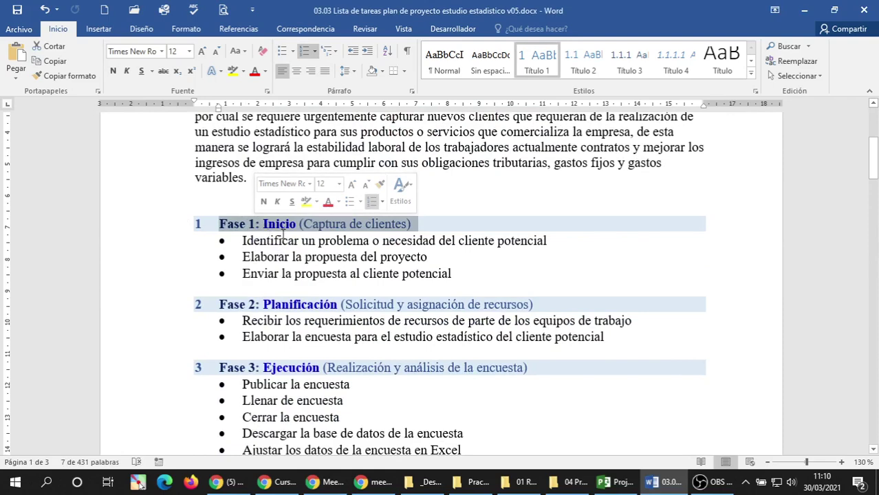
{"action": "left_click", "coordinate": [266, 236]}
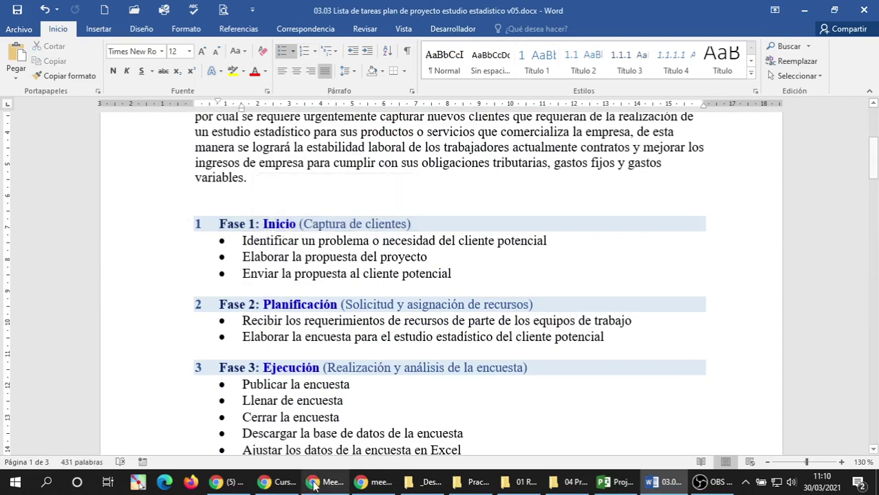
{"action": "double_click", "coordinate": [275, 224]}
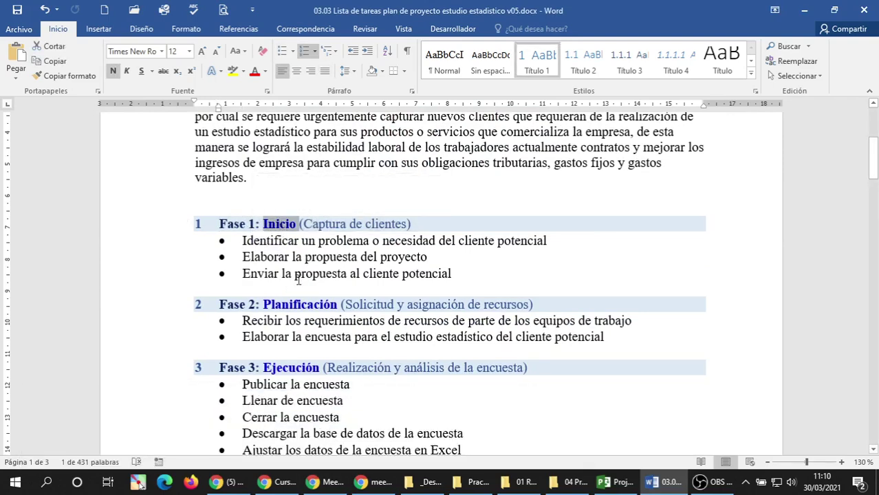
{"action": "left_click", "coordinate": [298, 278]}
{"action": "left_click", "coordinate": [618, 481]}
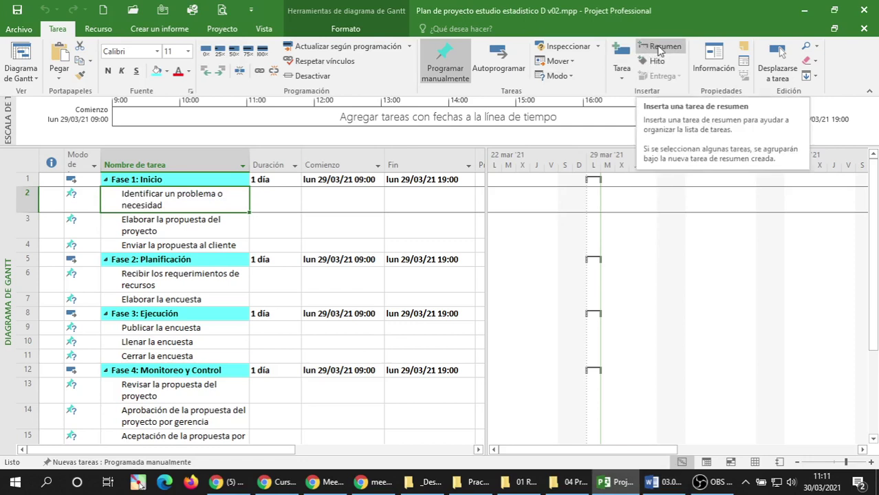
{"action": "mouse_move", "coordinate": [654, 485]}
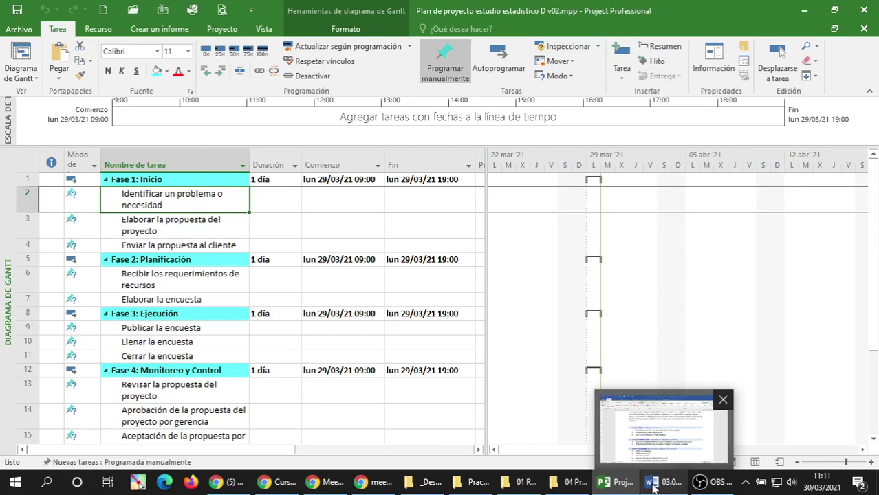
{"action": "left_click", "coordinate": [654, 485]}
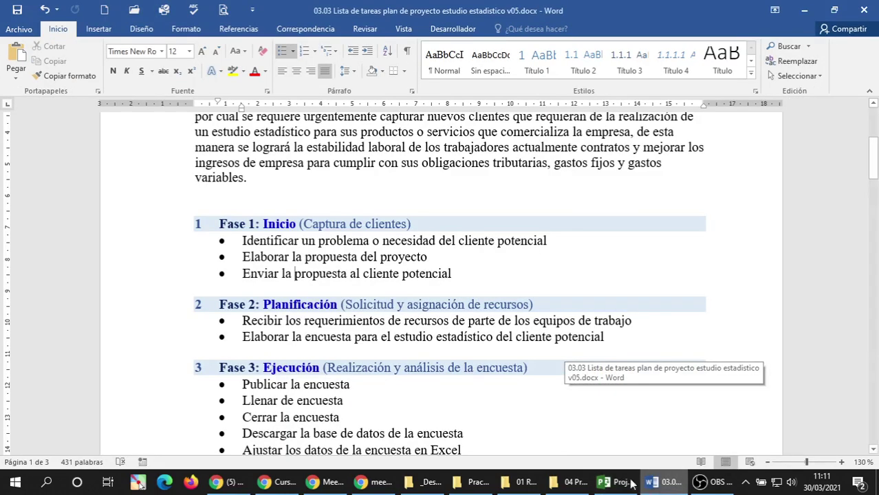
In Project, insert a summary task named "Fase 6: Asistencia Técnica y Soporte" below the last Fase 5 task.
{"action": "left_click", "coordinate": [604, 486]}
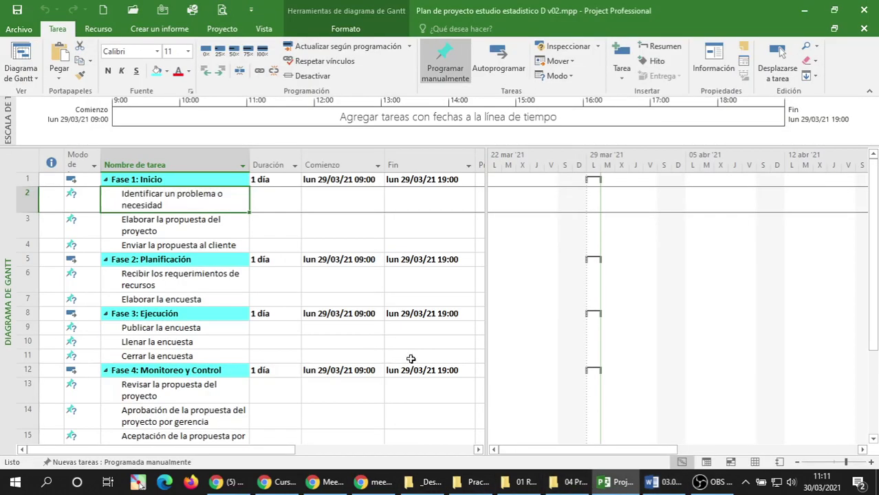
{"action": "scroll", "coordinate": [225, 228], "scroll_direction": "down", "scroll_amount": 7}
{"action": "scroll", "coordinate": [136, 279], "scroll_direction": "up", "scroll_amount": 2}
{"action": "left_click", "coordinate": [133, 246]}
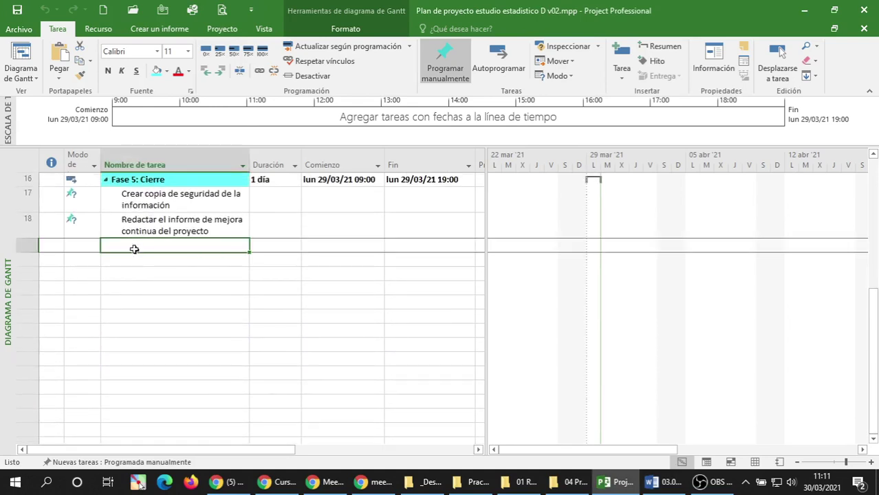
{"action": "left_click", "coordinate": [659, 48]}
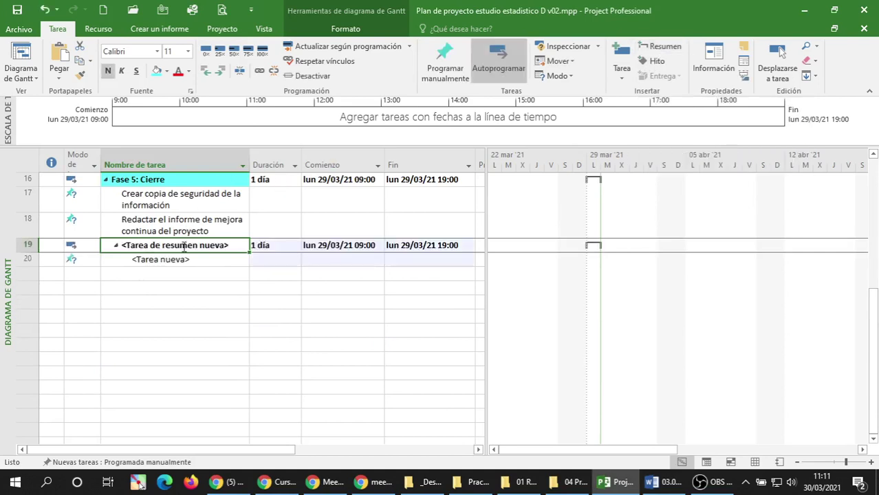
{"action": "type", "text": "Fa"}
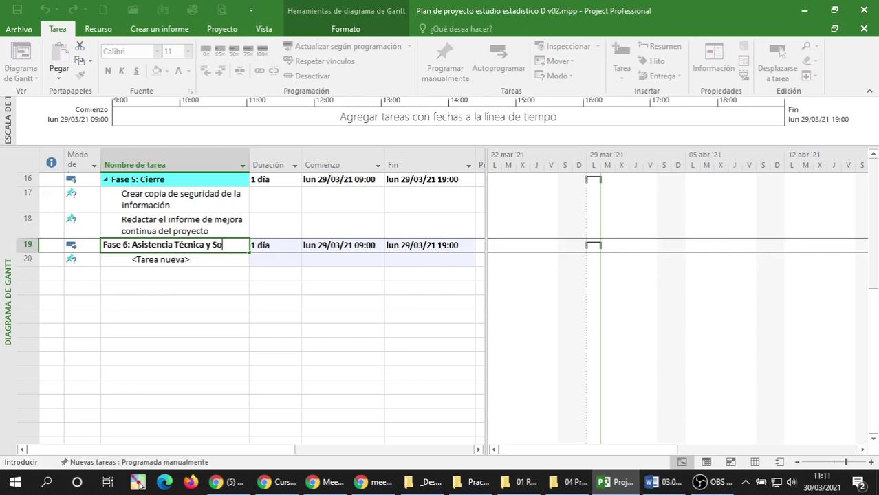
Name the new subtask under Fase 6 "Abrir un ticket de atención".
{"action": "left_click", "coordinate": [168, 259]}
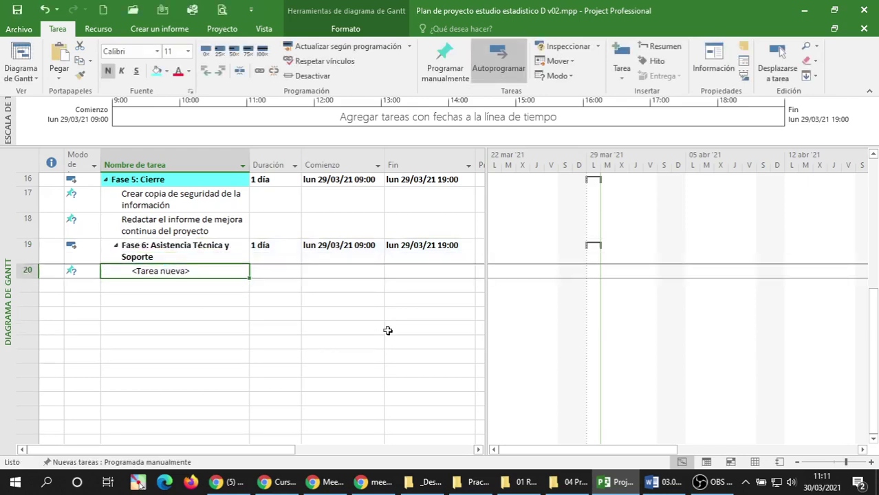
{"action": "type", "text": "Abrir un ticket de atención"}
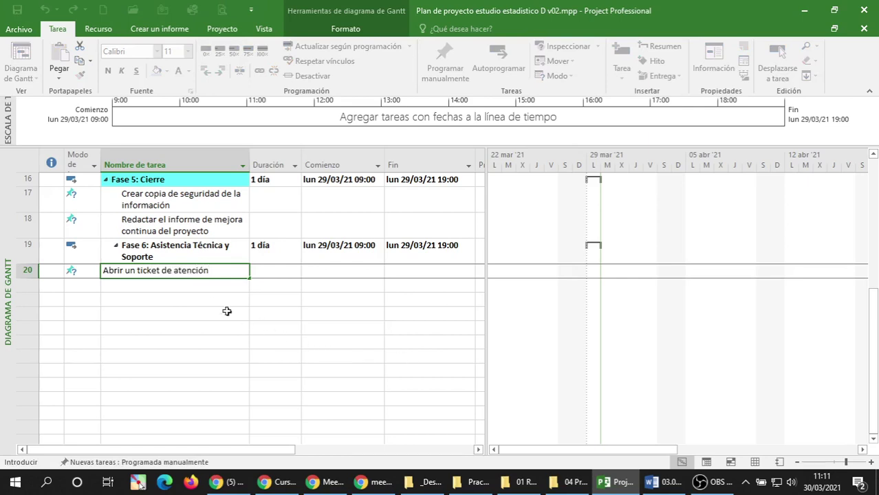
{"action": "left_click", "coordinate": [198, 287]}
{"action": "left_click", "coordinate": [177, 270]}
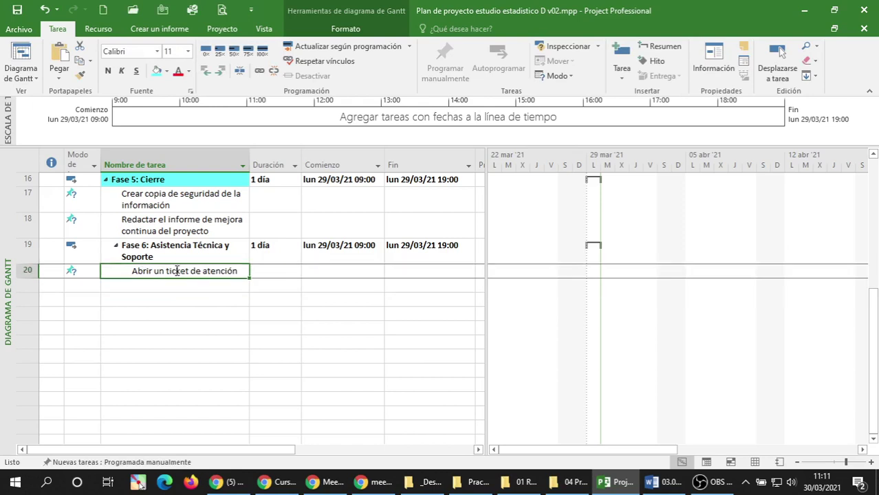
{"action": "left_click", "coordinate": [182, 252]}
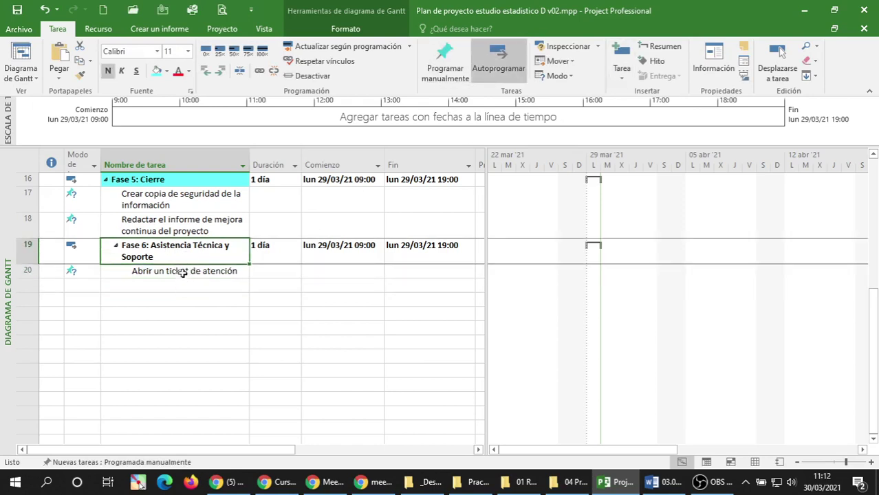
Outdent the "Fase 6: Asistencia Técnica y Soporte" summary task to the same level as the other phases.
{"action": "left_click", "coordinate": [183, 271]}
{"action": "left_click", "coordinate": [153, 253]}
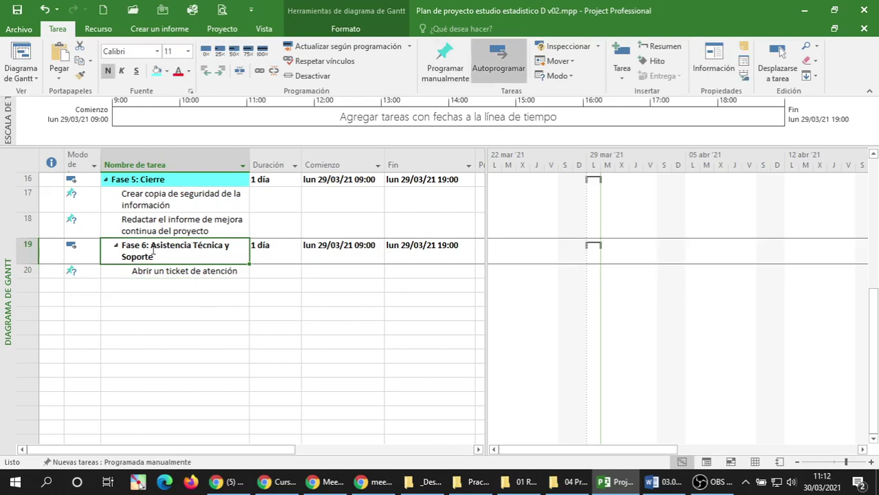
{"action": "left_click", "coordinate": [123, 221]}
{"action": "left_click", "coordinate": [132, 249]}
{"action": "left_click", "coordinate": [206, 71]}
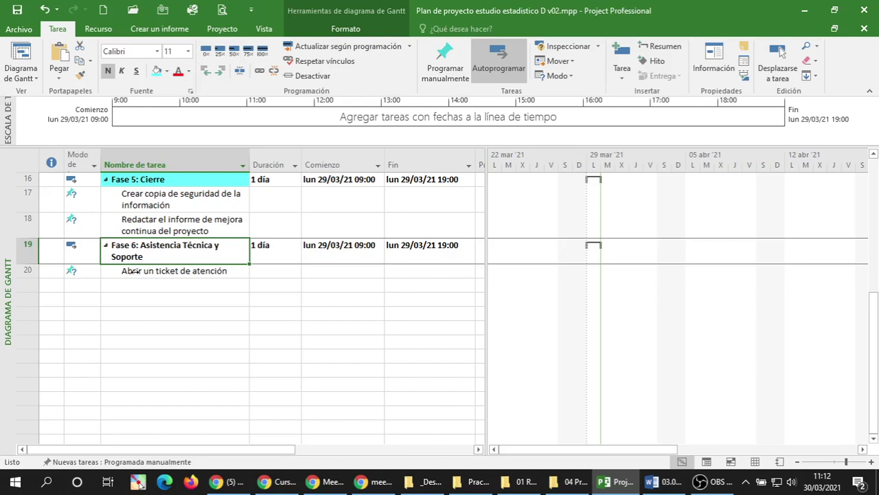
{"action": "left_click", "coordinate": [131, 271]}
{"action": "left_click", "coordinate": [163, 286]}
{"action": "left_click", "coordinate": [129, 246]}
{"action": "left_click", "coordinate": [159, 273]}
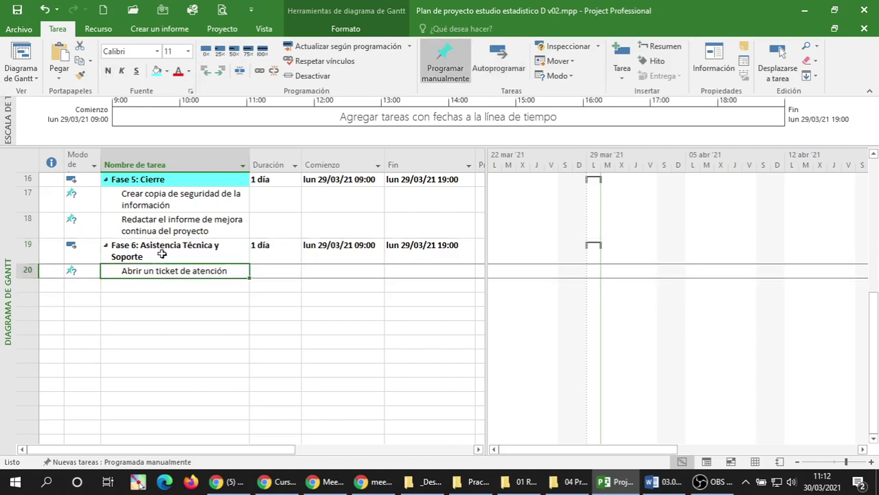
{"action": "left_click", "coordinate": [158, 260]}
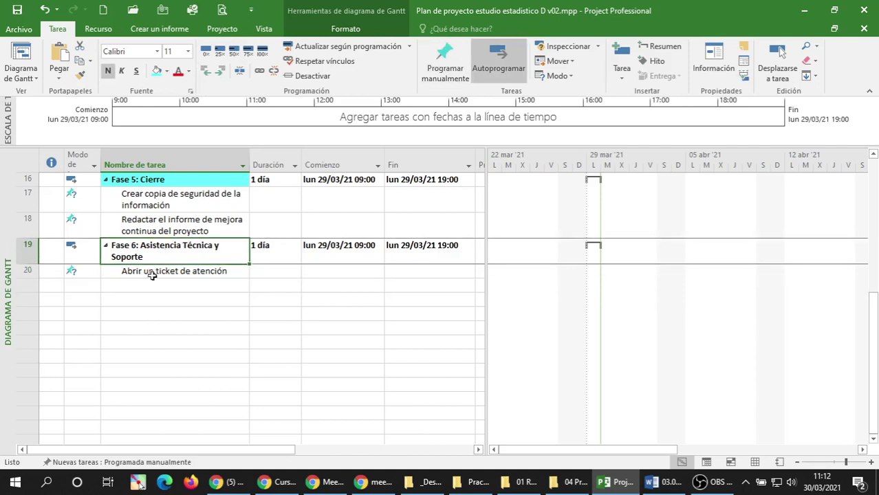
{"action": "left_click", "coordinate": [154, 272]}
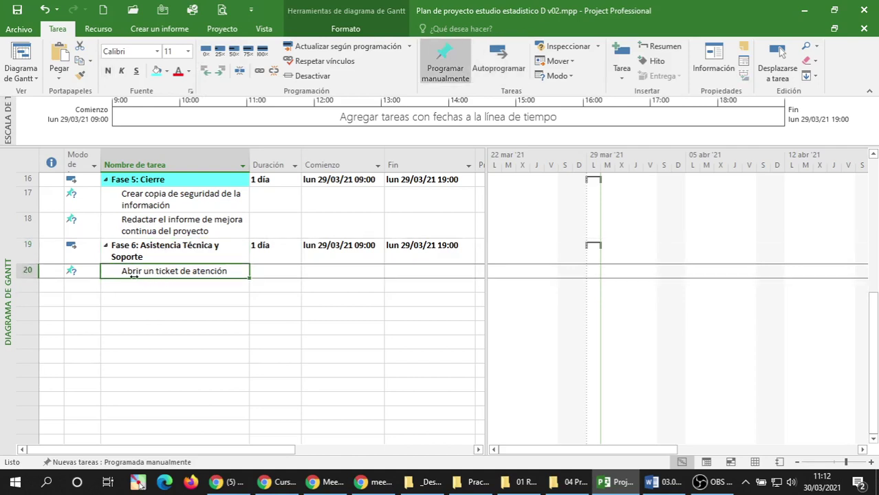
Add a subtask named "Asignar recursos de soporte técnico" below the ticket-opening task in Fase 6.
{"action": "left_click", "coordinate": [216, 289]}
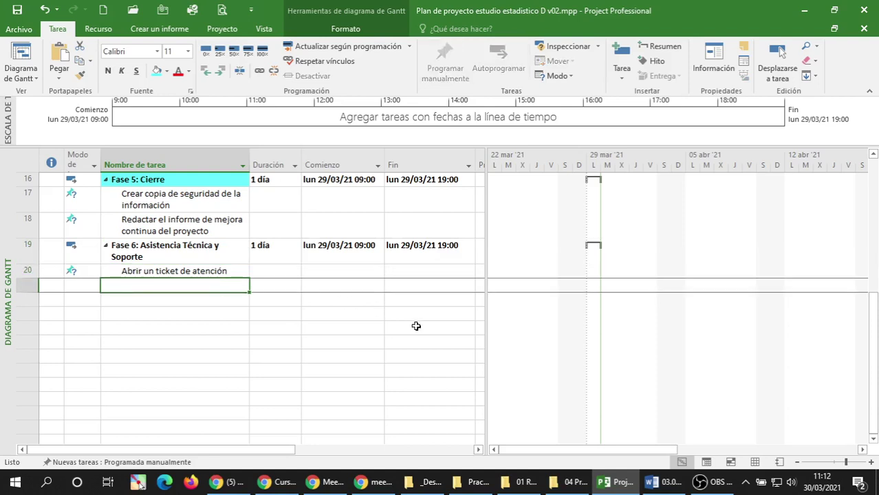
{"action": "type", "text": "Asignar recurs"}
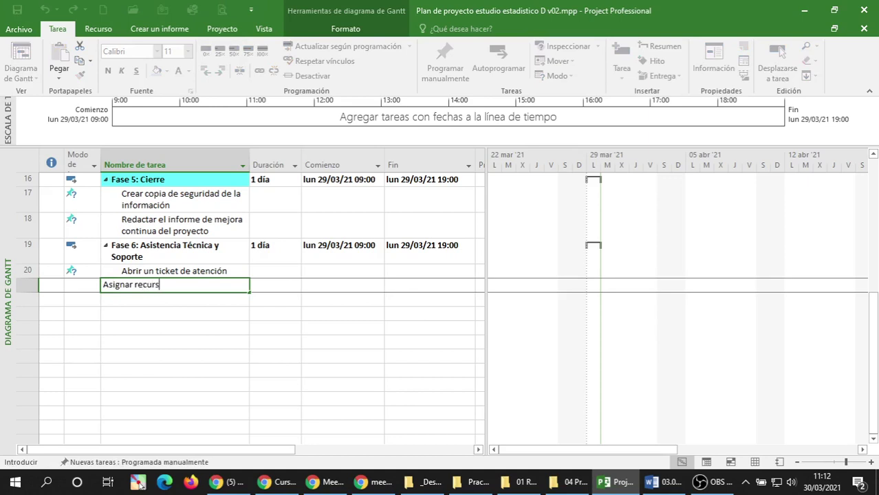
{"action": "type", "text": "de"}
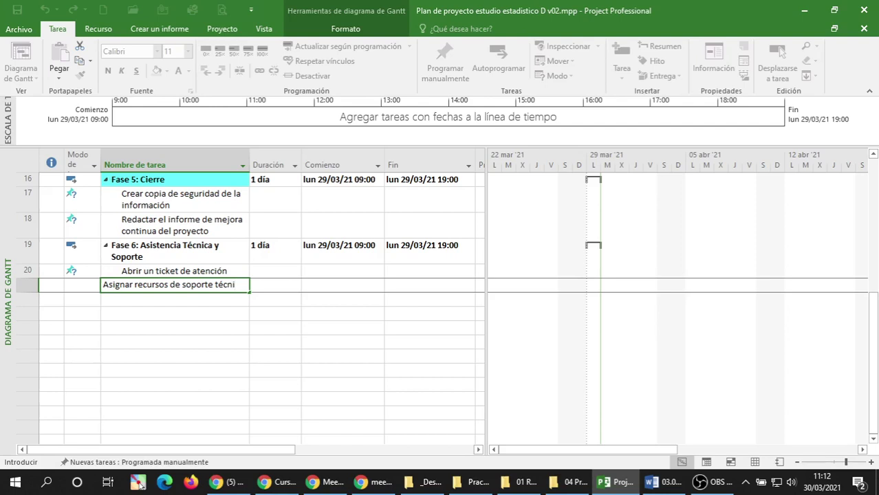
{"action": "type", "text": "soporte técnico"}
{"action": "key", "text": "Return"}
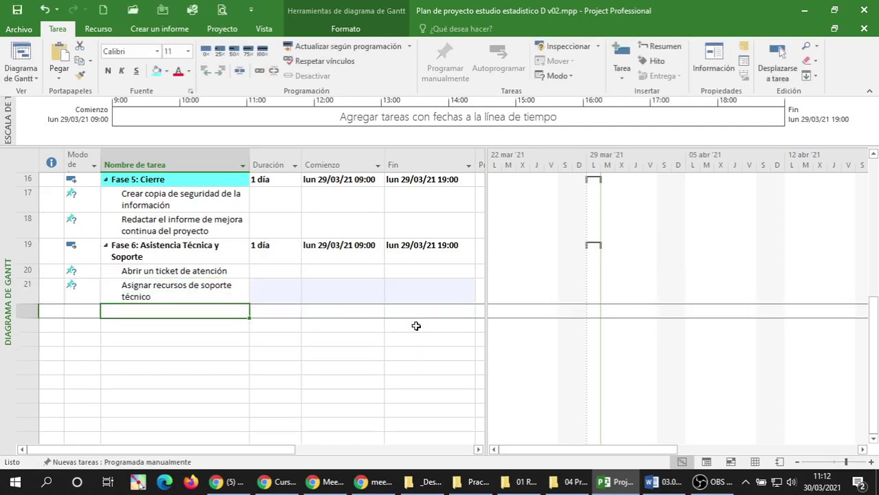
Add "Cerrar ticket de atención" as the last subtask of Fase 6.
{"action": "type", "text": "Cerrar "}
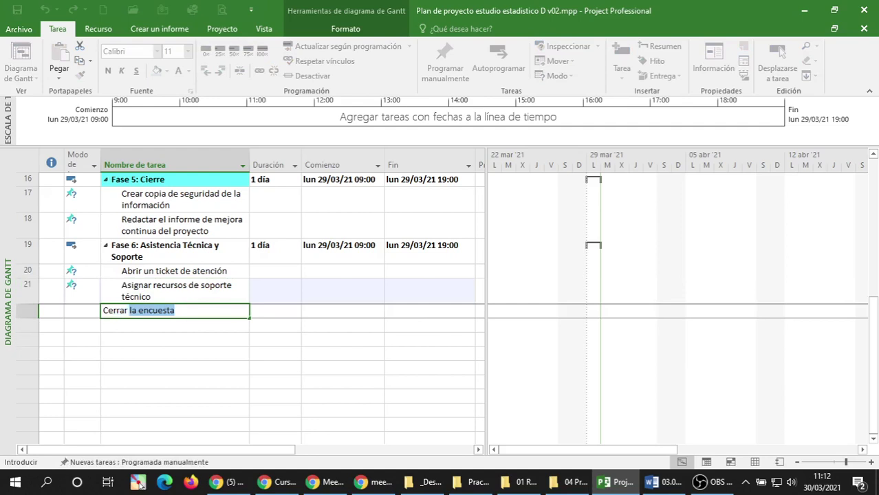
{"action": "type", "text": "t"}
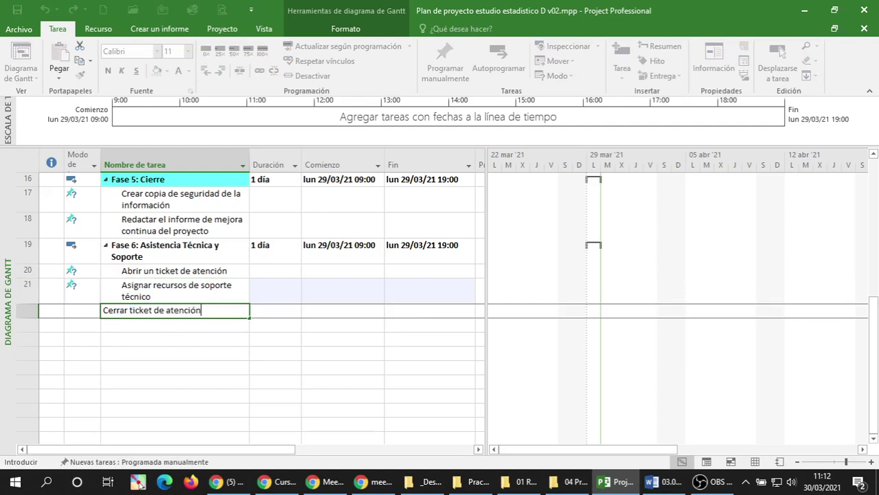
{"action": "type", "text": "icket de atención"}
{"action": "key", "text": "Return"}
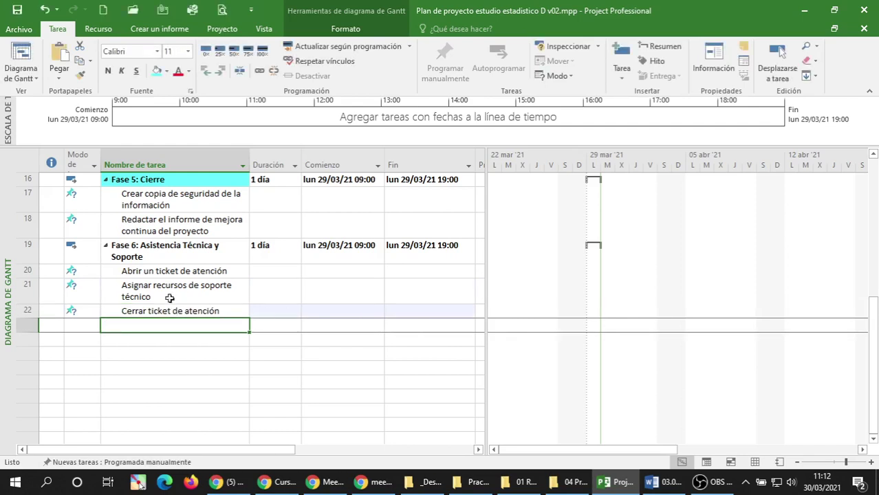
Review the Fase 6 summary task and its subtasks alongside the other phases in the outline.
{"action": "left_click", "coordinate": [177, 276]}
{"action": "left_click", "coordinate": [172, 294]}
{"action": "left_click", "coordinate": [161, 313]}
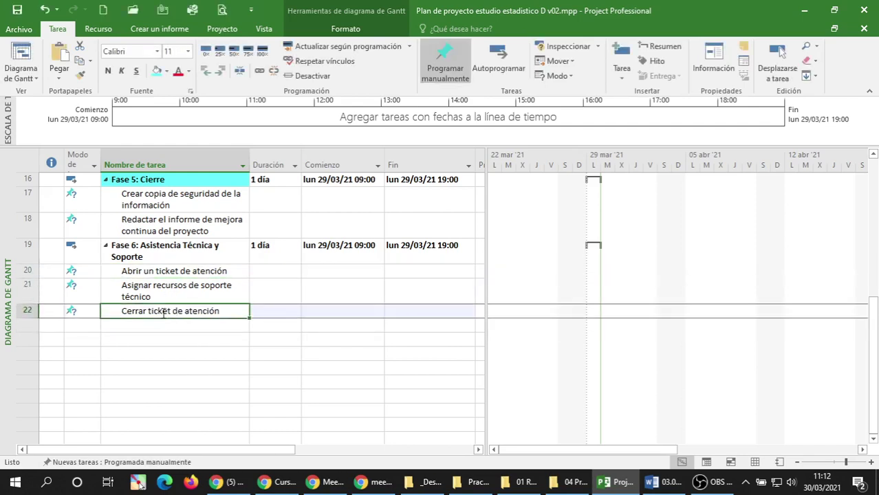
{"action": "left_click", "coordinate": [153, 253]}
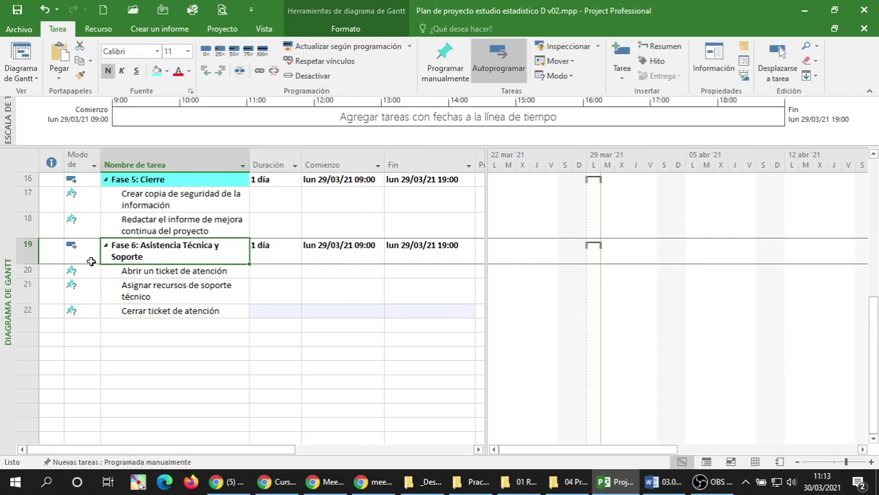
{"action": "scroll", "coordinate": [175, 261], "scroll_direction": "up", "scroll_amount": 5}
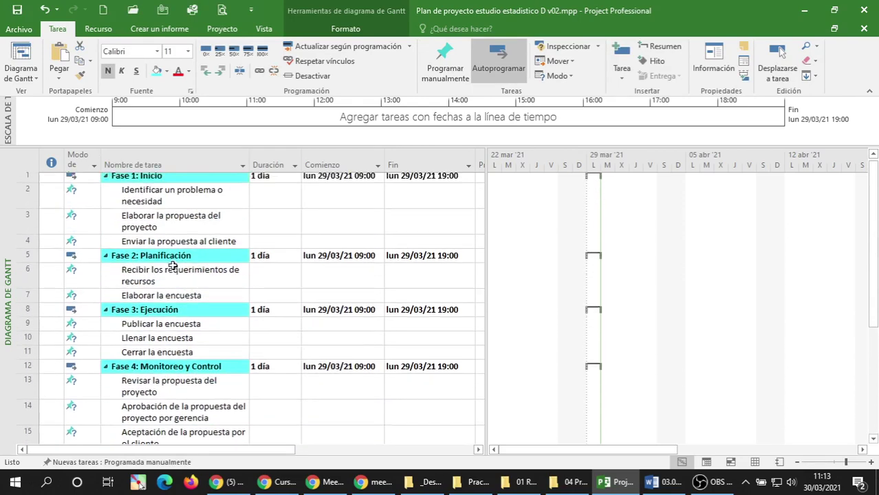
{"action": "scroll", "coordinate": [172, 269], "scroll_direction": "down", "scroll_amount": 5}
{"action": "left_click", "coordinate": [149, 274]}
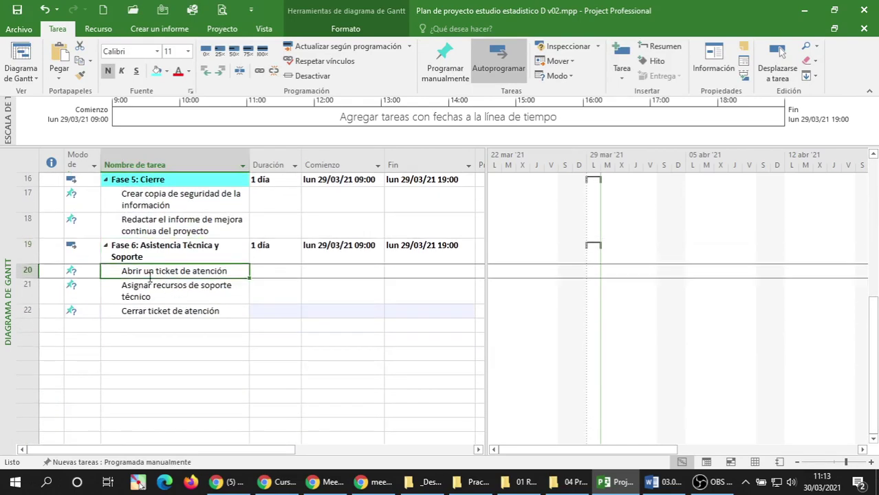
{"action": "left_click", "coordinate": [147, 298]}
{"action": "left_click_drag", "start_coordinate": [125, 251], "coordinate": [138, 292]}
{"action": "left_click", "coordinate": [171, 270]}
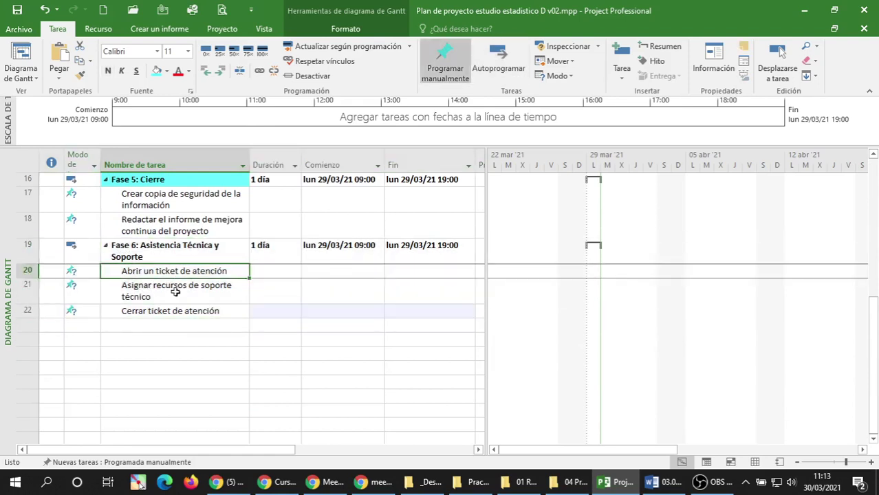
Delete the "Fase 6: Asistencia Técnica y Soporte" summary task together with all its subtasks.
{"action": "left_click", "coordinate": [14, 249]}
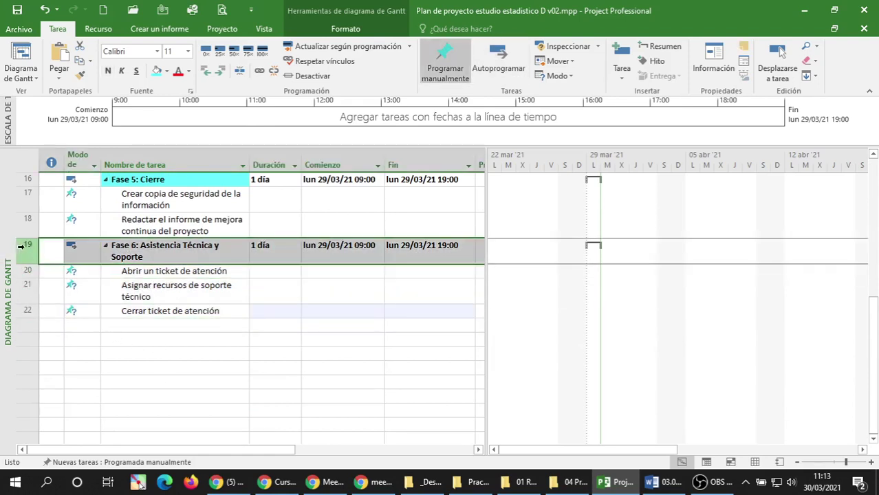
{"action": "right_click", "coordinate": [25, 252]}
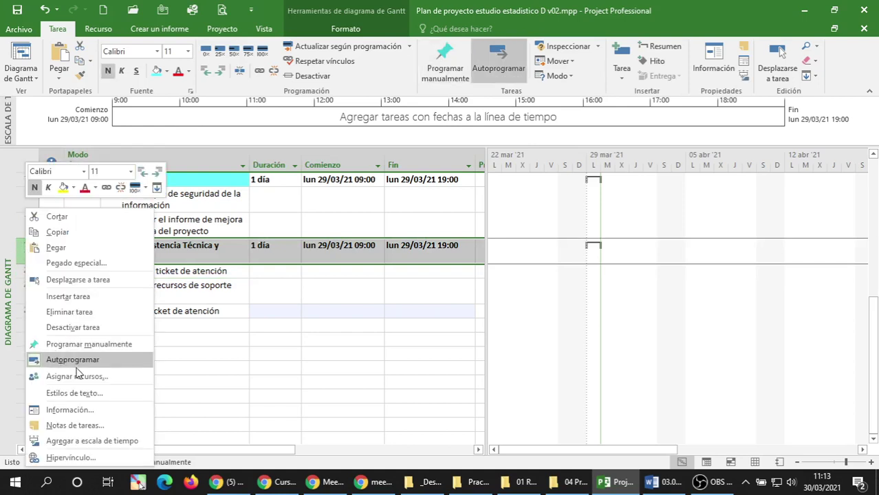
{"action": "left_click", "coordinate": [69, 313]}
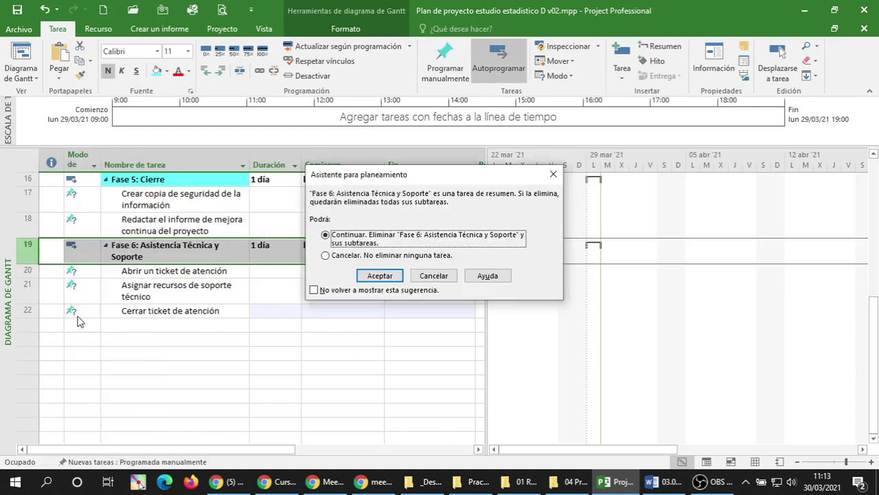
{"action": "left_click", "coordinate": [379, 275]}
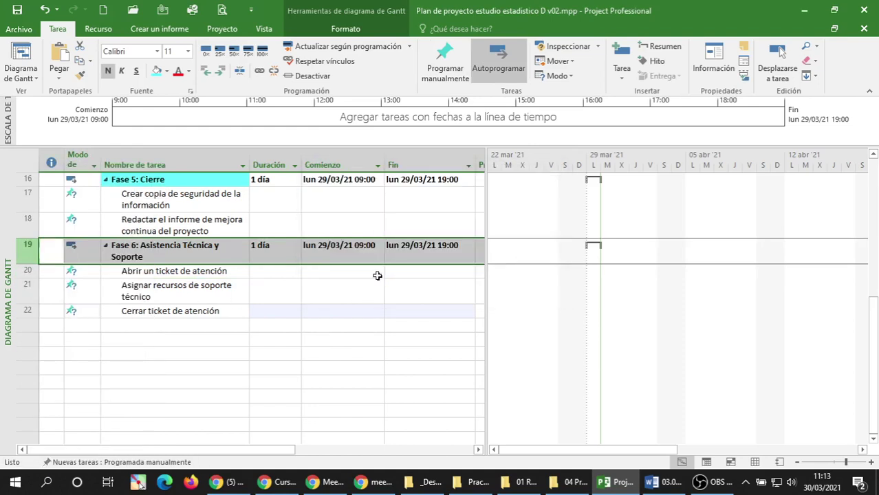
{"action": "left_click", "coordinate": [143, 247]}
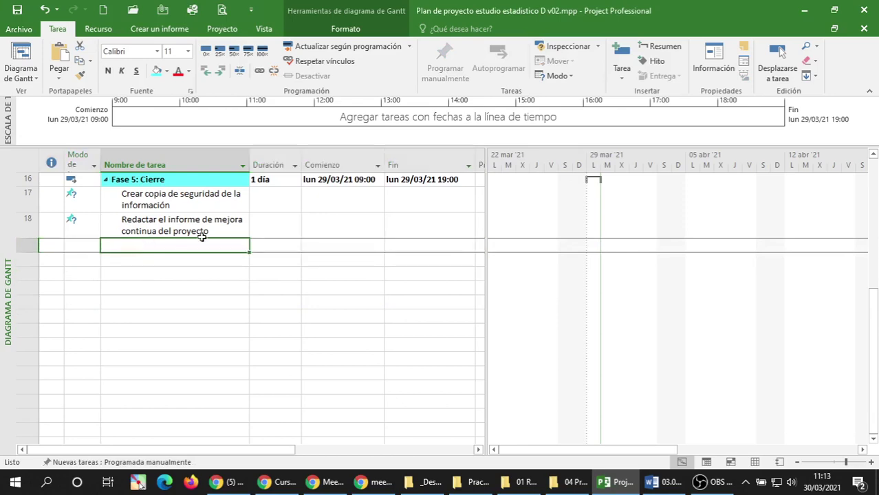
Review the remaining phase outline in Project and the Fase 1 to Fase 3 headings and tasks in the Word list.
{"action": "scroll", "coordinate": [198, 231], "scroll_direction": "up", "scroll_amount": 5}
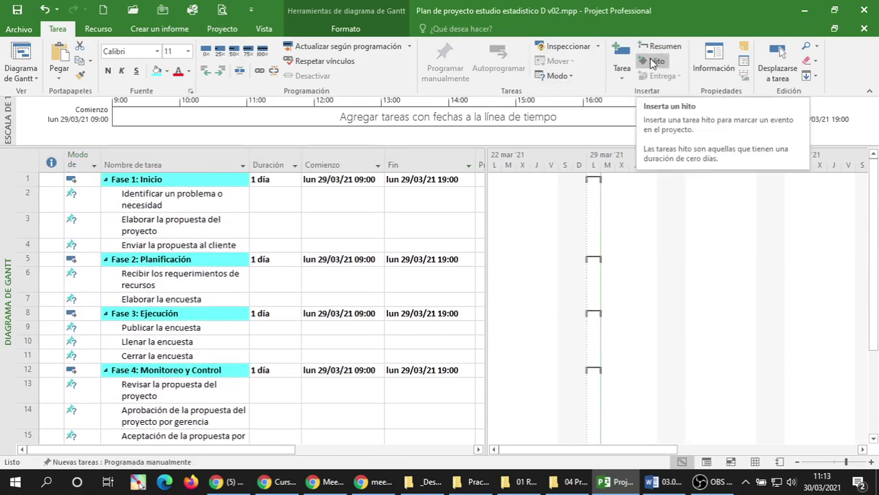
{"action": "left_click", "coordinate": [167, 283]}
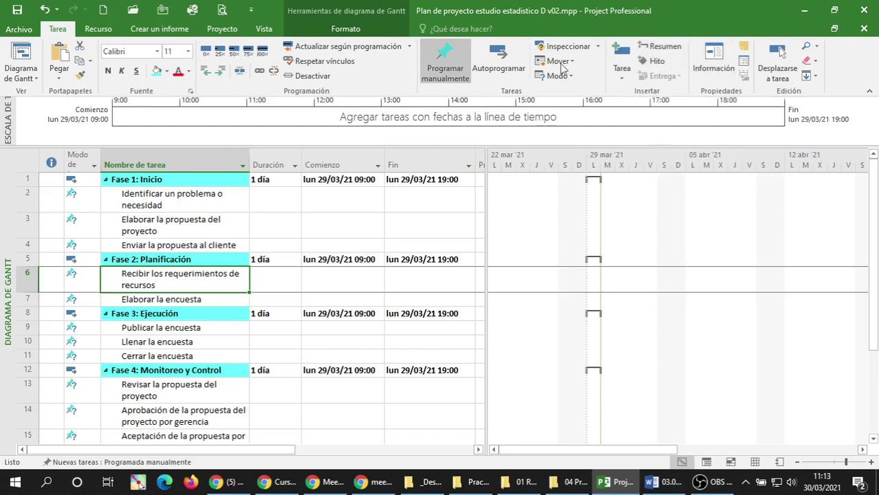
{"action": "left_click", "coordinate": [182, 317]}
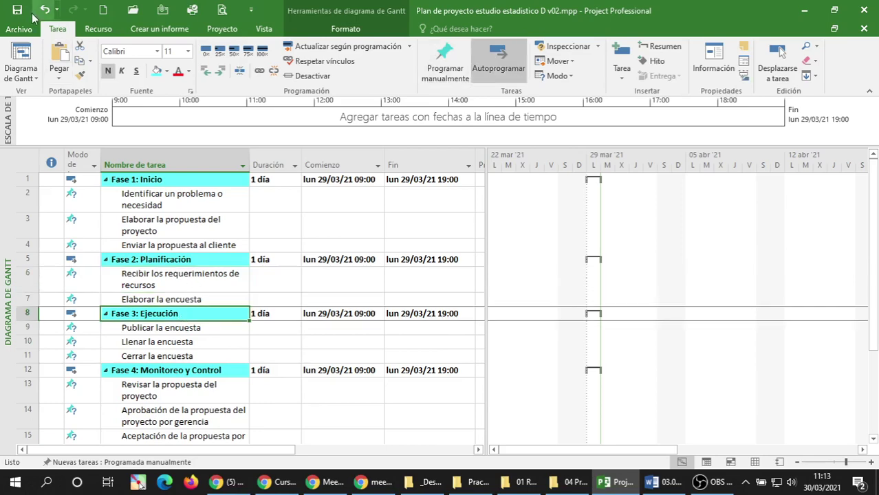
{"action": "left_click", "coordinate": [655, 485]}
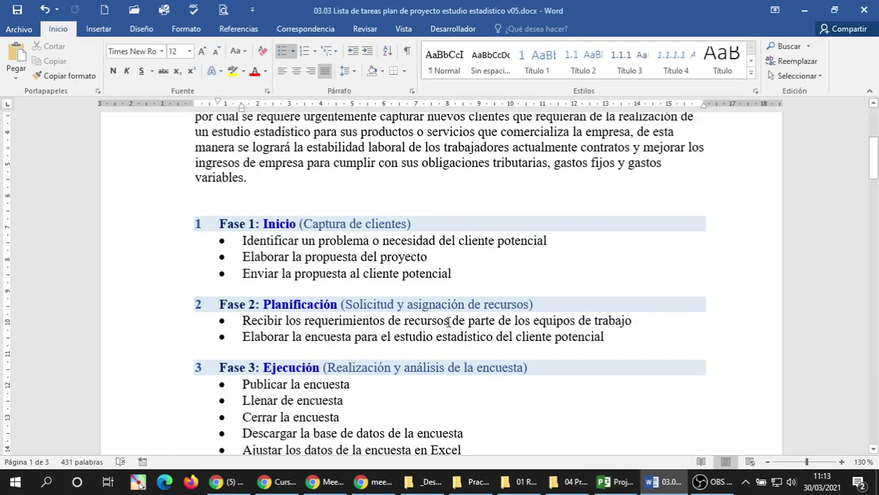
{"action": "scroll", "coordinate": [359, 310], "scroll_direction": "up", "scroll_amount": 5}
{"action": "scroll", "coordinate": [358, 310], "scroll_direction": "down", "scroll_amount": 4}
{"action": "left_click", "coordinate": [304, 306]}
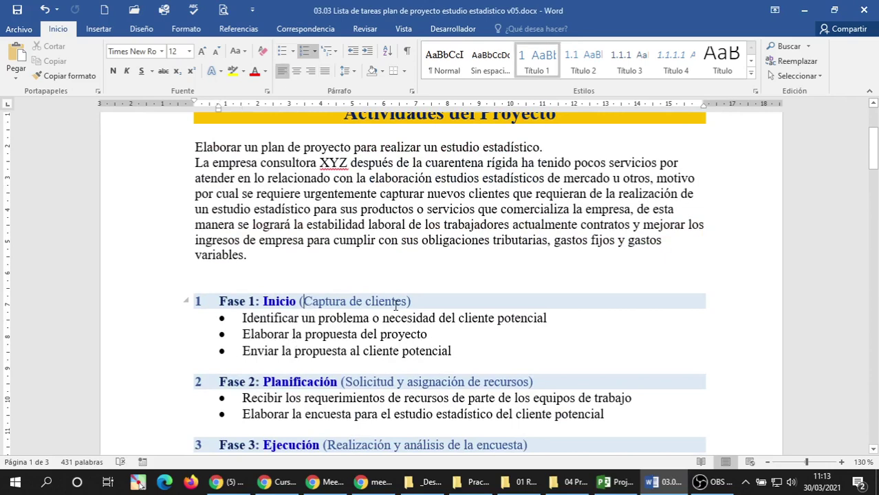
{"action": "left_click", "coordinate": [427, 306]}
{"action": "scroll", "coordinate": [241, 301], "scroll_direction": "down", "scroll_amount": 3}
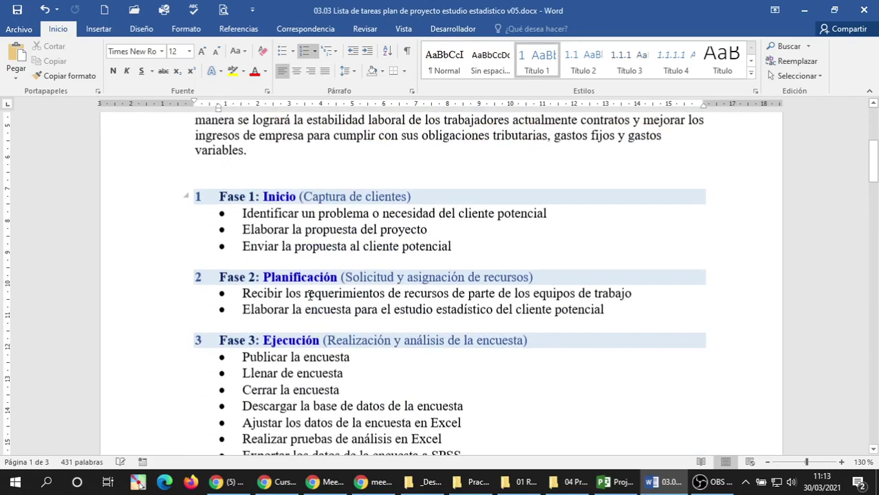
{"action": "scroll", "coordinate": [336, 251], "scroll_direction": "down", "scroll_amount": 3}
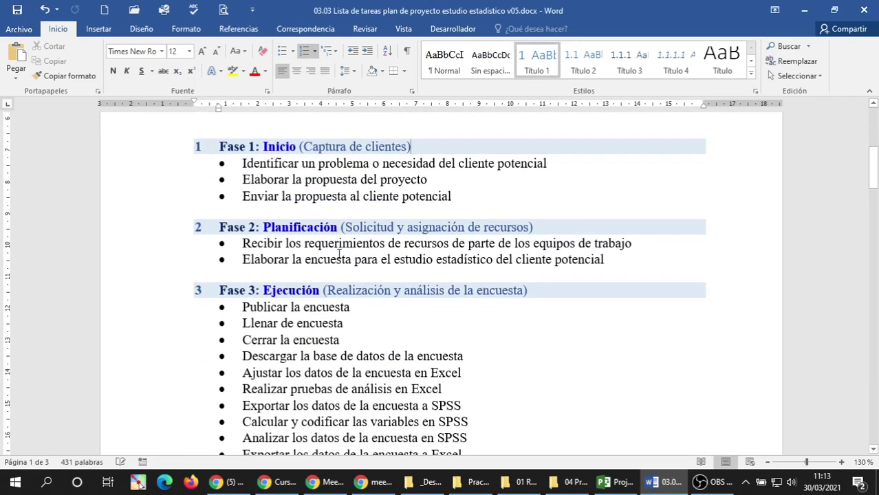
{"action": "scroll", "coordinate": [352, 286], "scroll_direction": "up", "scroll_amount": 3}
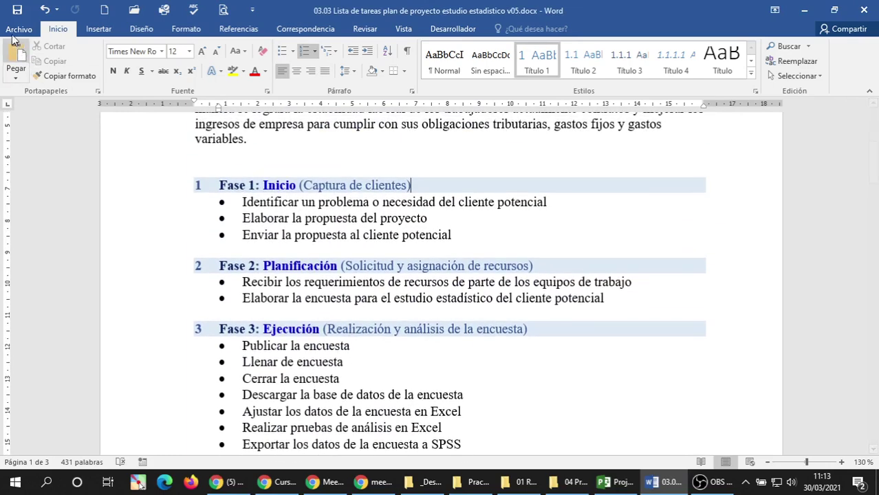
{"action": "triple_click", "coordinate": [335, 235]}
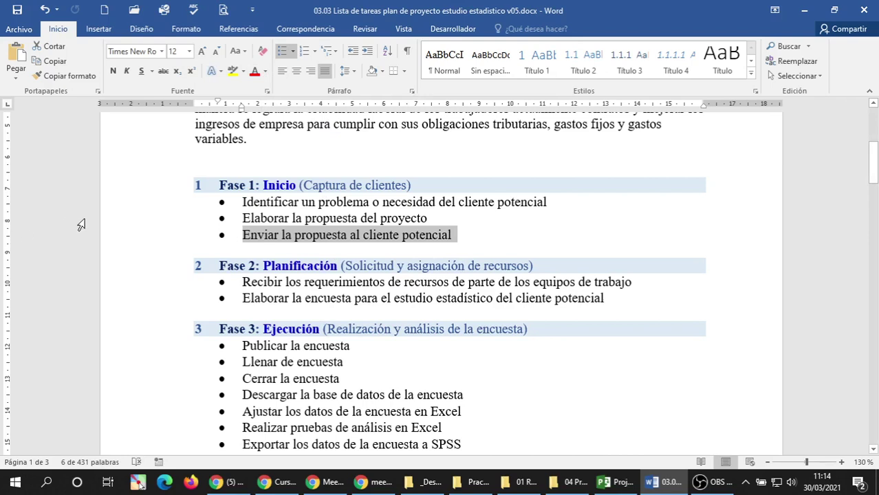
{"action": "left_click", "coordinate": [301, 283]}
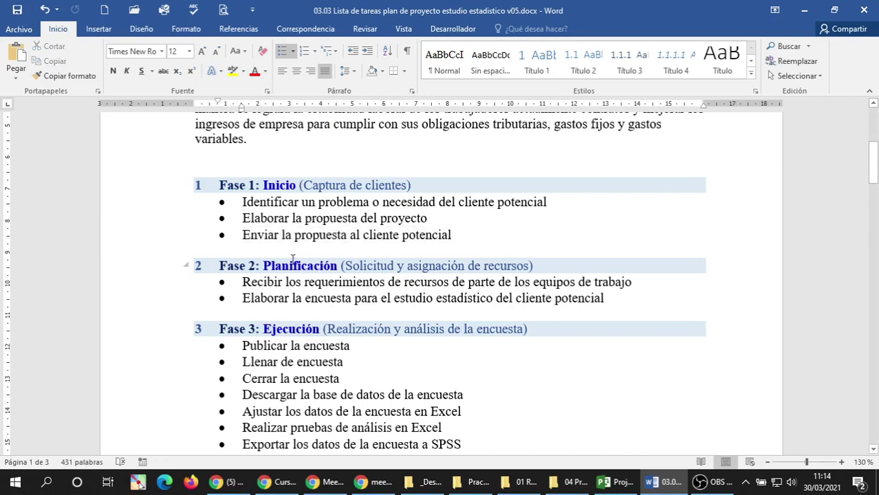
Switch to the Google Meet call to check on the participants and return to the Word task list.
{"action": "mouse_move", "coordinate": [318, 492]}
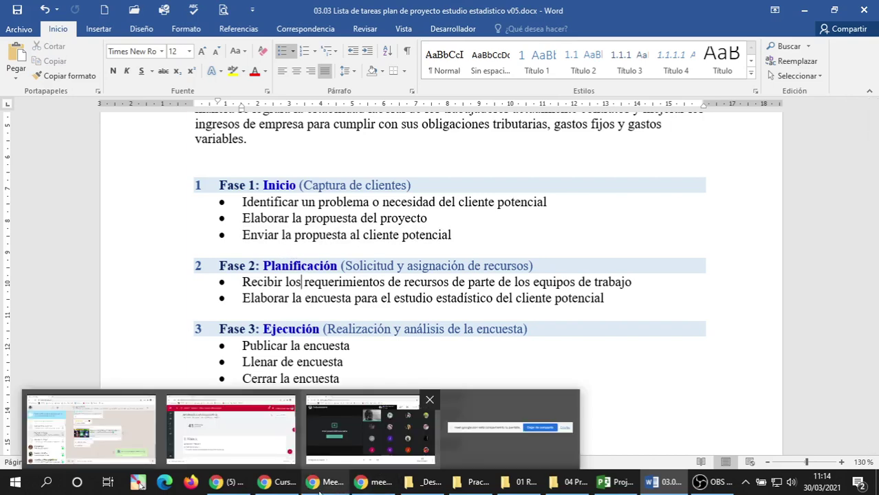
{"action": "left_click", "coordinate": [342, 450]}
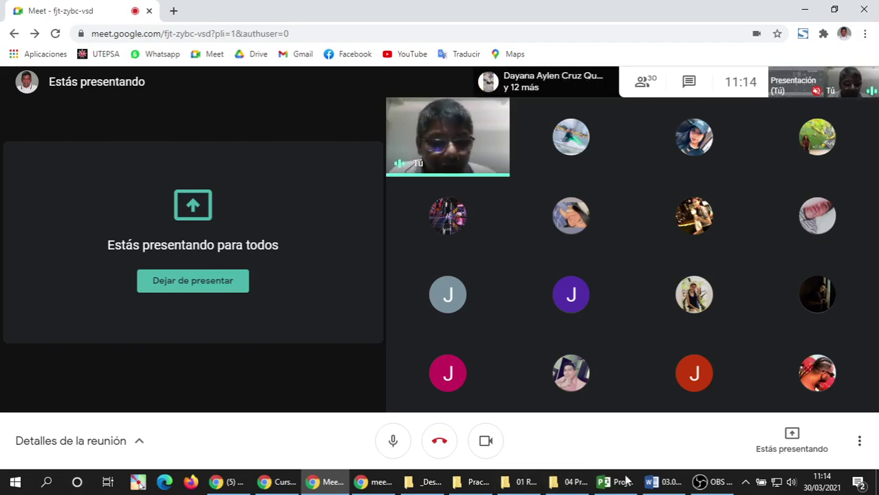
{"action": "left_click", "coordinate": [650, 484]}
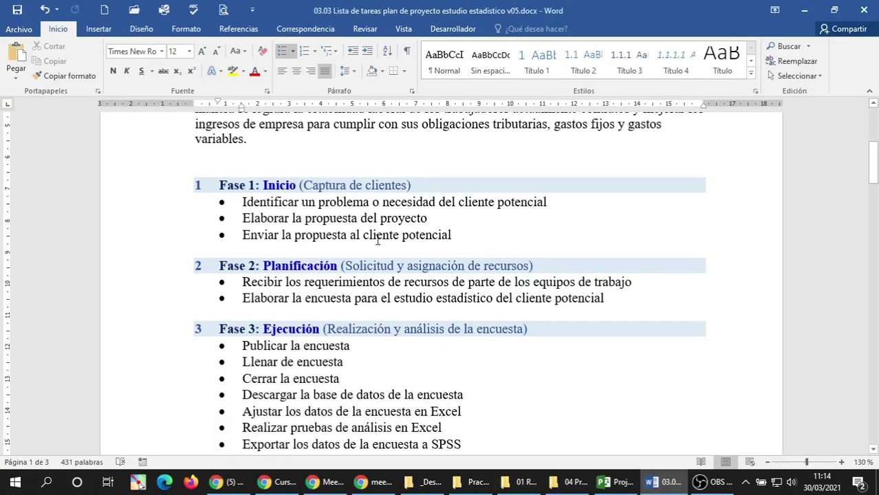
Extend the last Fase 1 task to read "Enviar la propuesta del estudio estadístico al cliente potencial".
{"action": "double_click", "coordinate": [376, 236]}
{"action": "triple_click", "coordinate": [377, 237]}
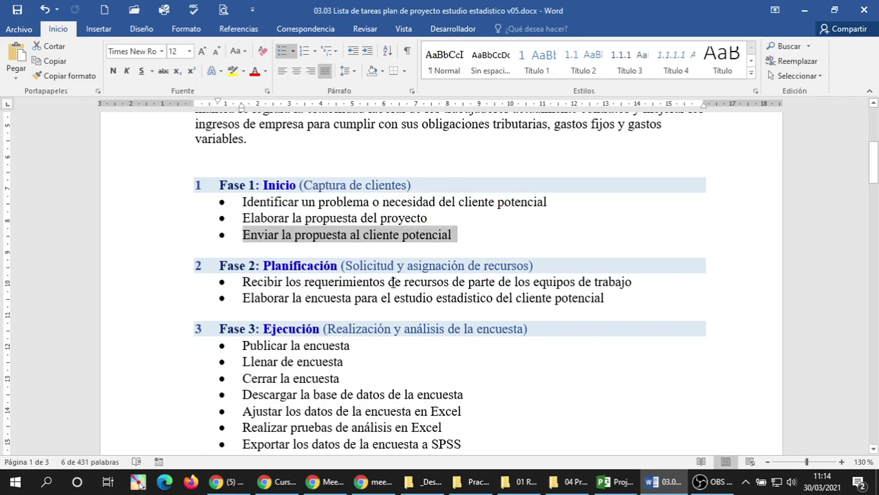
{"action": "left_click", "coordinate": [350, 236]}
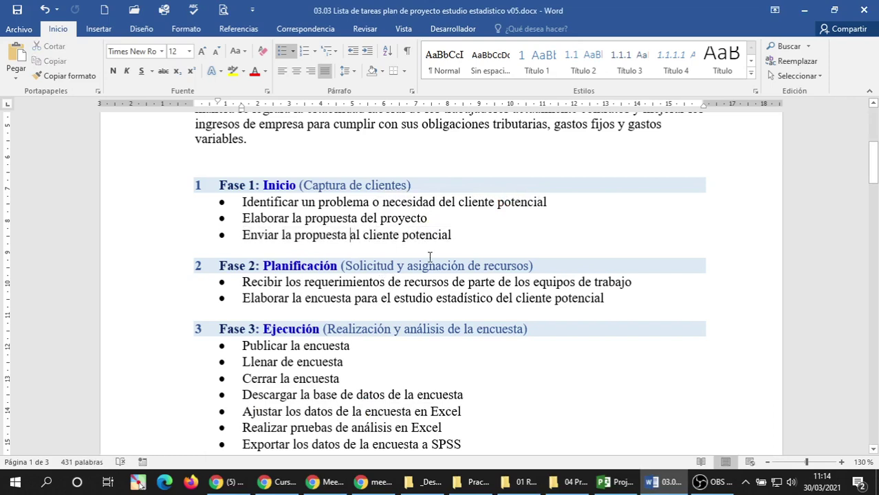
{"action": "type", "text": "del estudio "}
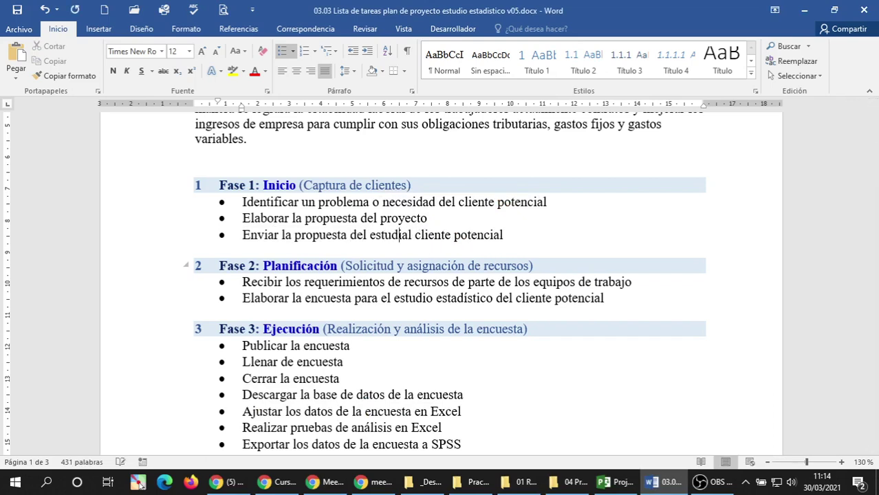
{"action": "type", "text": "estadístico"}
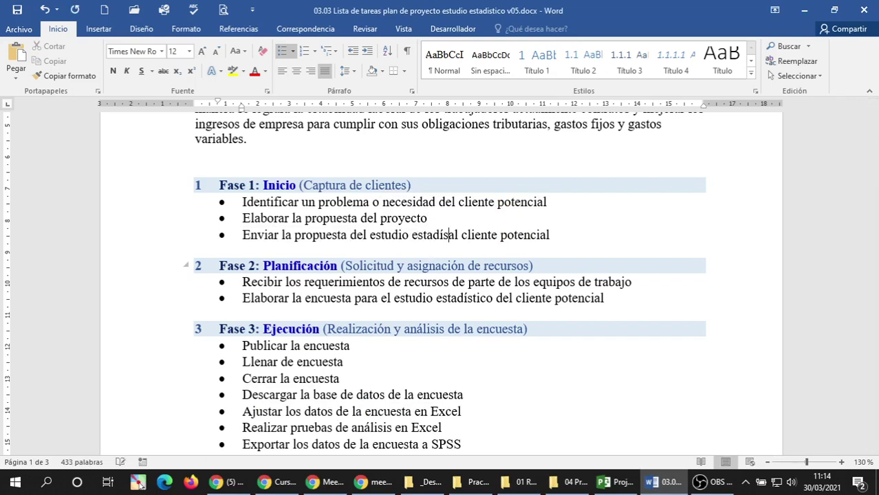
Colour the Fase 1 task "Enviar la propuesta del estudio estadístico al cliente potencial" red.
{"action": "triple_click", "coordinate": [443, 234]}
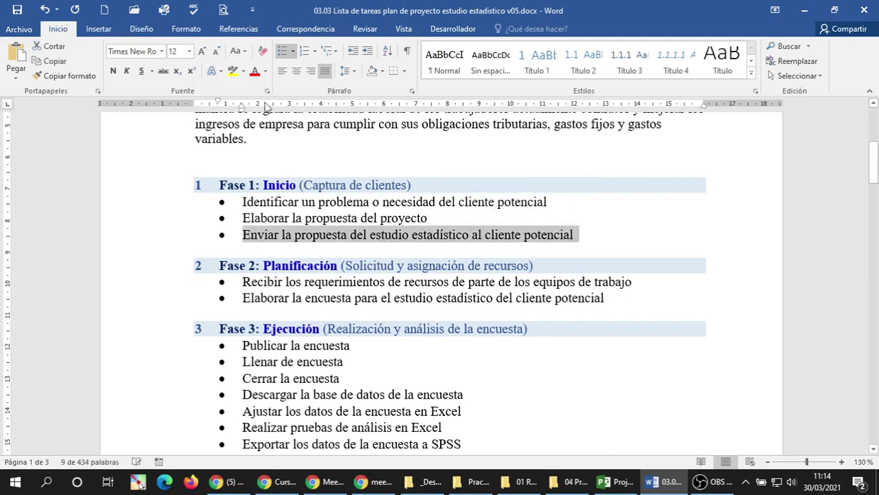
{"action": "left_click", "coordinate": [255, 71]}
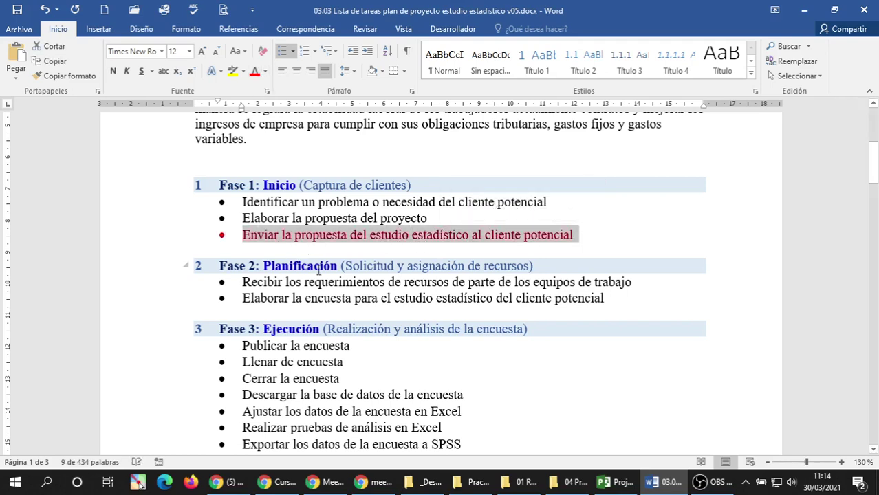
{"action": "left_click", "coordinate": [354, 298]}
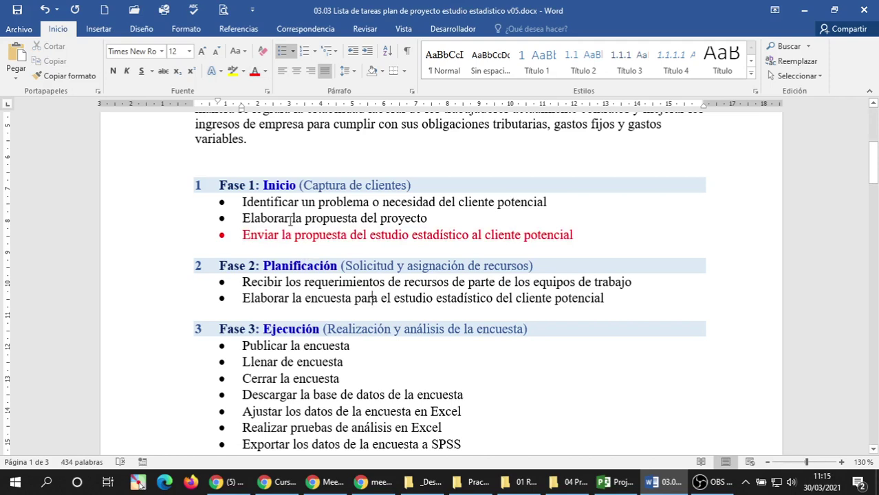
{"action": "triple_click", "coordinate": [288, 234]}
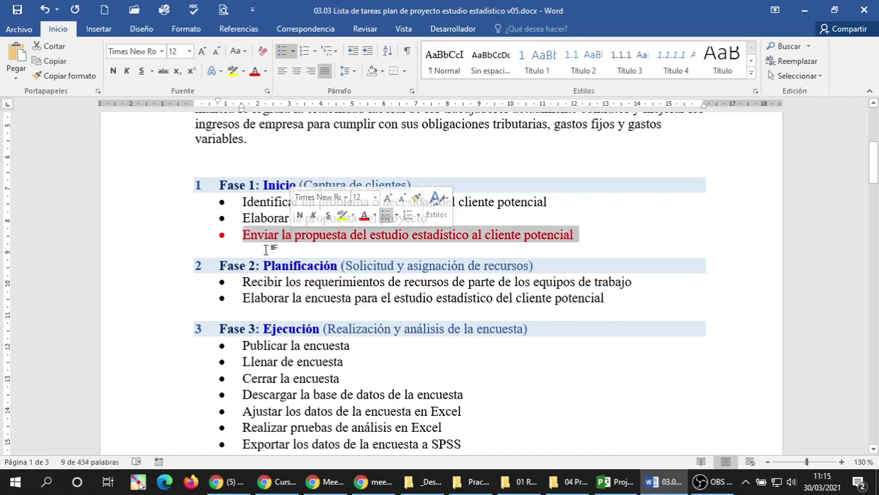
{"action": "left_click", "coordinate": [263, 252]}
Go over the Fase 2 tasks and colour the Fase 3 task "Publicar la encuesta" red.
{"action": "scroll", "coordinate": [273, 245], "scroll_direction": "down", "scroll_amount": 1}
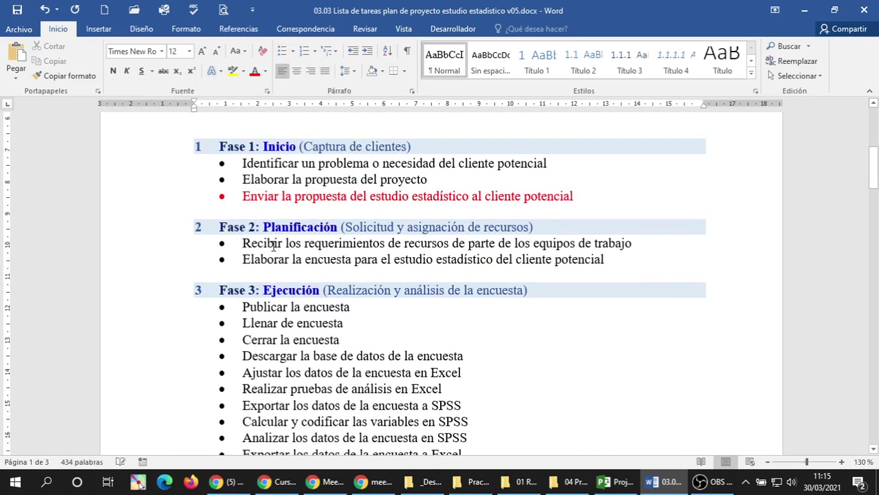
{"action": "scroll", "coordinate": [274, 245], "scroll_direction": "down", "scroll_amount": 2}
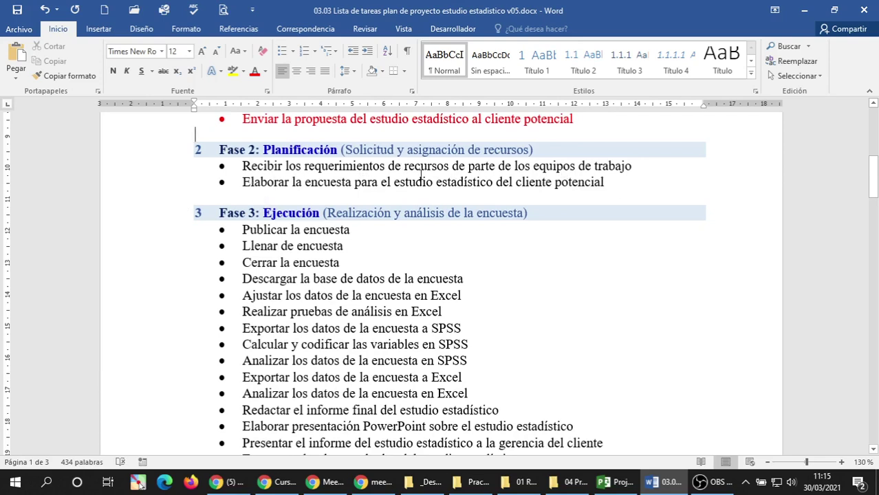
{"action": "left_click", "coordinate": [244, 183]}
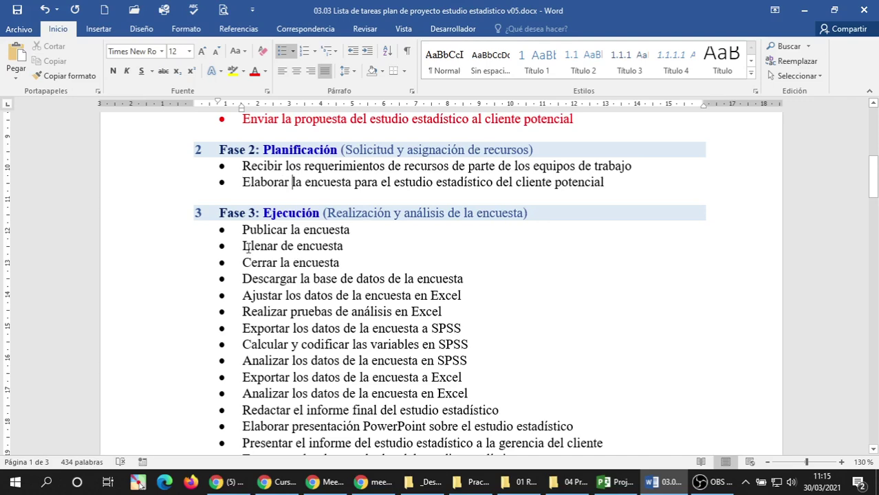
{"action": "scroll", "coordinate": [246, 246], "scroll_direction": "down", "scroll_amount": 1}
{"action": "scroll", "coordinate": [249, 243], "scroll_direction": "up", "scroll_amount": 1}
{"action": "scroll", "coordinate": [331, 235], "scroll_direction": "up", "scroll_amount": 1}
{"action": "scroll", "coordinate": [320, 247], "scroll_direction": "down", "scroll_amount": 1}
{"action": "triple_click", "coordinate": [288, 231]}
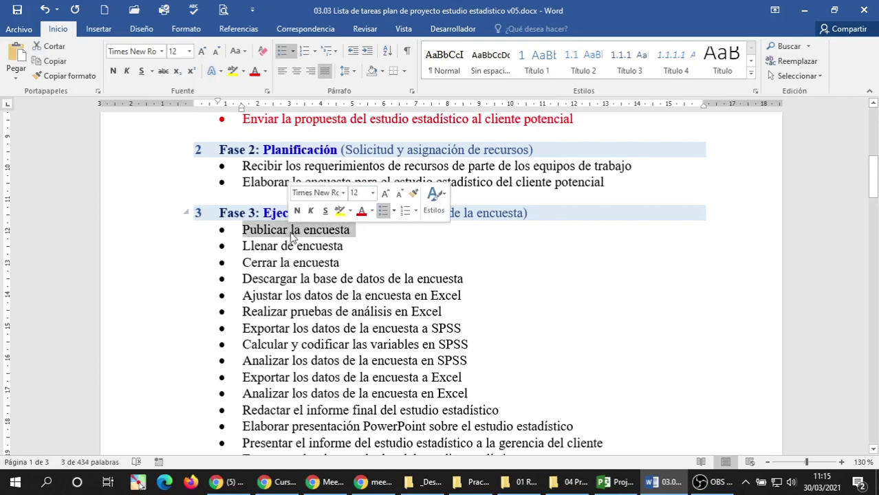
{"action": "left_click", "coordinate": [255, 72]}
Colour the Fase 3 task "Descargar la base de datos de la encuesta" red.
{"action": "scroll", "coordinate": [314, 310], "scroll_direction": "down", "scroll_amount": 1}
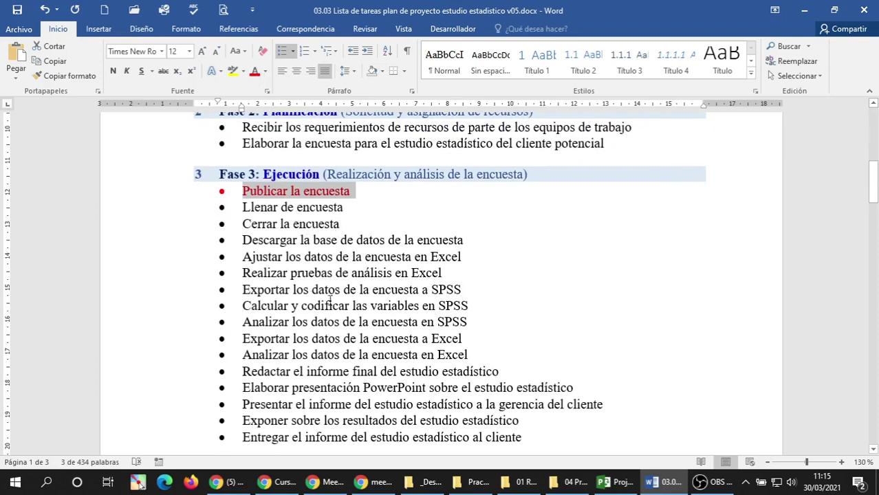
{"action": "triple_click", "coordinate": [348, 242]}
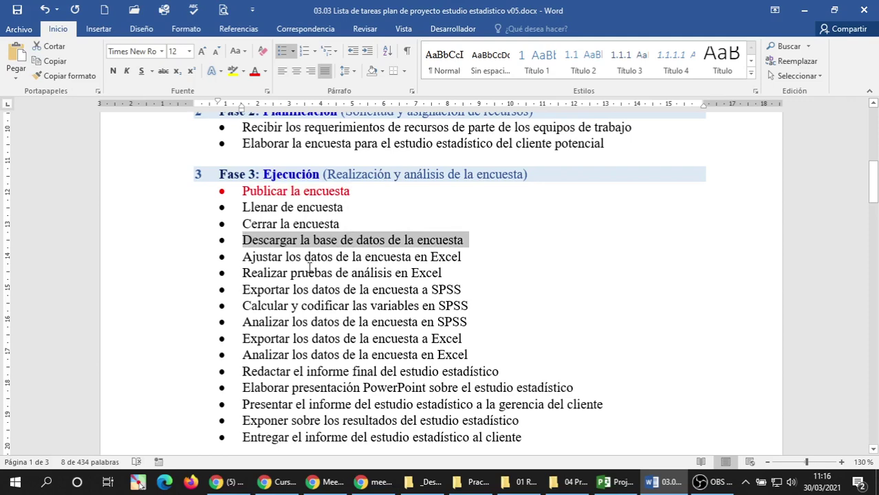
{"action": "scroll", "coordinate": [314, 261], "scroll_direction": "up", "scroll_amount": 1}
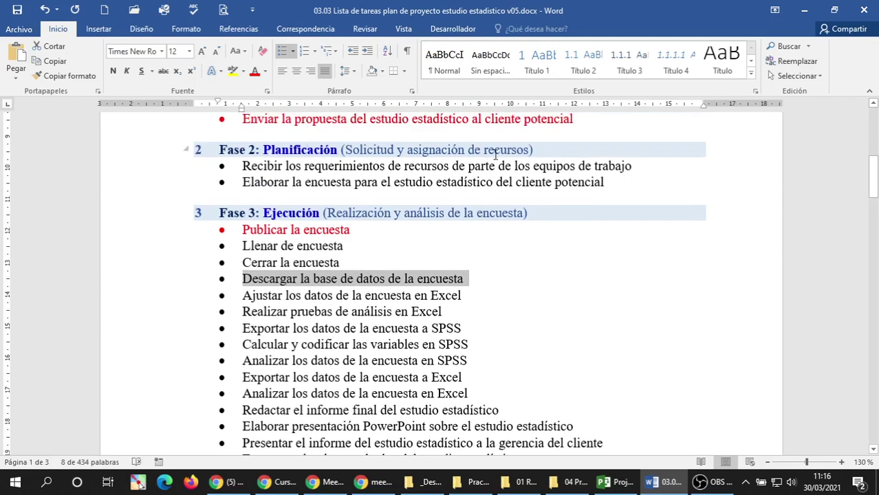
{"action": "left_click", "coordinate": [251, 74]}
Review the closing Fase 3 tasks on writing the final report, preparing the PowerPoint presentation and presenting the results.
{"action": "scroll", "coordinate": [287, 306], "scroll_direction": "down", "scroll_amount": 3}
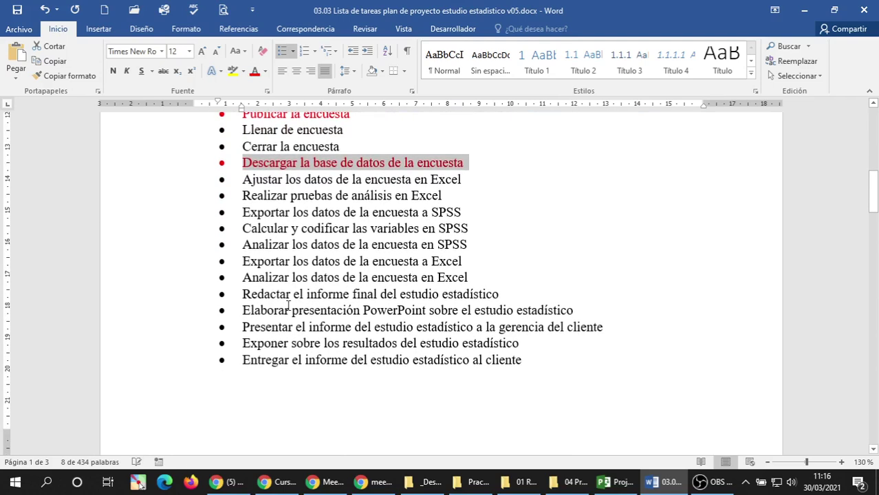
{"action": "left_click", "coordinate": [267, 310]}
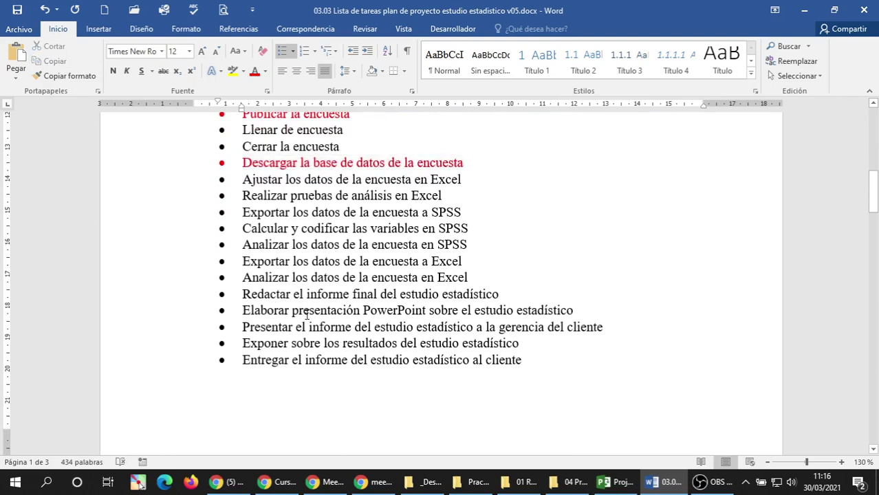
{"action": "triple_click", "coordinate": [270, 294]}
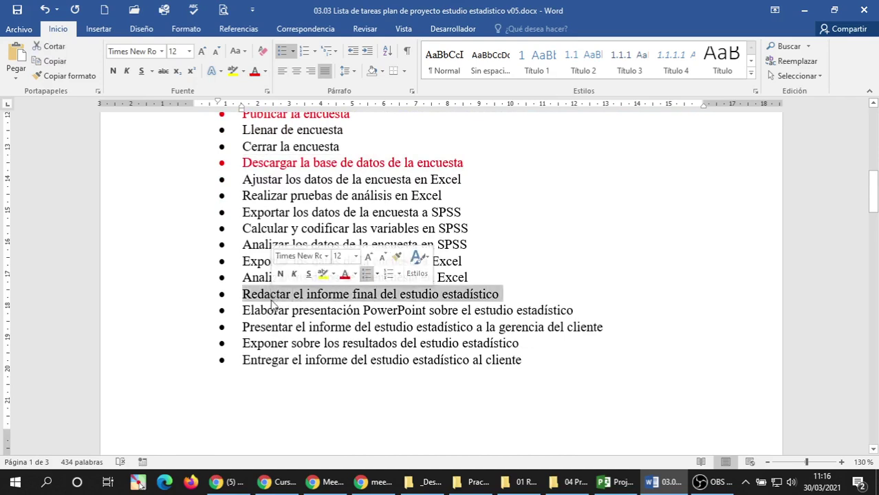
{"action": "triple_click", "coordinate": [258, 311]}
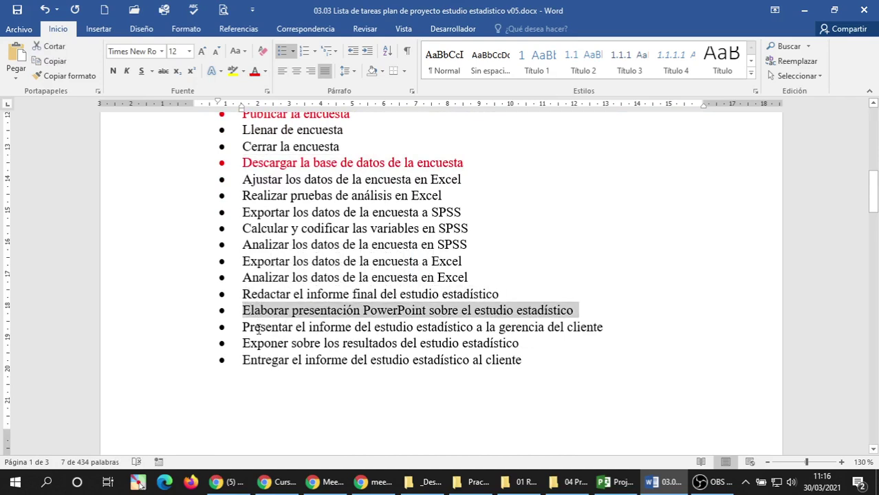
{"action": "triple_click", "coordinate": [260, 328]}
{"action": "scroll", "coordinate": [570, 345], "scroll_direction": "down", "scroll_amount": 1}
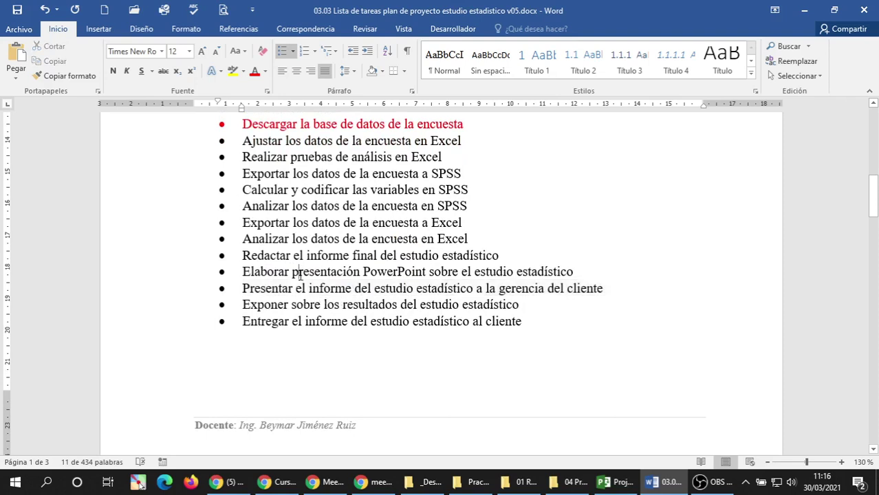
{"action": "triple_click", "coordinate": [301, 277]}
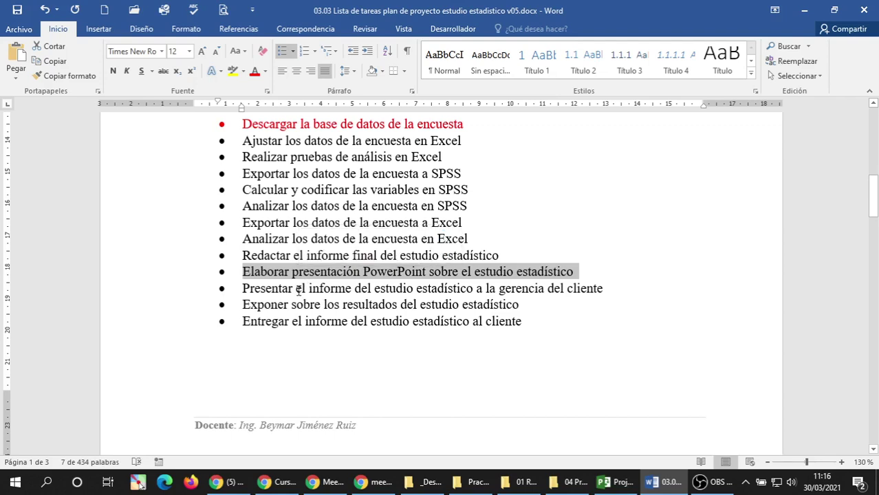
{"action": "triple_click", "coordinate": [300, 290]}
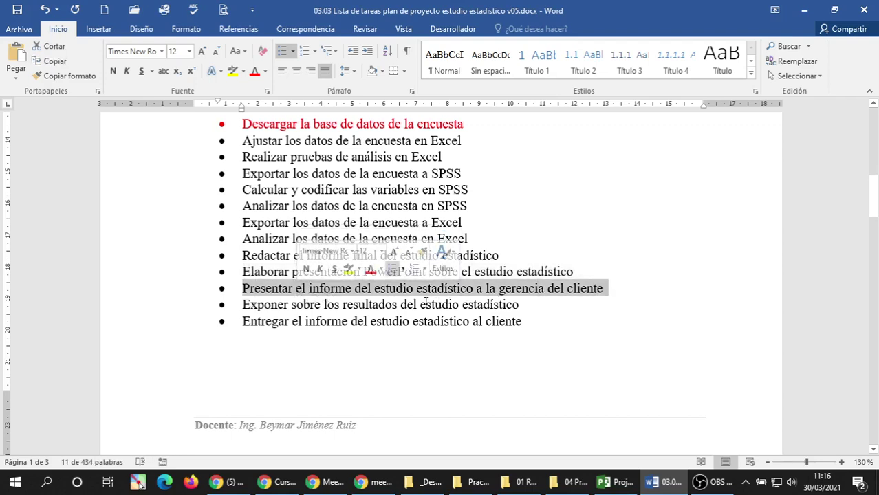
{"action": "double_click", "coordinate": [305, 305]}
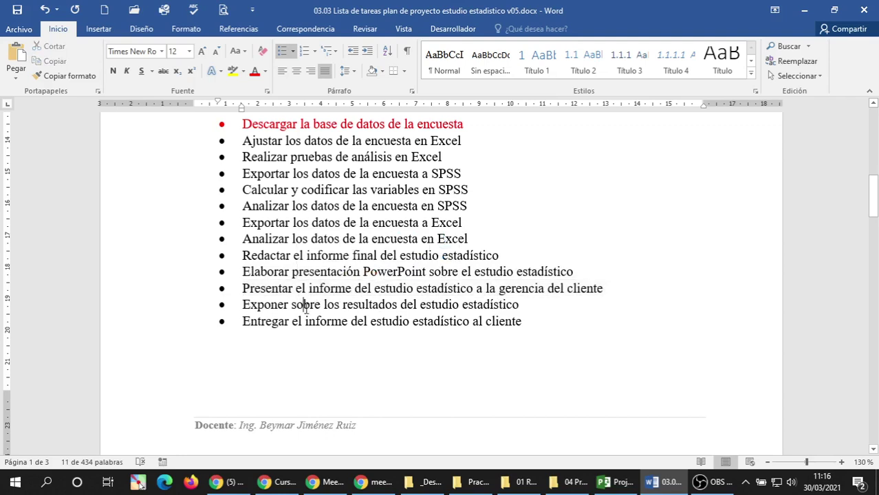
{"action": "left_click", "coordinate": [343, 337]}
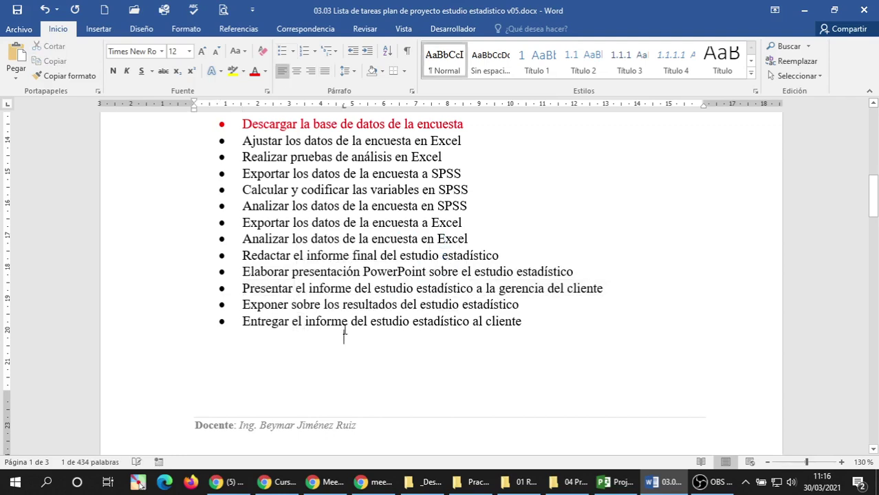
Colour the last Fase 3 task "Entregar el informe del estudio estadístico al cliente" red.
{"action": "triple_click", "coordinate": [311, 322]}
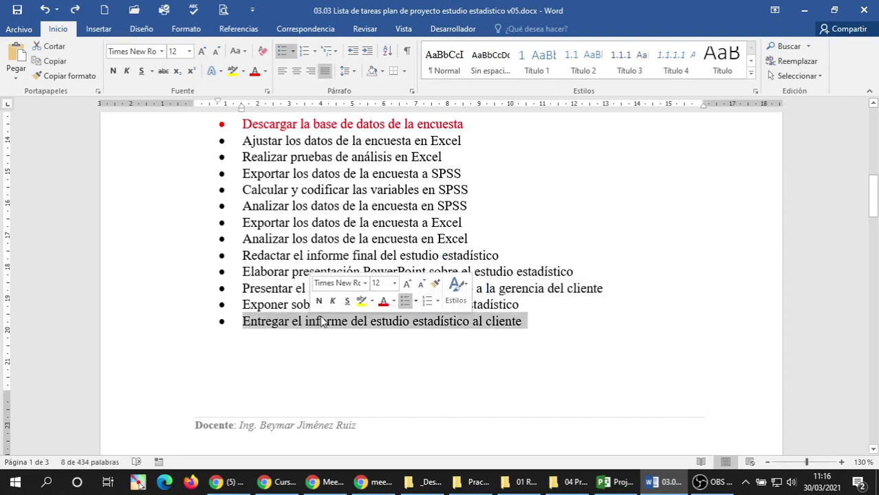
{"action": "scroll", "coordinate": [344, 309], "scroll_direction": "down", "scroll_amount": 2}
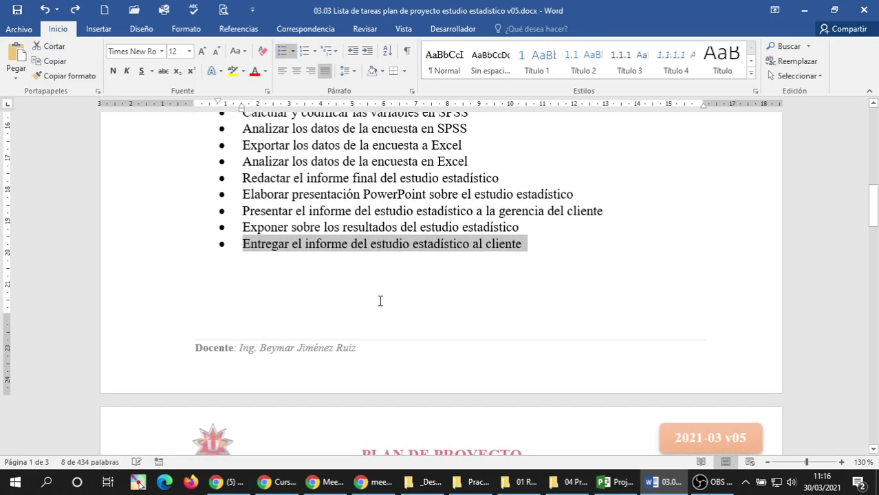
{"action": "left_click_drag", "start_coordinate": [304, 245], "coordinate": [294, 247]}
{"action": "triple_click", "coordinate": [294, 246]}
{"action": "left_click", "coordinate": [255, 71]}
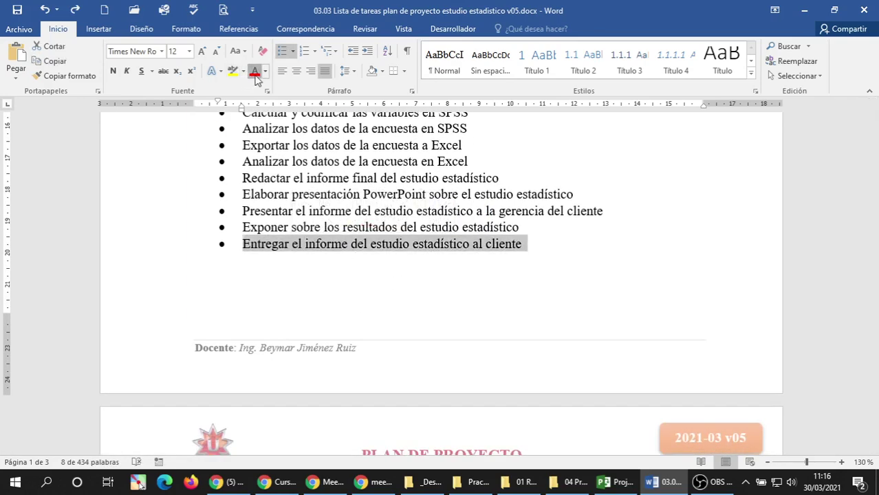
Review the Fase 4 tasks on the revision, approval and client acceptance of the statistical study proposal.
{"action": "scroll", "coordinate": [337, 253], "scroll_direction": "down", "scroll_amount": 10}
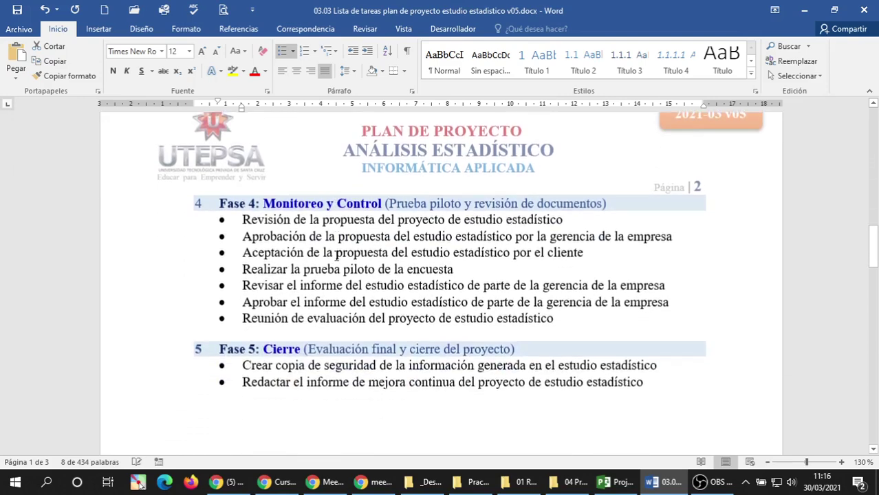
{"action": "scroll", "coordinate": [310, 228], "scroll_direction": "up", "scroll_amount": 1}
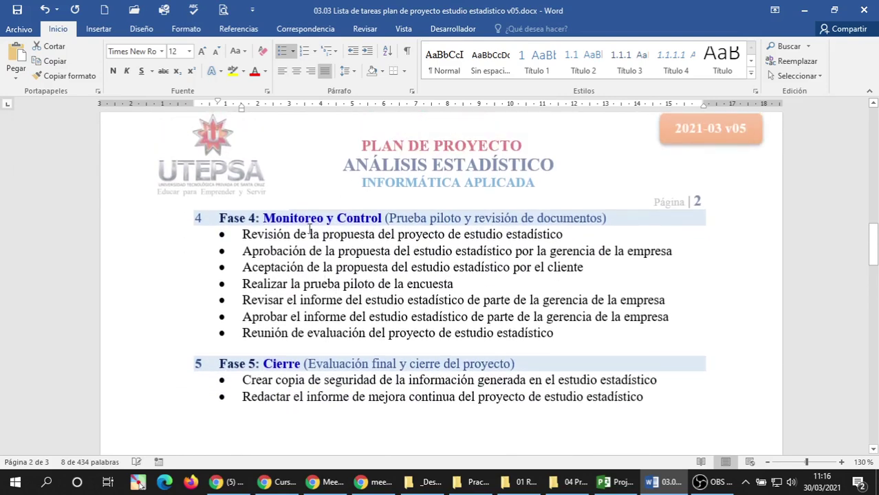
{"action": "triple_click", "coordinate": [249, 234]}
{"action": "left_click", "coordinate": [308, 251]}
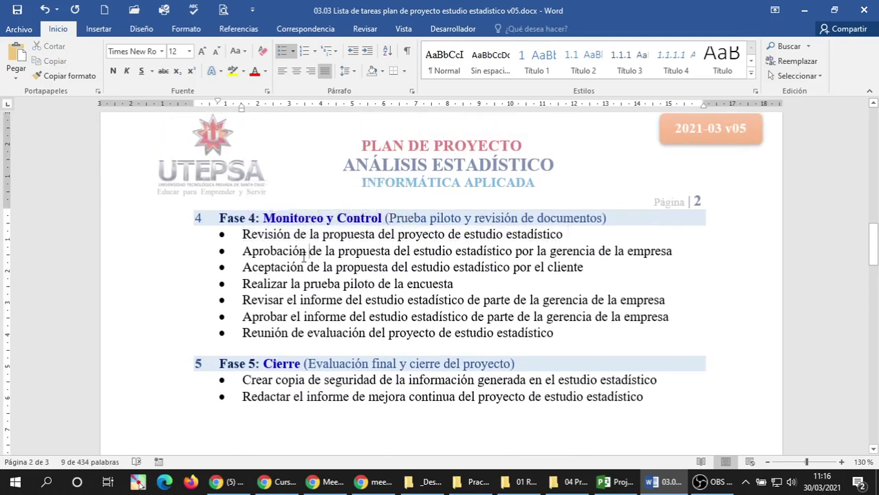
{"action": "triple_click", "coordinate": [260, 250]}
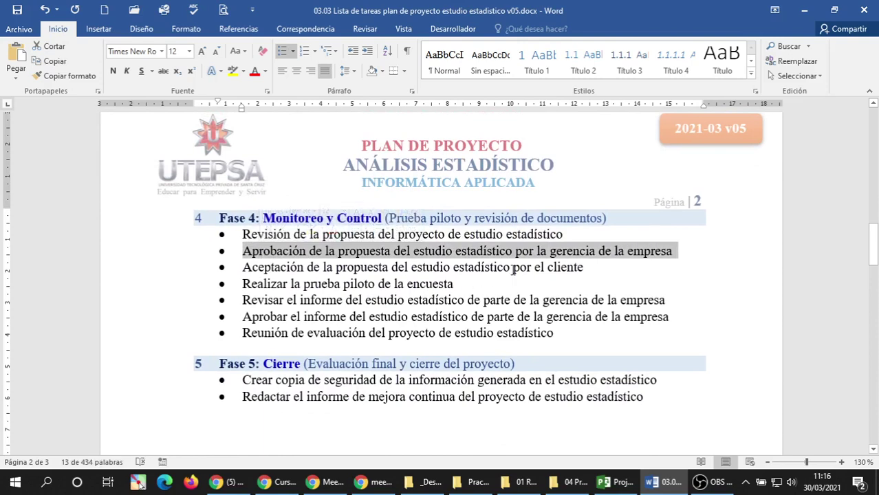
{"action": "left_click", "coordinate": [459, 268]}
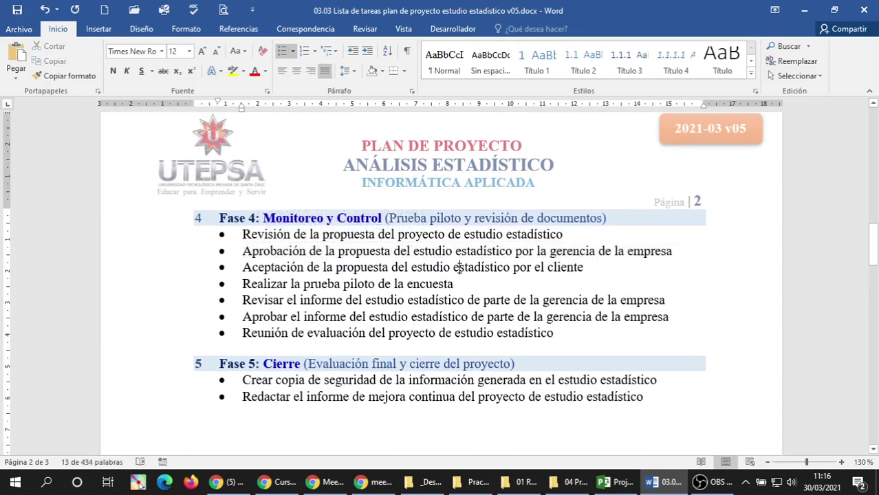
{"action": "triple_click", "coordinate": [460, 268]}
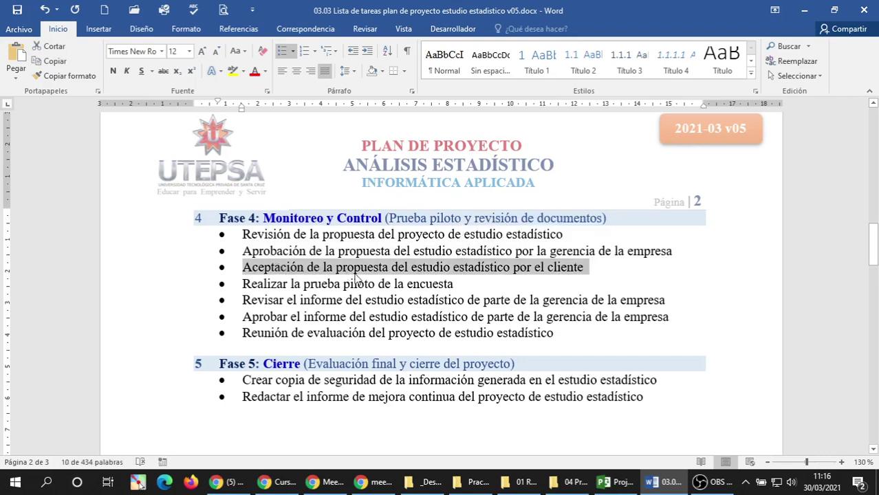
{"action": "left_click", "coordinate": [522, 275]}
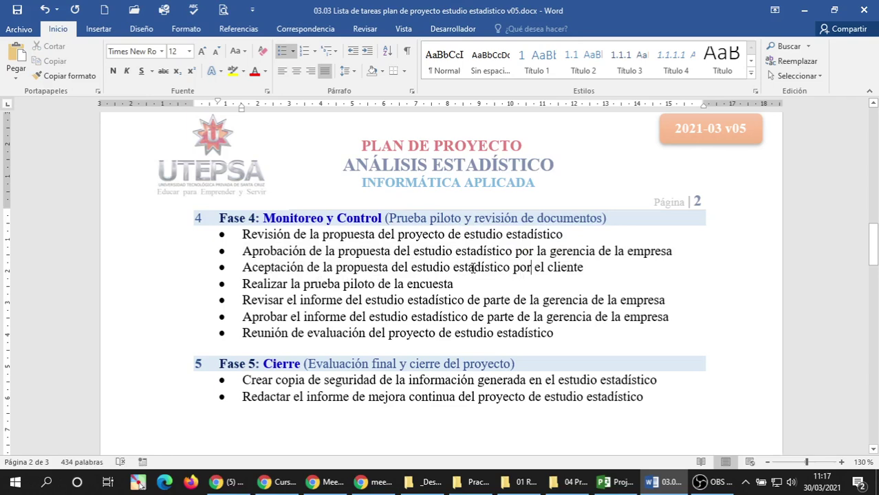
{"action": "triple_click", "coordinate": [532, 271]}
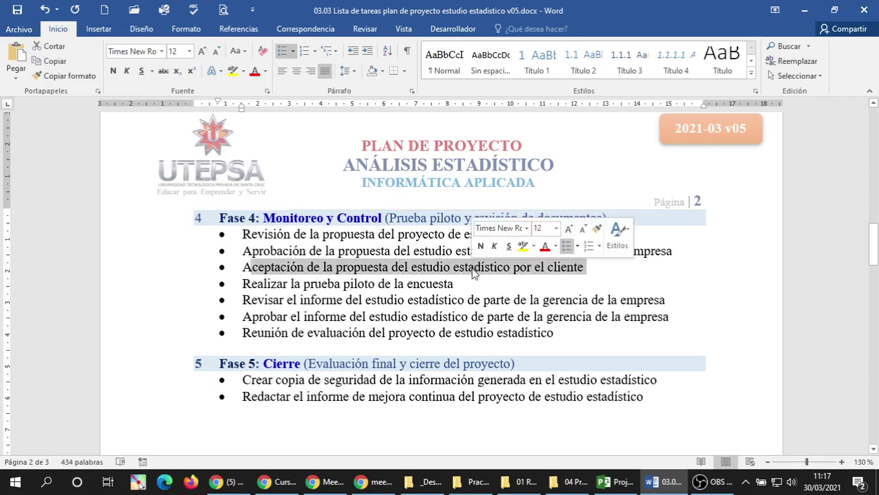
Colour the Fase 4 task "Aceptación de la propuesta del estudio estadístico por el cliente" red.
{"action": "left_click", "coordinate": [254, 71]}
Add the task "Elaborar el plan de análisis de datos de la encuesta" at the end of the Fase 2 list.
{"action": "scroll", "coordinate": [339, 282], "scroll_direction": "up", "scroll_amount": 10}
{"action": "scroll", "coordinate": [339, 282], "scroll_direction": "up", "scroll_amount": 3}
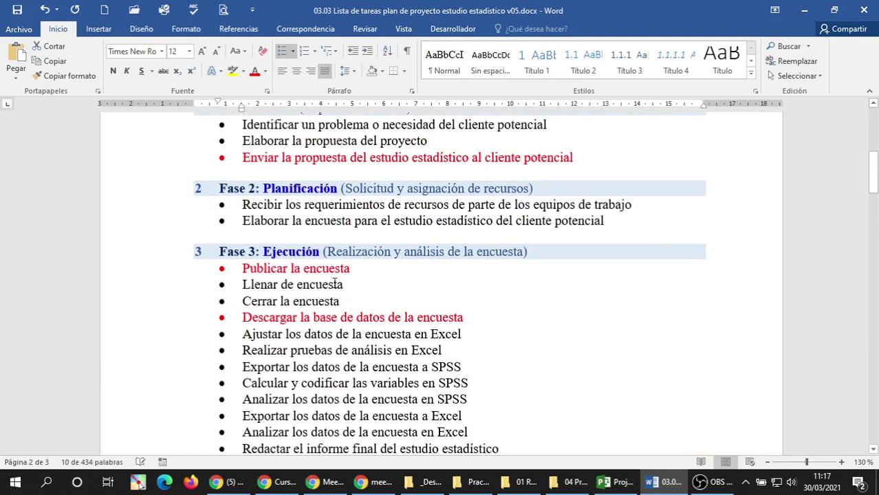
{"action": "scroll", "coordinate": [302, 275], "scroll_direction": "up", "scroll_amount": 1}
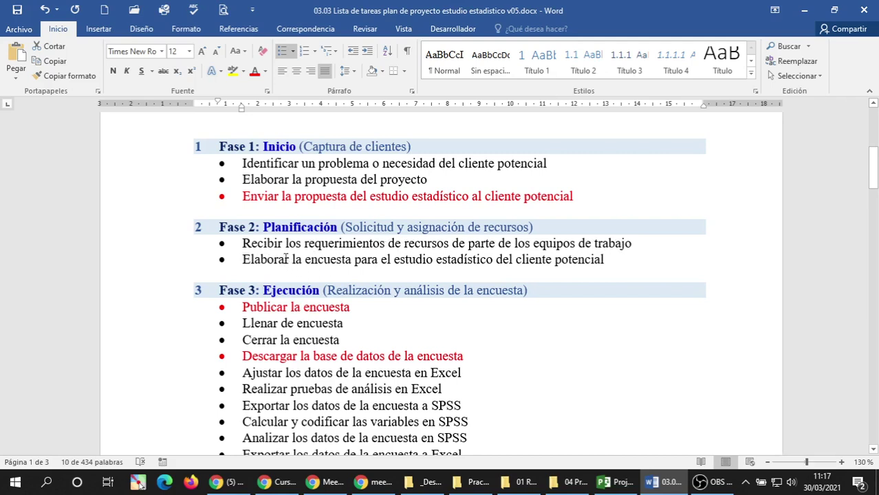
{"action": "left_click", "coordinate": [589, 259]}
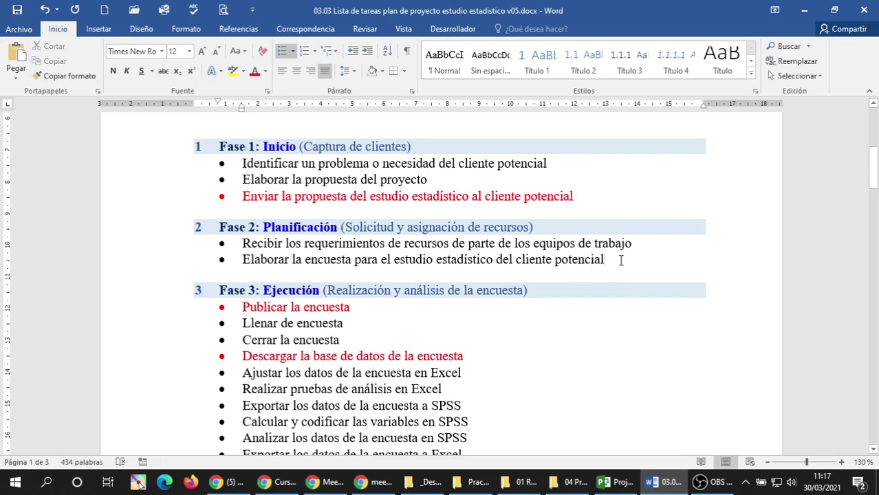
{"action": "key", "text": "Return"}
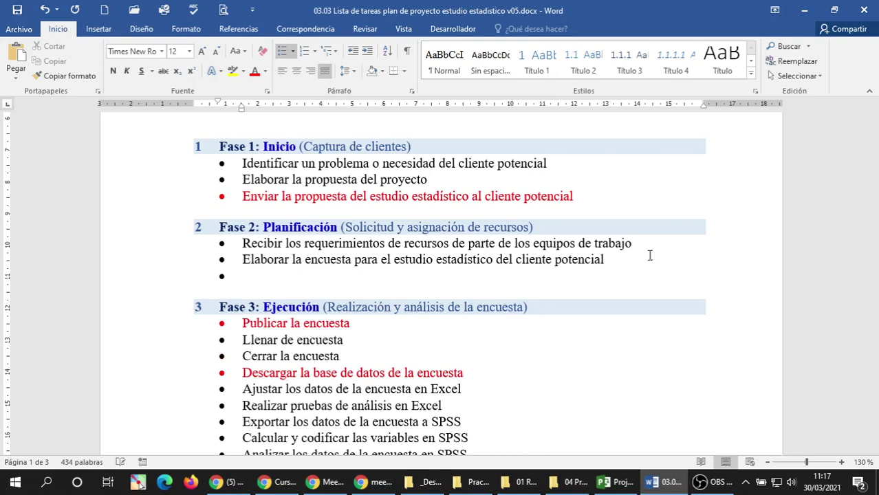
{"action": "type", "text": "Elaborar el pá"}
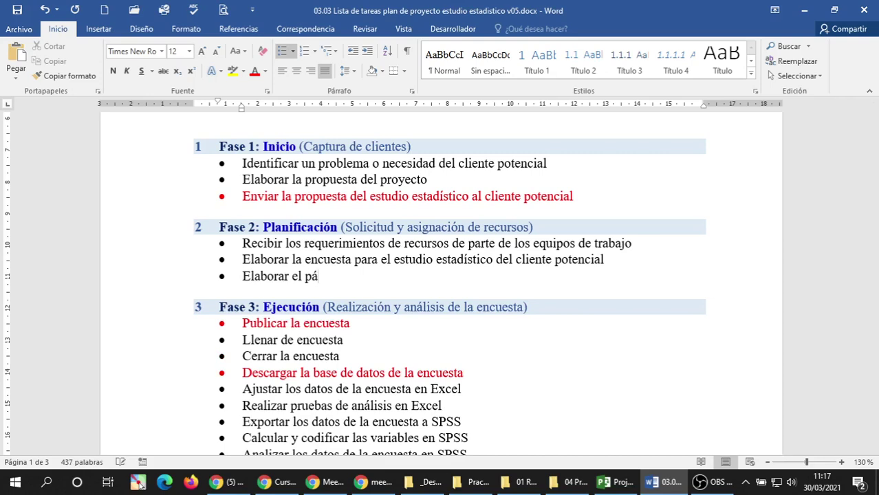
{"action": "key", "text": "BackSpace"}
{"action": "type", "text": "lan de trabajo de"}
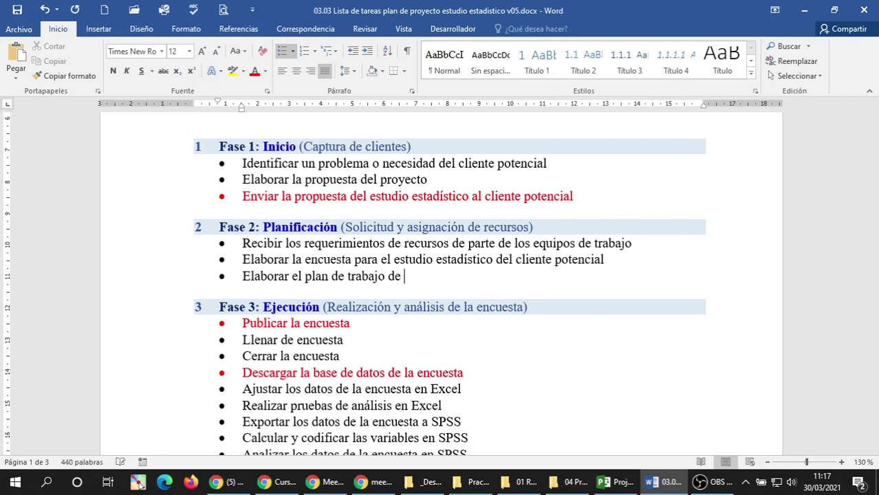
{"action": "type", "text": " an"}
{"action": "key", "text": "BackSpace"}
{"action": "key", "text": "BackSpace"}
{"action": "key", "text": "BackSpace"}
{"action": "key", "text": "BackSpace"}
{"action": "key", "text": "BackSpace"}
{"action": "key", "text": "BackSpace"}
{"action": "key", "text": "BackSpace"}
{"action": "key", "text": "BackSpace"}
{"action": "key", "text": "BackSpace"}
{"action": "key", "text": "BackSpace"}
{"action": "type", "text": "an"}
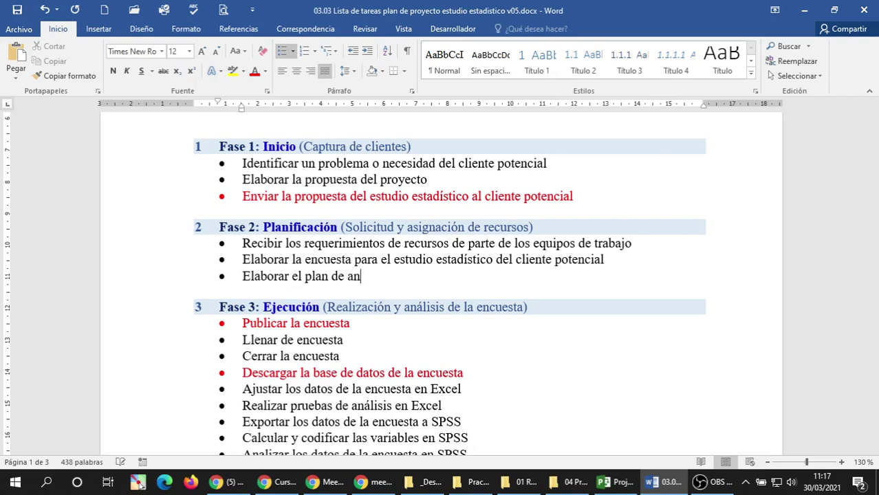
{"action": "type", "text": "álisis de dato"}
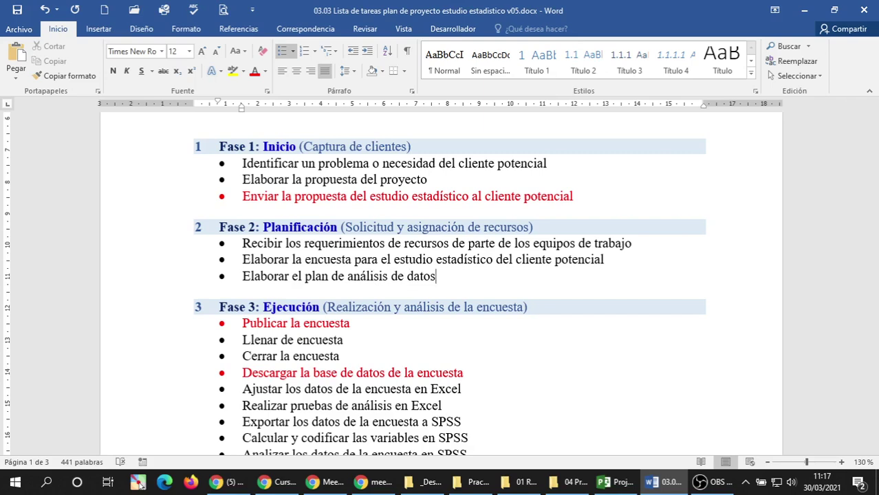
{"action": "type", "text": "s "}
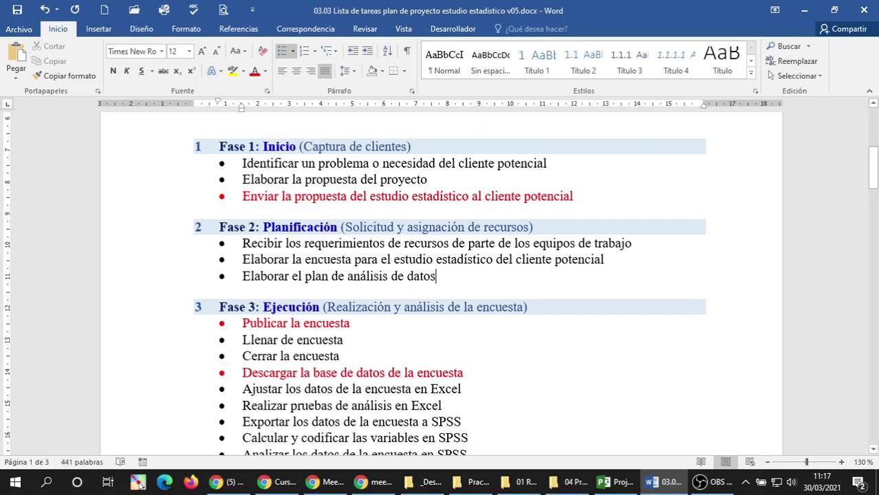
{"action": "type", "text": "de la encuesta"}
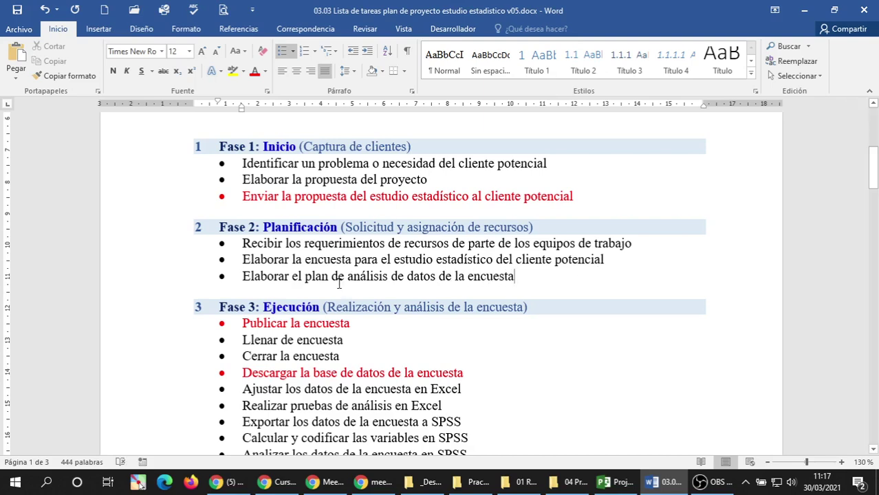
Review the Fase 4 tasks from the client's acceptance through the pilot test and report approval to the evaluation meeting.
{"action": "scroll", "coordinate": [339, 283], "scroll_direction": "down", "scroll_amount": 8}
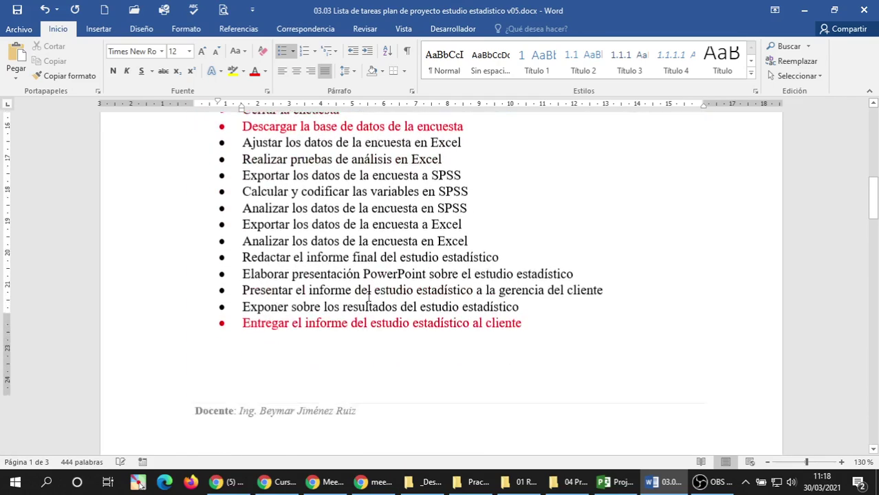
{"action": "scroll", "coordinate": [368, 295], "scroll_direction": "down", "scroll_amount": 13}
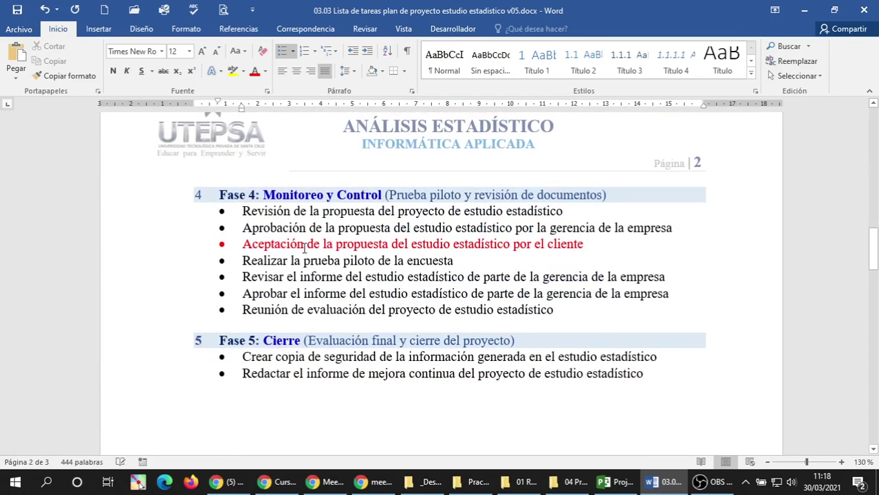
{"action": "triple_click", "coordinate": [304, 249]}
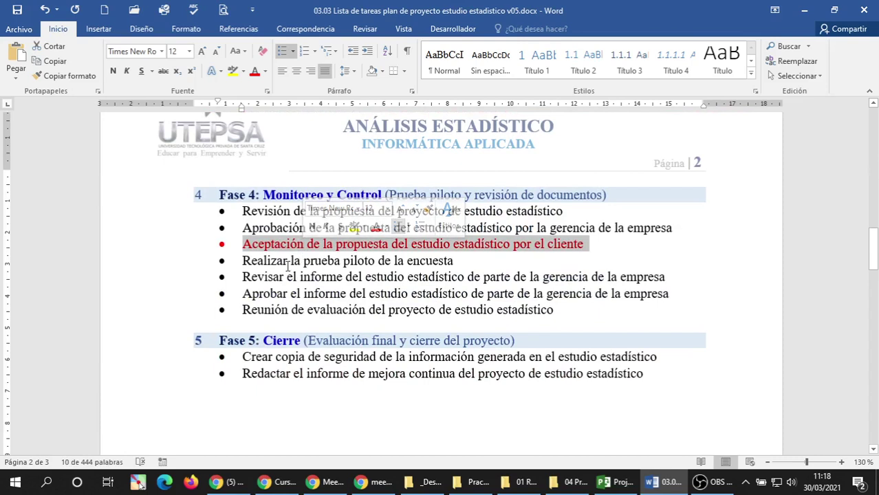
{"action": "triple_click", "coordinate": [287, 262]}
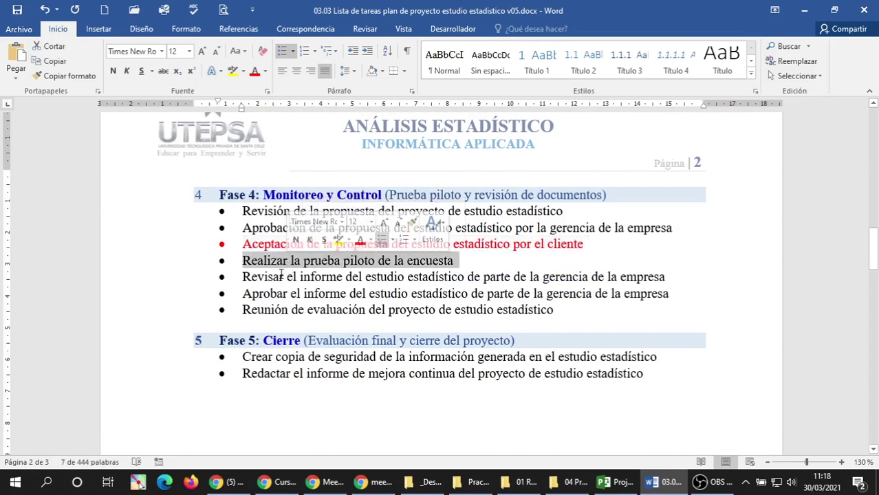
{"action": "triple_click", "coordinate": [282, 275]}
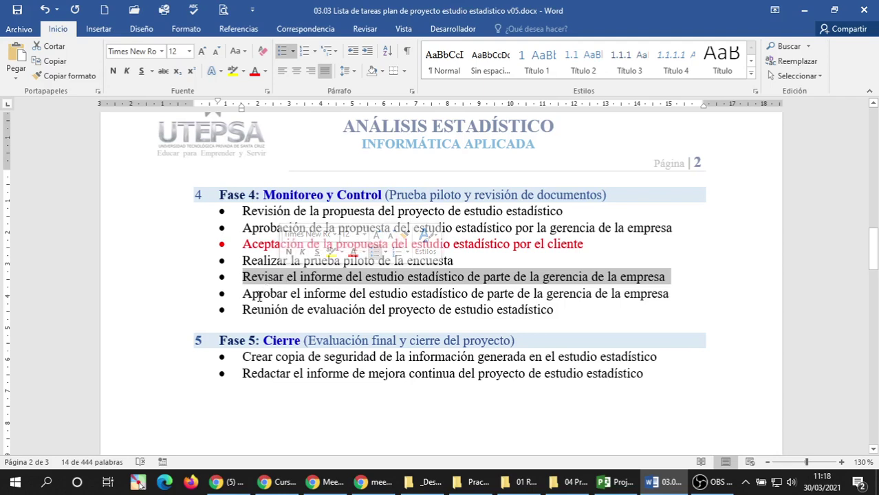
{"action": "triple_click", "coordinate": [260, 294]}
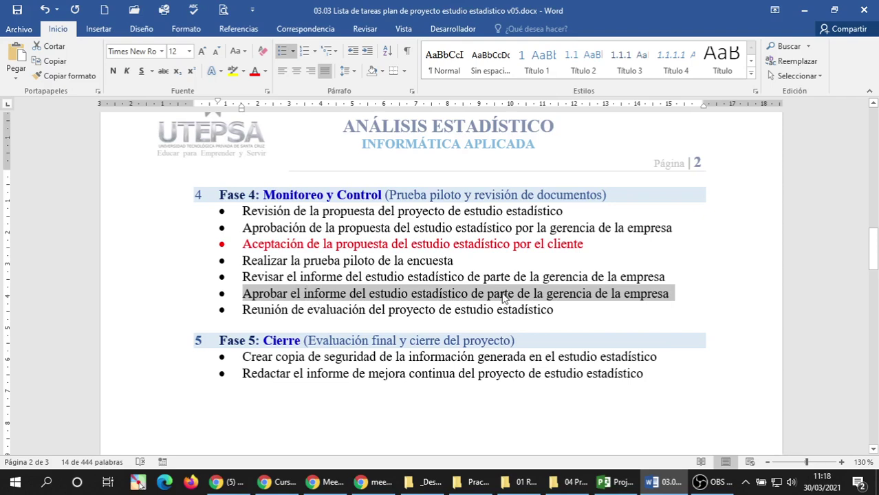
{"action": "triple_click", "coordinate": [290, 297]}
{"action": "triple_click", "coordinate": [288, 312]}
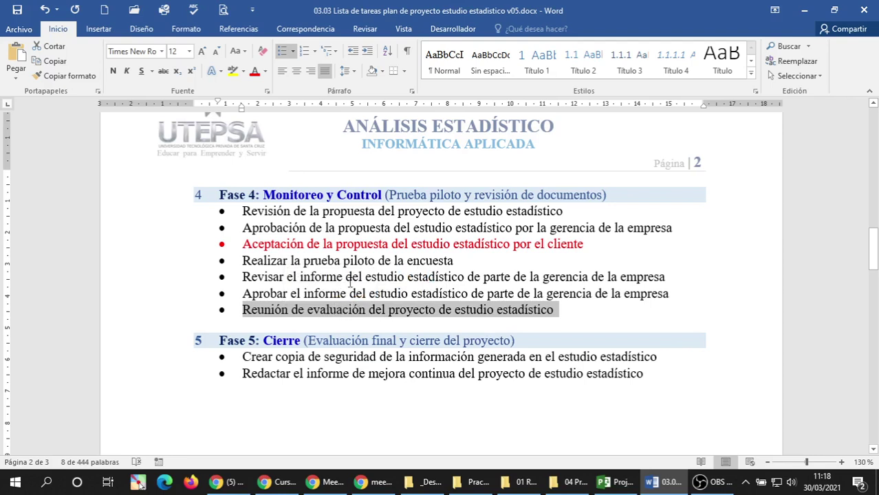
{"action": "triple_click", "coordinate": [335, 227]}
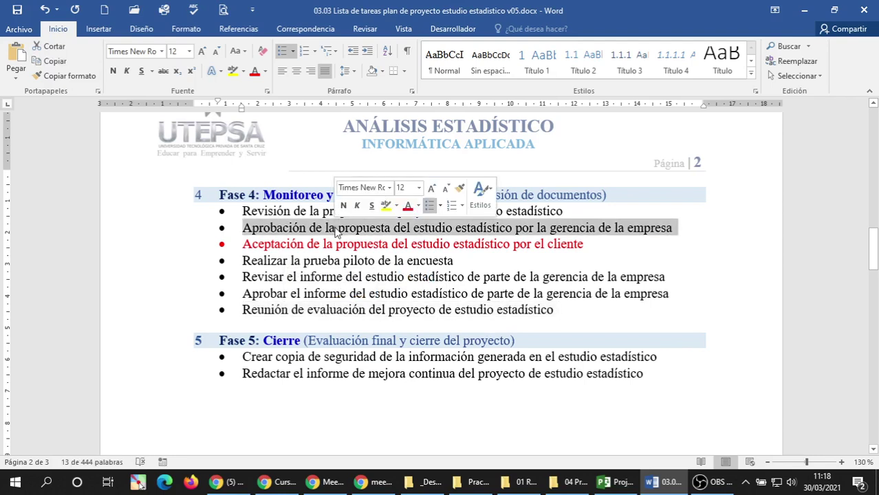
{"action": "triple_click", "coordinate": [318, 244]}
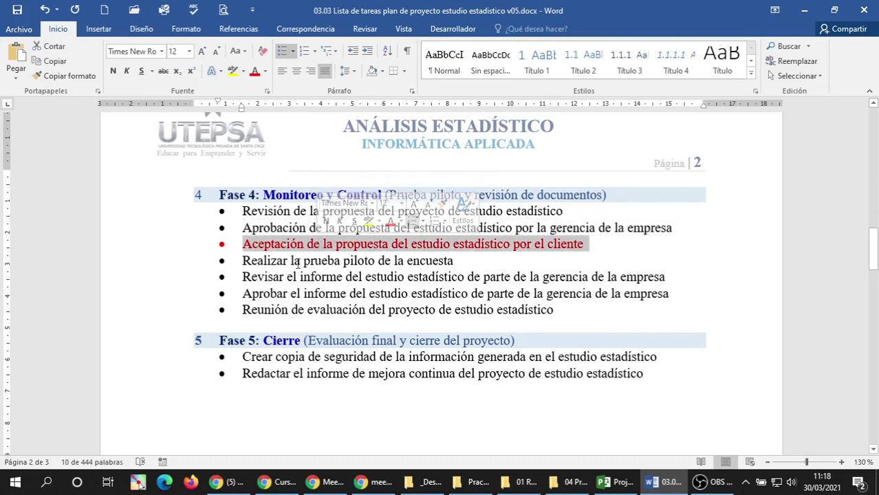
{"action": "triple_click", "coordinate": [258, 310]}
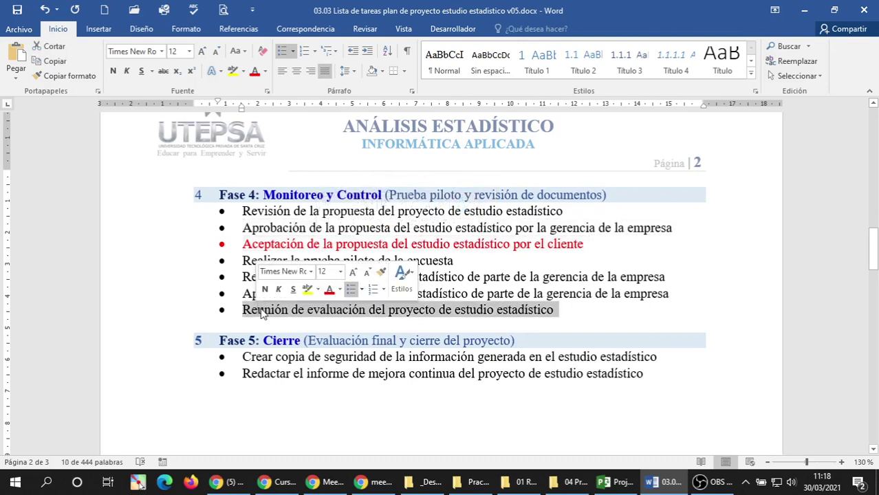
{"action": "left_click", "coordinate": [349, 314]}
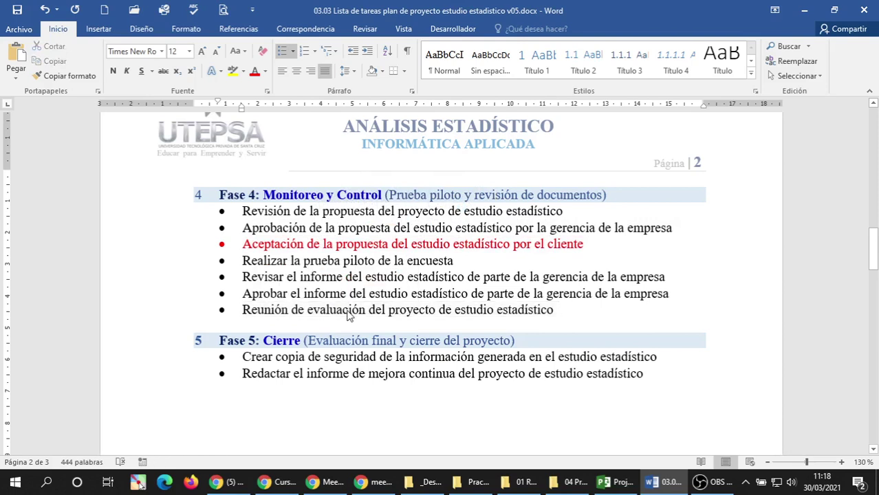
{"action": "triple_click", "coordinate": [303, 309]}
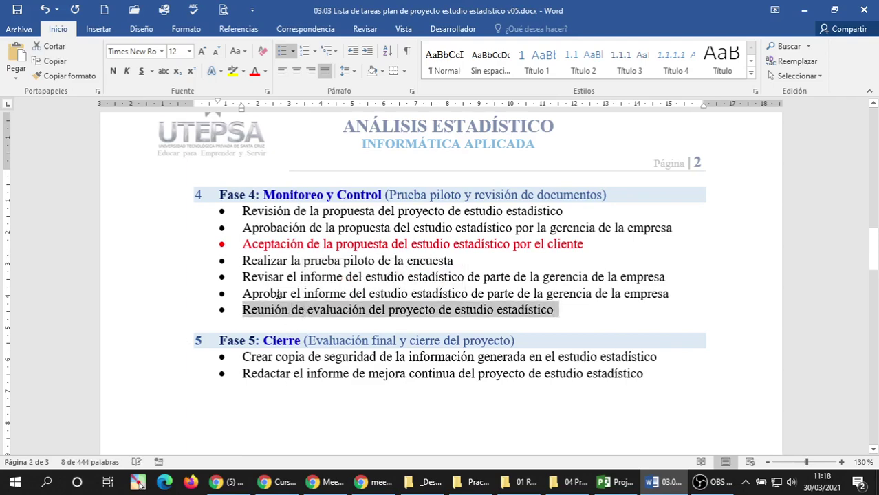
{"action": "double_click", "coordinate": [278, 294]}
{"action": "left_click", "coordinate": [699, 299]}
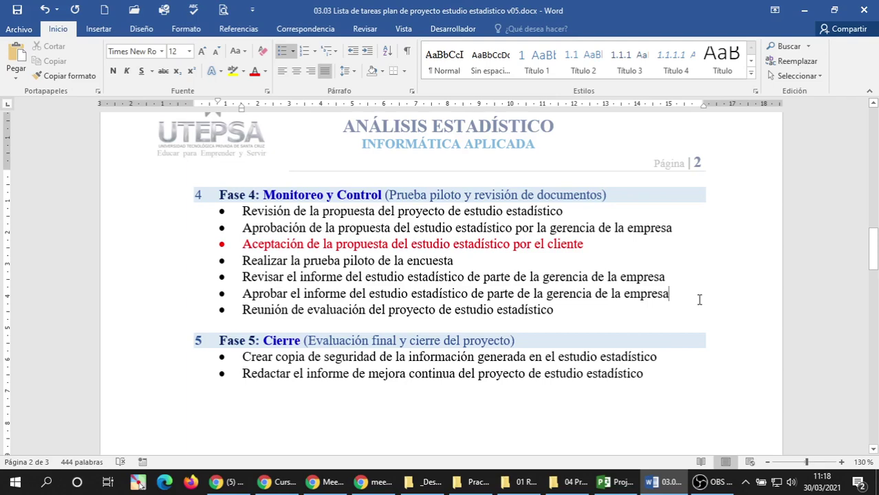
{"action": "key", "text": "Return"}
{"action": "scroll", "coordinate": [694, 299], "scroll_direction": "down", "scroll_amount": 3}
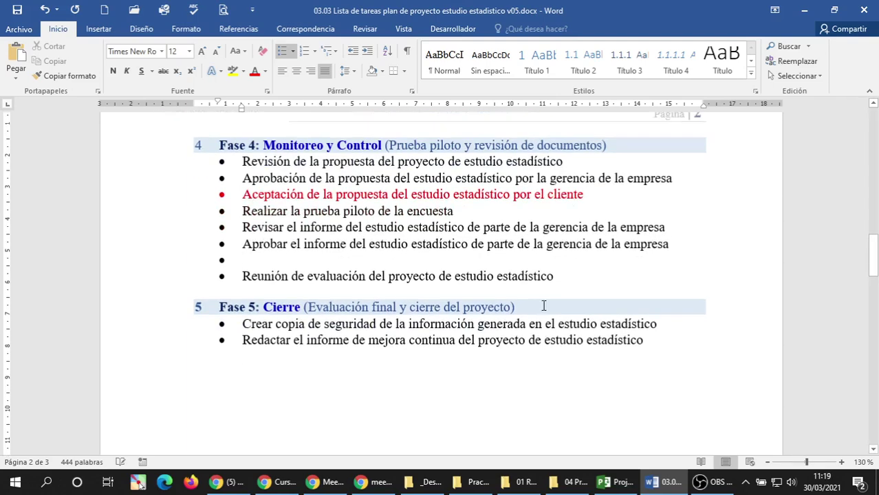
{"action": "scroll", "coordinate": [376, 297], "scroll_direction": "up", "scroll_amount": 7}
{"action": "scroll", "coordinate": [377, 297], "scroll_direction": "up", "scroll_amount": 5}
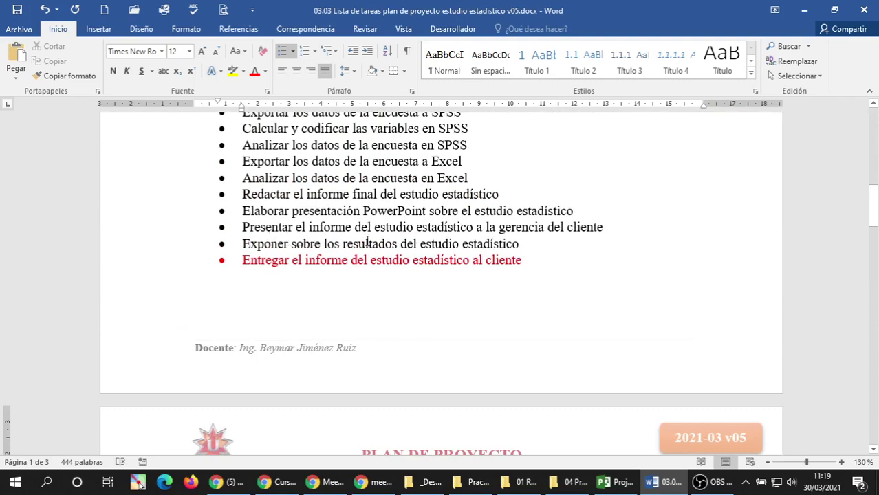
{"action": "scroll", "coordinate": [487, 245], "scroll_direction": "up", "scroll_amount": 5}
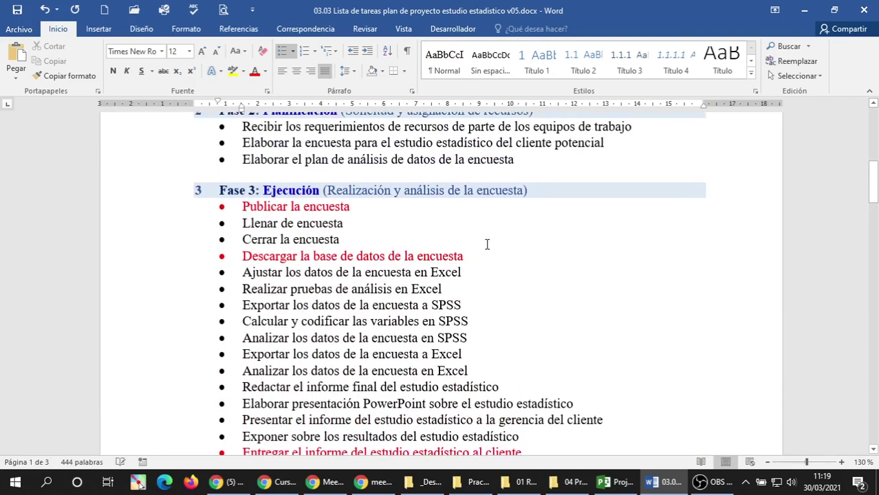
{"action": "scroll", "coordinate": [485, 247], "scroll_direction": "down", "scroll_amount": 10}
{"action": "scroll", "coordinate": [484, 251], "scroll_direction": "down", "scroll_amount": 2}
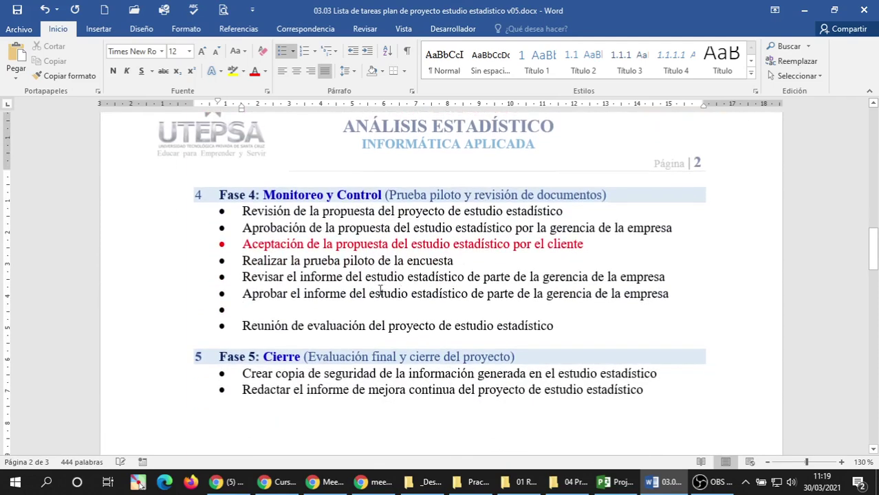
{"action": "key", "text": "Delete"}
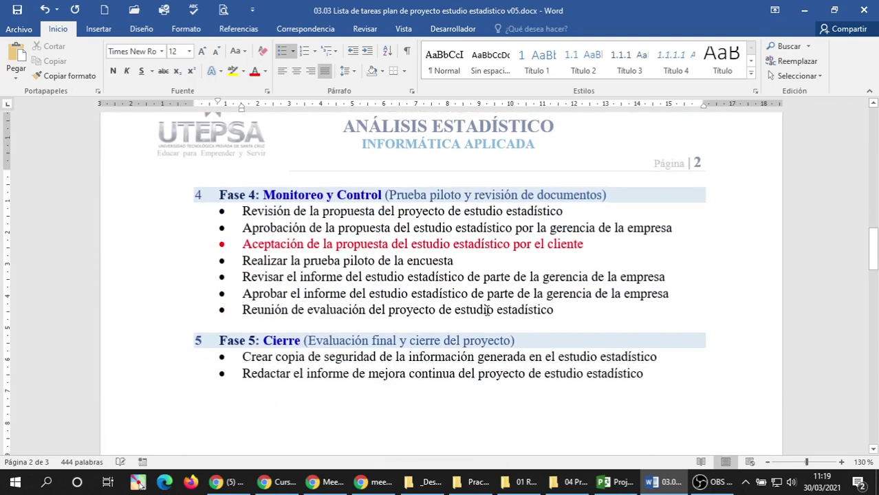
Examine the order of the last two Fase 3 tasks, presenting the study's results and delivering the report to the client.
{"action": "scroll", "coordinate": [387, 281], "scroll_direction": "up", "scroll_amount": 8}
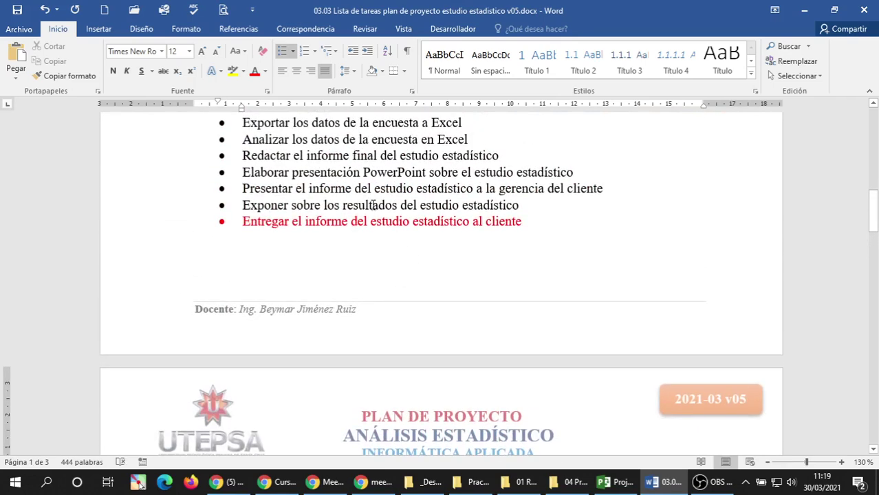
{"action": "triple_click", "coordinate": [374, 205]}
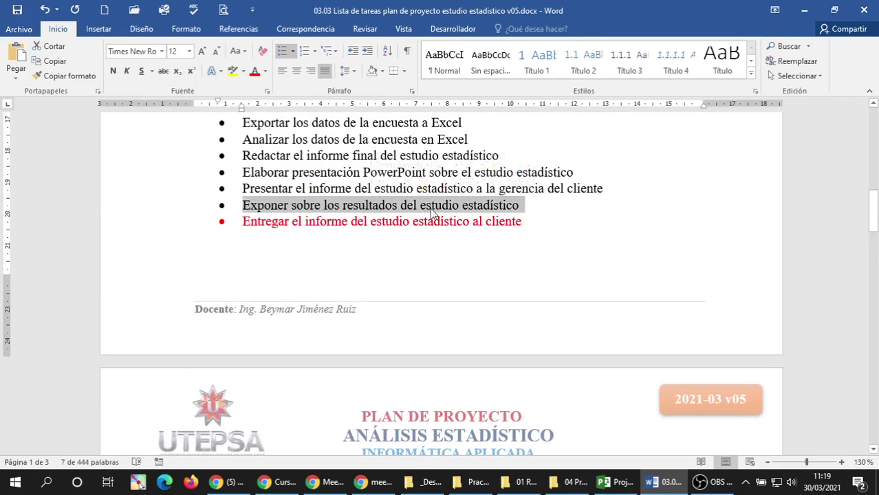
{"action": "left_click", "coordinate": [356, 210]}
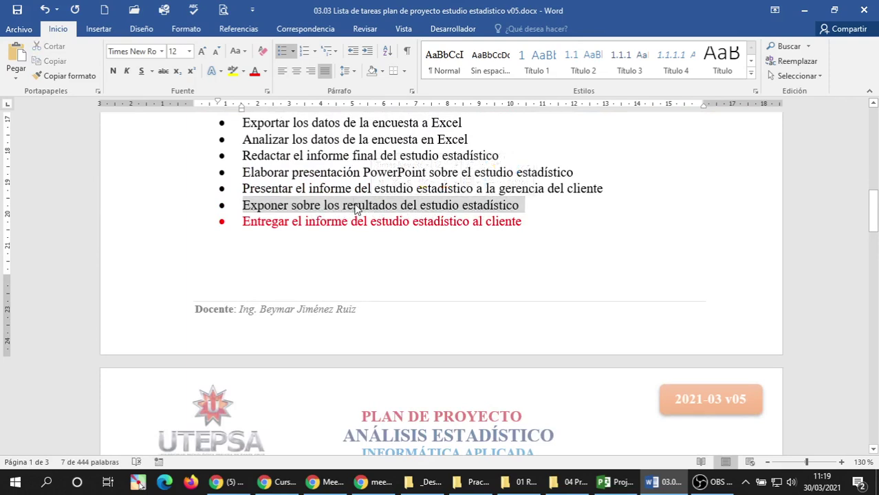
{"action": "triple_click", "coordinate": [347, 222]}
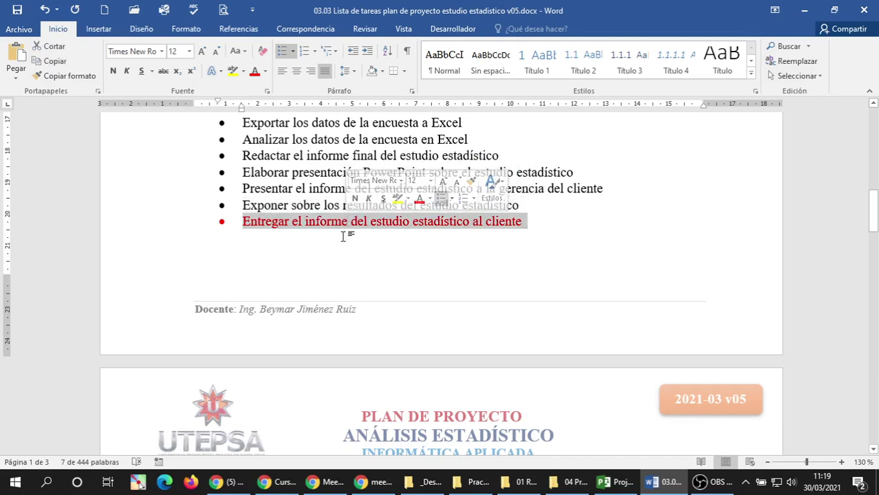
{"action": "triple_click", "coordinate": [274, 205]}
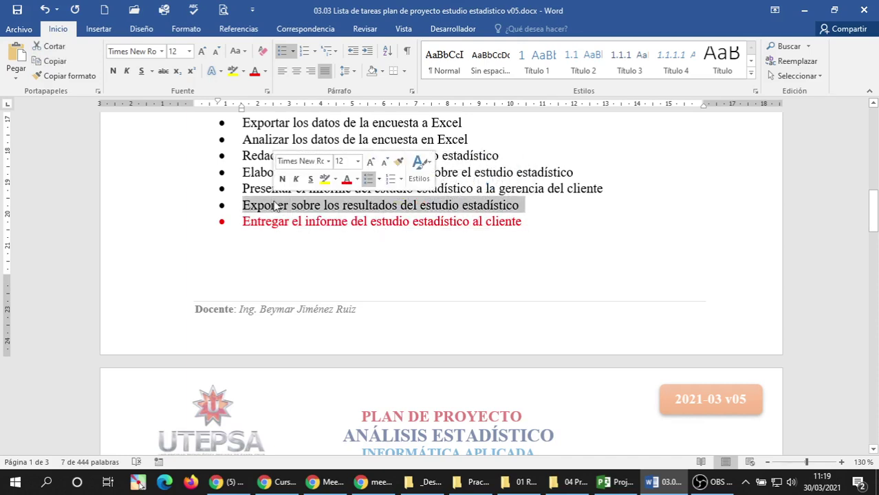
{"action": "triple_click", "coordinate": [274, 223]}
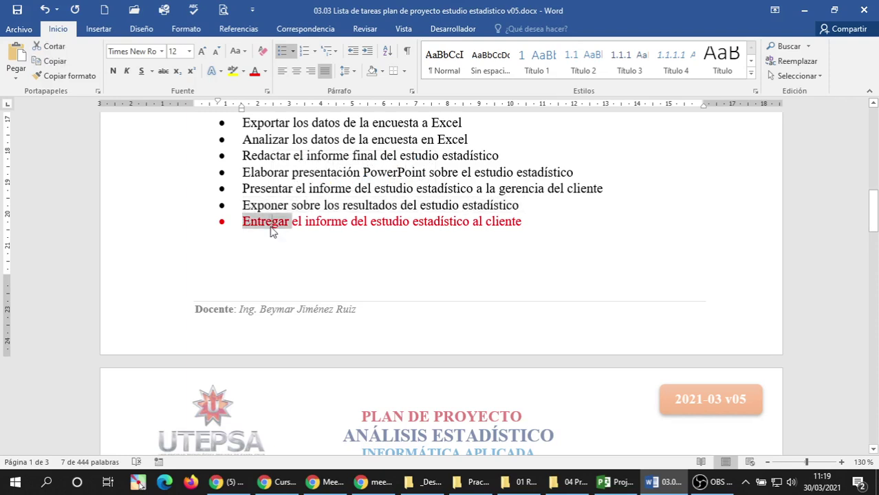
{"action": "triple_click", "coordinate": [251, 205]}
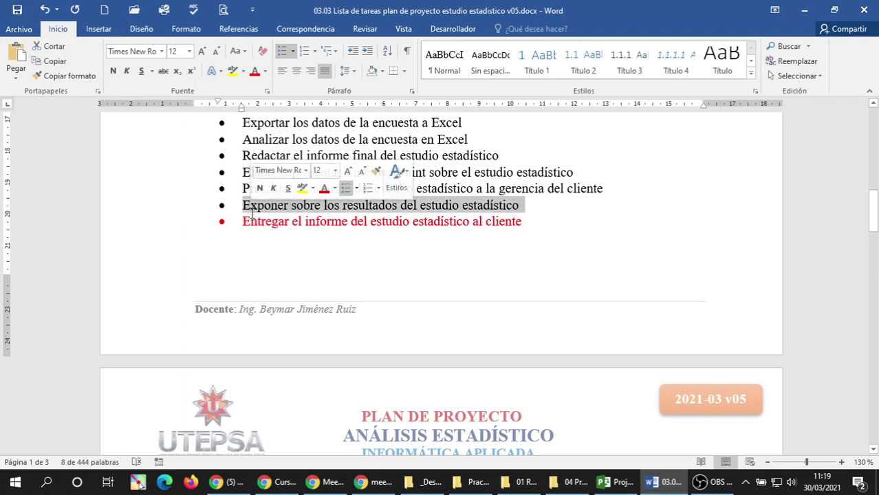
Colour the last Fase 4 task "Reunión de evaluación del proyecto de estudio estadístico" red.
{"action": "triple_click", "coordinate": [249, 224]}
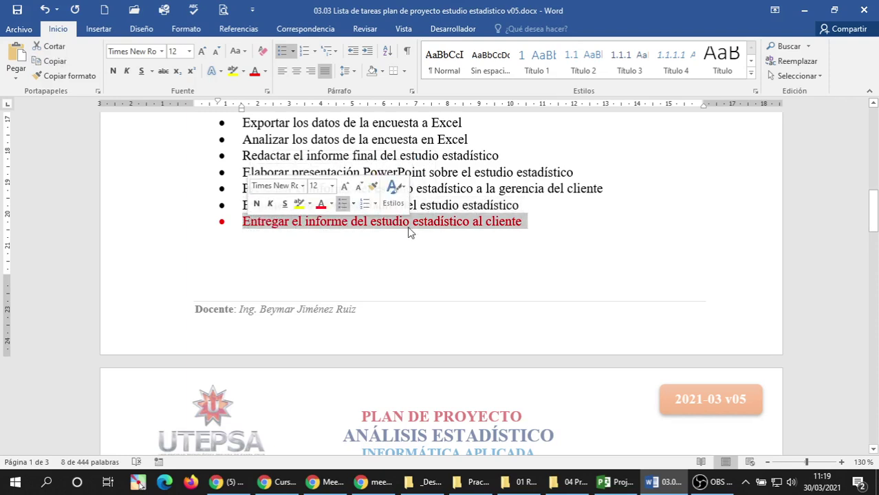
{"action": "left_click", "coordinate": [490, 206]}
{"action": "scroll", "coordinate": [491, 206], "scroll_direction": "down", "scroll_amount": 10}
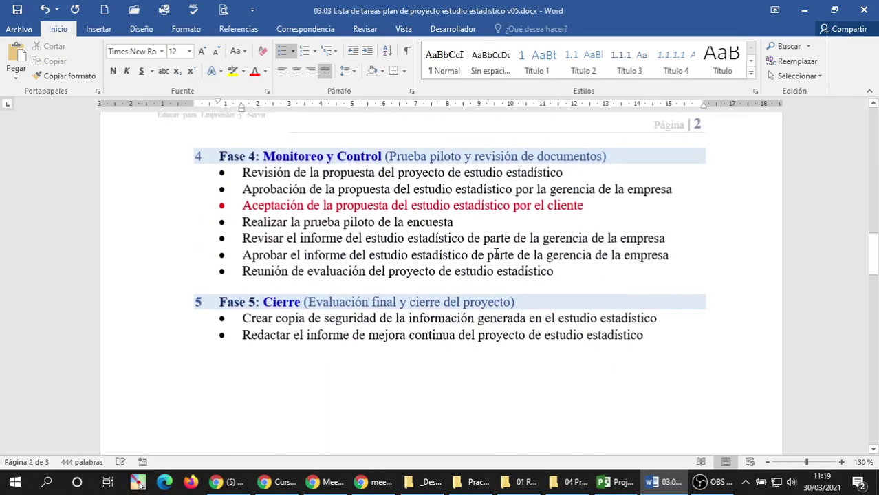
{"action": "scroll", "coordinate": [488, 252], "scroll_direction": "down", "scroll_amount": 1}
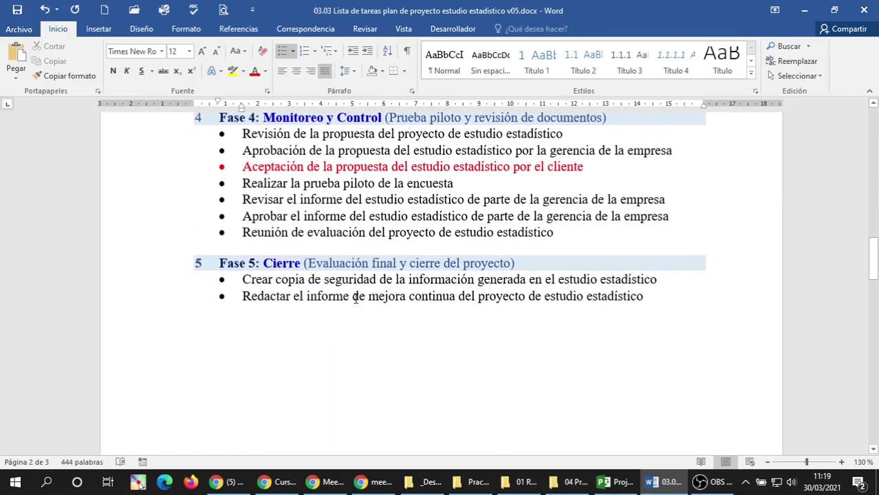
{"action": "triple_click", "coordinate": [355, 297]}
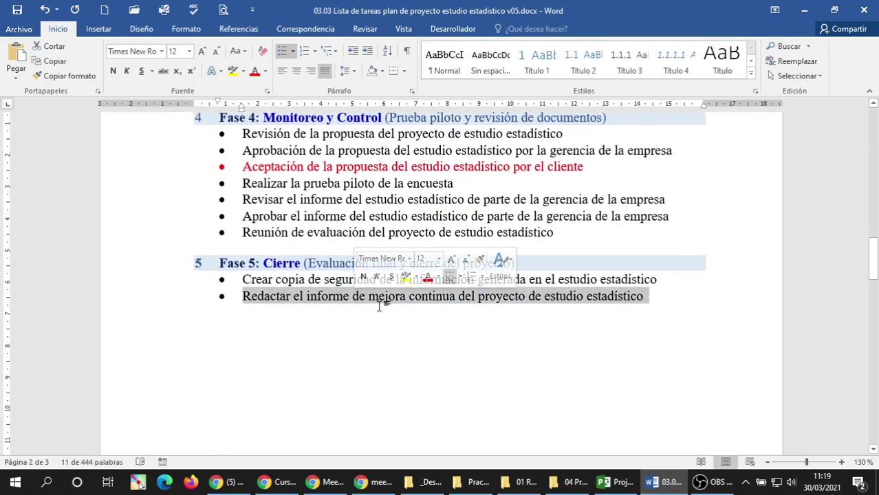
{"action": "triple_click", "coordinate": [302, 232]}
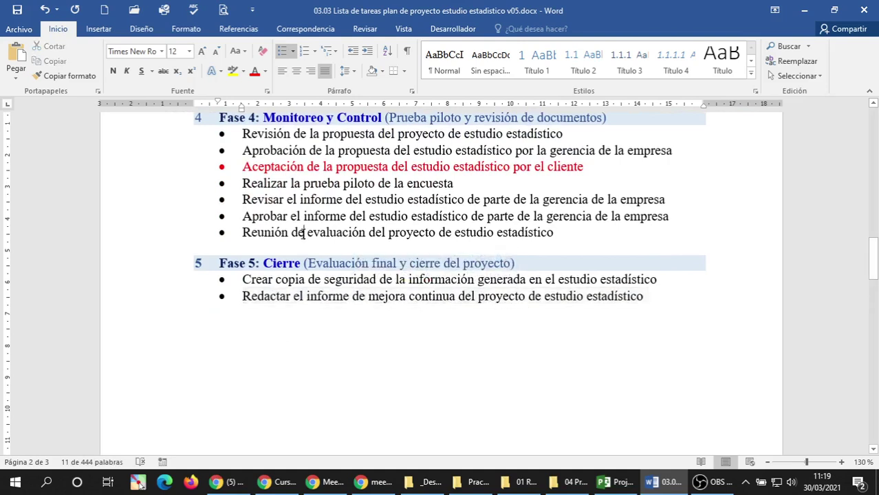
{"action": "left_click", "coordinate": [254, 71]}
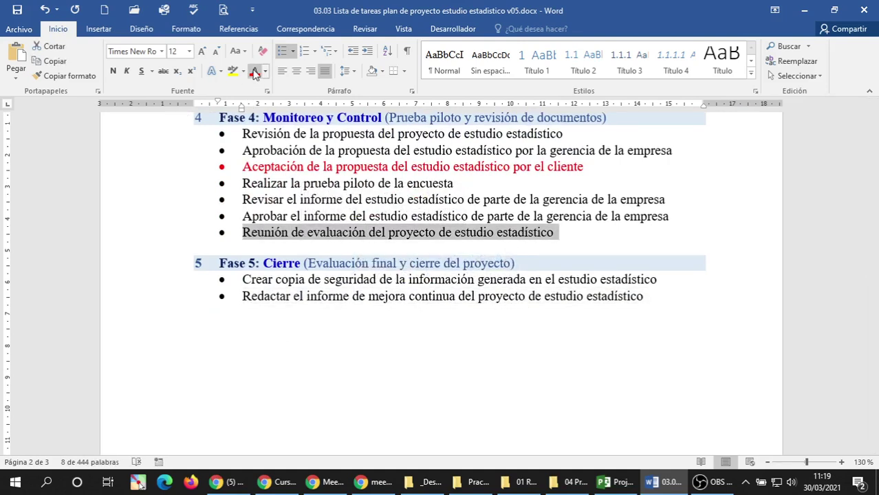
{"action": "left_click", "coordinate": [348, 214]}
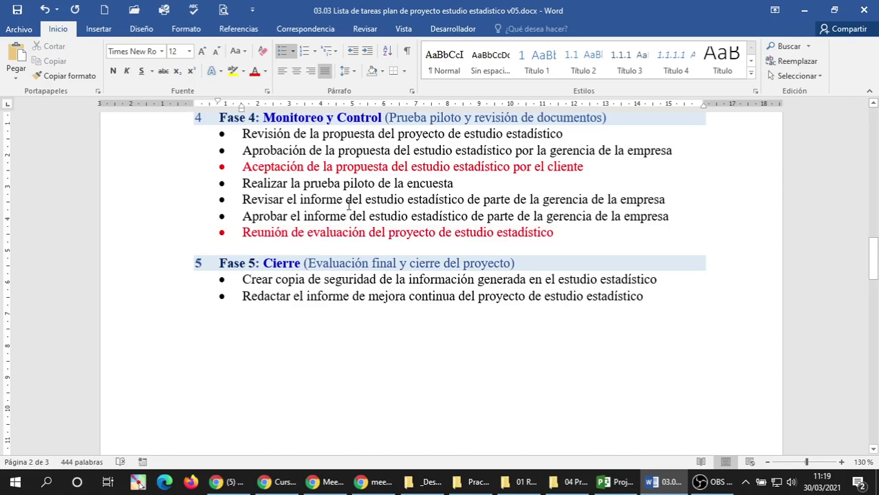
Copy the three tasks listed under Fase 1: Inicio.
{"action": "scroll", "coordinate": [292, 199], "scroll_direction": "up", "scroll_amount": 15}
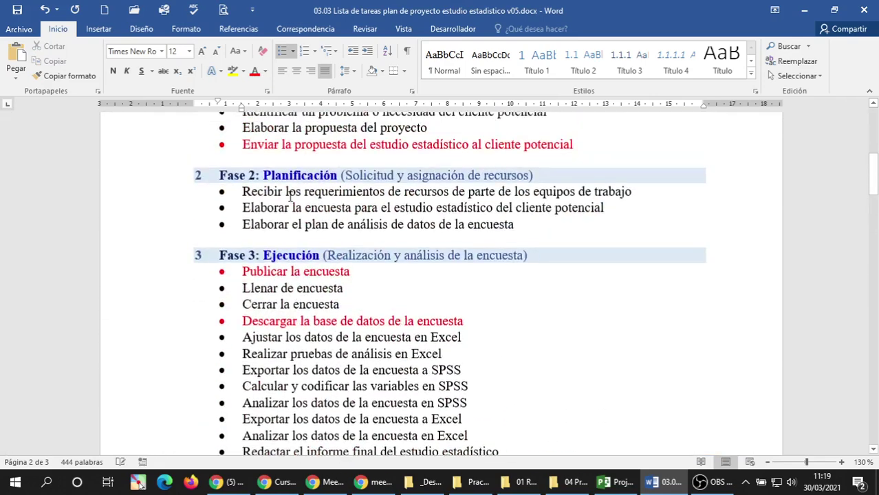
{"action": "scroll", "coordinate": [290, 198], "scroll_direction": "up", "scroll_amount": 3}
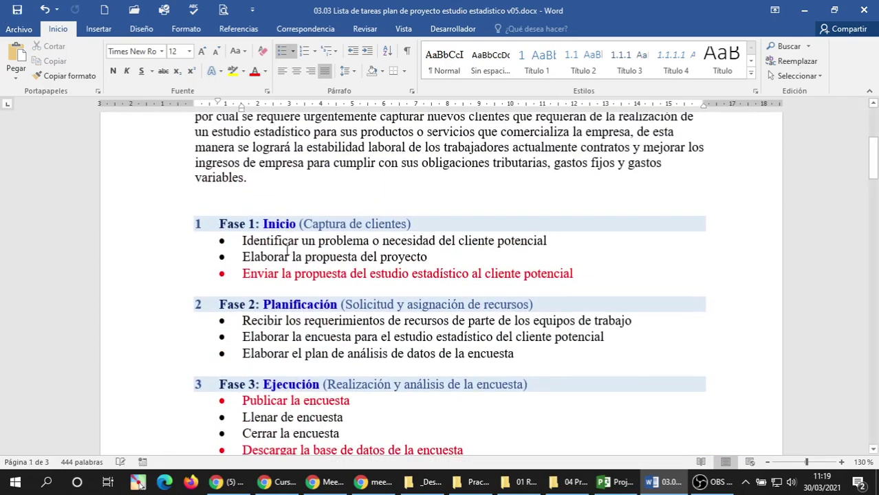
{"action": "scroll", "coordinate": [289, 238], "scroll_direction": "down", "scroll_amount": 1}
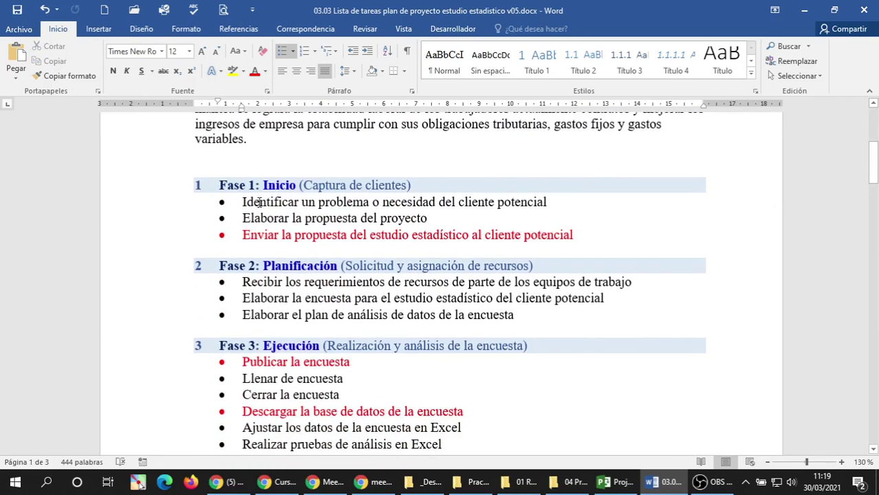
{"action": "scroll", "coordinate": [260, 202], "scroll_direction": "down", "scroll_amount": 1}
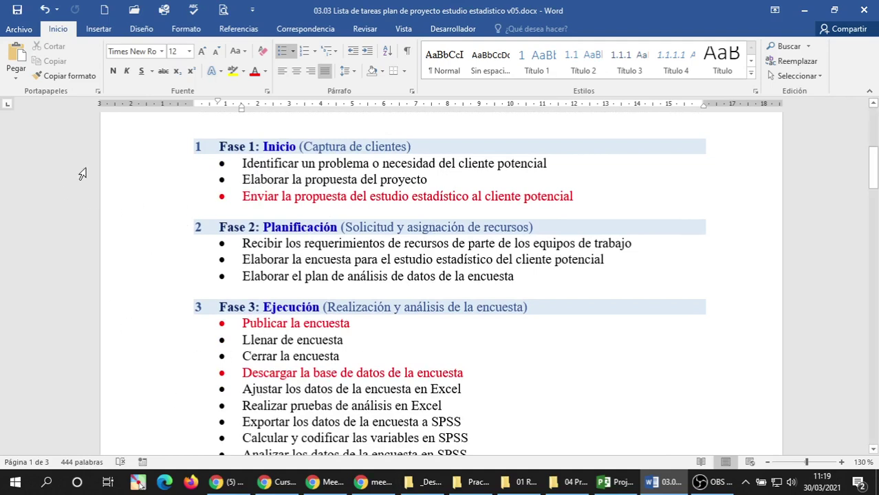
{"action": "left_click_drag", "start_coordinate": [108, 169], "coordinate": [108, 194]}
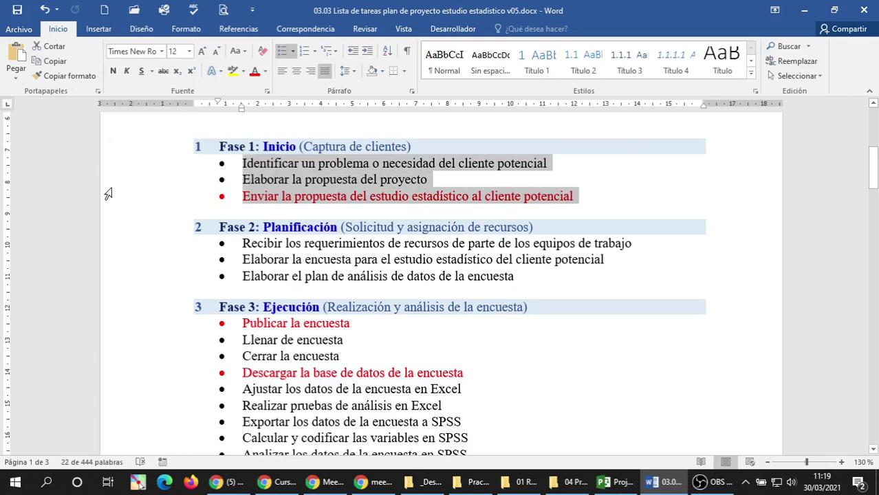
{"action": "left_click", "coordinate": [347, 290]}
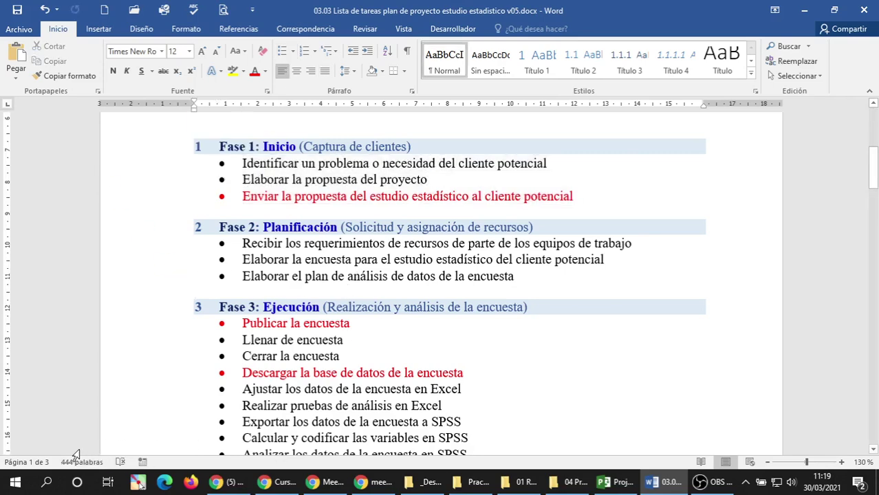
Open Notepad, fit its window beside the Word task list, and paste the copied Fase 1 tasks.
{"action": "left_click", "coordinate": [15, 482]}
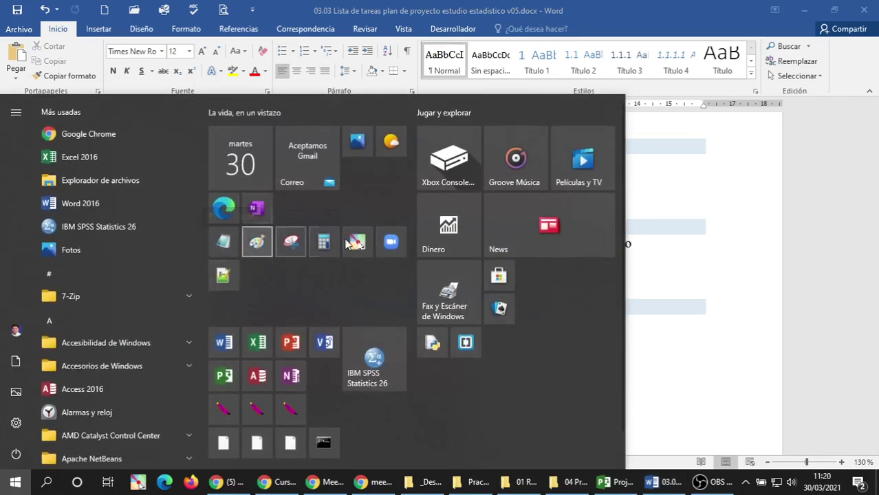
{"action": "left_click", "coordinate": [226, 244]}
{"action": "left_click_drag", "start_coordinate": [398, 40], "coordinate": [608, 52]}
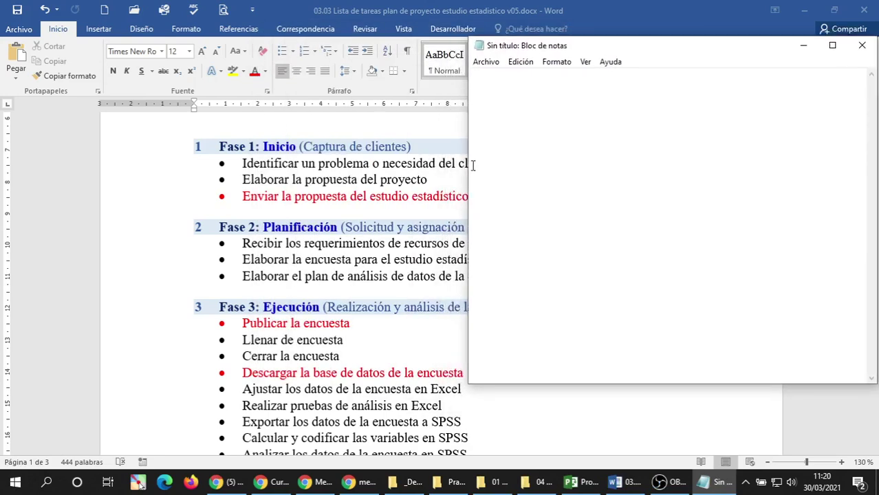
{"action": "left_click_drag", "start_coordinate": [469, 165], "coordinate": [587, 169]}
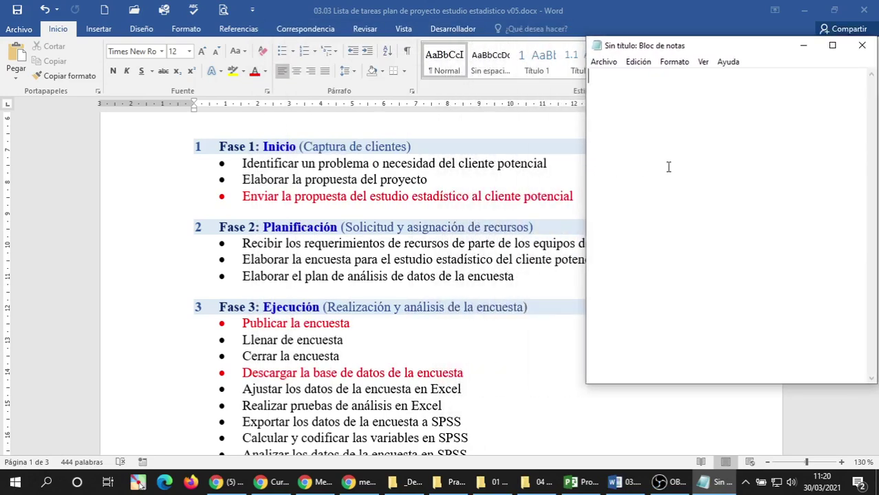
{"action": "type", "text": "•\tIdentificar un problema o necesidad del cliente potencial •\tElaborar la propuesta del proyecto •\tEnviar la propuesta del estudio estadístico al cliente potencial"}
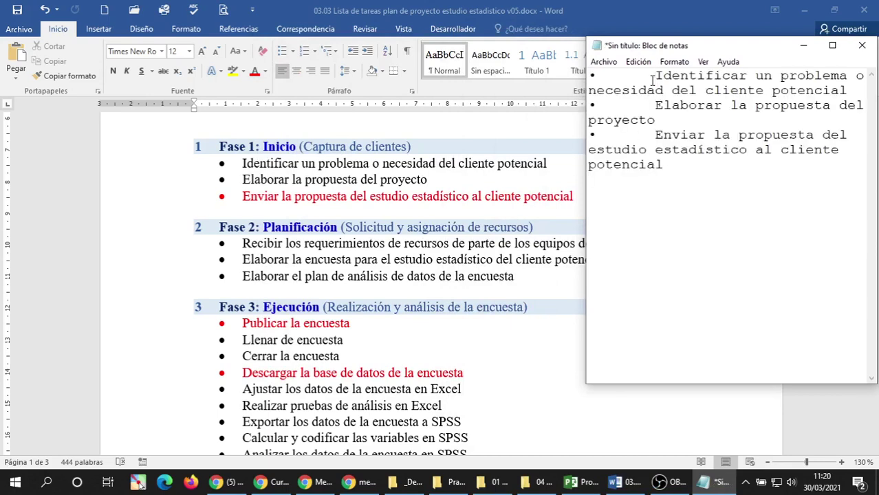
Remove the bullet characters and tabs from the start of all three pasted task lines.
{"action": "left_click", "coordinate": [652, 80]}
{"action": "key", "text": "BackSpace"}
{"action": "key", "text": "BackSpace"}
{"action": "left_click", "coordinate": [654, 105]}
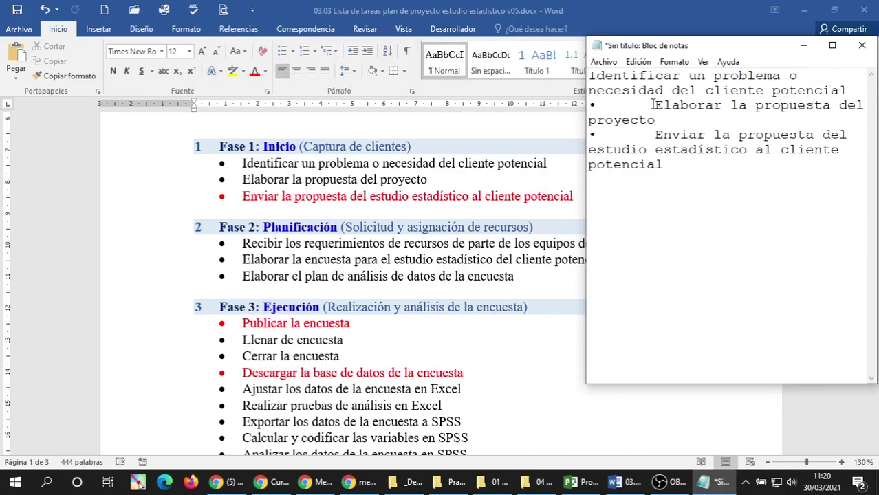
{"action": "key", "text": "BackSpace"}
{"action": "key", "text": "BackSpace"}
{"action": "left_click", "coordinate": [654, 135]}
{"action": "key", "text": "BackSpace"}
{"action": "key", "text": "BackSpace"}
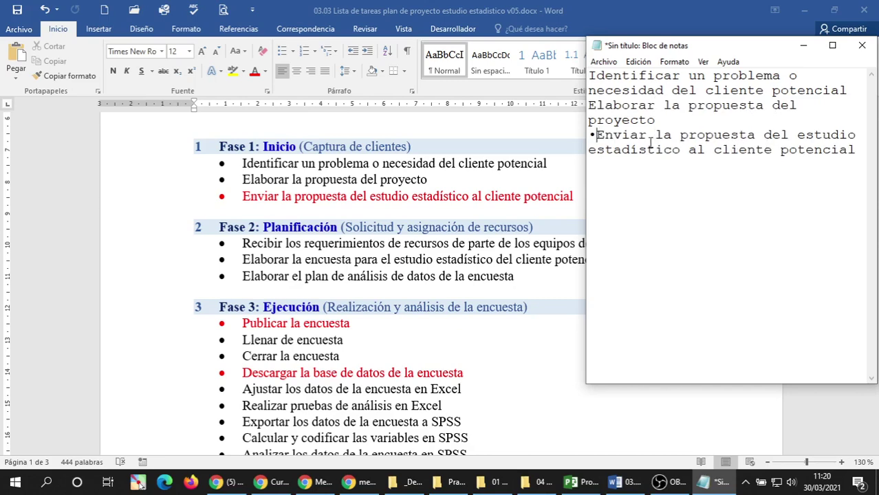
{"action": "left_click", "coordinate": [614, 170]}
Switch to Project and rename task 2 as "Identificar un problema o necesidad de los clientes potenciales".
{"action": "left_click", "coordinate": [580, 481]}
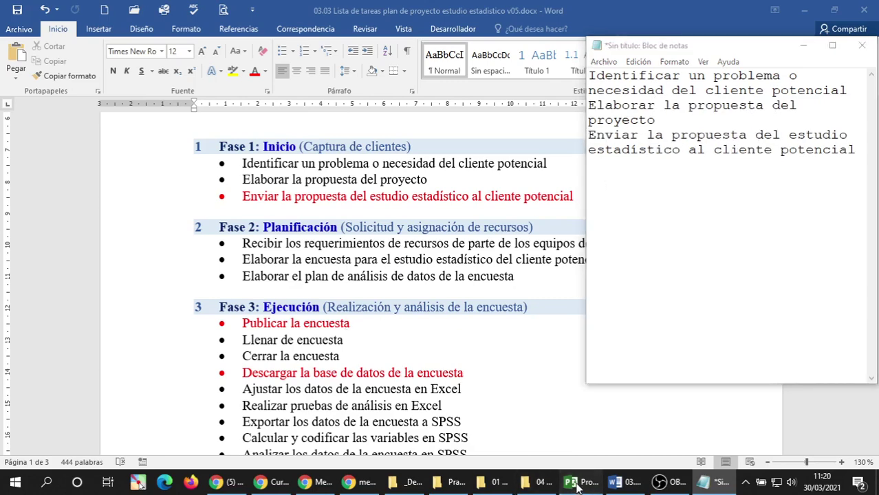
{"action": "left_click", "coordinate": [711, 481]}
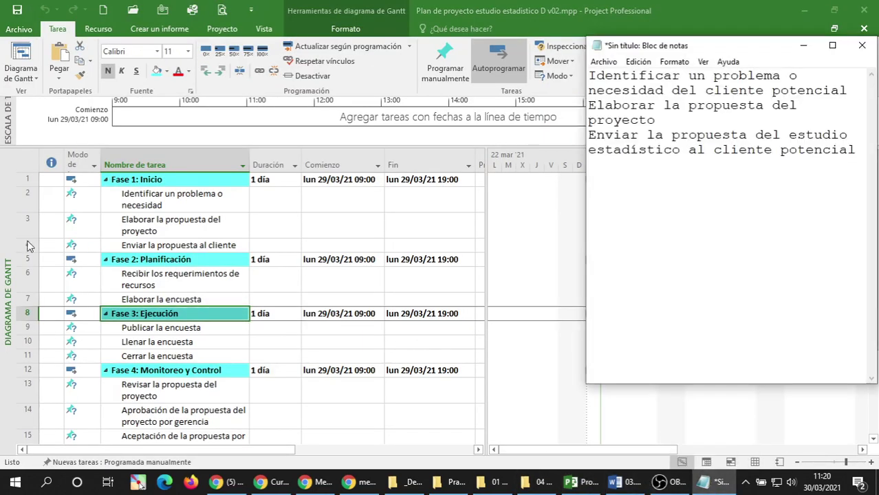
{"action": "left_click", "coordinate": [159, 210]}
{"action": "key", "text": "F2"}
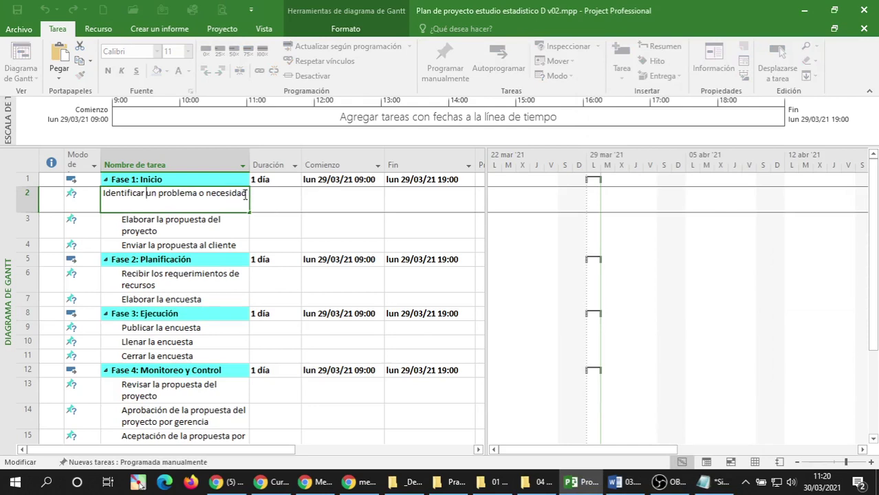
{"action": "type", "text": "de los clei"}
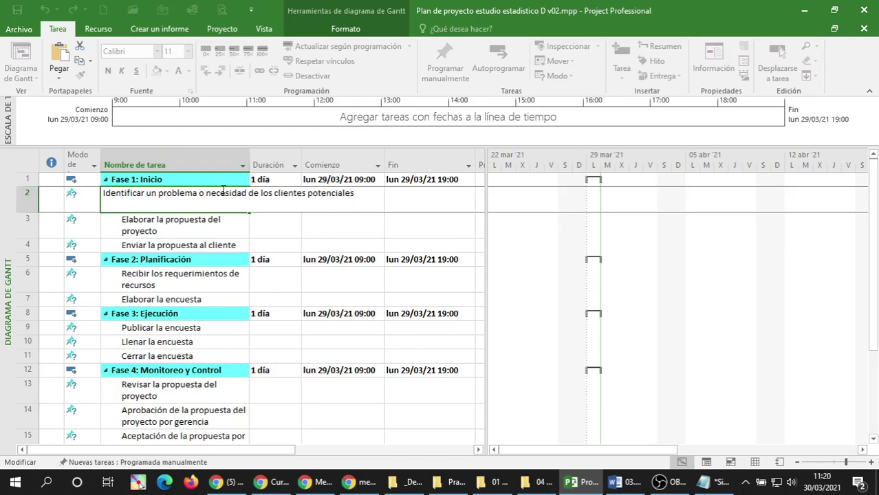
{"action": "left_click", "coordinate": [191, 209]}
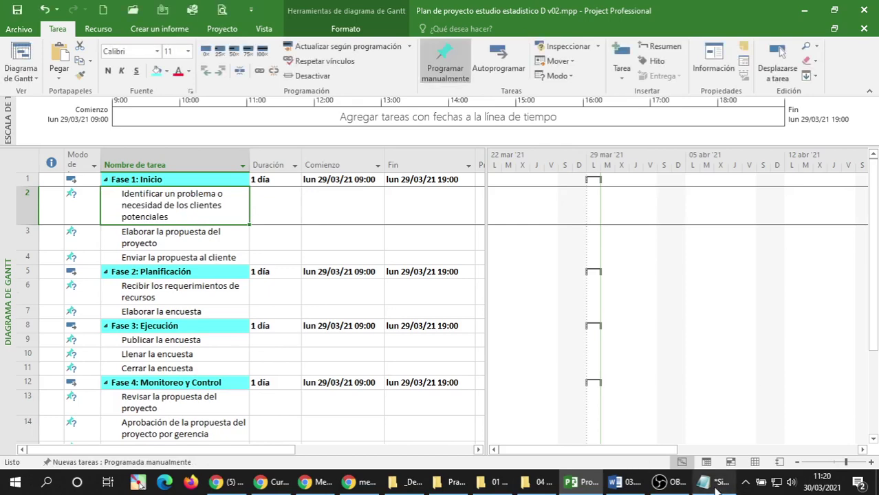
Switch to Word and change "del" to "de los" before "cliente potencial" in the first Fase 1 task.
{"action": "left_click", "coordinate": [622, 482]}
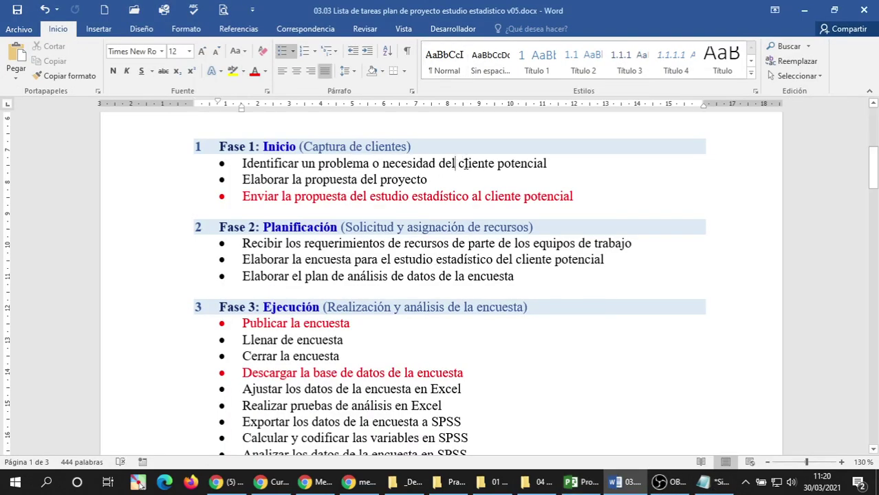
{"action": "key", "text": "Right"}
{"action": "type", "text": "os"}
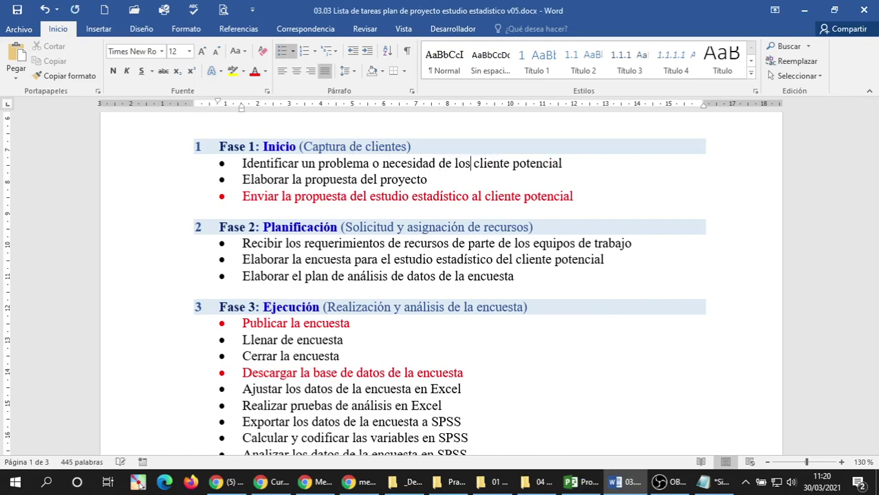
{"action": "left_click", "coordinate": [438, 175]}
Switch to Project and rename task 3 as "Elaborar la propuesta del proyecto de estudio estadístico".
{"action": "left_click", "coordinate": [581, 483]}
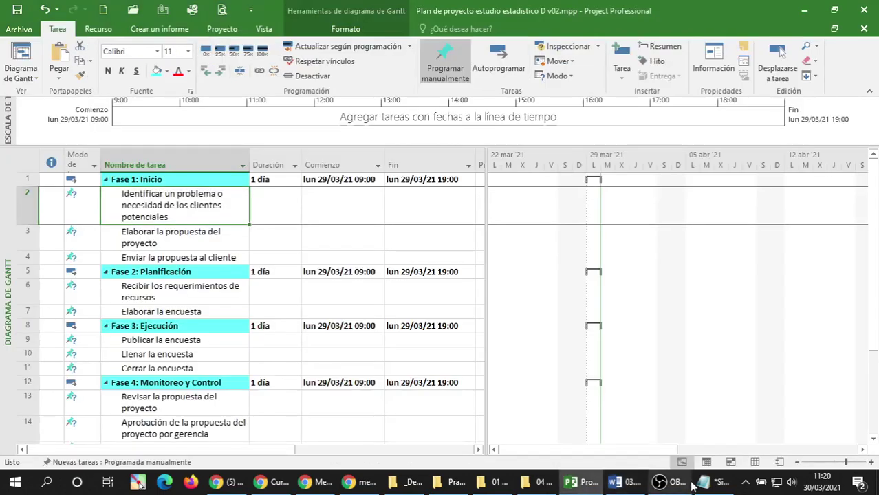
{"action": "left_click", "coordinate": [702, 482]}
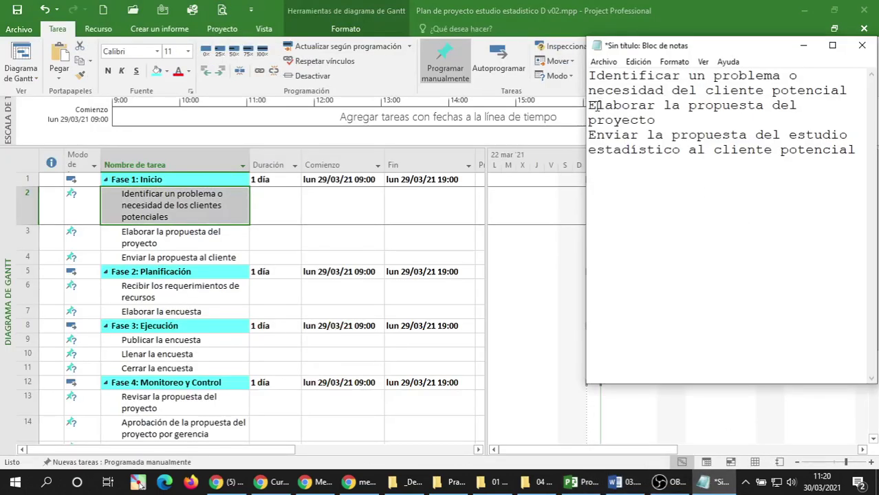
{"action": "left_click", "coordinate": [162, 245]}
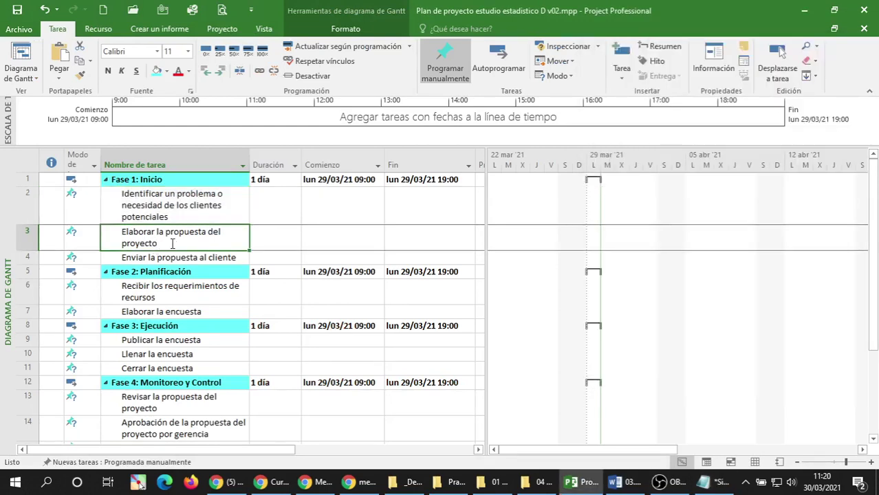
{"action": "left_click", "coordinate": [172, 243]}
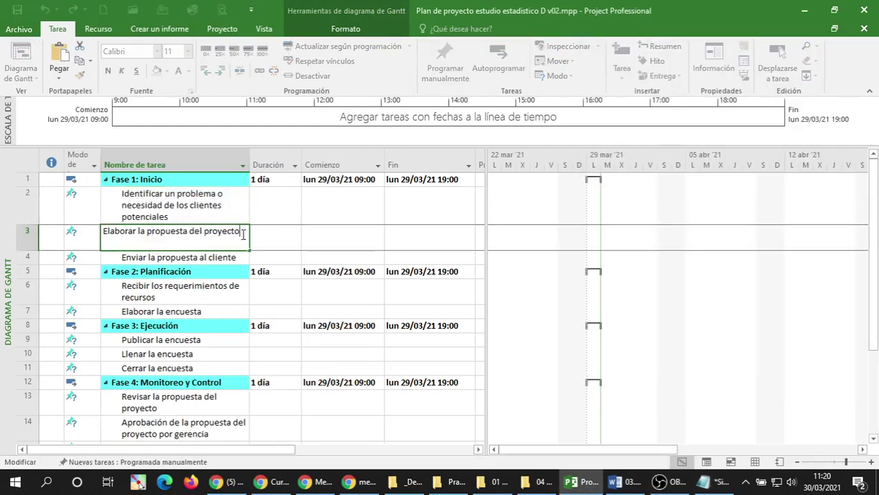
{"action": "type", "text": "de estudio"}
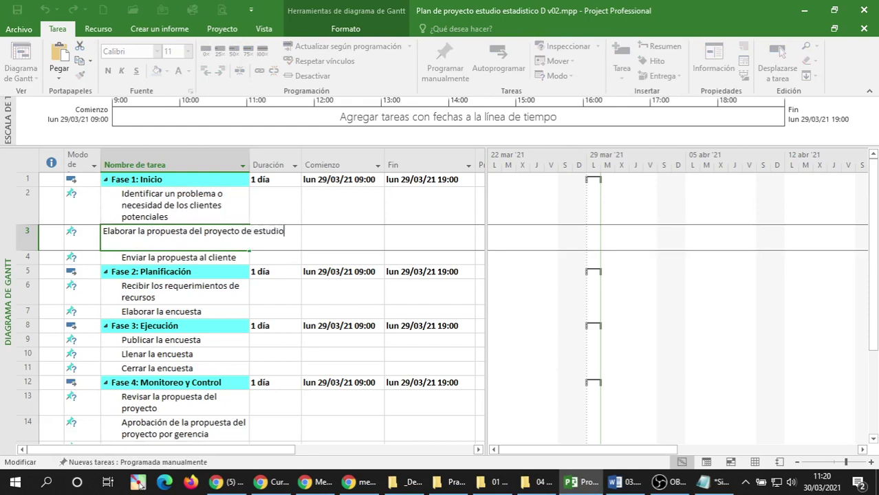
{"action": "type", "text": " estadístico"}
{"action": "left_click", "coordinate": [213, 259]}
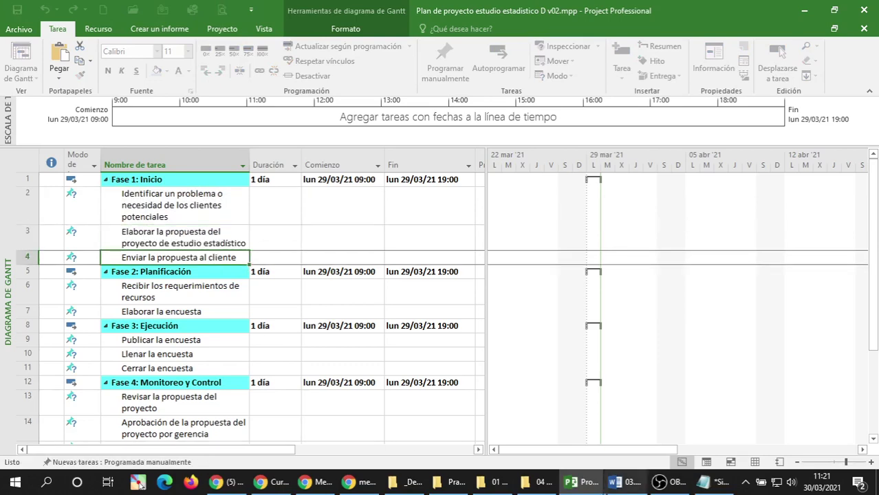
In Word, pluralise the first Fase 1 task's ending to "clientes potenciales" and add "de estudio estadístico" to the end of the second task.
{"action": "left_click", "coordinate": [623, 485]}
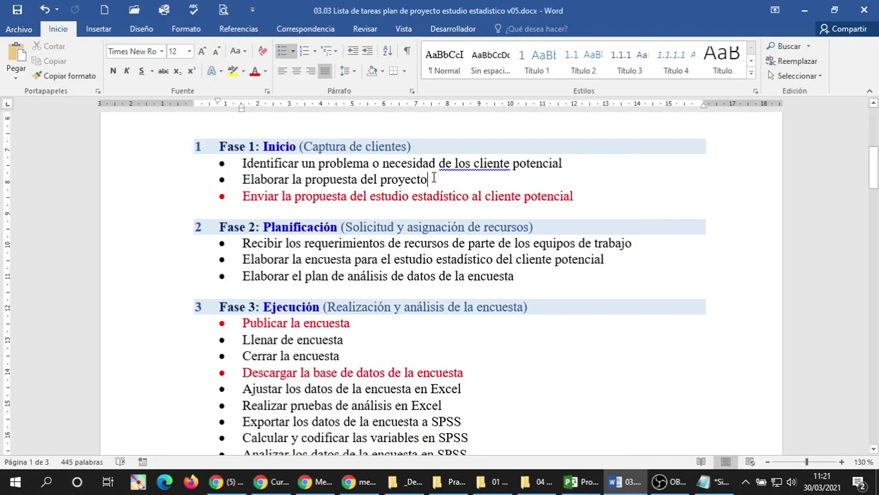
{"action": "type", "text": "s"}
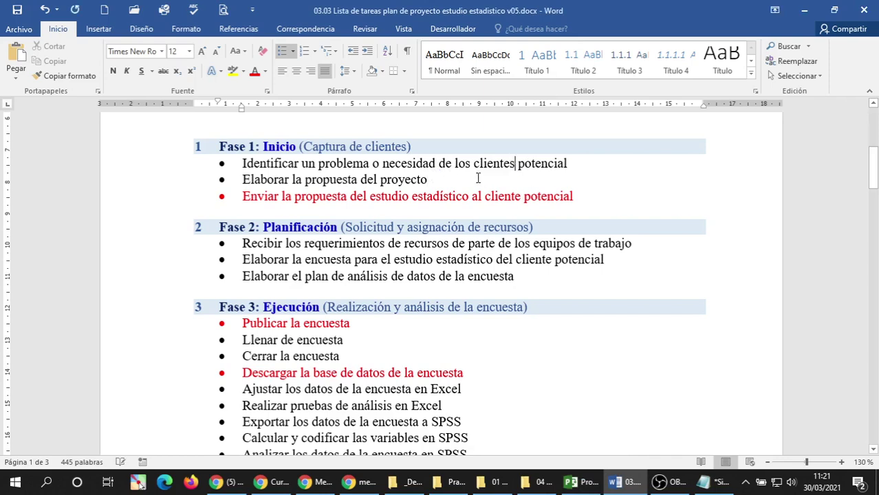
{"action": "type", "text": "s"}
{"action": "left_click", "coordinate": [506, 179]}
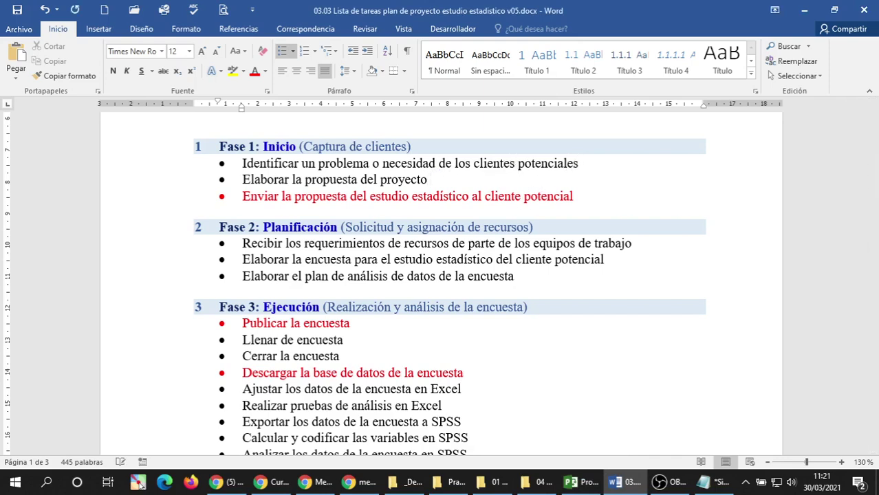
{"action": "type", "text": "de estudio estadístico"}
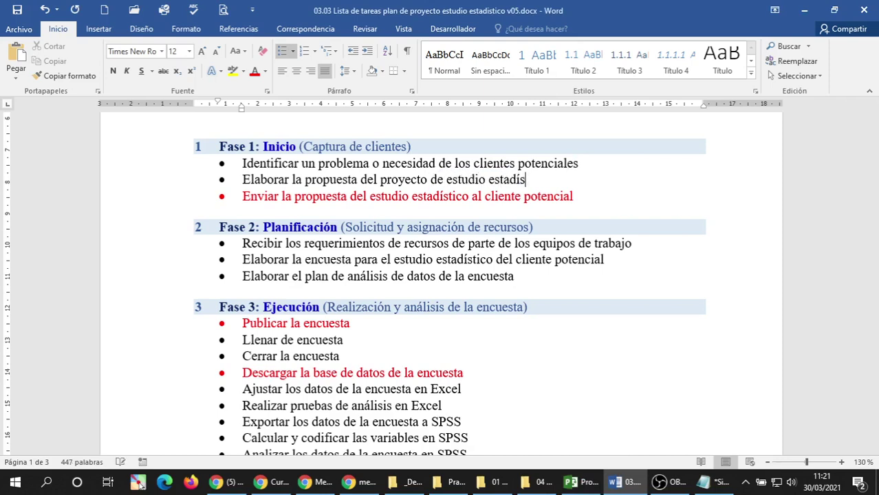
{"action": "left_click", "coordinate": [479, 227]}
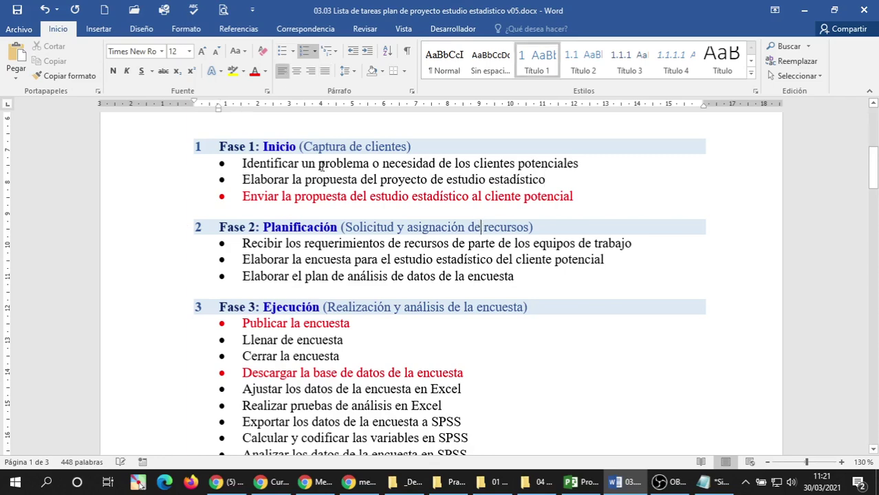
Save the Word task list and switch to the statistical study plan in Microsoft Project.
{"action": "key", "text": "ctrl+s"}
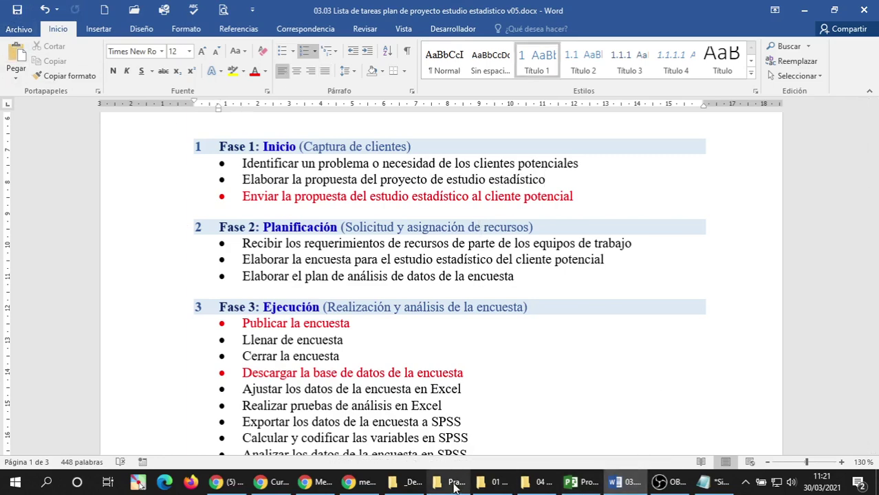
{"action": "left_click", "coordinate": [581, 482]}
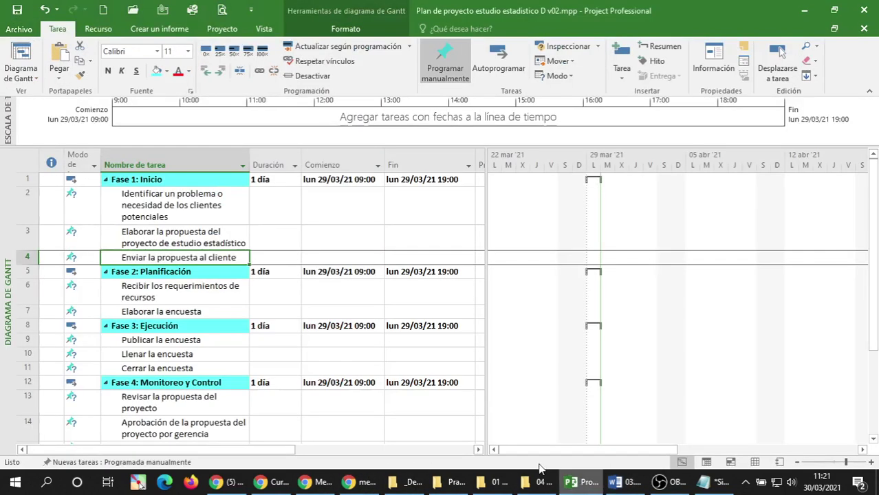
{"action": "left_click", "coordinate": [207, 239]}
{"action": "left_click", "coordinate": [189, 216]}
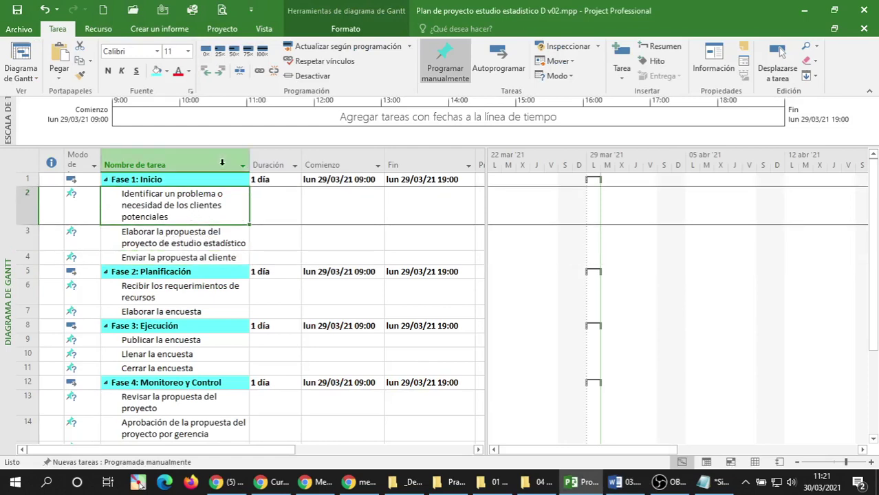
Widen the Nombre de tarea column slightly and compare the Fase 1 task names with the list in Notepad.
{"action": "left_click_drag", "start_coordinate": [251, 165], "coordinate": [255, 165]}
{"action": "left_click", "coordinate": [177, 216]}
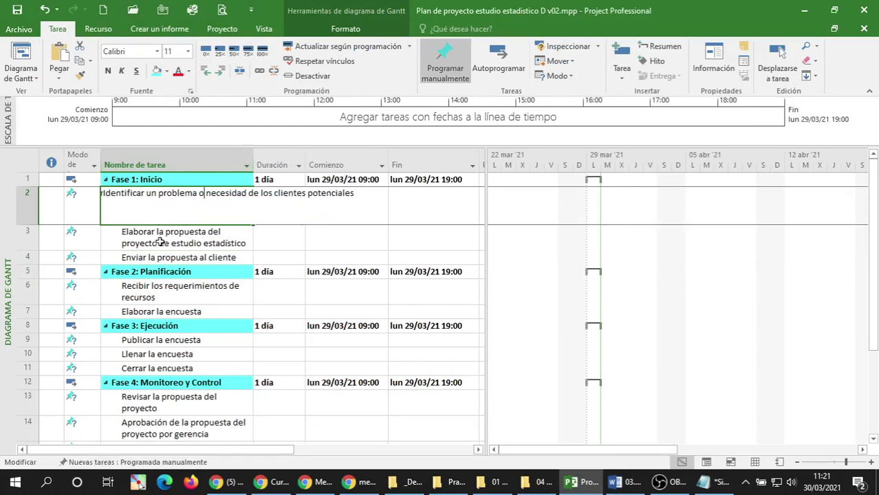
{"action": "left_click", "coordinate": [184, 240]}
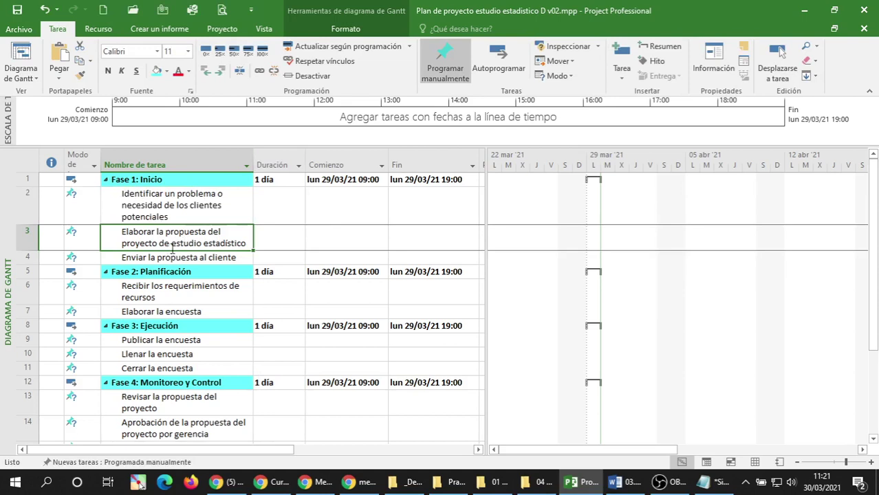
{"action": "left_click", "coordinate": [168, 211]}
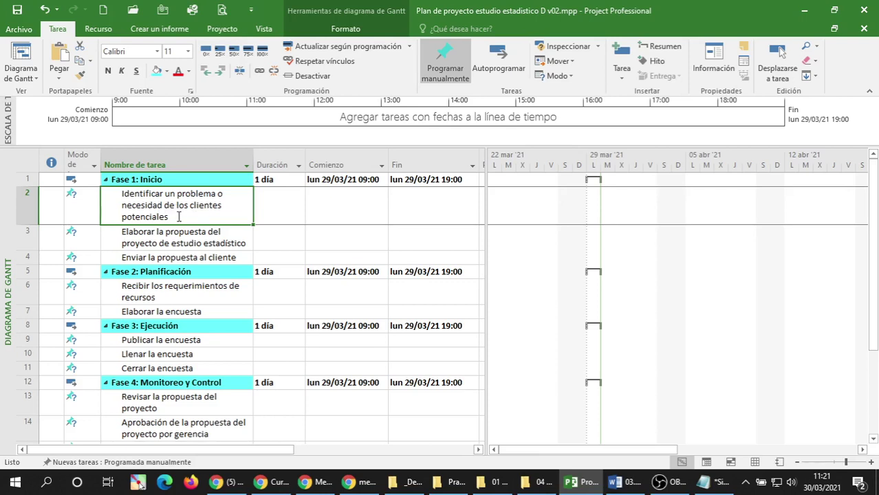
{"action": "left_click", "coordinate": [155, 255]}
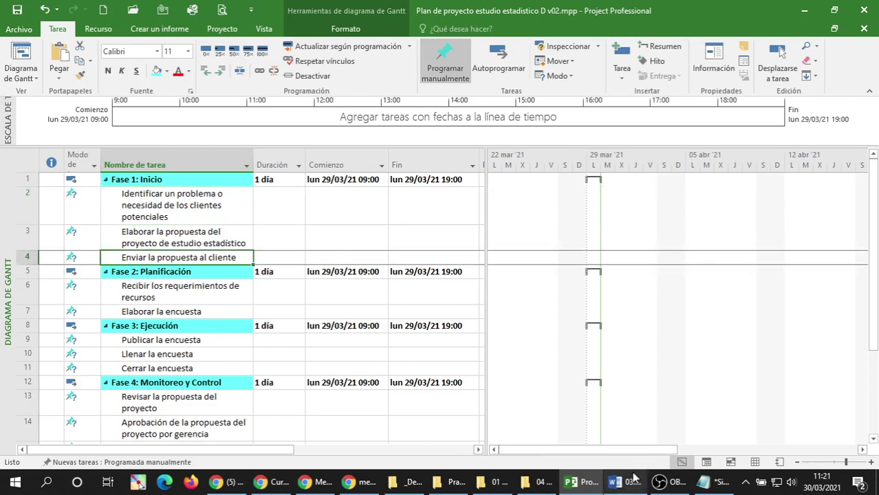
{"action": "left_click", "coordinate": [696, 482]}
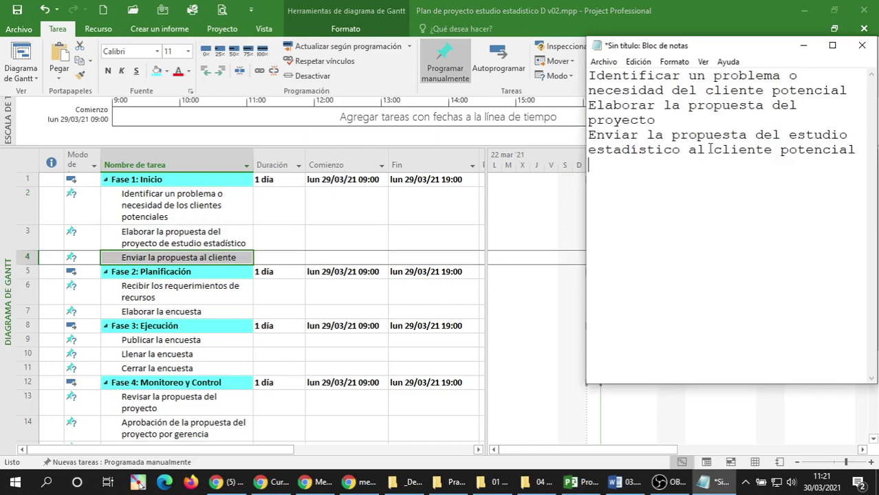
{"action": "left_click", "coordinate": [171, 260]}
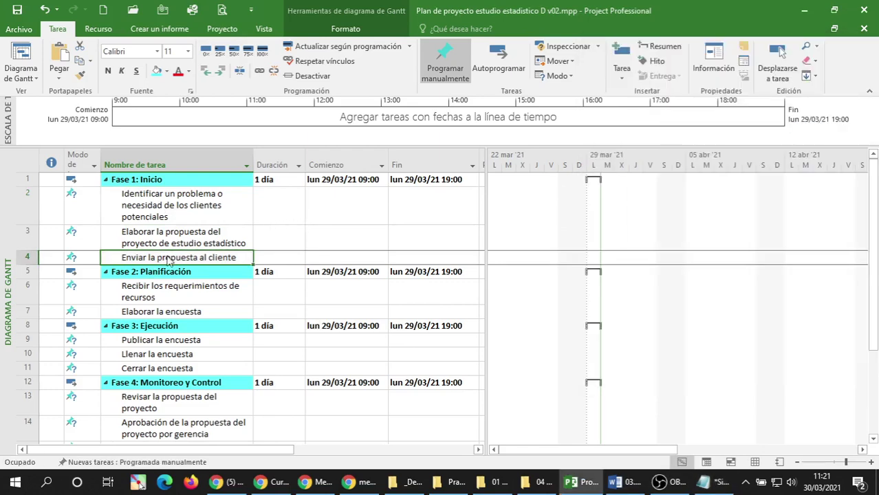
Rename the task "Enviar la propuesta al cliente" as "Enviar la propuesta del estudio estadístico al cliente potencial".
{"action": "double_click", "coordinate": [238, 257]}
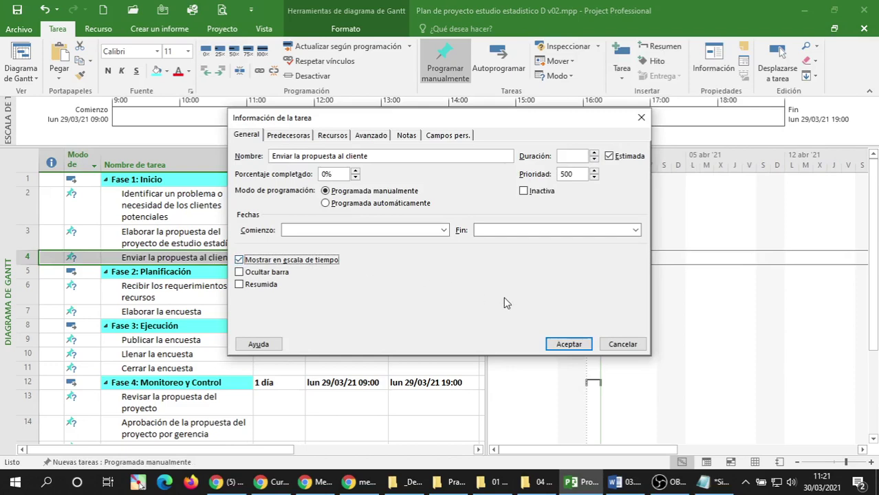
{"action": "left_click", "coordinate": [630, 345]}
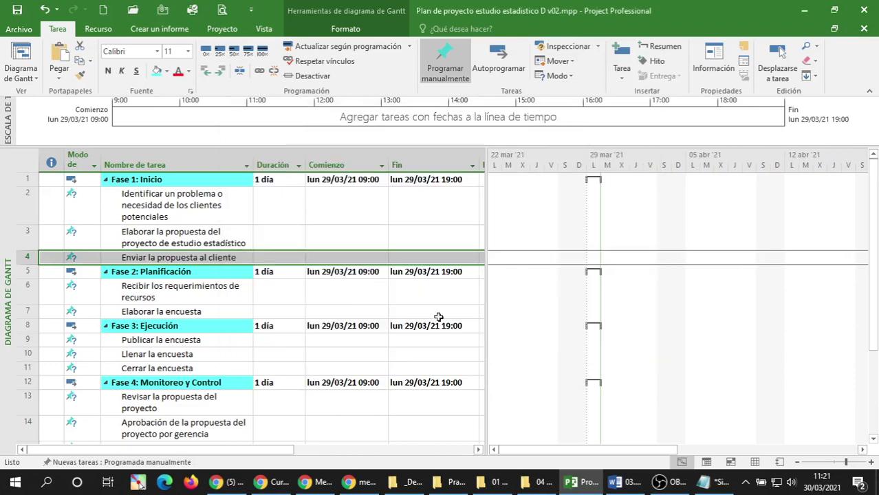
{"action": "double_click", "coordinate": [234, 257]}
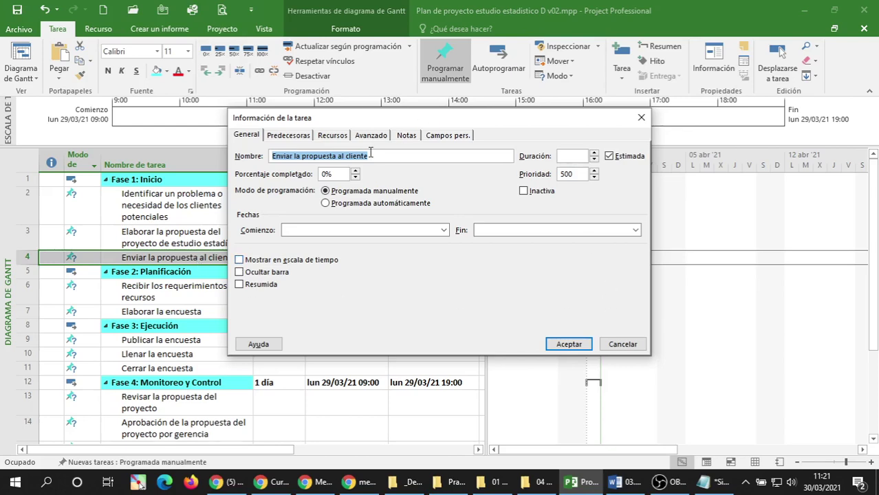
{"action": "left_click_drag", "start_coordinate": [369, 121], "coordinate": [497, 122]}
{"action": "left_click", "coordinate": [509, 158]}
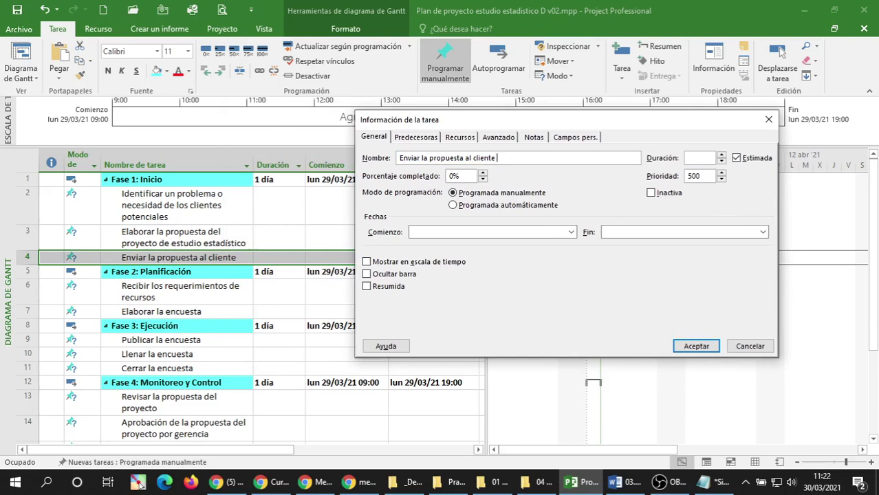
{"action": "type", "text": "del estudio estadístico"}
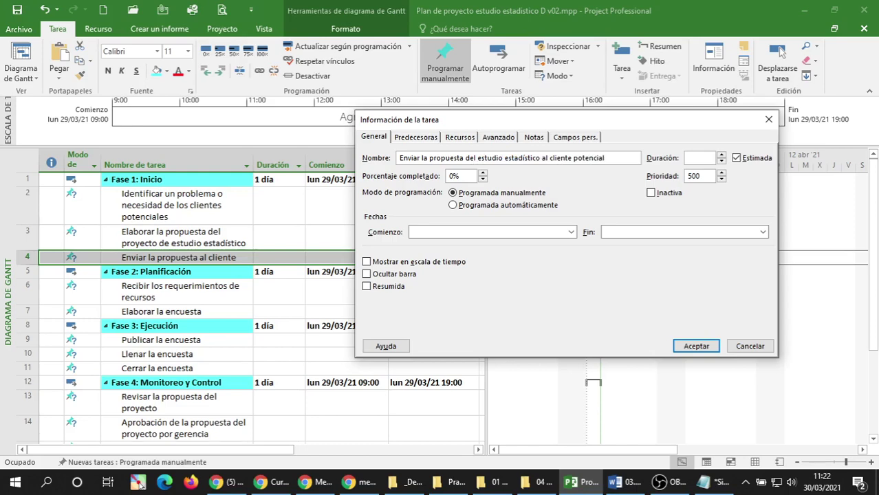
{"action": "left_click", "coordinate": [702, 348]}
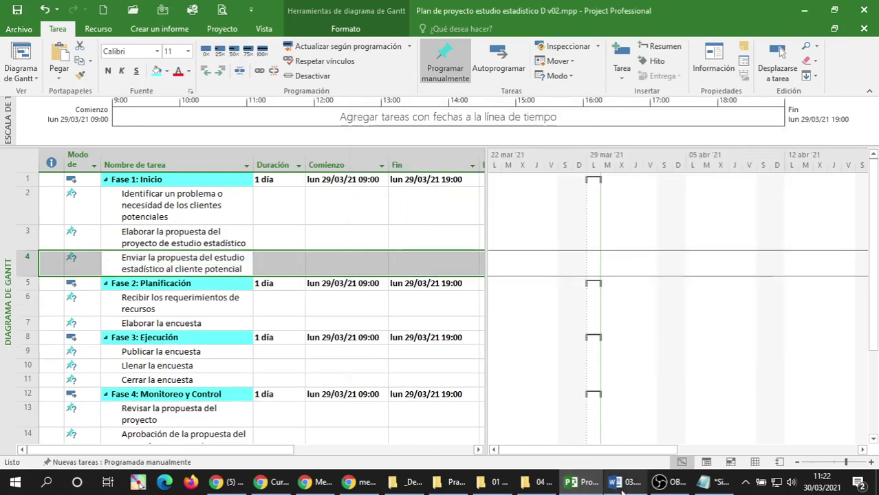
Switch to the Word task list and check the wording of the red item under Fase 1: Inicio.
{"action": "left_click", "coordinate": [621, 484]}
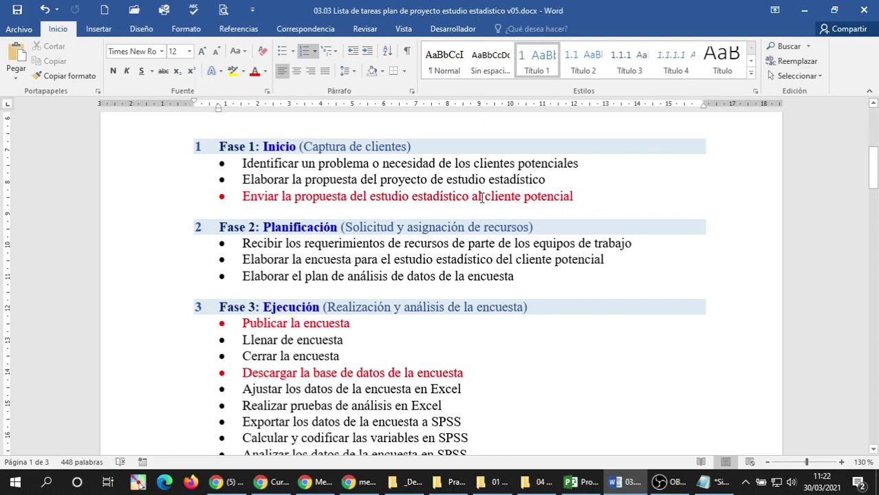
{"action": "left_click", "coordinate": [570, 198]}
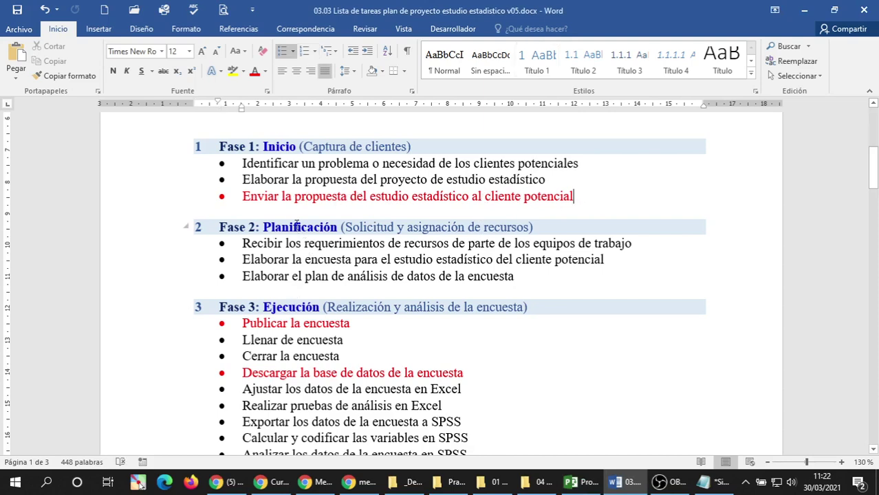
{"action": "left_click", "coordinate": [292, 214]}
{"action": "left_click", "coordinate": [268, 196]}
{"action": "triple_click", "coordinate": [268, 196]}
{"action": "left_click", "coordinate": [268, 196]}
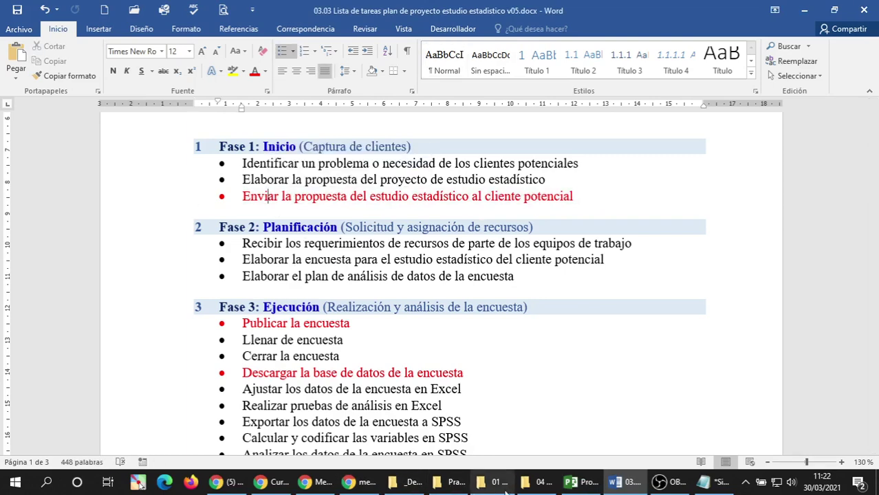
Switch to Project and insert a new milestone directly above the last Fase 1 task.
{"action": "left_click", "coordinate": [581, 482]}
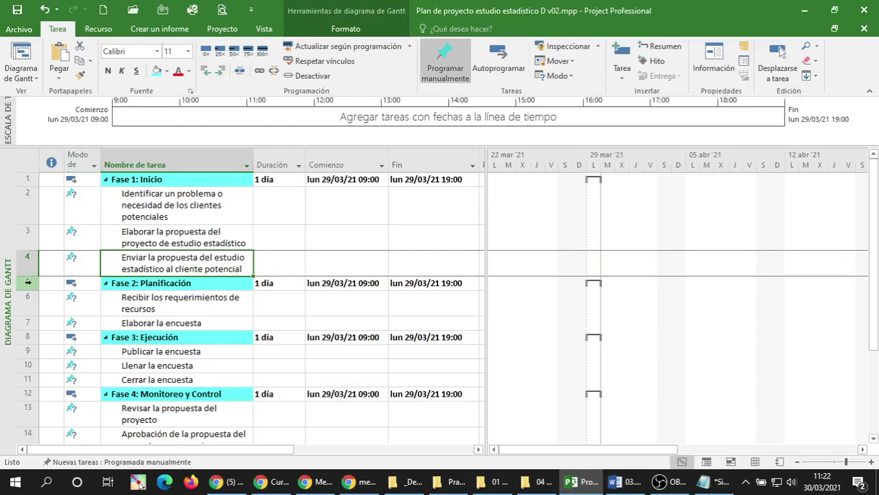
{"action": "left_click", "coordinate": [126, 239]}
{"action": "left_click", "coordinate": [115, 261]}
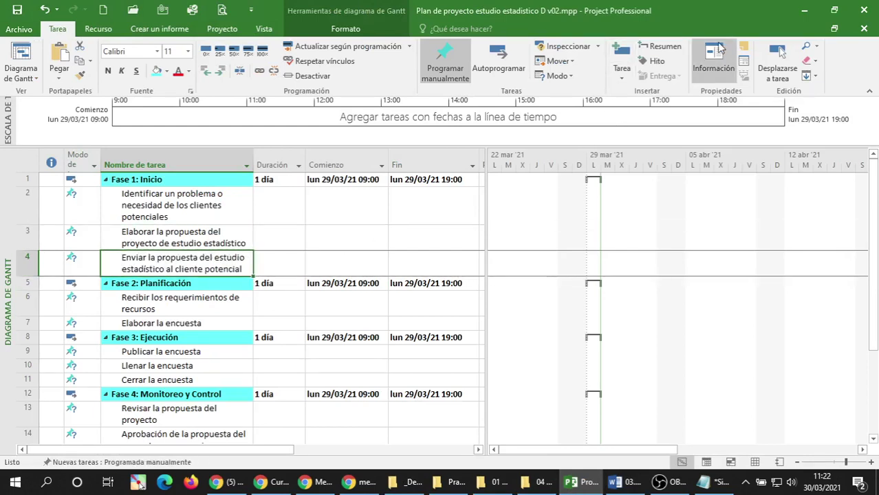
{"action": "left_click", "coordinate": [650, 61]}
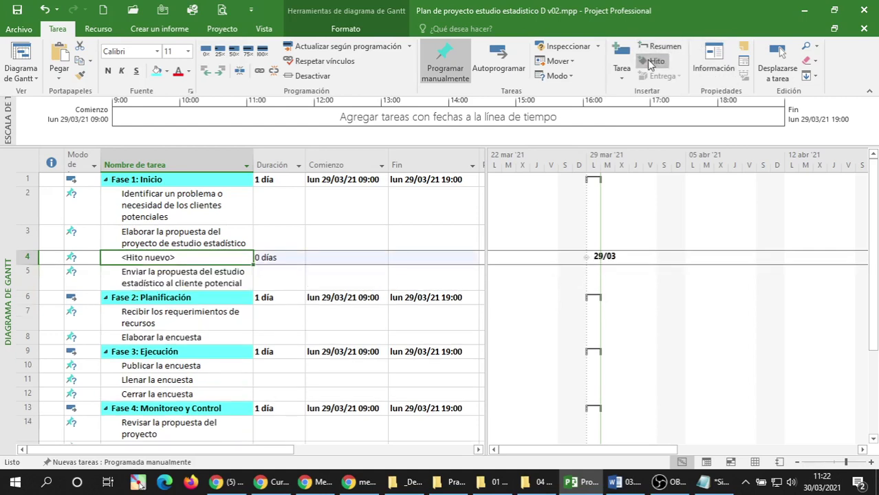
Copy the name "Enviar la propuesta del estudio estadístico al cliente potencial" from the task below into the new milestone.
{"action": "left_click", "coordinate": [173, 275]}
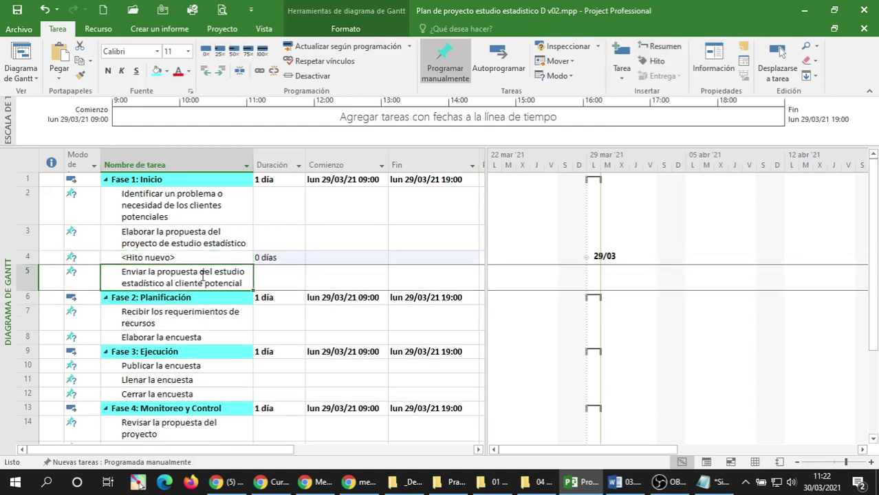
{"action": "double_click", "coordinate": [234, 279]}
{"action": "key", "text": "ctrl+c"}
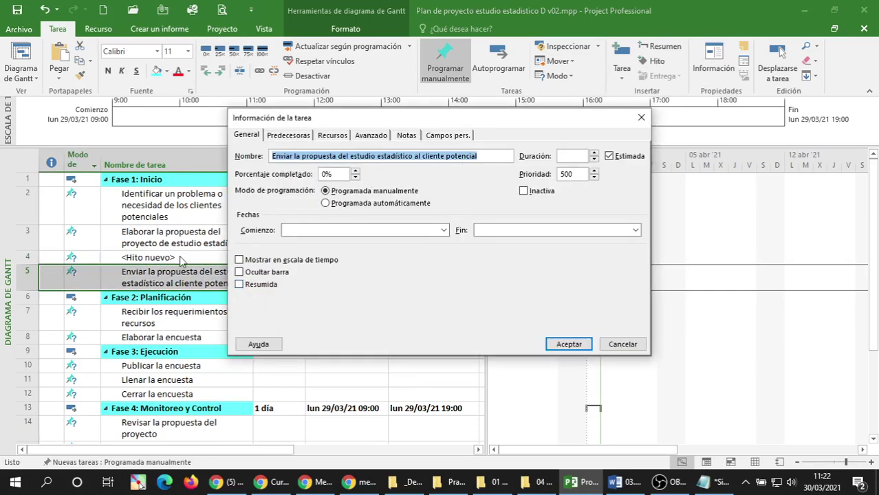
{"action": "left_click", "coordinate": [568, 343]}
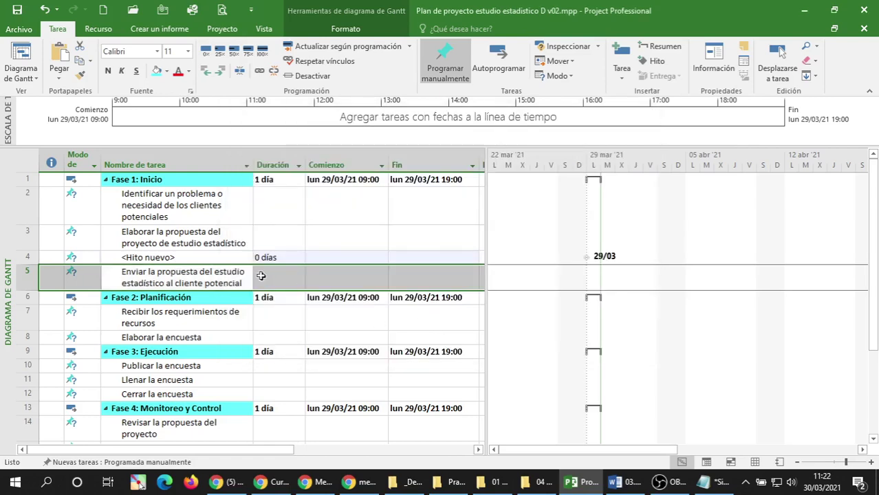
{"action": "left_click", "coordinate": [214, 259]}
{"action": "double_click", "coordinate": [214, 262]}
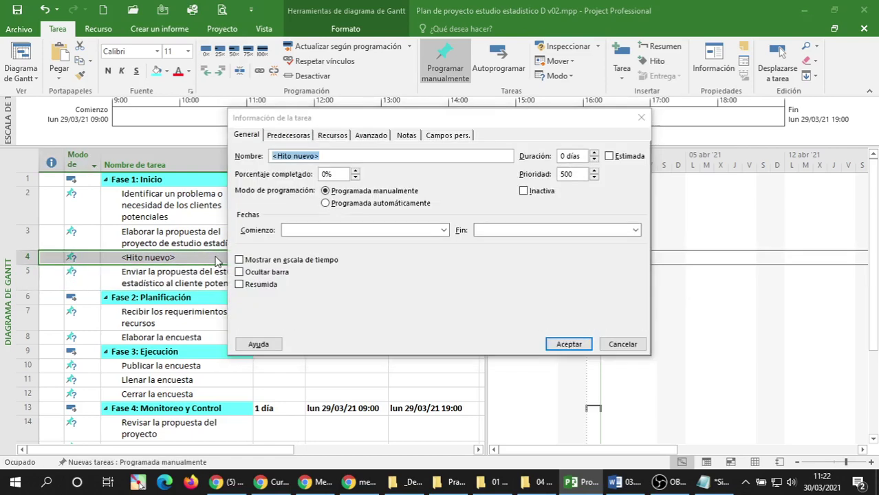
{"action": "left_click", "coordinate": [616, 344]}
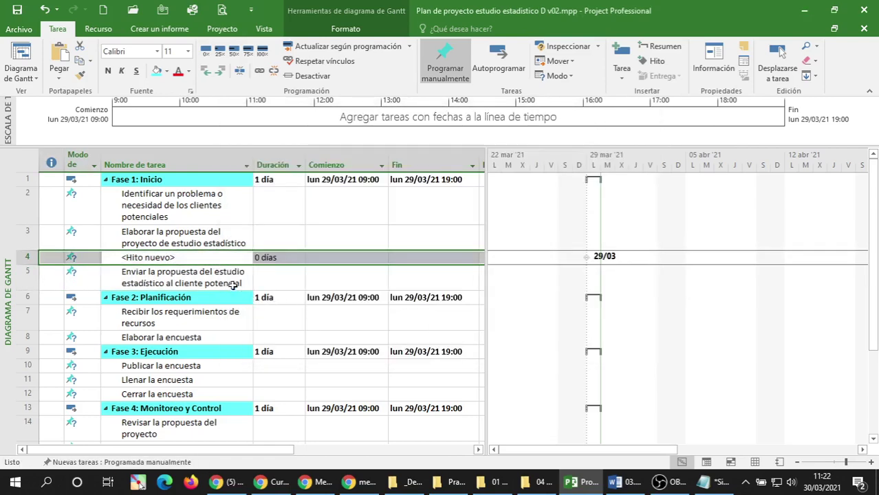
{"action": "left_click", "coordinate": [203, 257]}
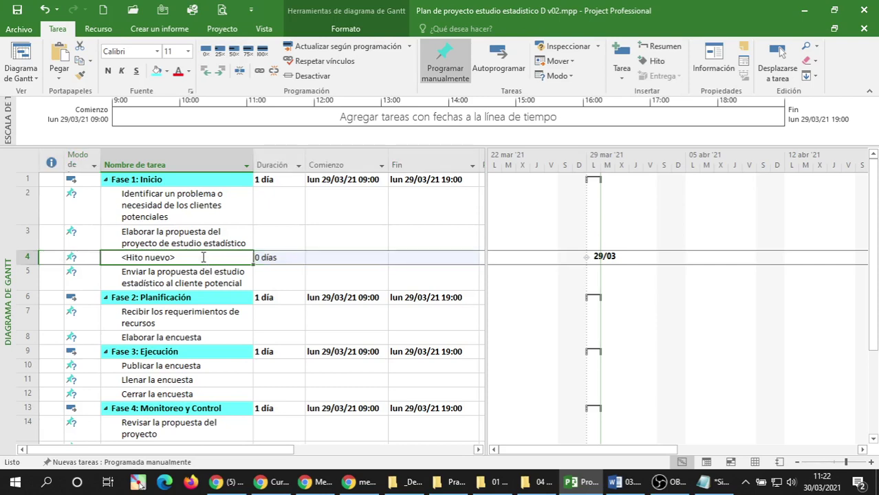
{"action": "key", "text": "ctrl+v"}
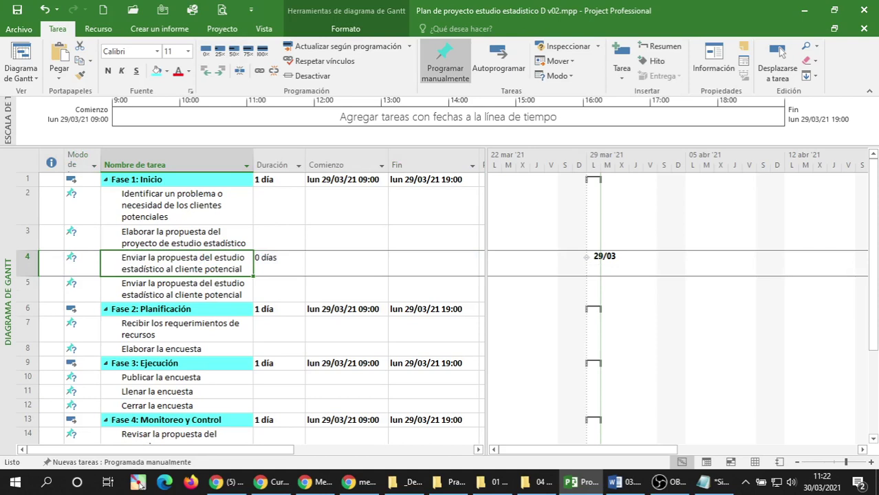
Delete the duplicate regular task in row 5, directly below the new milestone.
{"action": "left_click", "coordinate": [287, 220]}
{"action": "left_click", "coordinate": [196, 269]}
{"action": "left_click", "coordinate": [181, 286]}
{"action": "left_click", "coordinate": [177, 265]}
{"action": "left_click", "coordinate": [186, 287]}
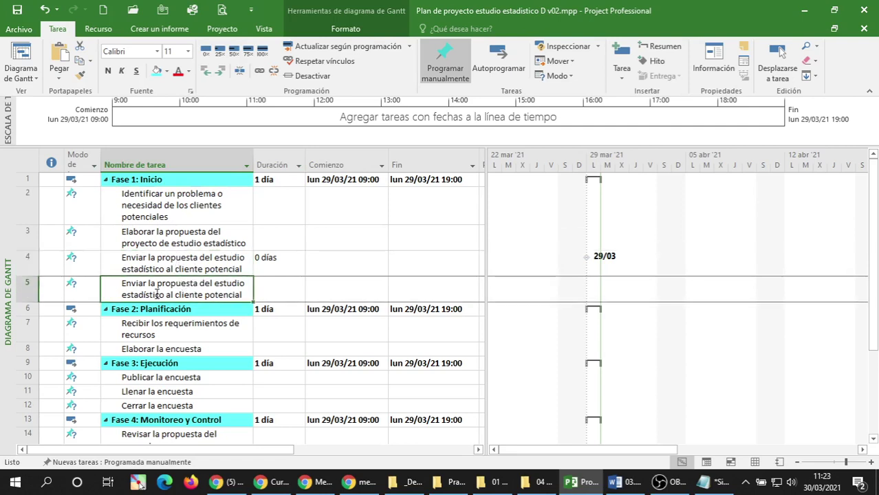
{"action": "right_click", "coordinate": [26, 291]}
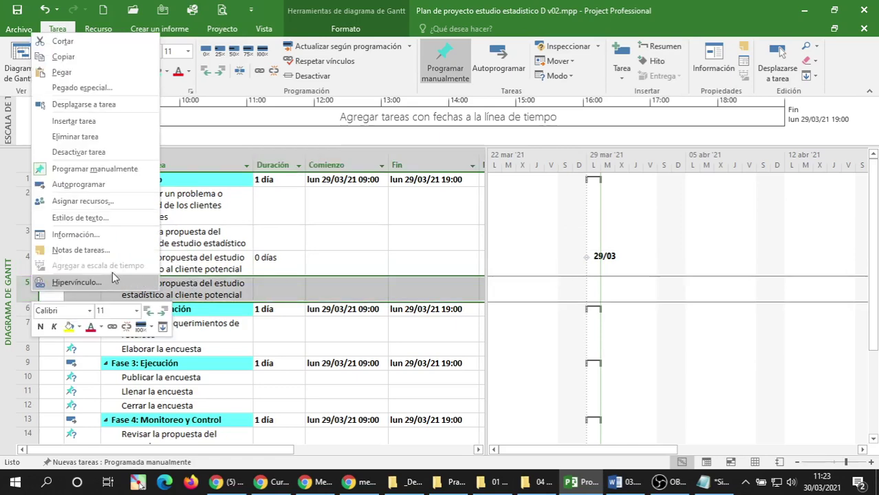
{"action": "left_click", "coordinate": [96, 139]}
Examine the Fase 1 milestone's duration, start date and general task information, leaving its settings as they are.
{"action": "left_click", "coordinate": [278, 261]}
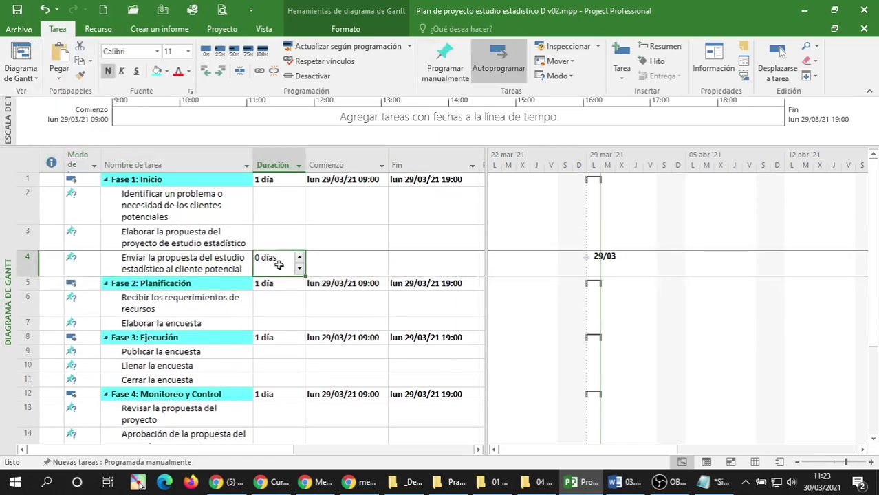
{"action": "left_click", "coordinate": [193, 268]}
{"action": "left_click", "coordinate": [352, 267]}
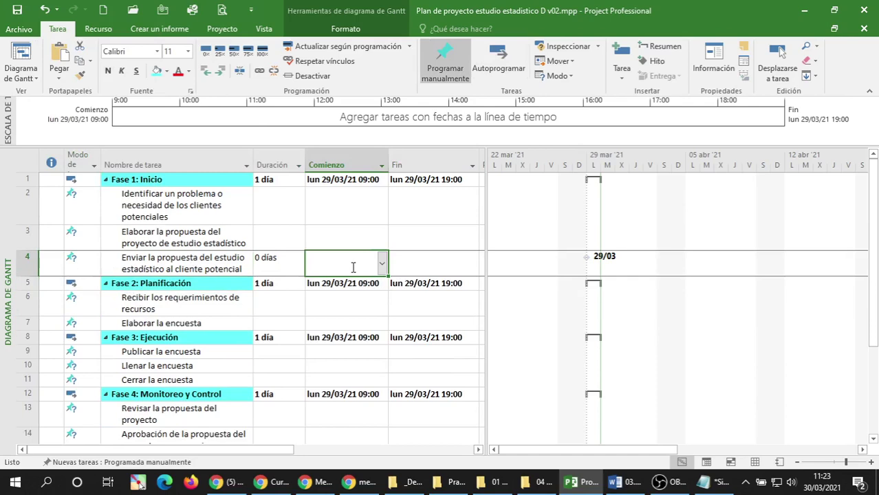
{"action": "left_click", "coordinate": [219, 265]}
{"action": "right_click", "coordinate": [219, 264]}
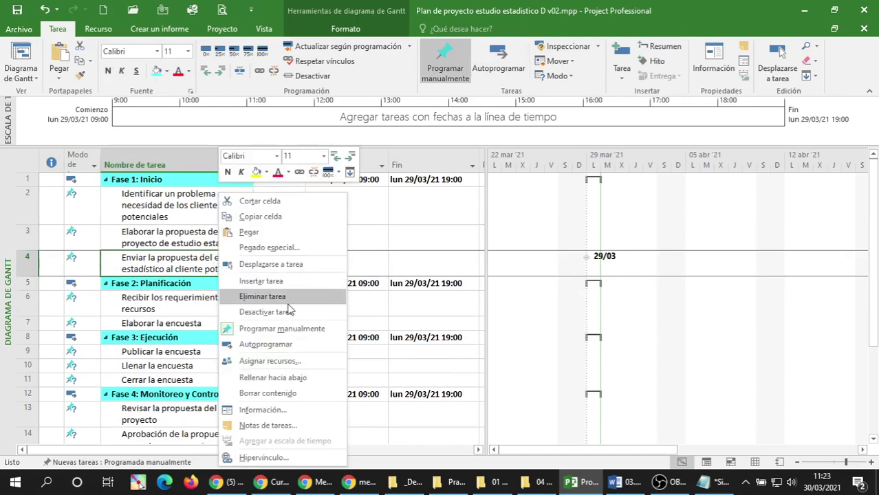
{"action": "left_click", "coordinate": [267, 411]}
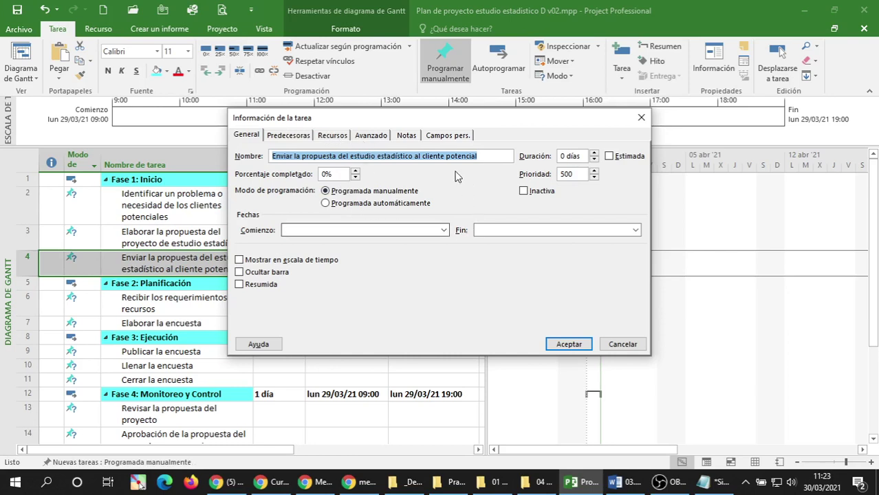
{"action": "left_click", "coordinate": [622, 344]}
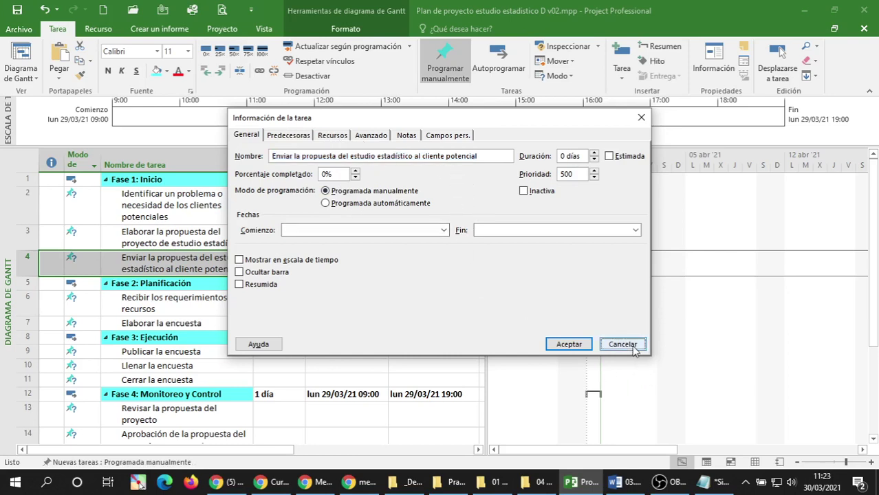
Color the name of the Fase 1 milestone in row 4 with the standard red.
{"action": "left_click", "coordinate": [190, 319]}
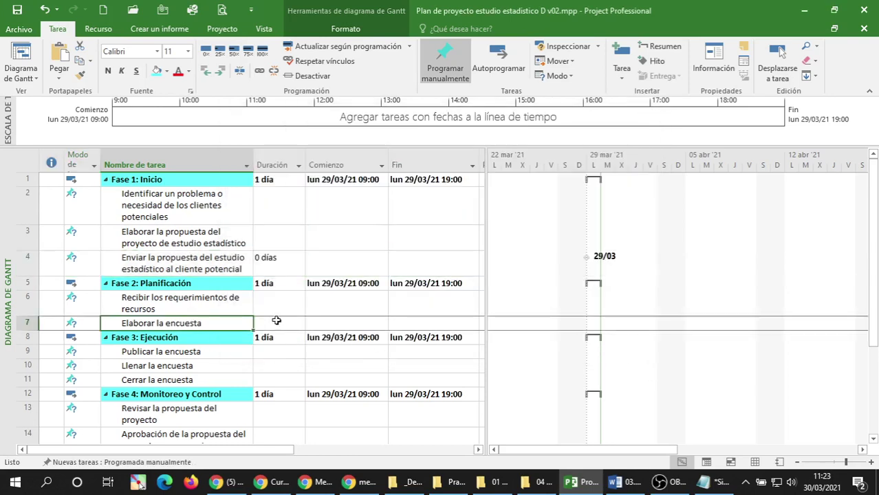
{"action": "left_click", "coordinate": [175, 267]}
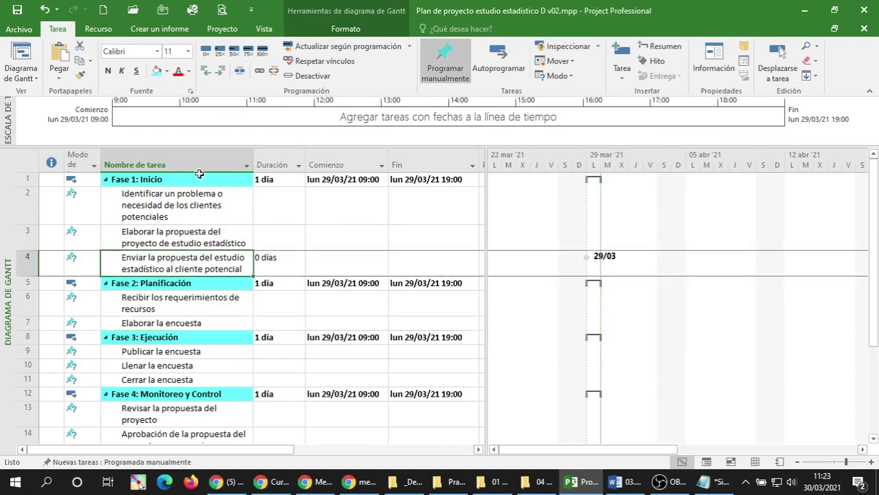
{"action": "left_click", "coordinate": [189, 71]}
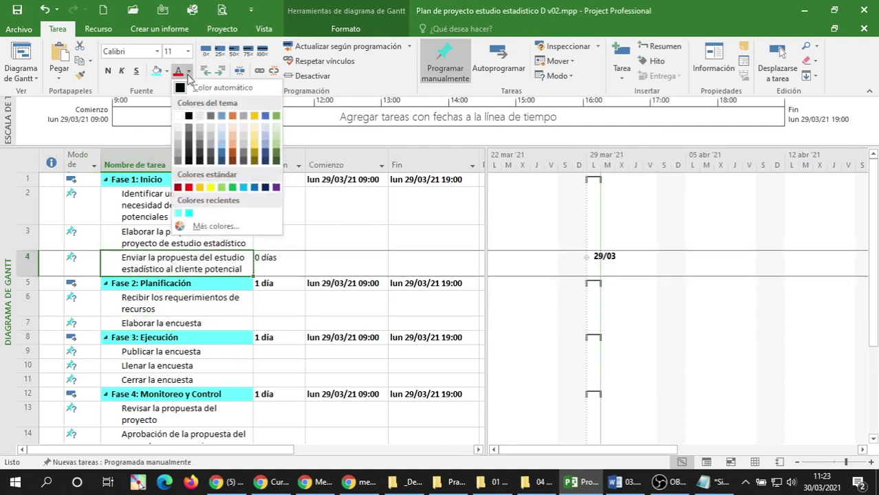
{"action": "left_click", "coordinate": [188, 188]}
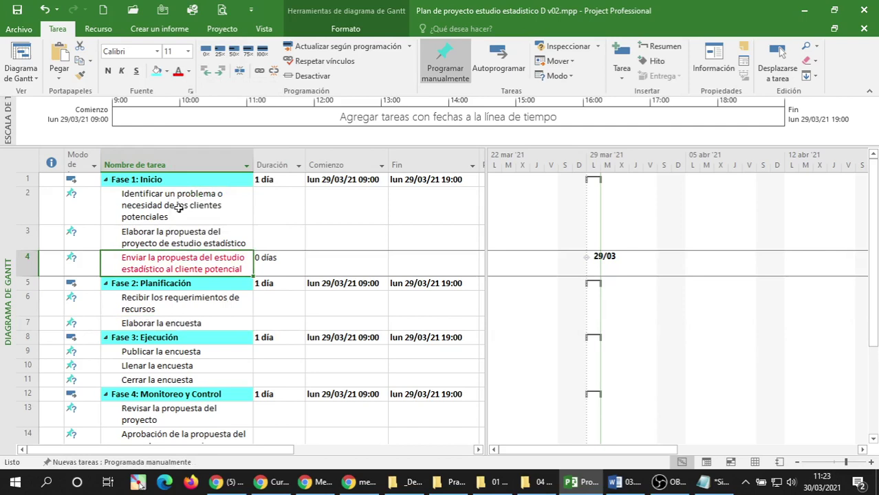
{"action": "left_click", "coordinate": [168, 320]}
Change the font color of the Fase 1 milestone name in row 4 to a custom dark blue.
{"action": "left_click", "coordinate": [168, 265]}
{"action": "left_click", "coordinate": [188, 71]}
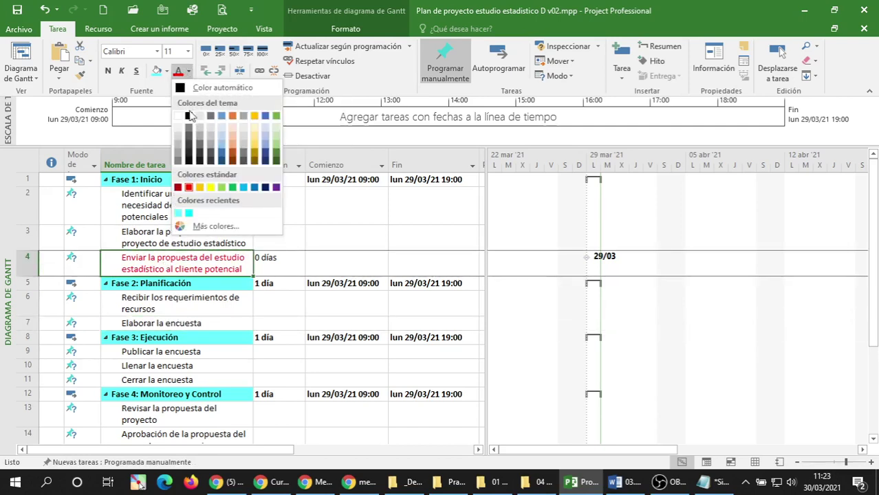
{"action": "left_click", "coordinate": [216, 228]}
{"action": "left_click", "coordinate": [421, 172]}
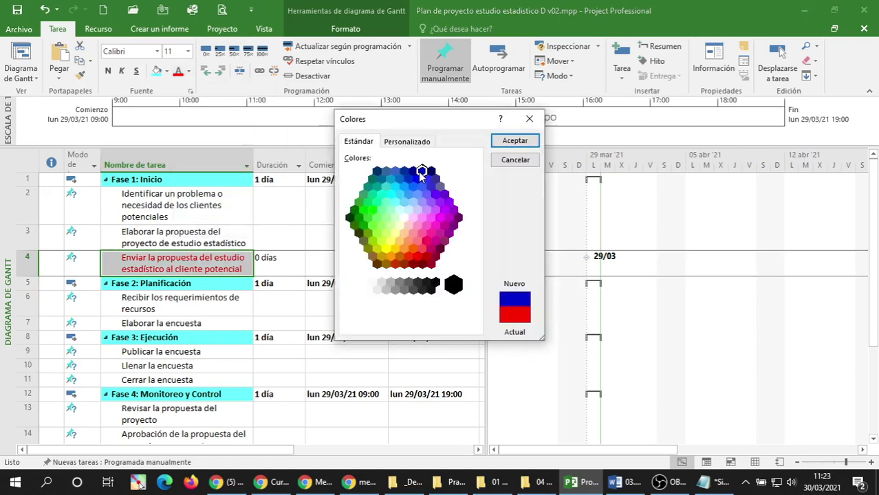
{"action": "left_click", "coordinate": [509, 141]}
{"action": "left_click", "coordinate": [179, 311]}
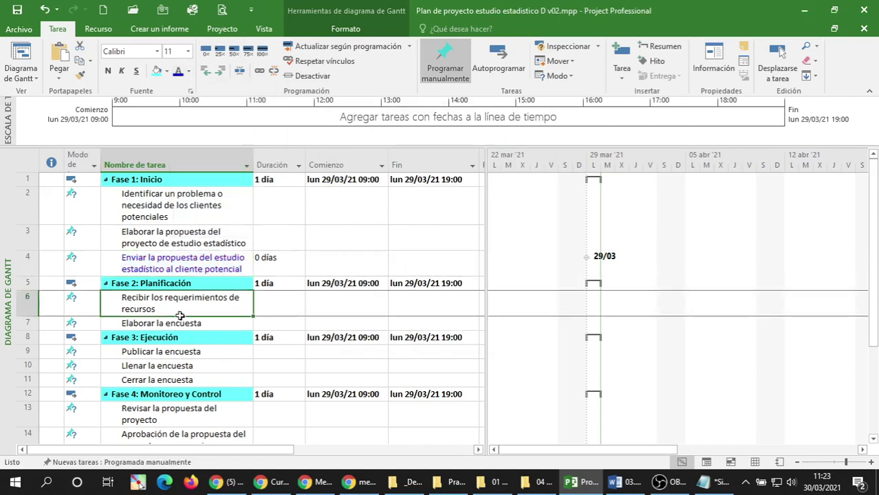
{"action": "left_click", "coordinate": [198, 266]}
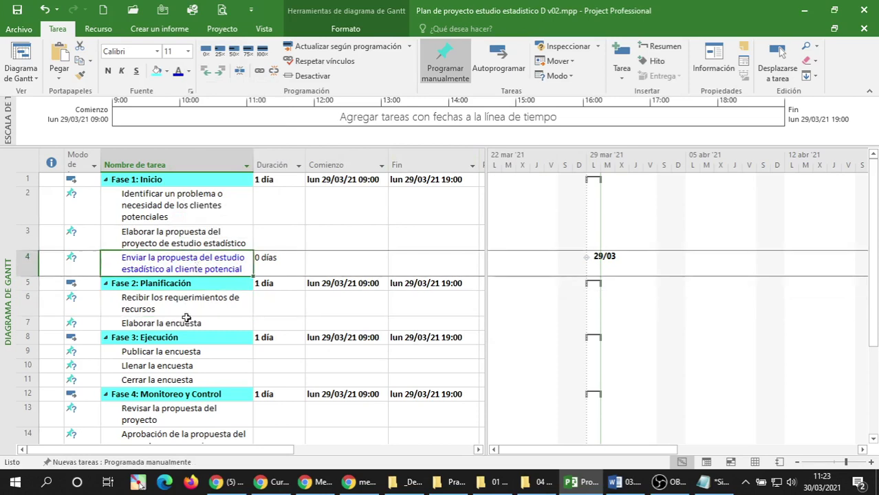
{"action": "left_click_drag", "start_coordinate": [186, 311], "coordinate": [187, 318]}
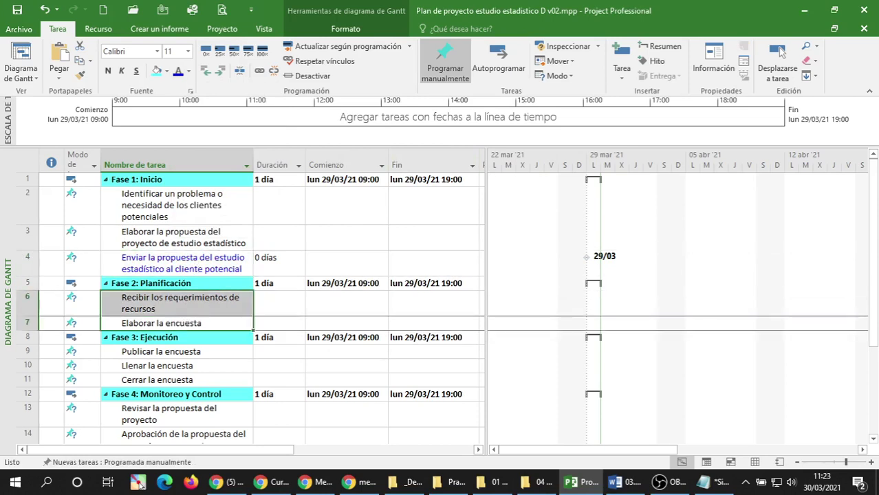
Switch to the Word task list and color the Fase 1 heading with the standard purple.
{"action": "left_click", "coordinate": [624, 481]}
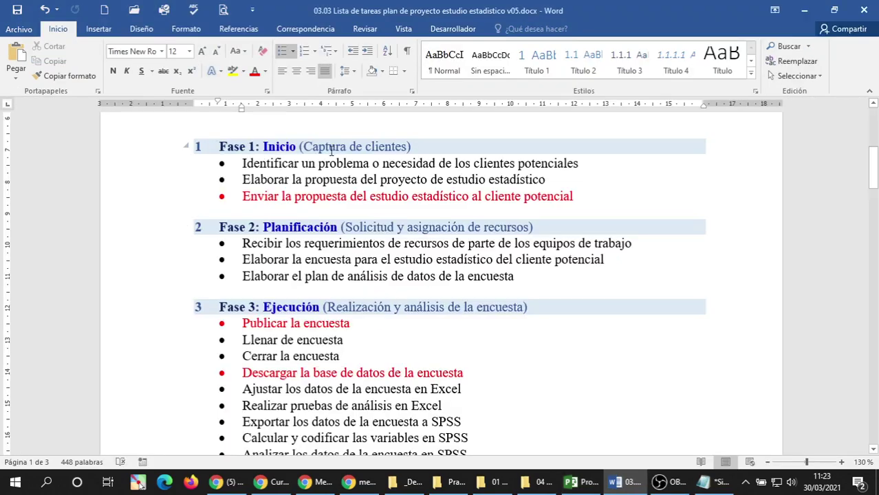
{"action": "double_click", "coordinate": [365, 197]}
{"action": "left_click", "coordinate": [143, 147]}
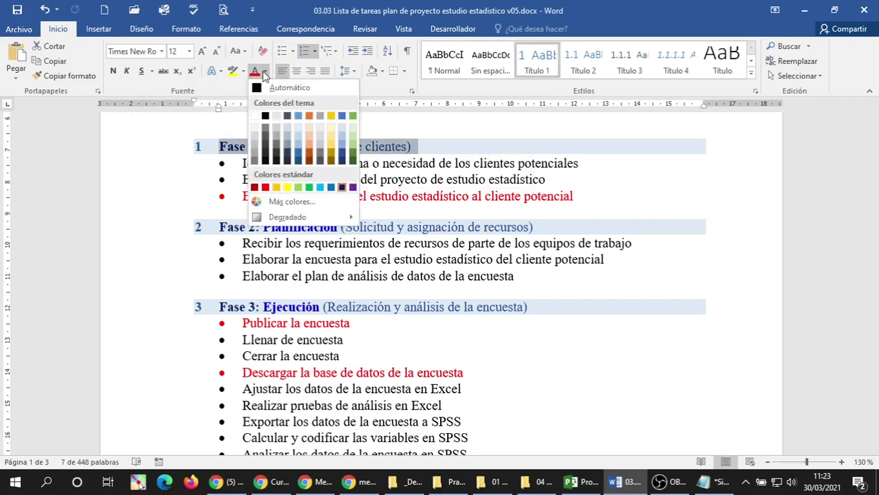
{"action": "left_click", "coordinate": [352, 189]}
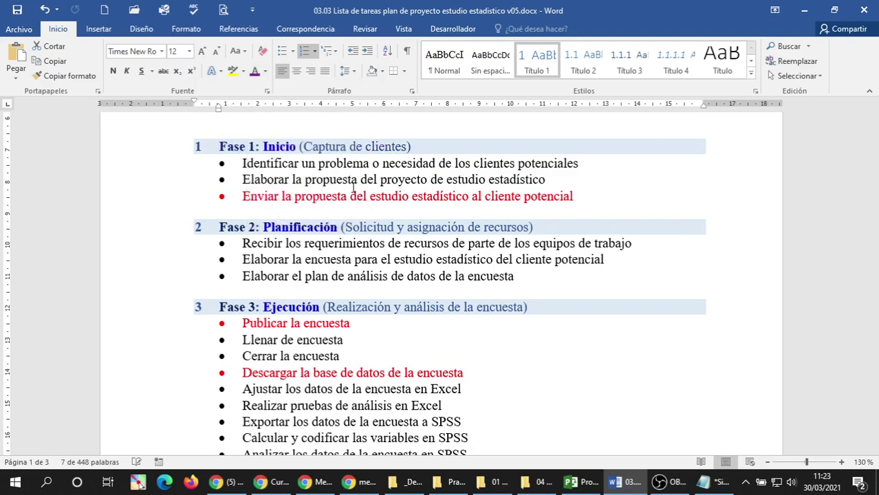
Recolor the red item "Enviar la propuesta del estudio estadístico al cliente potencial" with the same custom dark blue as the Project milestone.
{"action": "left_click", "coordinate": [157, 201]}
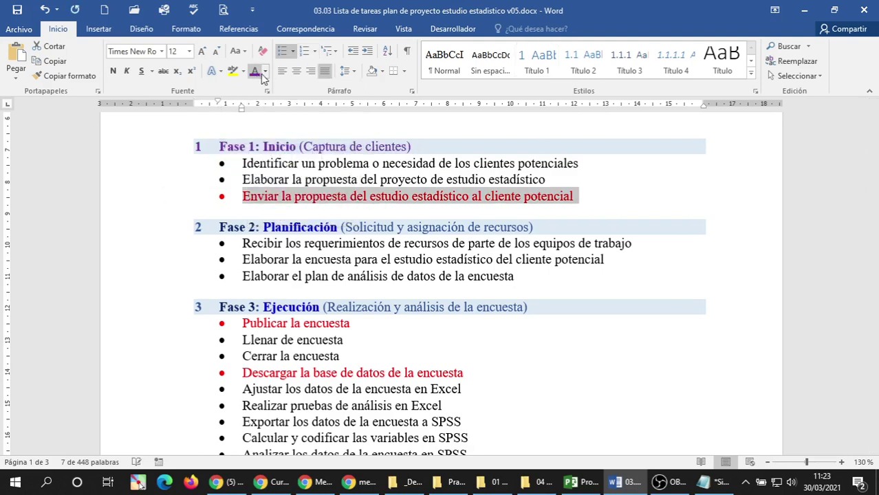
{"action": "left_click", "coordinate": [264, 71]}
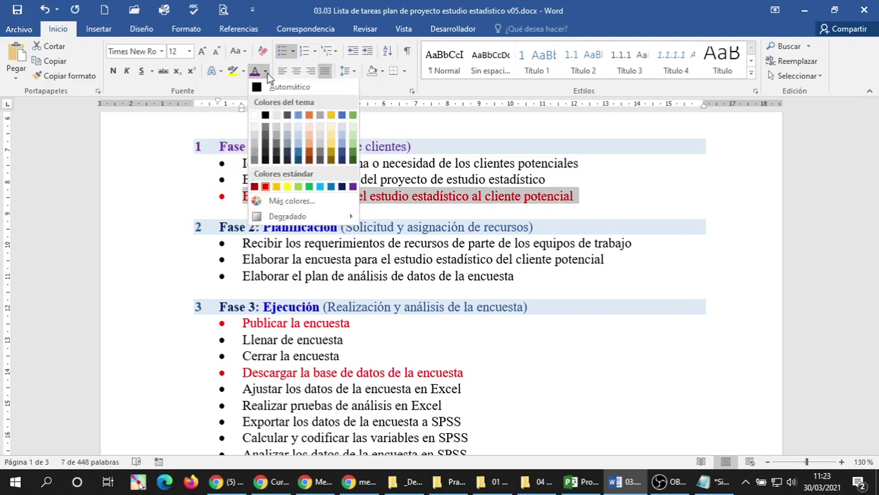
{"action": "left_click", "coordinate": [291, 202]}
{"action": "left_click", "coordinate": [590, 158]}
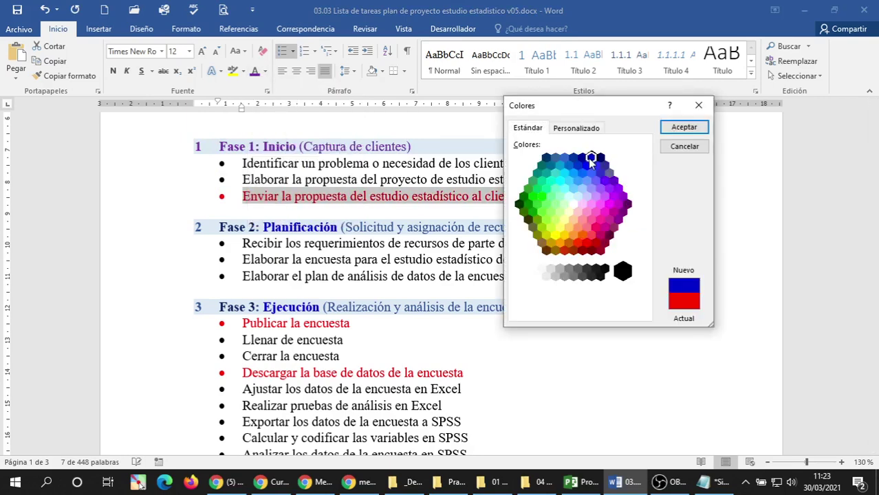
{"action": "left_click", "coordinate": [671, 130]}
{"action": "left_click", "coordinate": [345, 277]}
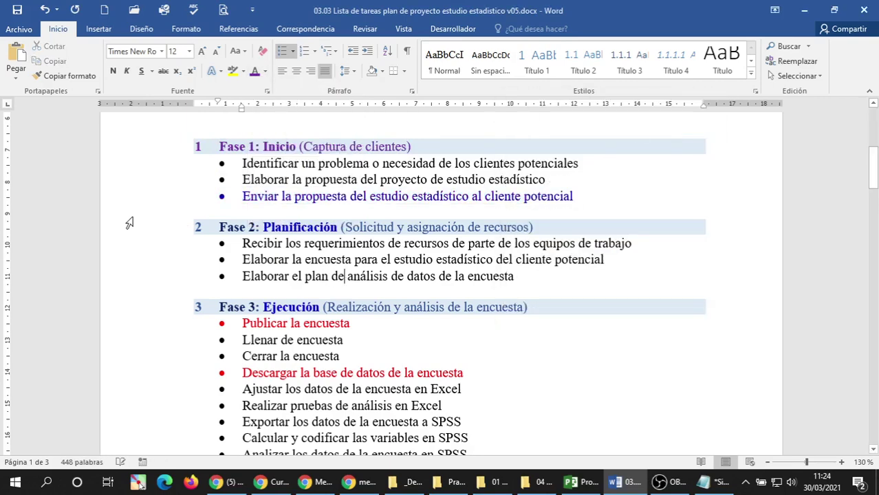
Color the Fase 1, Fase 2 and Fase 3 headings with the standard dark red.
{"action": "left_click", "coordinate": [140, 147]}
{"action": "left_click", "coordinate": [265, 71]}
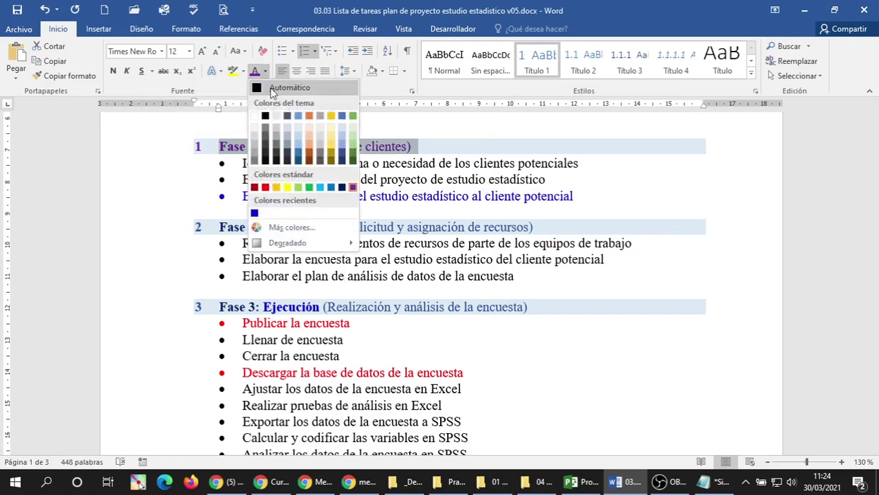
{"action": "left_click", "coordinate": [254, 187]}
{"action": "left_click", "coordinate": [153, 228]}
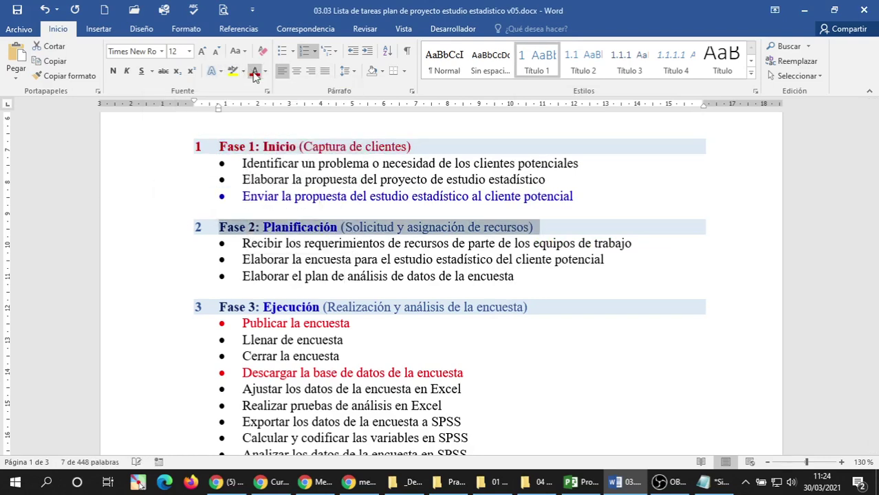
{"action": "left_click", "coordinate": [254, 72]}
{"action": "left_click", "coordinate": [159, 310]}
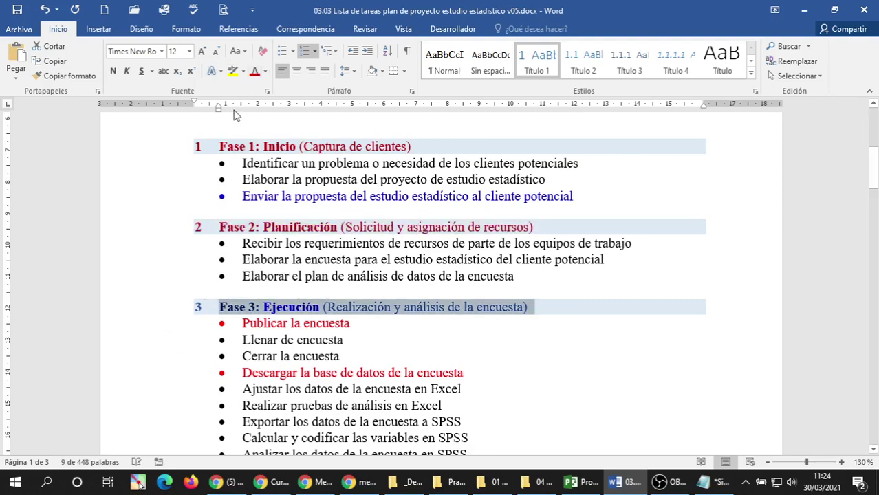
{"action": "left_click", "coordinate": [254, 71]}
Apply the same dark red font color to the Fase 4 and Fase 5 headings.
{"action": "scroll", "coordinate": [234, 272], "scroll_direction": "down", "scroll_amount": 4}
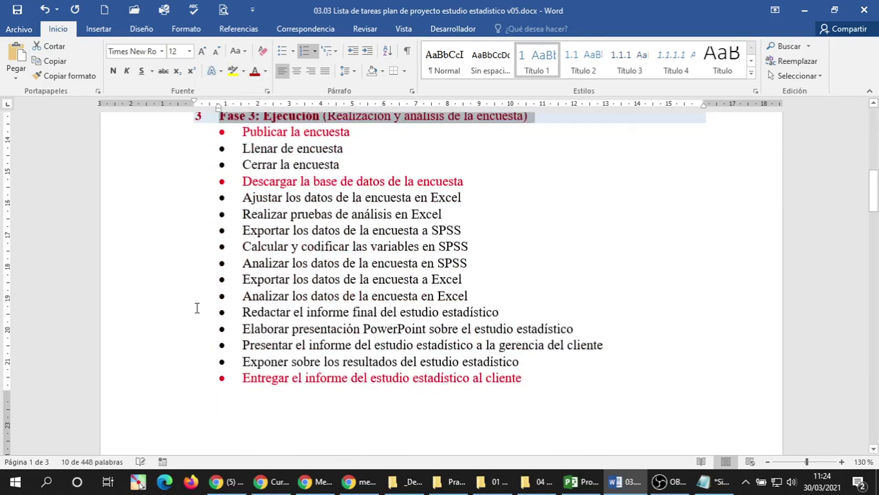
{"action": "scroll", "coordinate": [196, 308], "scroll_direction": "down", "scroll_amount": 5}
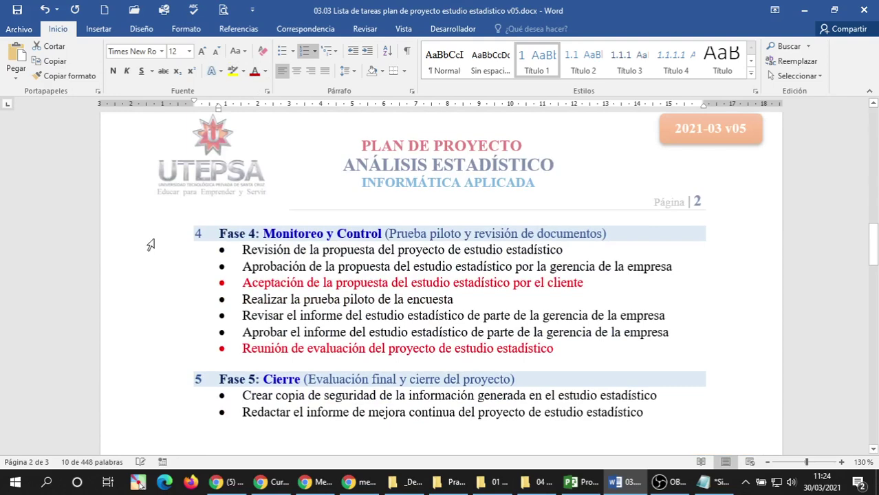
{"action": "left_click", "coordinate": [152, 234]}
{"action": "left_click", "coordinate": [254, 71]}
{"action": "scroll", "coordinate": [181, 237], "scroll_direction": "down", "scroll_amount": 3}
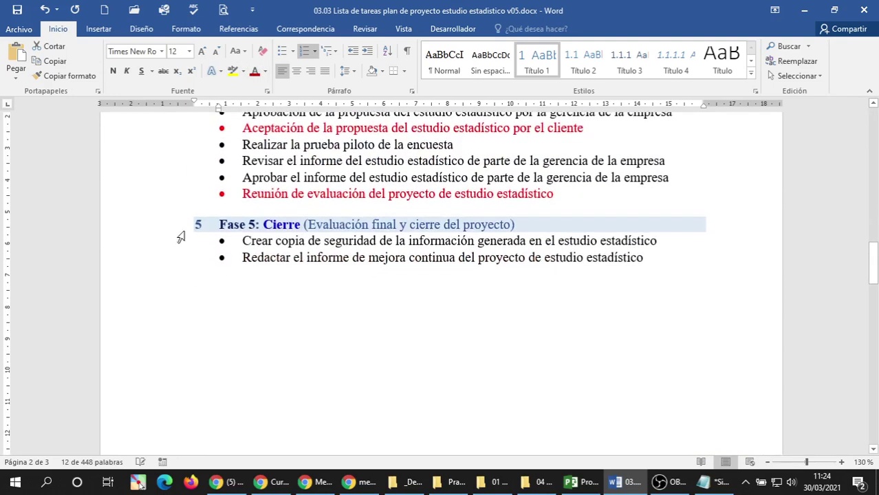
{"action": "left_click", "coordinate": [157, 227]}
{"action": "left_click", "coordinate": [254, 72]}
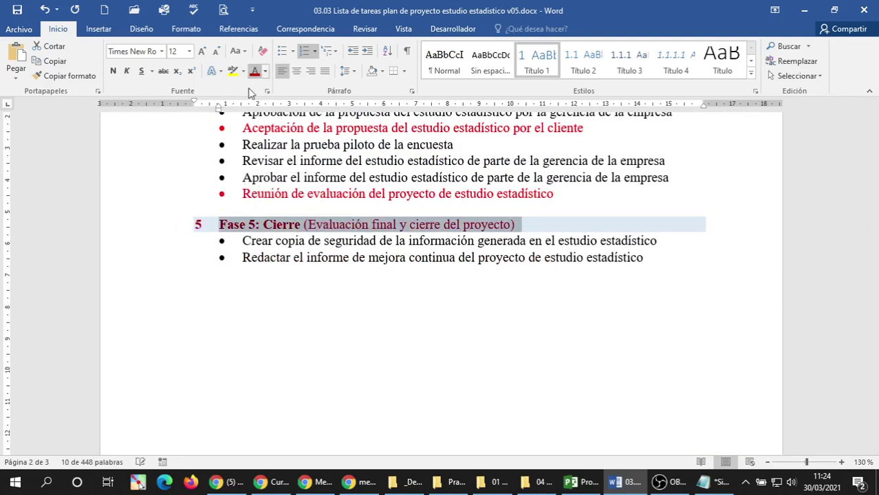
Recolor the Fase 4 items "Reunión de evaluación del proyecto de estudio estadístico" and "Aceptación de la propuesta del estudio estadístico por el cliente" in the recent dark blue.
{"action": "left_click", "coordinate": [167, 196]}
{"action": "left_click", "coordinate": [265, 71]}
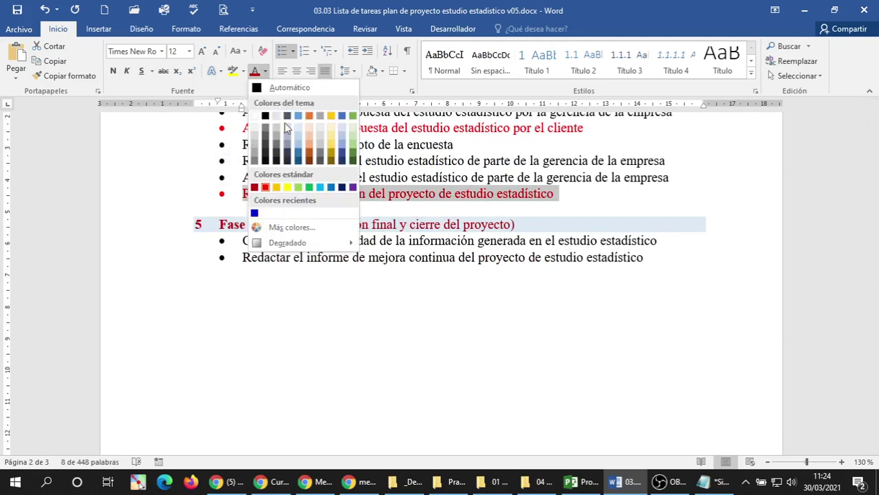
{"action": "left_click", "coordinate": [254, 214]}
{"action": "scroll", "coordinate": [252, 214], "scroll_direction": "up", "scroll_amount": 3}
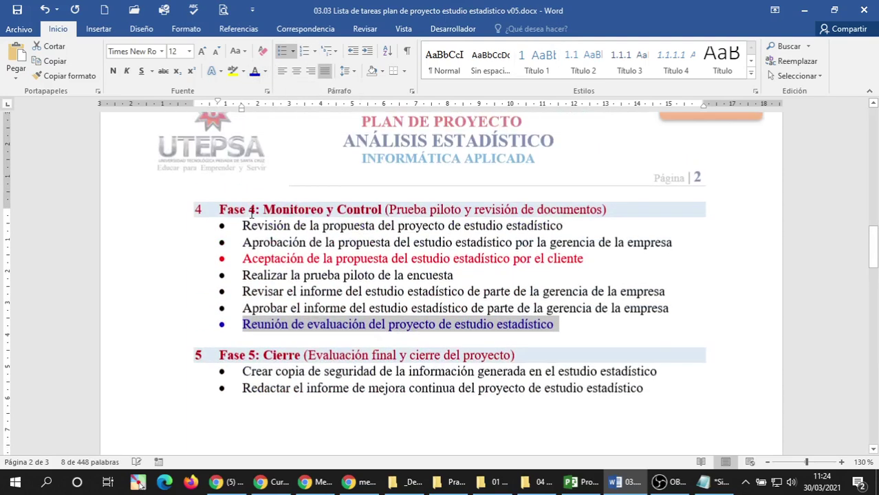
{"action": "left_click", "coordinate": [176, 284]}
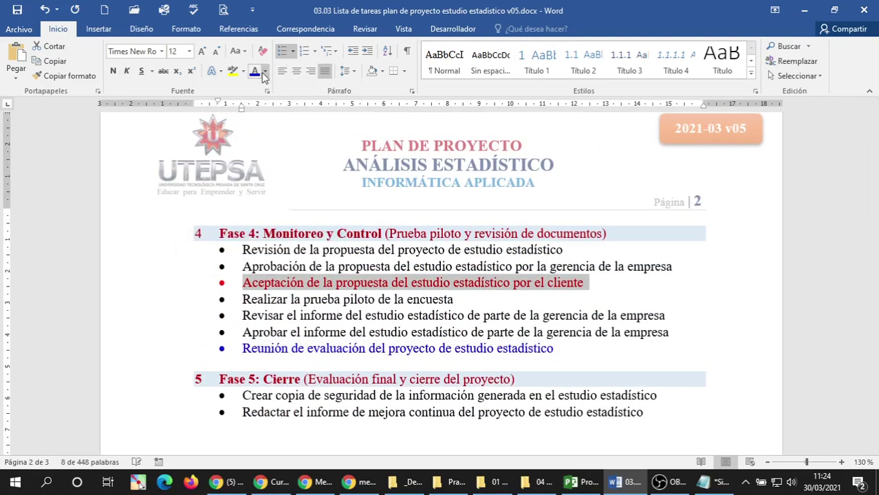
{"action": "left_click", "coordinate": [254, 71]}
Apply the dark blue font color to the last Fase 3 item, "Entregar el informe del estudio estadístico al cliente".
{"action": "scroll", "coordinate": [273, 214], "scroll_direction": "up", "scroll_amount": 3}
{"action": "scroll", "coordinate": [273, 214], "scroll_direction": "up", "scroll_amount": 5}
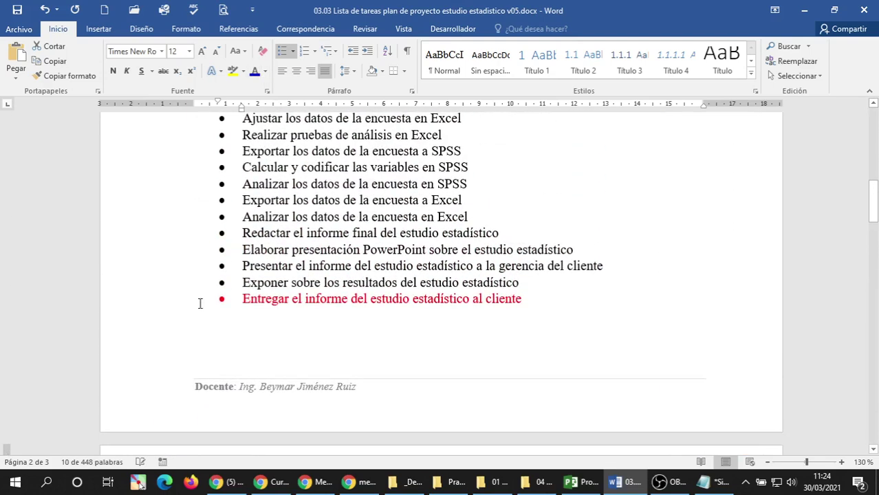
{"action": "left_click", "coordinate": [165, 299]}
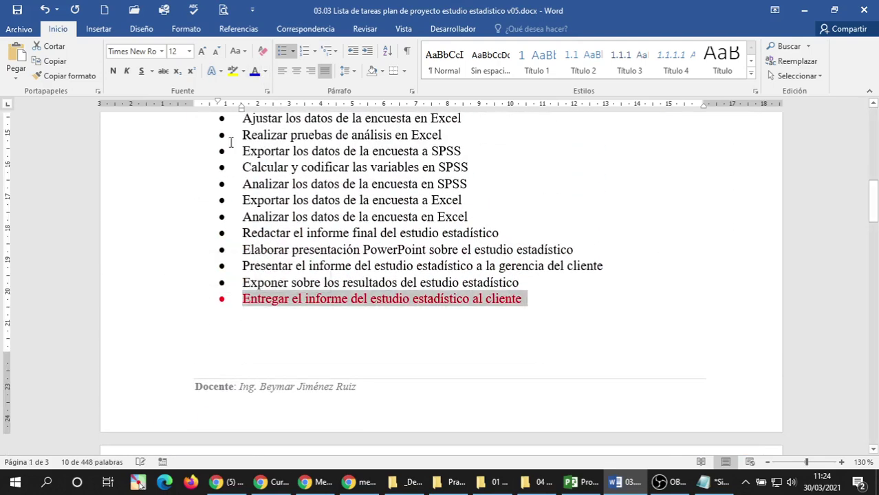
{"action": "left_click", "coordinate": [254, 72]}
Apply the dark blue font color to the Fase 3 items "Publicar la encuesta" and "Descargar la base de datos de la encuesta".
{"action": "scroll", "coordinate": [253, 217], "scroll_direction": "up", "scroll_amount": 6}
{"action": "scroll", "coordinate": [253, 217], "scroll_direction": "down", "scroll_amount": 2}
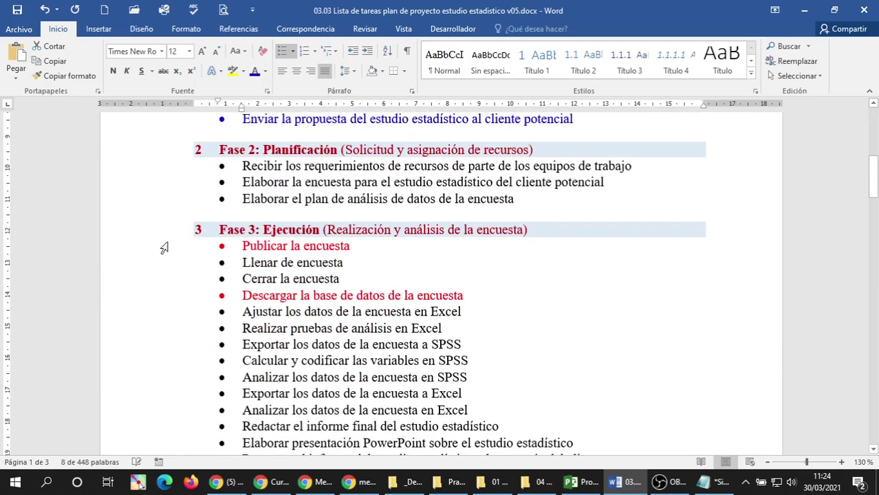
{"action": "left_click", "coordinate": [138, 260]}
{"action": "left_click", "coordinate": [145, 246]}
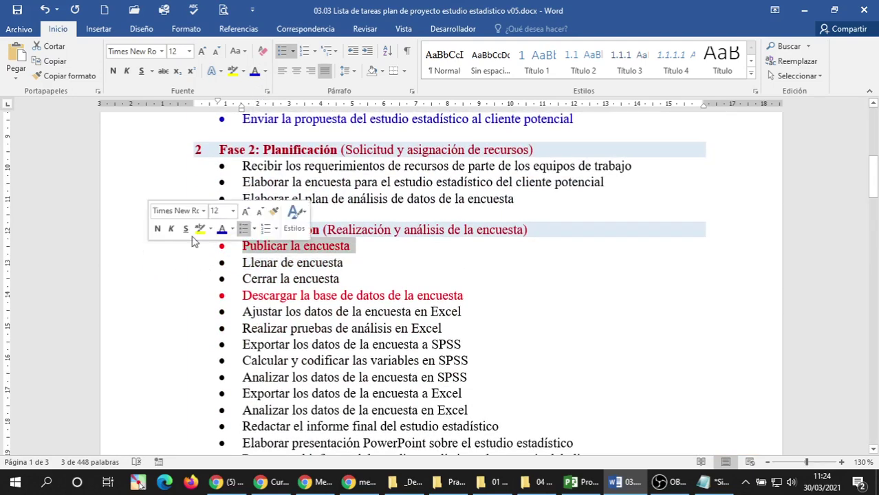
{"action": "left_click", "coordinate": [255, 72]}
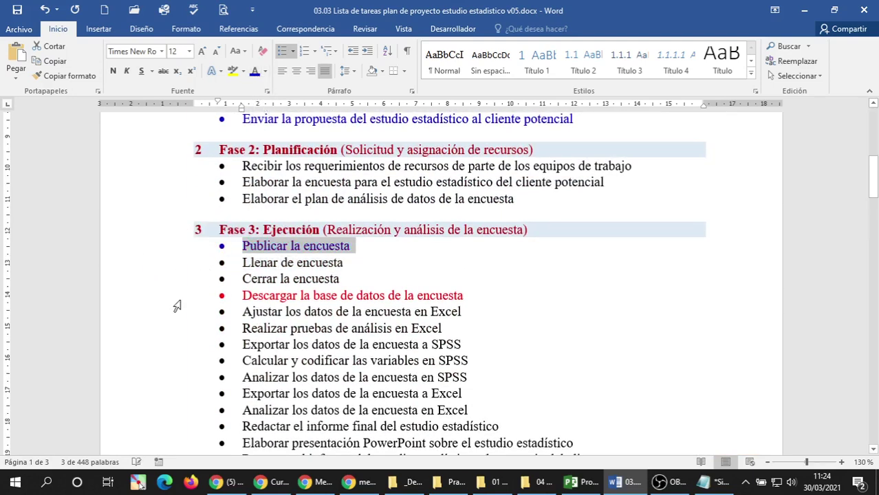
{"action": "left_click", "coordinate": [152, 299]}
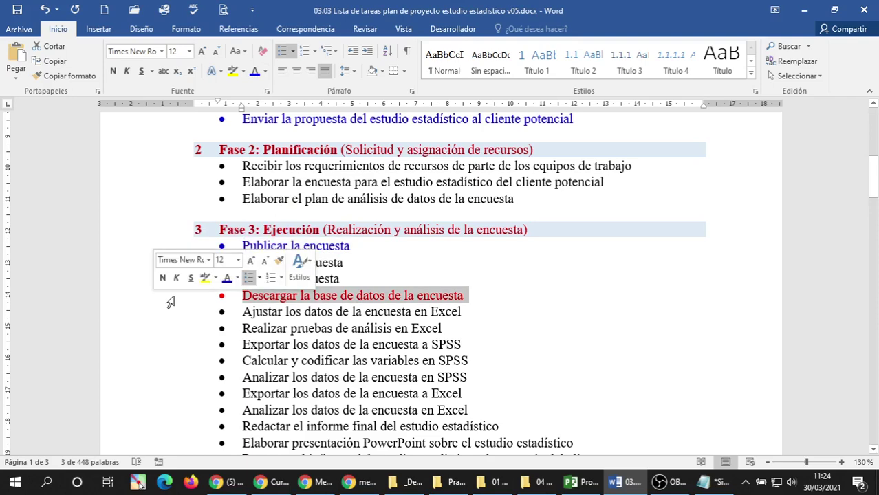
{"action": "left_click", "coordinate": [255, 73]}
{"action": "scroll", "coordinate": [163, 318], "scroll_direction": "up", "scroll_amount": 3}
{"action": "scroll", "coordinate": [163, 318], "scroll_direction": "down", "scroll_amount": 3}
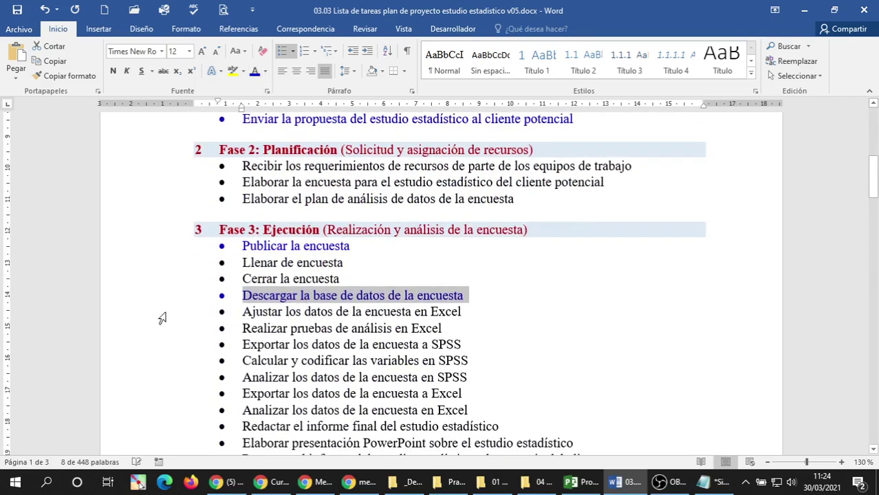
{"action": "scroll", "coordinate": [178, 249], "scroll_direction": "up", "scroll_amount": 4}
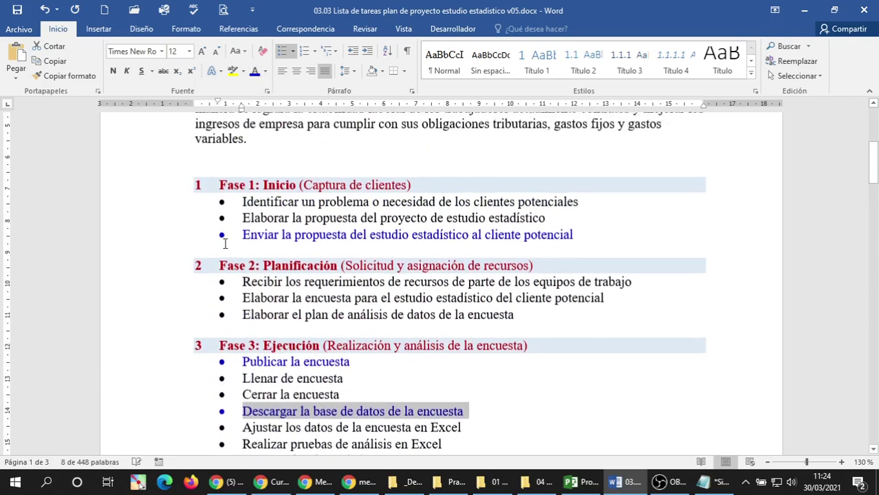
{"action": "left_click", "coordinate": [308, 249]}
{"action": "left_click", "coordinate": [269, 325]}
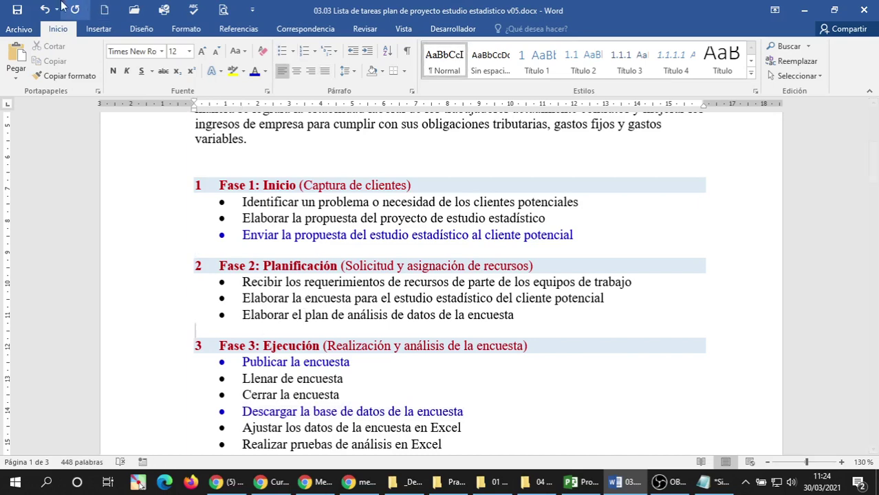
Save the Word task list and review the blue milestone "Enviar la propuesta del estudio estadístico al cliente potencial" and the Fase 3 items.
{"action": "key", "text": "ctrl+s"}
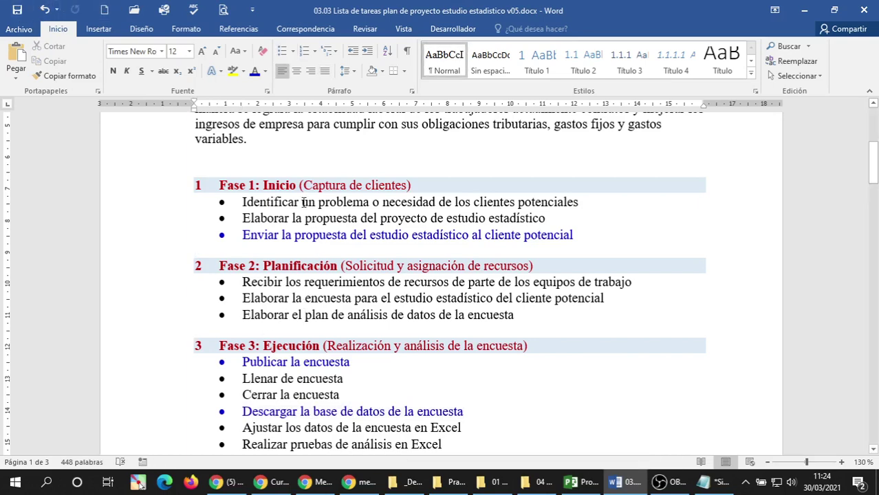
{"action": "scroll", "coordinate": [303, 202], "scroll_direction": "down", "scroll_amount": 3}
{"action": "scroll", "coordinate": [342, 200], "scroll_direction": "up", "scroll_amount": 1}
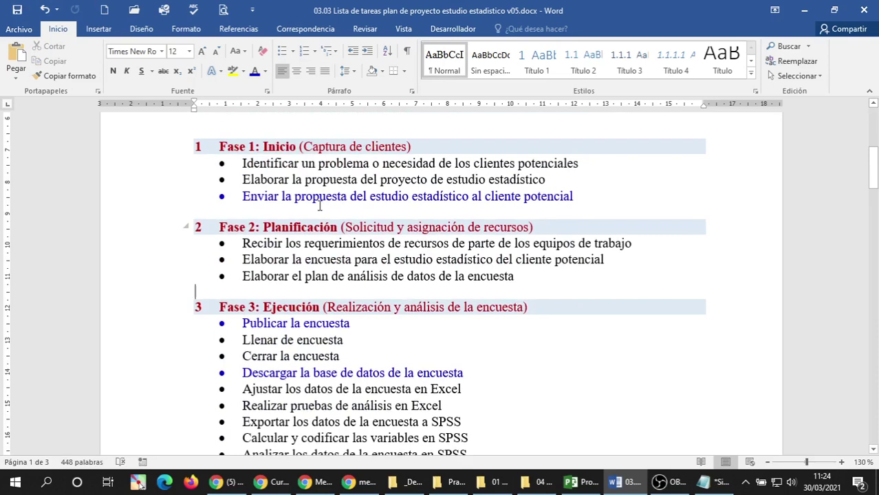
{"action": "left_click", "coordinate": [313, 215]}
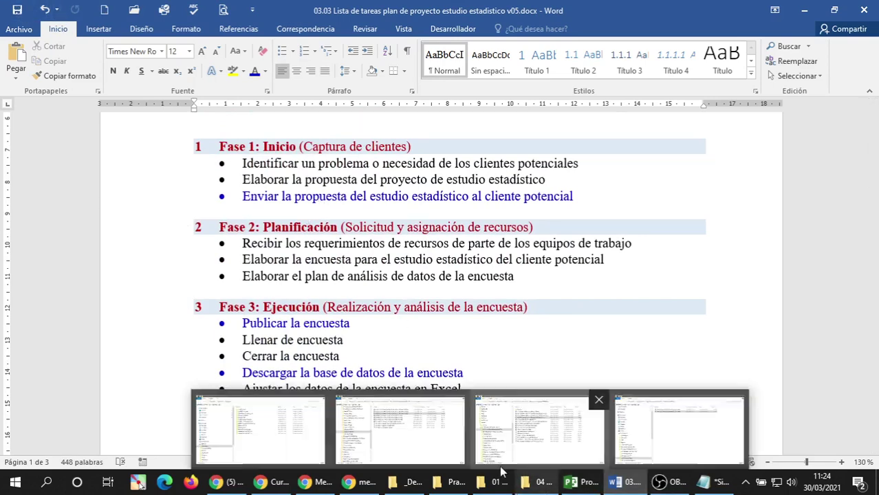
{"action": "left_click", "coordinate": [329, 275]}
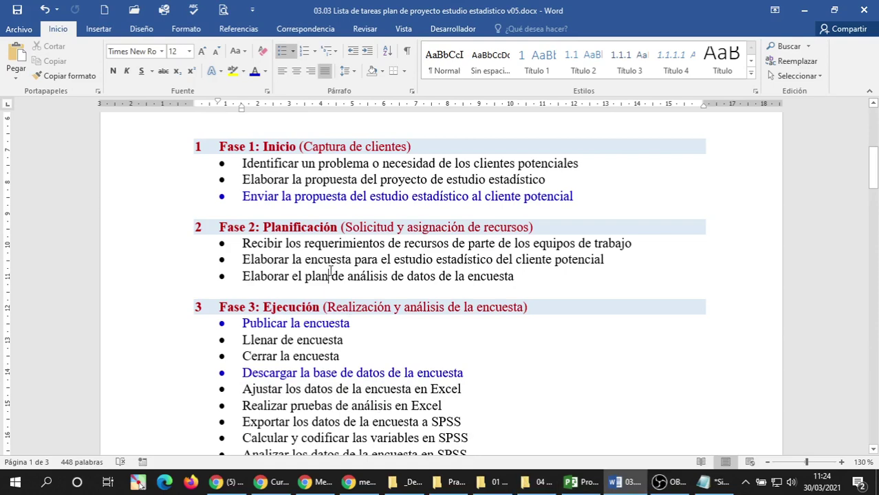
{"action": "triple_click", "coordinate": [312, 197]}
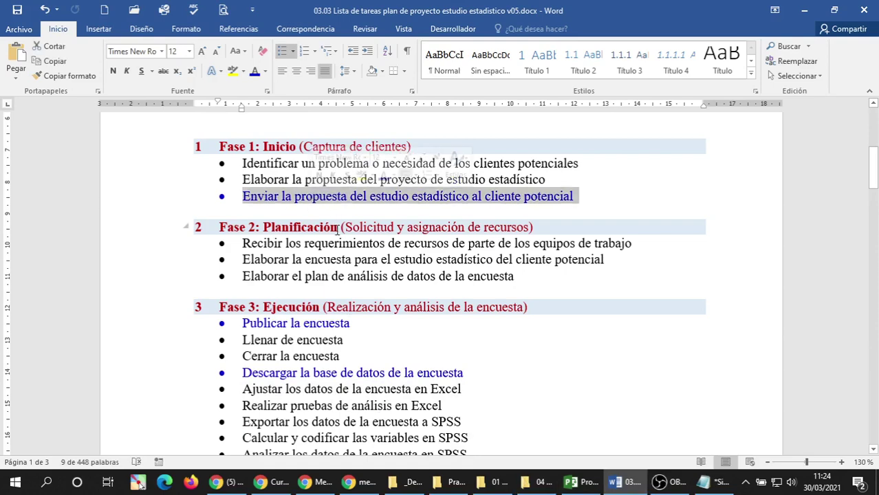
{"action": "scroll", "coordinate": [337, 229], "scroll_direction": "down", "scroll_amount": 3}
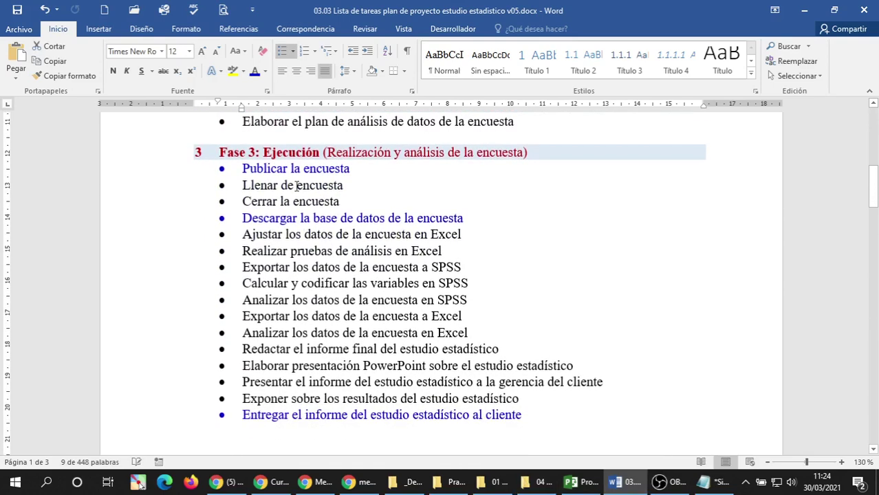
Switch to Project and insert a milestone named "Publicar la encuesta" directly above the "Llenar la encuesta" task in Fase 3.
{"action": "left_click", "coordinate": [540, 483]}
{"action": "left_click", "coordinate": [578, 483]}
{"action": "left_click", "coordinate": [196, 352]}
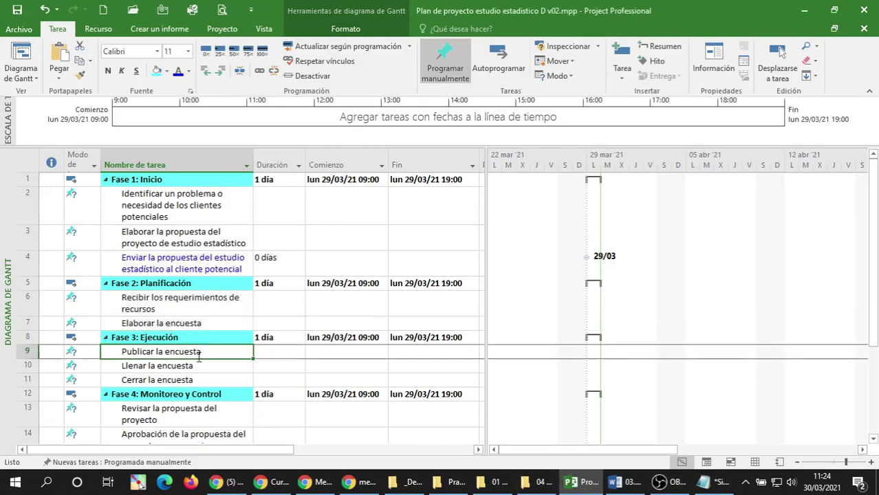
{"action": "scroll", "coordinate": [198, 344], "scroll_direction": "down", "scroll_amount": 1}
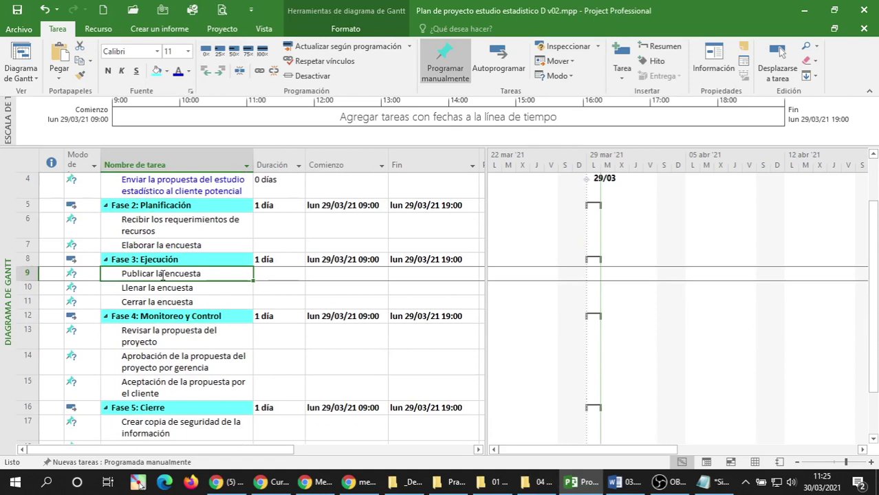
{"action": "right_click", "coordinate": [28, 287]}
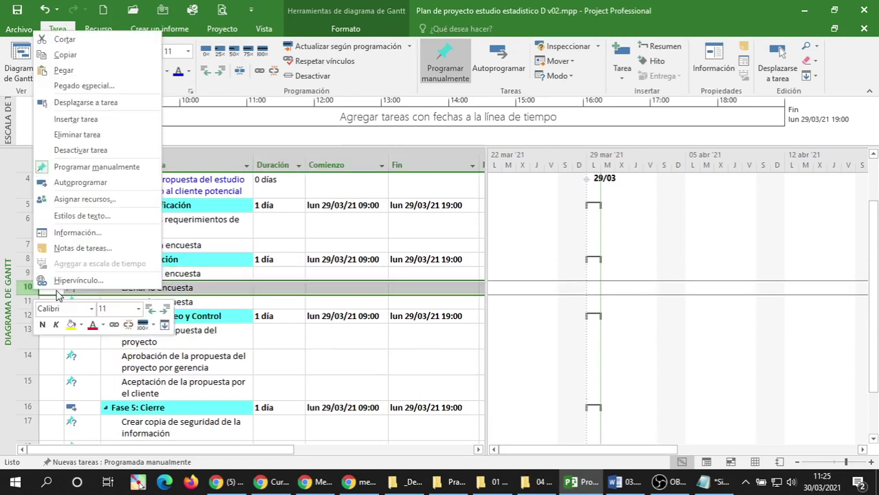
{"action": "left_click", "coordinate": [195, 283]}
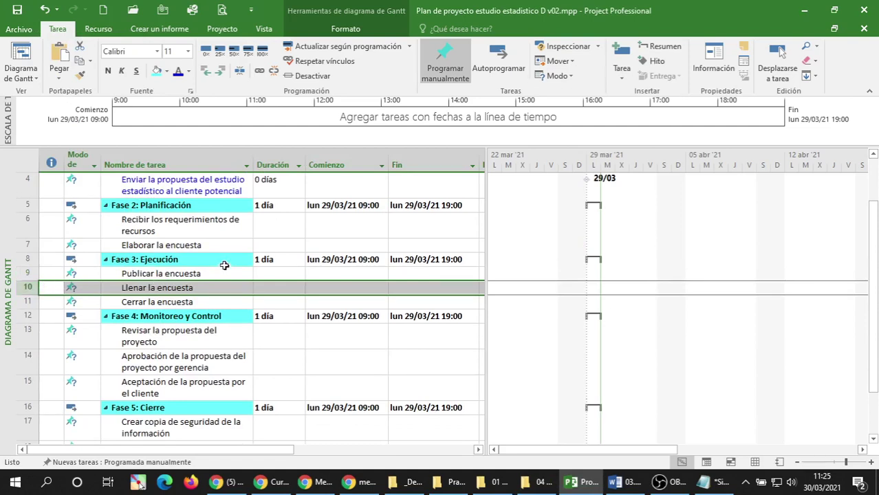
{"action": "left_click", "coordinate": [137, 300]}
{"action": "left_click", "coordinate": [132, 291]}
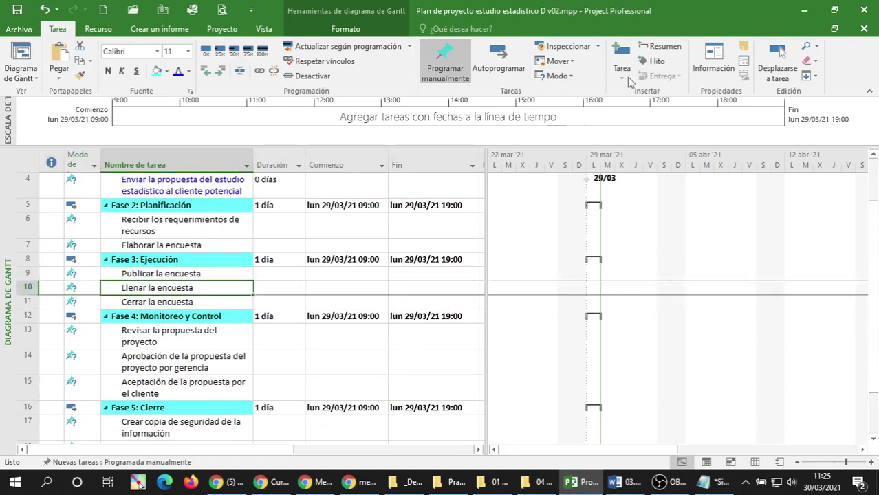
{"action": "left_click", "coordinate": [654, 60]}
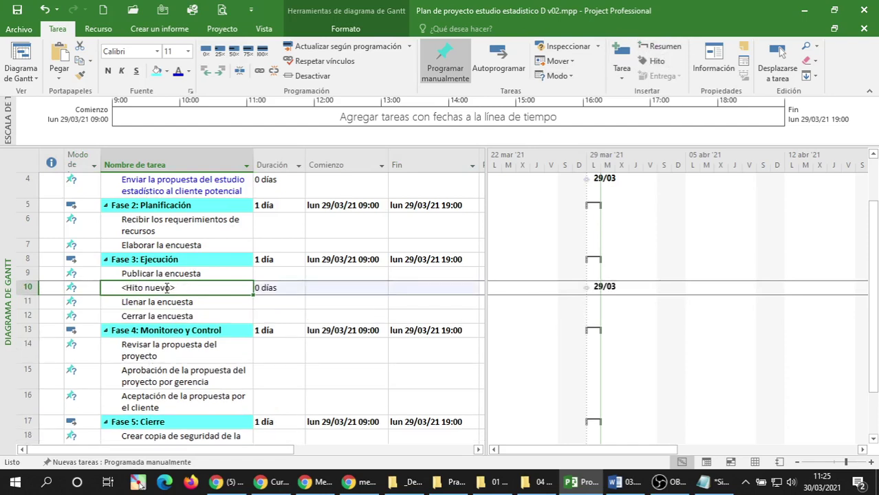
{"action": "type", "text": "P"}
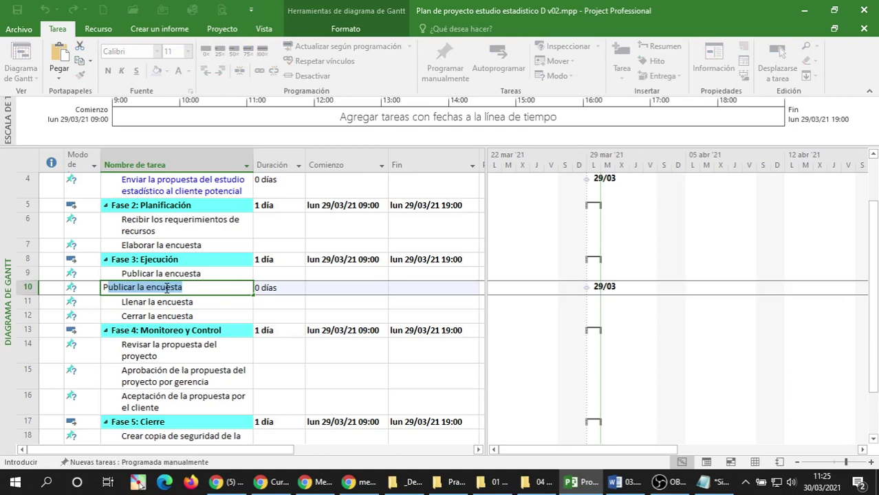
{"action": "key", "text": "Return"}
Delete the original "Publicar la encuesta" task in row 9, keeping the zero-duration milestone below it.
{"action": "left_click", "coordinate": [164, 274]}
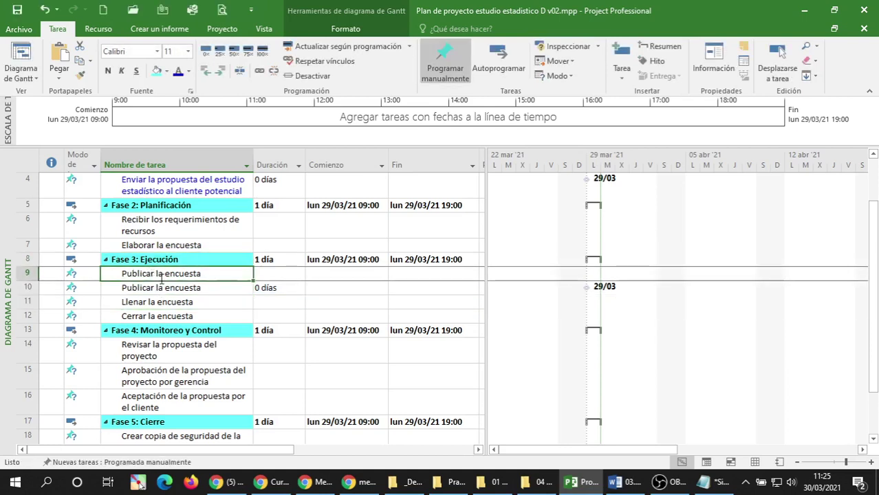
{"action": "right_click", "coordinate": [28, 273]}
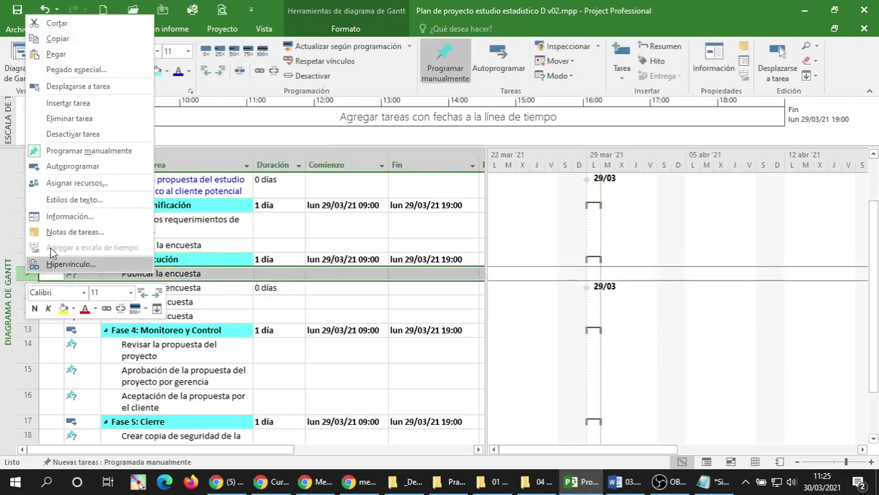
{"action": "left_click", "coordinate": [74, 120]}
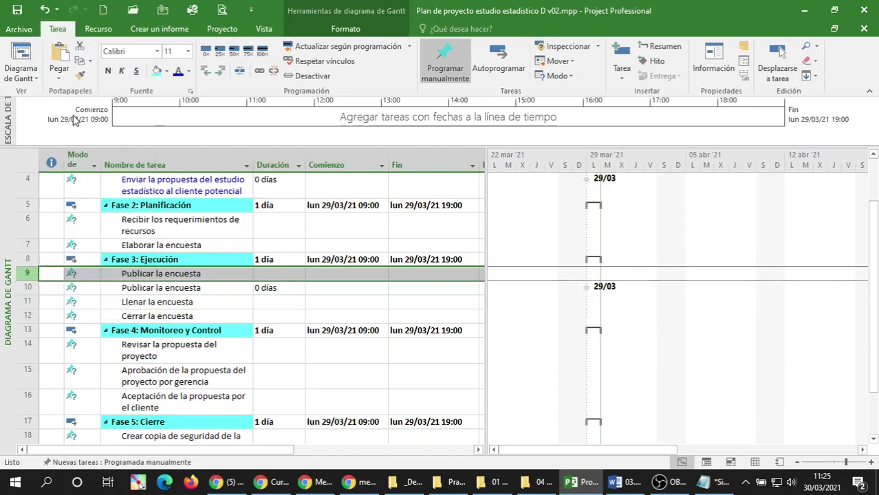
Apply the blue font color to the "Publicar la encuesta" milestone in Fase 3.
{"action": "left_click", "coordinate": [177, 288]}
{"action": "left_click", "coordinate": [191, 275]}
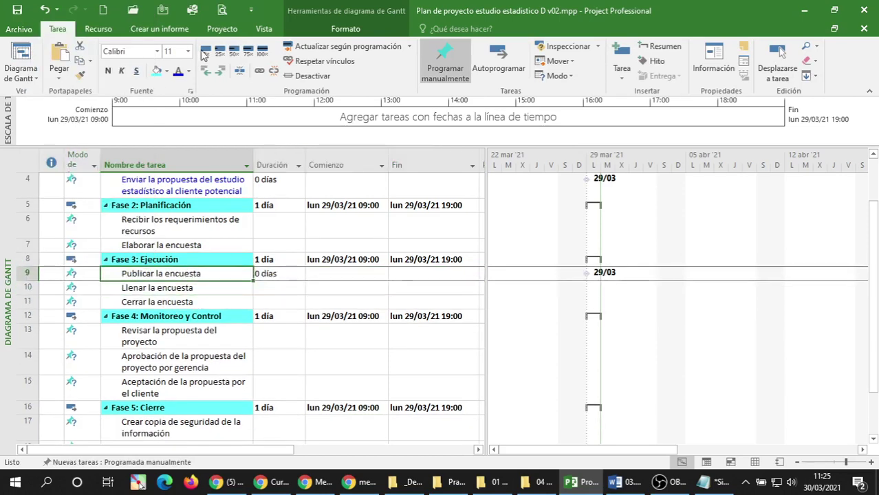
{"action": "left_click", "coordinate": [176, 71]}
{"action": "left_click", "coordinate": [177, 313]}
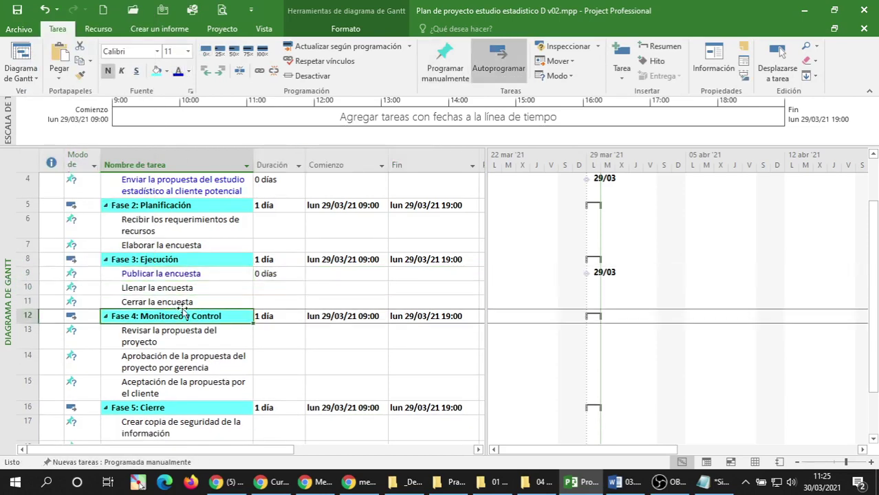
Switch to Word and examine the Fase 3 milestone "Descargar la base de datos de la encuesta" and its place after "Cerrar la encuesta".
{"action": "left_click", "coordinate": [623, 482]}
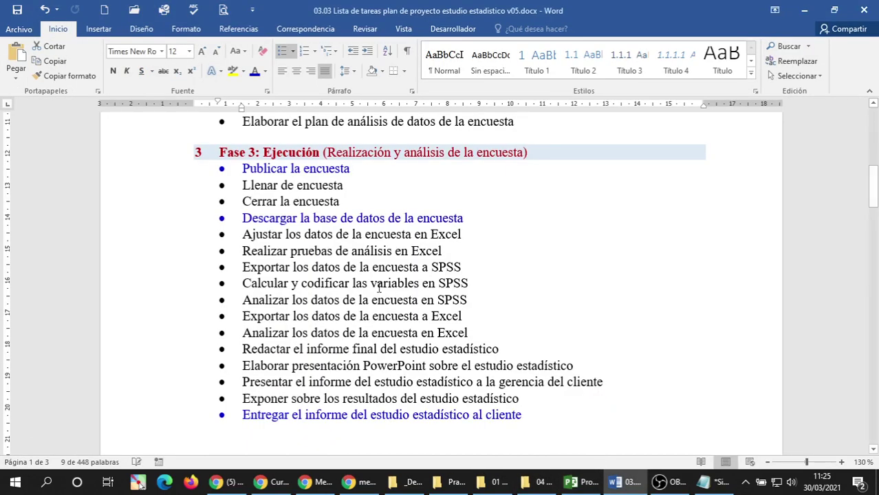
{"action": "triple_click", "coordinate": [267, 218]}
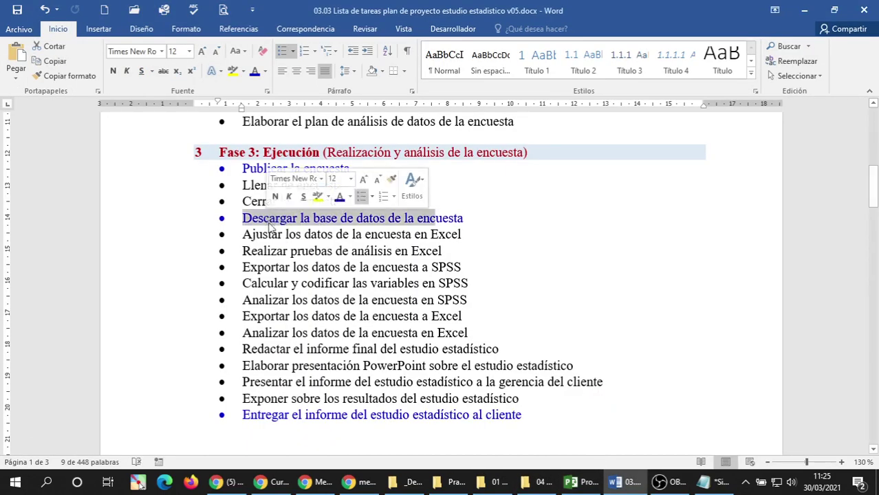
{"action": "left_click", "coordinate": [311, 235]}
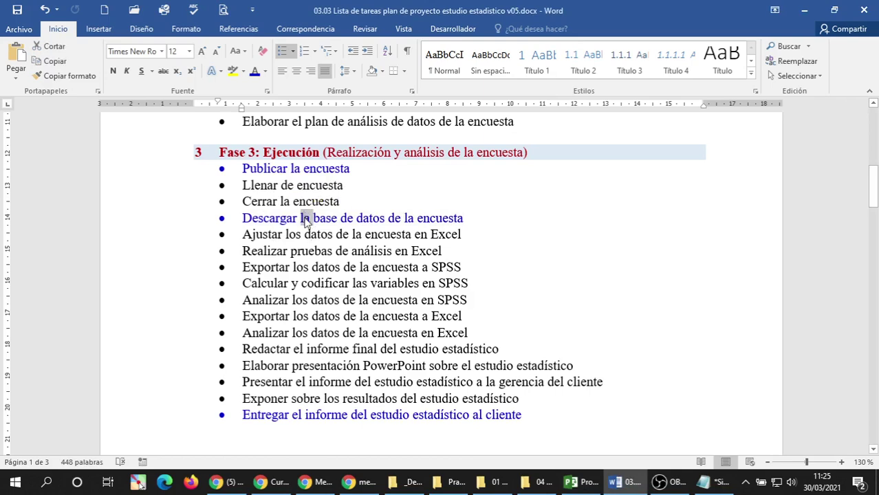
{"action": "triple_click", "coordinate": [304, 218]}
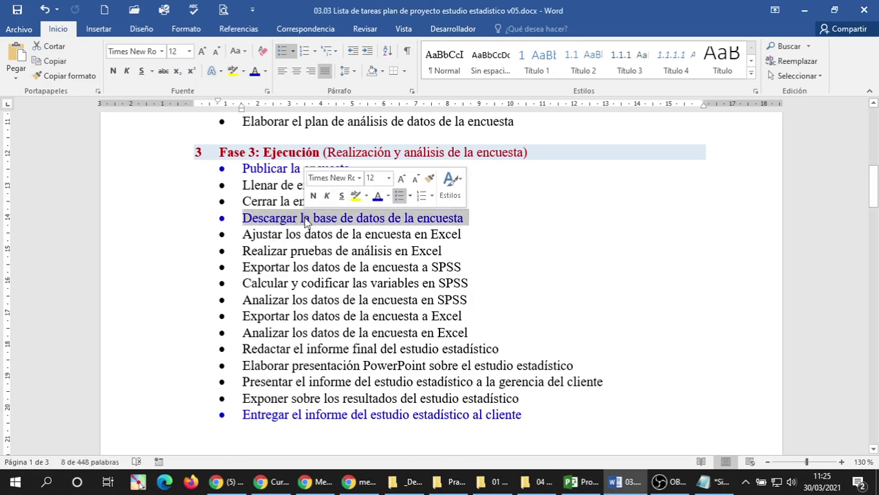
{"action": "left_click", "coordinate": [287, 219]}
{"action": "double_click", "coordinate": [288, 219]}
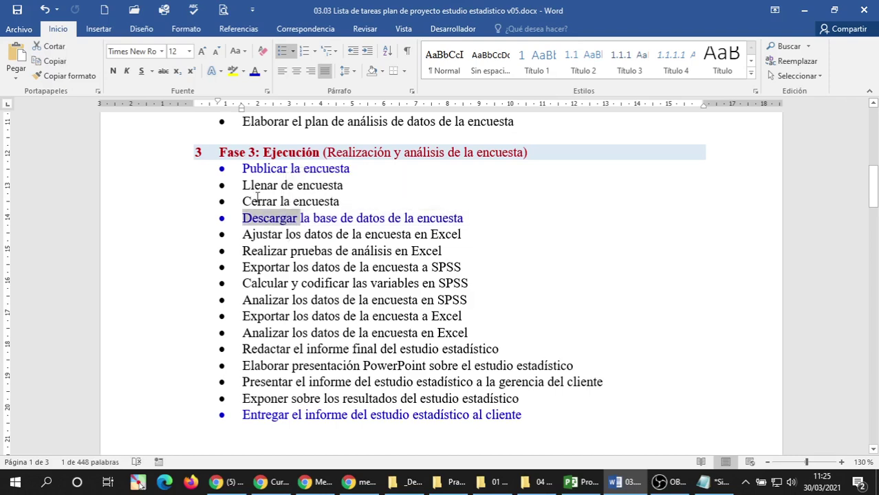
{"action": "left_click", "coordinate": [257, 196]}
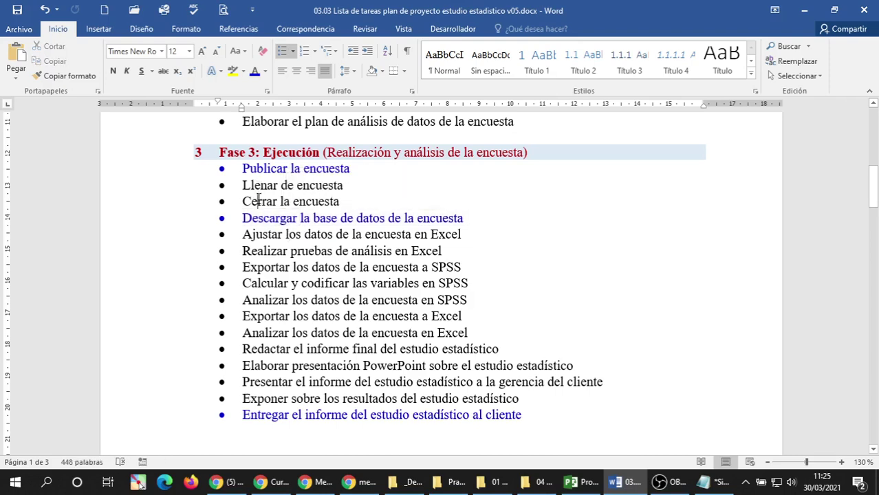
{"action": "triple_click", "coordinate": [251, 222]}
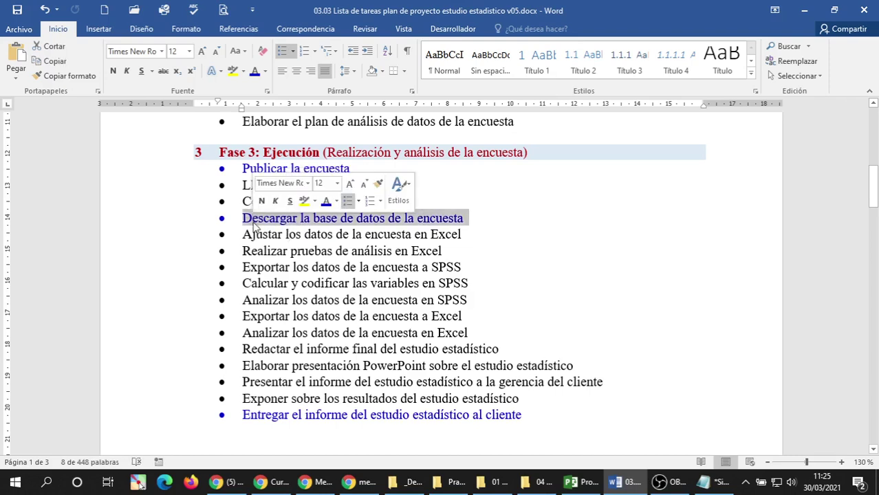
{"action": "left_click", "coordinate": [259, 218]}
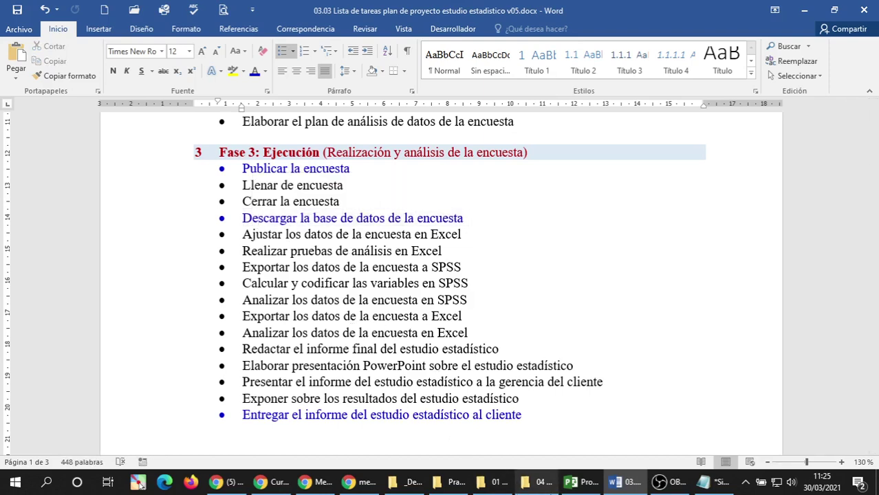
Switch to Project and insert three blank tasks between "Cerrar la encuesta" and the Fase 4 summary task.
{"action": "mouse_move", "coordinate": [586, 485]}
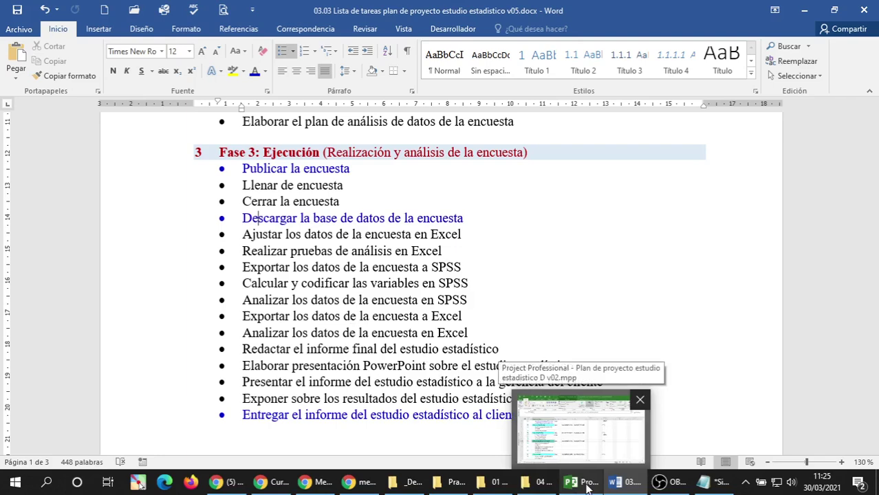
{"action": "left_click", "coordinate": [587, 485]}
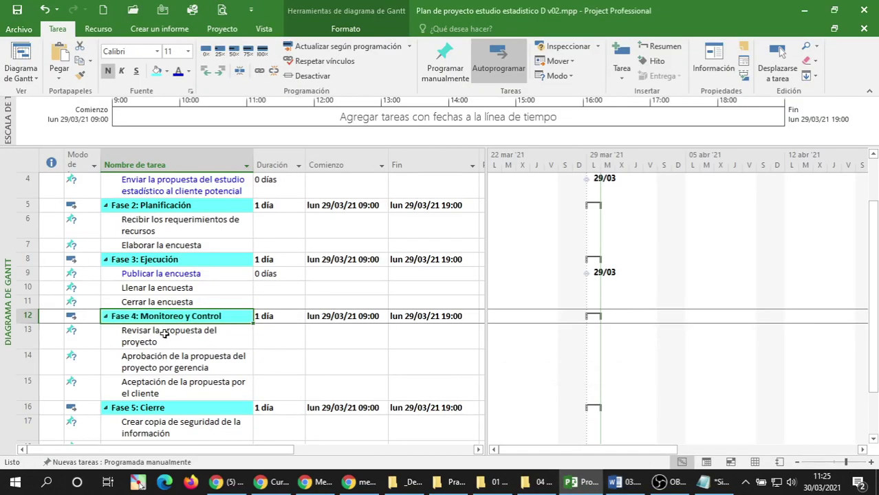
{"action": "left_click", "coordinate": [169, 301]}
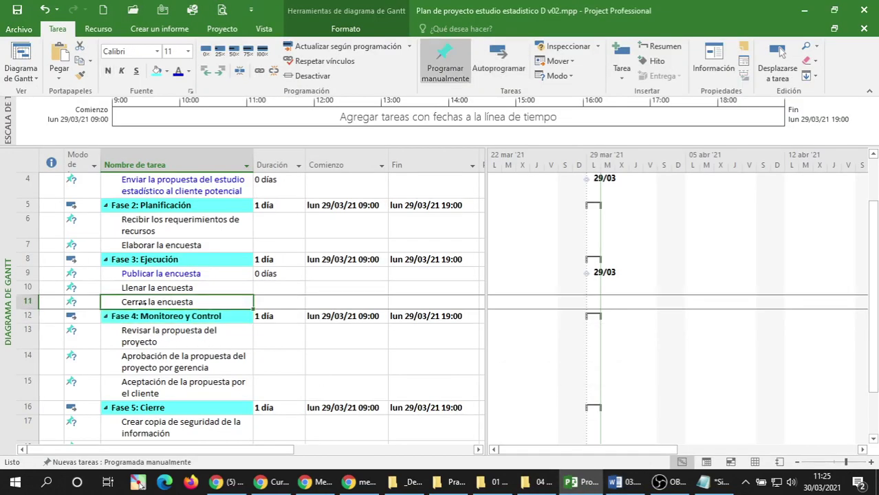
{"action": "left_click", "coordinate": [28, 316]}
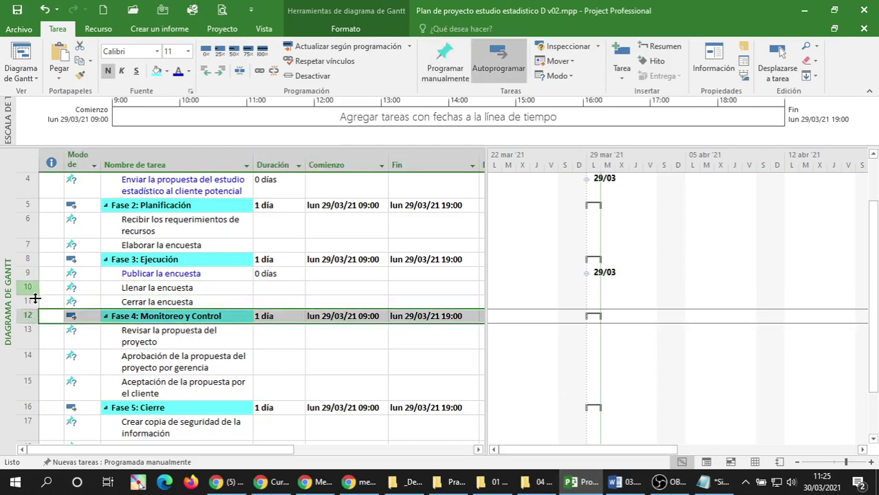
{"action": "right_click", "coordinate": [29, 317]}
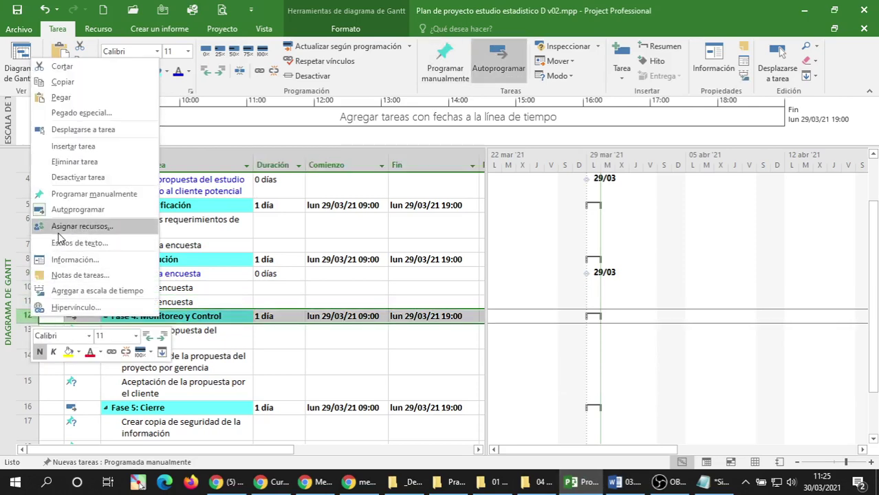
{"action": "left_click", "coordinate": [73, 146]}
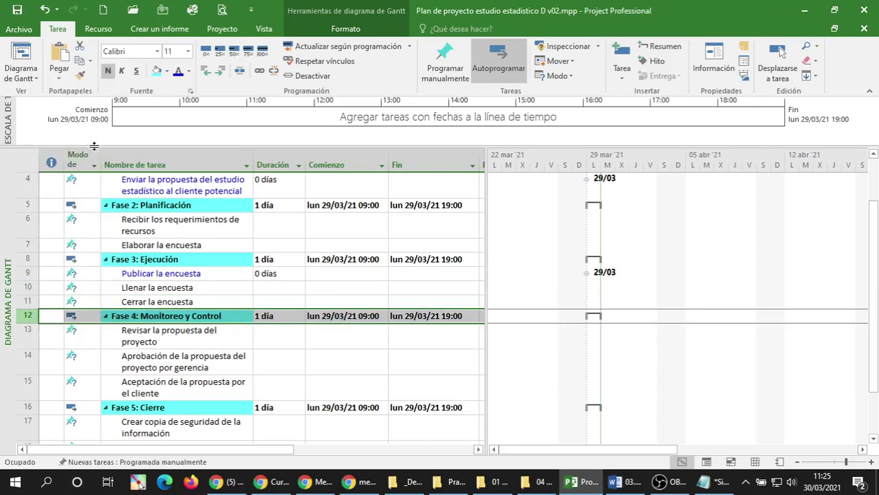
{"action": "right_click", "coordinate": [28, 316]}
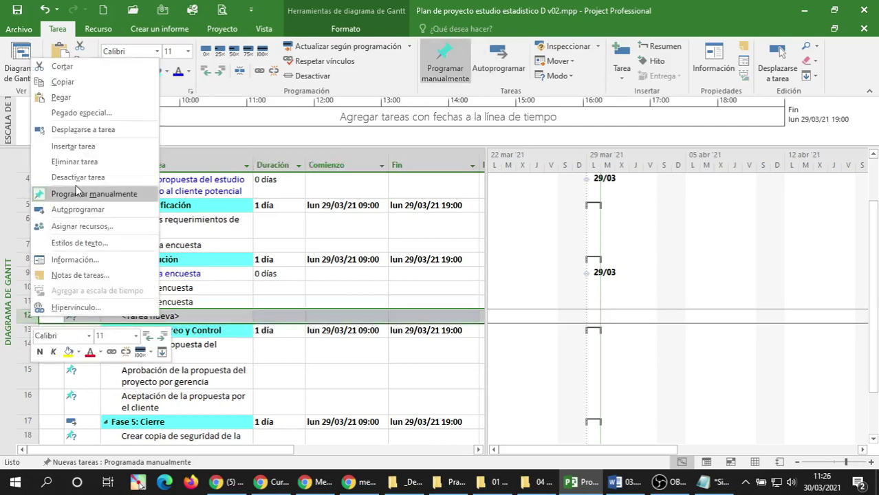
{"action": "left_click", "coordinate": [73, 146]}
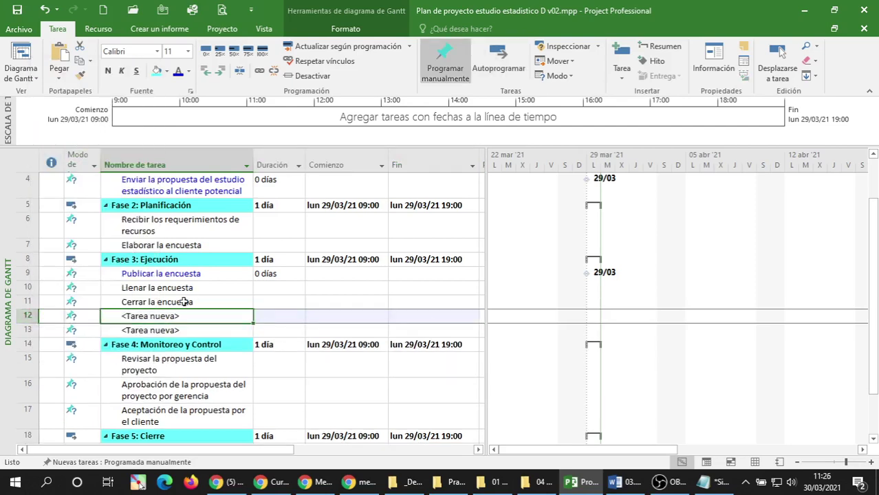
{"action": "right_click", "coordinate": [28, 316]}
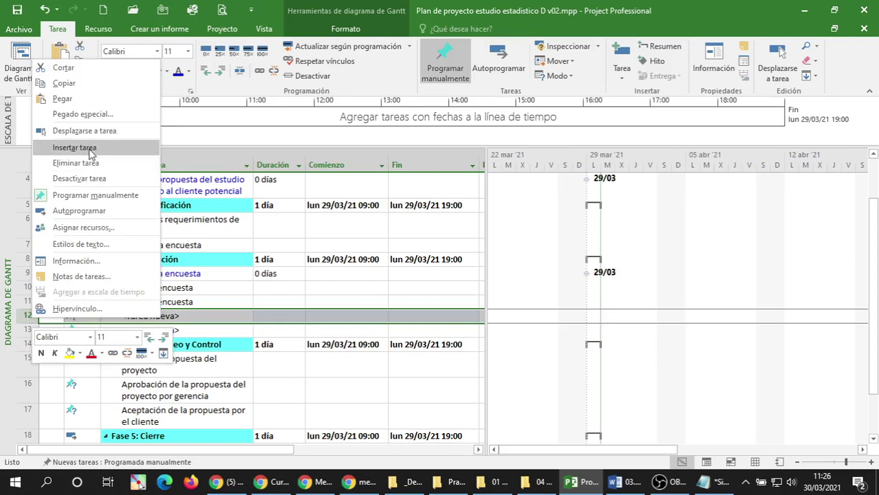
{"action": "left_click", "coordinate": [74, 148]}
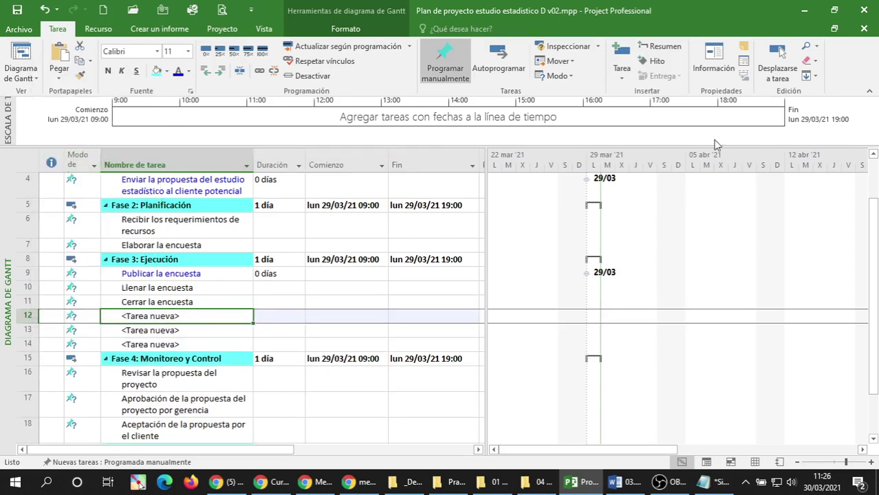
Insert a milestone directly below "Cerrar la encuesta" and name it "Descargar la base de datos de la encuesta", as worded in the Word list.
{"action": "left_click", "coordinate": [657, 62]}
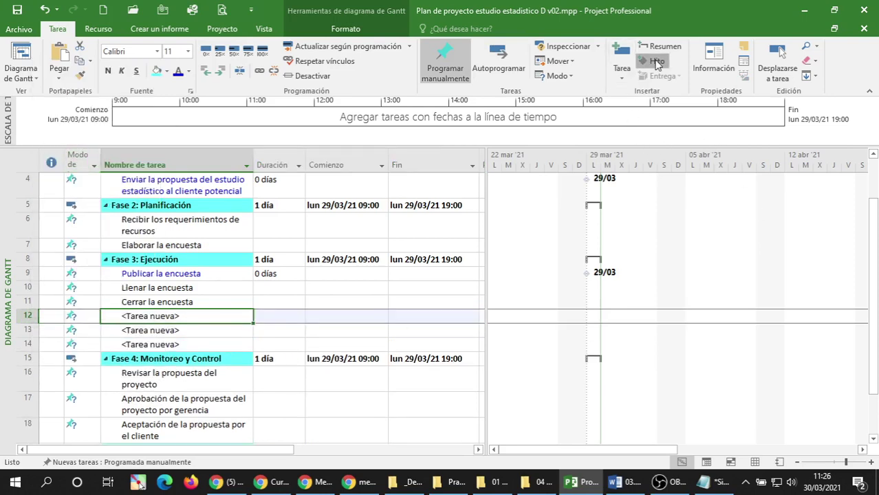
{"action": "left_click", "coordinate": [622, 482]}
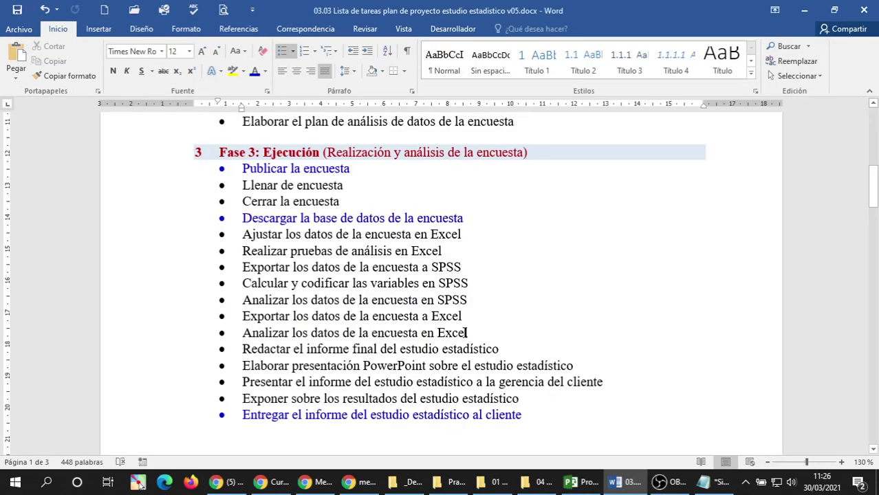
{"action": "left_click", "coordinate": [581, 482]}
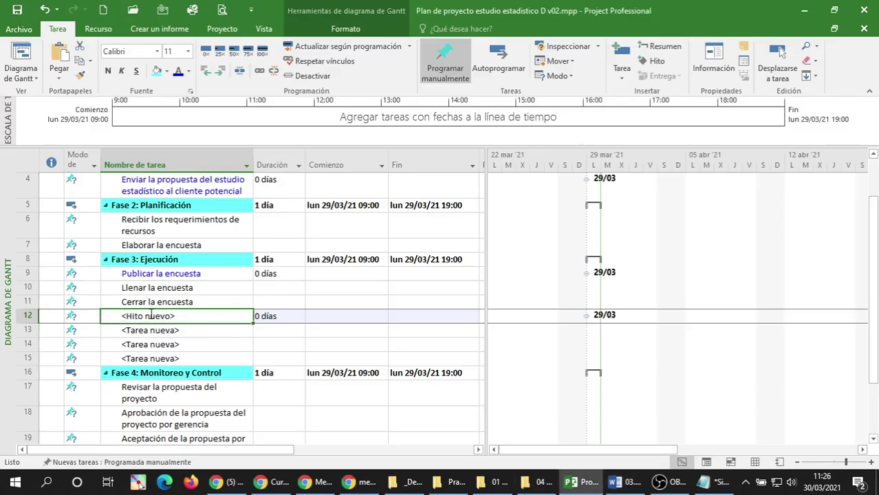
{"action": "type", "text": "Descargar la base de datos"}
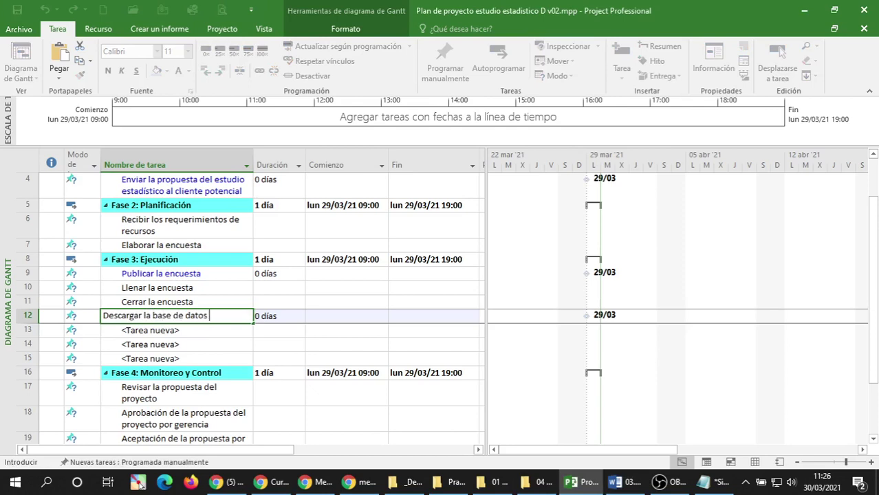
{"action": "type", "text": "ue"}
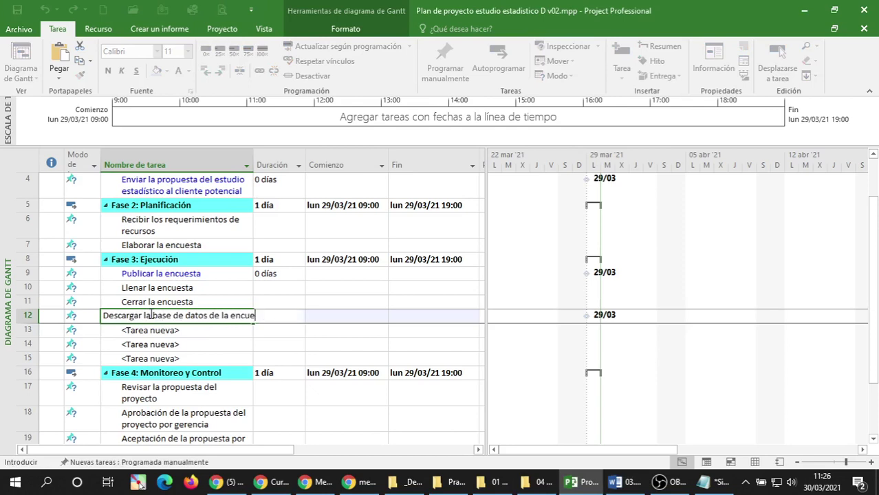
{"action": "type", "text": "sta"}
{"action": "key", "text": "Return"}
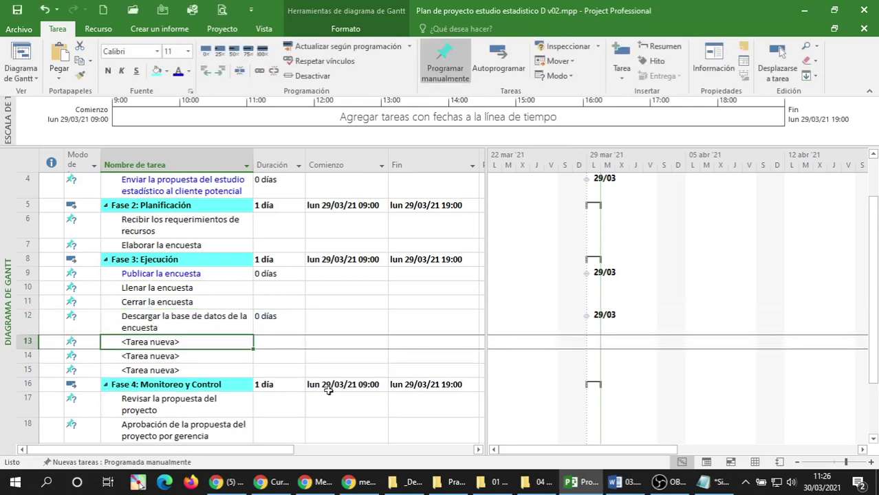
Switch to Word and examine the Fase 3 tasks that follow the "Descargar la base de datos de la encuesta" milestone.
{"action": "left_click", "coordinate": [615, 484]}
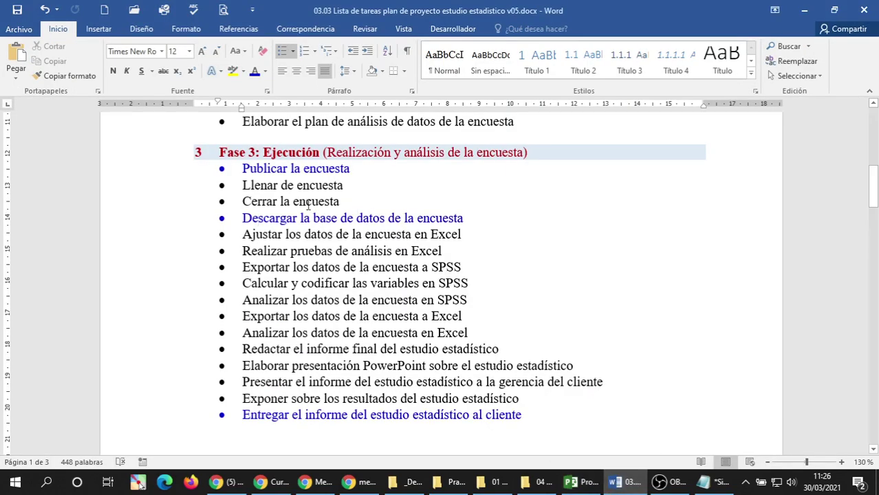
{"action": "left_click_drag", "start_coordinate": [246, 235], "coordinate": [450, 238]}
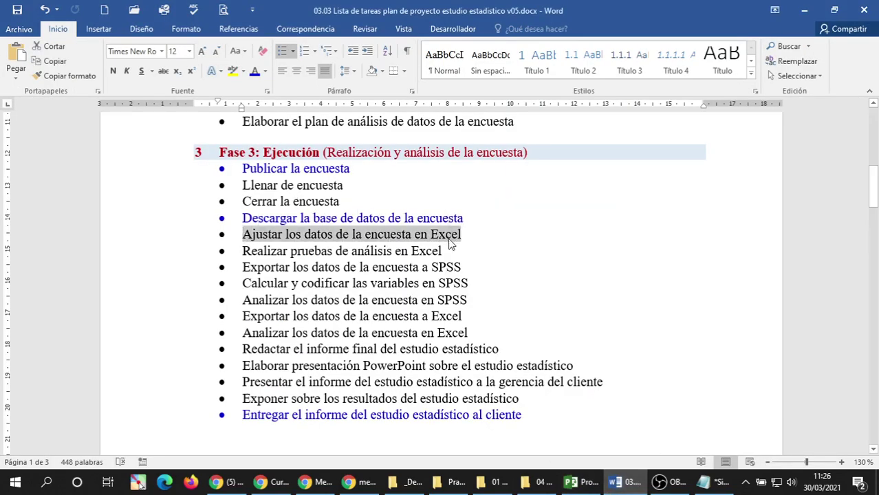
{"action": "left_click", "coordinate": [242, 381]}
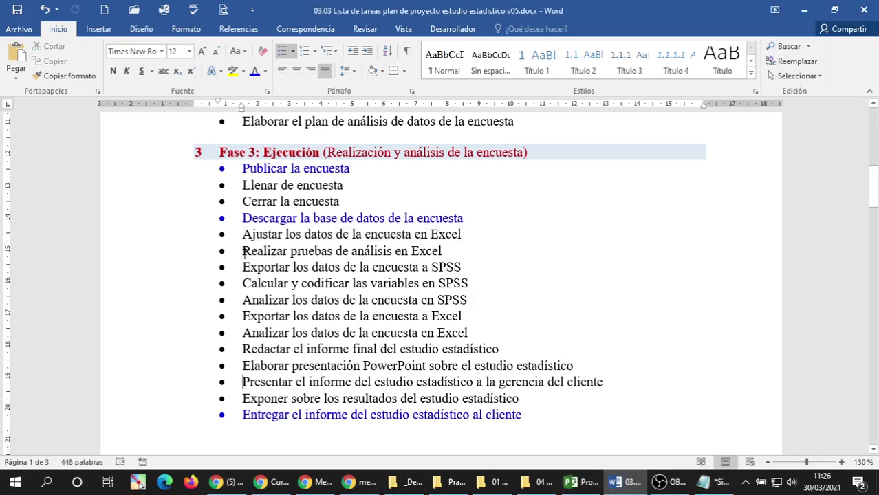
{"action": "left_click_drag", "start_coordinate": [244, 252], "coordinate": [537, 391]}
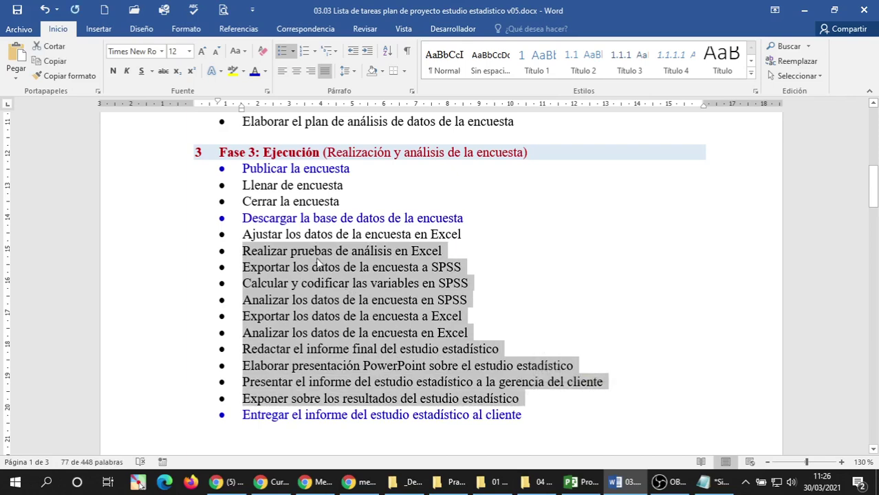
{"action": "left_click", "coordinate": [294, 218]}
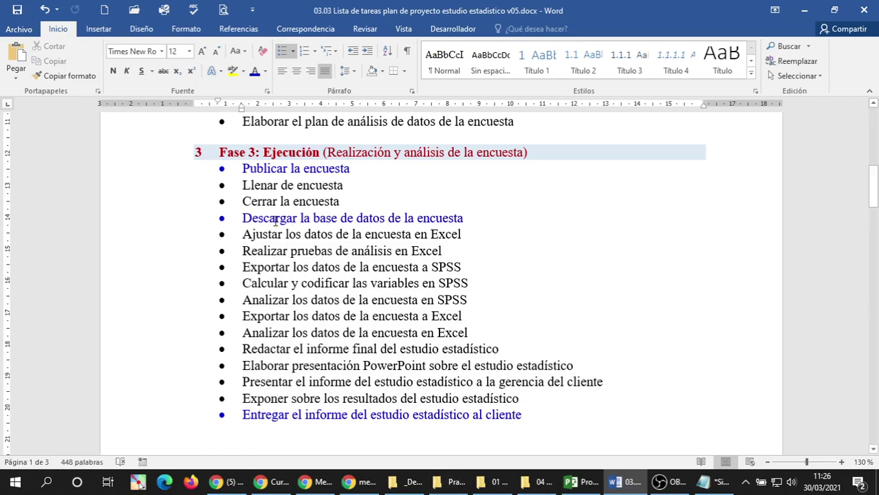
{"action": "triple_click", "coordinate": [275, 219]}
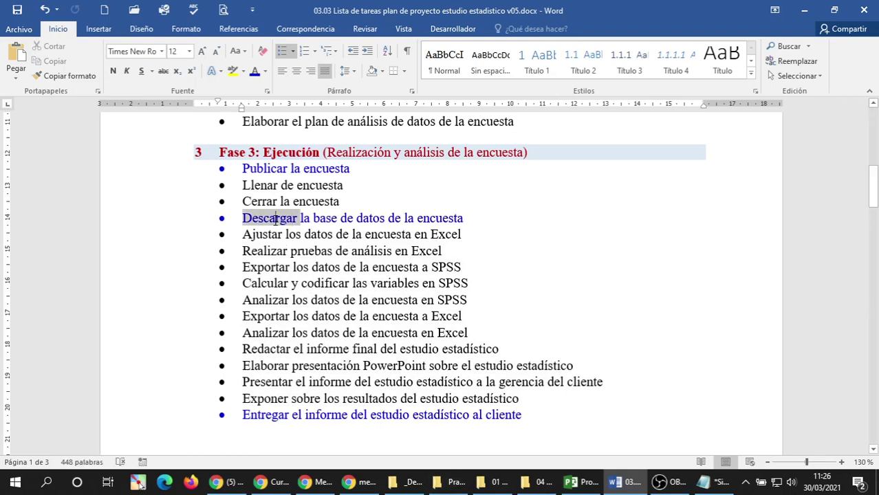
{"action": "left_click", "coordinate": [268, 268]}
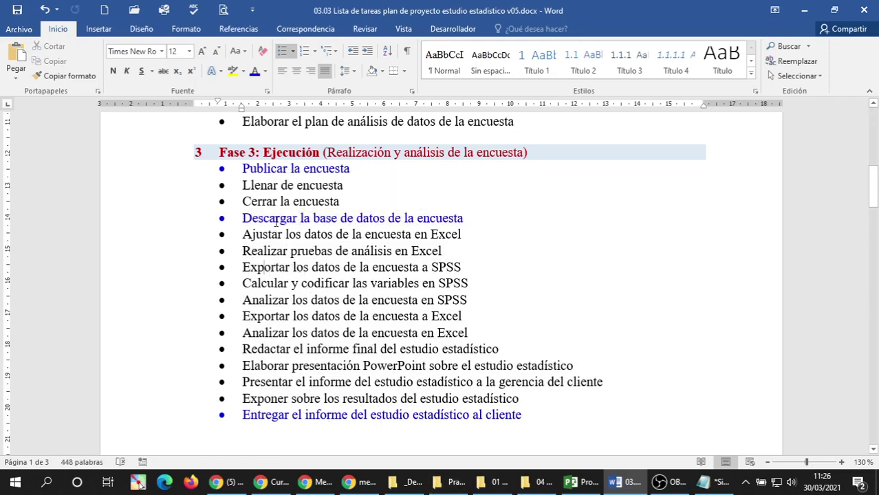
{"action": "triple_click", "coordinate": [275, 219]}
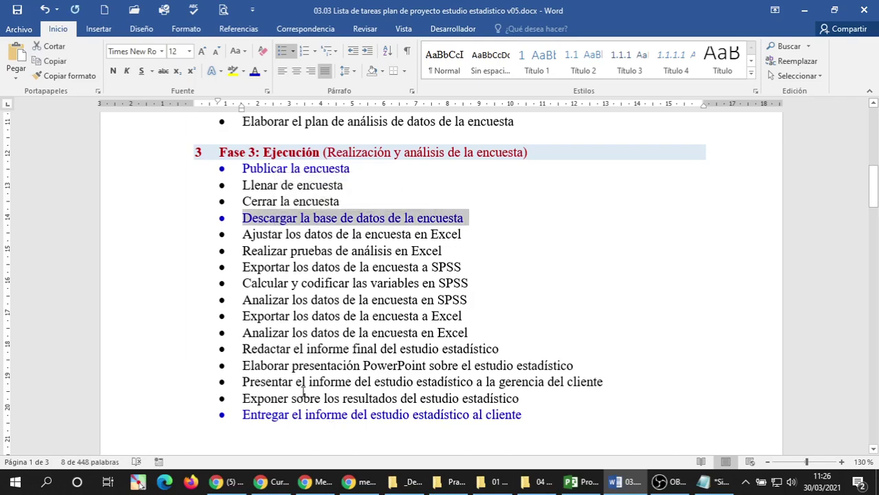
{"action": "mouse_move", "coordinate": [317, 482]}
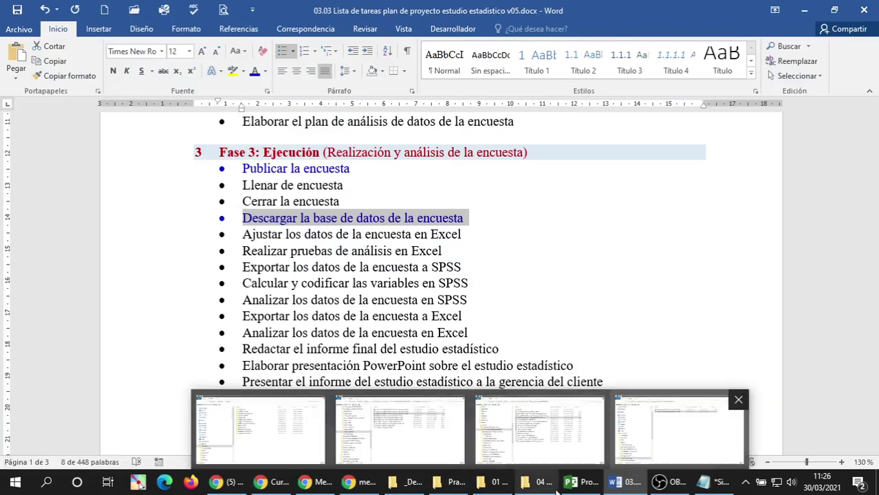
Switch to Project and select the first blank task below the "Descargar la base de datos de la encuesta" milestone.
{"action": "left_click", "coordinate": [570, 486]}
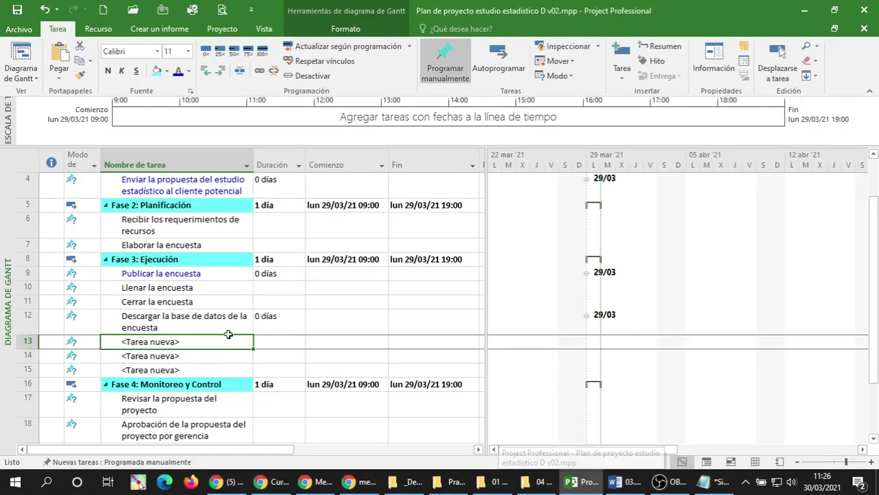
{"action": "left_click", "coordinate": [147, 324]}
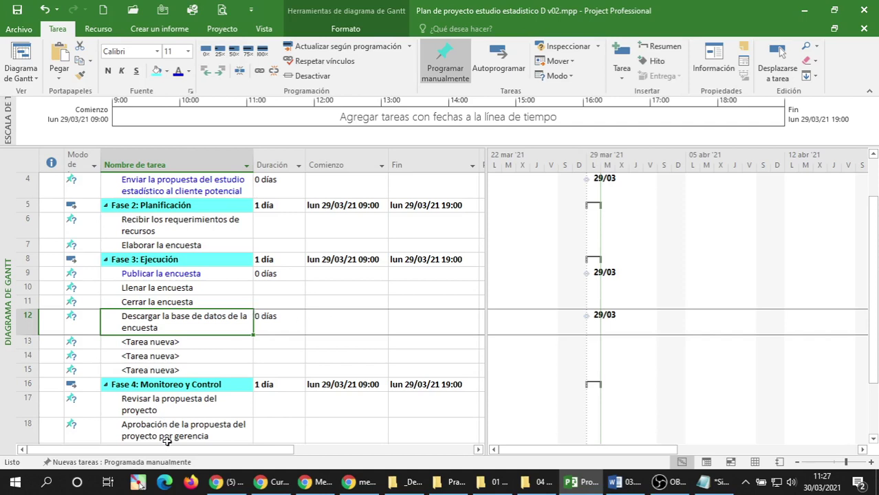
{"action": "left_click", "coordinate": [161, 347]}
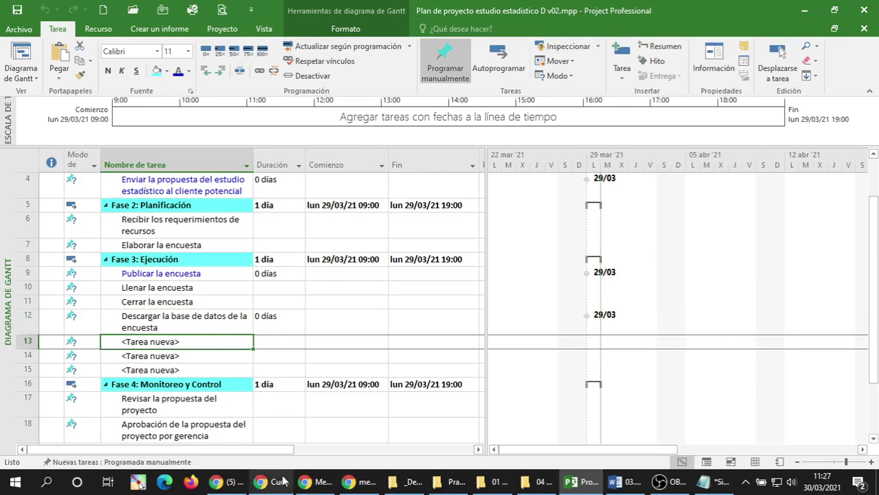
Switch to the Google Meet call to check the participants, and return to Project.
{"action": "left_click", "coordinate": [317, 481]}
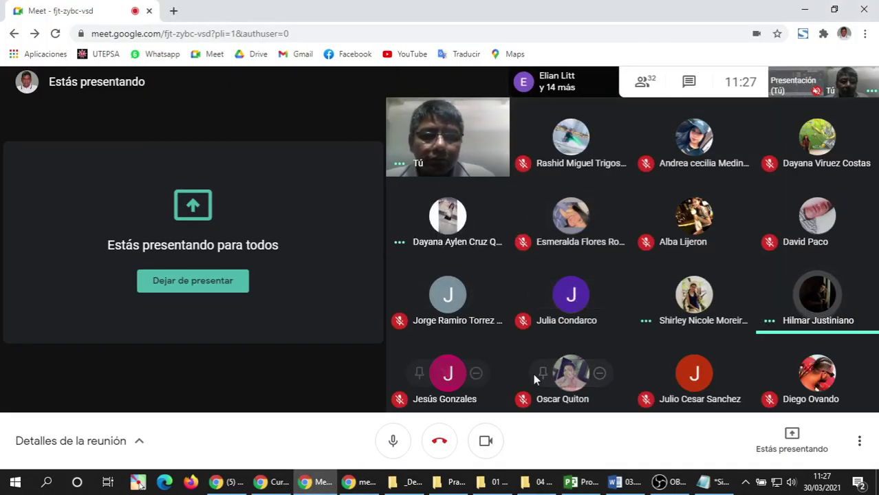
{"action": "mouse_move", "coordinate": [659, 483]}
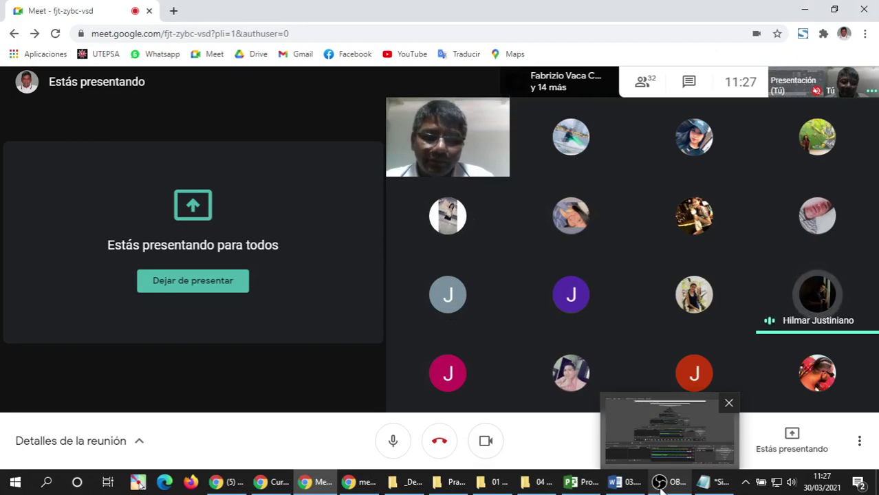
{"action": "mouse_move", "coordinate": [540, 490]}
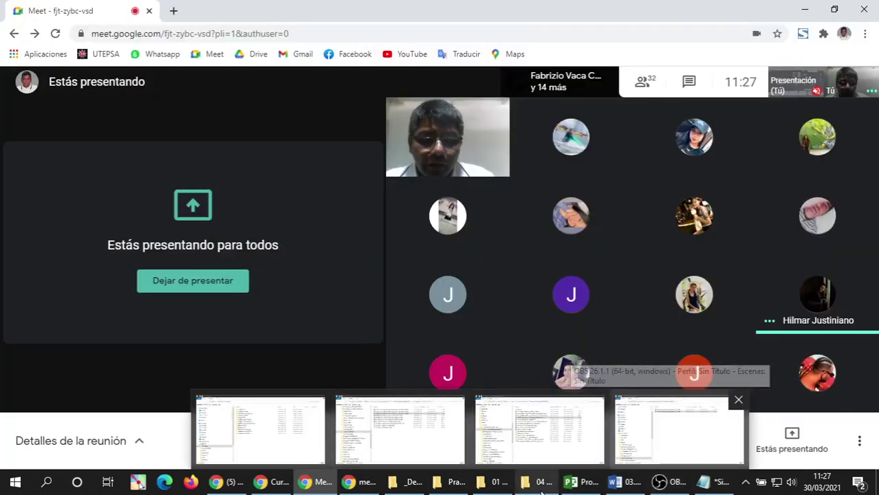
{"action": "left_click", "coordinate": [577, 481]}
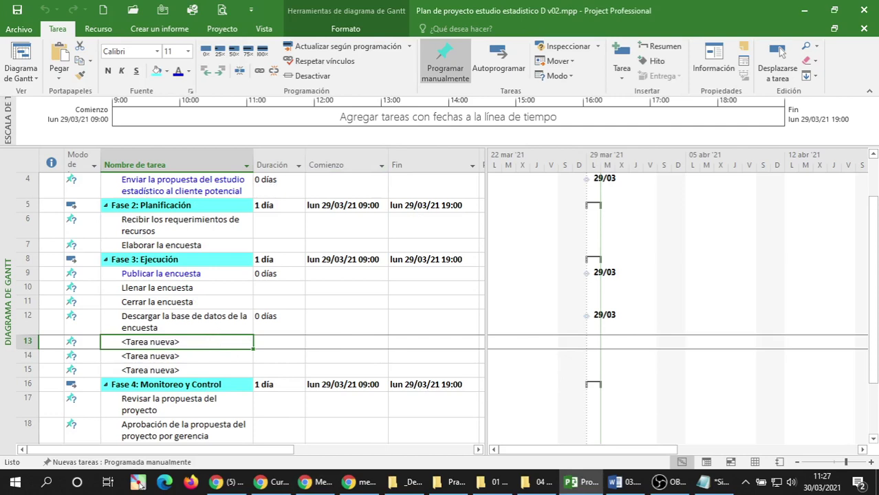
{"action": "left_click", "coordinate": [220, 288]}
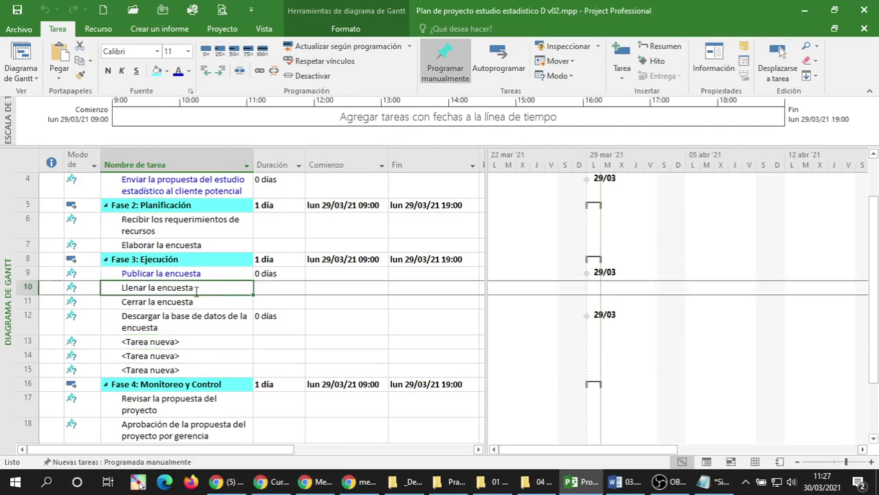
{"action": "left_click", "coordinate": [187, 273]}
{"action": "left_click", "coordinate": [187, 287]}
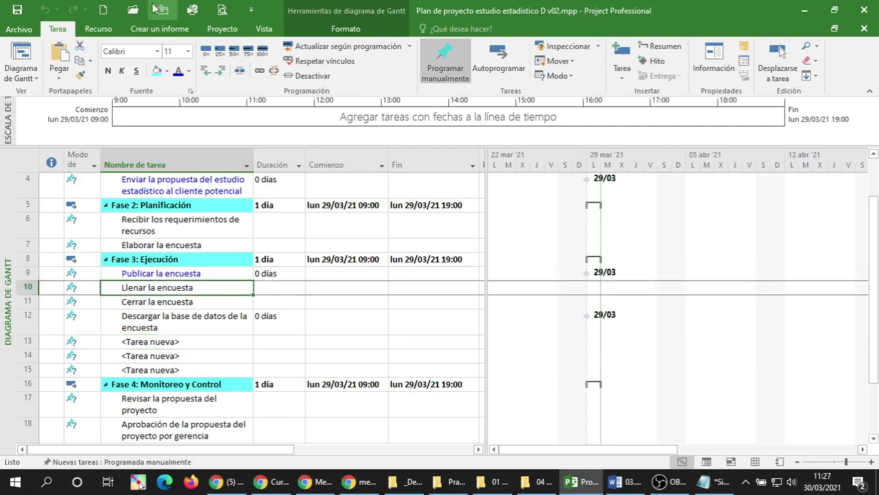
{"action": "left_click", "coordinate": [220, 29]}
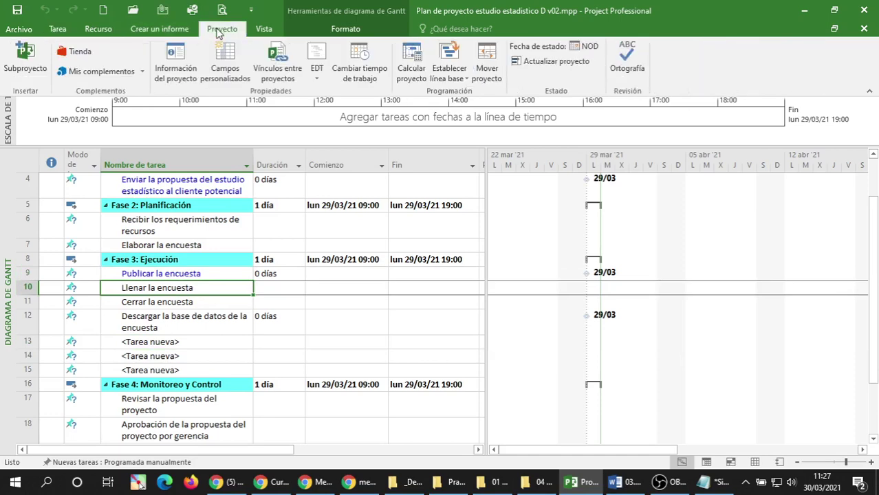
Open the project information and set the project's start date to lun 01/03/21 08:00.
{"action": "left_click", "coordinate": [175, 62]}
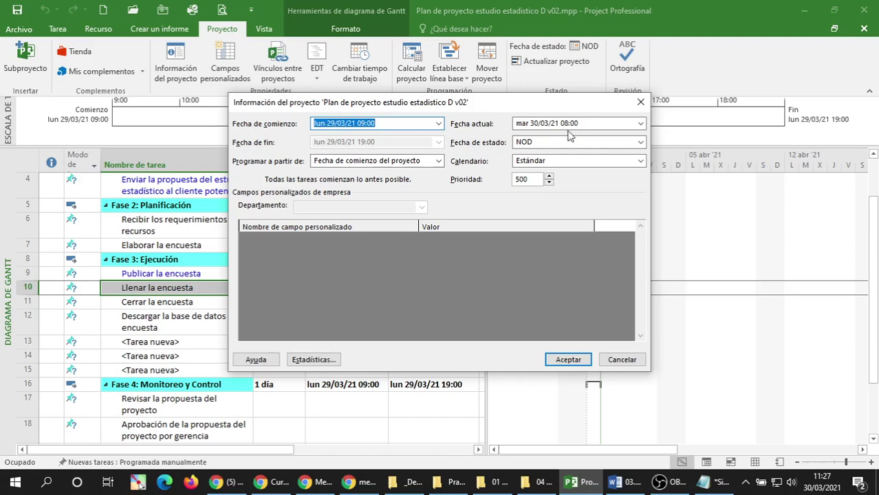
{"action": "left_click", "coordinate": [820, 486]}
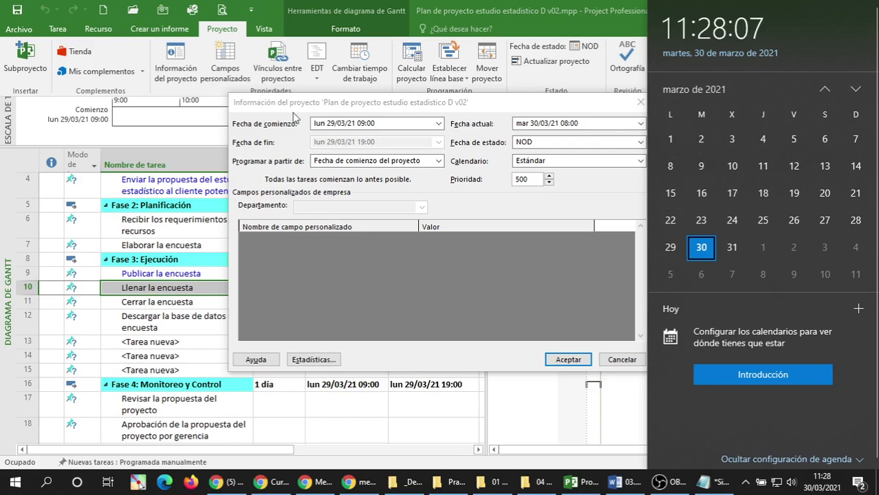
{"action": "left_click", "coordinate": [438, 125]}
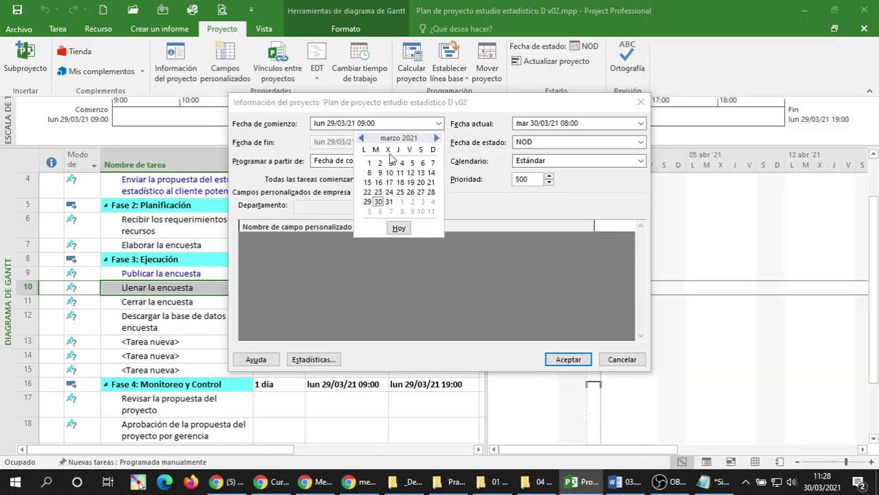
{"action": "left_click", "coordinate": [367, 165]}
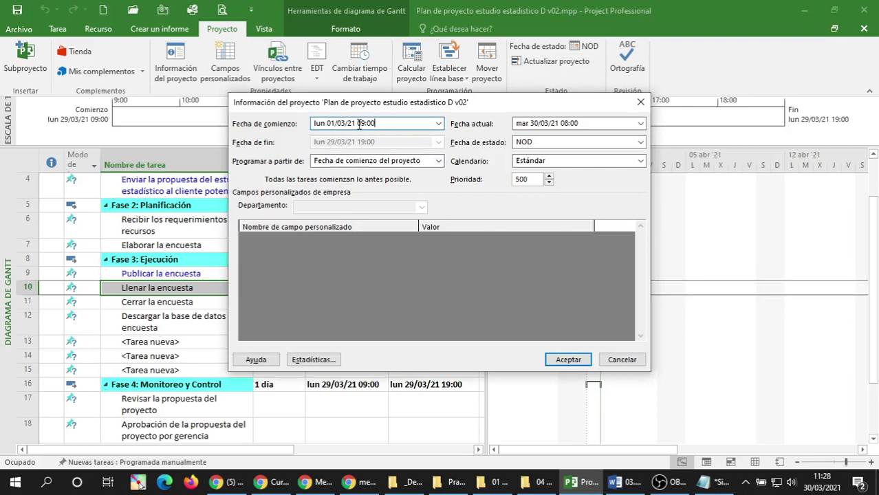
{"action": "left_click_drag", "start_coordinate": [377, 124], "coordinate": [361, 124]}
{"action": "type", "text": "08:00"}
{"action": "left_click", "coordinate": [408, 123]}
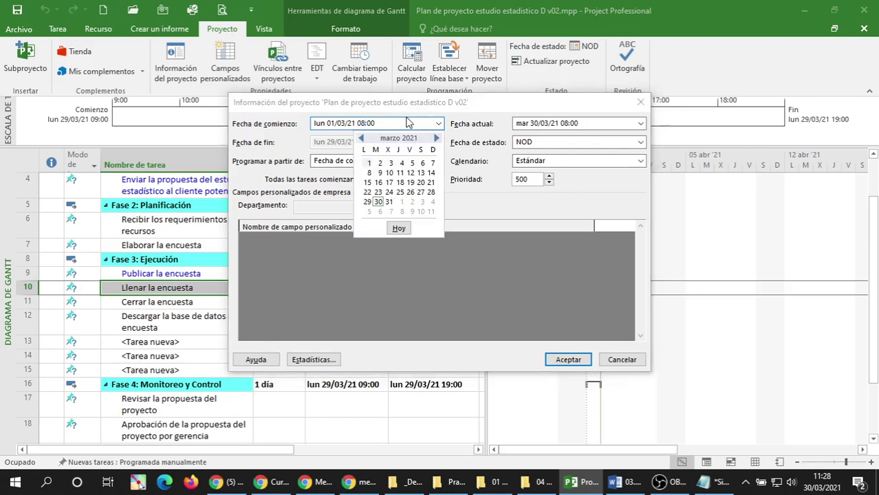
Consult April 2021 in the system calendar and set the project's current date to 16/04/21 18:00.
{"action": "left_click", "coordinate": [561, 121]}
{"action": "left_click", "coordinate": [548, 122]}
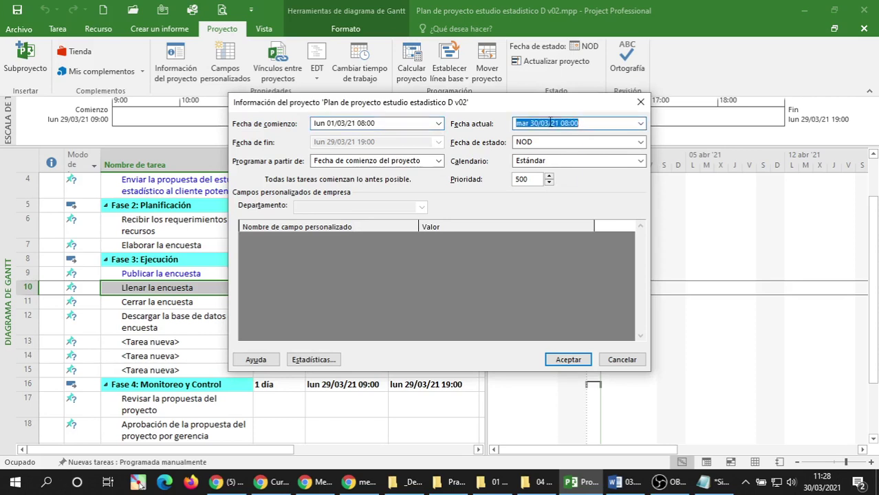
{"action": "left_click", "coordinate": [825, 481]}
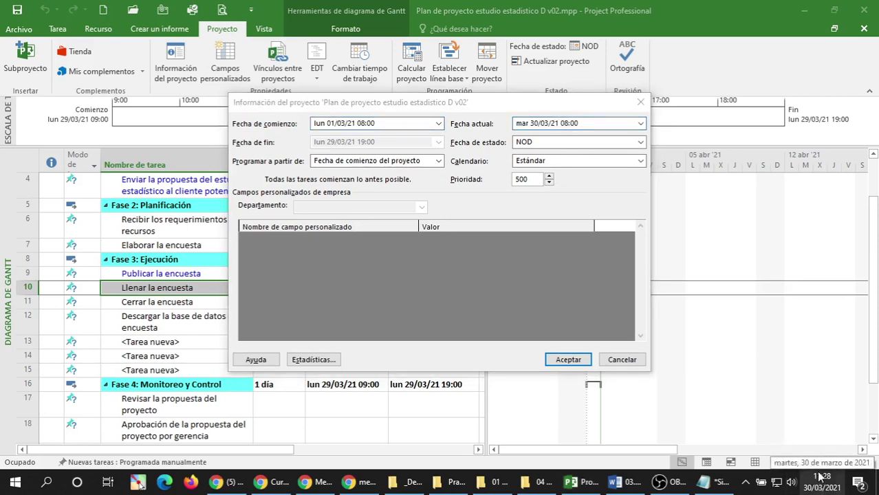
{"action": "scroll", "coordinate": [713, 199], "scroll_direction": "down", "scroll_amount": 1}
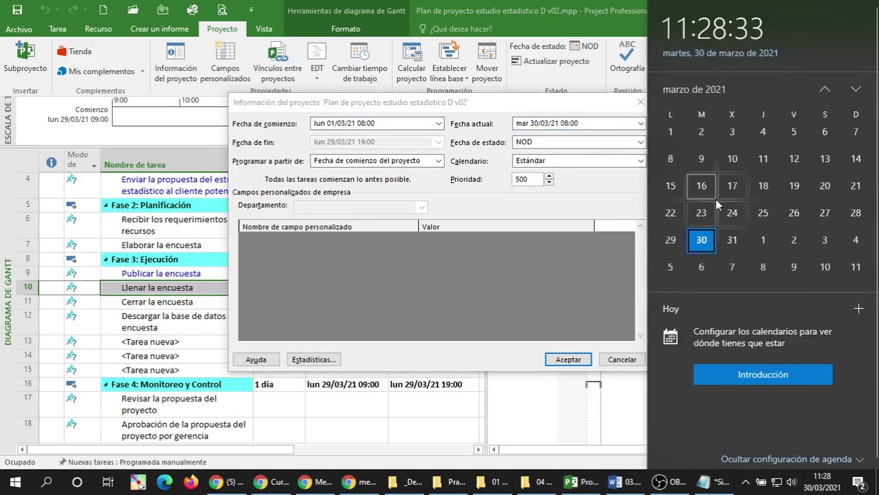
{"action": "scroll", "coordinate": [714, 198], "scroll_direction": "down", "scroll_amount": 1}
{"action": "scroll", "coordinate": [714, 193], "scroll_direction": "up", "scroll_amount": 1}
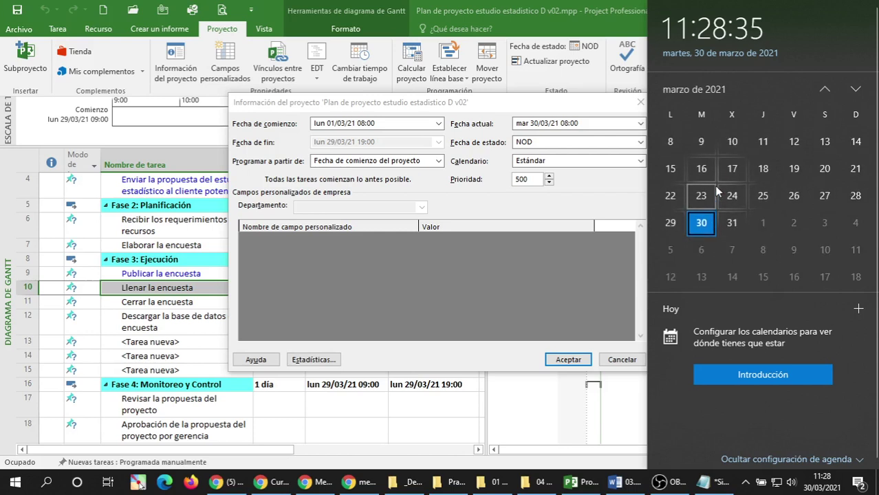
{"action": "scroll", "coordinate": [713, 185], "scroll_direction": "down", "scroll_amount": 1}
{"action": "scroll", "coordinate": [714, 186], "scroll_direction": "down", "scroll_amount": 1}
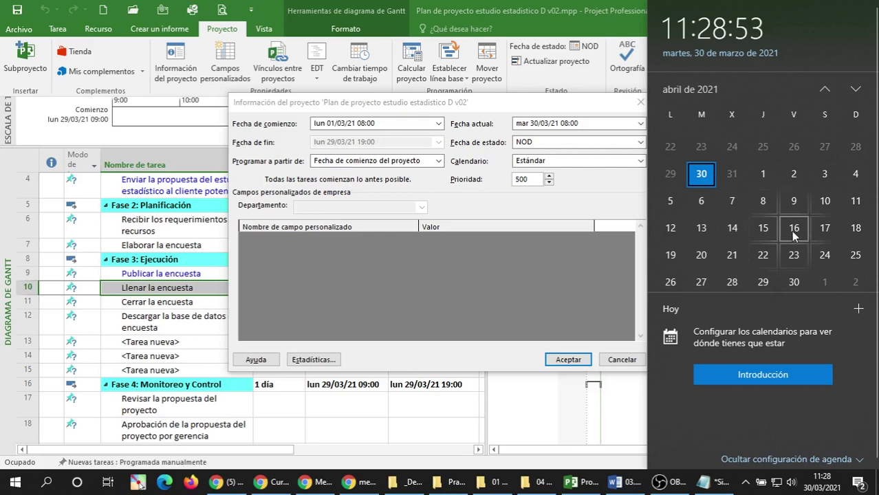
{"action": "left_click", "coordinate": [533, 126]}
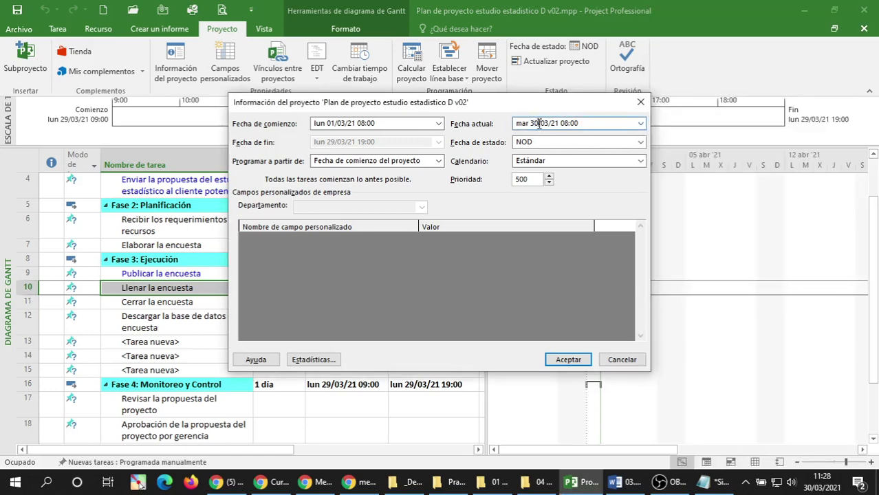
{"action": "key", "text": "BackSpace"}
{"action": "key", "text": "BackSpace"}
{"action": "type", "text": "16"}
{"action": "key", "text": "Delete"}
{"action": "type", "text": "4"}
{"action": "left_click", "coordinate": [602, 123]}
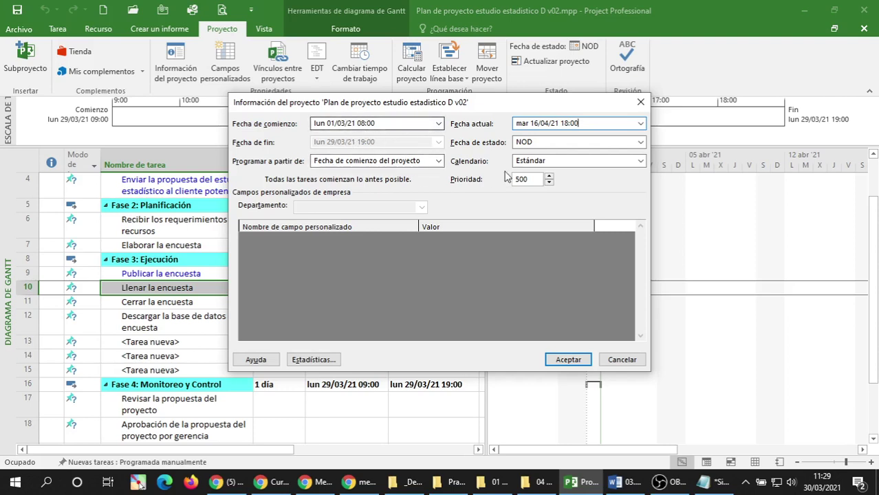
Keep Estándar as the project calendar and apply the project information settings.
{"action": "left_click", "coordinate": [640, 161]}
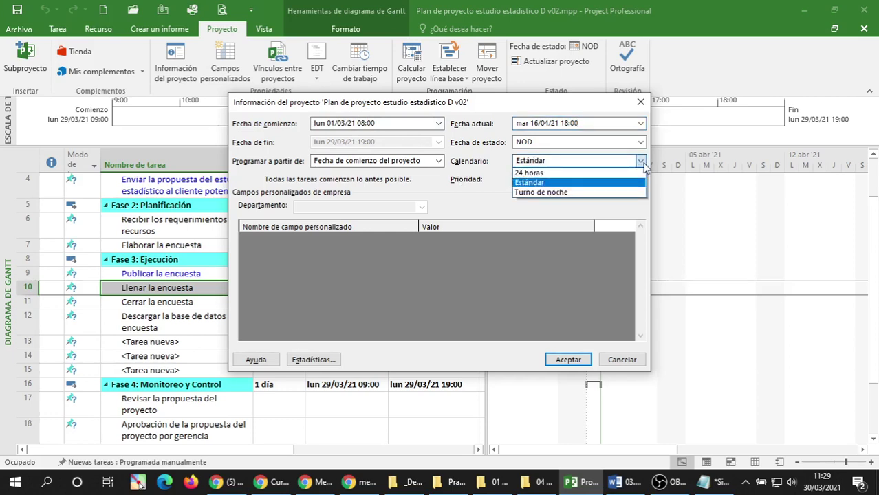
{"action": "left_click", "coordinate": [536, 185]}
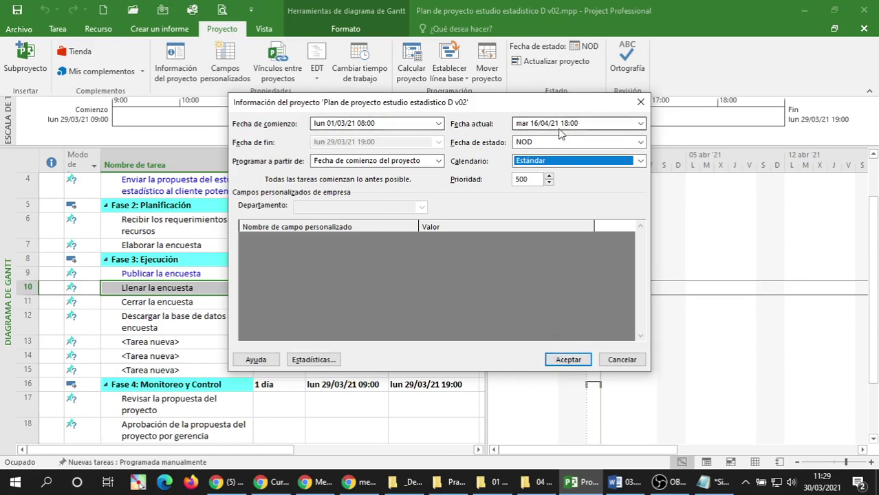
{"action": "left_click", "coordinate": [573, 362]}
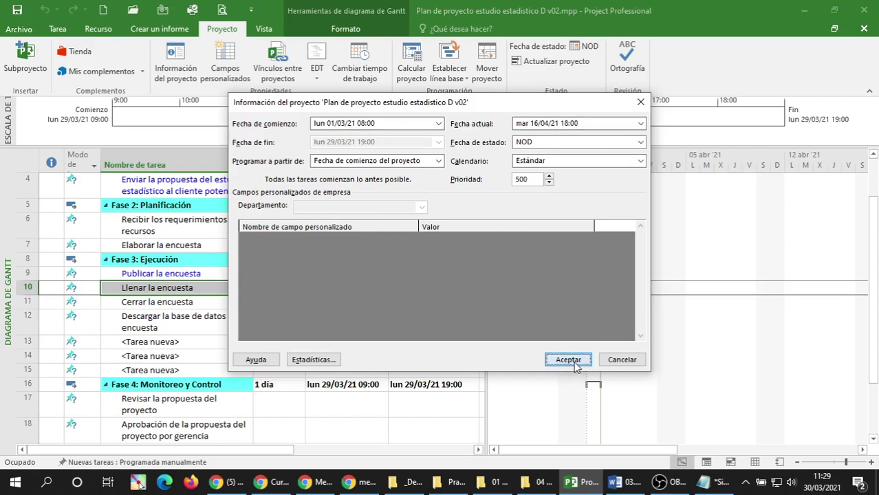
{"action": "left_click", "coordinate": [163, 323]}
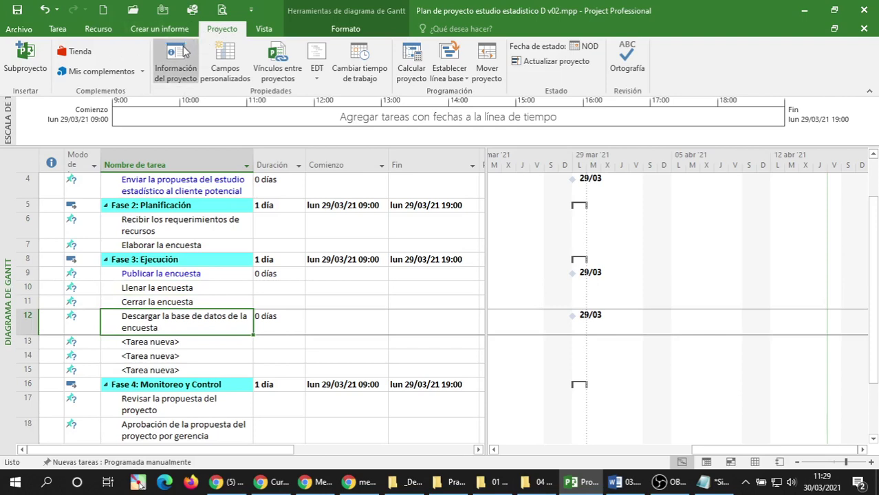
Reopen the project information to check the start date and current date, and close it.
{"action": "left_click", "coordinate": [176, 65]}
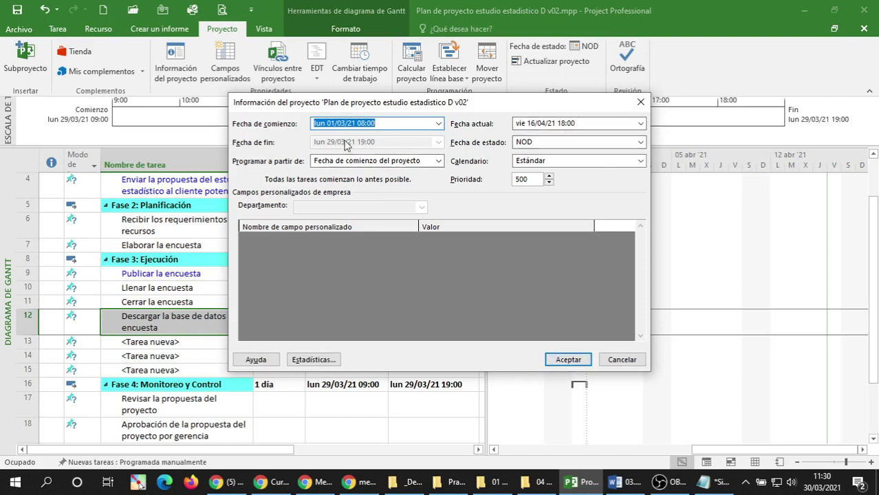
{"action": "left_click", "coordinate": [438, 124]}
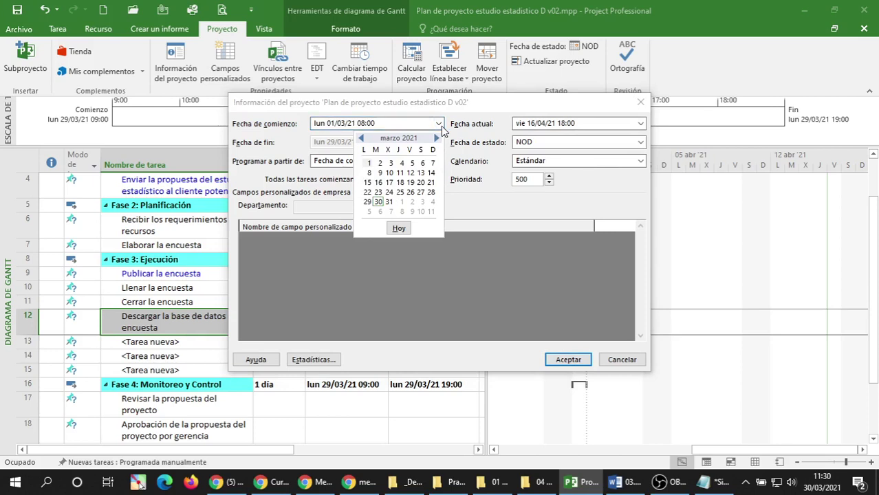
{"action": "left_click", "coordinate": [441, 126]}
{"action": "left_click", "coordinate": [641, 126]}
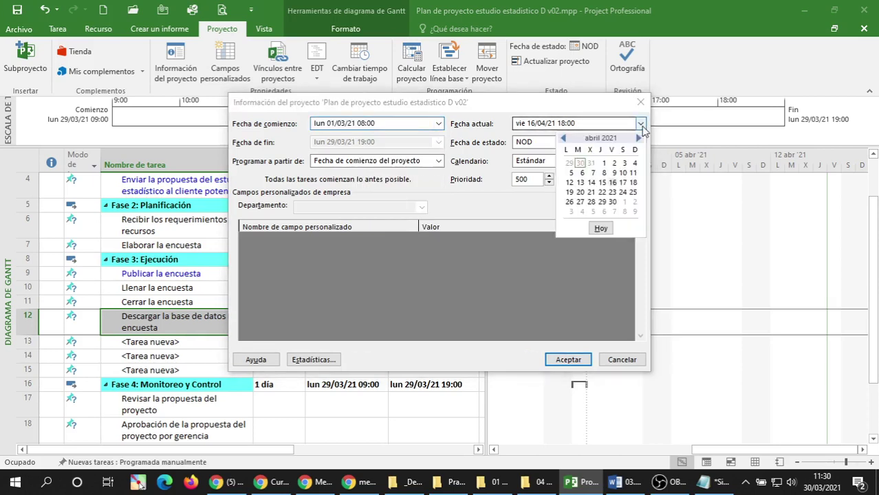
{"action": "left_click", "coordinate": [641, 125]}
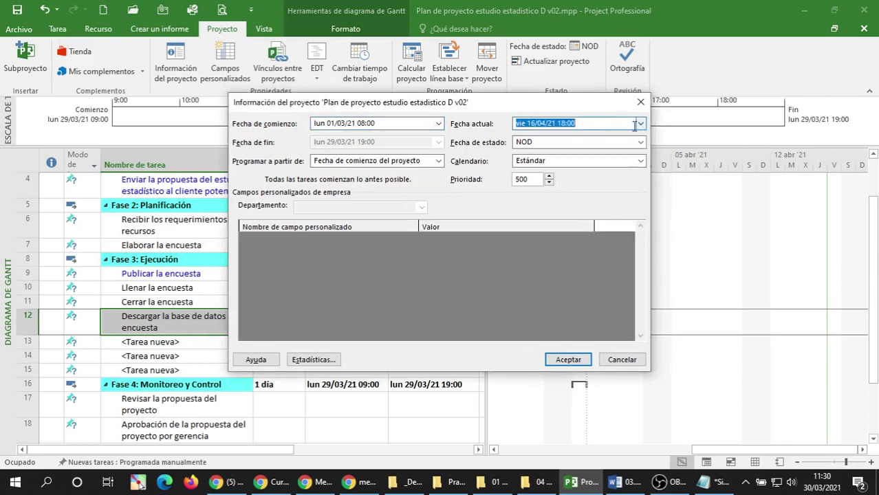
{"action": "left_click", "coordinate": [569, 358]}
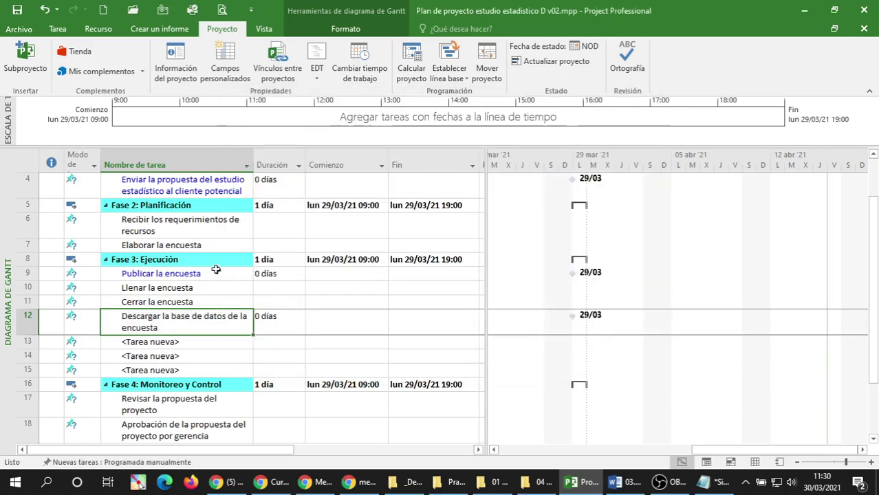
{"action": "left_click", "coordinate": [139, 249]}
{"action": "left_click", "coordinate": [185, 270]}
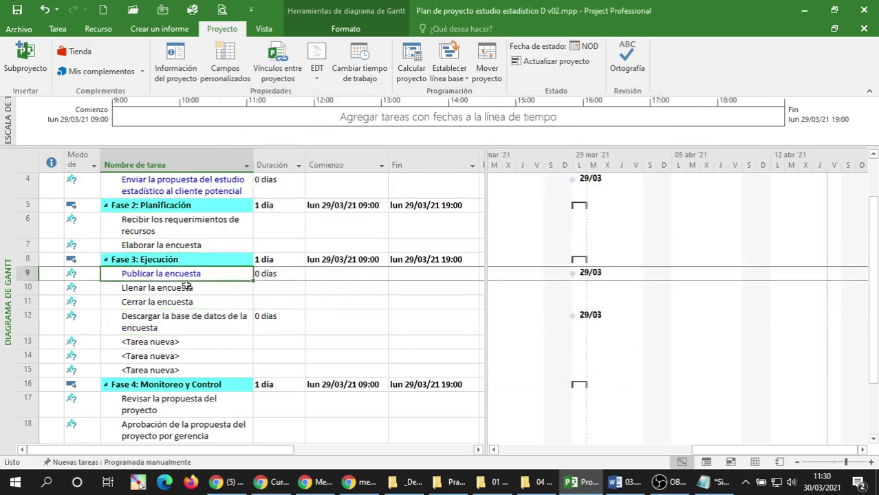
{"action": "left_click", "coordinate": [188, 319]}
{"action": "left_click", "coordinate": [170, 279]}
{"action": "left_click", "coordinate": [200, 226]}
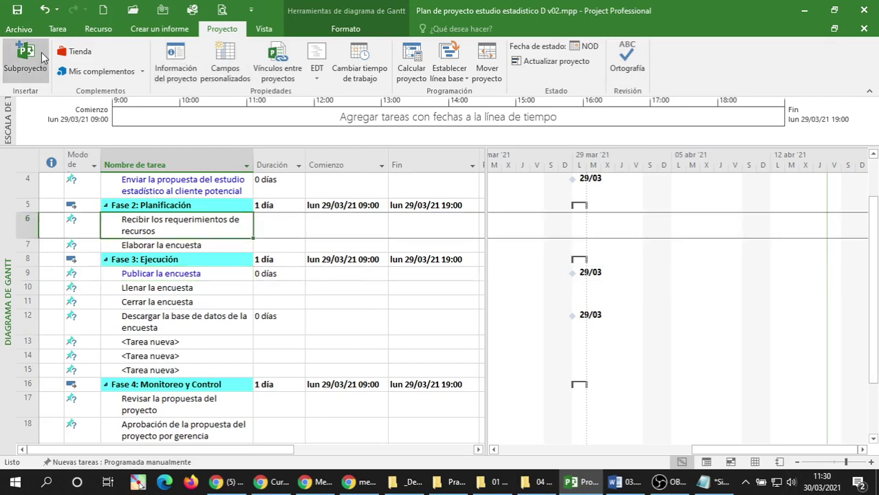
Save the plan and select mié 28/01/09 12:33 as the date format in the general program options.
{"action": "left_click", "coordinate": [17, 9]}
{"action": "left_click", "coordinate": [19, 29]}
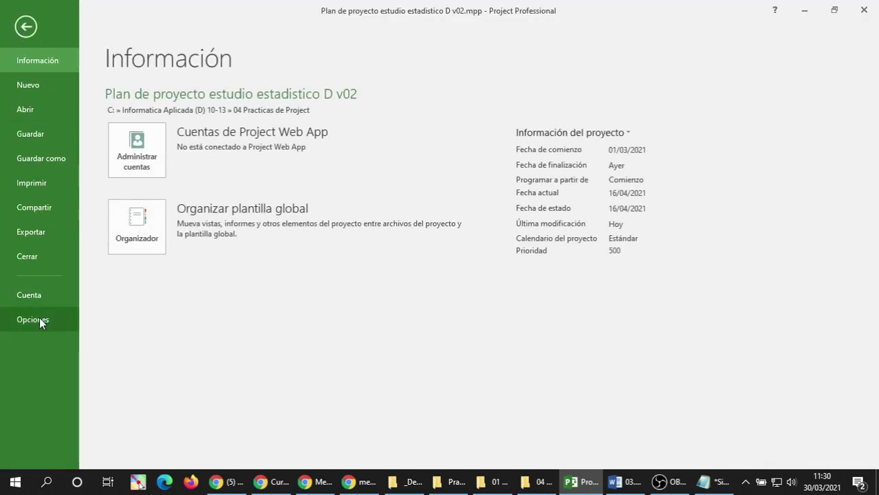
{"action": "left_click", "coordinate": [39, 322]}
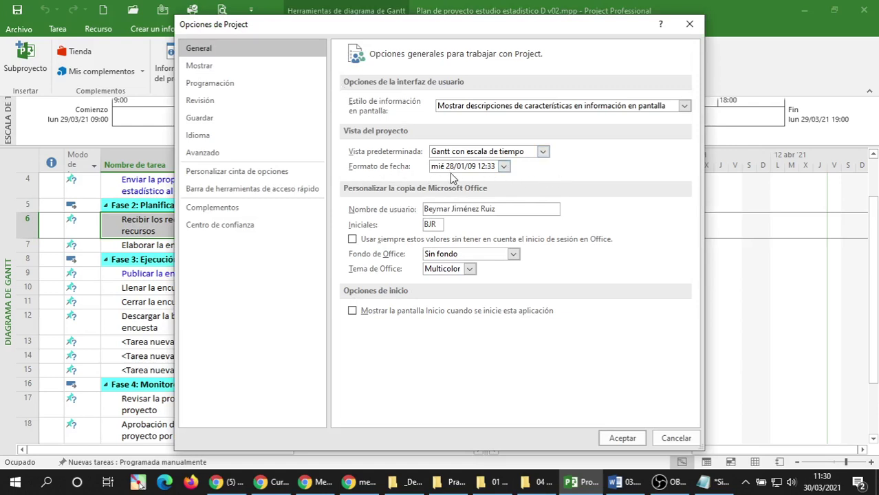
{"action": "left_click", "coordinate": [503, 167]}
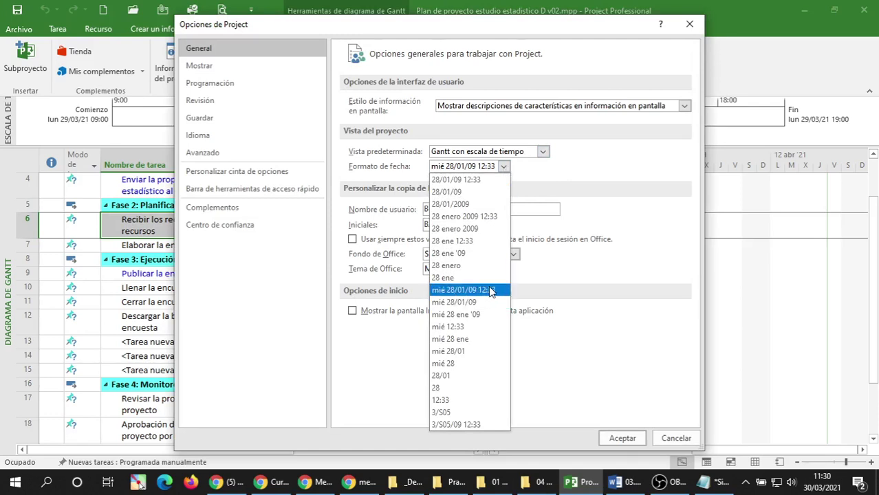
{"action": "left_click", "coordinate": [492, 290]}
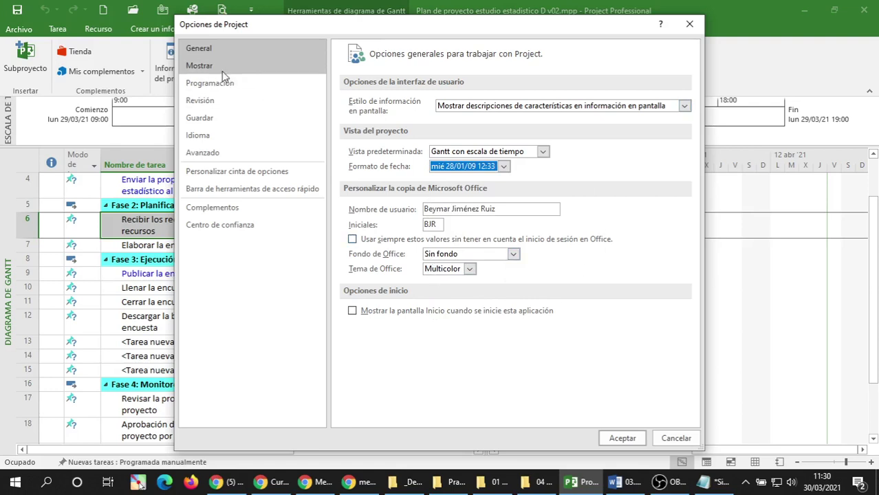
Review the display options, checking the currency choices for this project and keeping BOB.
{"action": "left_click", "coordinate": [191, 66]}
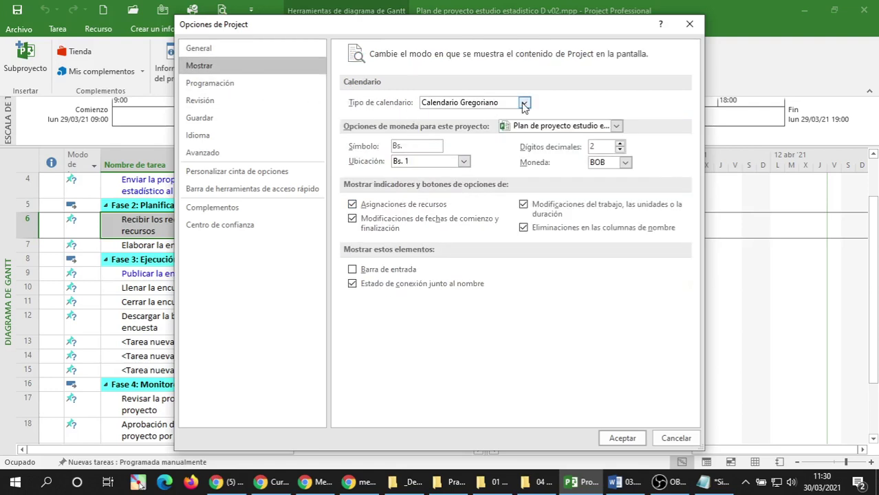
{"action": "left_click", "coordinate": [625, 163]}
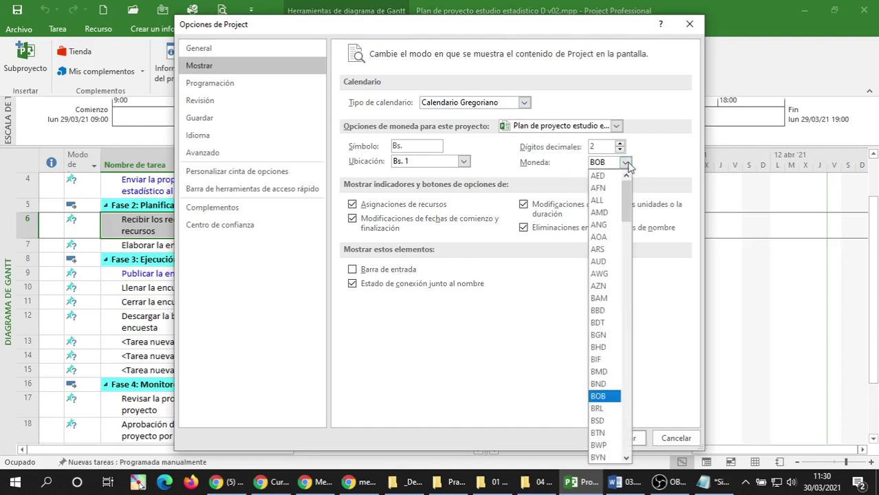
{"action": "left_click", "coordinate": [626, 164]}
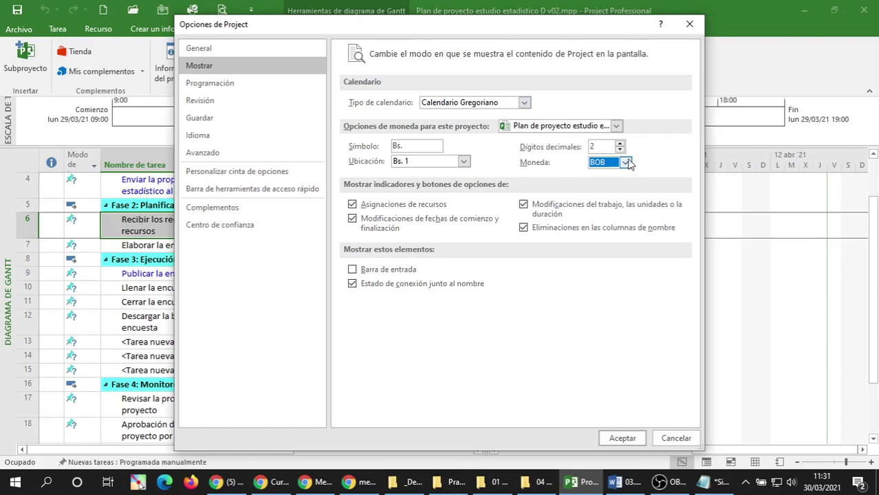
In the scheduling options, set the default start time to 08:00 and the default end time to 18:00.
{"action": "left_click", "coordinate": [224, 85]}
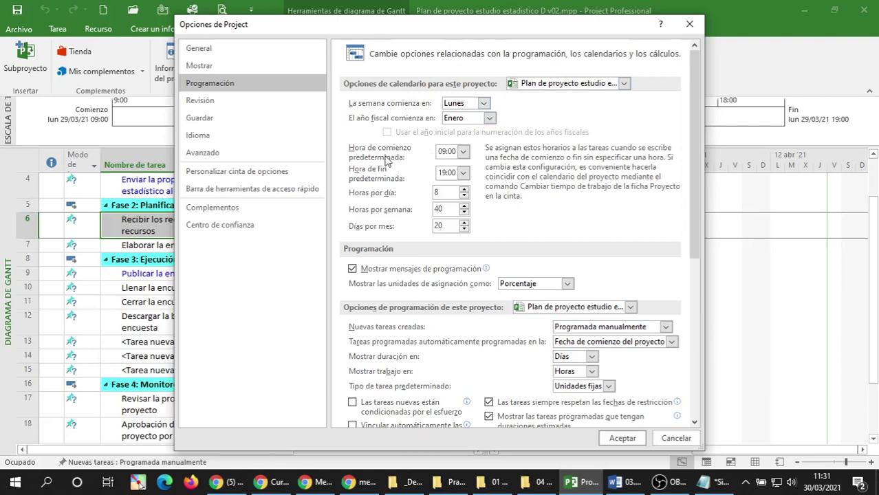
{"action": "left_click", "coordinate": [463, 152]}
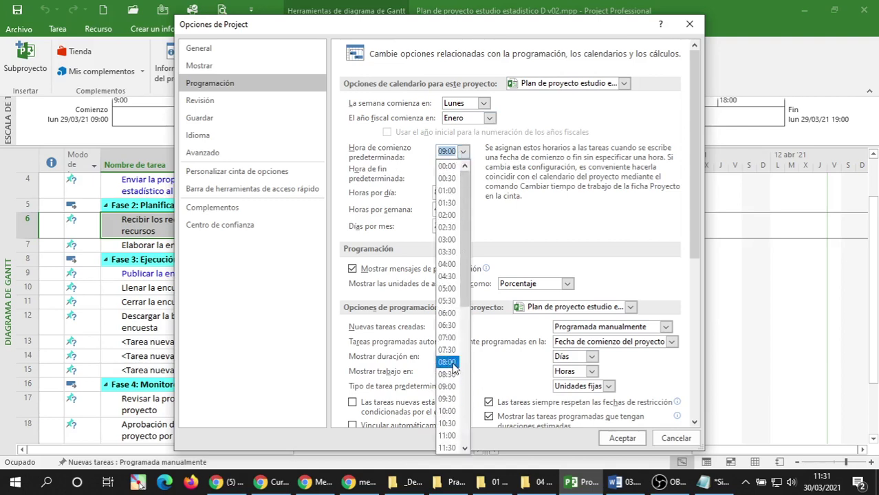
{"action": "left_click", "coordinate": [452, 362]}
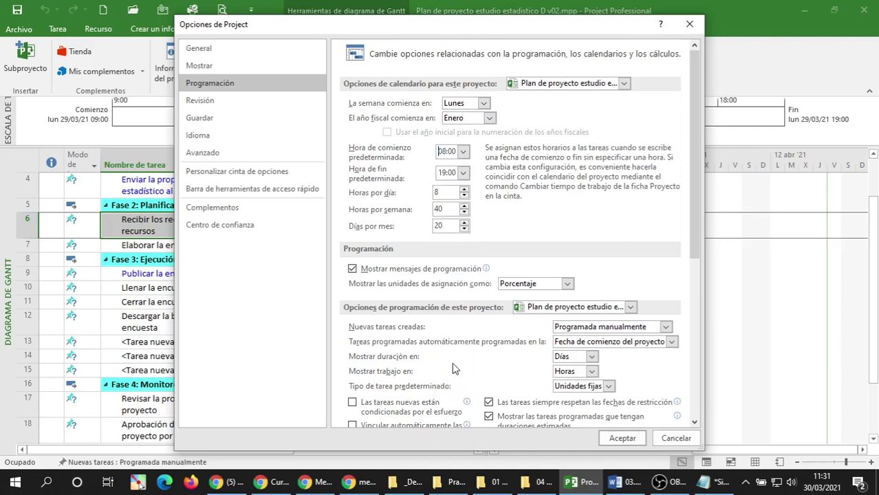
{"action": "left_click", "coordinate": [464, 172]}
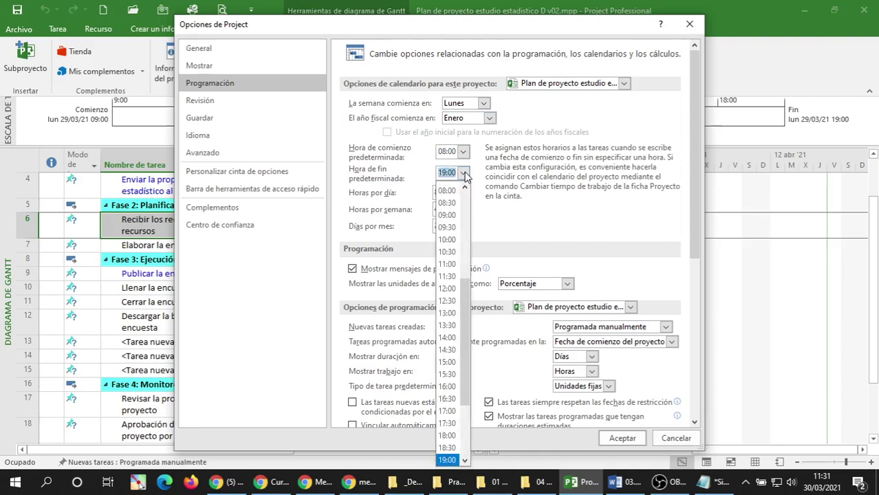
{"action": "left_click", "coordinate": [452, 436]}
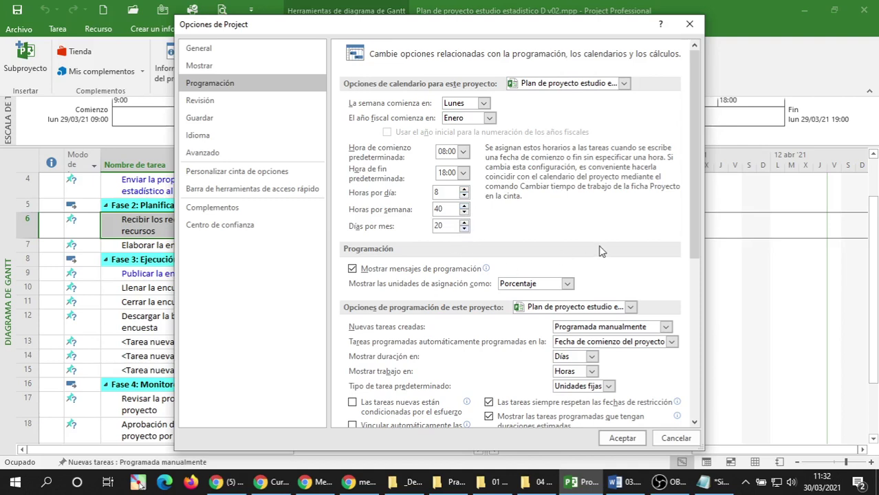
Check the choices for displaying assignment units in the scheduling options, keeping Porcentaje.
{"action": "scroll", "coordinate": [600, 251], "scroll_direction": "down", "scroll_amount": 2}
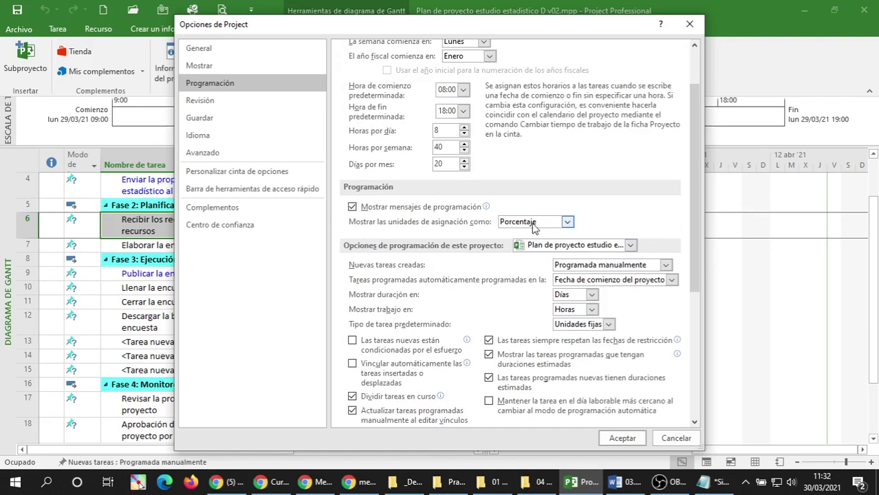
{"action": "left_click", "coordinate": [568, 222]}
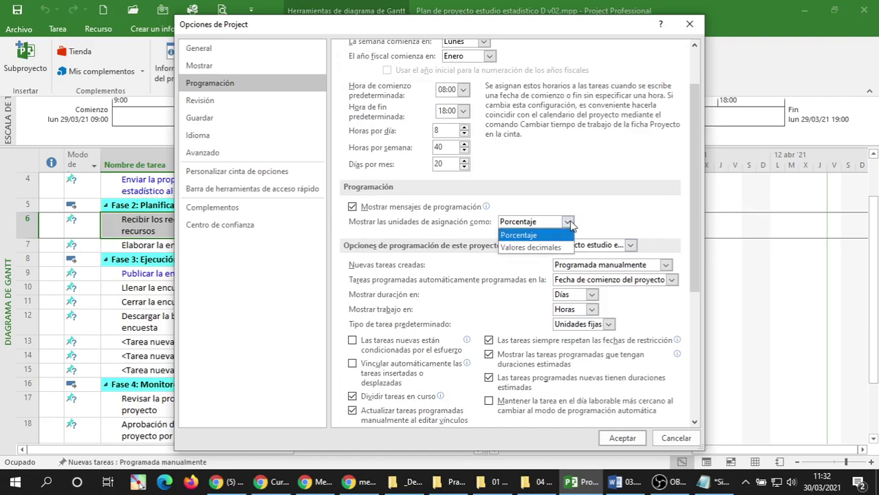
{"action": "left_click", "coordinate": [568, 223]}
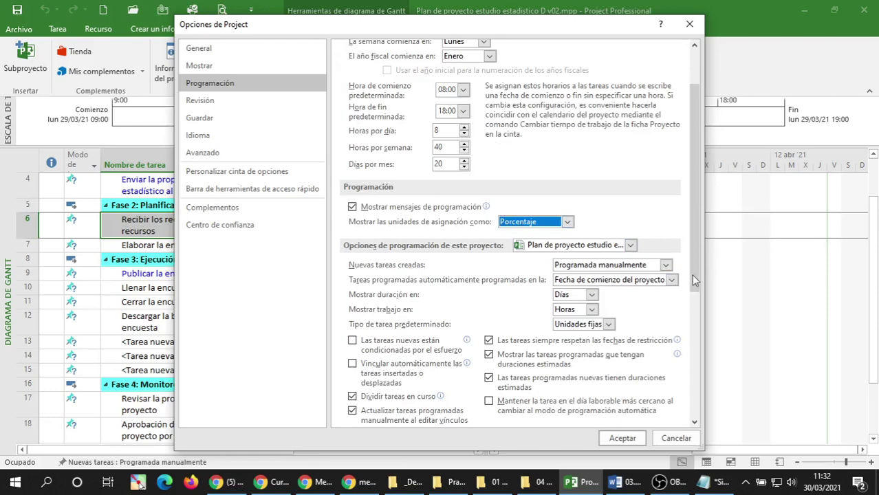
Check the choices for duration display, work display and default task type, keeping Días, Horas and Unidades fijas.
{"action": "left_click_drag", "start_coordinate": [696, 254], "coordinate": [700, 354]}
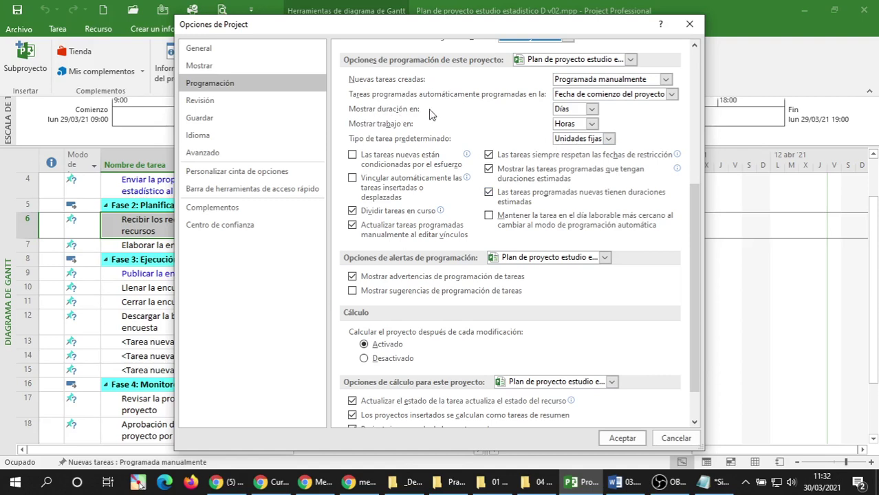
{"action": "left_click", "coordinate": [591, 109]}
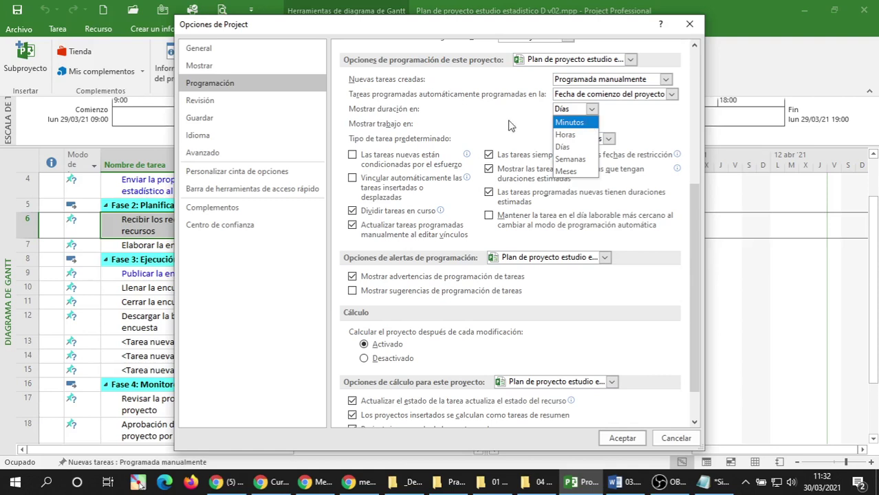
{"action": "left_click", "coordinate": [655, 119]}
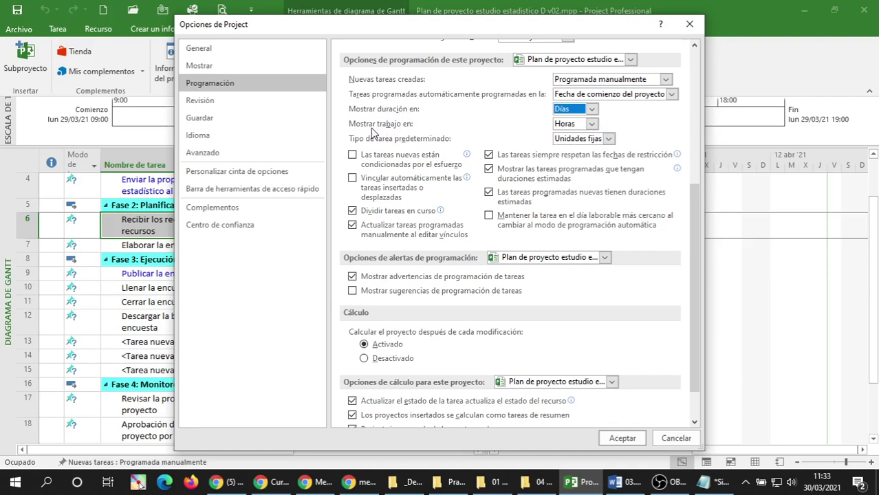
{"action": "left_click", "coordinate": [591, 124]}
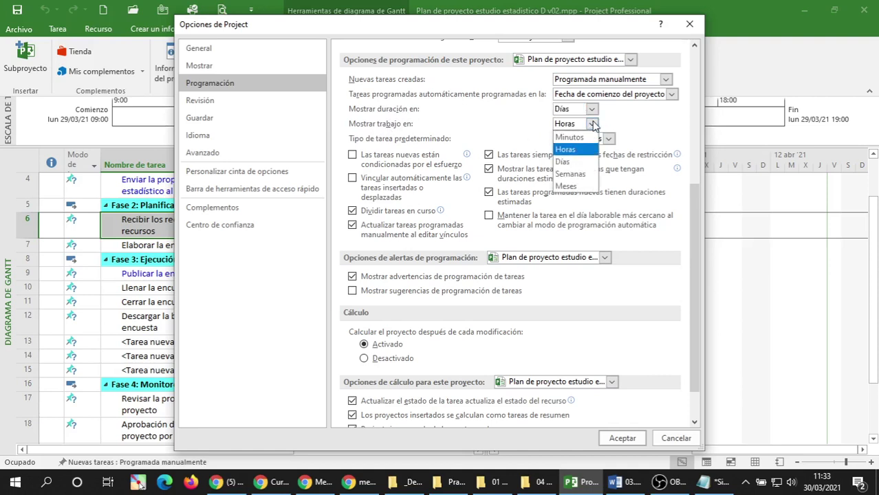
{"action": "left_click", "coordinate": [650, 120]}
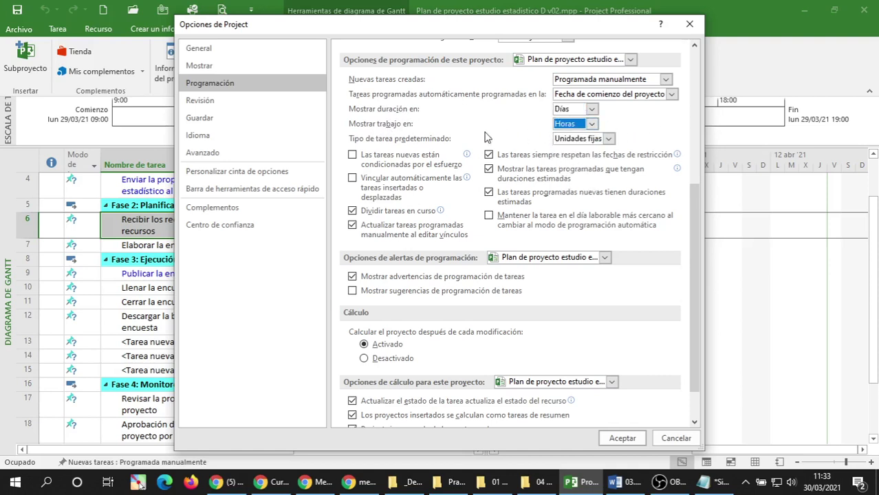
{"action": "left_click", "coordinate": [609, 139]}
{"action": "left_click", "coordinate": [643, 128]}
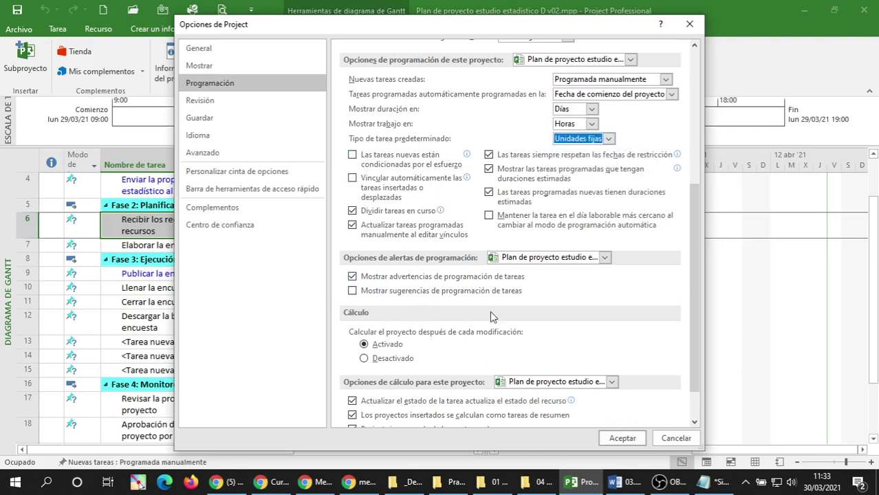
Look over the remaining scheduling options and the proofing options, and accept the Project options.
{"action": "scroll", "coordinate": [490, 311], "scroll_direction": "down", "scroll_amount": 2}
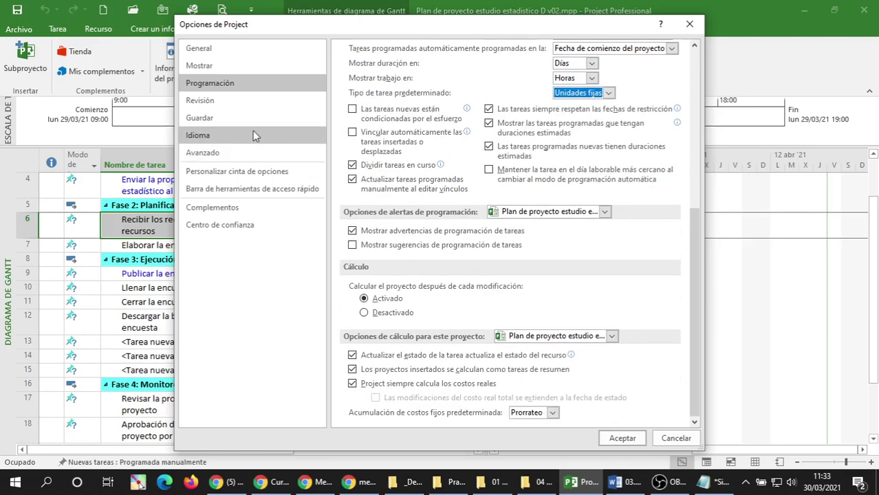
{"action": "left_click", "coordinate": [206, 101]}
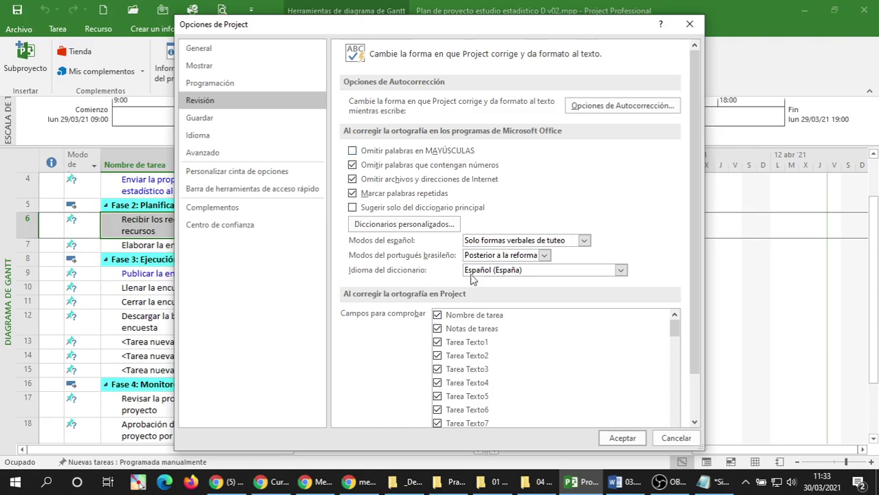
{"action": "left_click", "coordinate": [611, 439]}
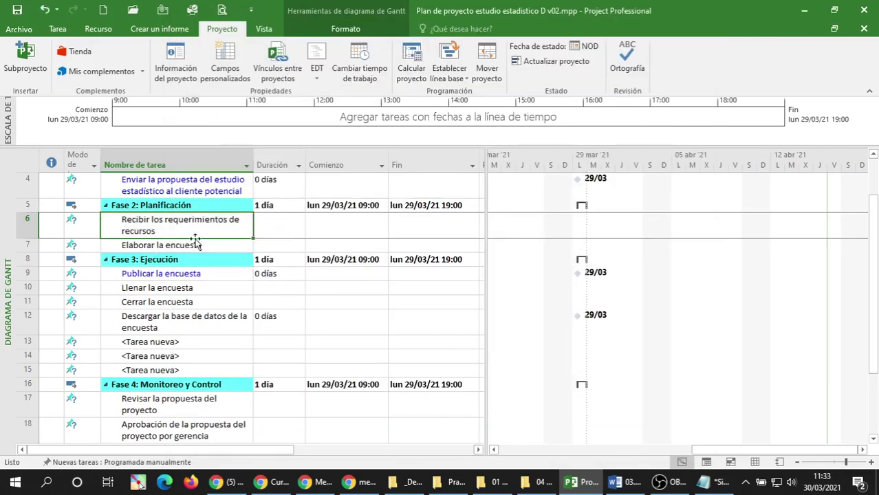
{"action": "left_click", "coordinate": [166, 248]}
{"action": "left_click", "coordinate": [197, 217]}
{"action": "left_click", "coordinate": [166, 242]}
{"action": "left_click", "coordinate": [177, 227]}
{"action": "left_click", "coordinate": [160, 249]}
{"action": "left_click", "coordinate": [185, 232]}
{"action": "left_click", "coordinate": [177, 245]}
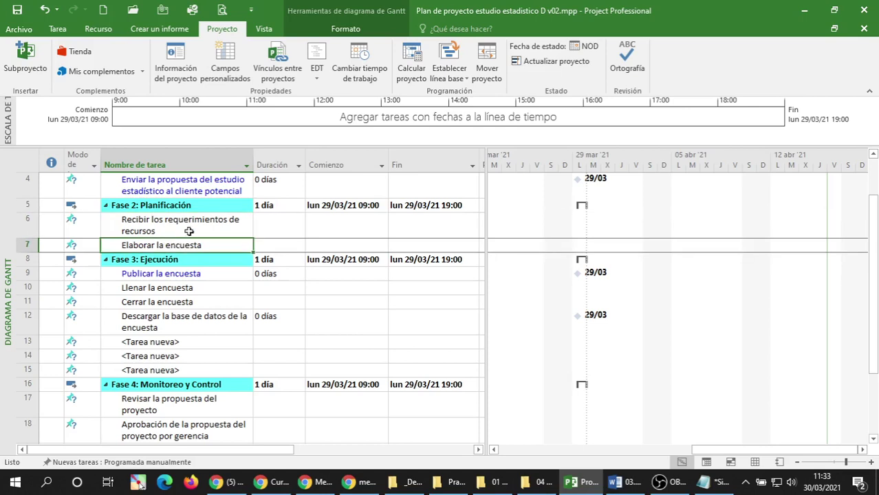
{"action": "left_click", "coordinate": [188, 230]}
{"action": "left_click", "coordinate": [183, 244]}
{"action": "left_click", "coordinate": [198, 230]}
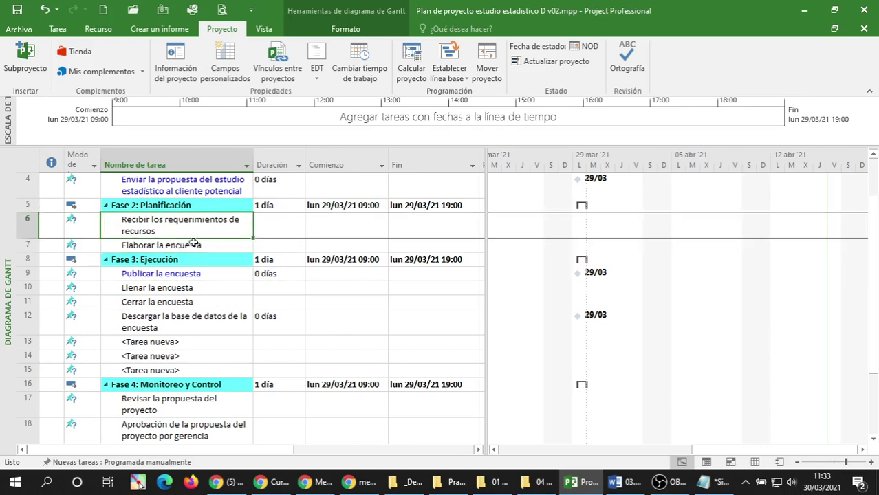
{"action": "left_click", "coordinate": [191, 244]}
{"action": "left_click", "coordinate": [203, 234]}
{"action": "left_click", "coordinate": [198, 244]}
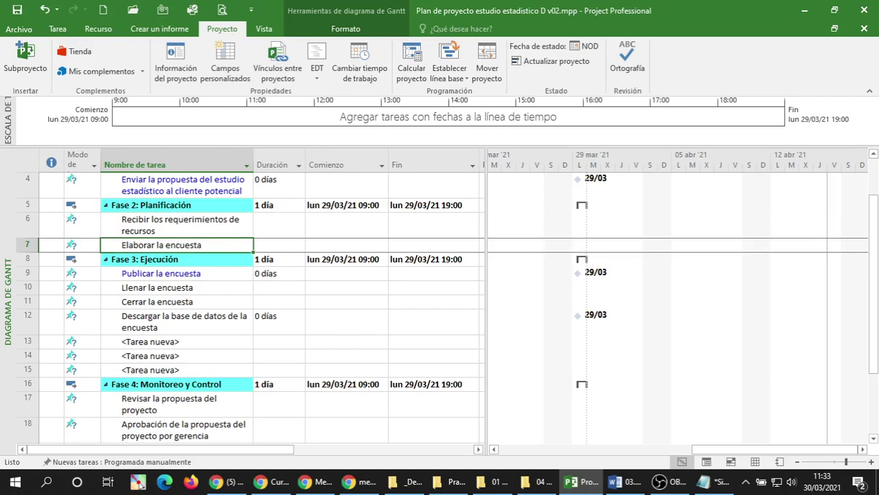
{"action": "left_click", "coordinate": [200, 231]}
{"action": "left_click", "coordinate": [199, 246]}
{"action": "left_click", "coordinate": [203, 287]}
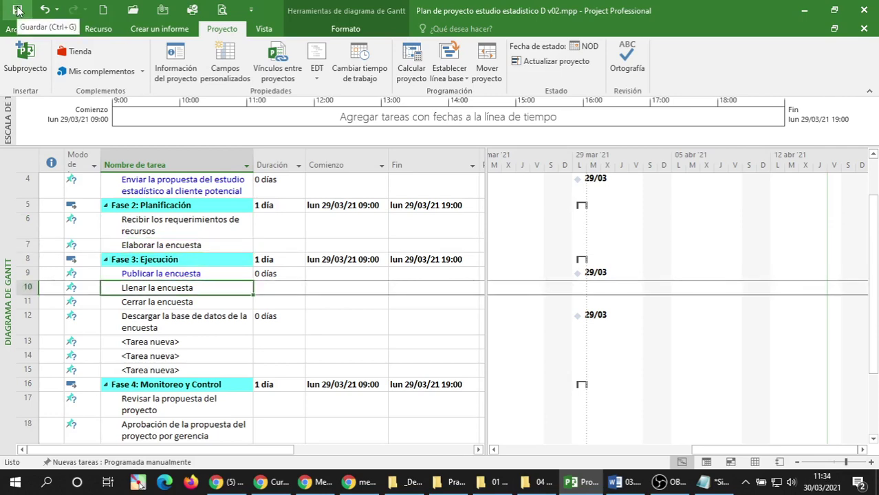
Save the plan and select the task Descargar la base de datos de la encuesta in Fase 3.
{"action": "left_click", "coordinate": [17, 10]}
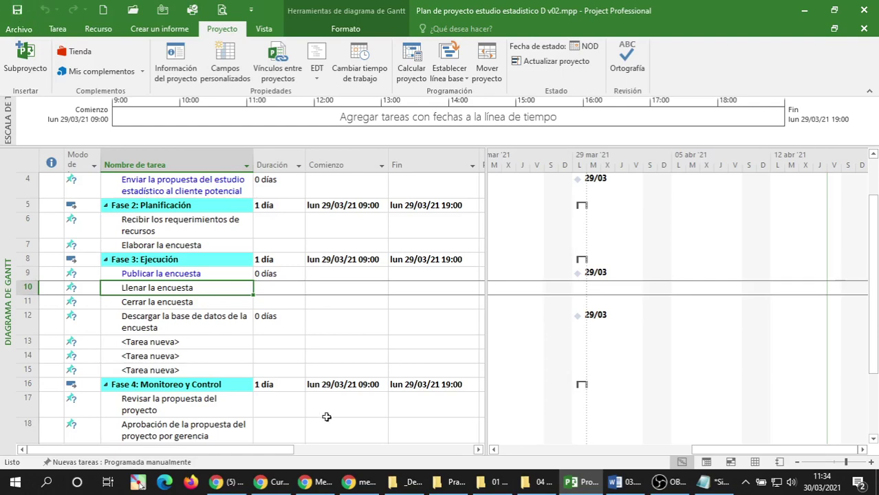
{"action": "left_click", "coordinate": [163, 326]}
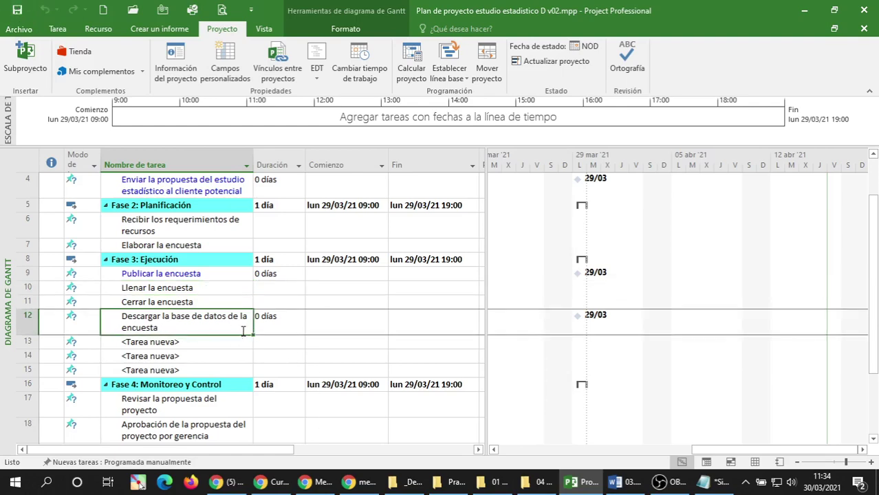
{"action": "scroll", "coordinate": [242, 329], "scroll_direction": "down", "scroll_amount": 2}
{"action": "scroll", "coordinate": [186, 240], "scroll_direction": "up", "scroll_amount": 1}
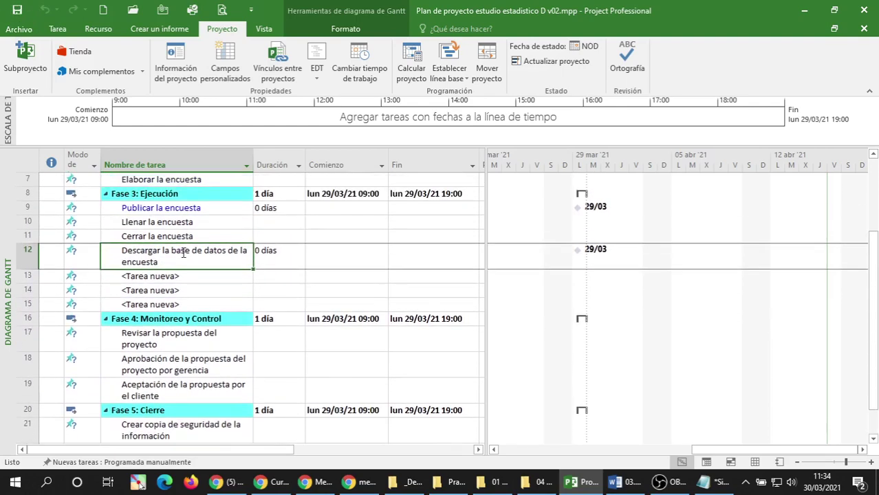
Check in the Word list which Fase 3 task follows Descargar la base de datos de la encuesta, and return to the Project plan.
{"action": "left_click", "coordinate": [165, 275]}
{"action": "left_click", "coordinate": [169, 258]}
{"action": "left_click", "coordinate": [621, 486]}
{"action": "left_click", "coordinate": [574, 483]}
{"action": "left_click", "coordinate": [146, 277]}
{"action": "left_click", "coordinate": [150, 250]}
{"action": "left_click", "coordinate": [153, 277]}
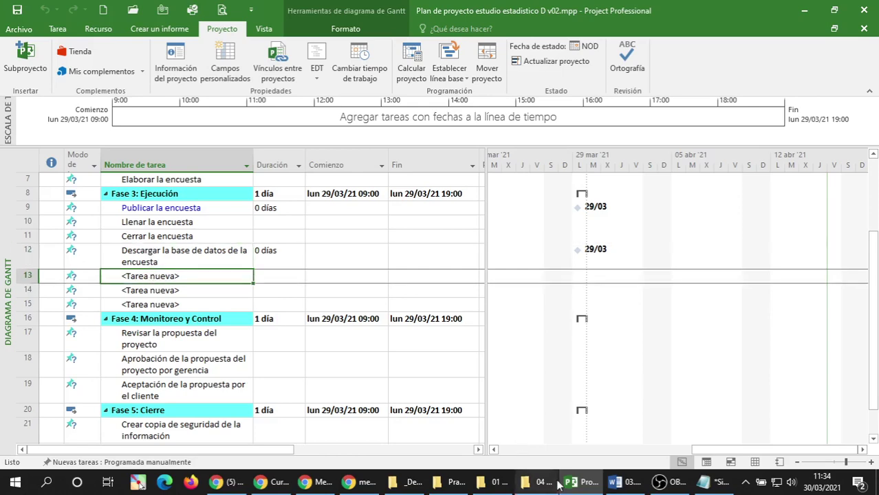
{"action": "left_click", "coordinate": [613, 483]}
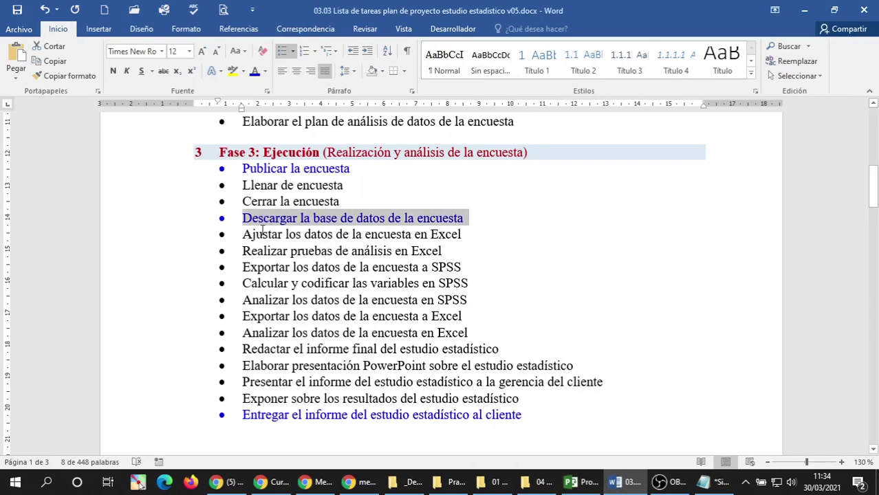
{"action": "left_click", "coordinate": [262, 234]}
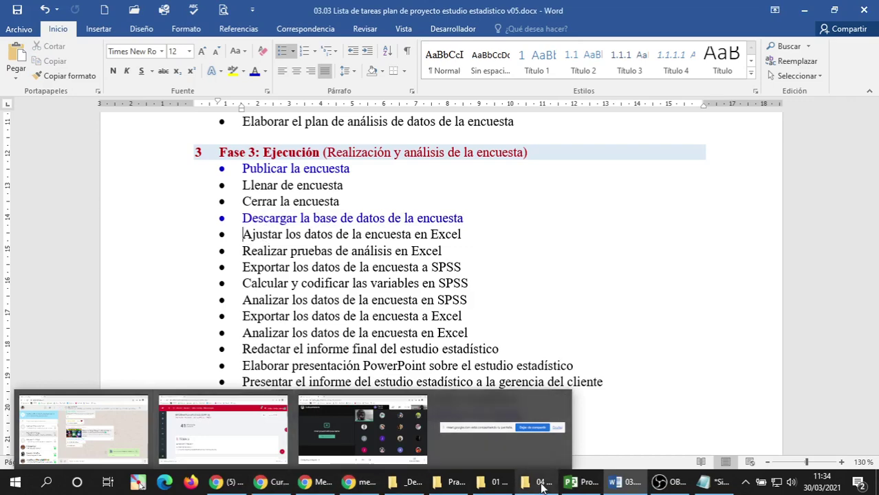
{"action": "left_click", "coordinate": [580, 483]}
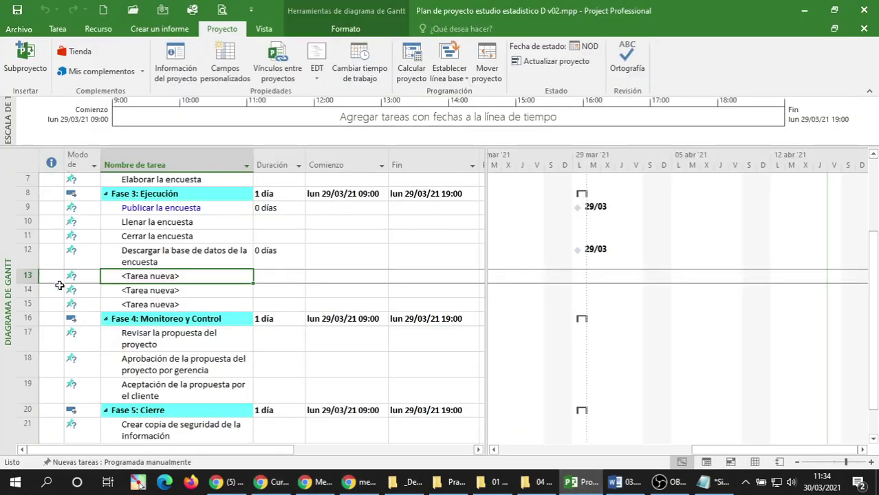
Insert 13 new placeholder tasks from row 13 of Fase 3, in batches of three, five and five.
{"action": "left_click_drag", "start_coordinate": [23, 276], "coordinate": [23, 304]}
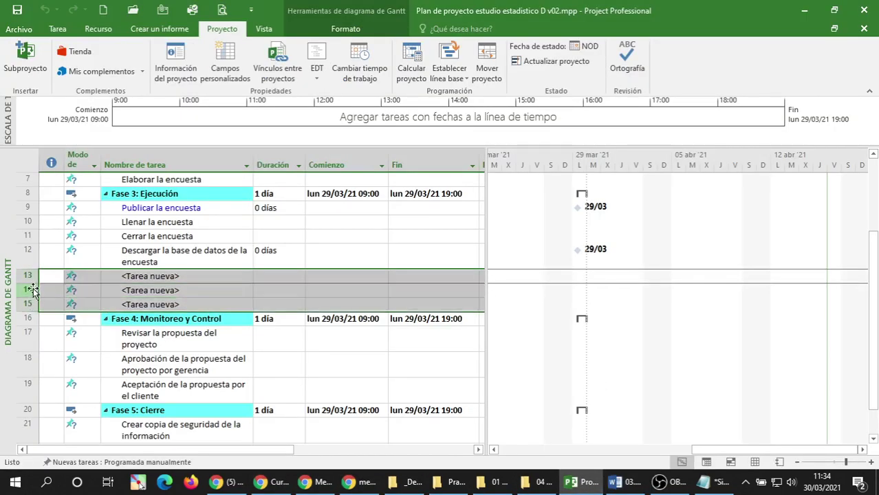
{"action": "right_click", "coordinate": [28, 290]}
{"action": "left_click", "coordinate": [75, 118]}
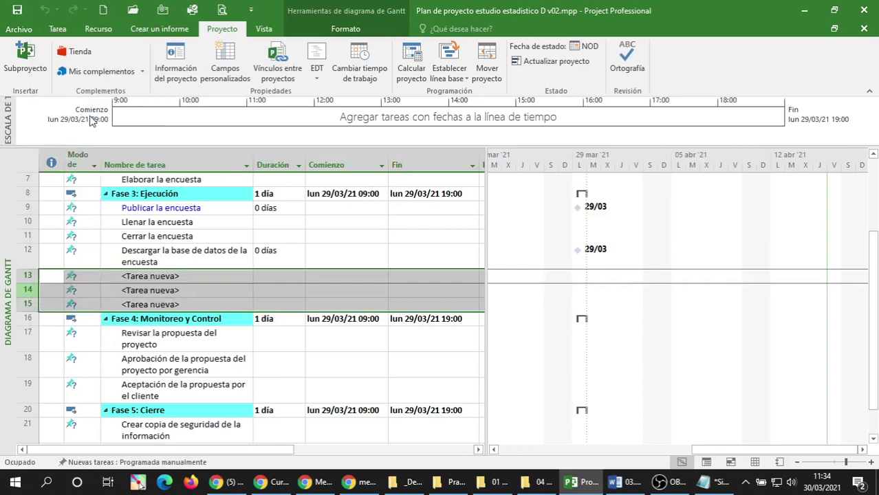
{"action": "left_click_drag", "start_coordinate": [27, 278], "coordinate": [30, 336]}
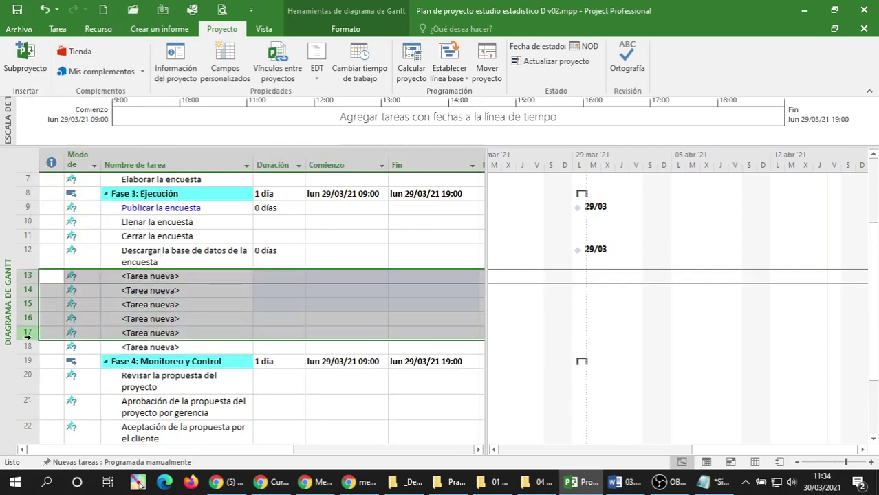
{"action": "right_click", "coordinate": [30, 308]}
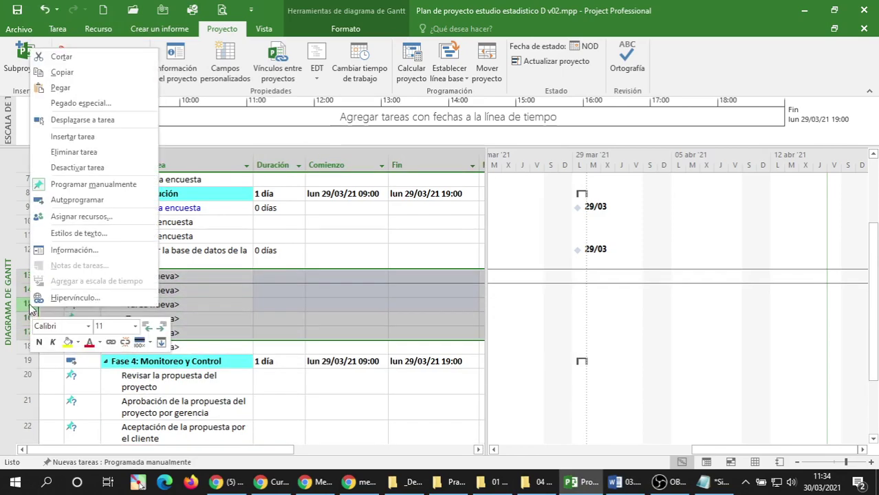
{"action": "left_click", "coordinate": [73, 136]}
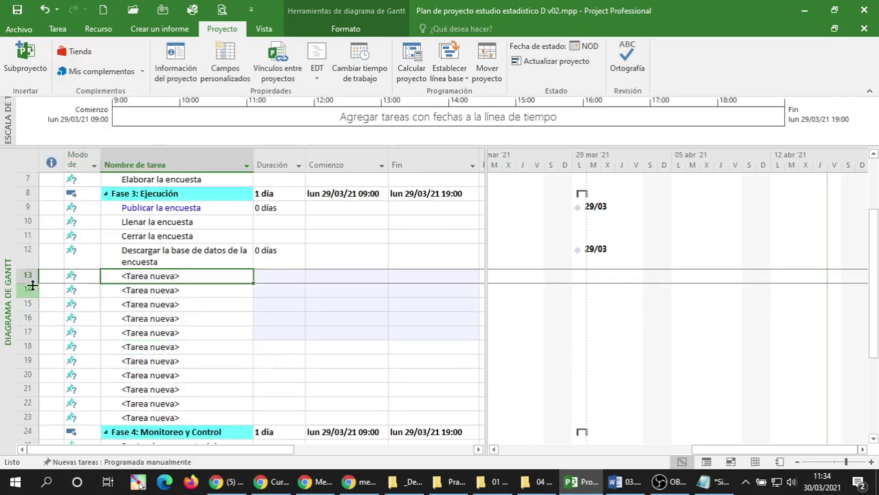
{"action": "left_click_drag", "start_coordinate": [27, 278], "coordinate": [28, 334]}
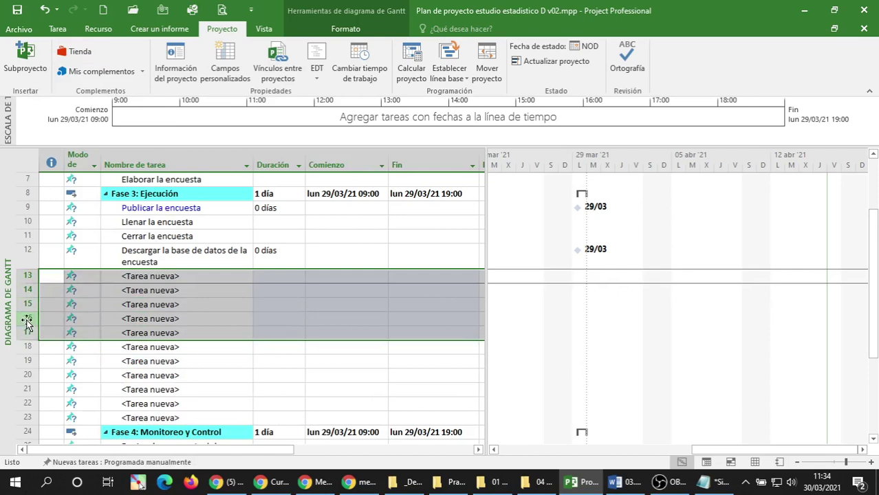
{"action": "right_click", "coordinate": [28, 320]}
{"action": "left_click", "coordinate": [77, 150]}
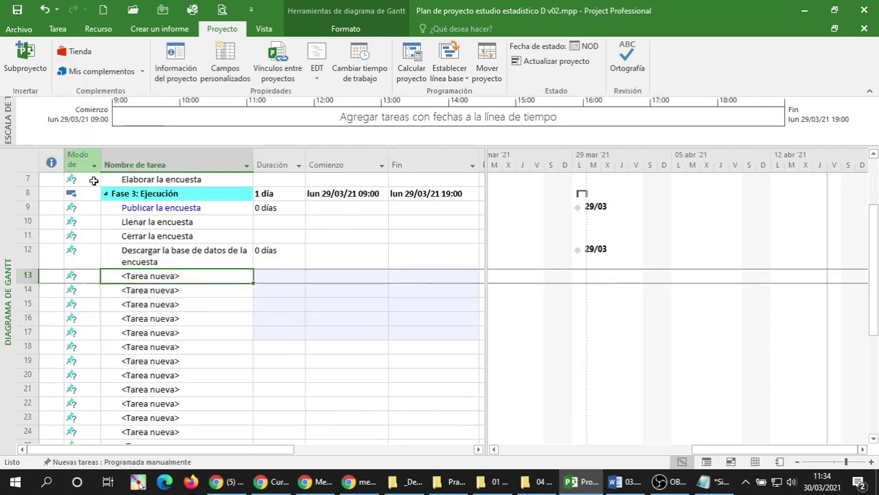
{"action": "left_click", "coordinate": [165, 319]}
{"action": "scroll", "coordinate": [193, 300], "scroll_direction": "down", "scroll_amount": 4}
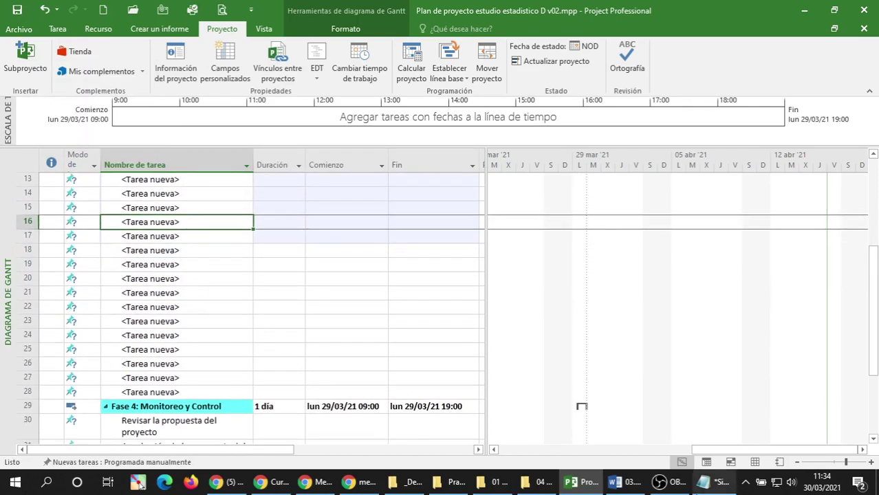
Switch to the Word list and review the Fase 3 tasks from Ajustar los datos de la encuesta en Excel to Entregar el informe del estudio estadístico al cliente.
{"action": "left_click", "coordinate": [622, 482]}
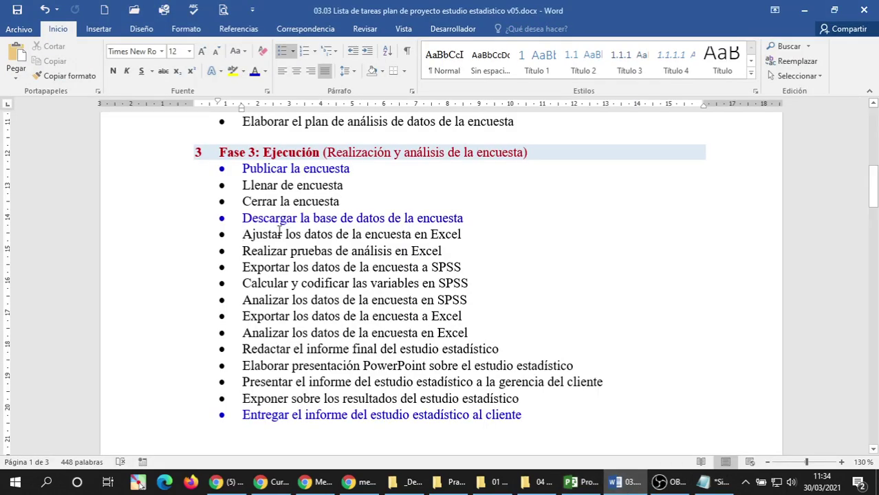
{"action": "left_click_drag", "start_coordinate": [242, 234], "coordinate": [548, 412]}
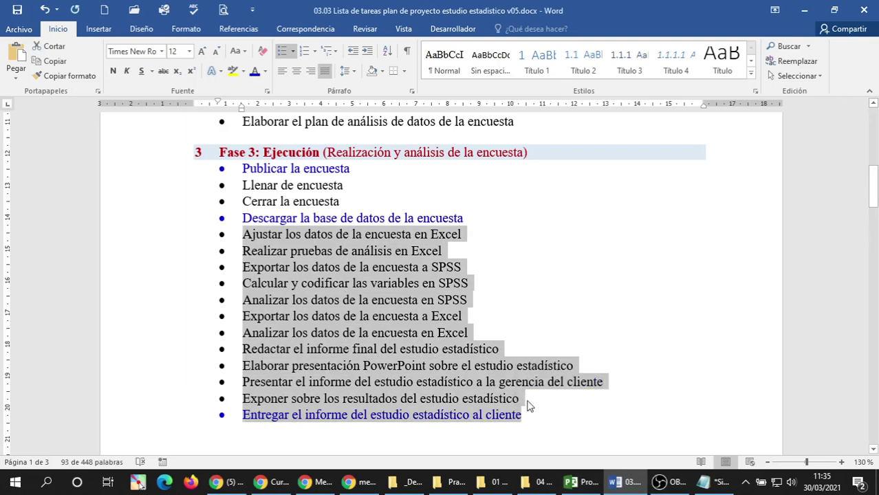
{"action": "left_click", "coordinate": [452, 333]}
{"action": "scroll", "coordinate": [604, 387], "scroll_direction": "down", "scroll_amount": 1}
{"action": "scroll", "coordinate": [603, 387], "scroll_direction": "down", "scroll_amount": 1}
Switch to the untitled Notepad note and delete all of its text.
{"action": "left_click", "coordinate": [711, 482]}
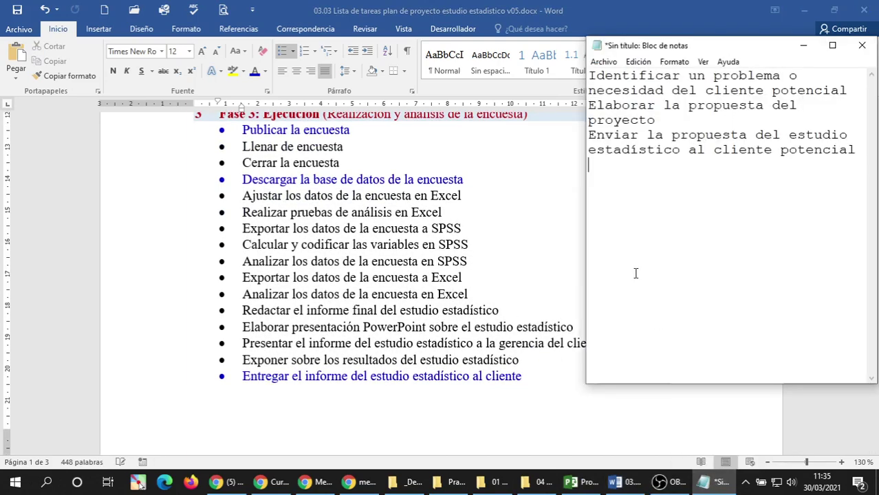
{"action": "key", "text": "ctrl+a"}
{"action": "key", "text": "BackSpace"}
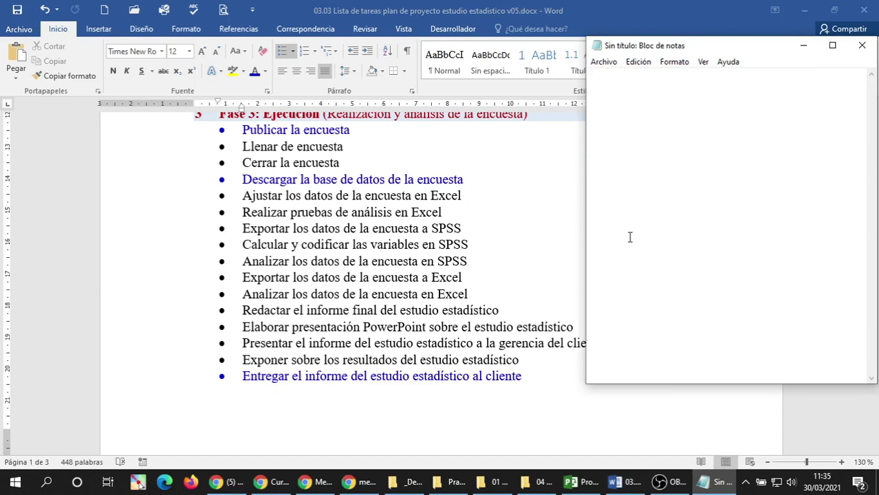
Paste the copied Fase 3 tasks into the empty note and remove the bullets from Ajustar los datos through Calcular y codificar las variables.
{"action": "key", "text": "ctrl+v"}
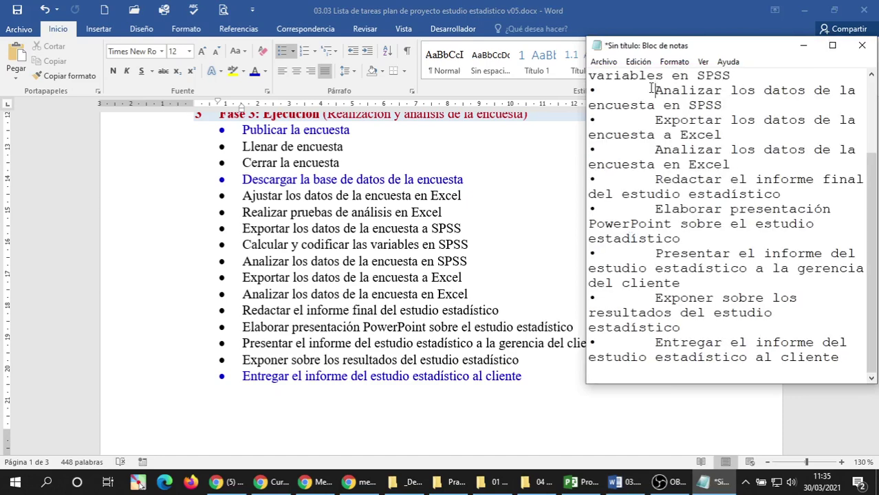
{"action": "scroll", "coordinate": [697, 149], "scroll_direction": "up", "scroll_amount": 2}
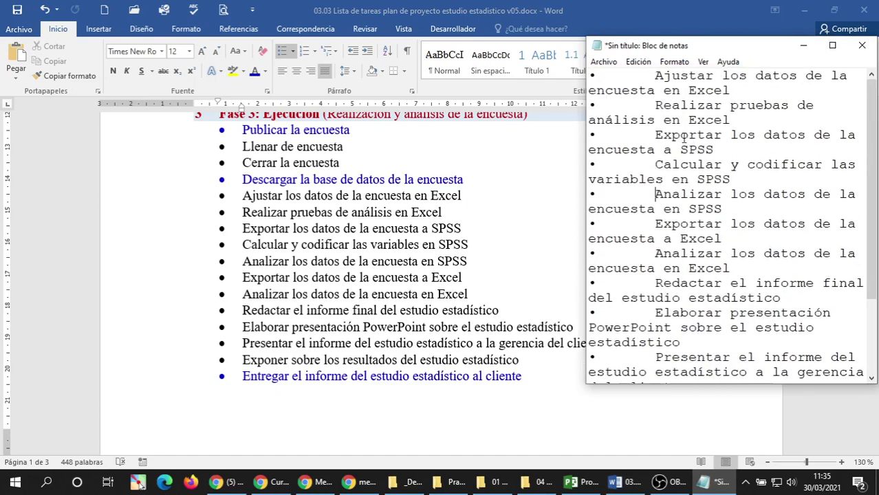
{"action": "left_click", "coordinate": [655, 75]}
{"action": "key", "text": "BackSpace"}
{"action": "key", "text": "BackSpace"}
{"action": "left_click", "coordinate": [653, 107]}
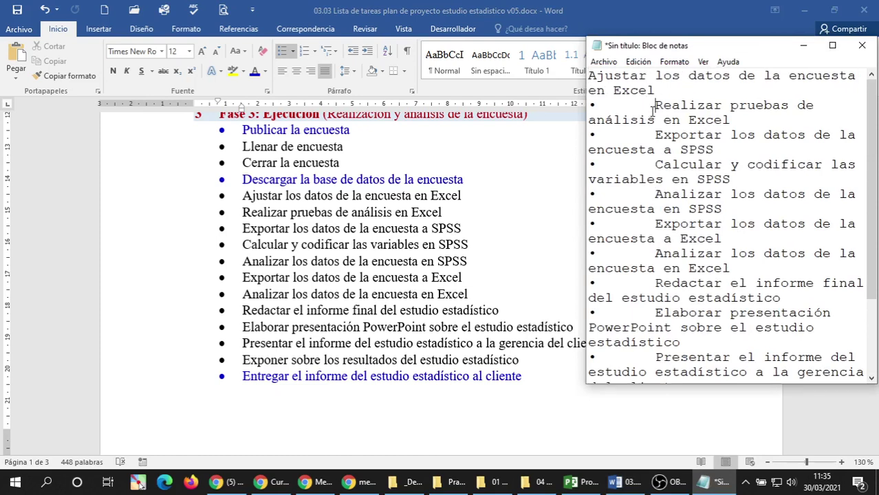
{"action": "key", "text": "BackSpace"}
{"action": "key", "text": "BackSpace"}
{"action": "key", "text": "BackSpace"}
{"action": "key", "text": "BackSpace"}
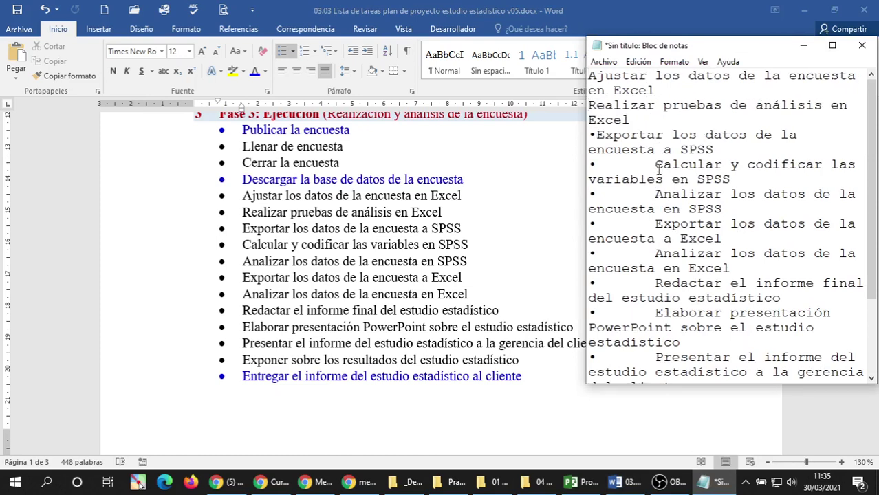
{"action": "left_click", "coordinate": [654, 165]}
{"action": "key", "text": "BackSpace"}
{"action": "key", "text": "BackSpace"}
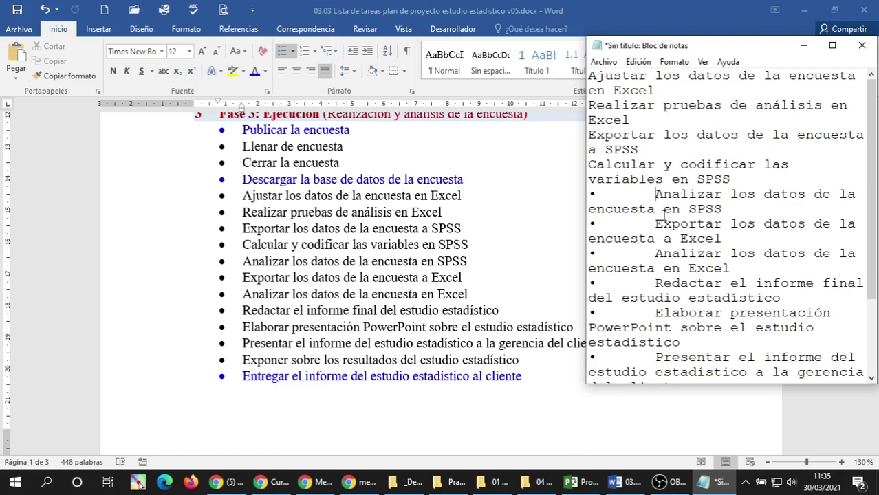
Remove the bullets from the next four note lines, Analizar los datos de la encuesta en SPSS through Redactar el informe final.
{"action": "key", "text": "BackSpace"}
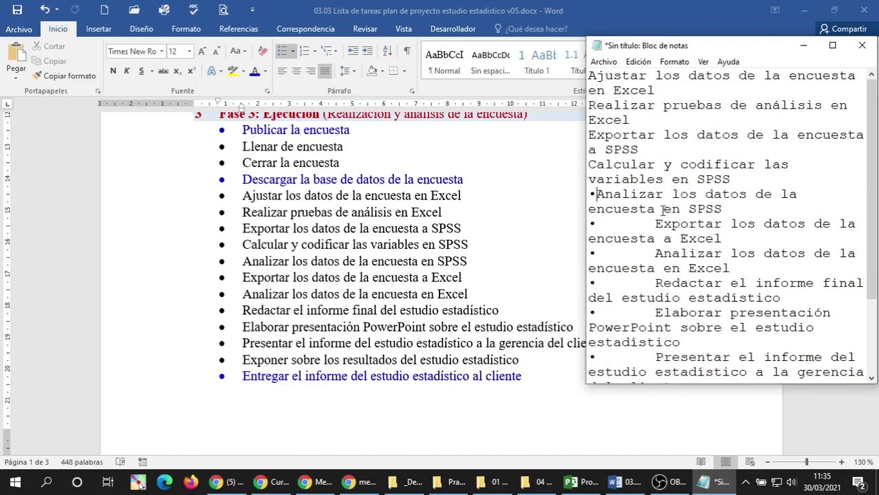
{"action": "key", "text": "BackSpace"}
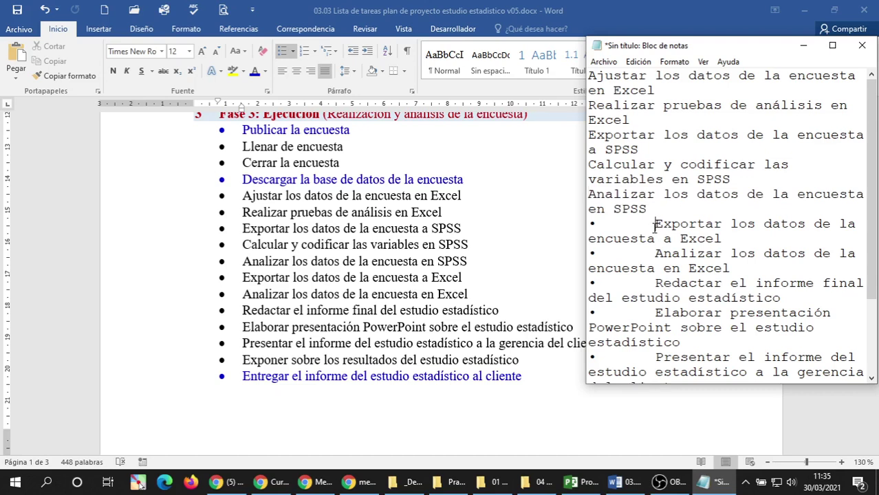
{"action": "key", "text": "BackSpace"}
{"action": "key", "text": "BackSpace"}
{"action": "key", "text": "BackSpace"}
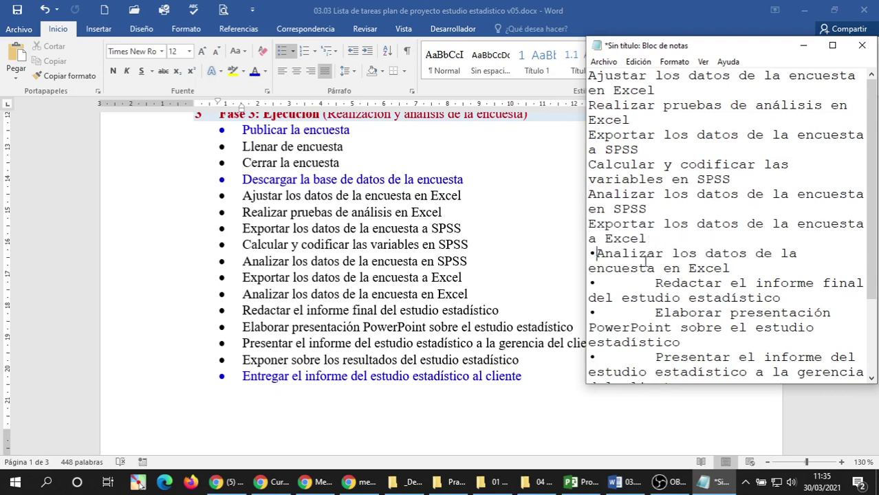
{"action": "key", "text": "BackSpace"}
{"action": "key", "text": "BackSpace"}
{"action": "key", "text": "BackSpace"}
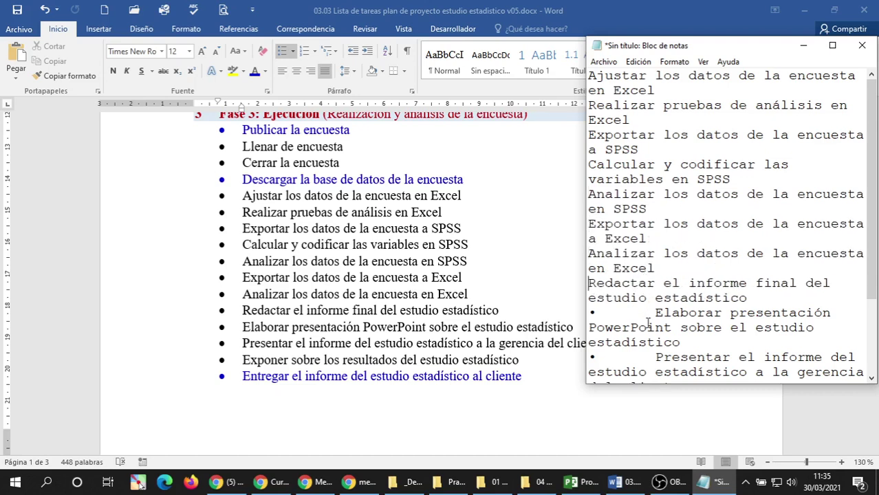
Remove the bullets from the last four note lines, Elaborar presentación PowerPoint through Entregar el informe del estudio estadístico al cliente.
{"action": "left_click", "coordinate": [656, 313]}
{"action": "key", "text": "BackSpace"}
{"action": "key", "text": "BackSpace"}
{"action": "scroll", "coordinate": [658, 253], "scroll_direction": "down", "scroll_amount": 2}
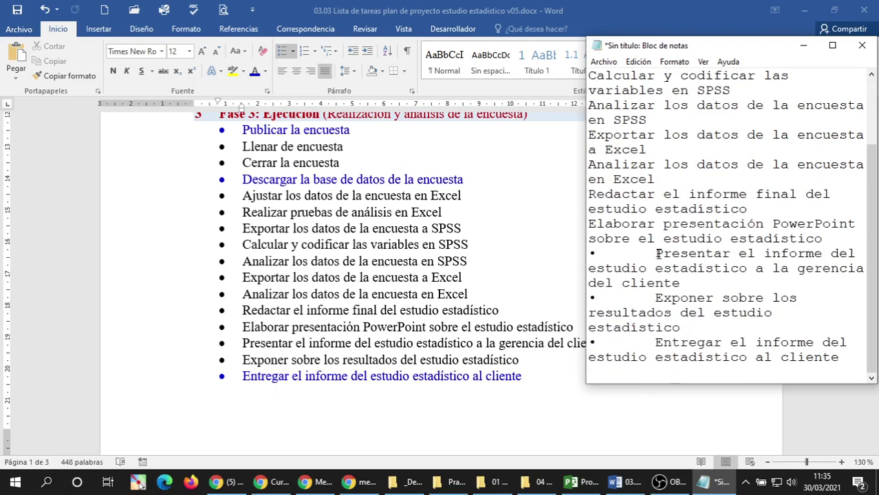
{"action": "key", "text": "BackSpace"}
{"action": "key", "text": "BackSpace"}
{"action": "left_click", "coordinate": [656, 303]}
{"action": "key", "text": "BackSpace"}
{"action": "key", "text": "BackSpace"}
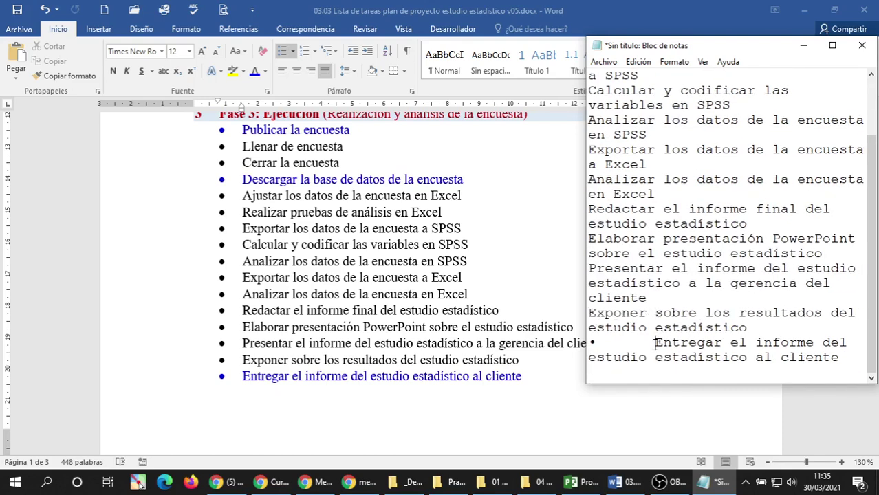
{"action": "left_click", "coordinate": [656, 342]}
{"action": "key", "text": "BackSpace"}
{"action": "key", "text": "BackSpace"}
Copy the whole cleaned task list and paste it into the Project plan's task names starting at row 13 of Fase 3.
{"action": "key", "text": "ctrl+a"}
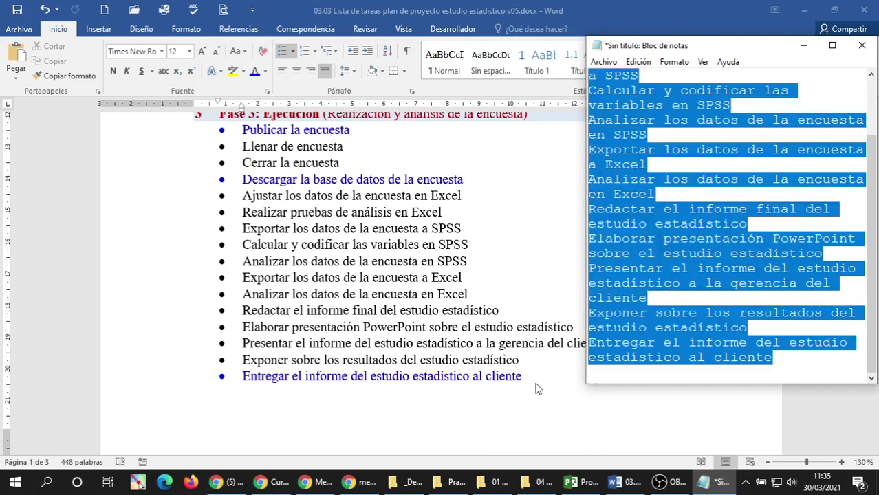
{"action": "left_click", "coordinate": [452, 296]}
{"action": "left_click", "coordinate": [575, 485]}
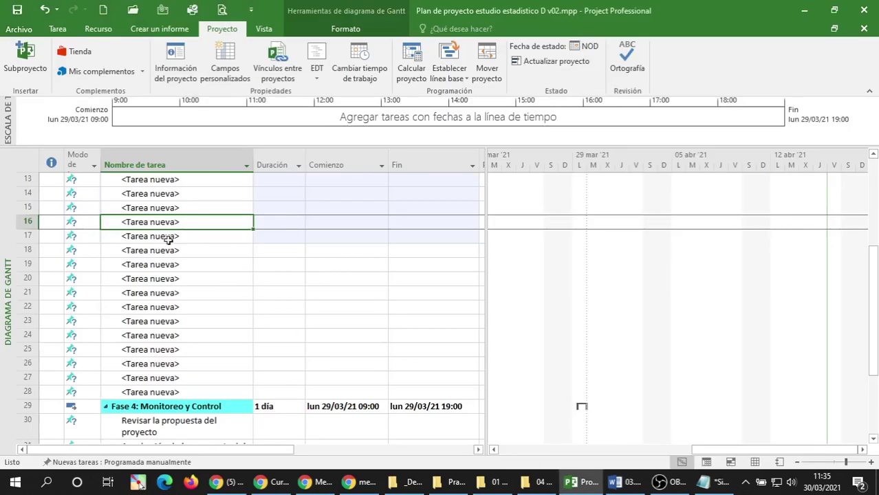
{"action": "left_click", "coordinate": [138, 253]}
{"action": "scroll", "coordinate": [138, 254], "scroll_direction": "up", "scroll_amount": 2}
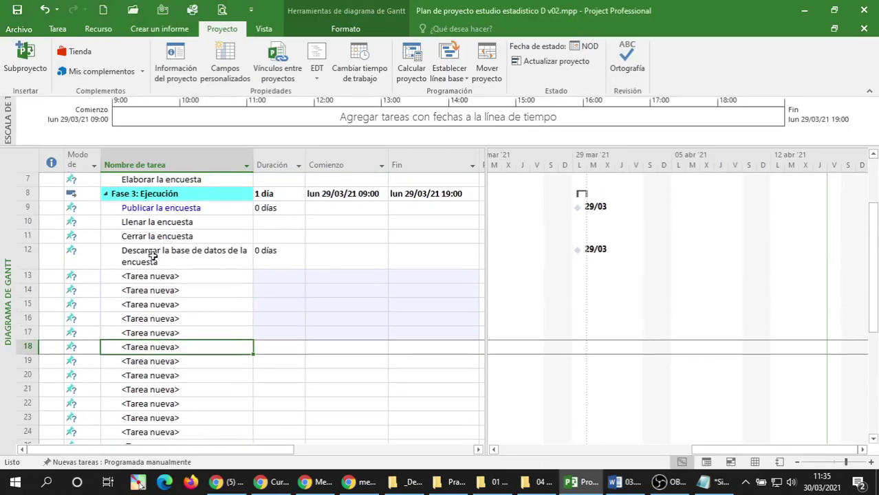
{"action": "left_click", "coordinate": [143, 277]}
{"action": "scroll", "coordinate": [180, 330], "scroll_direction": "down", "scroll_amount": 1}
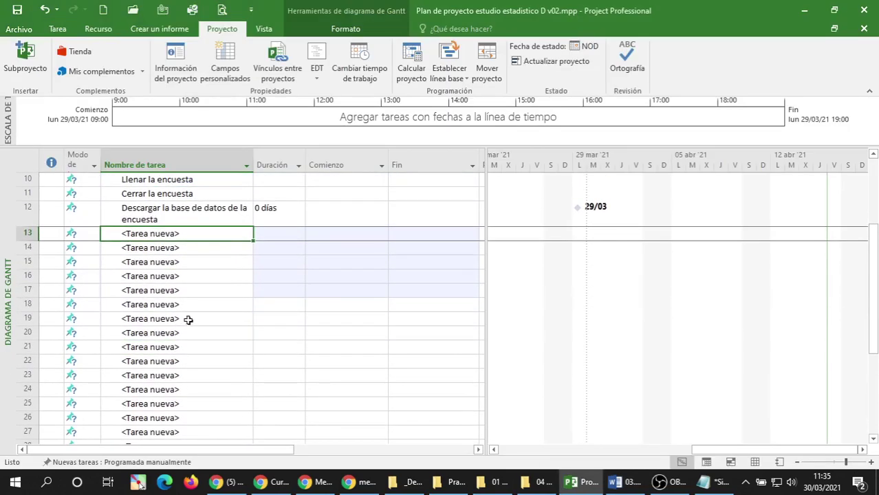
{"action": "type", "text": "Ajustar los datos de la encuesta en Excel Realizar pruebas de análisis en Excel Exportar los datos de la encuesta a SPSS Calcular y codificar las variables en SPSS Analizar los datos de la encuesta en SPSS Exportar los datos de la encuesta a Excel Analizar los datos de la encuesta en Excel Redactar el informe final del estudio estadístico Elaborar presentación PowerPoint sobre el estudio estadístico Presentar el informe del estudio estadístico a la gerencia del cliente Exponer sobre los resultados del estudio estadístico Entregar el informe del estudio estadístico al cliente"}
{"action": "scroll", "coordinate": [173, 298], "scroll_direction": "down", "scroll_amount": 2}
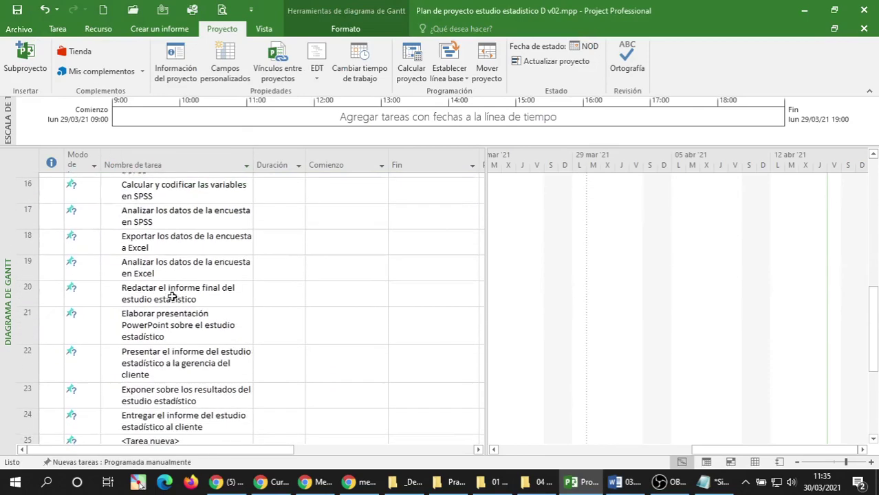
{"action": "scroll", "coordinate": [171, 296], "scroll_direction": "down", "scroll_amount": 2}
Insert a milestone at row 24 and name it Entregar el informe del estudio estadístico al cliente, copied from the ordinary task with that name.
{"action": "left_click", "coordinate": [146, 269]}
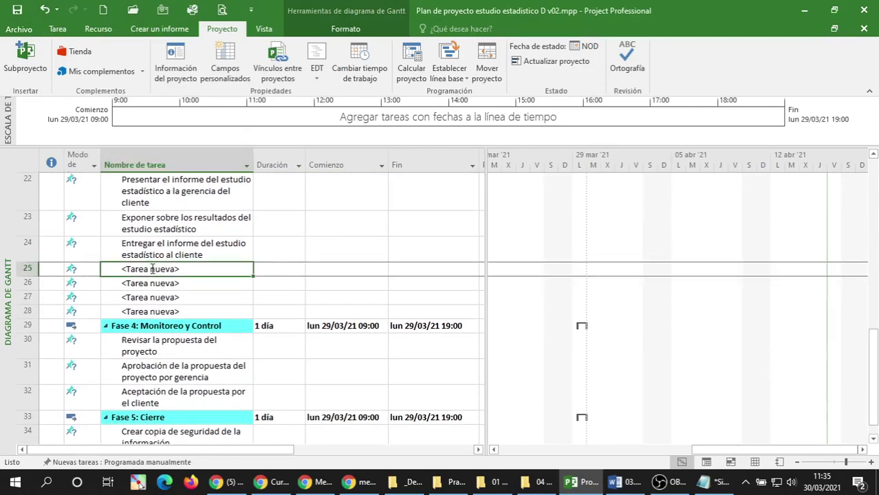
{"action": "left_click", "coordinate": [154, 252]}
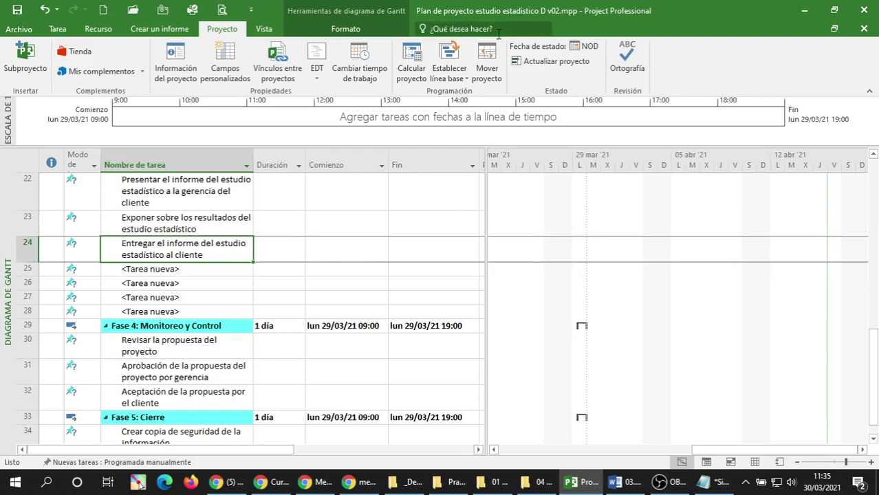
{"action": "scroll", "coordinate": [87, 24], "scroll_direction": "up", "scroll_amount": 3}
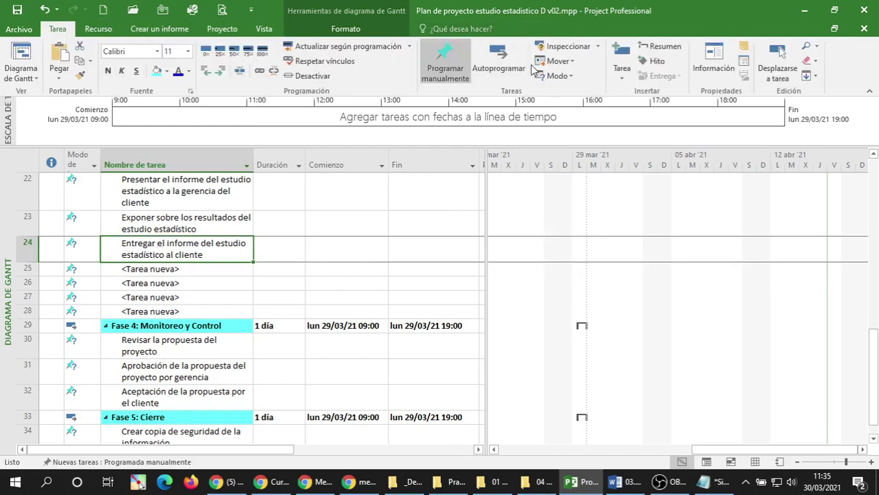
{"action": "left_click", "coordinate": [655, 61]}
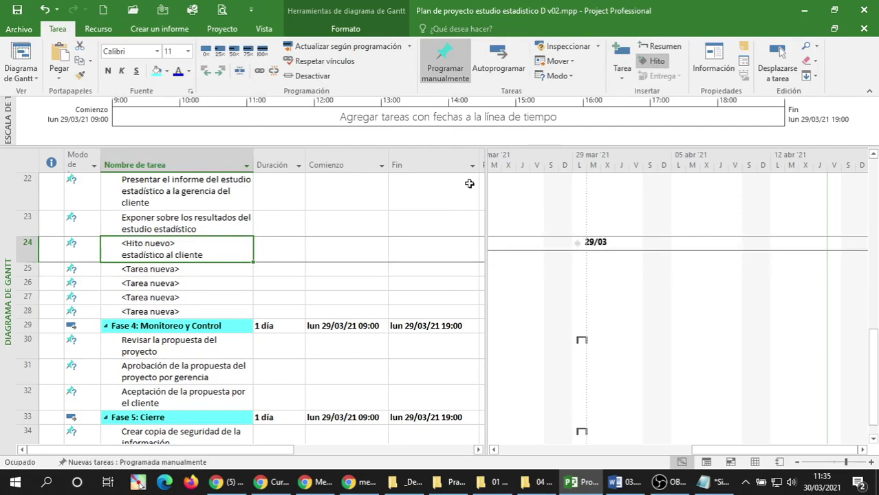
{"action": "left_click", "coordinate": [175, 264]}
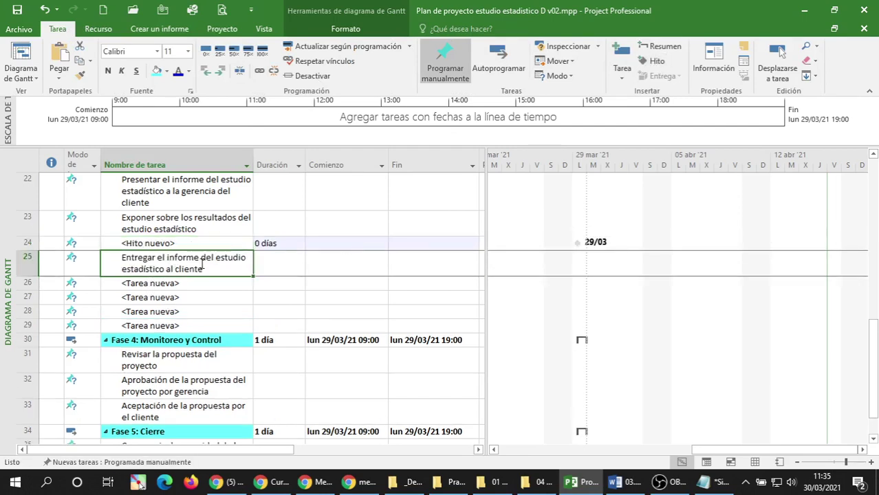
{"action": "left_click", "coordinate": [183, 268]}
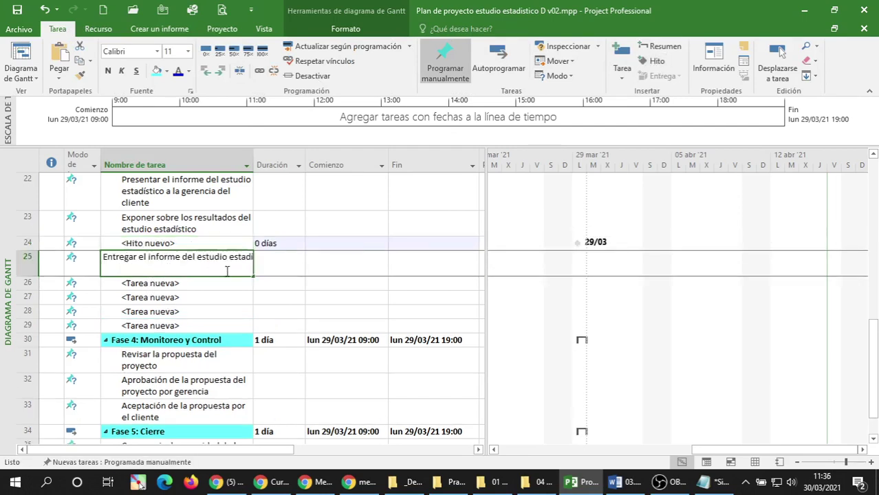
{"action": "left_click_drag", "start_coordinate": [312, 255], "coordinate": [110, 250]}
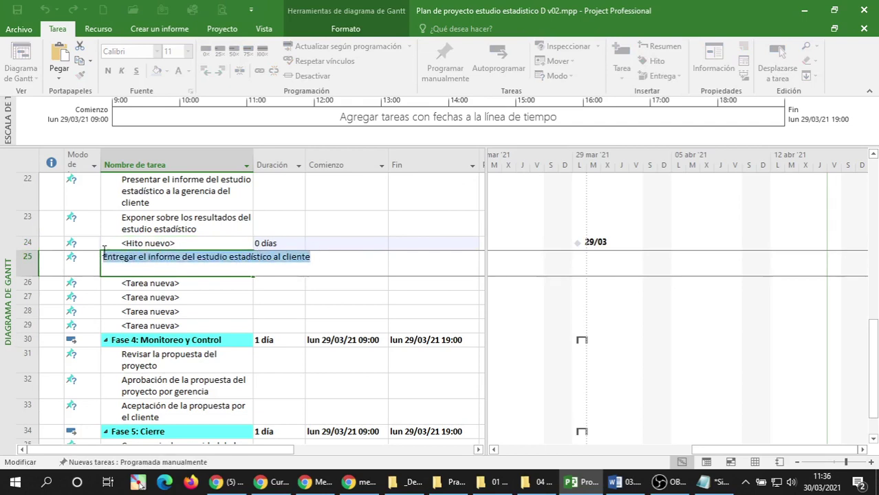
{"action": "left_click", "coordinate": [135, 248]}
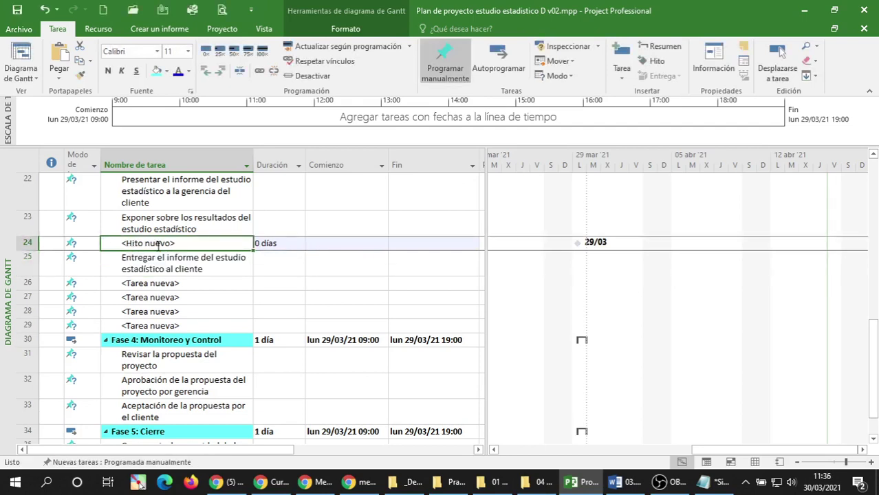
{"action": "type", "text": "Entregar el informe del estudio estadístico al cliente"}
Delete the duplicate non-milestone task Entregar el informe del estudio estadístico al cliente in row 25.
{"action": "left_click", "coordinate": [167, 269]}
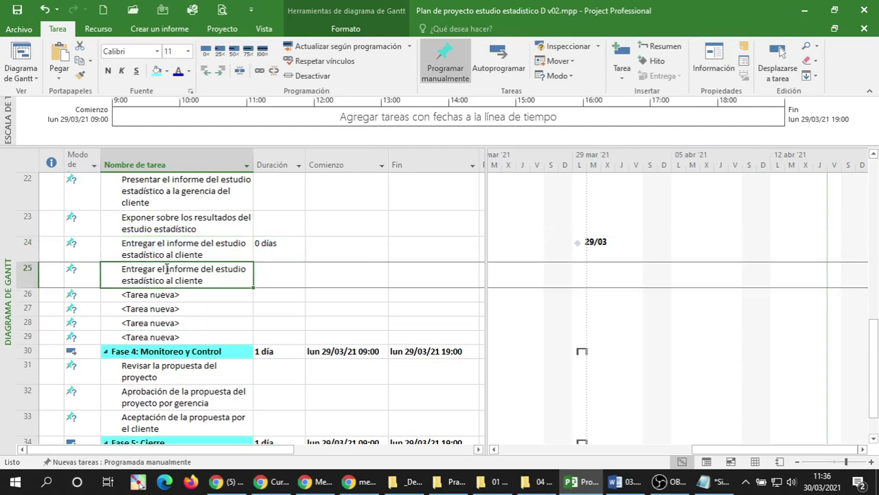
{"action": "right_click", "coordinate": [31, 274]}
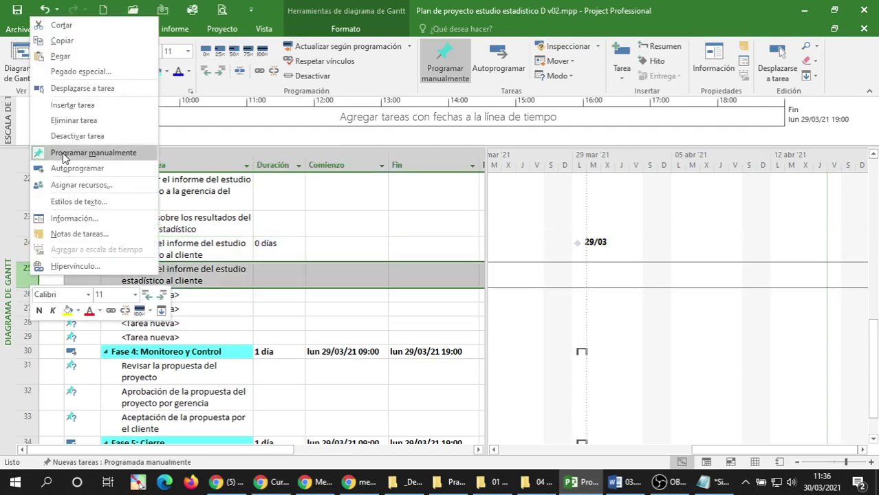
{"action": "left_click", "coordinate": [78, 121]}
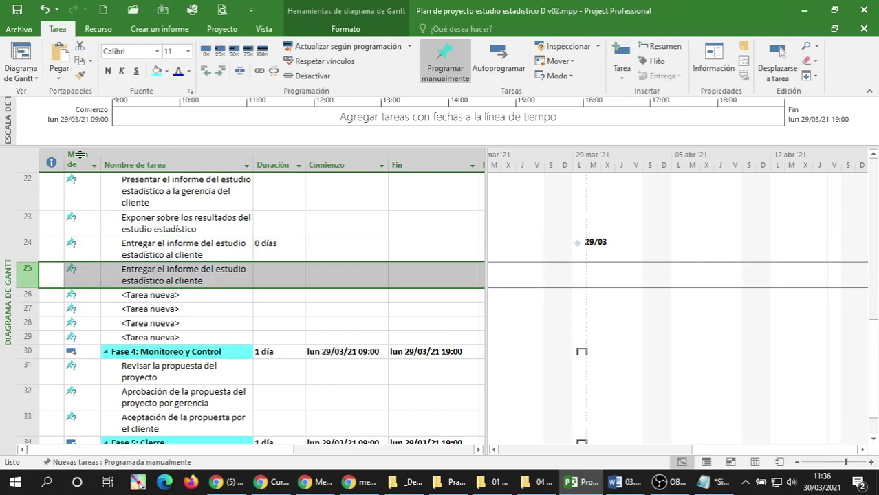
{"action": "left_click", "coordinate": [118, 303]}
Delete the four leftover placeholder tasks in rows 25 to 28, just above Fase 4: Monitoreo y Control.
{"action": "left_click", "coordinate": [25, 268]}
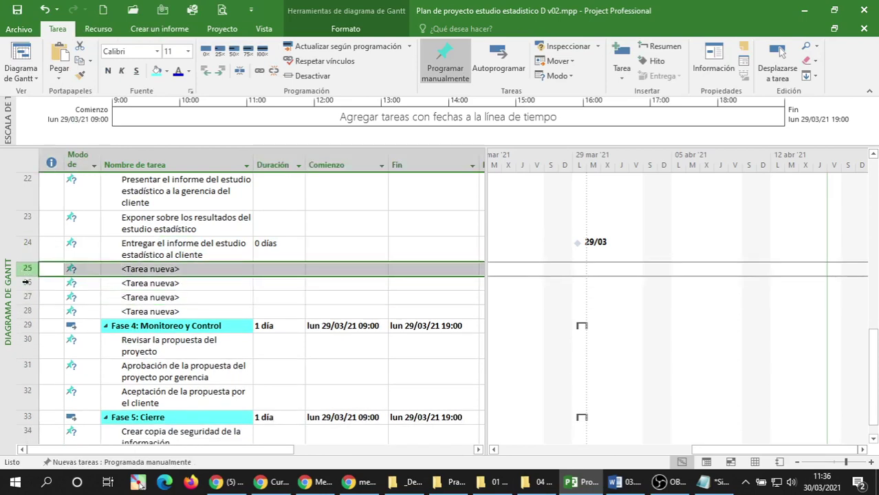
{"action": "left_click_drag", "start_coordinate": [26, 281], "coordinate": [28, 310]}
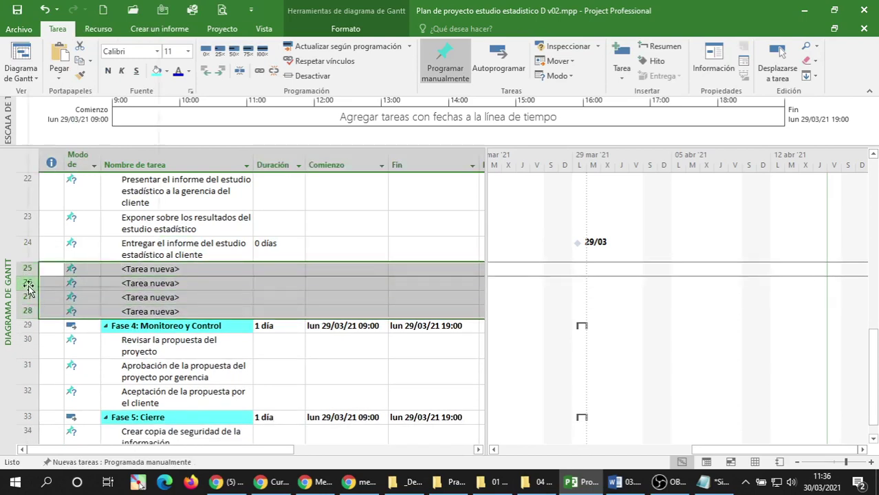
{"action": "right_click", "coordinate": [27, 287]}
{"action": "left_click", "coordinate": [69, 132]}
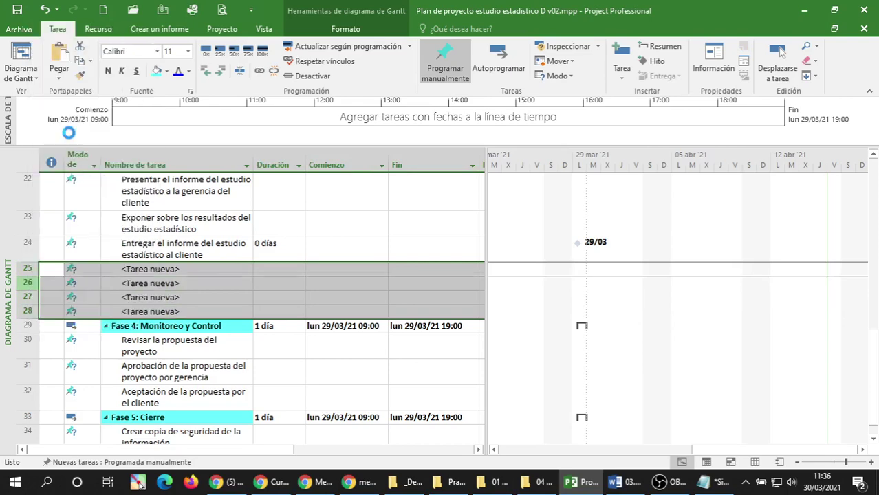
{"action": "left_click", "coordinate": [191, 312]}
Review the plan's Fase 3 to Fase 5 tasks, and switch to the Word list to examine its Fase 4: Monitoreo y Control tasks.
{"action": "scroll", "coordinate": [191, 312], "scroll_direction": "up", "scroll_amount": 2}
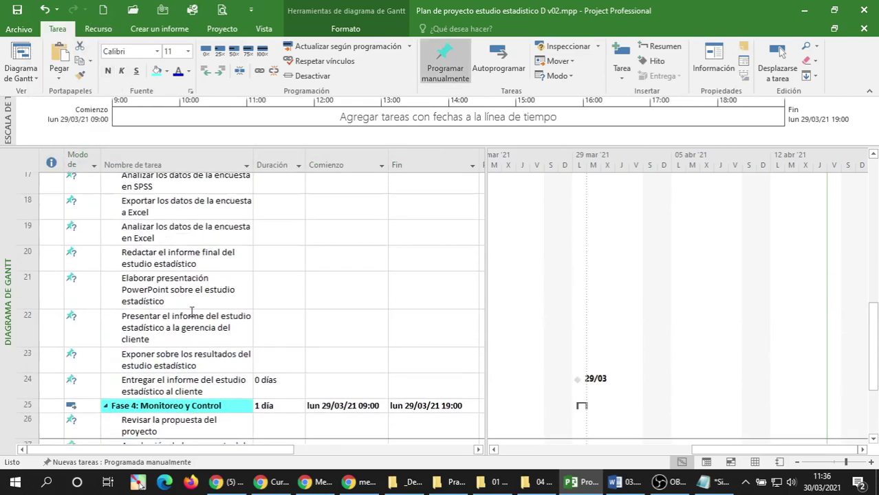
{"action": "scroll", "coordinate": [191, 311], "scroll_direction": "up", "scroll_amount": 1}
{"action": "scroll", "coordinate": [192, 311], "scroll_direction": "down", "scroll_amount": 3}
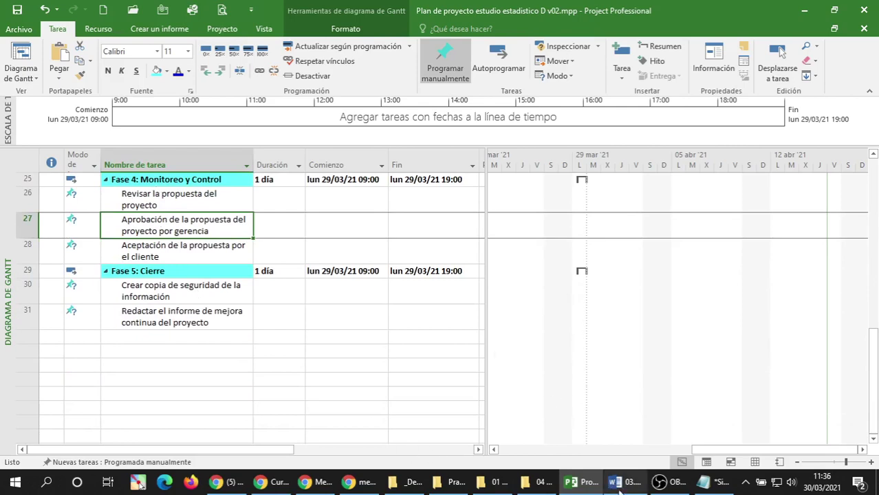
{"action": "left_click", "coordinate": [562, 453]}
{"action": "scroll", "coordinate": [337, 313], "scroll_direction": "down", "scroll_amount": 10}
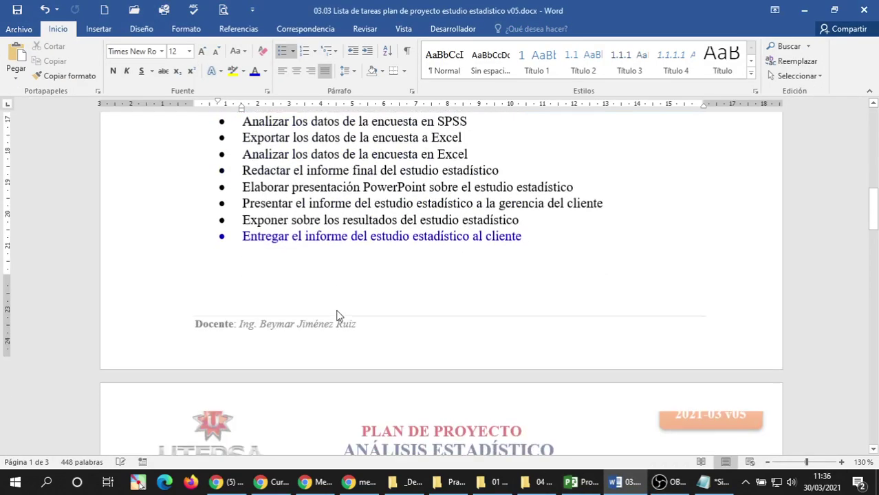
{"action": "left_click_drag", "start_coordinate": [148, 179], "coordinate": [145, 269]}
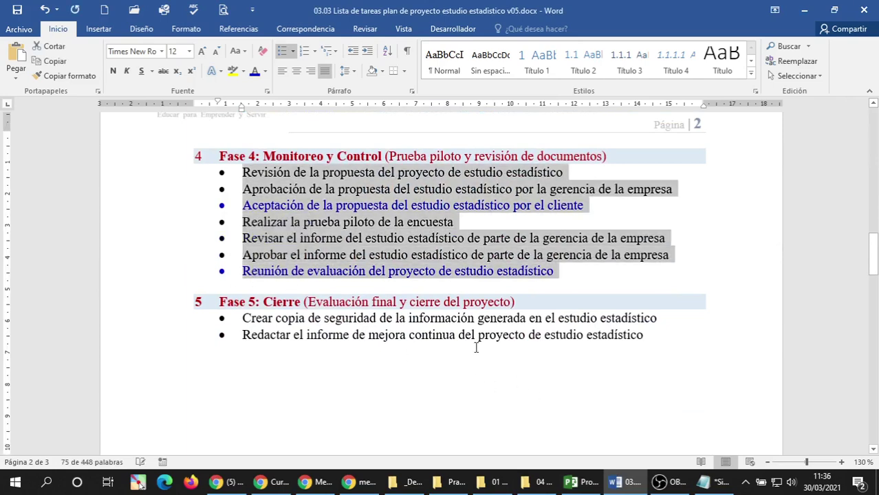
{"action": "left_click", "coordinate": [417, 254]}
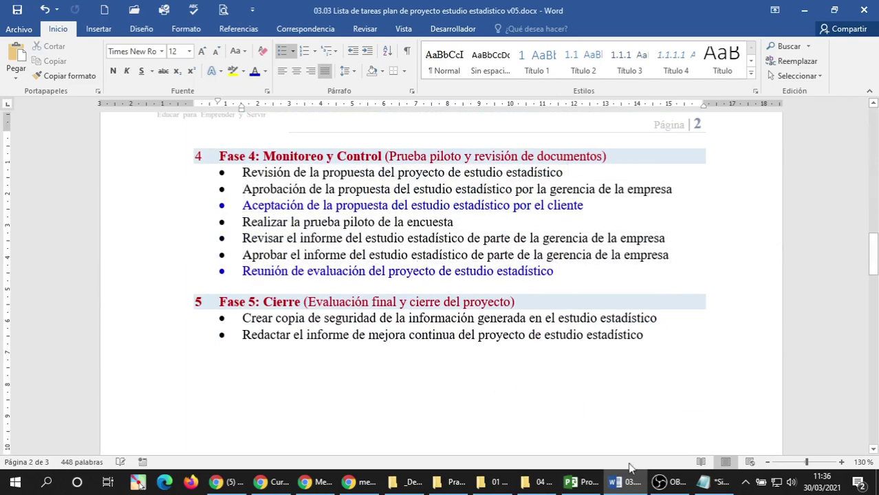
Switch to Notepad and replace its text with the seven Fase 4: Monitoreo y Control tasks copied from the Word list.
{"action": "left_click", "coordinate": [702, 481]}
{"action": "key", "text": "Delete"}
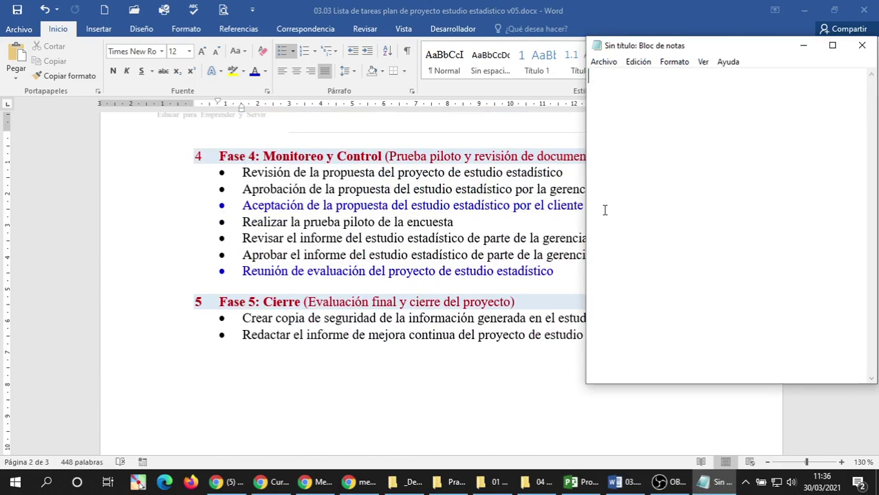
{"action": "type", "text": "•\tRevisión de la propuesta del proyecto de estudio estadístico •\tAprobación de la propuesta del estudio estadístico por la gerencia de la empresa •\tAceptación de la propuesta del estudio estadístico por el cliente •\tRealizar la prueba piloto de la encuesta •\tRevisar el informe del estudio estadístico de parte de la gerencia de la empresa •\tAprobar el informe del estudio estadístico de parte de la gerencia de la empresa •\tReunión de evaluación del proyecto de estudio estadístico"}
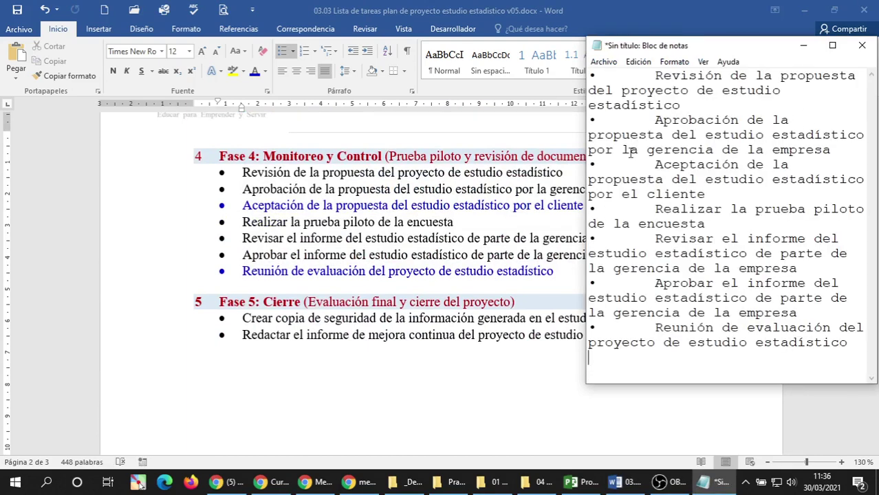
Remove the bullet character and indent in front of each of the seven Fase 4 task names in the note.
{"action": "left_click", "coordinate": [646, 74]}
{"action": "key", "text": "BackSpace"}
{"action": "key", "text": "BackSpace"}
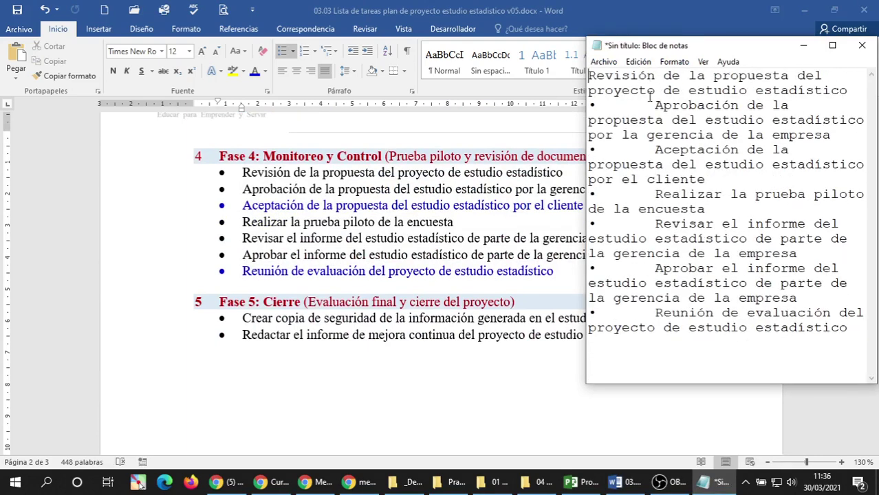
{"action": "key", "text": "BackSpace"}
{"action": "key", "text": "BackSpace"}
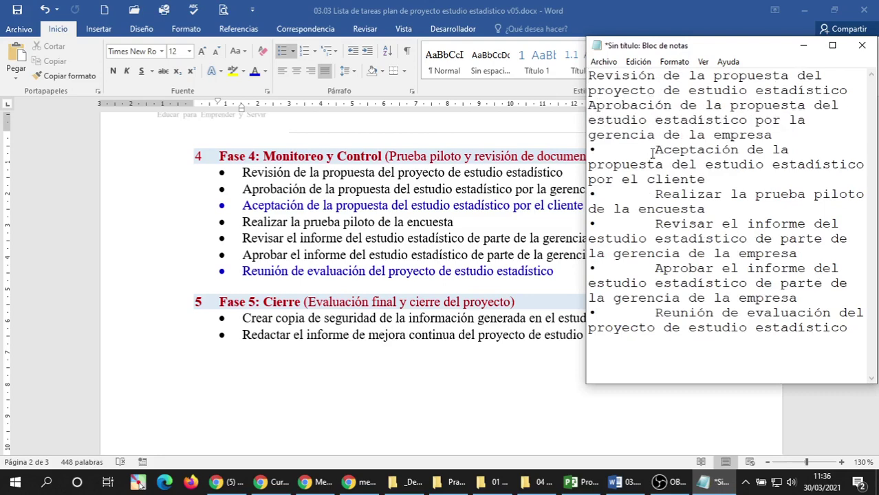
{"action": "left_click", "coordinate": [654, 150]}
{"action": "key", "text": "BackSpace"}
{"action": "key", "text": "BackSpace"}
{"action": "key", "text": "BackSpace"}
{"action": "key", "text": "BackSpace"}
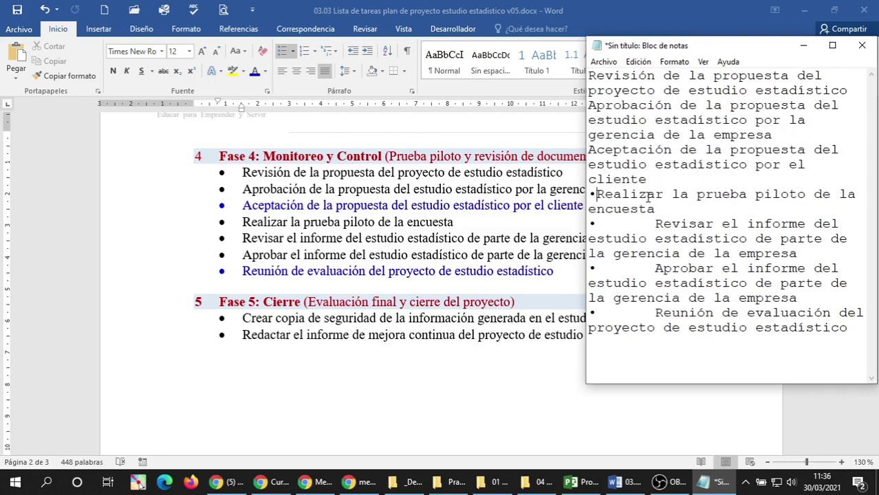
{"action": "key", "text": "BackSpace"}
{"action": "key", "text": "BackSpace"}
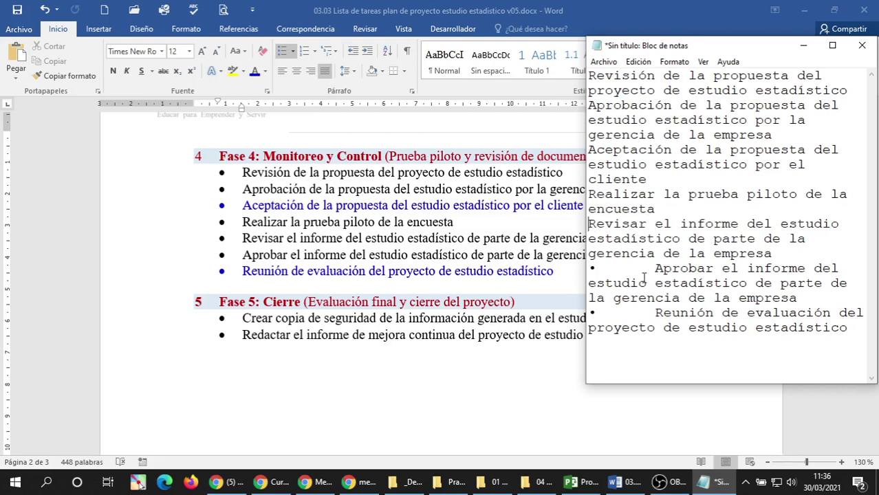
{"action": "key", "text": "BackSpace"}
{"action": "key", "text": "BackSpace"}
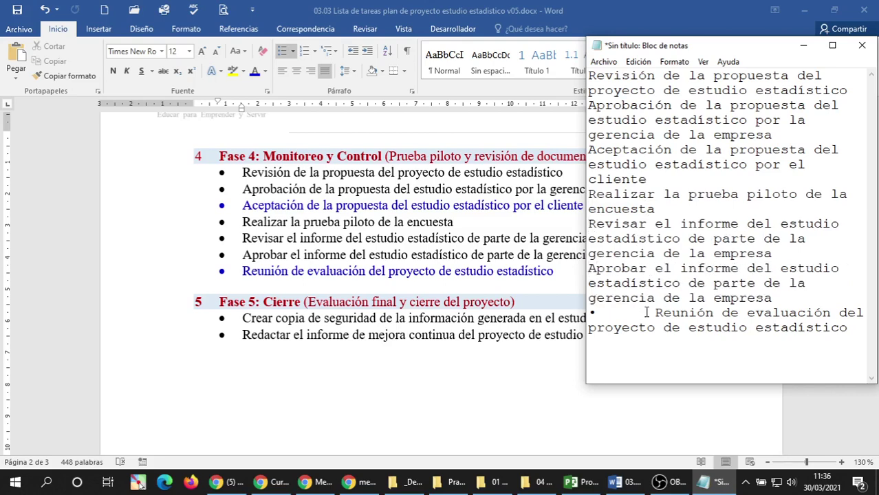
{"action": "key", "text": "BackSpace"}
{"action": "key", "text": "BackSpace"}
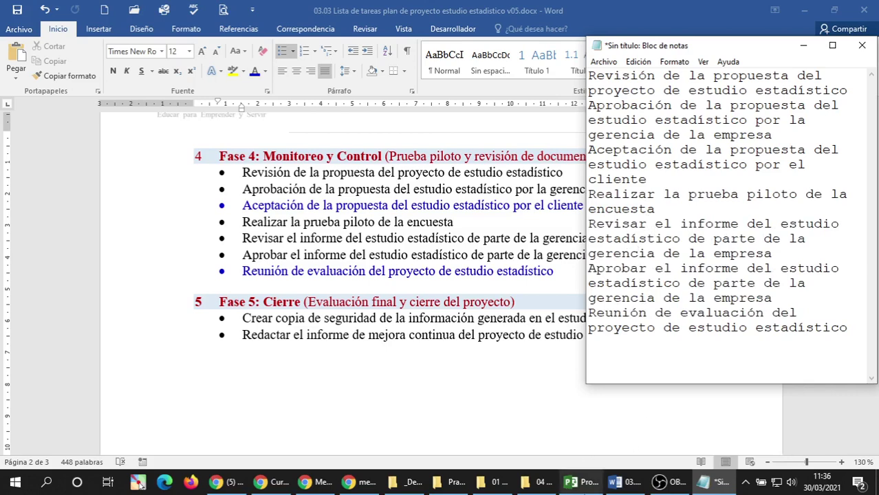
Switch to Project and insert nine new placeholder tasks in rows 29 to 37, just above Fase 5: Cierre.
{"action": "left_click", "coordinate": [579, 482]}
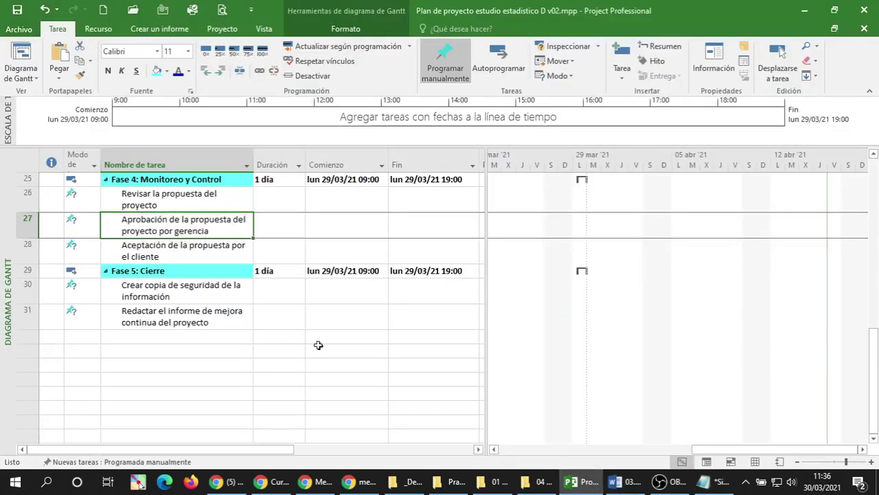
{"action": "left_click", "coordinate": [138, 252]}
{"action": "right_click", "coordinate": [18, 273]}
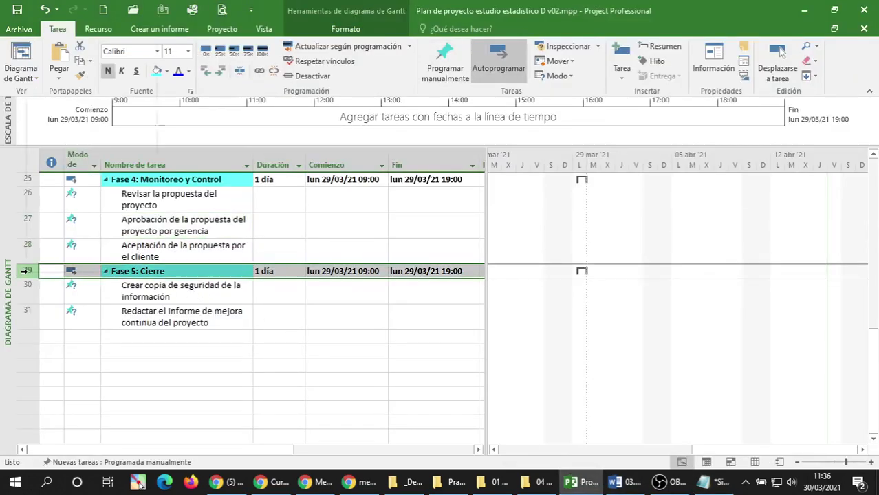
{"action": "left_click", "coordinate": [69, 101]}
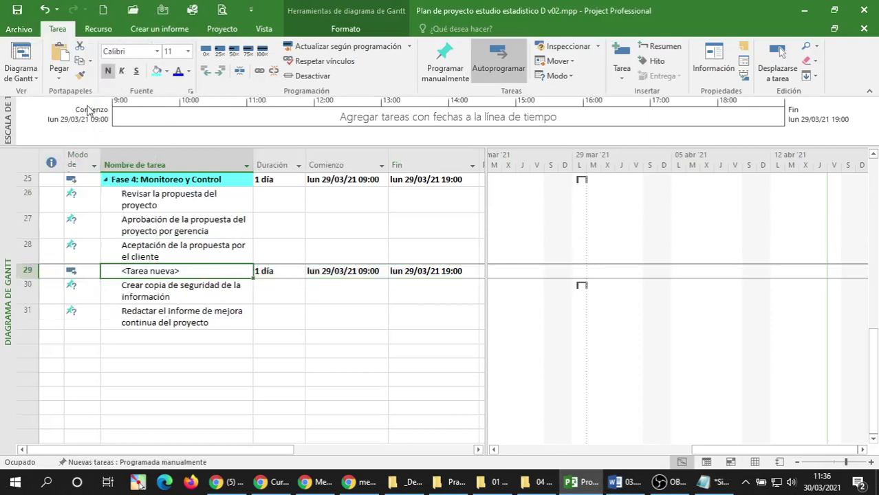
{"action": "left_click", "coordinate": [29, 272]}
{"action": "left_click_drag", "start_coordinate": [29, 272], "coordinate": [29, 323]}
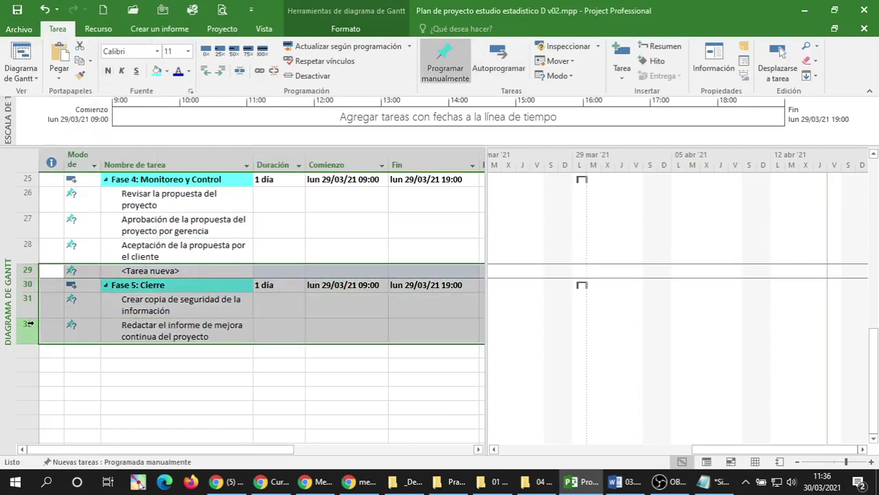
{"action": "right_click", "coordinate": [28, 289]}
{"action": "left_click", "coordinate": [72, 117]}
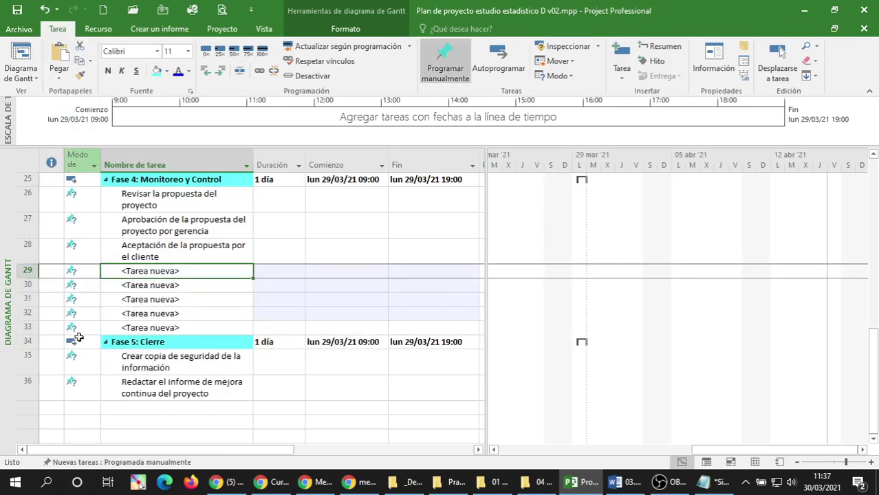
{"action": "left_click_drag", "start_coordinate": [28, 271], "coordinate": [29, 315]}
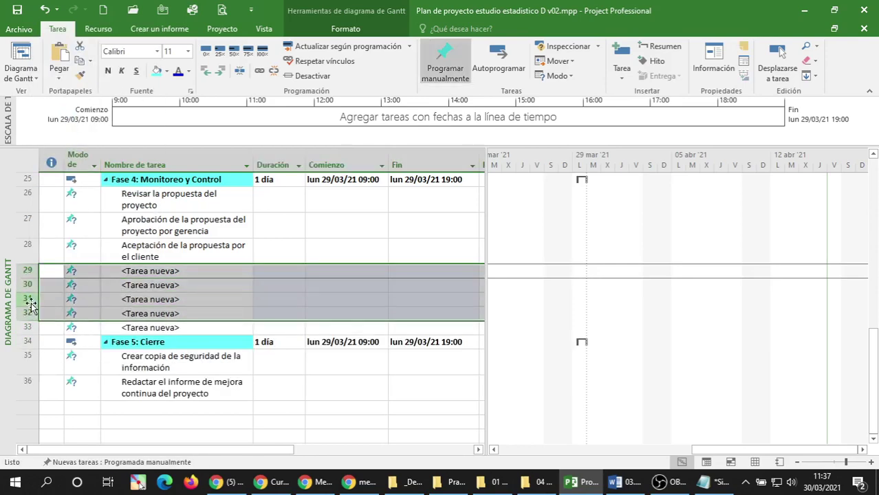
{"action": "right_click", "coordinate": [29, 303]}
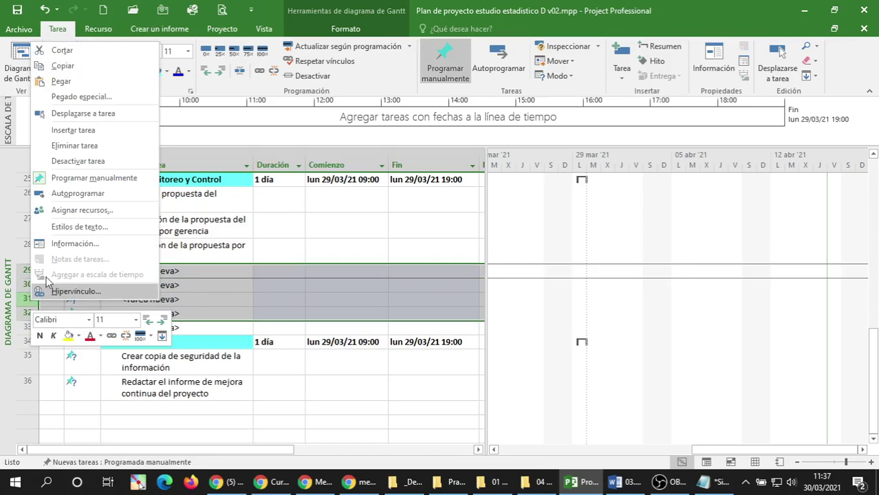
{"action": "left_click", "coordinate": [73, 131]}
{"action": "left_click", "coordinate": [148, 298]}
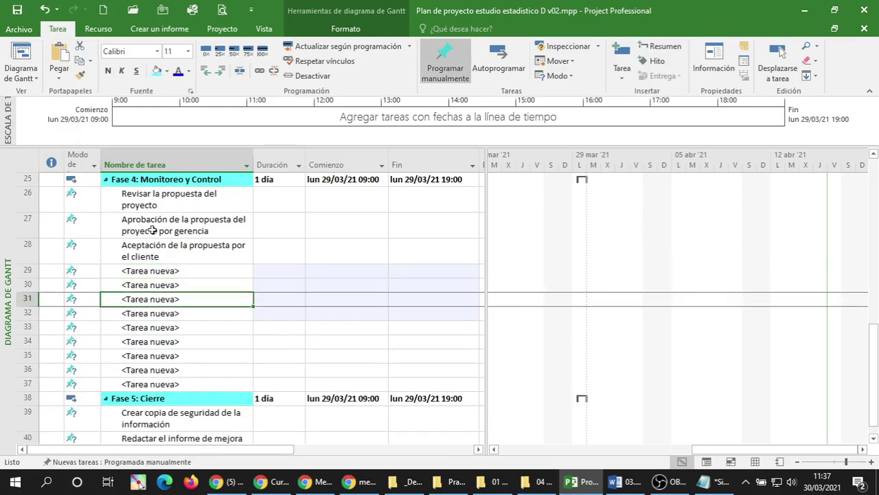
Copy all seven task names from Notepad and paste them into Project's task name column from row 26, under Fase 4: Monitoreo y Control.
{"action": "left_click", "coordinate": [157, 201]}
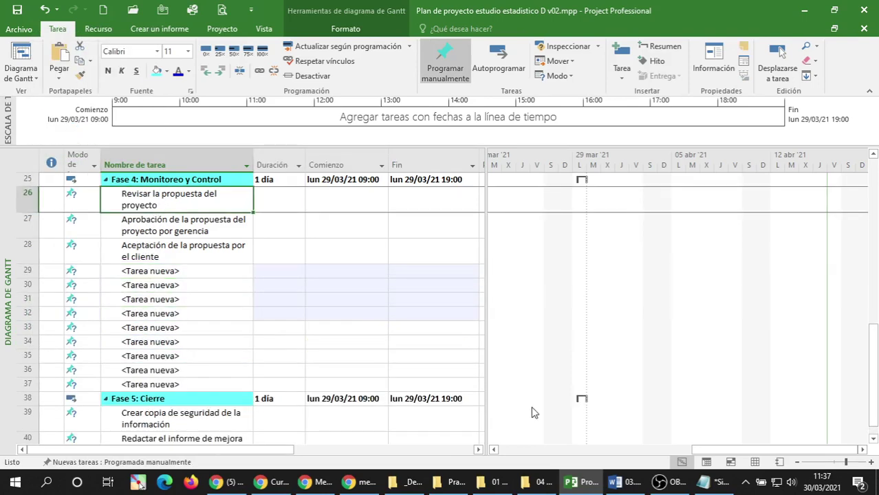
{"action": "left_click", "coordinate": [716, 485]}
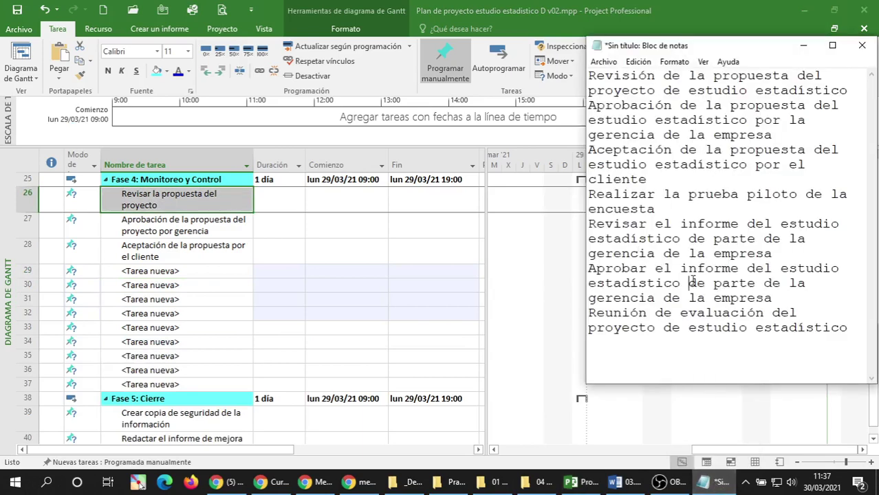
{"action": "key", "text": "ctrl+a"}
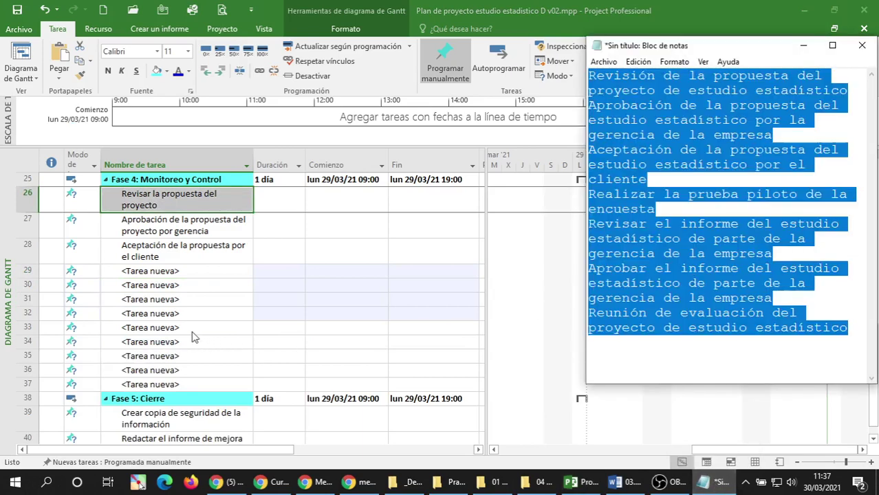
{"action": "left_click", "coordinate": [167, 327]}
{"action": "left_click", "coordinate": [142, 201]}
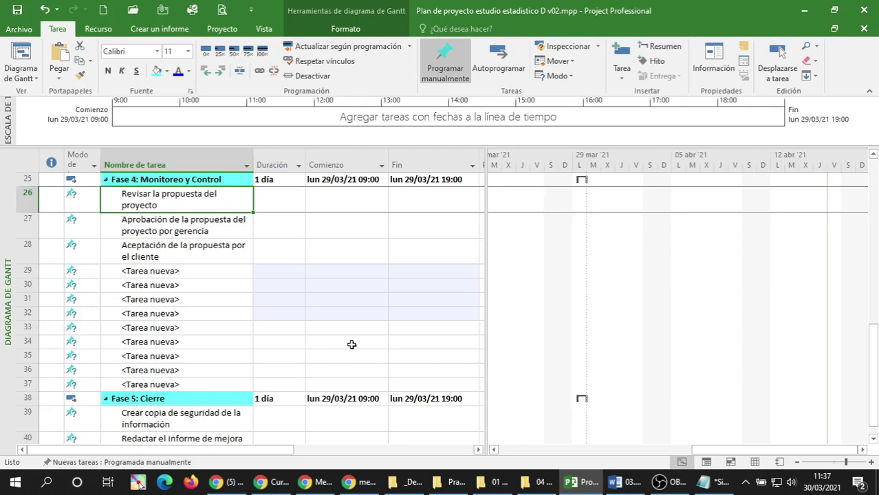
{"action": "key", "text": "ctrl+v"}
Delete the five leftover placeholder tasks in rows 33 to 37, just above Fase 5: Cierre.
{"action": "scroll", "coordinate": [193, 327], "scroll_direction": "down", "scroll_amount": 2}
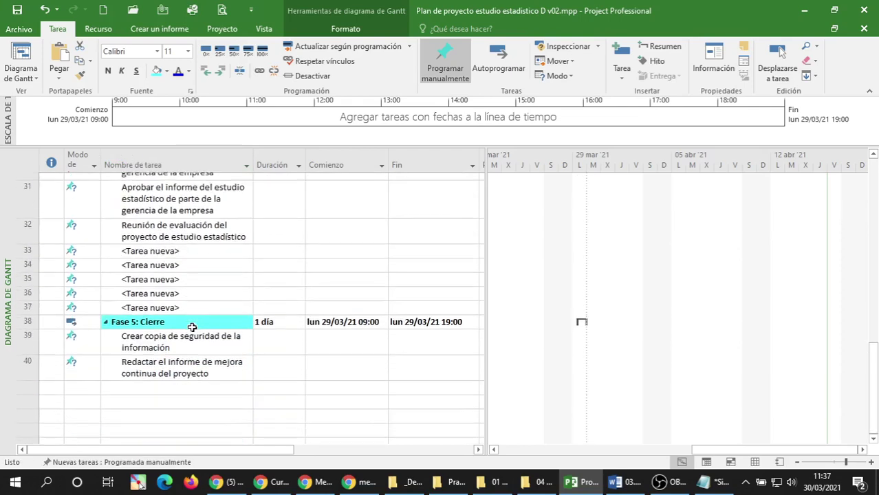
{"action": "left_click", "coordinate": [141, 256]}
{"action": "left_click", "coordinate": [20, 243]}
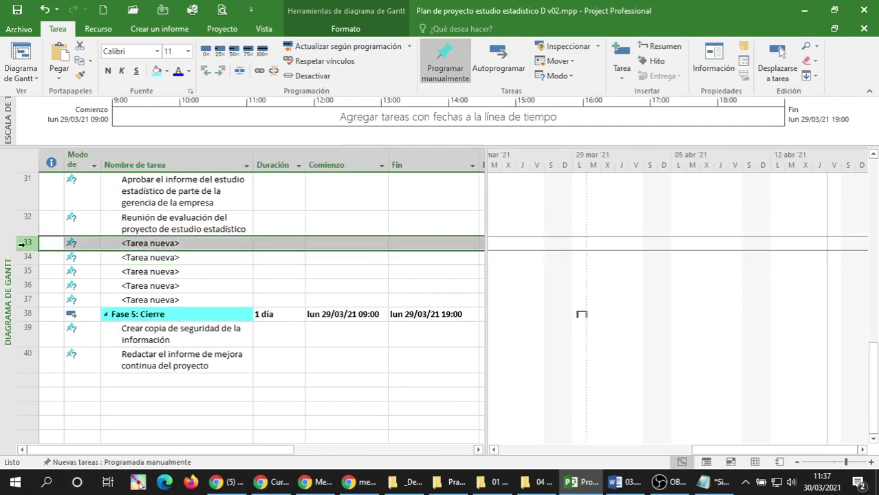
{"action": "left_click_drag", "start_coordinate": [21, 243], "coordinate": [25, 300]}
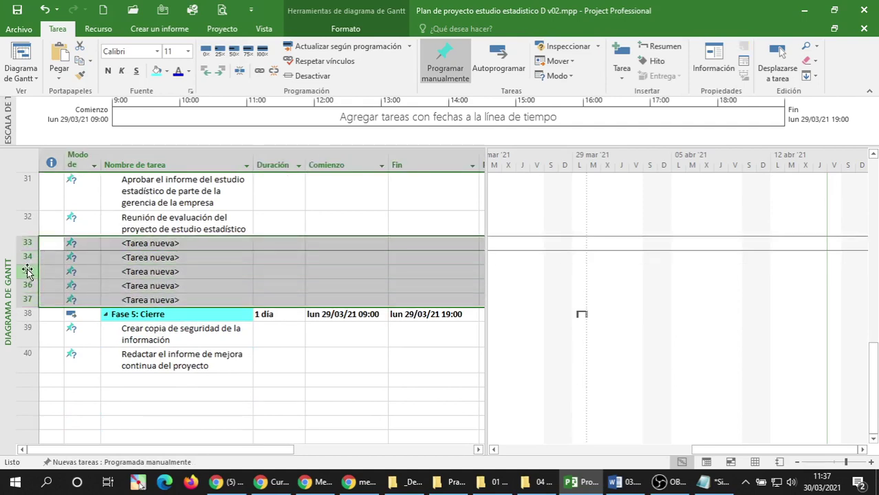
{"action": "right_click", "coordinate": [26, 272]}
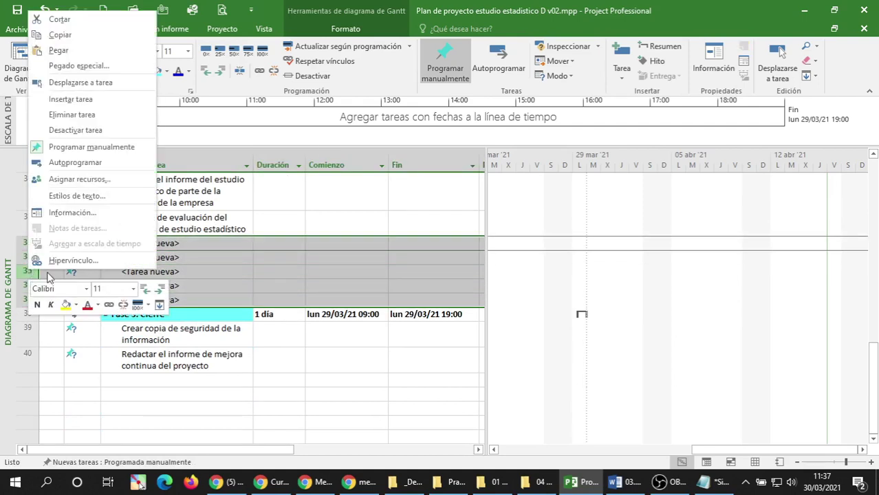
{"action": "left_click", "coordinate": [86, 121]}
{"action": "left_click", "coordinate": [197, 286]}
{"action": "left_click", "coordinate": [205, 265]}
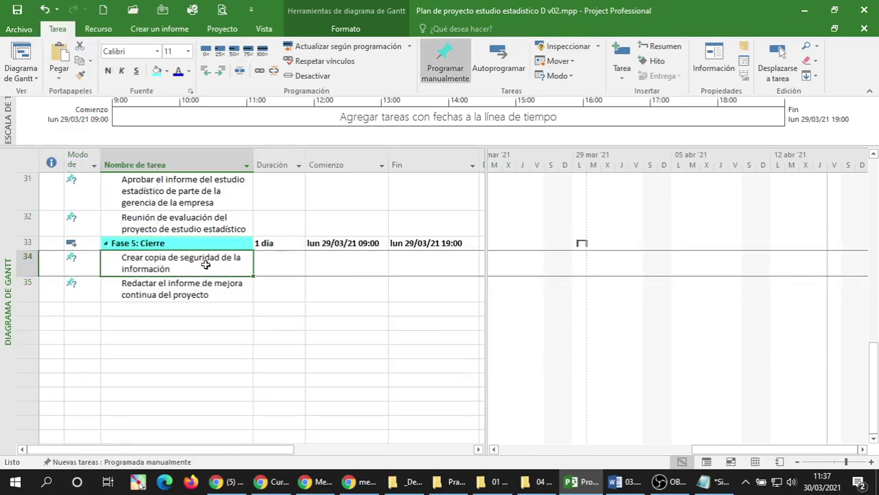
Check the blue Fase 4 milestones in the Word list, and insert a new milestone in Project at row 28, above the client's proposal acceptance task.
{"action": "left_click", "coordinate": [622, 481]}
{"action": "scroll", "coordinate": [344, 258], "scroll_direction": "down", "scroll_amount": 1}
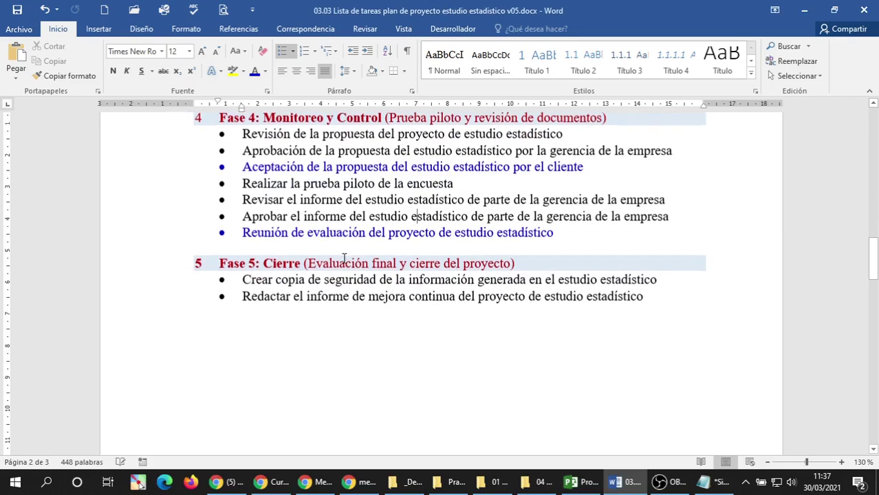
{"action": "scroll", "coordinate": [343, 259], "scroll_direction": "down", "scroll_amount": 1}
{"action": "scroll", "coordinate": [329, 255], "scroll_direction": "up", "scroll_amount": 2}
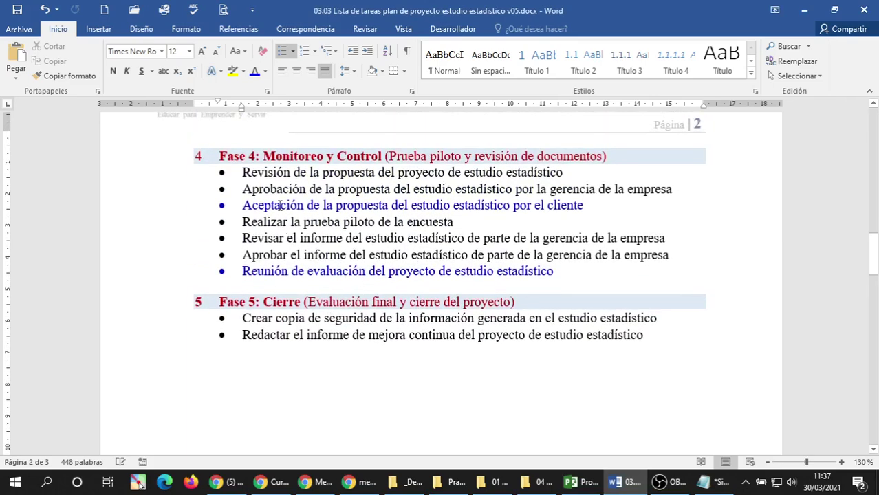
{"action": "triple_click", "coordinate": [279, 205]}
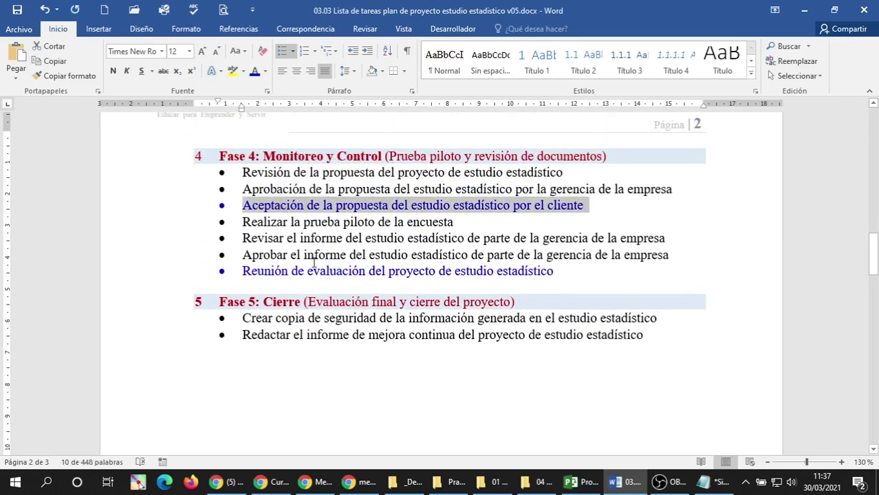
{"action": "left_click", "coordinate": [578, 485]}
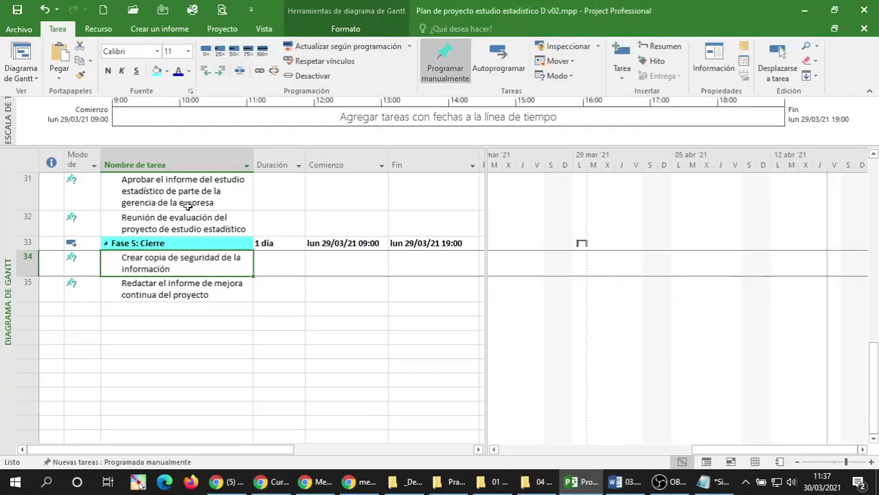
{"action": "scroll", "coordinate": [146, 187], "scroll_direction": "up", "scroll_amount": 1}
{"action": "scroll", "coordinate": [145, 187], "scroll_direction": "up", "scroll_amount": 3}
{"action": "left_click", "coordinate": [165, 334]}
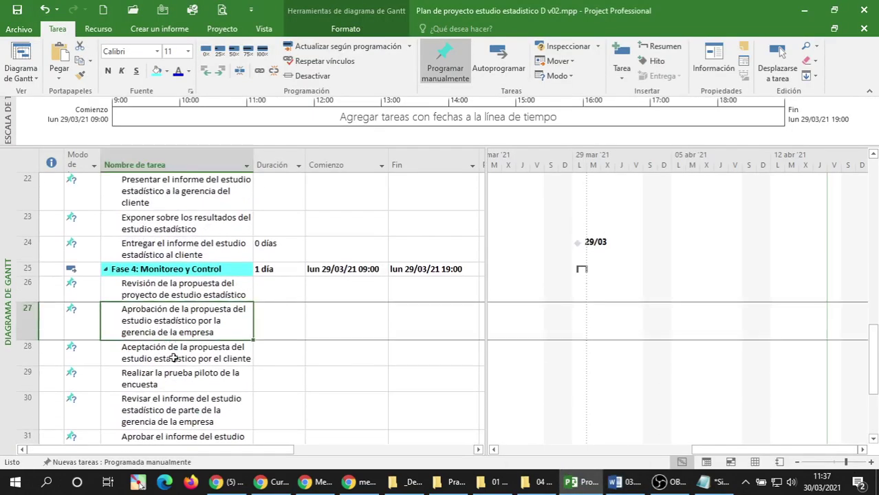
{"action": "left_click", "coordinate": [170, 356]}
{"action": "scroll", "coordinate": [206, 329], "scroll_direction": "down", "scroll_amount": 3}
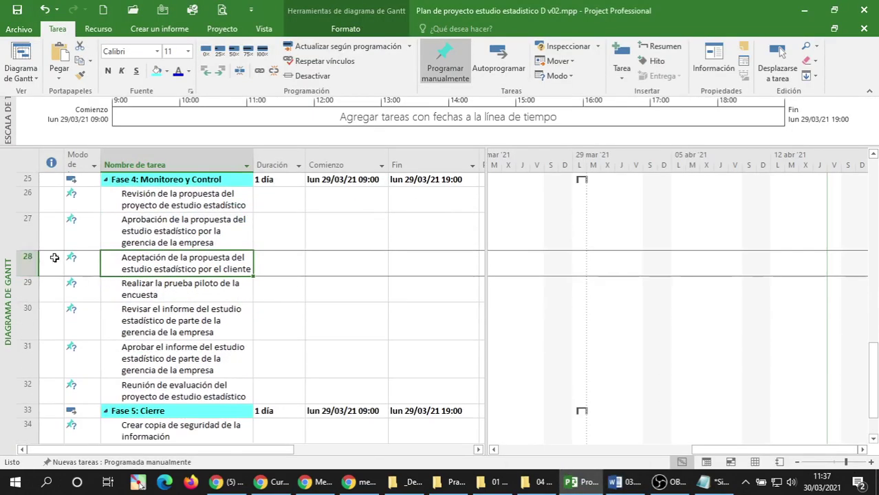
{"action": "left_click", "coordinate": [655, 61]}
Name the row 28 milestone Aceptación de la propuesta del estudio estadístico por el cliente, copied from the ordinary task below it.
{"action": "left_click", "coordinate": [184, 271]}
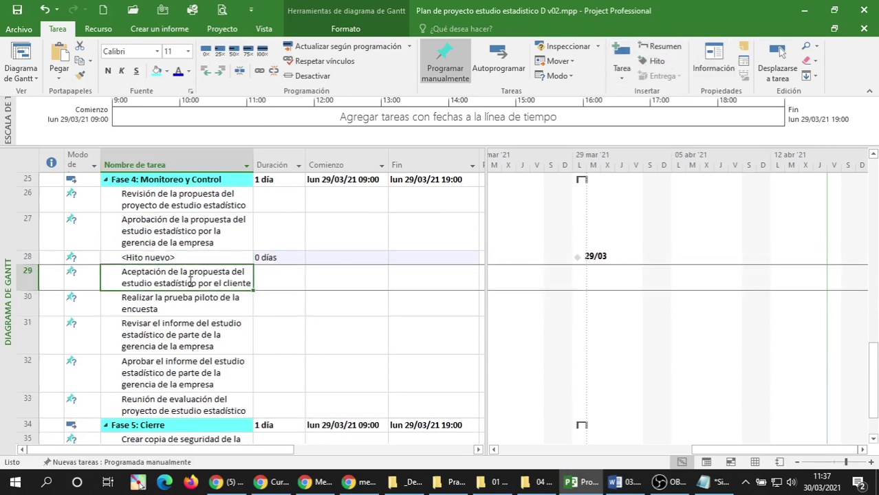
{"action": "left_click", "coordinate": [191, 281]}
{"action": "left_click_drag", "start_coordinate": [382, 273], "coordinate": [95, 273]}
{"action": "key", "text": "ctrl+c"}
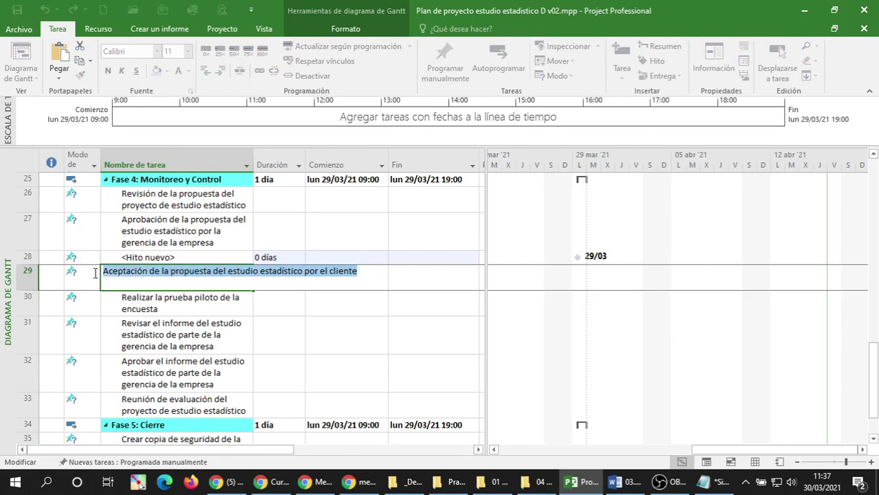
{"action": "left_click", "coordinate": [170, 258]}
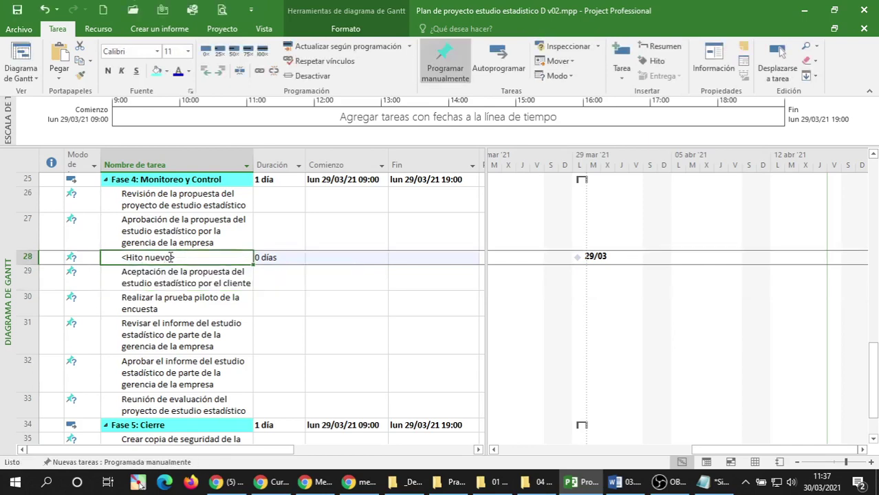
{"action": "key", "text": "ctrl+v"}
{"action": "left_click", "coordinate": [155, 288]}
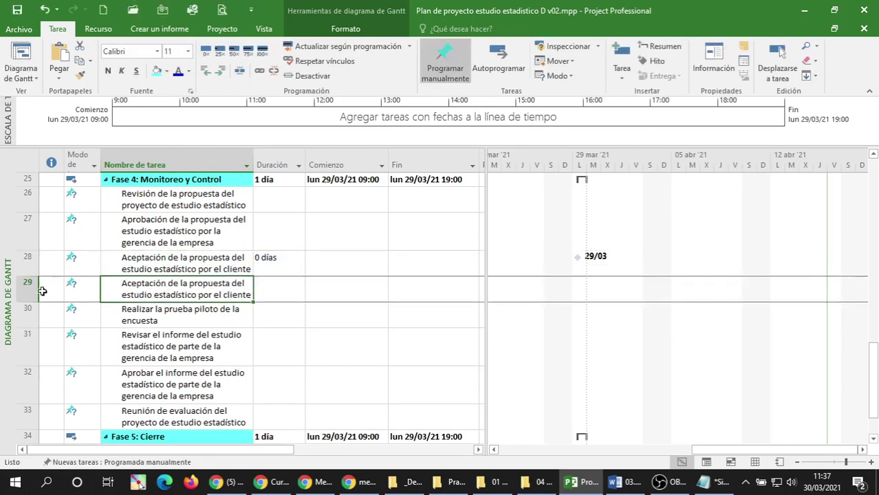
Delete the duplicate ordinary task for the client's proposal acceptance in row 29, just below its milestone.
{"action": "left_click", "coordinate": [42, 291]}
{"action": "right_click", "coordinate": [42, 290]}
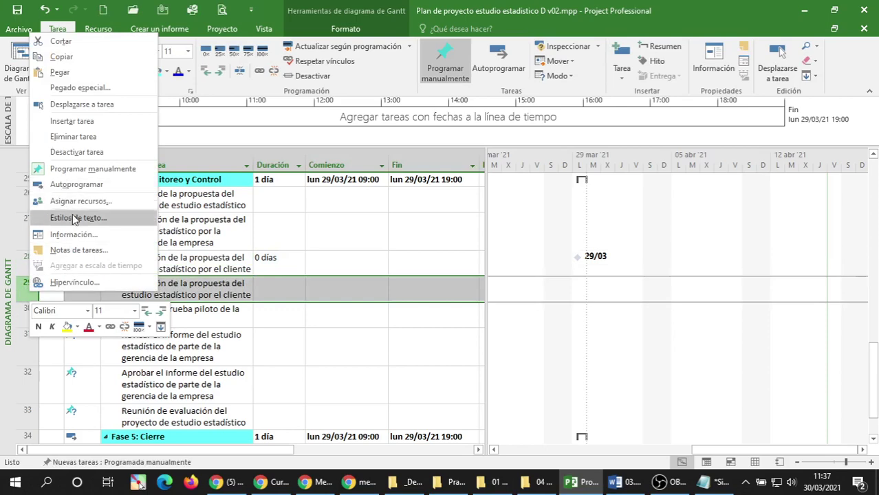
{"action": "left_click", "coordinate": [73, 136]}
{"action": "left_click", "coordinate": [182, 336]}
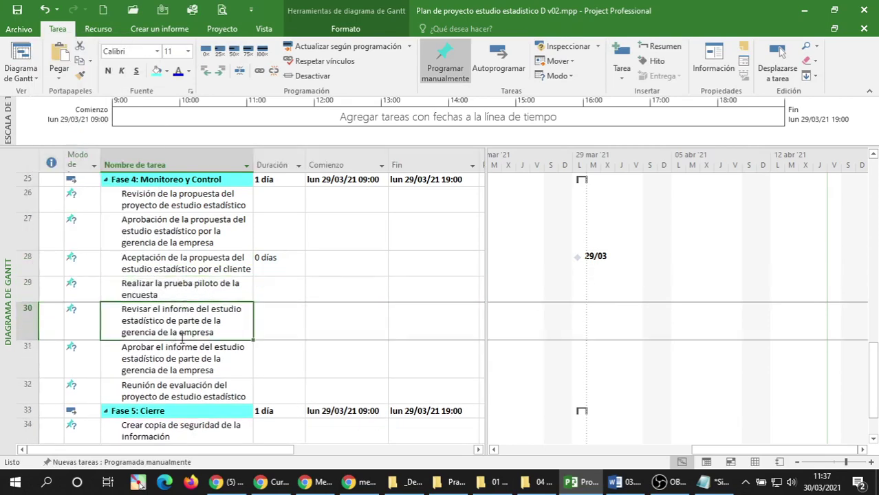
Check the last blue Fase 4 item in the Word list, and insert a milestone in Project at row 32, above the evaluation meeting task.
{"action": "left_click", "coordinate": [622, 481]}
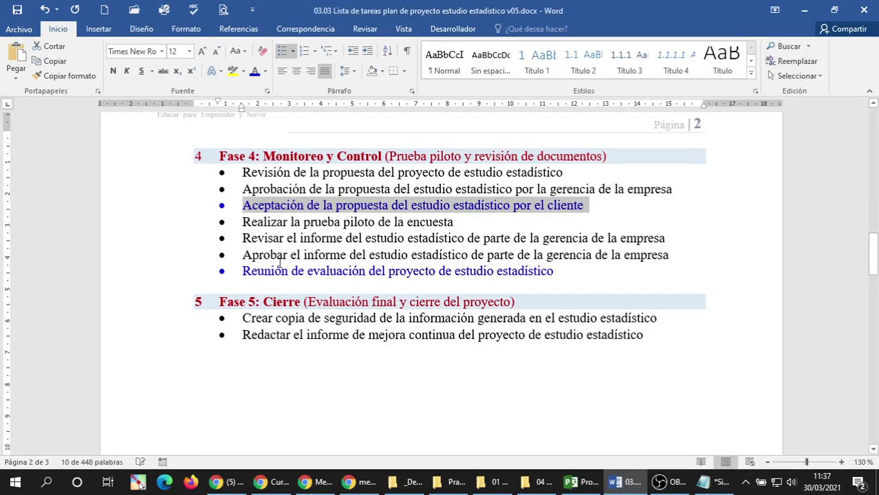
{"action": "left_click_drag", "start_coordinate": [232, 275], "coordinate": [268, 275]}
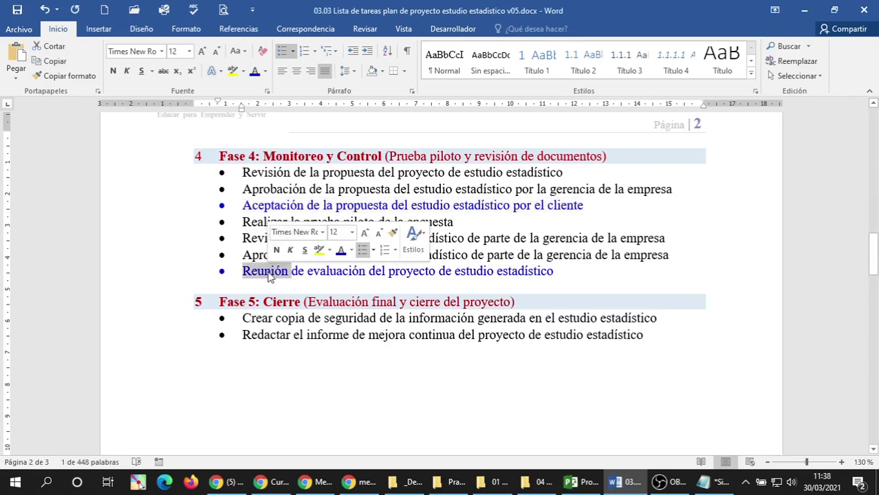
{"action": "left_click", "coordinate": [579, 481]}
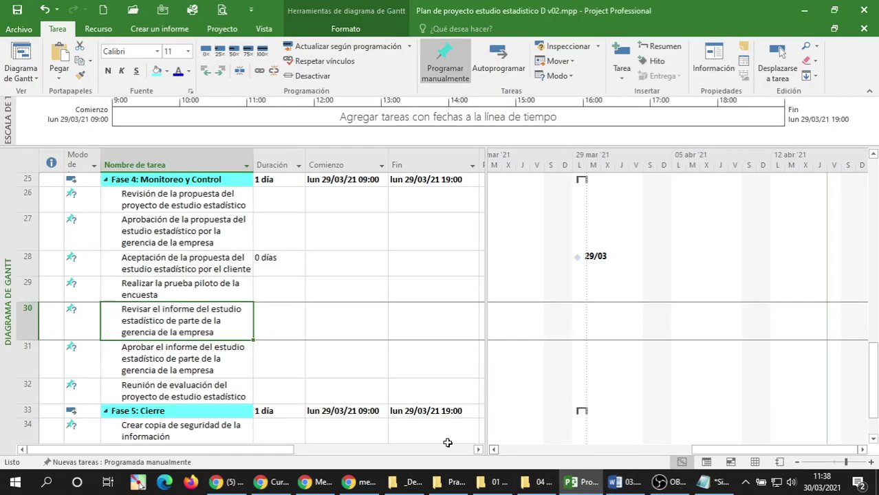
{"action": "scroll", "coordinate": [254, 404], "scroll_direction": "down", "scroll_amount": 2}
{"action": "left_click", "coordinate": [155, 323]}
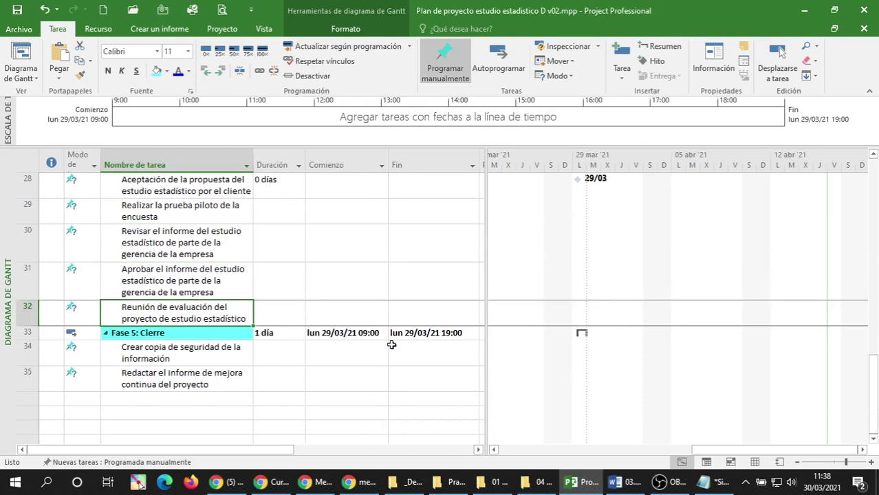
{"action": "left_click", "coordinate": [657, 61]}
Name the row 32 milestone Reunión de evaluación del proyecto de estudio estadístico, copied from the ordinary task below it.
{"action": "left_click", "coordinate": [173, 328]}
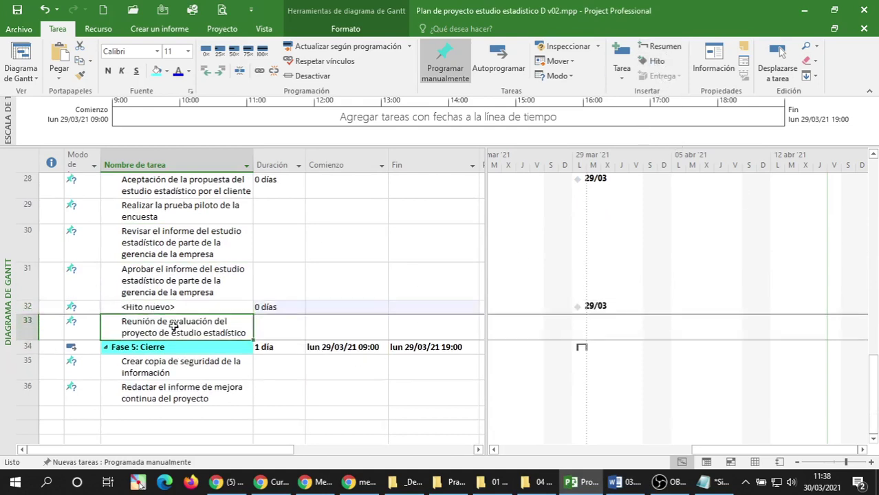
{"action": "left_click", "coordinate": [180, 323]}
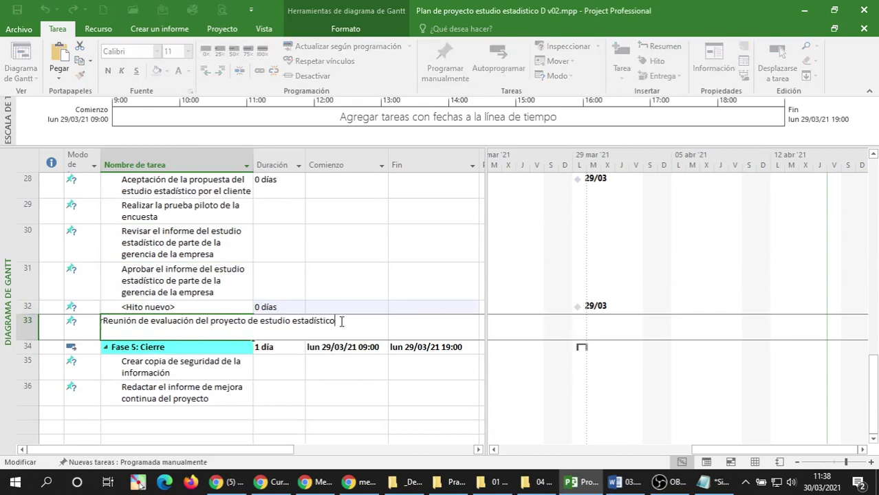
{"action": "left_click_drag", "start_coordinate": [341, 322], "coordinate": [105, 323]}
{"action": "key", "text": "ctrl+c"}
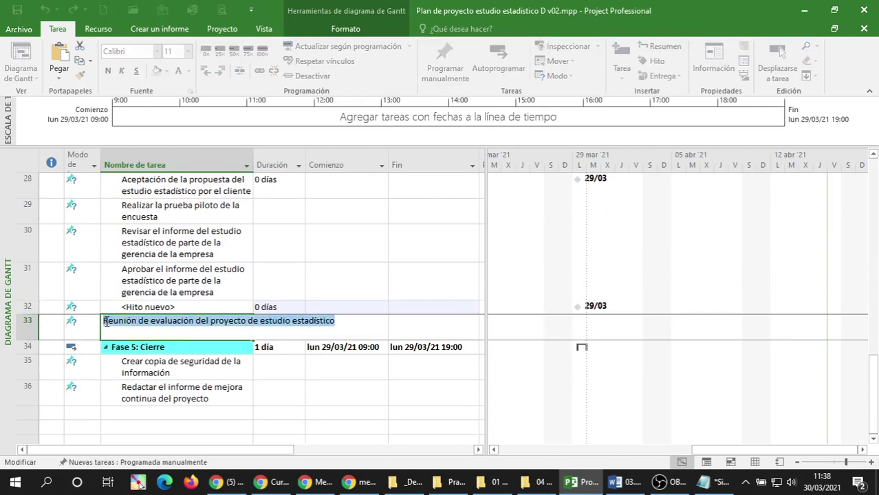
{"action": "left_click", "coordinate": [159, 306]}
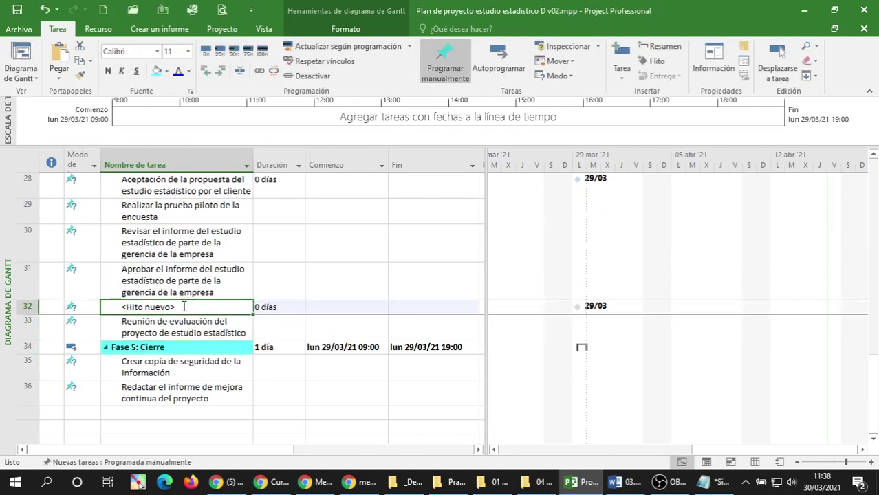
{"action": "key", "text": "ctrl+v"}
Delete the duplicate ordinary evaluation meeting task in row 33, just above Fase 5: Cierre.
{"action": "left_click", "coordinate": [191, 334]}
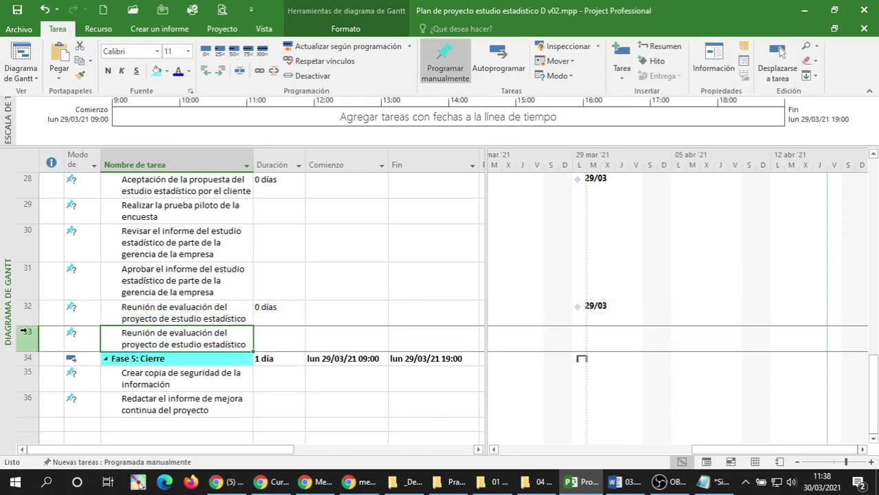
{"action": "right_click", "coordinate": [25, 333]}
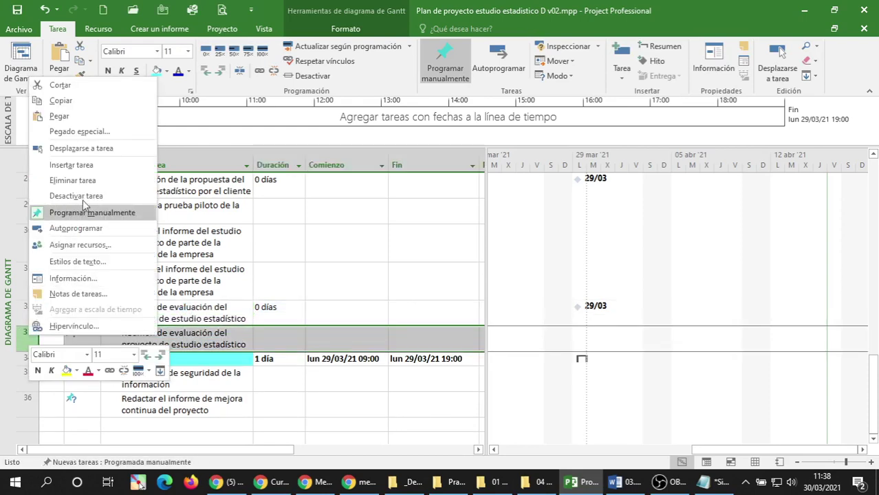
{"action": "left_click", "coordinate": [76, 181]}
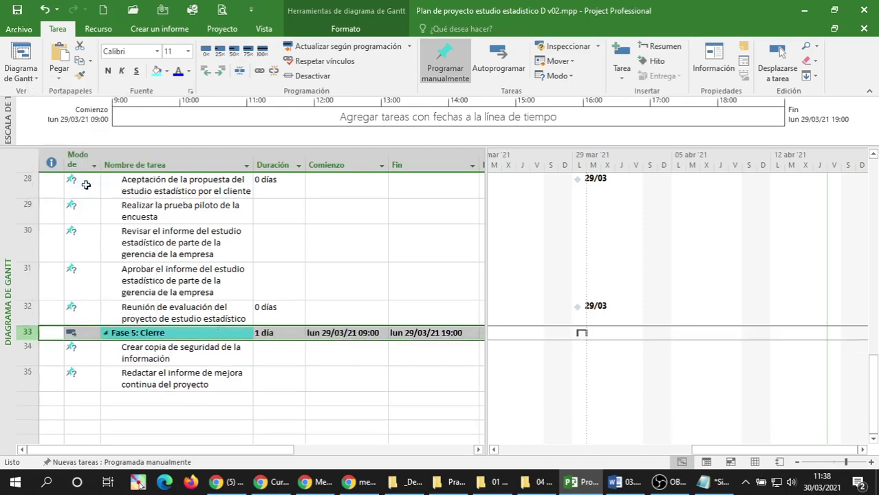
{"action": "left_click", "coordinate": [154, 283]}
{"action": "left_click", "coordinate": [152, 313]}
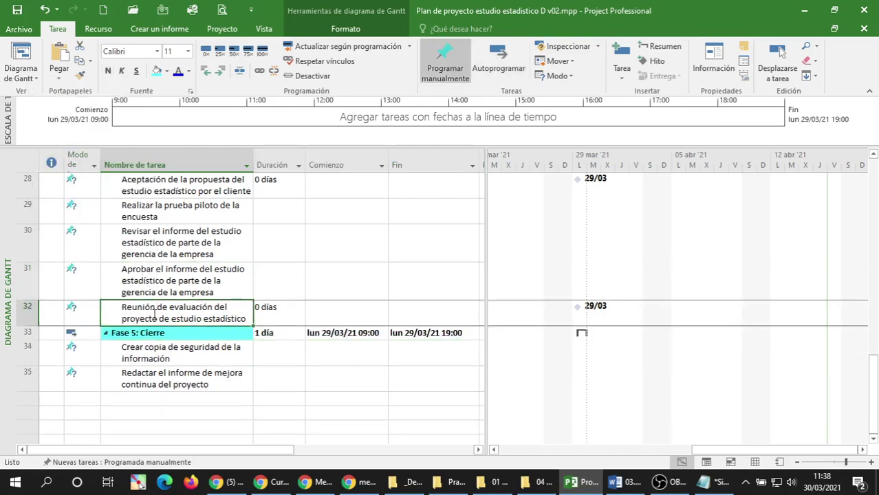
{"action": "left_click", "coordinate": [313, 485]}
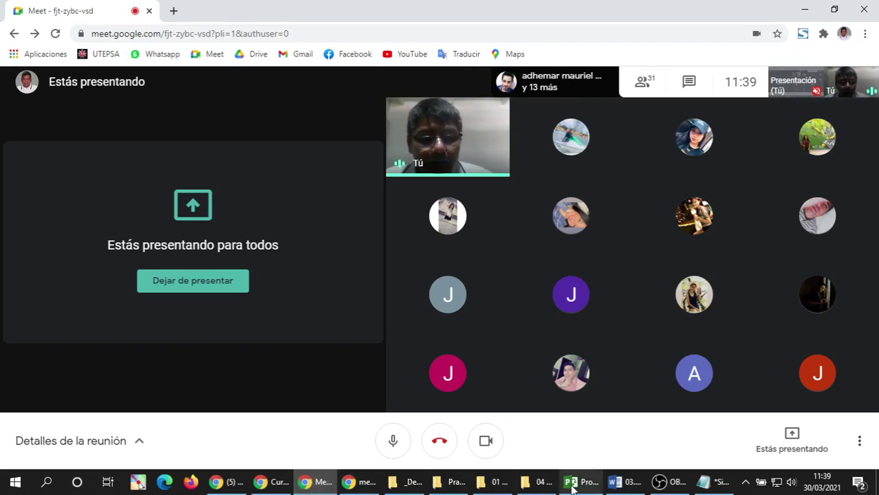
{"action": "mouse_move", "coordinate": [572, 488]}
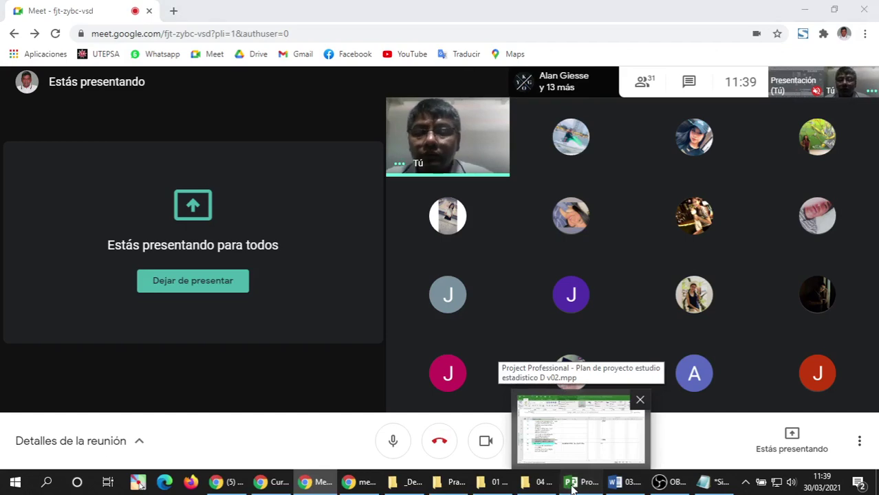
{"action": "left_click", "coordinate": [572, 488]}
{"action": "left_click", "coordinate": [183, 384]}
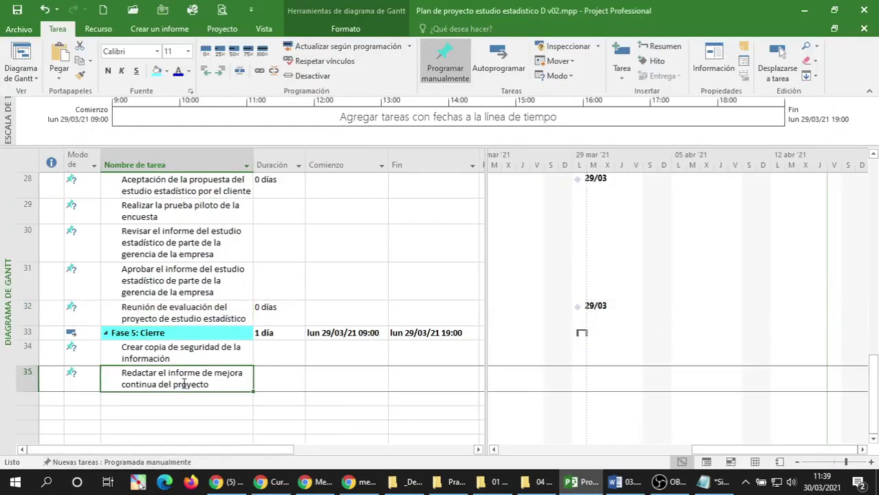
{"action": "left_click", "coordinate": [194, 313]}
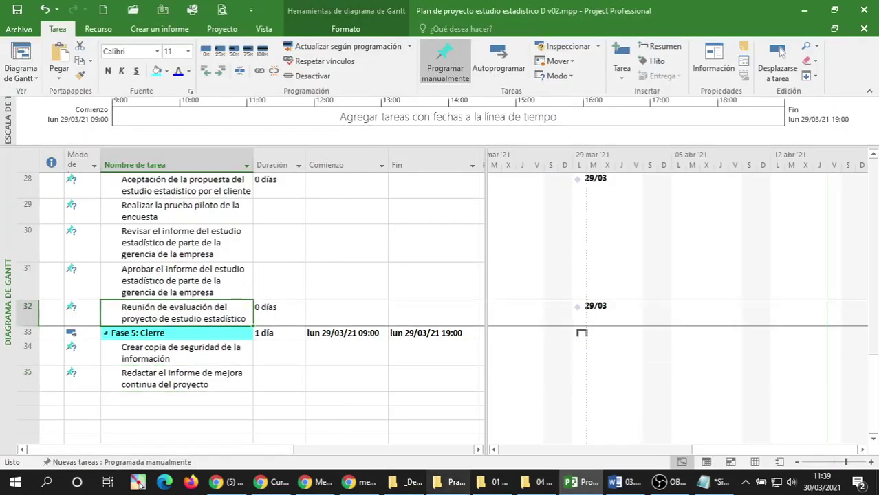
Switch to the Word task list and review the Fase 4 and Fase 5 tasks and the rest of the document.
{"action": "left_click", "coordinate": [621, 483]}
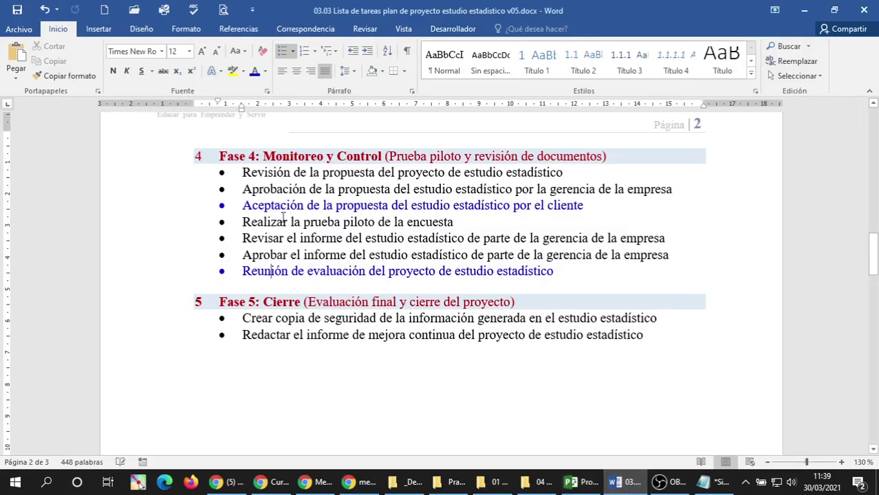
{"action": "left_click", "coordinate": [303, 289]}
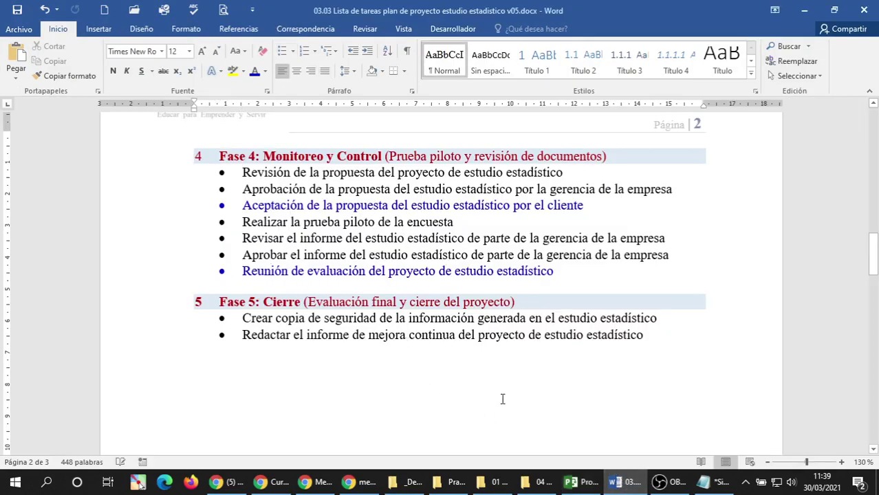
{"action": "left_click", "coordinate": [301, 227]}
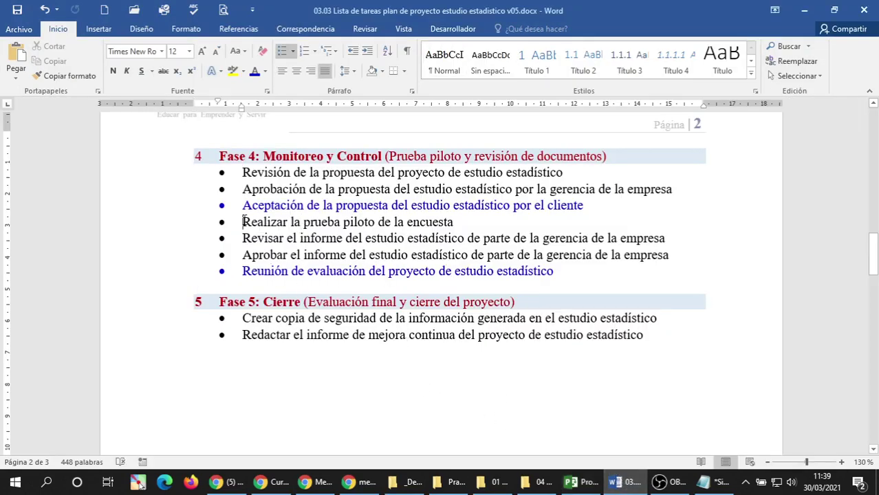
{"action": "left_click", "coordinate": [317, 484]}
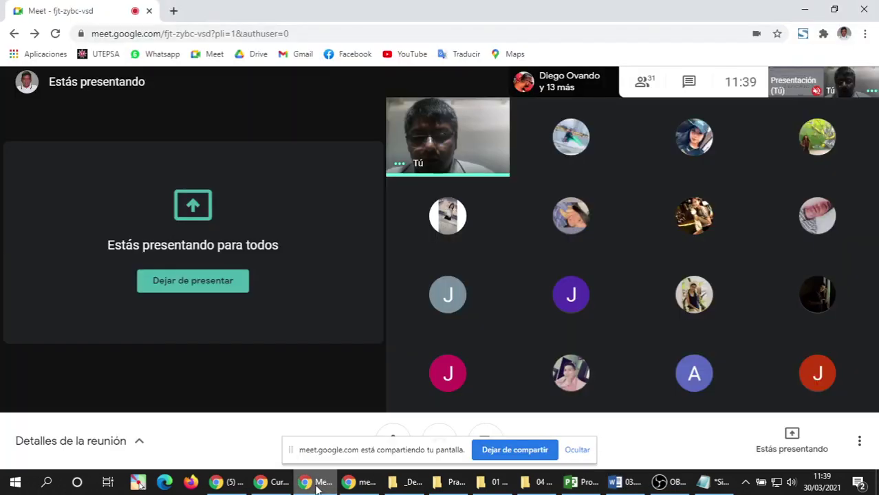
{"action": "left_click", "coordinate": [616, 482]}
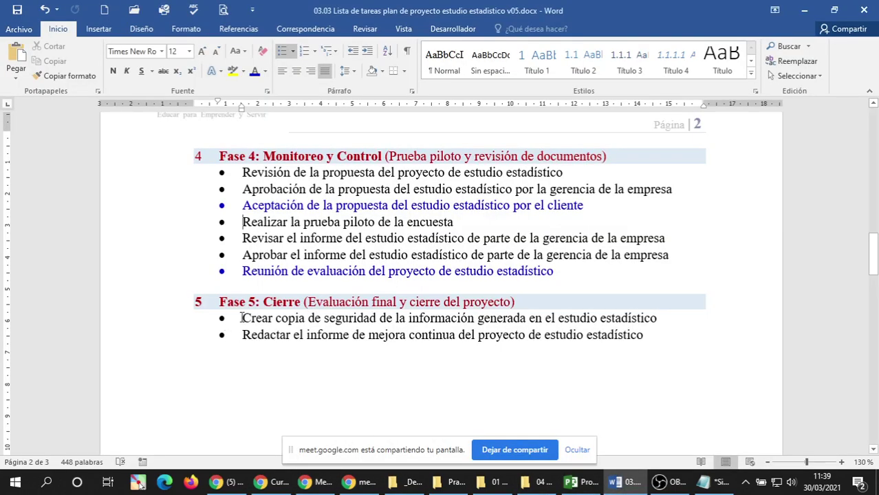
{"action": "triple_click", "coordinate": [323, 272]}
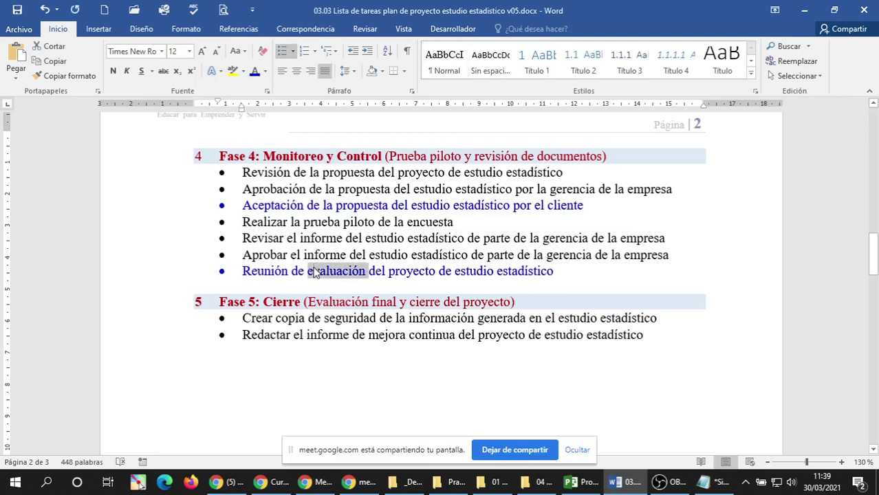
{"action": "left_click", "coordinate": [567, 455]}
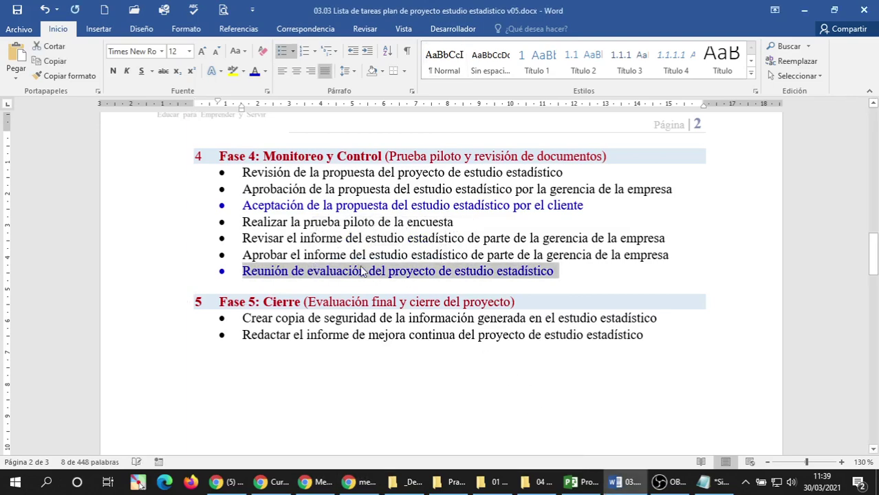
{"action": "left_click", "coordinate": [363, 238]}
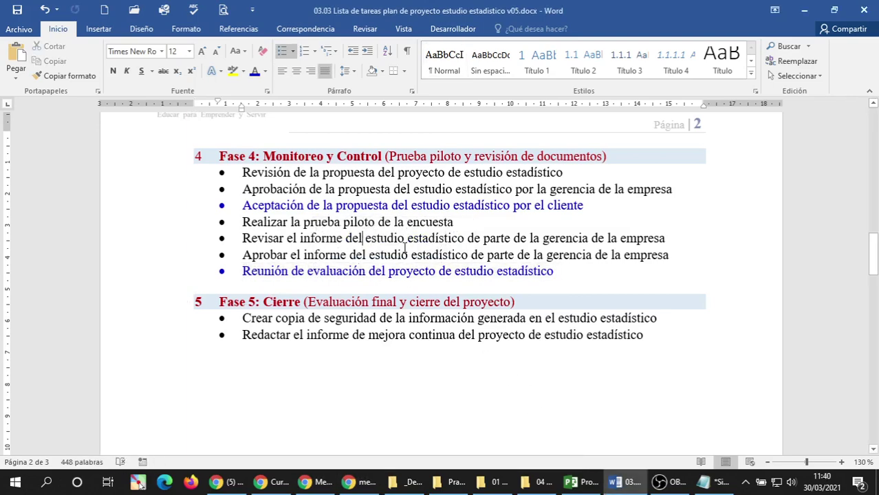
{"action": "scroll", "coordinate": [409, 242], "scroll_direction": "up", "scroll_amount": 1}
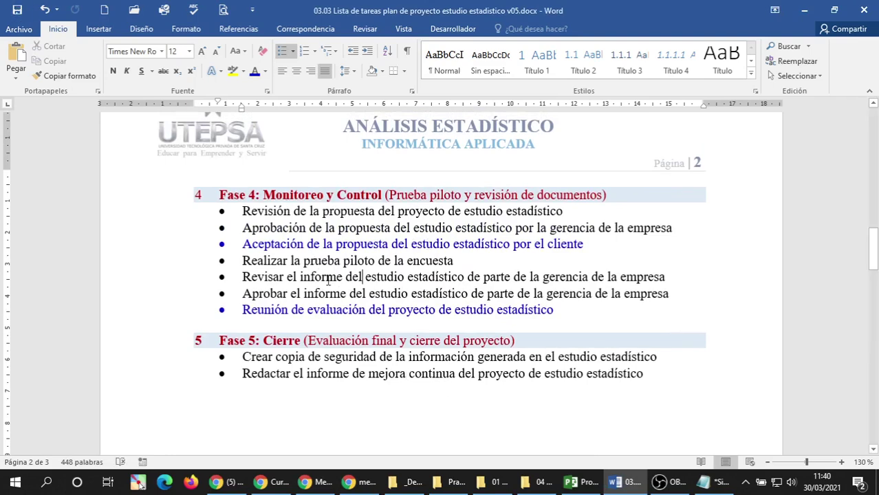
{"action": "scroll", "coordinate": [327, 275], "scroll_direction": "down", "scroll_amount": 2}
{"action": "scroll", "coordinate": [326, 274], "scroll_direction": "up", "scroll_amount": 10}
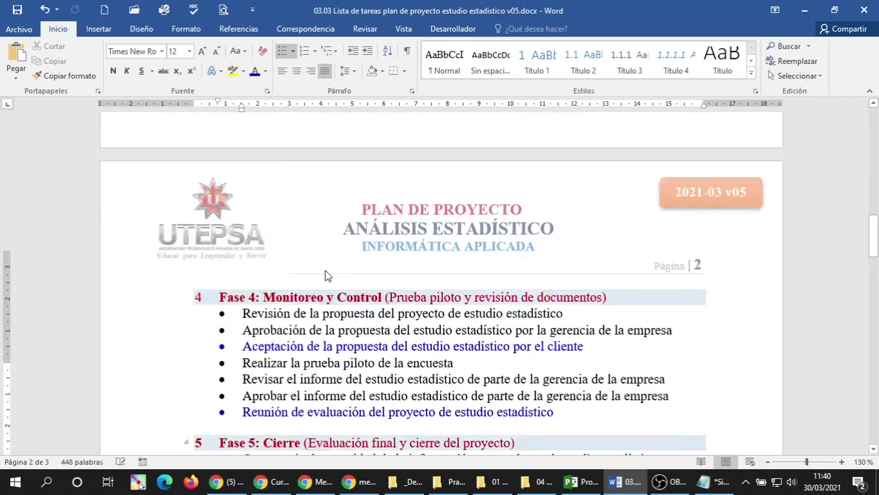
{"action": "scroll", "coordinate": [326, 274], "scroll_direction": "down", "scroll_amount": 8}
{"action": "scroll", "coordinate": [391, 283], "scroll_direction": "up", "scroll_amount": 15}
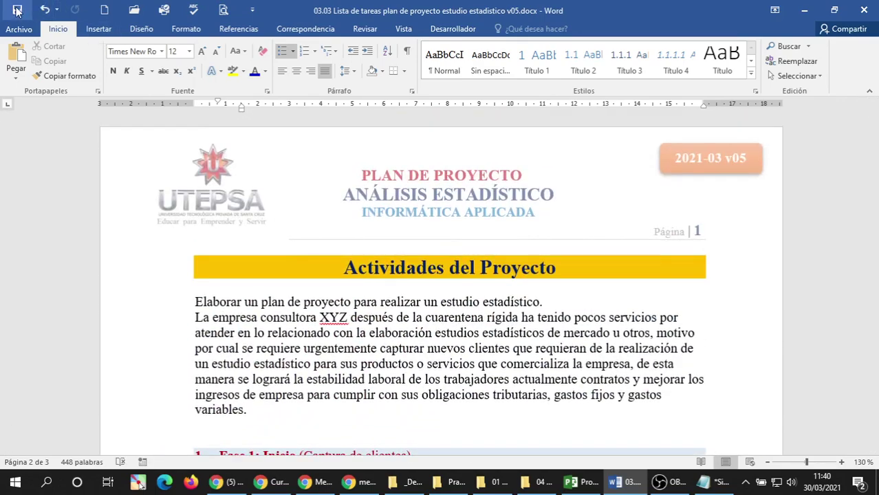
Insert a blank line after the opening sentence under Actividades del Proyecto, before the paragraph on the consulting company XYZ.
{"action": "scroll", "coordinate": [341, 257], "scroll_direction": "down", "scroll_amount": 3}
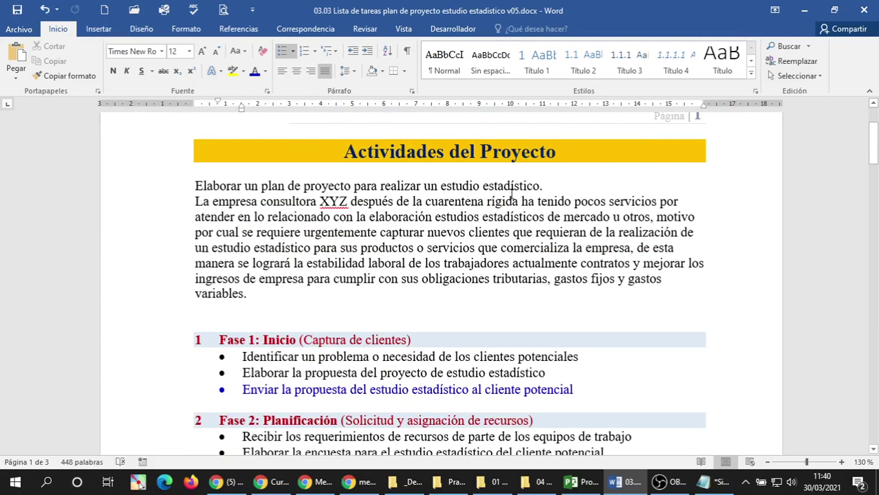
{"action": "left_click", "coordinate": [556, 191]}
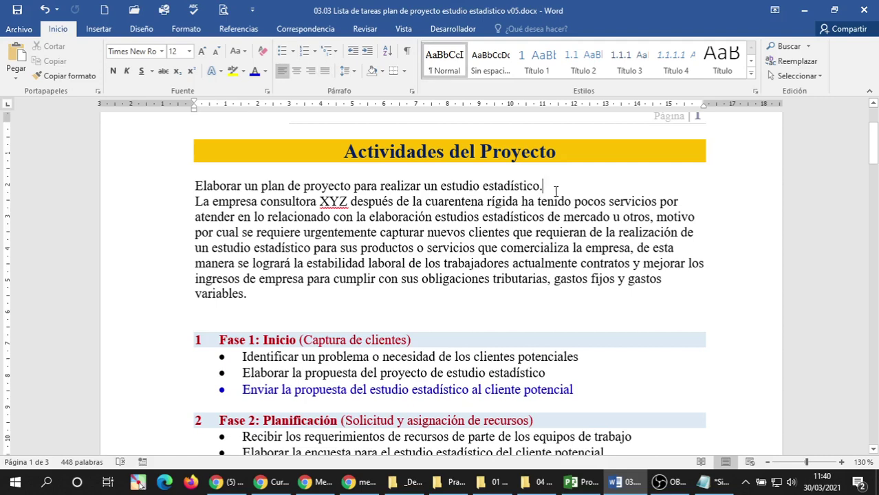
{"action": "key", "text": "Return"}
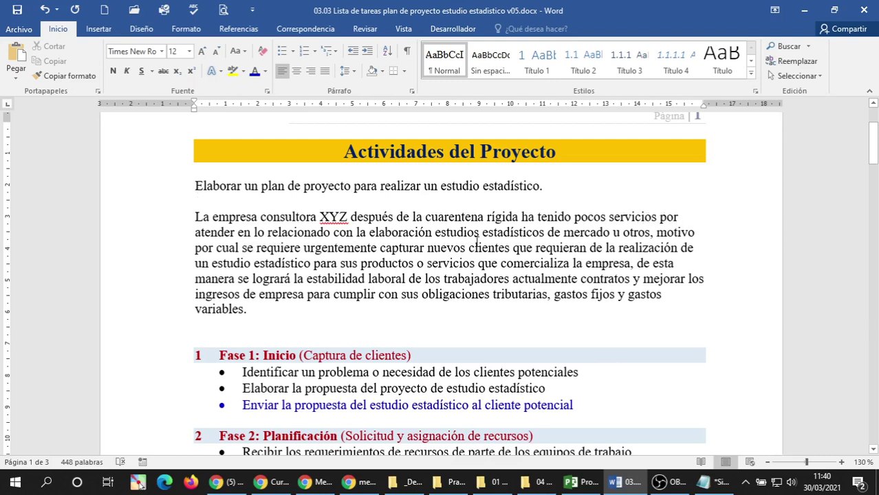
Correct the wording in the XYZ paragraph to read "atender, en lo relacionado a la elaboración de estudios estadísticos".
{"action": "left_click", "coordinate": [235, 232]}
{"action": "type", "text": ","}
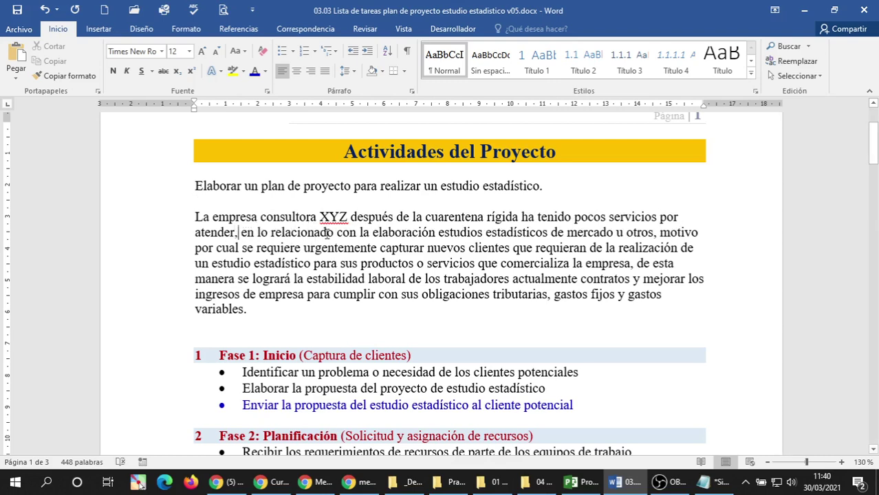
{"action": "double_click", "coordinate": [341, 232]}
{"action": "type", "text": "an "}
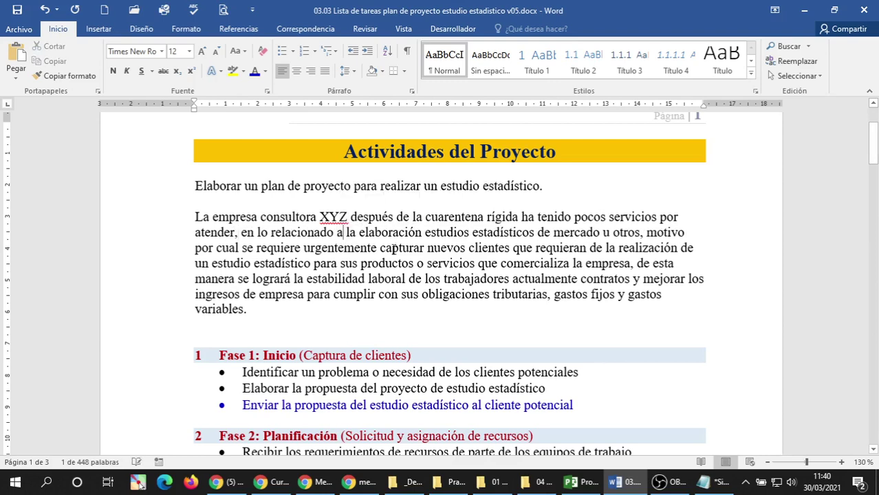
{"action": "type", "text": "de"}
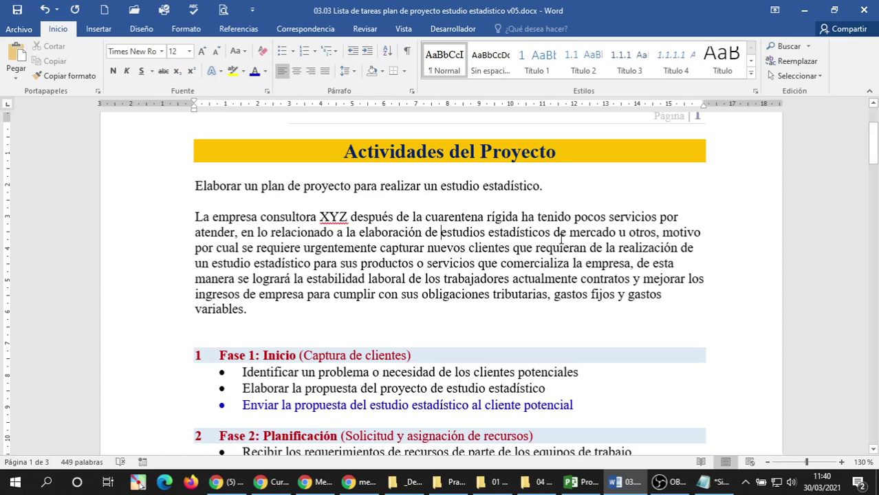
Correct "mercado u otros" in the XYZ paragraph to read "mercados y otros".
{"action": "left_click", "coordinate": [618, 232]}
{"action": "type", "text": "s"}
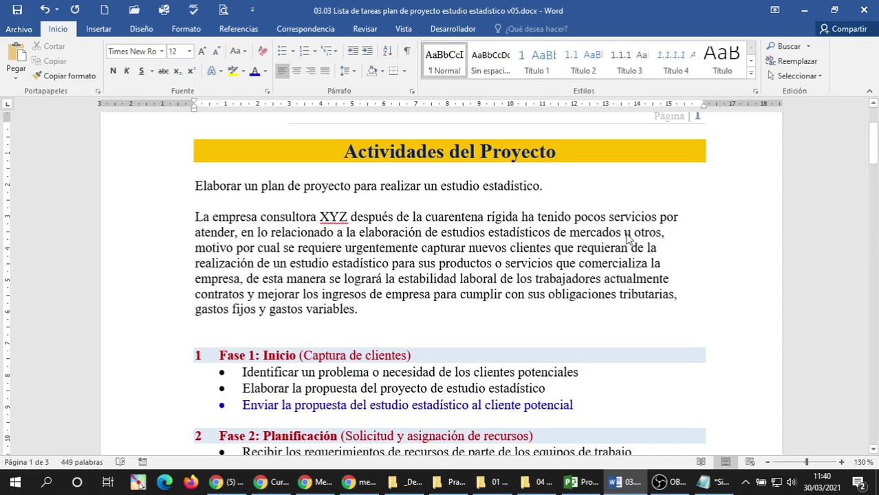
{"action": "double_click", "coordinate": [627, 234]}
{"action": "type", "text": "y"}
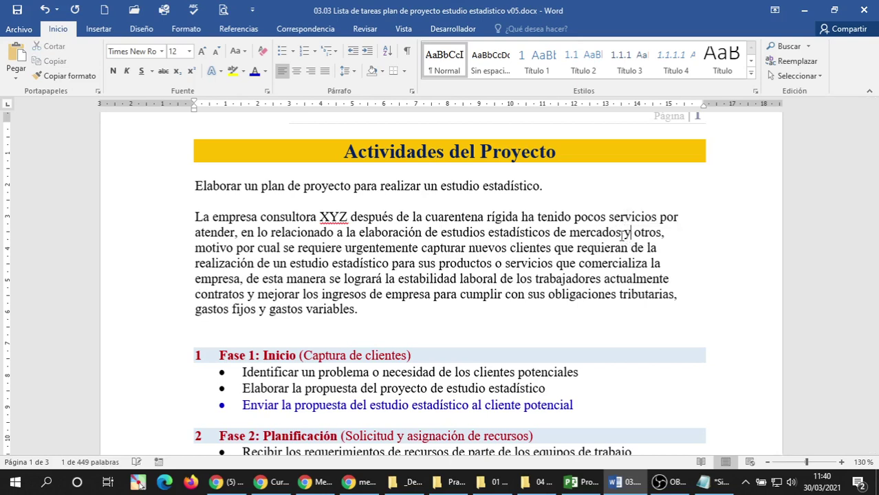
{"action": "left_click", "coordinate": [540, 263]}
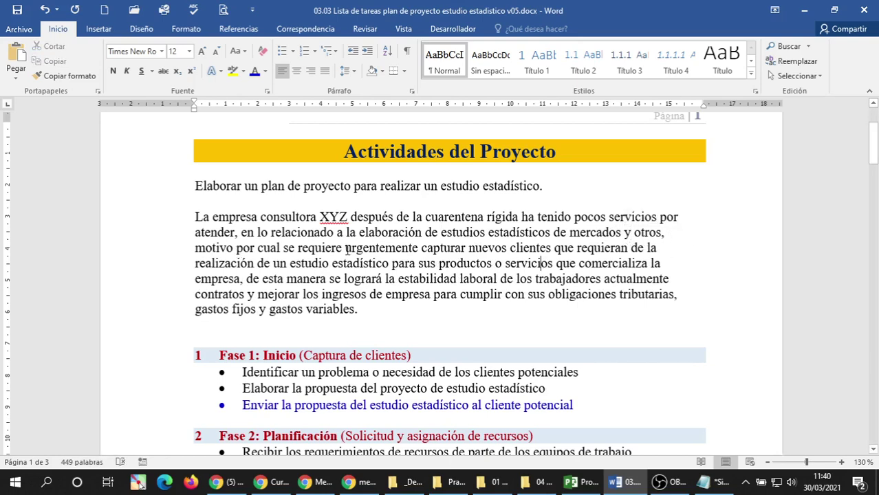
Remove "se" before "requiere urgentemente" in the XYZ paragraph and replace "requieran" with "necesiten".
{"action": "double_click", "coordinate": [289, 248]}
{"action": "key", "text": "Delete"}
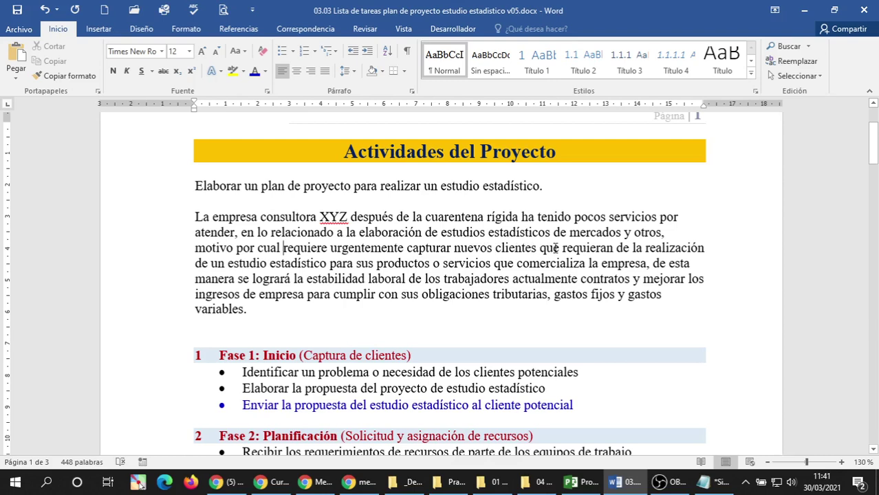
{"action": "double_click", "coordinate": [580, 249]}
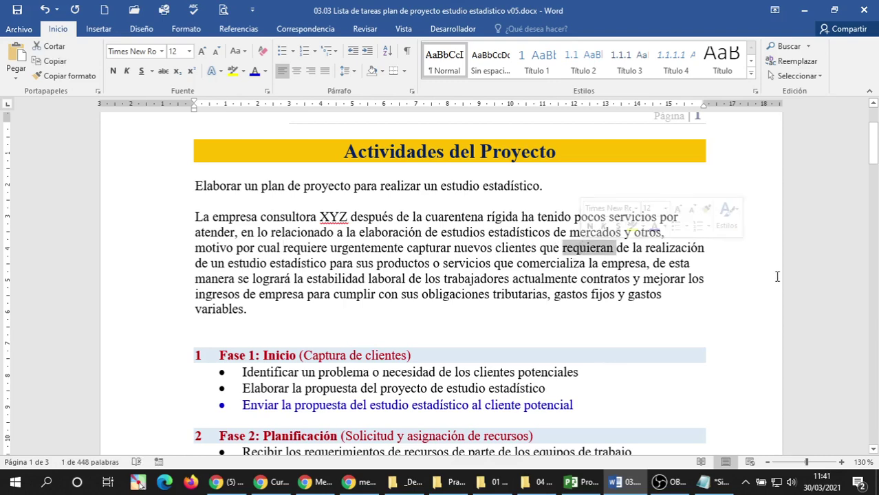
{"action": "type", "text": "necesiten"}
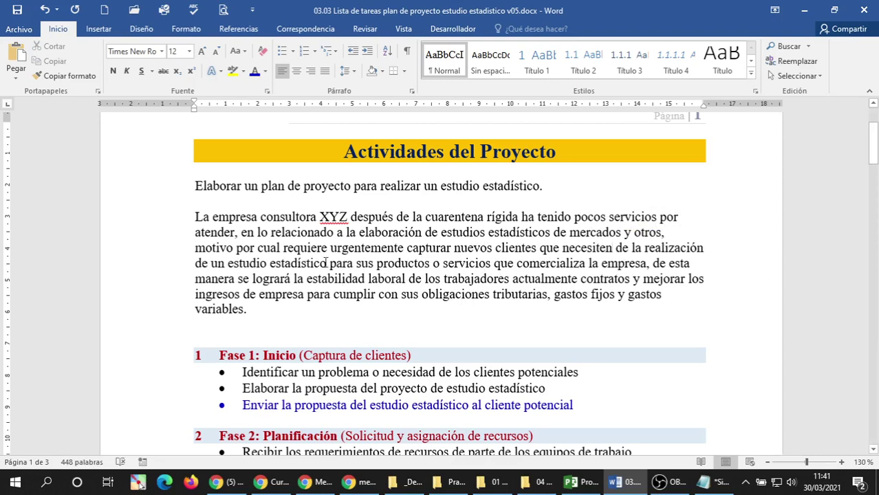
Shorten "que comercializa la empresa" in the XYZ paragraph to "que comercializan".
{"action": "double_click", "coordinate": [461, 261]}
{"action": "left_click", "coordinate": [540, 279]}
{"action": "double_click", "coordinate": [619, 263]}
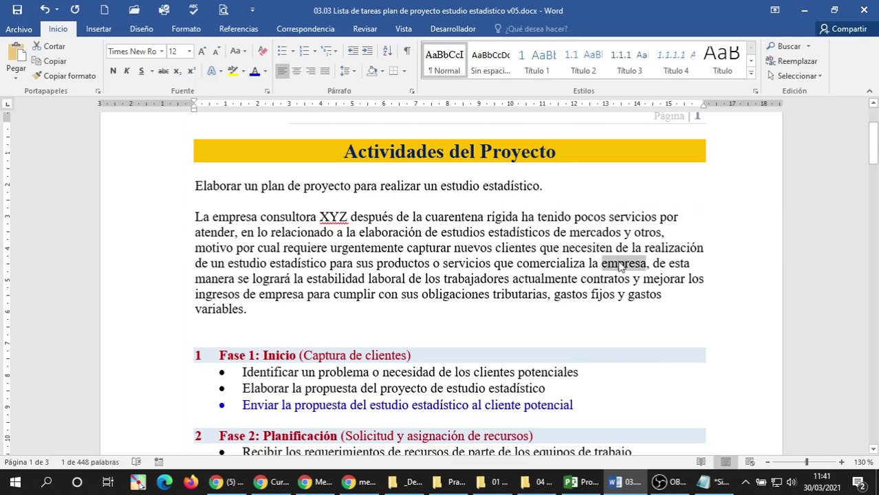
{"action": "key", "text": "Left"}
{"action": "key", "text": "ctrl+BackSpace"}
{"action": "key", "text": "ctrl+BackSpace"}
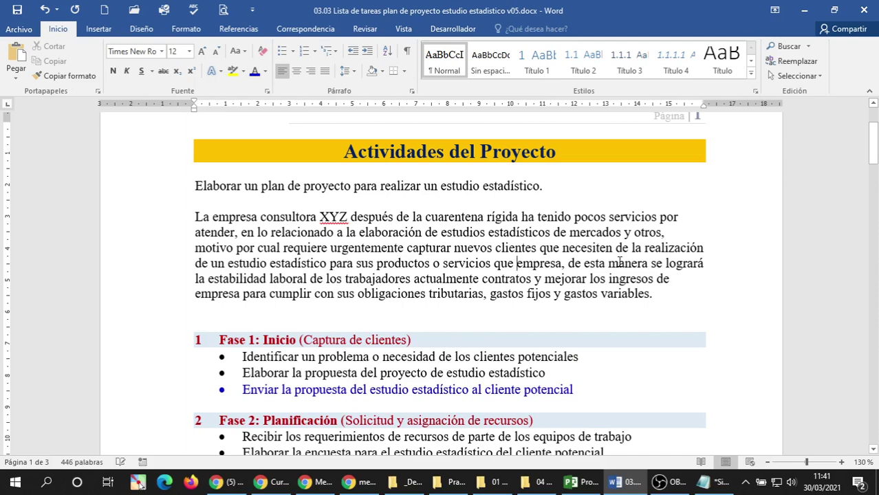
{"action": "key", "text": "ctrl+z"}
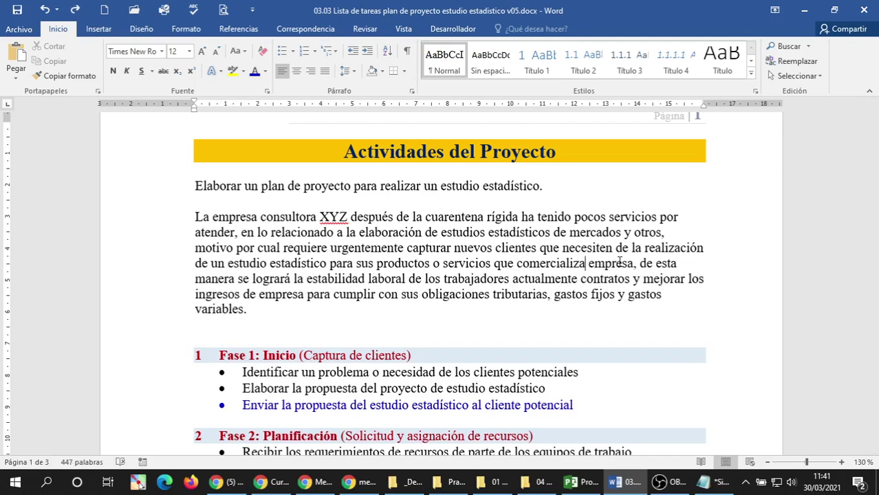
{"action": "type", "text": "n"}
{"action": "key", "text": "ctrl+Delete"}
{"action": "key", "text": "ctrl+Delete"}
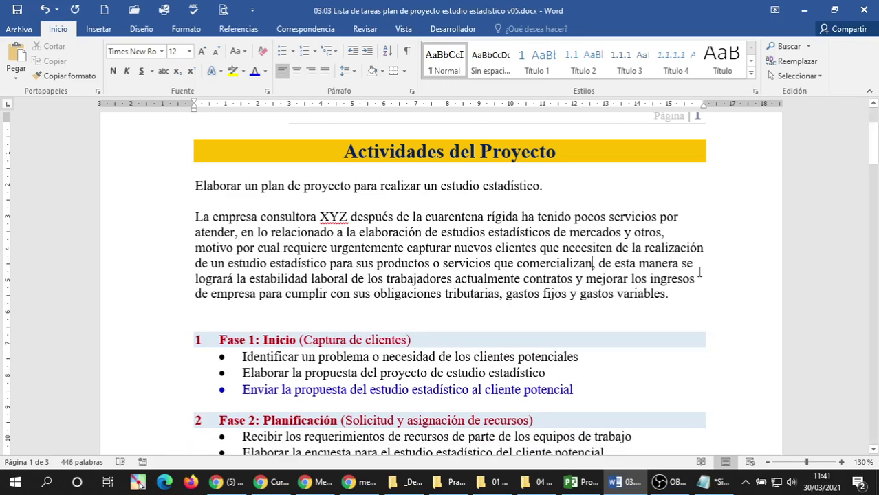
Add a comma after "de esta manera" and break the XYZ paragraph right after "comercializan".
{"action": "left_click", "coordinate": [680, 264]}
{"action": "type", "text": ","}
{"action": "left_click", "coordinate": [592, 265]}
{"action": "key", "text": "Return"}
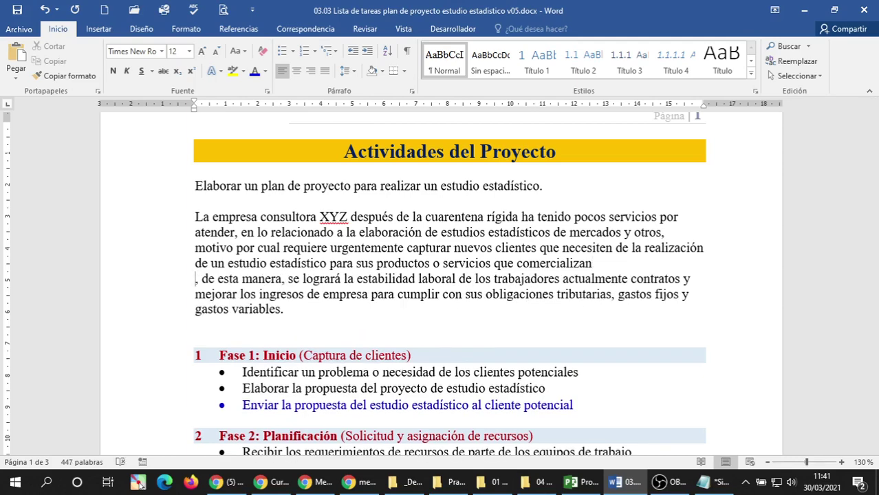
{"action": "type", "text": "Con u"}
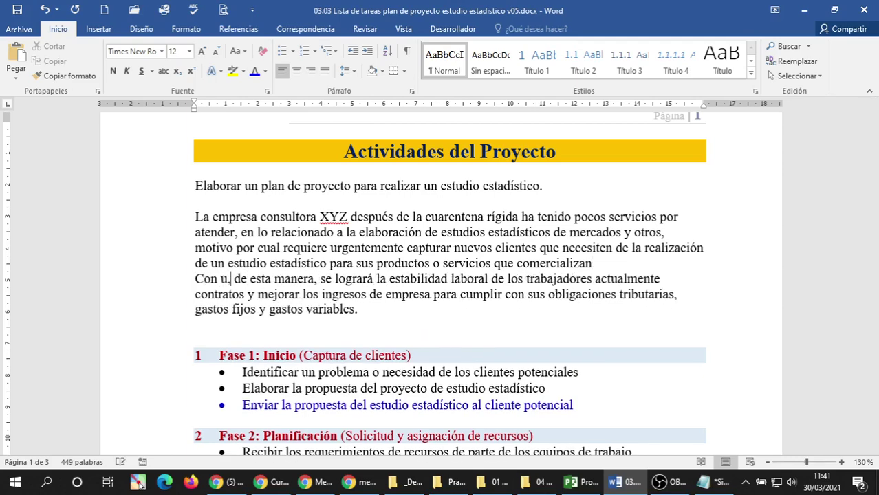
{"action": "key", "text": "BackSpace"}
{"action": "key", "text": "BackSpace"}
{"action": "key", "text": "BackSpace"}
{"action": "key", "text": "BackSpace"}
{"action": "key", "text": "BackSpace"}
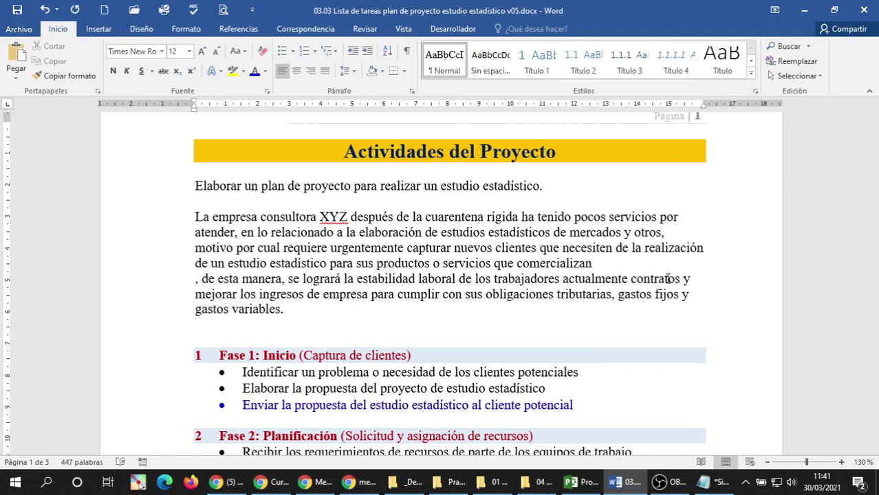
Begin the new paragraph with "Con un nuevo proyecto de estudio estadístico la empresa".
{"action": "type", "text": "Con un "}
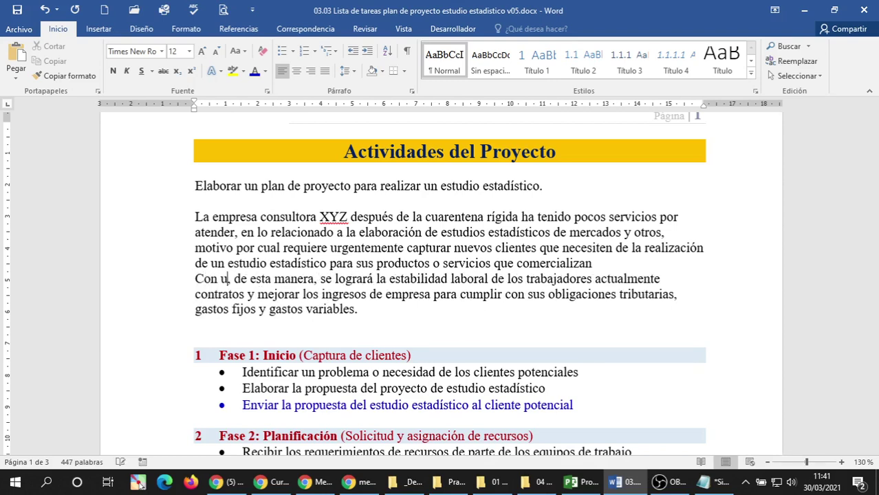
{"action": "type", "text": "nuevo proyecto"}
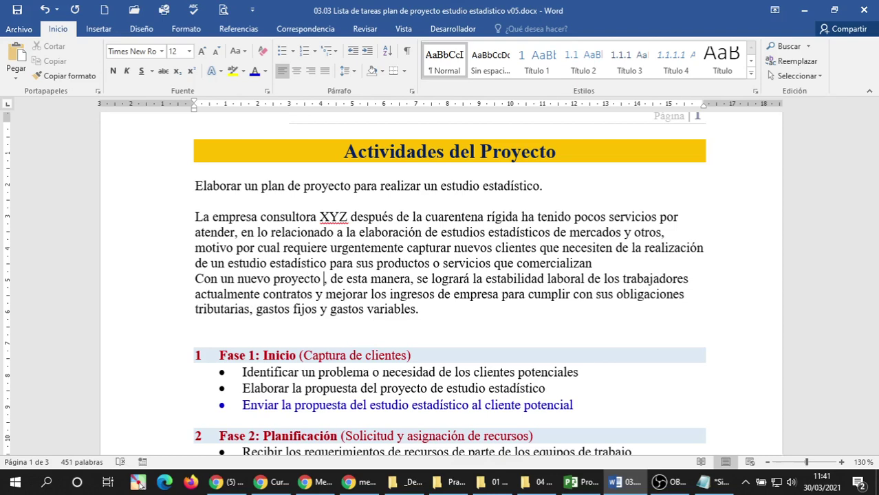
{"action": "type", "text": " de estudio es"}
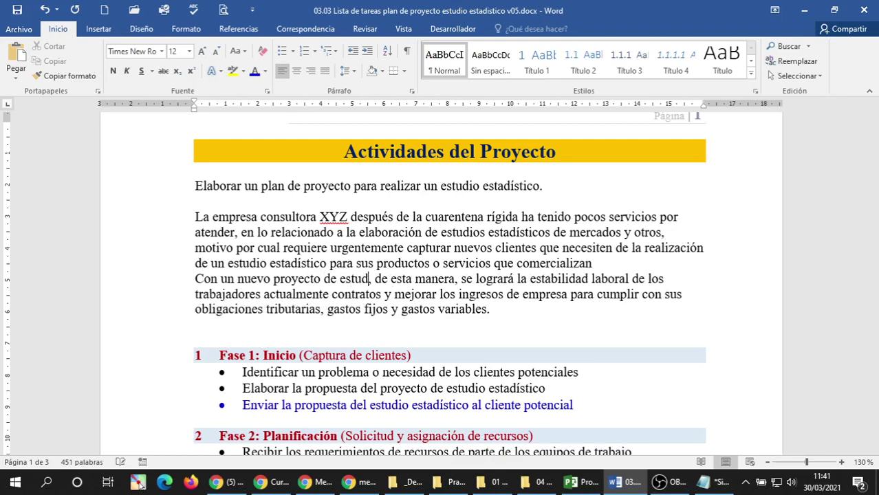
{"action": "type", "text": "tadístico "}
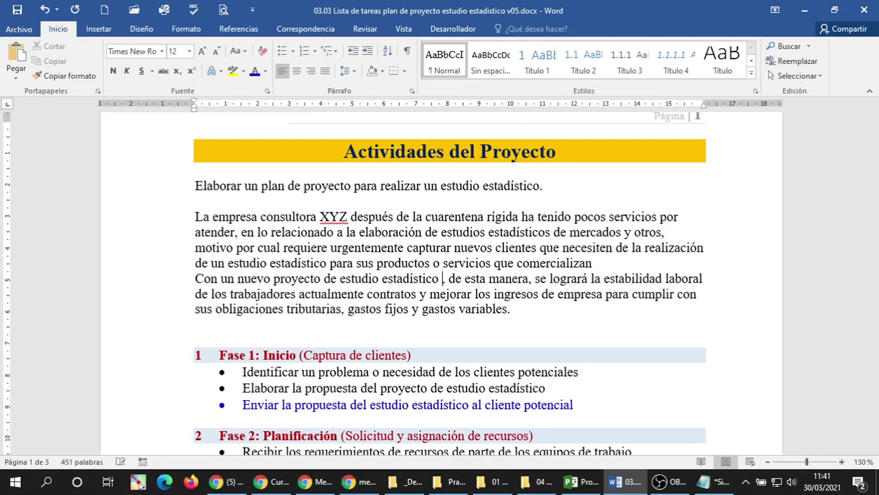
{"action": "type", "text": "la empresa"}
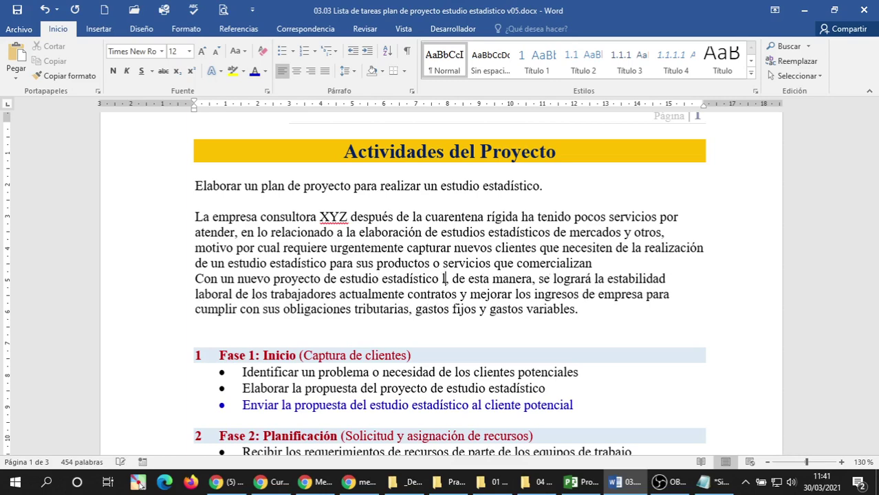
Delete the leftover words ", de esta manera, se" before "logrará" and insert a blank line above the new paragraph.
{"action": "key", "text": "Delete"}
{"action": "key", "text": "Delete"}
{"action": "key", "text": "Delete"}
{"action": "key", "text": "Delete"}
{"action": "key", "text": "Delete"}
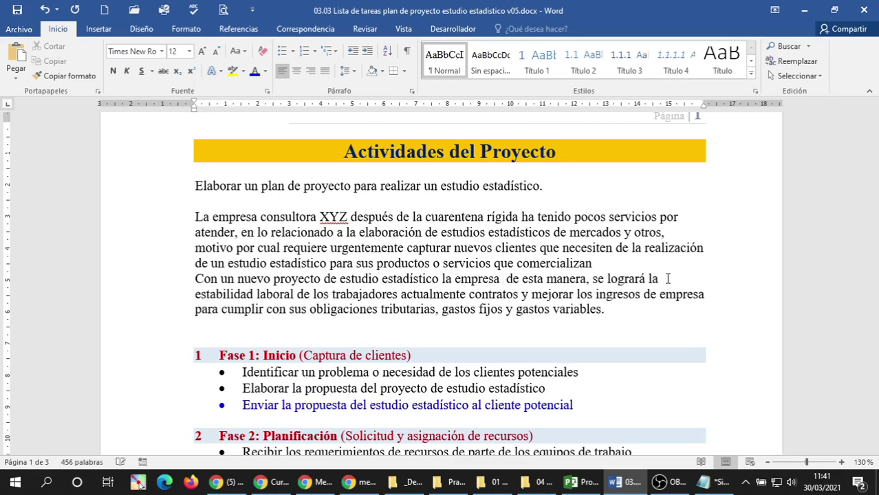
{"action": "key", "text": "Delete"}
{"action": "key", "text": "Delete"}
{"action": "key", "text": "Delete"}
{"action": "key", "text": "Delete"}
{"action": "key", "text": "Delete"}
{"action": "key", "text": "Delete"}
{"action": "key", "text": "Delete"}
{"action": "key", "text": "Delete"}
{"action": "key", "text": "Delete"}
{"action": "key", "text": "Delete"}
{"action": "key", "text": "Delete"}
{"action": "key", "text": "Delete"}
{"action": "key", "text": "Delete"}
{"action": "key", "text": "Delete"}
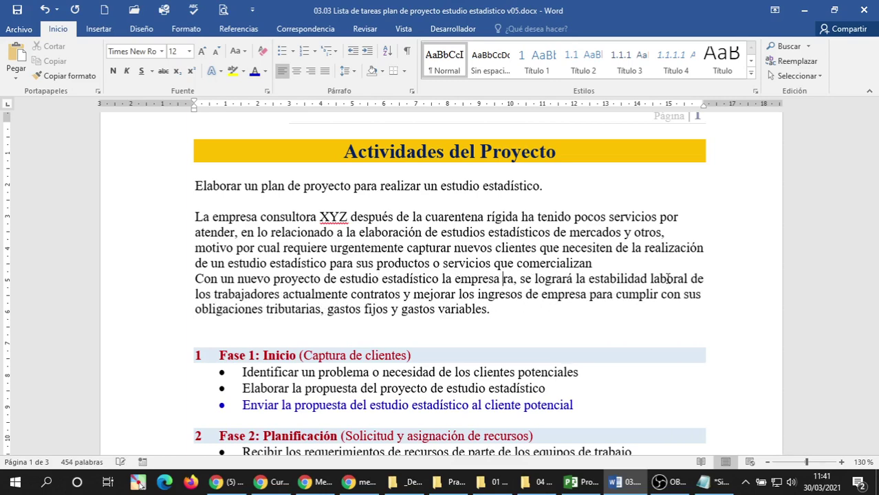
{"action": "key", "text": "Delete"}
{"action": "key", "text": "Delete"}
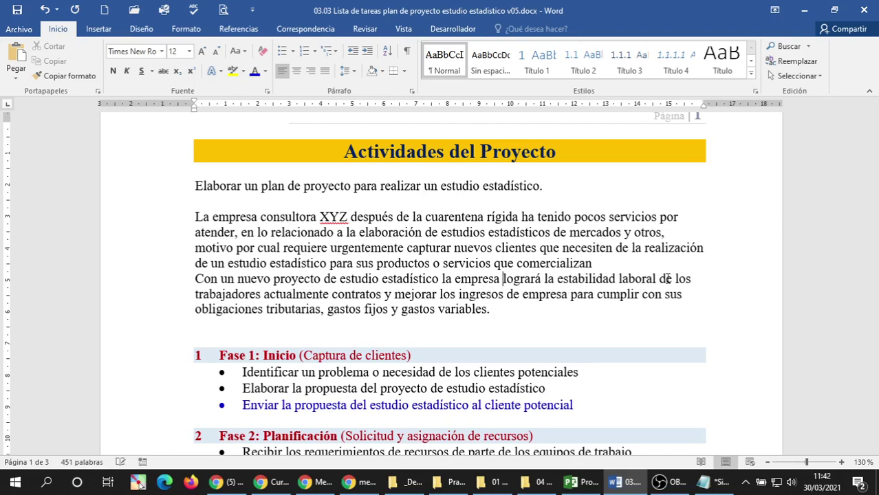
{"action": "left_click", "coordinate": [192, 282]}
{"action": "key", "text": "Return"}
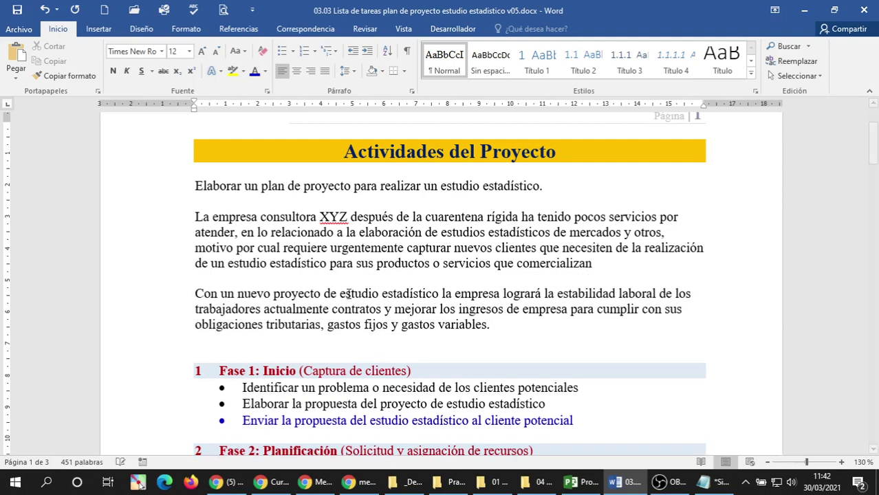
Correct "contratos" to "contratados" and "mejorar" to "mejorará" in the paragraph about the new project.
{"action": "left_click", "coordinate": [370, 309]}
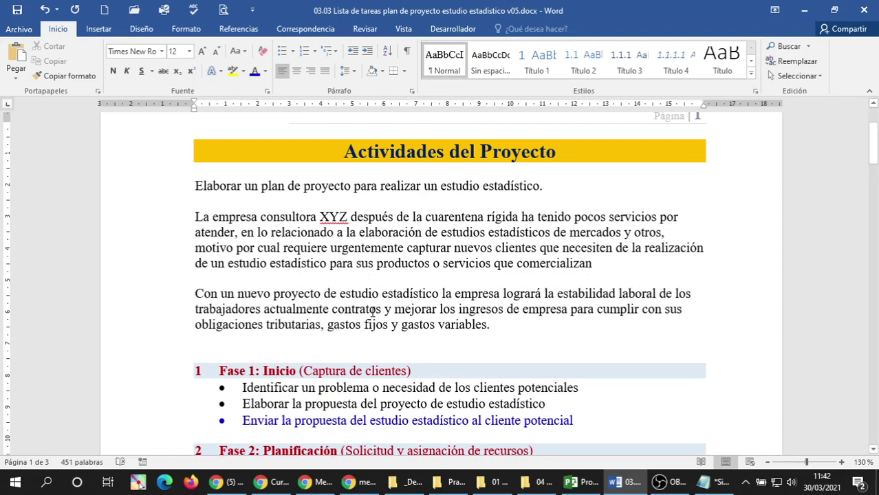
{"action": "type", "text": "ad"}
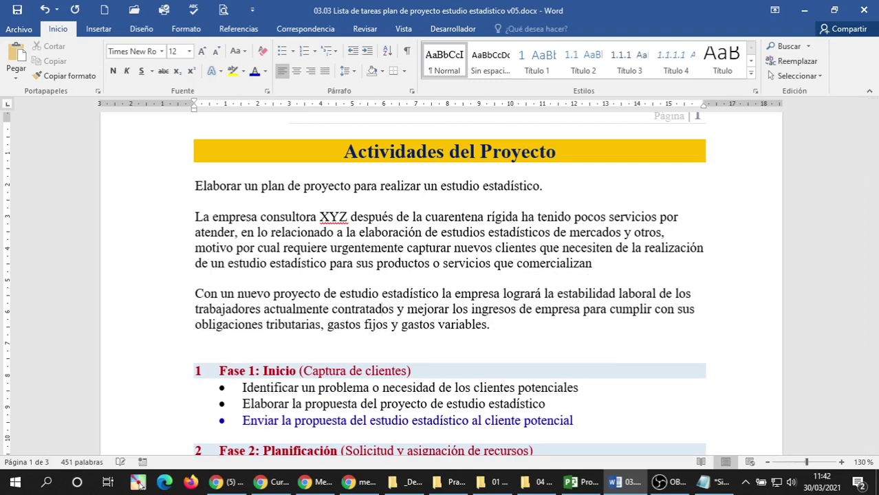
{"action": "left_click", "coordinate": [451, 310]}
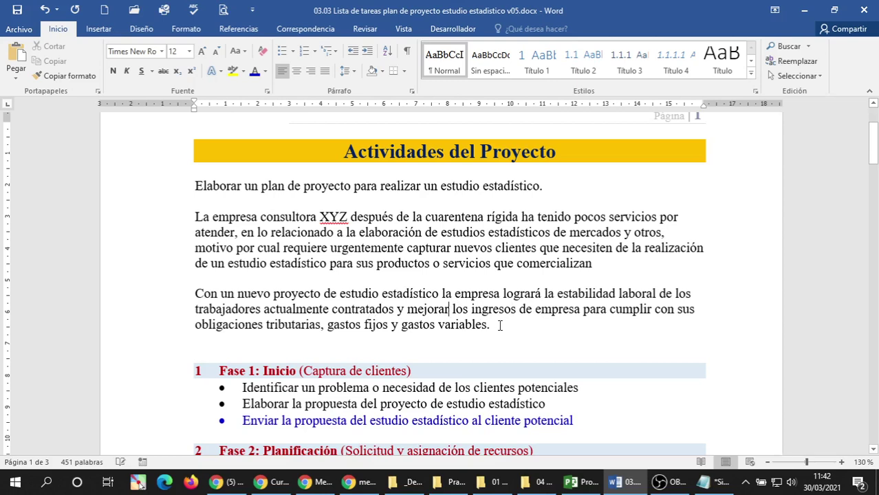
{"action": "type", "text": "a"}
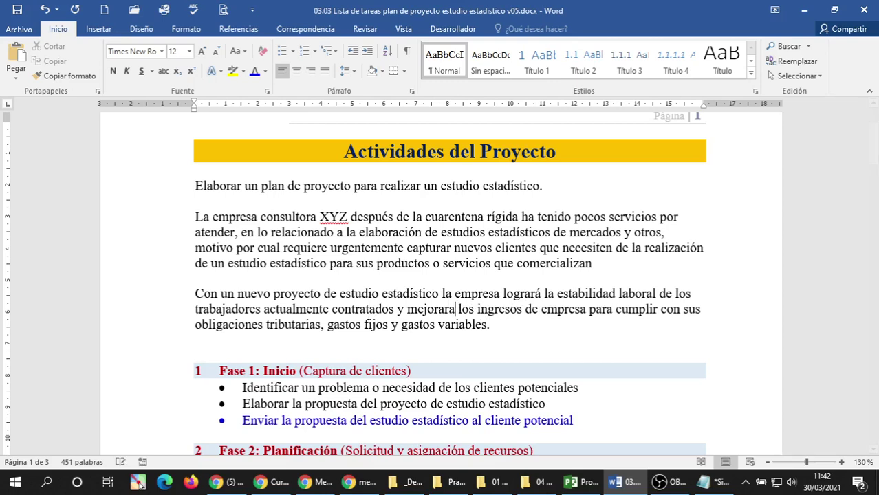
{"action": "left_click", "coordinate": [502, 294]}
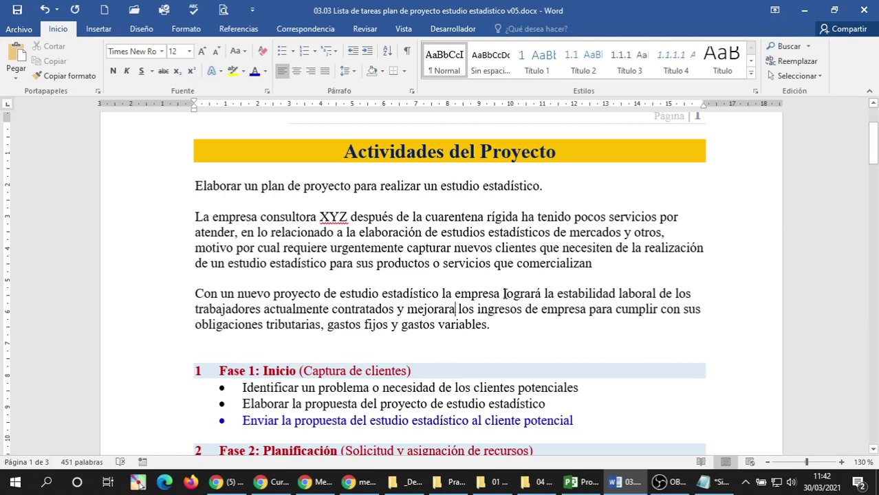
{"action": "right_click", "coordinate": [452, 311]}
{"action": "left_click", "coordinate": [505, 330]}
Rework the blank lines after "gastos variables." to leave room for a new line of text above Fase 1: Inicio.
{"action": "double_click", "coordinate": [286, 325]}
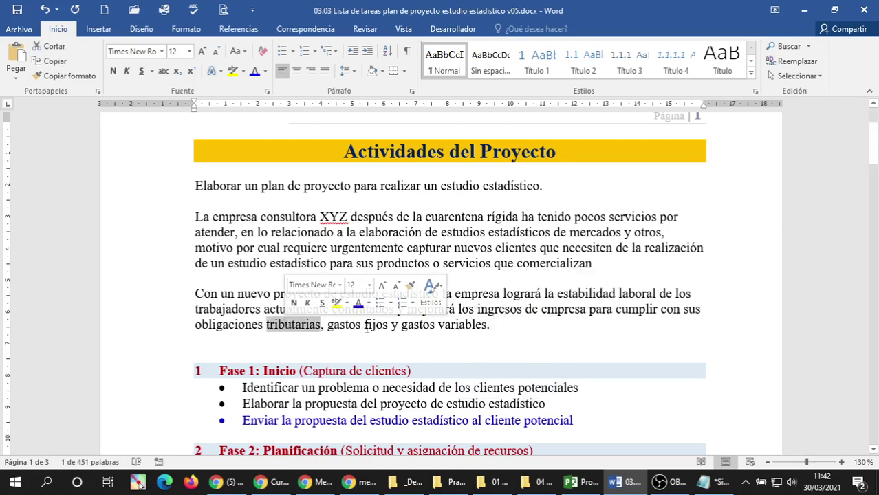
{"action": "left_click", "coordinate": [337, 339]}
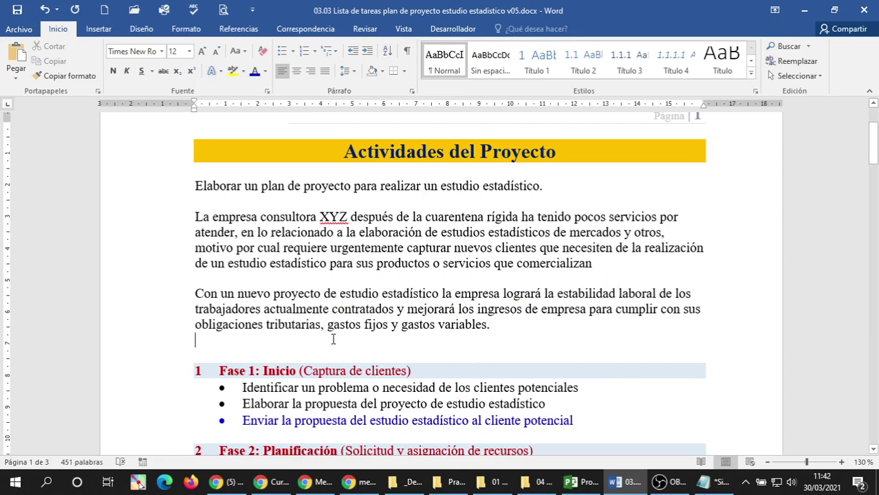
{"action": "left_click", "coordinate": [234, 198]}
{"action": "scroll", "coordinate": [421, 275], "scroll_direction": "down", "scroll_amount": 3}
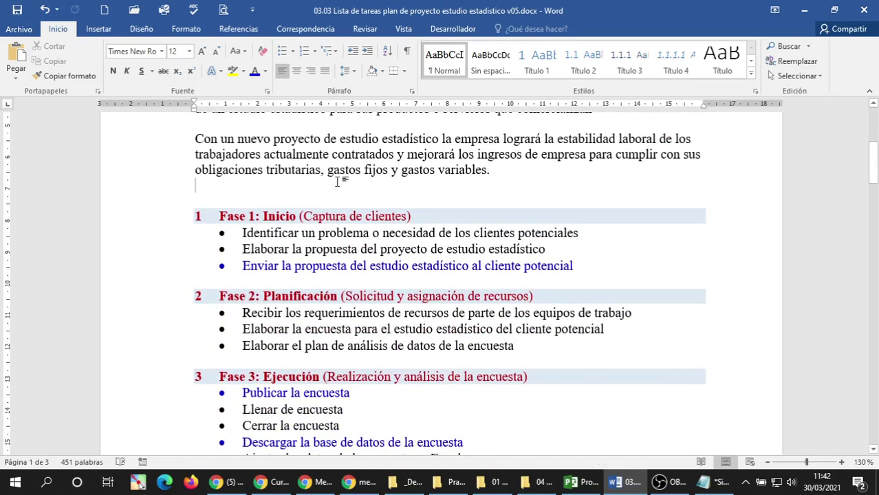
{"action": "key", "text": "BackSpace"}
{"action": "scroll", "coordinate": [331, 180], "scroll_direction": "down", "scroll_amount": 1}
{"action": "scroll", "coordinate": [406, 184], "scroll_direction": "up", "scroll_amount": 3}
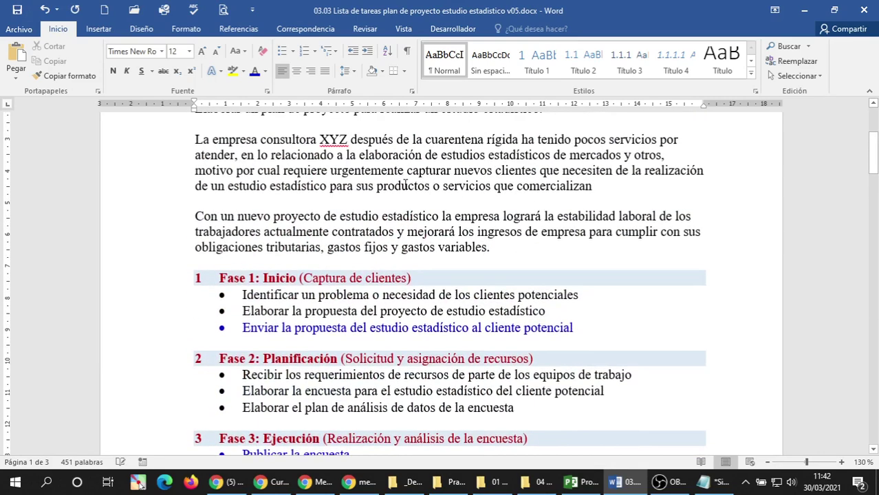
{"action": "key", "text": "Return"}
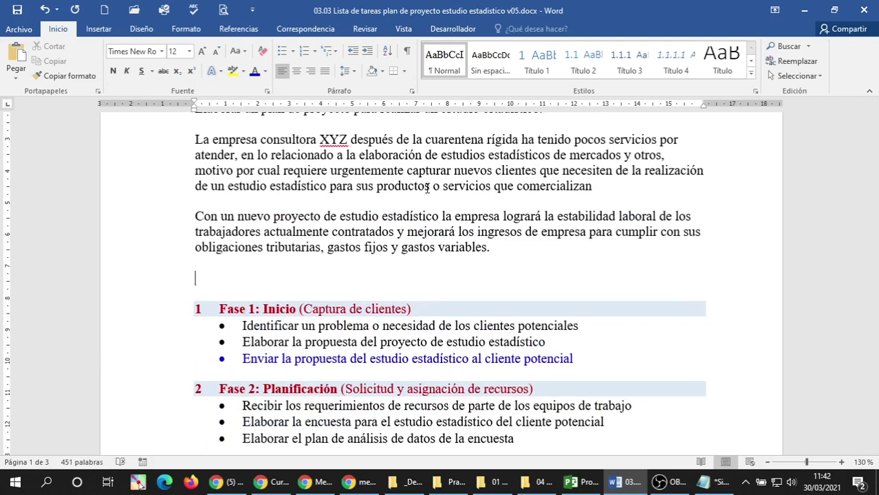
Write "Las fases, tareas e hitos del estudio estadístico son" on the empty line above Fase 1: Inicio.
{"action": "type", "text": "Las fases y"}
{"action": "key", "text": "BackSpace"}
{"action": "key", "text": "BackSpace"}
{"action": "key", "text": "BackSpace"}
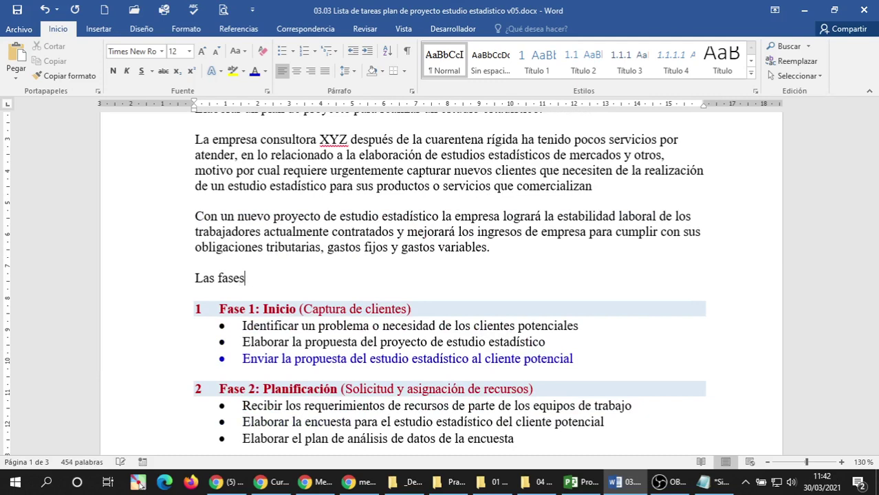
{"action": "type", "text": ", tareas"}
{"action": "type", "text": " e i"}
{"action": "type", "text": "hitos "}
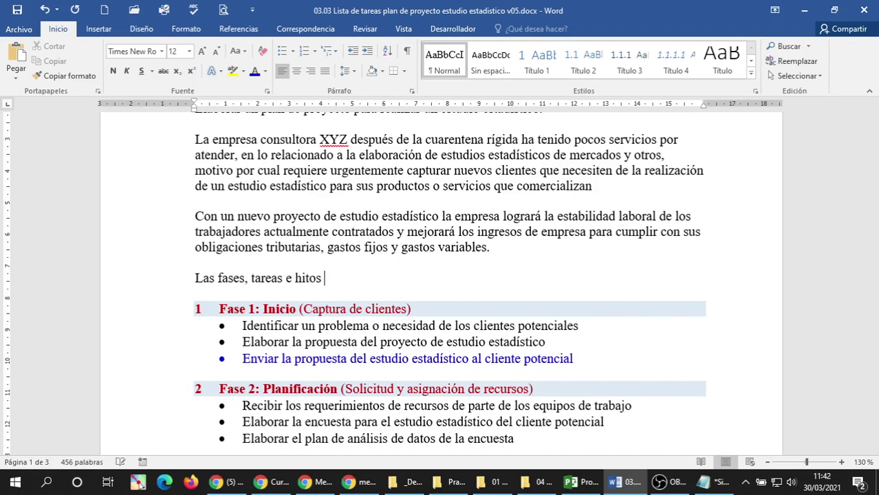
{"action": "type", "text": "del estudio esta"}
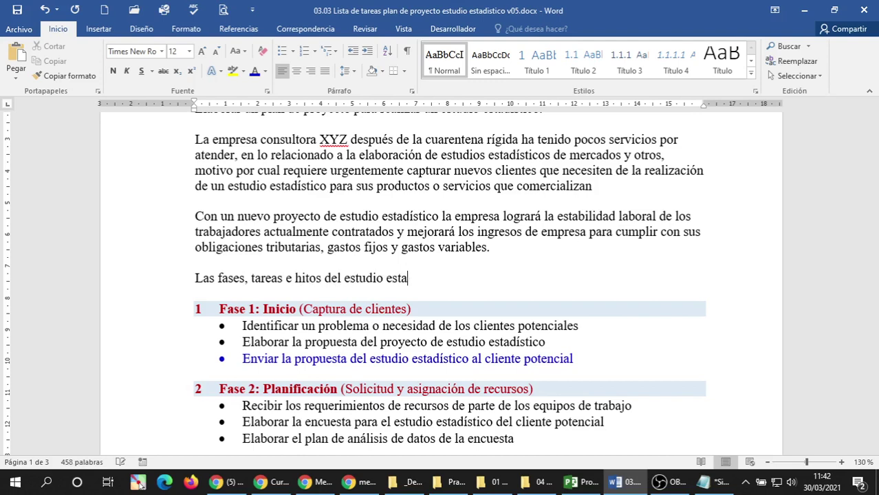
{"action": "type", "text": "dístico son "}
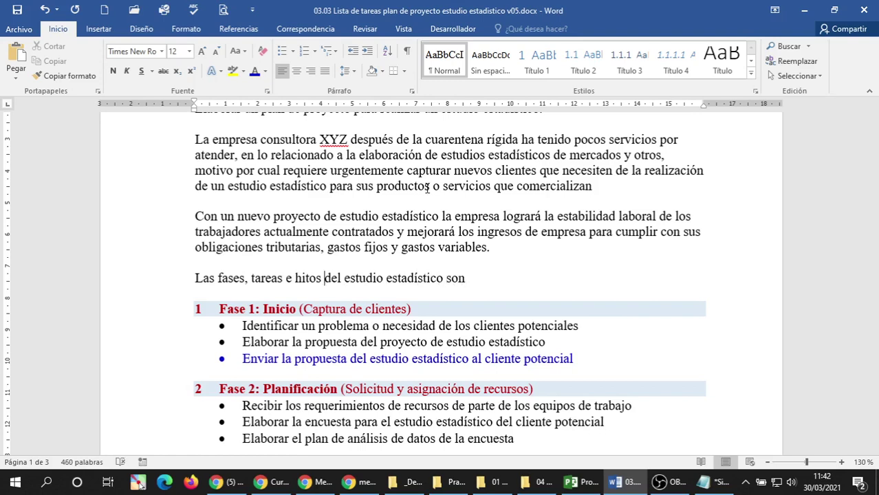
Insert "que debe seguir" after "hitos" and change "del" to "el" in the new sentence.
{"action": "type", "text": "que seg"}
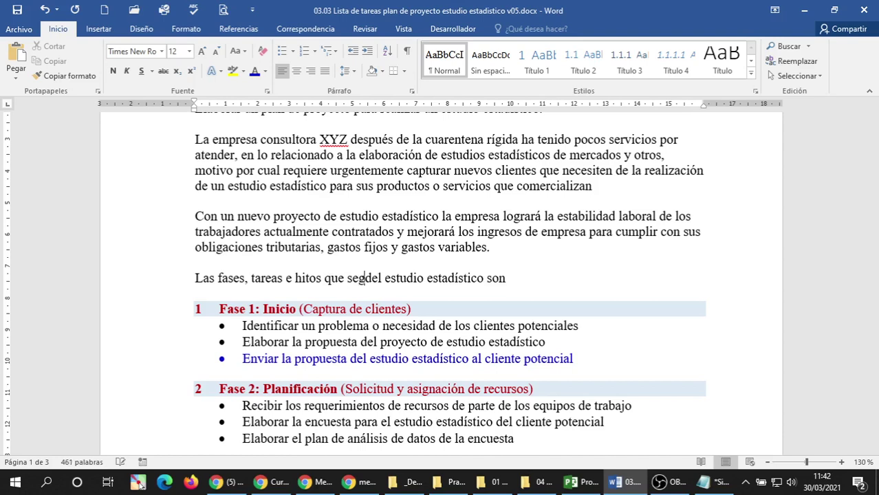
{"action": "type", "text": "uirá"}
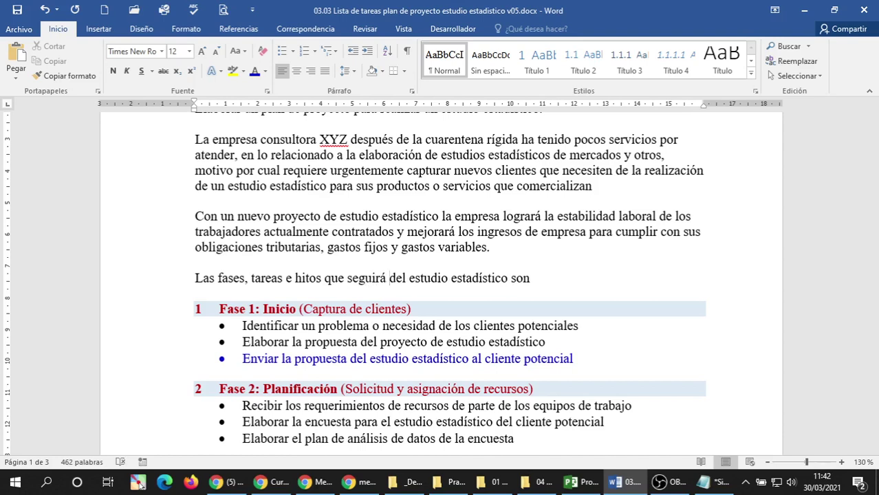
{"action": "key", "text": "BackSpace"}
{"action": "key", "text": "BackSpace"}
{"action": "key", "text": "BackSpace"}
{"action": "key", "text": "BackSpace"}
{"action": "key", "text": "BackSpace"}
{"action": "key", "text": "BackSpace"}
{"action": "key", "text": "BackSpace"}
{"action": "key", "text": "BackSpace"}
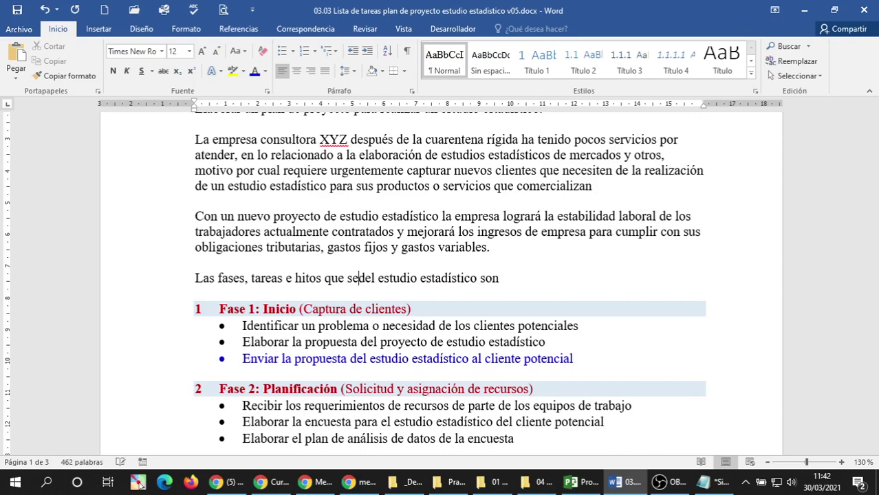
{"action": "type", "text": "debe segu"}
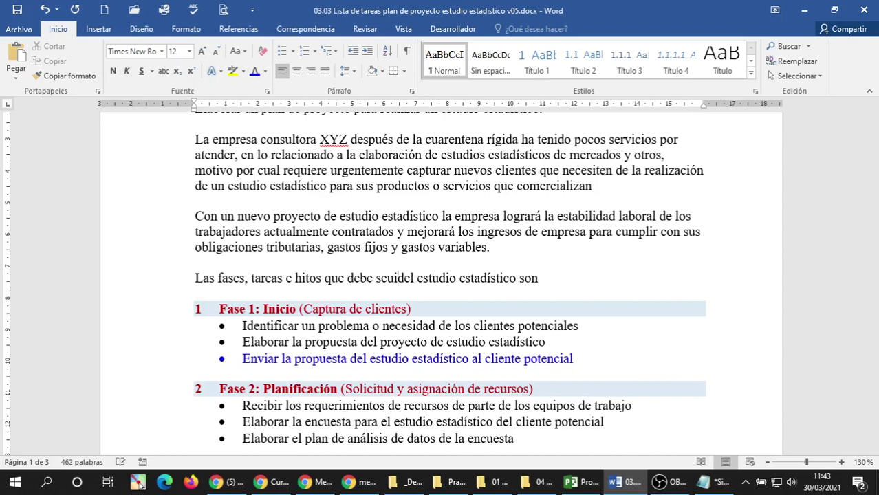
{"action": "type", "text": "ir"}
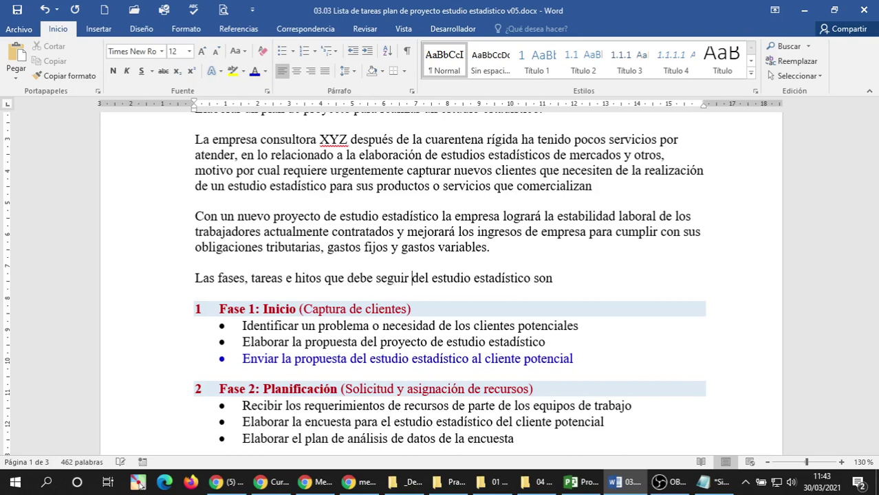
{"action": "key", "text": "Delete"}
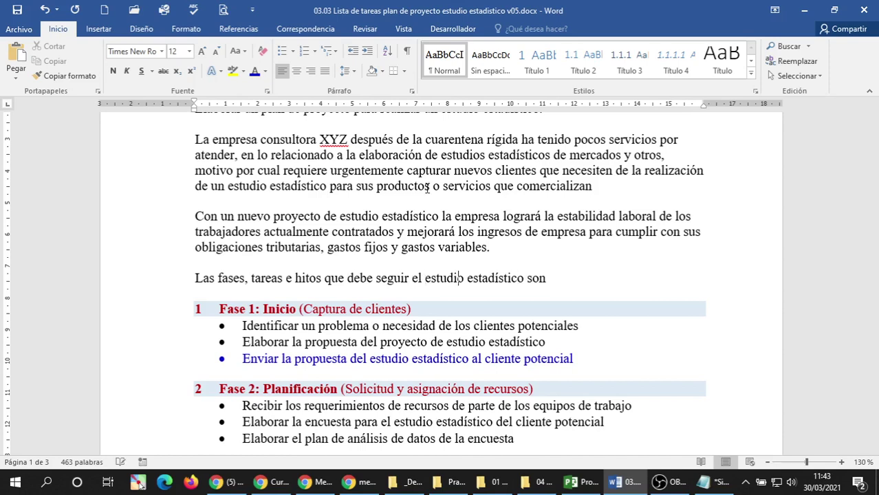
Finish the new sentence with "los siguientes:".
{"action": "type", "text": "los sigueintes"}
{"action": "key", "text": "BackSpace"}
{"action": "key", "text": "BackSpace"}
{"action": "key", "text": "BackSpace"}
{"action": "key", "text": "BackSpace"}
{"action": "key", "text": "BackSpace"}
{"action": "key", "text": "BackSpace"}
{"action": "type", "text": "ientes:"}
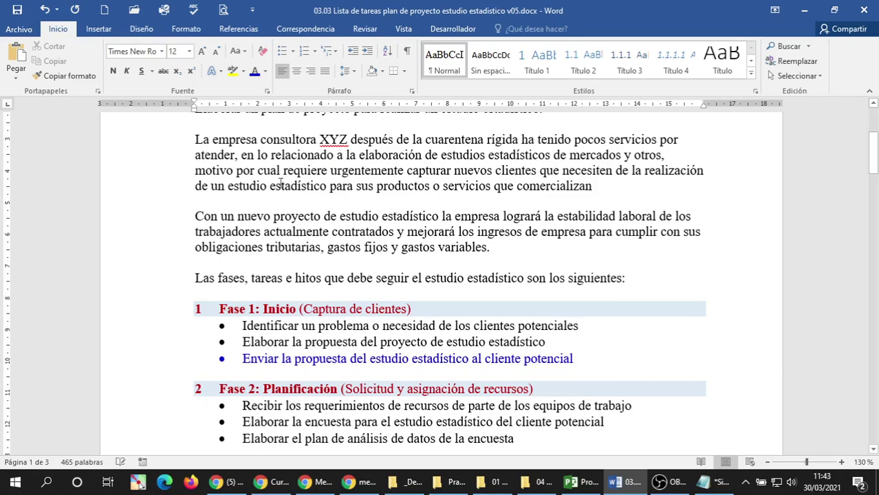
Review the document's introduction and phase list, checking the spacing and the page break between Fase 3 and Fase 4.
{"action": "scroll", "coordinate": [281, 280], "scroll_direction": "down", "scroll_amount": 1}
{"action": "scroll", "coordinate": [282, 280], "scroll_direction": "down", "scroll_amount": 12}
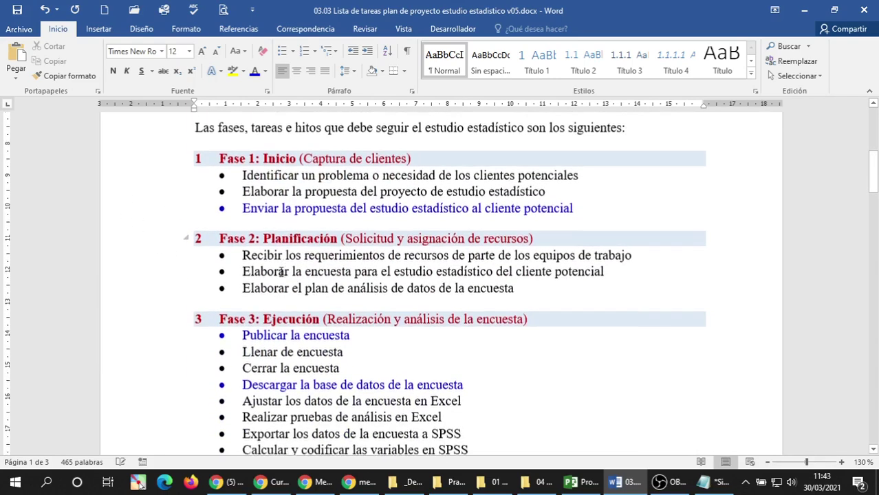
{"action": "scroll", "coordinate": [280, 268], "scroll_direction": "down", "scroll_amount": 12}
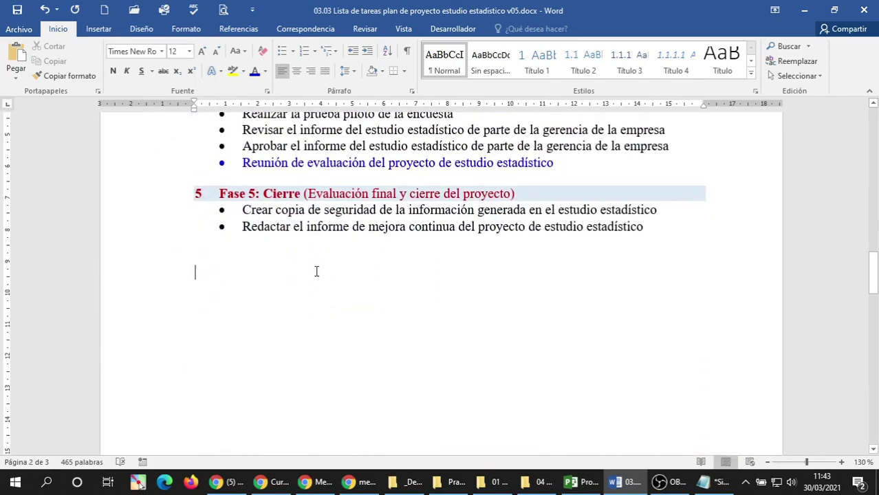
{"action": "scroll", "coordinate": [316, 271], "scroll_direction": "up", "scroll_amount": 12}
{"action": "scroll", "coordinate": [304, 265], "scroll_direction": "down", "scroll_amount": 5}
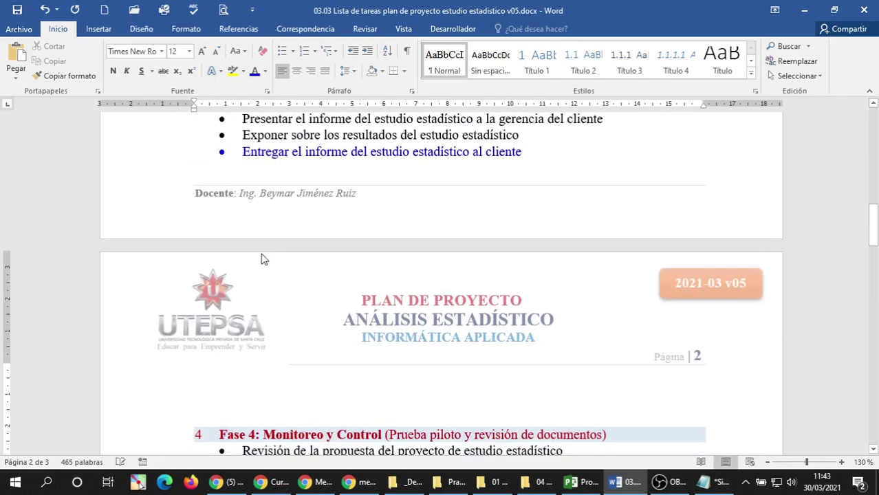
{"action": "left_click", "coordinate": [243, 243]}
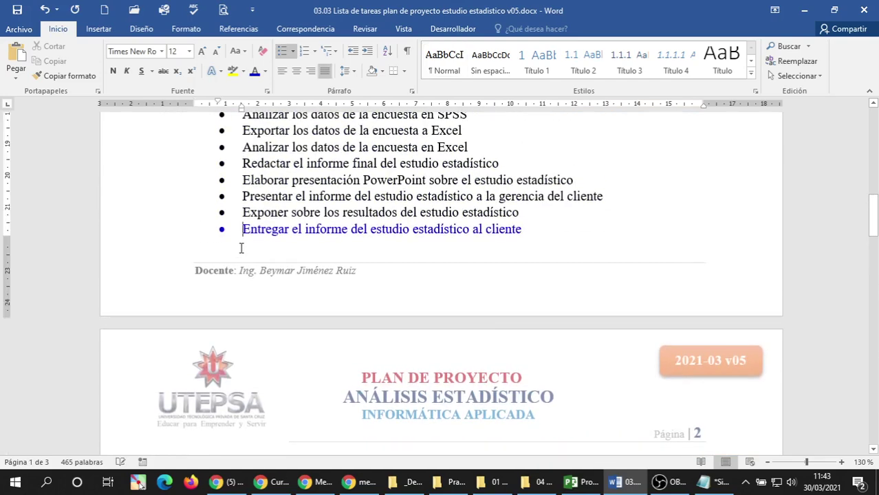
{"action": "scroll", "coordinate": [254, 254], "scroll_direction": "up", "scroll_amount": 10}
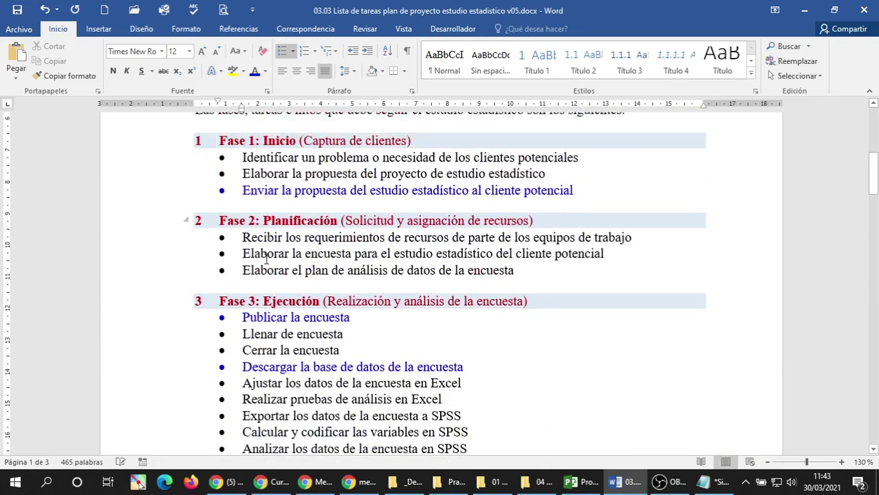
{"action": "scroll", "coordinate": [267, 258], "scroll_direction": "up", "scroll_amount": 3}
{"action": "left_click", "coordinate": [234, 216]}
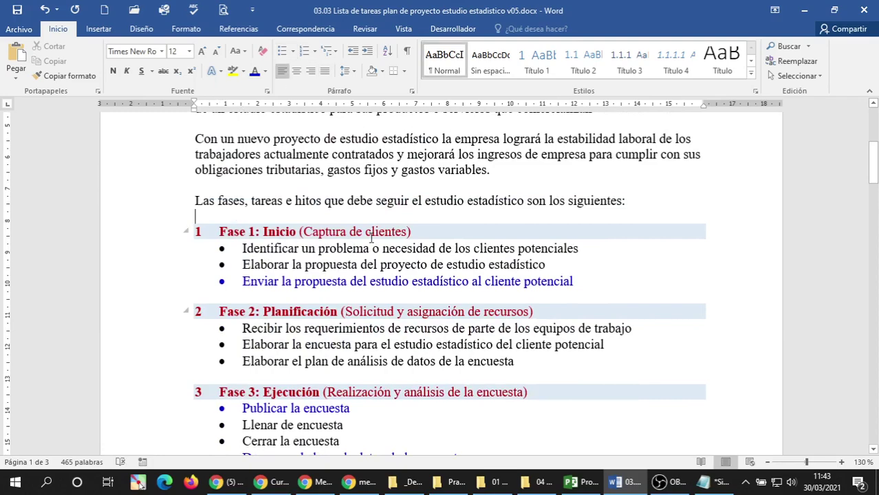
{"action": "scroll", "coordinate": [371, 237], "scroll_direction": "up", "scroll_amount": 5}
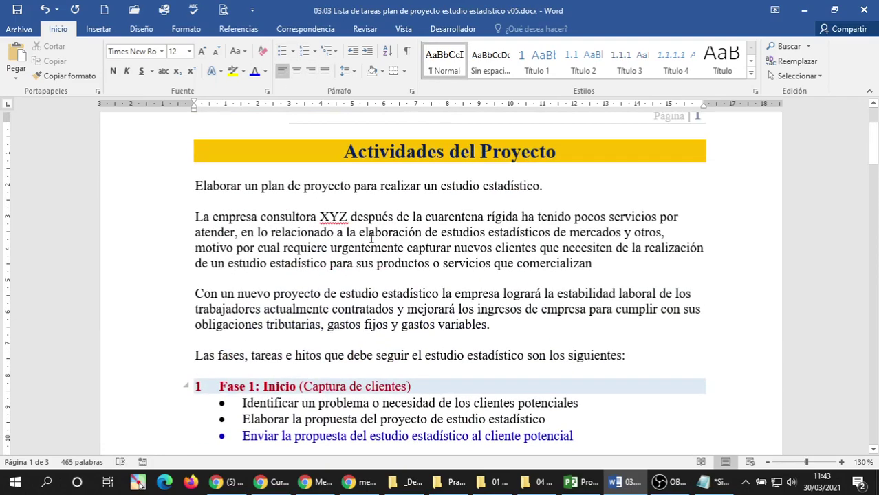
Delete the surplus blank lines above Fase 4: Monitoreo y Control on page 2.
{"action": "scroll", "coordinate": [365, 240], "scroll_direction": "down", "scroll_amount": 18}
{"action": "scroll", "coordinate": [363, 238], "scroll_direction": "down", "scroll_amount": 6}
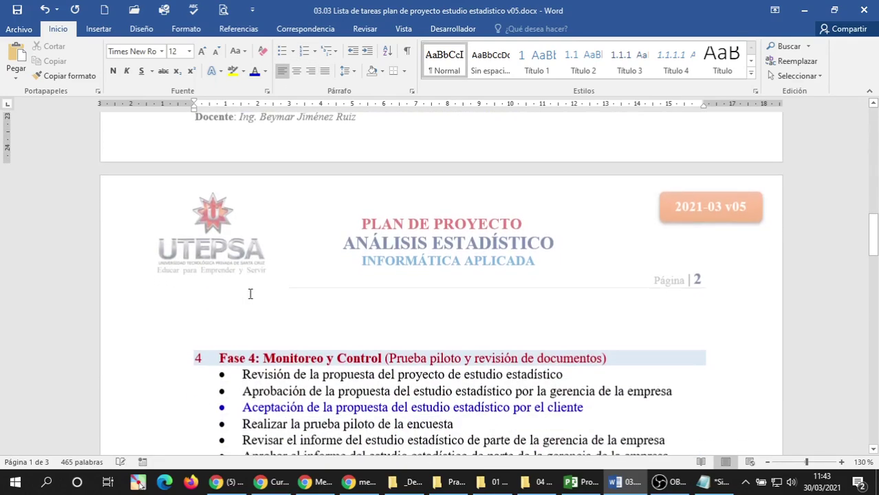
{"action": "left_click", "coordinate": [251, 289]}
{"action": "key", "text": "Delete"}
{"action": "key", "text": "Delete"}
{"action": "key", "text": "Delete"}
{"action": "key", "text": "Delete"}
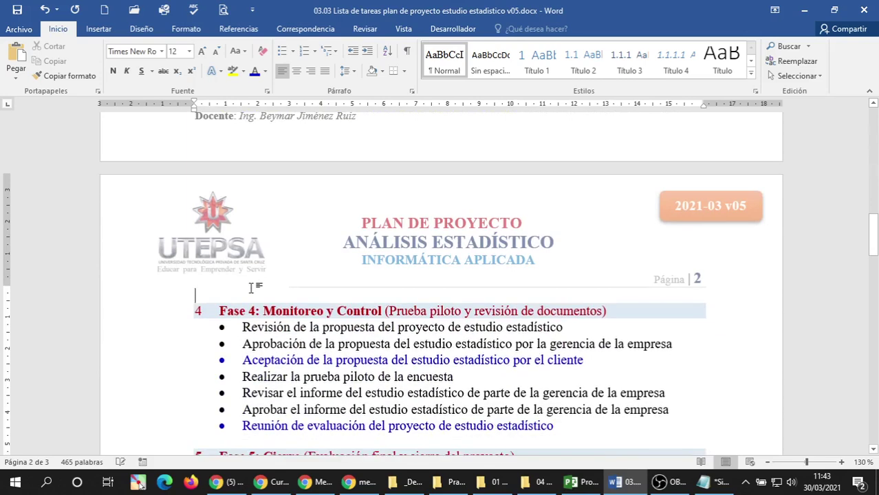
Check the end of the document after Fase 5: Cierre and save the document.
{"action": "scroll", "coordinate": [264, 271], "scroll_direction": "down", "scroll_amount": 5}
{"action": "scroll", "coordinate": [268, 265], "scroll_direction": "down", "scroll_amount": 4}
{"action": "left_click", "coordinate": [265, 261]}
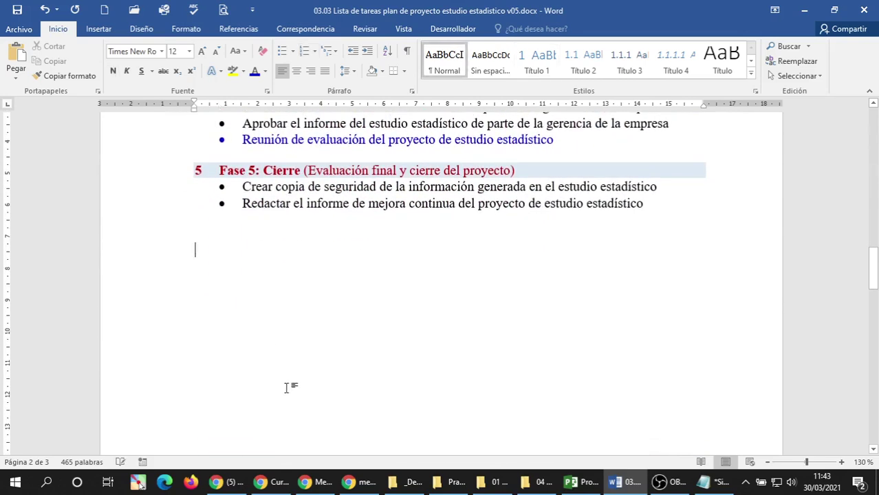
{"action": "left_click", "coordinate": [4, 10]}
{"action": "left_click", "coordinate": [21, 10]}
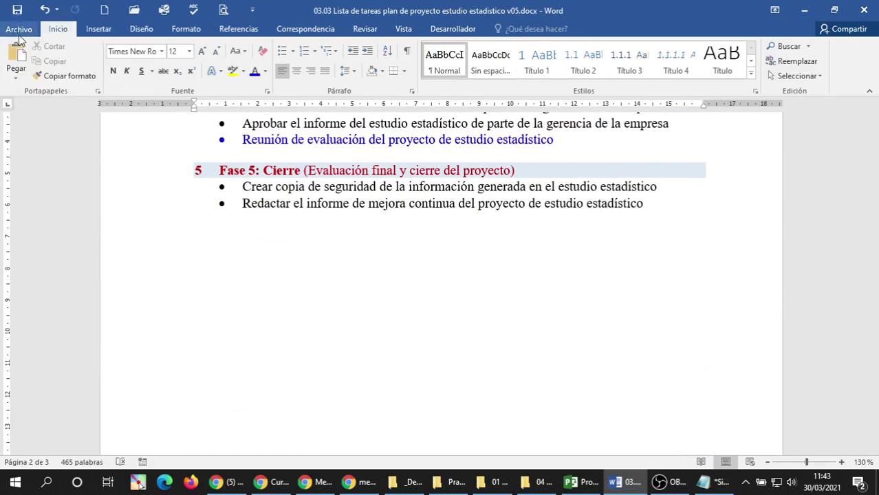
Save a PDF copy as "03.03 Lista de tareas plan de proyecto estudio estadistico v05.pdf" in Practicas 2020-2-3, and close the PDF viewer.
{"action": "left_click", "coordinate": [20, 30]}
{"action": "left_click", "coordinate": [56, 157]}
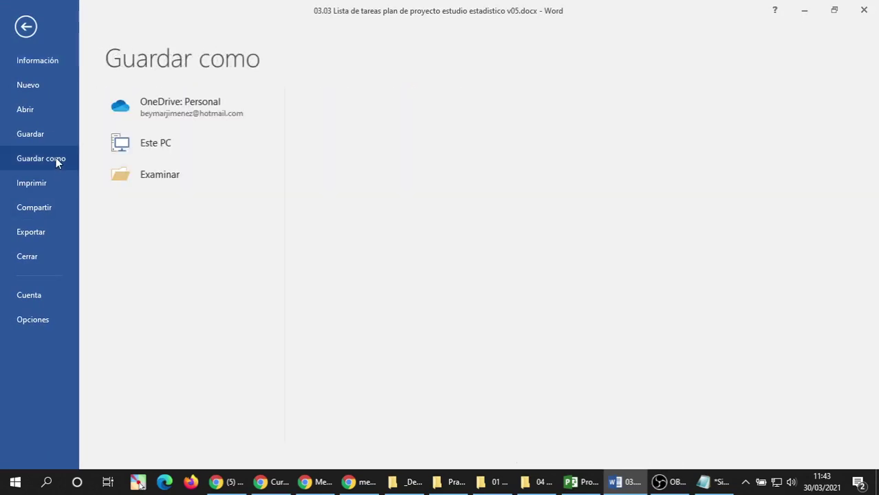
{"action": "left_click", "coordinate": [379, 121]}
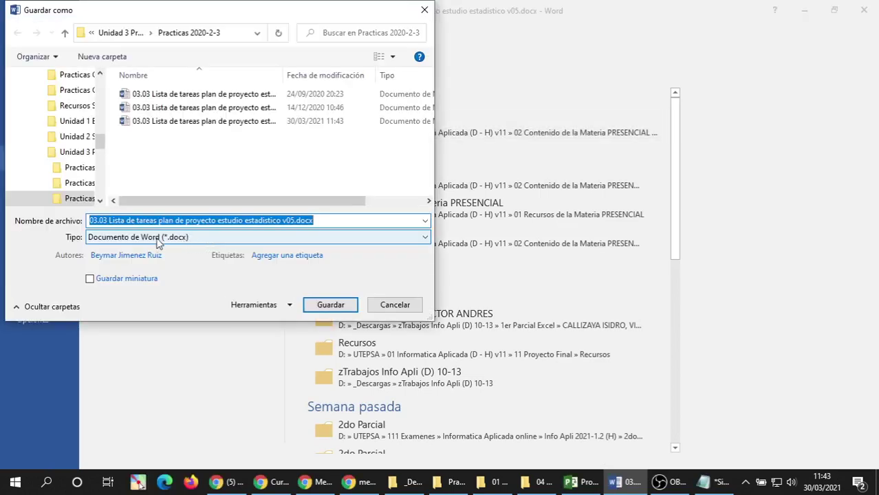
{"action": "left_click", "coordinate": [156, 238]}
{"action": "left_click", "coordinate": [110, 308]}
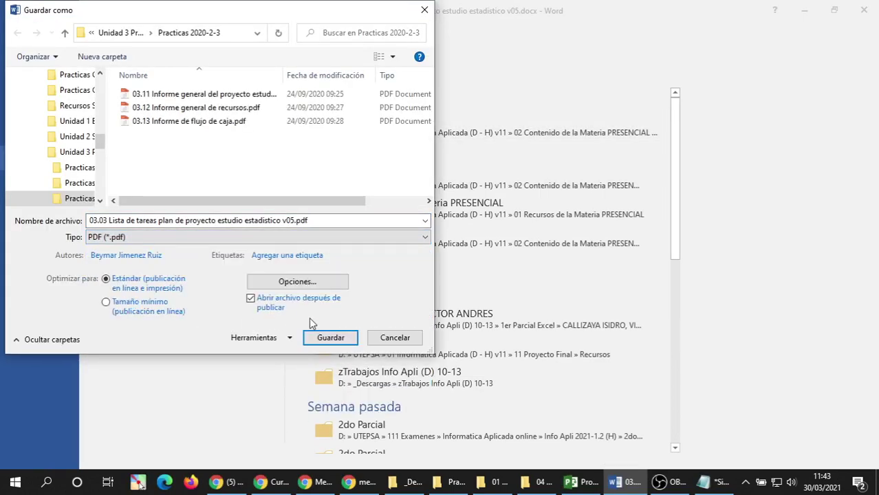
{"action": "left_click", "coordinate": [331, 338]}
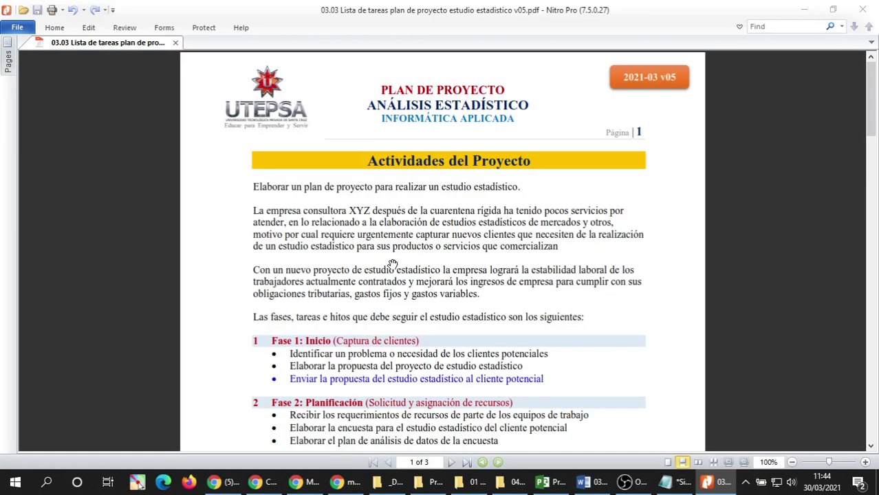
{"action": "left_click", "coordinate": [863, 10]}
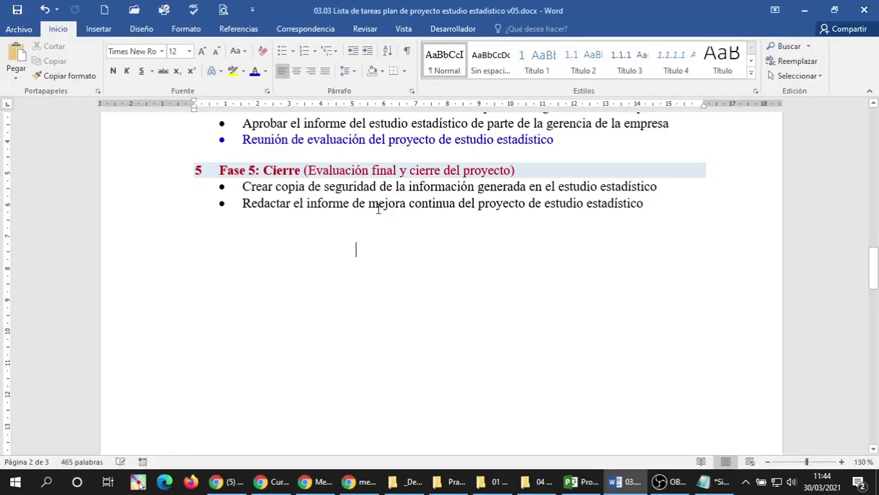
{"action": "left_click", "coordinate": [301, 220]}
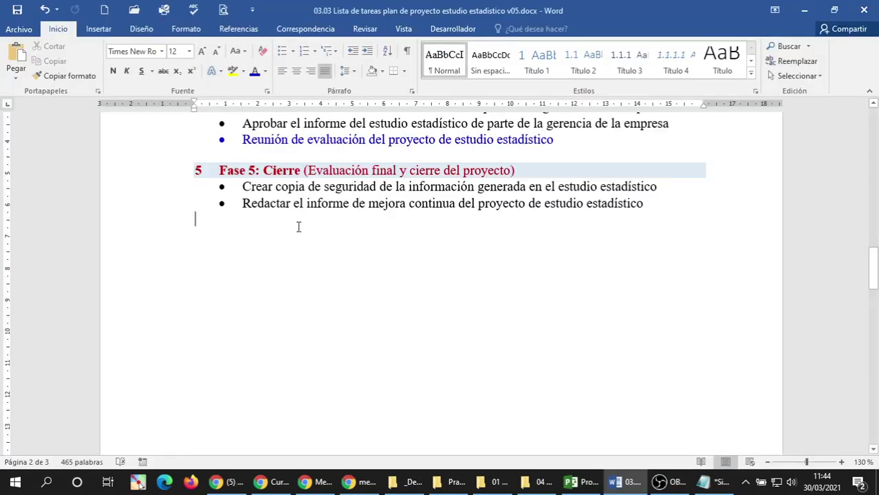
Switch to the Practicas 2020-2-3 folder in File Explorer, refresh it and select the new PDF.
{"action": "left_click", "coordinate": [407, 482]}
{"action": "left_click", "coordinate": [464, 489]}
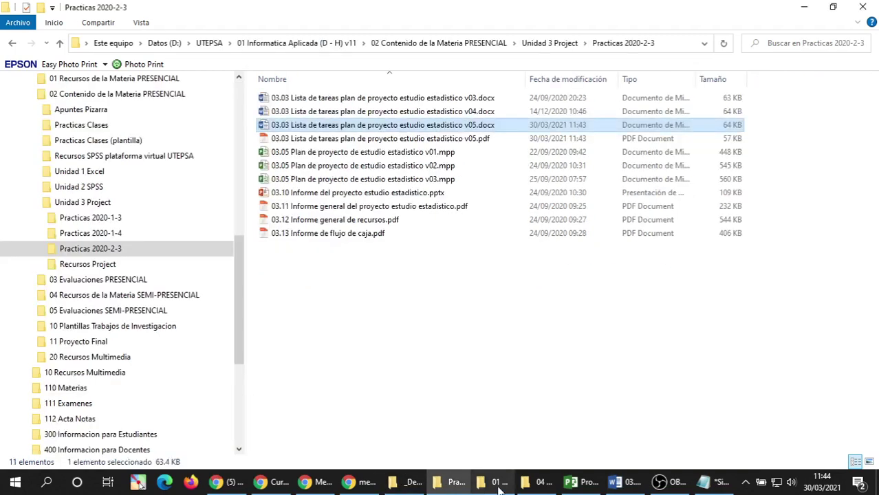
{"action": "left_click", "coordinate": [321, 140]}
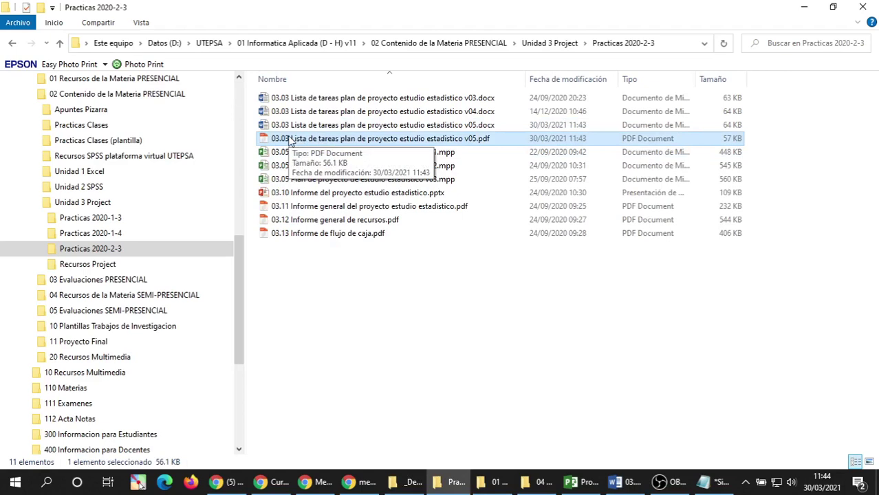
{"action": "right_click", "coordinate": [312, 328]}
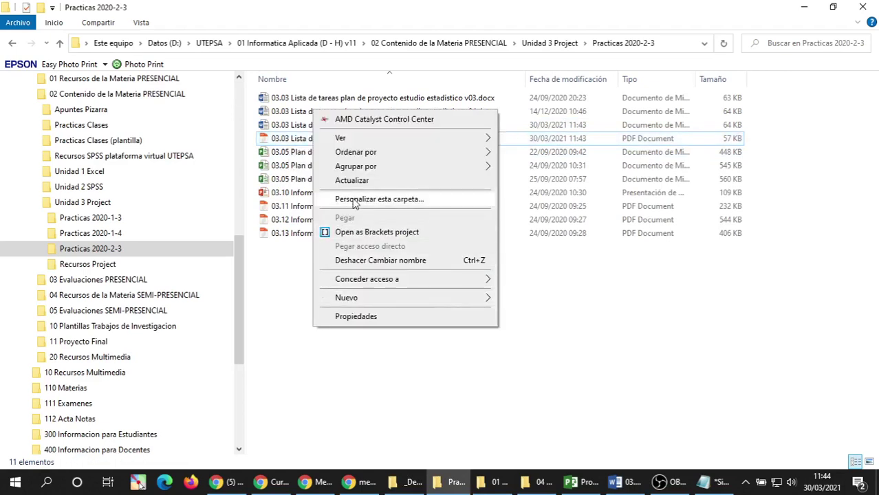
{"action": "left_click", "coordinate": [352, 181]}
{"action": "left_click", "coordinate": [274, 140]}
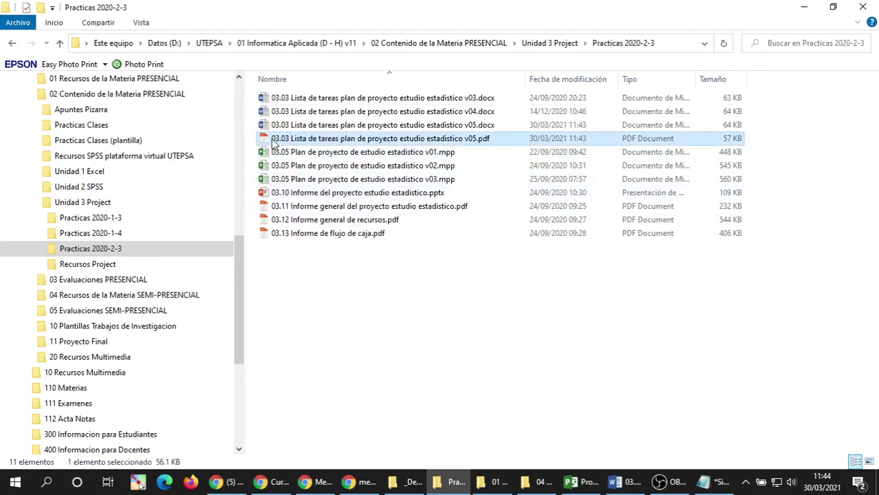
{"action": "left_click", "coordinate": [227, 482]}
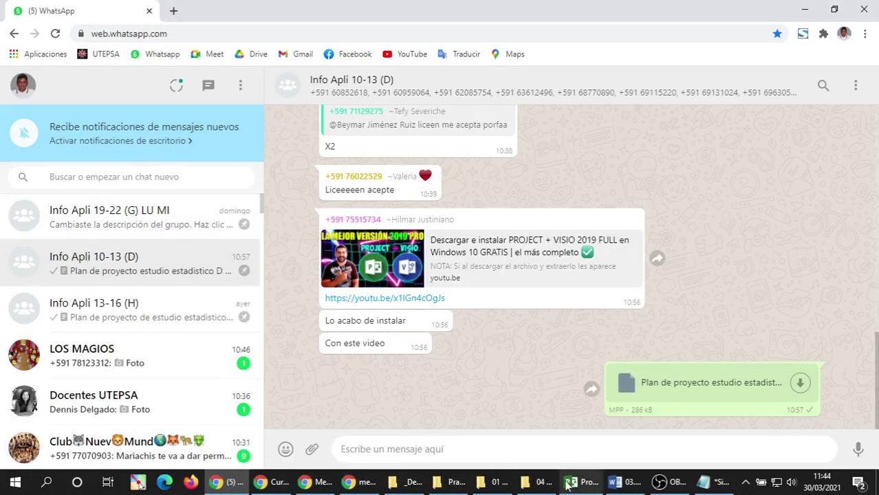
{"action": "left_click", "coordinate": [541, 484]}
{"action": "left_click", "coordinate": [497, 484]}
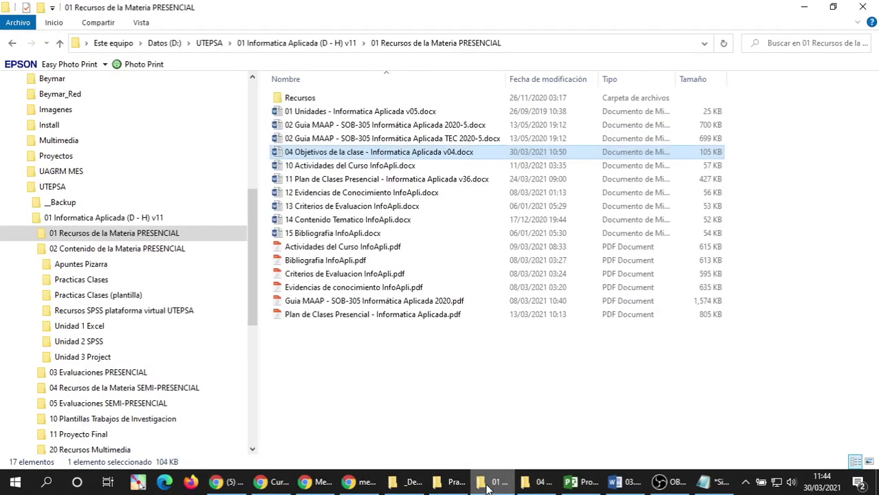
{"action": "left_click", "coordinate": [450, 485]}
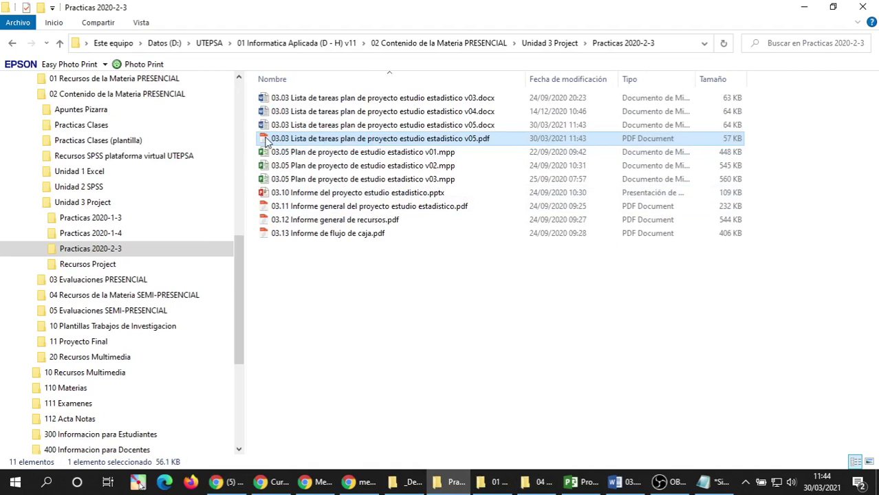
Rename the PDF as "Lista de tareas plan de proyecto estudio estadistico.pdf", dropping its number prefix and version suffix.
{"action": "left_click", "coordinate": [294, 140]}
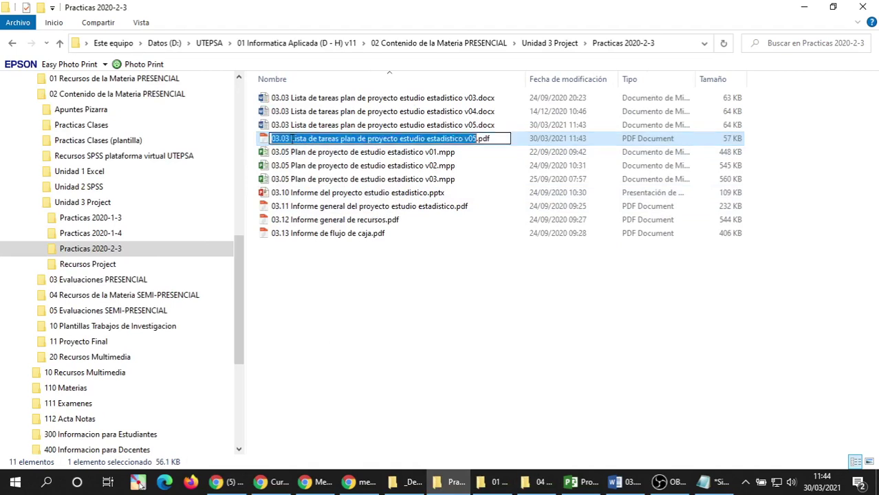
{"action": "left_click", "coordinate": [290, 138]}
{"action": "key", "text": "BackSpace"}
{"action": "key", "text": "BackSpace"}
{"action": "key", "text": "BackSpace"}
{"action": "key", "text": "BackSpace"}
{"action": "key", "text": "BackSpace"}
{"action": "key", "text": "BackSpace"}
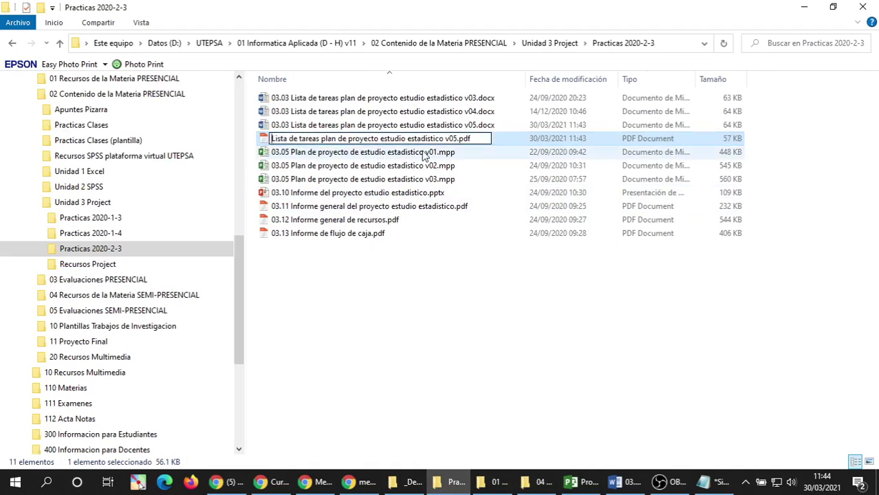
{"action": "key", "text": "BackSpace"}
{"action": "key", "text": "BackSpace"}
{"action": "key", "text": "BackSpace"}
{"action": "key", "text": "BackSpace"}
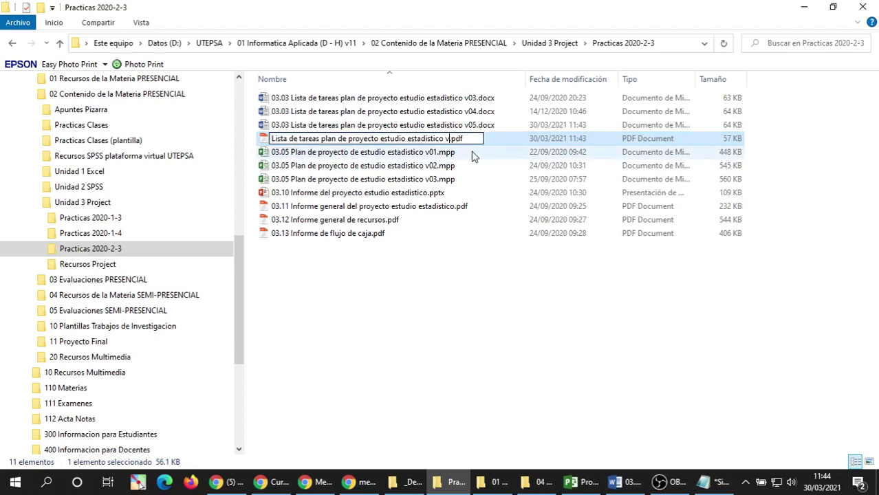
{"action": "left_click", "coordinate": [415, 295]}
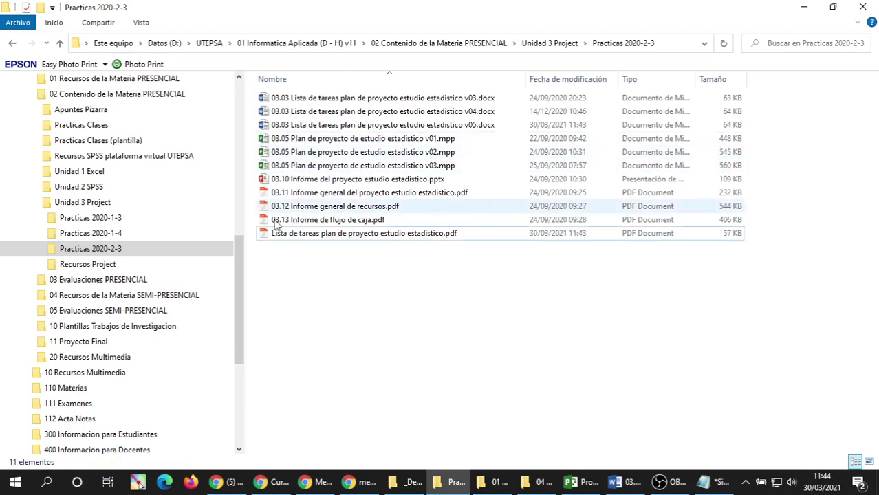
Send Lista de tareas plan de proyecto estudio estadistico.pdf to the WhatsApp groups Info Apli 10-13 (D) and Info Apli 13-16 (H).
{"action": "left_click_drag", "start_coordinate": [266, 233], "coordinate": [353, 278]}
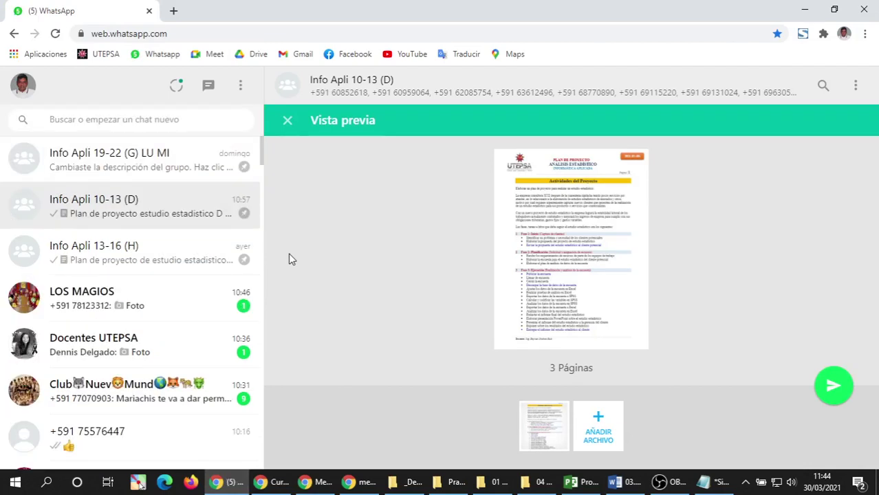
{"action": "left_click", "coordinate": [843, 399]}
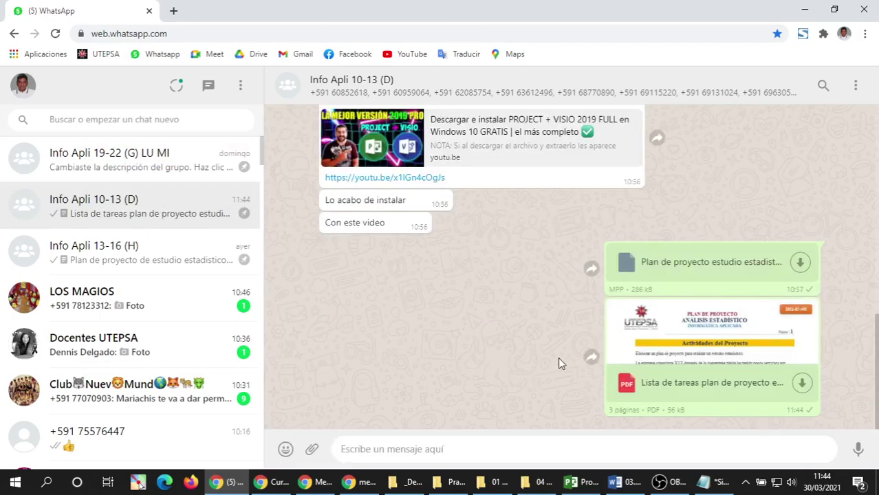
{"action": "left_click", "coordinate": [90, 258]}
{"action": "mouse_move", "coordinate": [440, 482]}
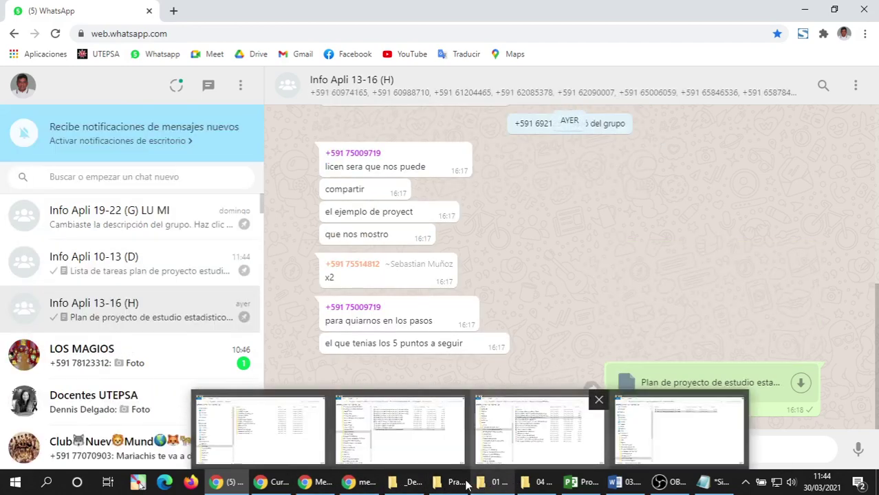
{"action": "left_click", "coordinate": [399, 422]}
{"action": "left_click_drag", "start_coordinate": [294, 241], "coordinate": [438, 331]}
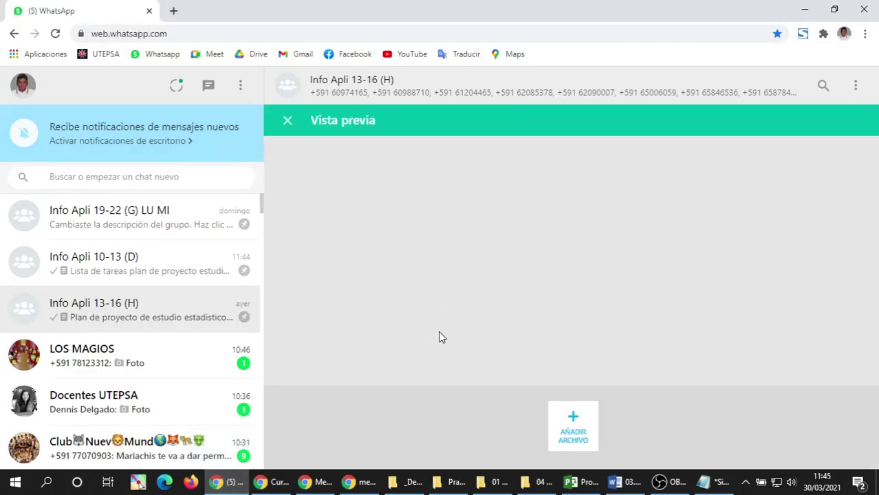
{"action": "left_click", "coordinate": [831, 396]}
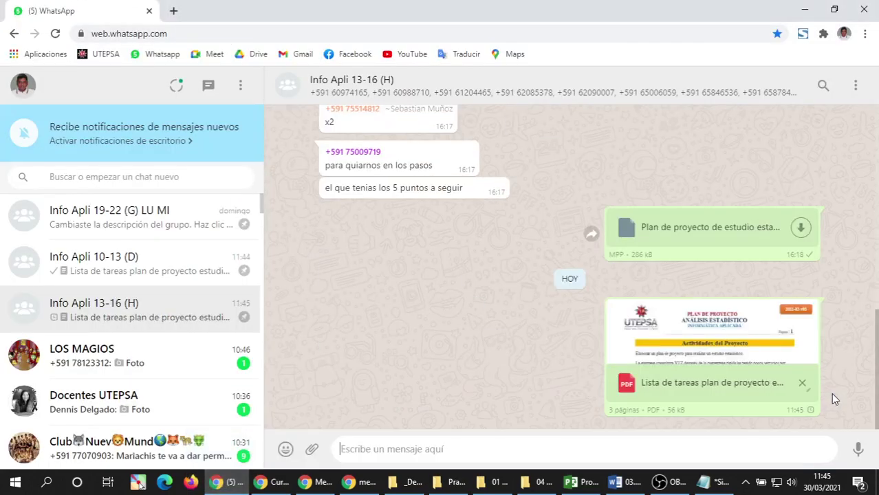
{"action": "left_click", "coordinate": [184, 261]}
{"action": "mouse_move", "coordinate": [374, 486]}
{"action": "left_click", "coordinate": [411, 482]}
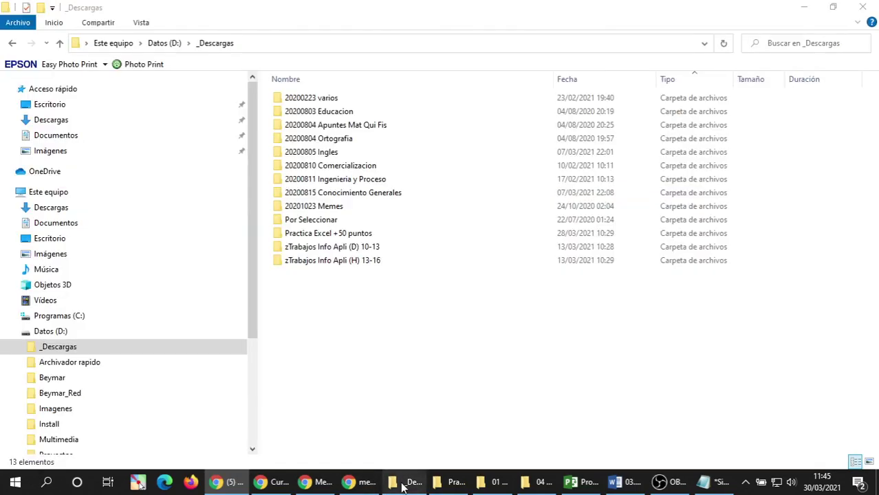
{"action": "left_click", "coordinate": [456, 482]}
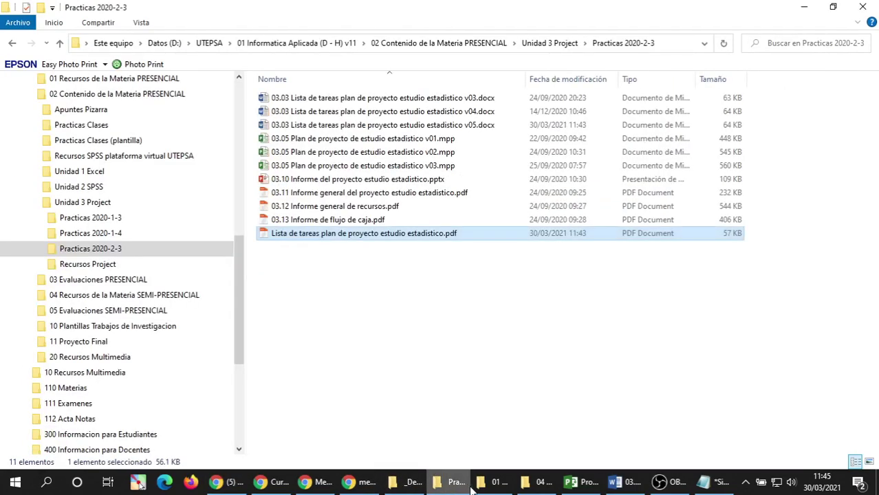
{"action": "left_click", "coordinate": [583, 482]}
{"action": "left_click", "coordinate": [176, 275]}
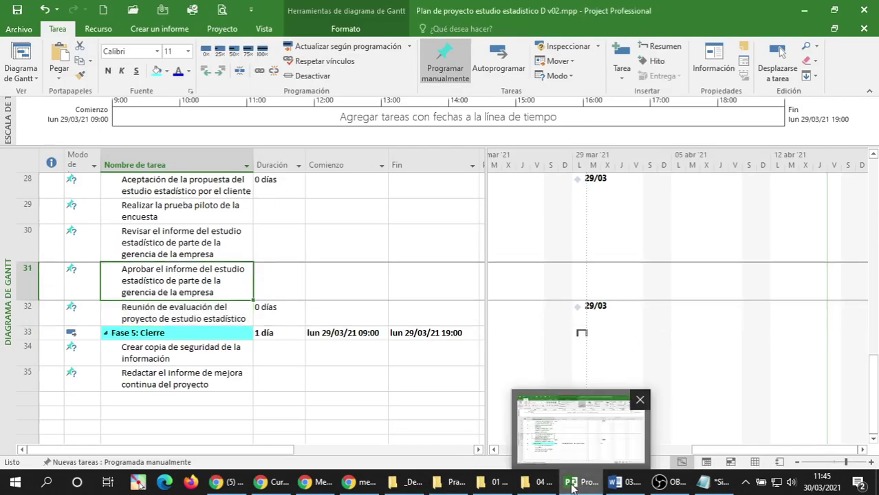
{"action": "left_click", "coordinate": [615, 482]}
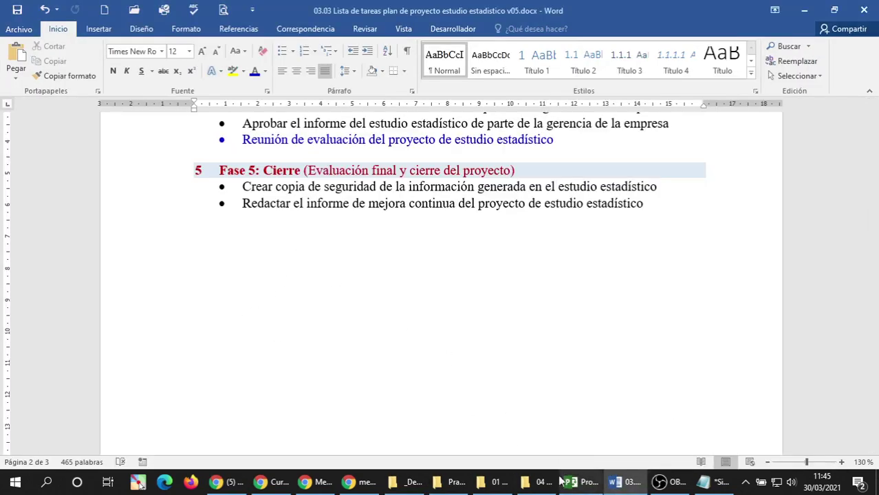
{"action": "left_click", "coordinate": [454, 481]}
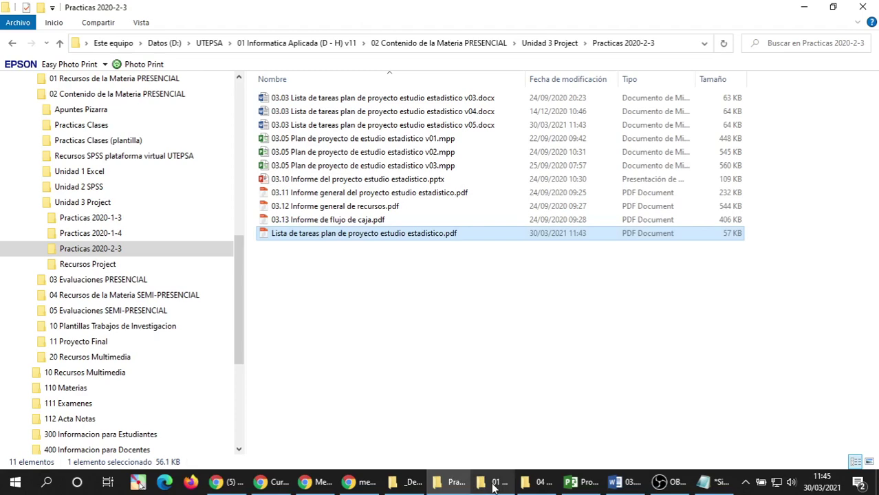
Open 04 Objetivos de la clase - Informatica Aplicada v04.docx from the 01 Recursos de la Materia PRESENCIAL folder and go to page 18.
{"action": "left_click", "coordinate": [492, 484]}
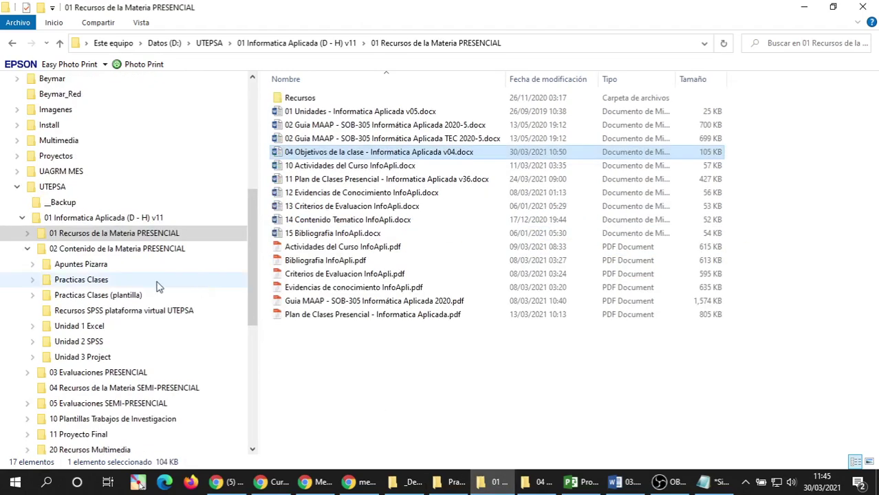
{"action": "double_click", "coordinate": [276, 156]}
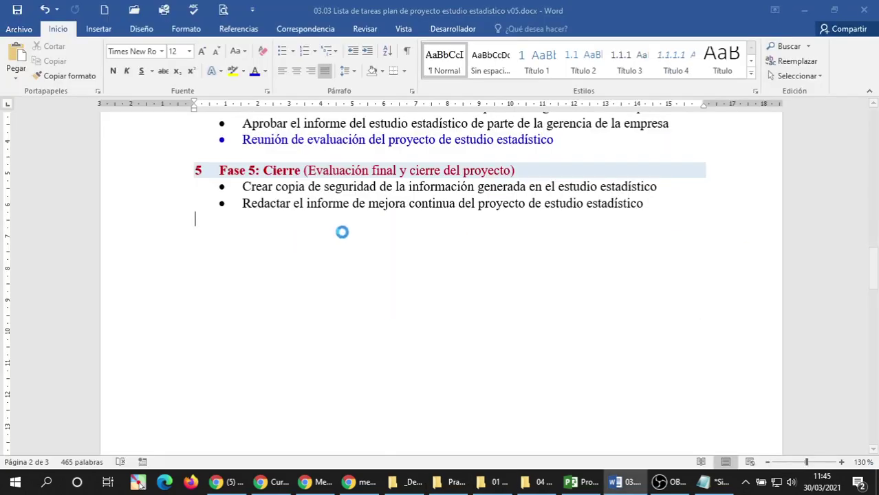
{"action": "scroll", "coordinate": [330, 239], "scroll_direction": "down", "scroll_amount": 2}
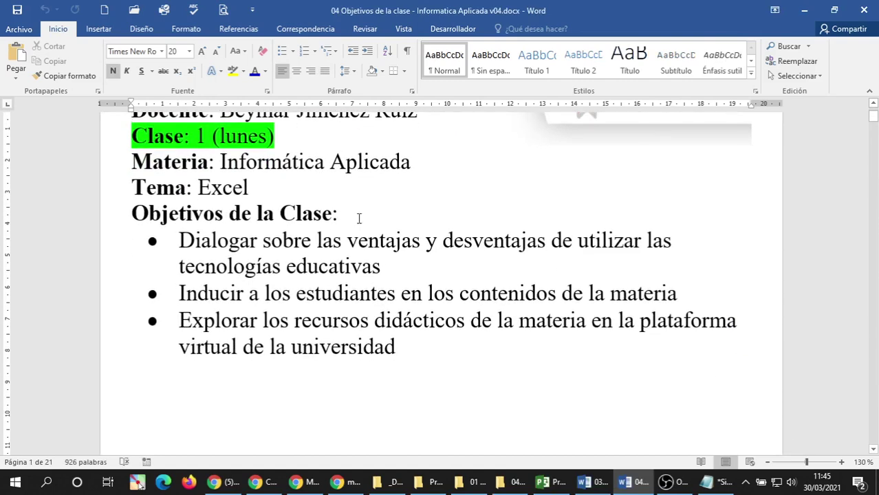
{"action": "left_click", "coordinate": [800, 46]}
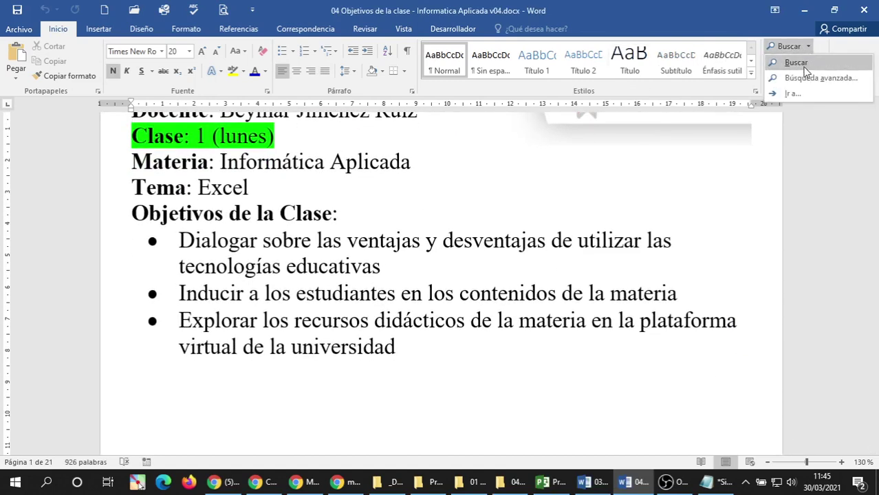
{"action": "left_click", "coordinate": [794, 94]}
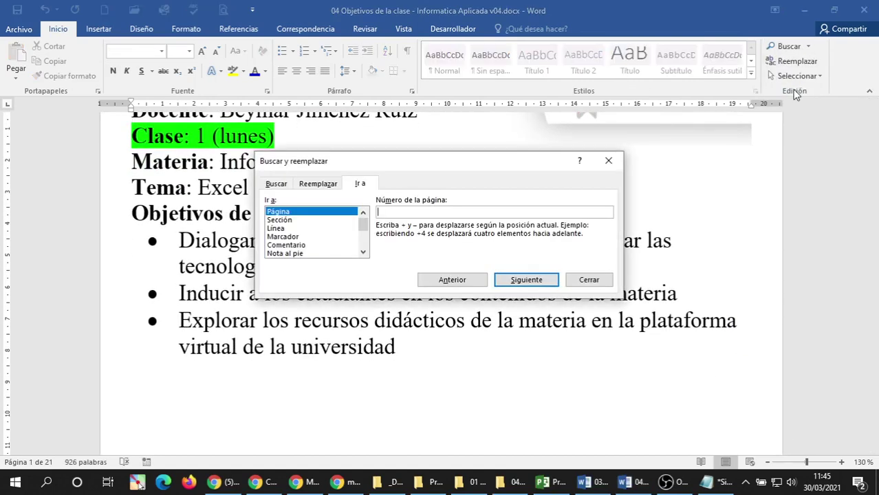
{"action": "type", "text": "18"}
{"action": "key", "text": "Return"}
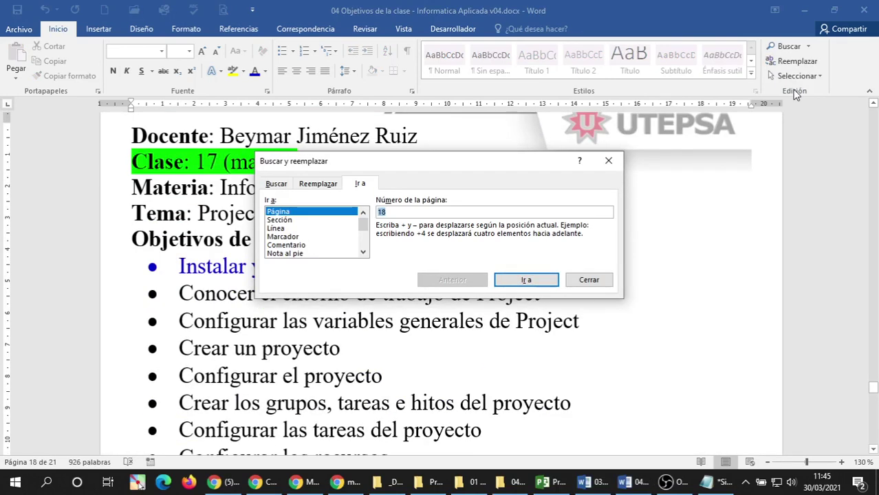
{"action": "key", "text": "Escape"}
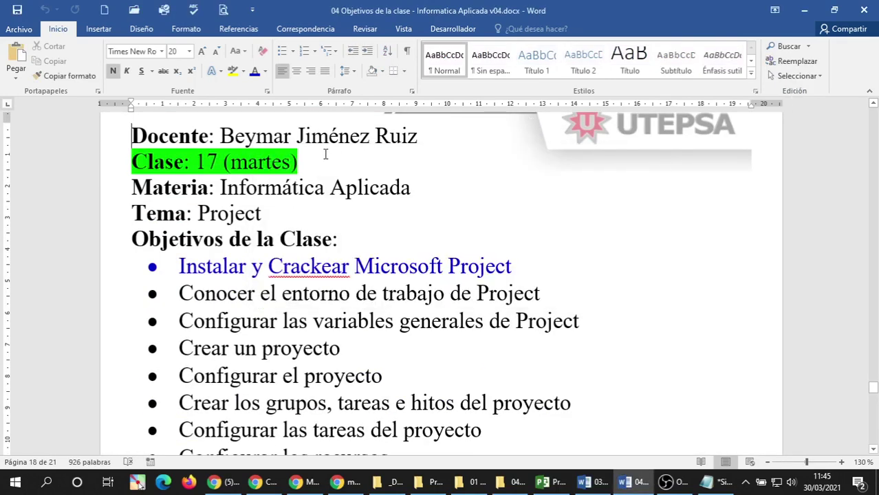
Review the first two class objectives on page 18, highlighting each line in turn.
{"action": "scroll", "coordinate": [326, 154], "scroll_direction": "down", "scroll_amount": 3}
{"action": "triple_click", "coordinate": [205, 147]}
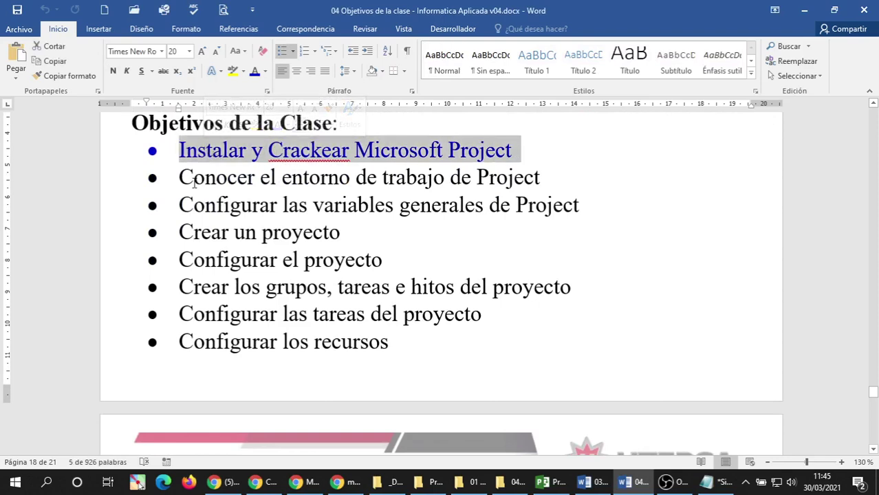
{"action": "triple_click", "coordinate": [194, 182]}
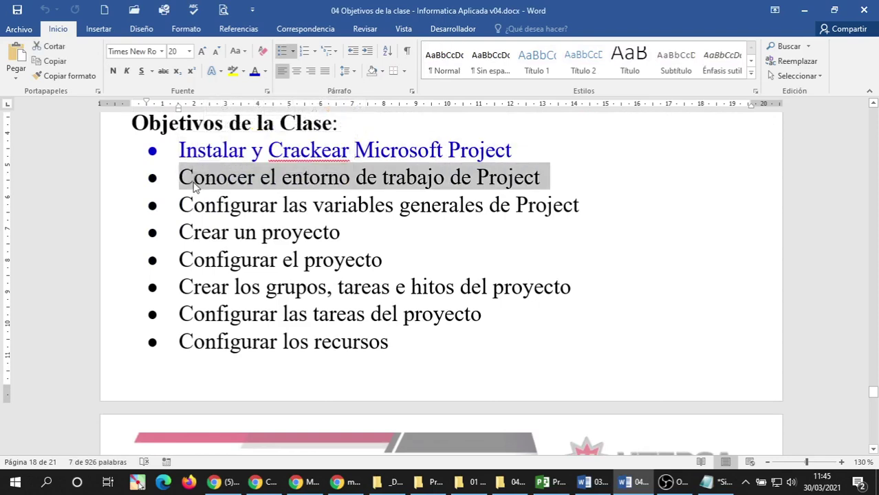
Replace "Conocer" with "Repasar" in the objective about the Project work environment.
{"action": "left_click", "coordinate": [194, 181]}
{"action": "double_click", "coordinate": [204, 180]}
{"action": "type", "text": "rE"}
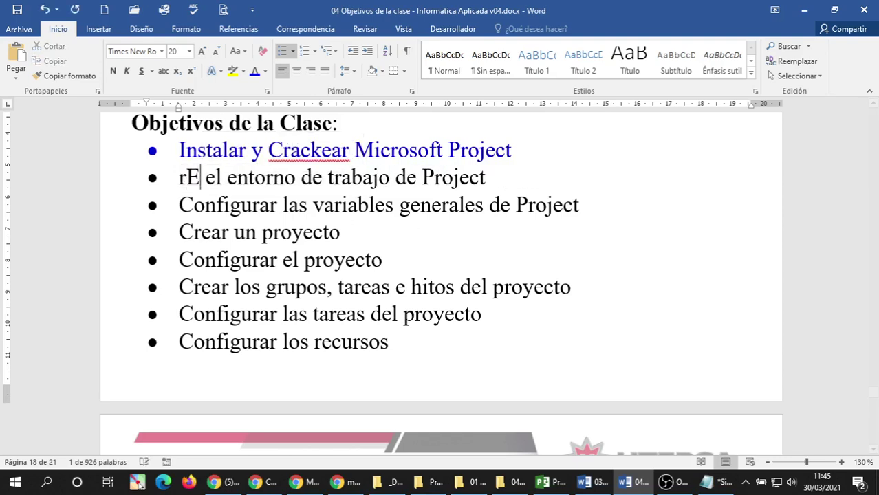
{"action": "key", "text": "BackSpace"}
{"action": "key", "text": "BackSpace"}
{"action": "type", "text": "Repasa"}
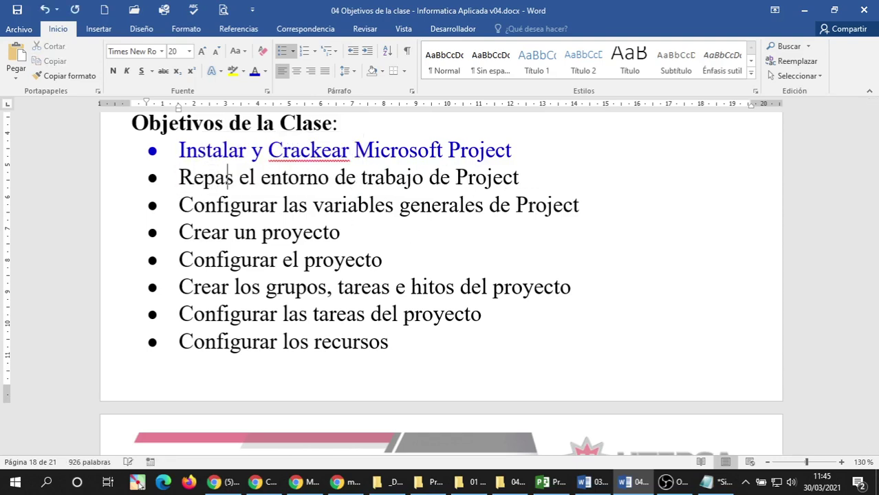
{"action": "type", "text": "r"}
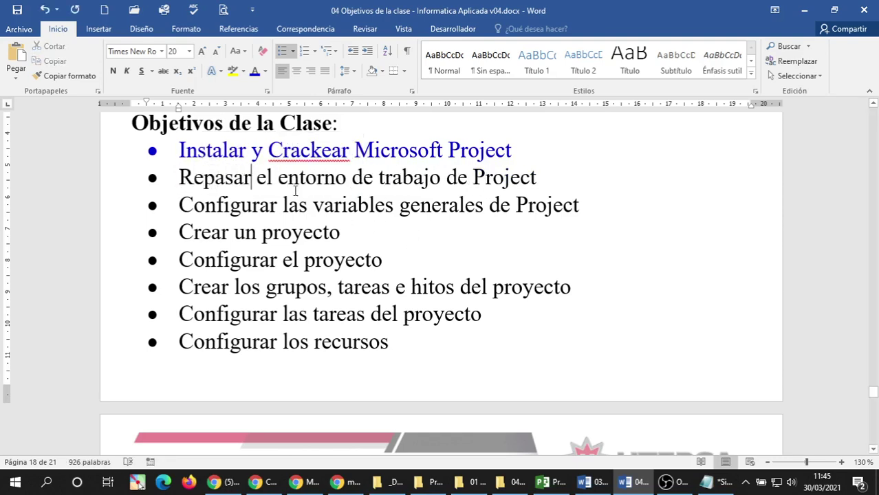
{"action": "triple_click", "coordinate": [248, 209]}
{"action": "left_click", "coordinate": [233, 210]}
{"action": "type", "text": "R"}
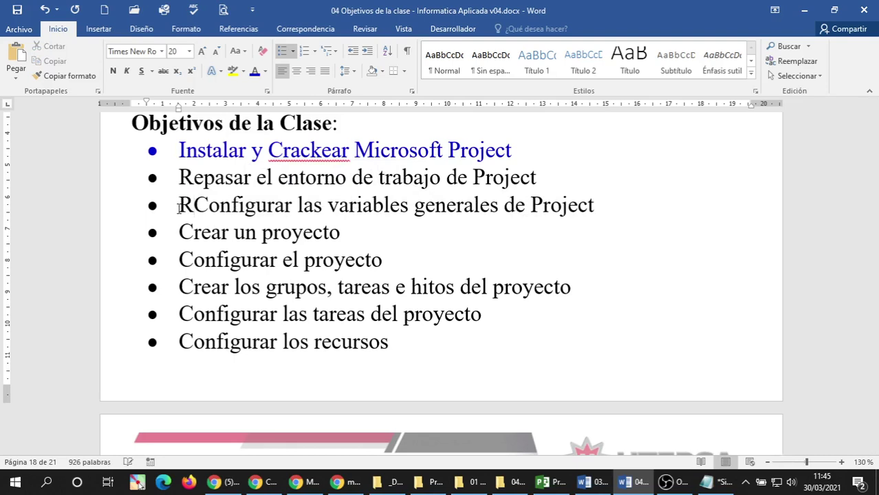
{"action": "key", "text": "BackSpace"}
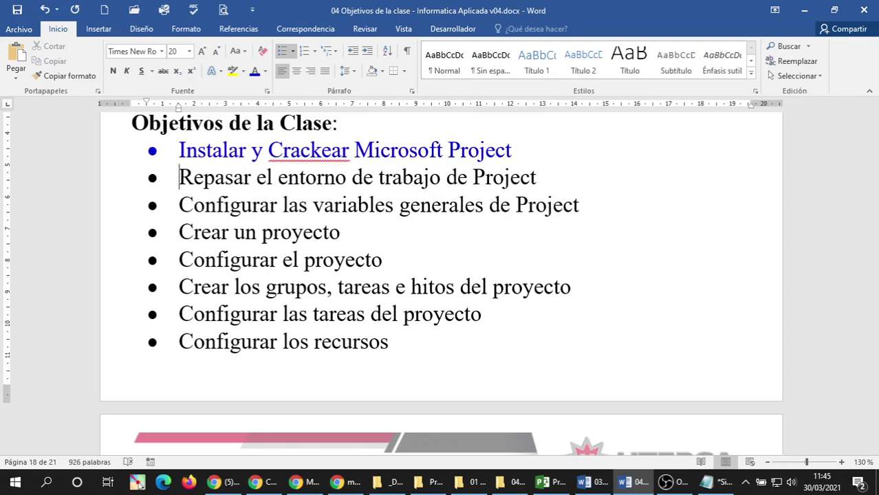
Restore "Conocer" as the opening verb of the objective about the Project work environment.
{"action": "type", "text": "Conocer"}
{"action": "key", "text": "Delete"}
{"action": "key", "text": "Delete"}
{"action": "key", "text": "Delete"}
{"action": "key", "text": "Delete"}
{"action": "key", "text": "Delete"}
{"action": "key", "text": "Delete"}
{"action": "key", "text": "Delete"}
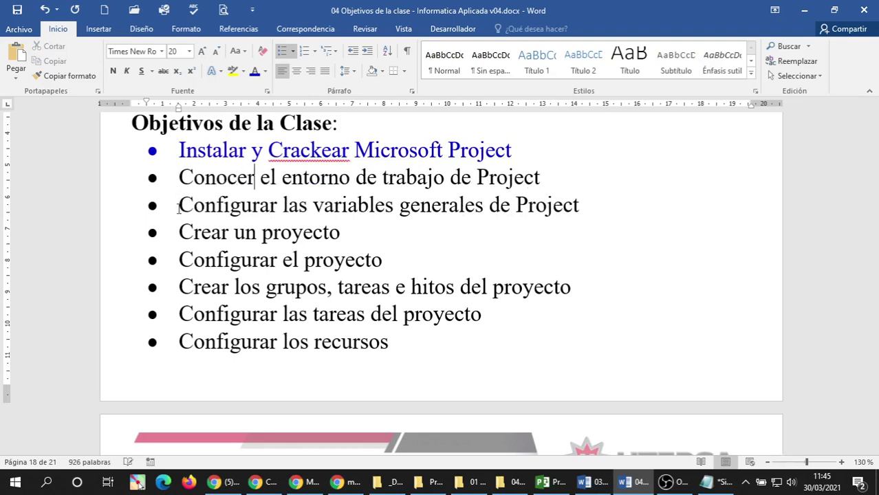
Review the objectives from "Conocer el entorno de trabajo de Project" through "Crear un proyecto", highlighting them in turn.
{"action": "triple_click", "coordinate": [195, 180]}
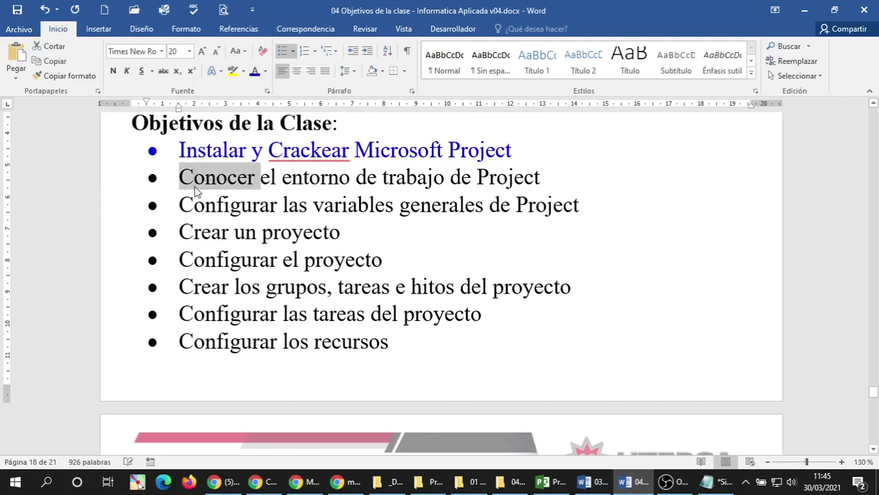
{"action": "triple_click", "coordinate": [195, 206]}
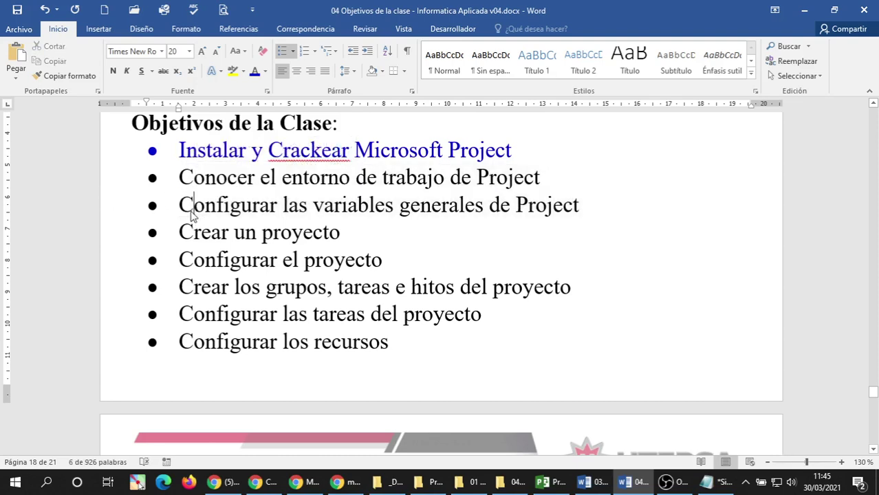
{"action": "left_click", "coordinate": [192, 207]}
{"action": "triple_click", "coordinate": [192, 207]}
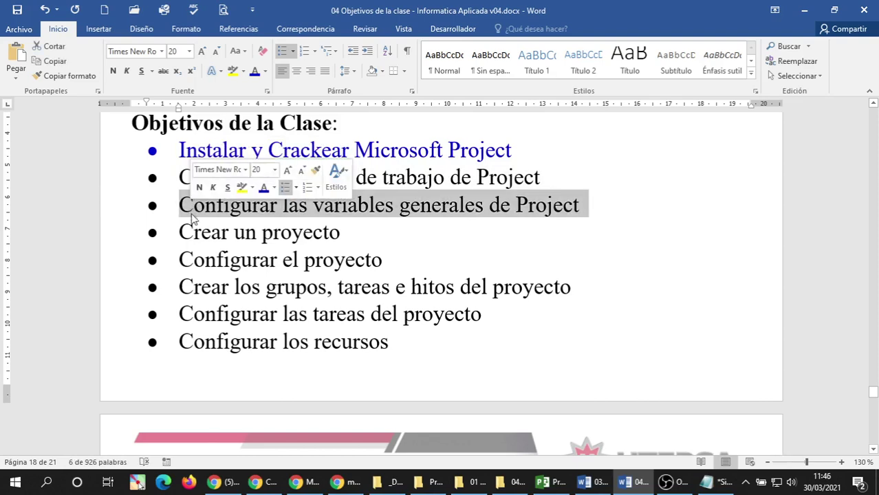
{"action": "triple_click", "coordinate": [194, 234]}
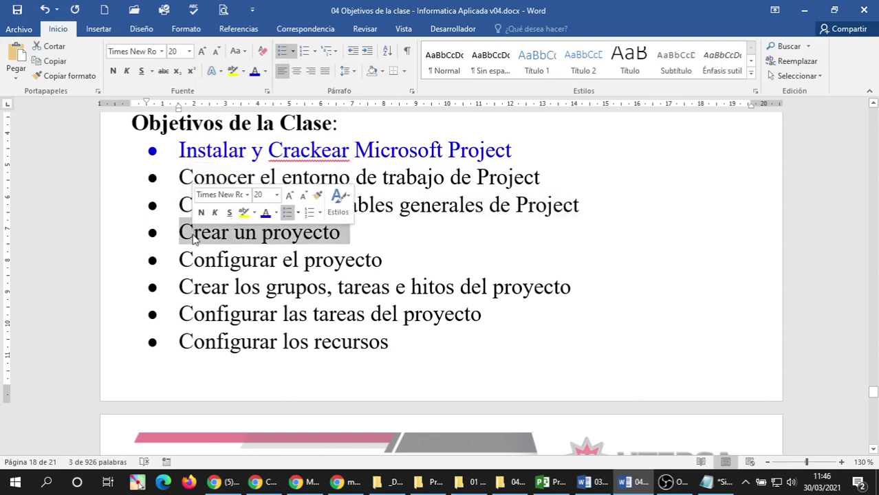
{"action": "left_click", "coordinate": [478, 387]}
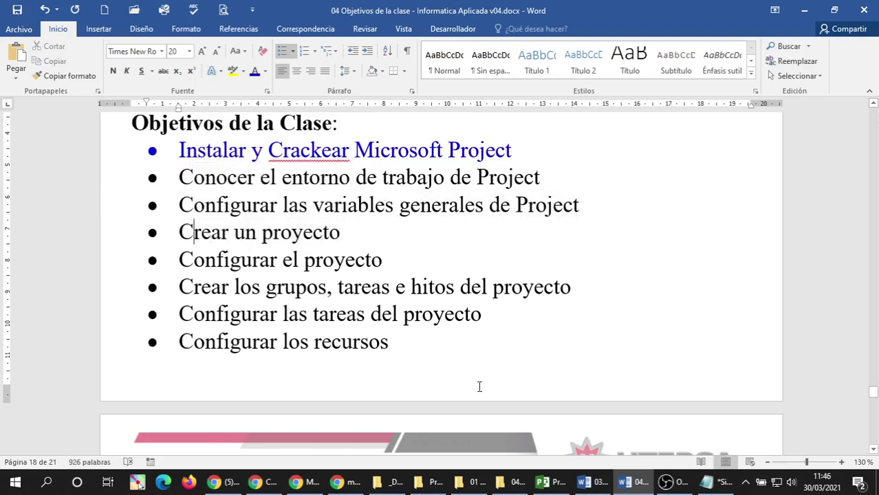
Switch to the plan in Microsoft Project and look briefly at its file management view.
{"action": "left_click", "coordinate": [541, 482]}
{"action": "left_click", "coordinate": [19, 29]}
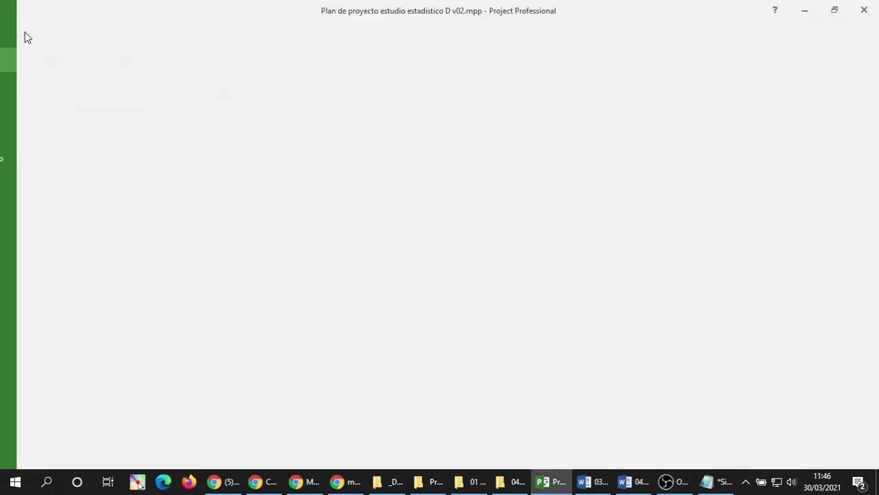
{"action": "left_click", "coordinate": [26, 27]}
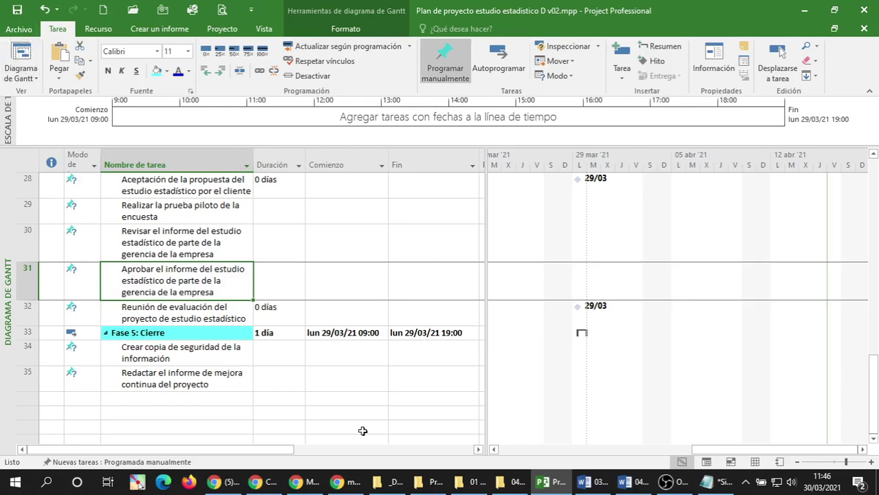
Highlight the "Configurar el proyecto" objective in the Word document, and return to the plan in Microsoft Project.
{"action": "left_click", "coordinate": [642, 491]}
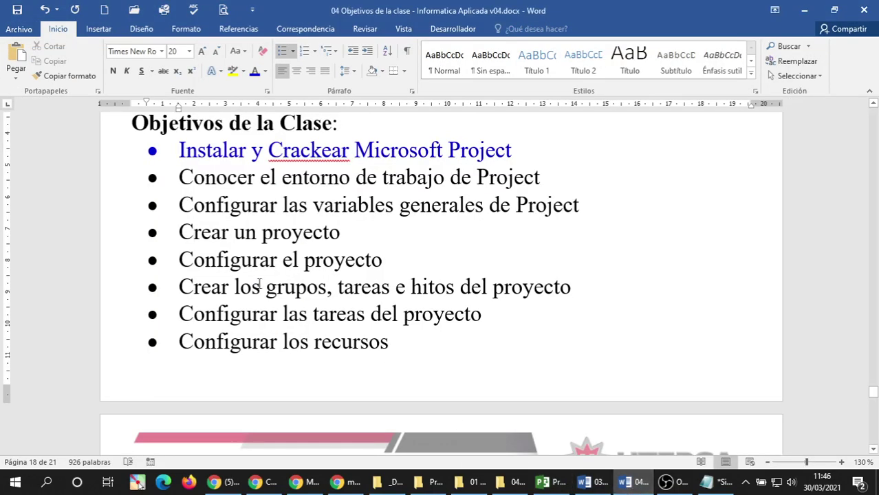
{"action": "left_click_drag", "start_coordinate": [180, 262], "coordinate": [384, 262]}
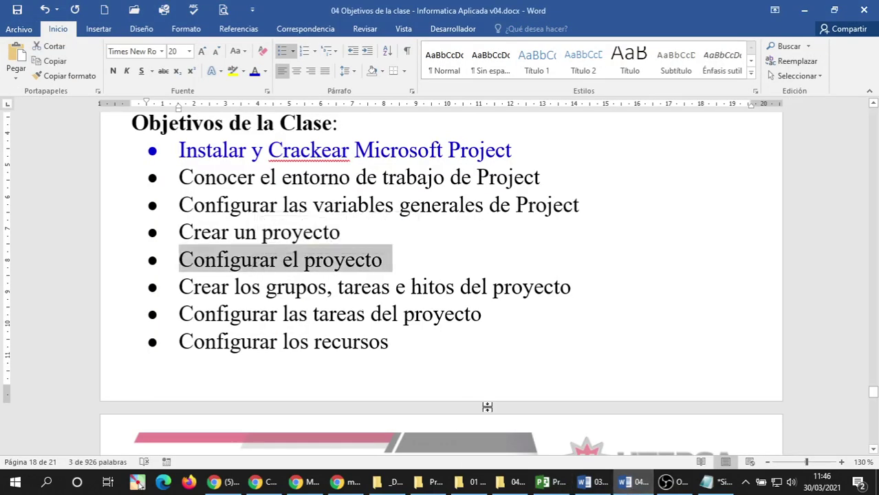
{"action": "left_click", "coordinate": [518, 435]}
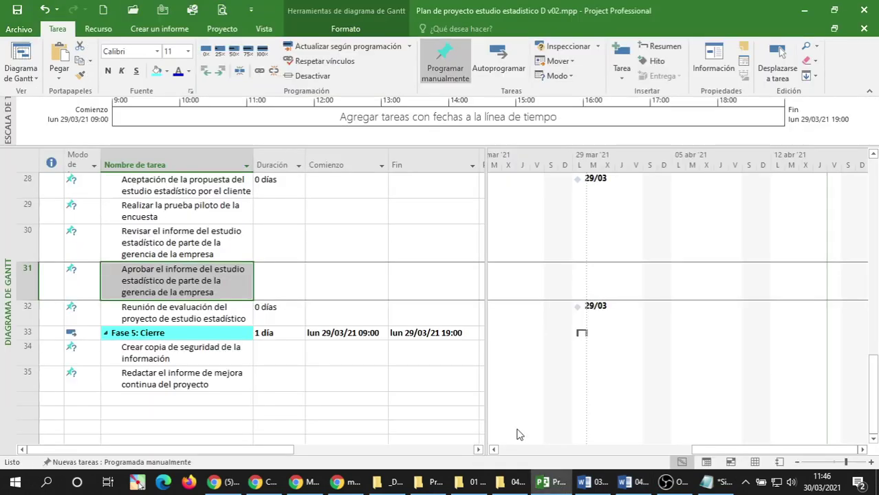
Look over the project information settings of the statistical study plan and close them without changes.
{"action": "left_click", "coordinate": [220, 29]}
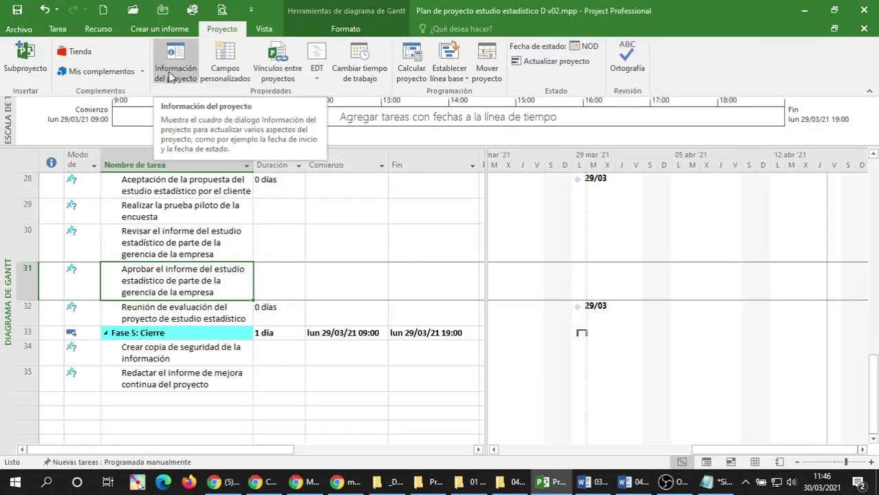
{"action": "left_click", "coordinate": [173, 70]}
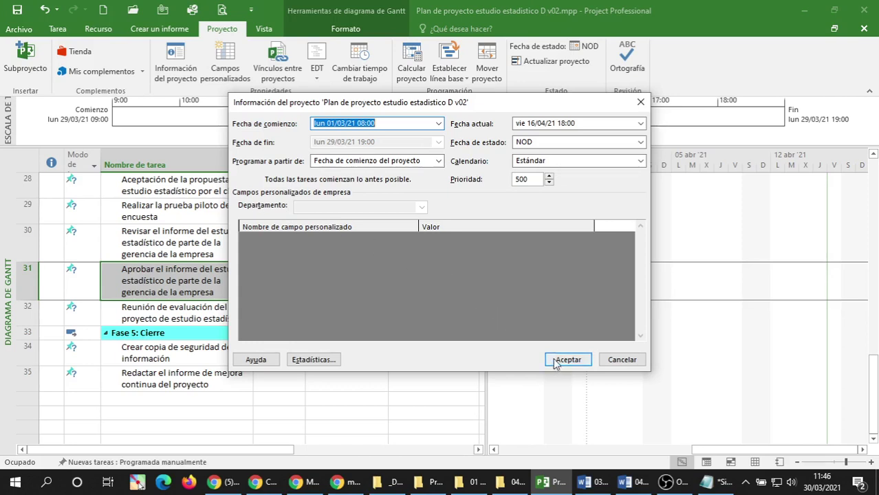
{"action": "left_click", "coordinate": [620, 359]}
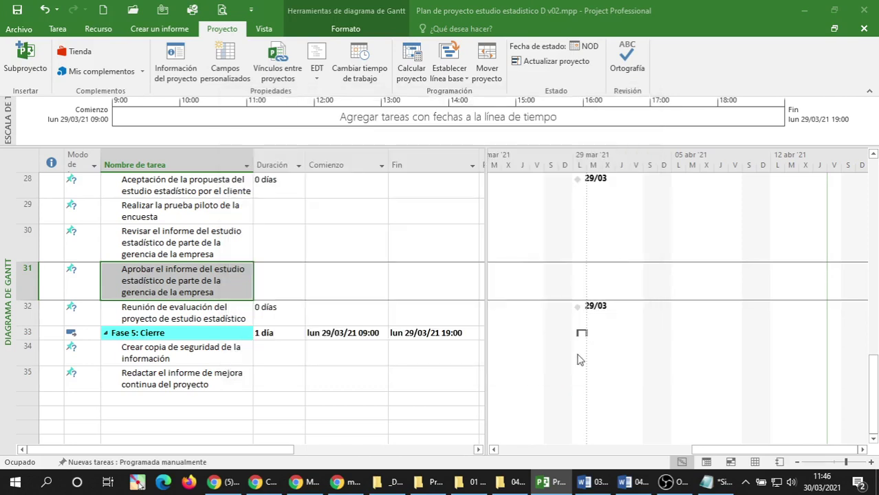
Switch to the Word document and highlight in turn the objectives about creating groups, tasks and milestones and configuring the project tasks.
{"action": "left_click", "coordinate": [629, 481]}
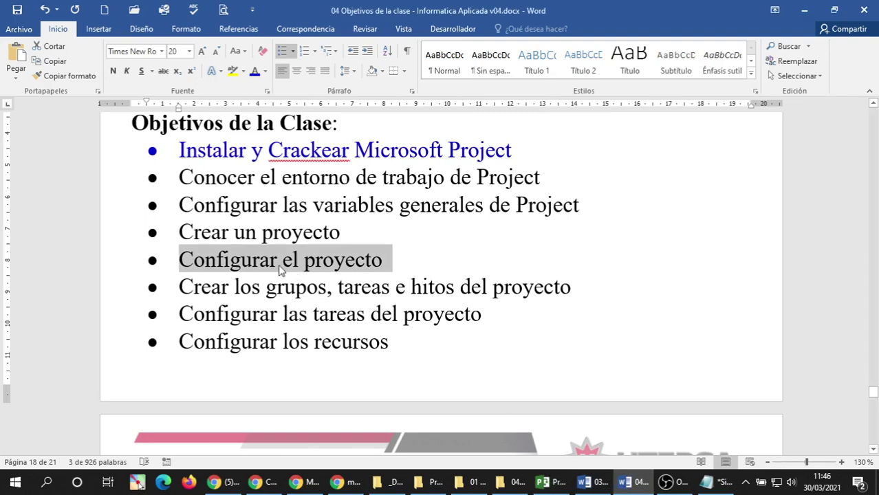
{"action": "triple_click", "coordinate": [227, 285]}
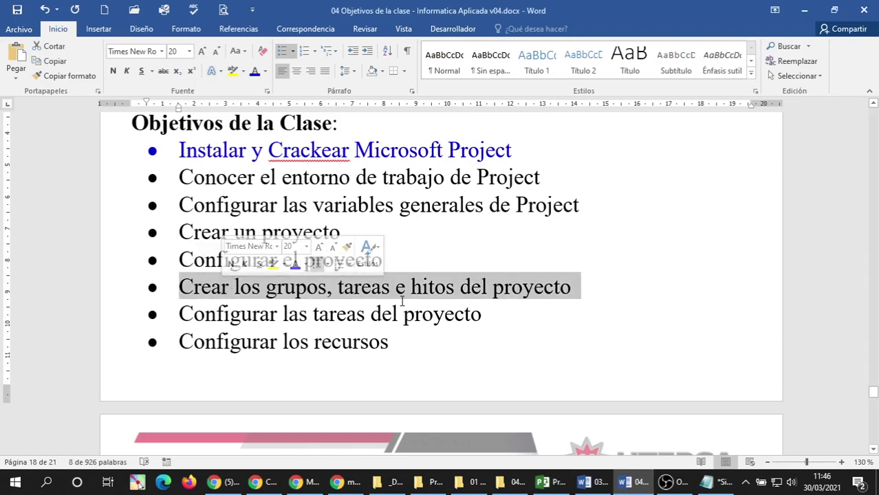
{"action": "left_click", "coordinate": [533, 287]}
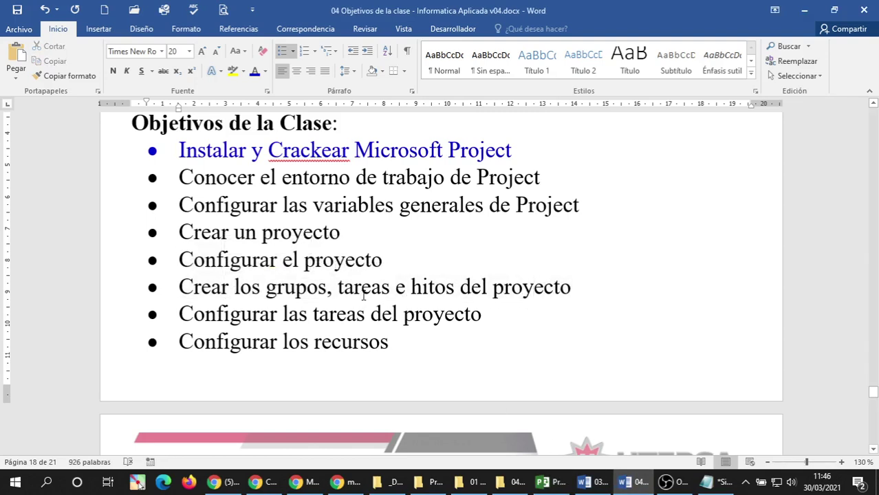
{"action": "scroll", "coordinate": [363, 294], "scroll_direction": "down", "scroll_amount": 1}
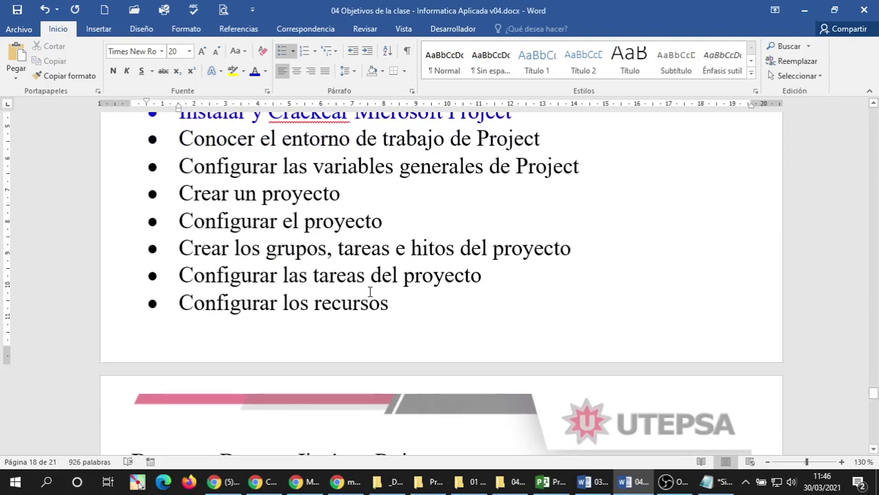
{"action": "triple_click", "coordinate": [251, 279]}
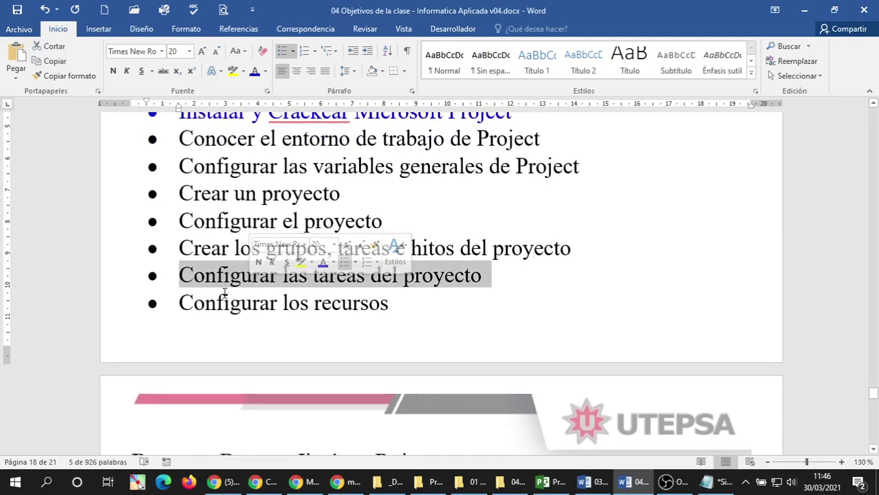
Extend the last class objective so that it reads "Configurar los recursos del proyecto".
{"action": "left_click_drag", "start_coordinate": [218, 306], "coordinate": [394, 309]}
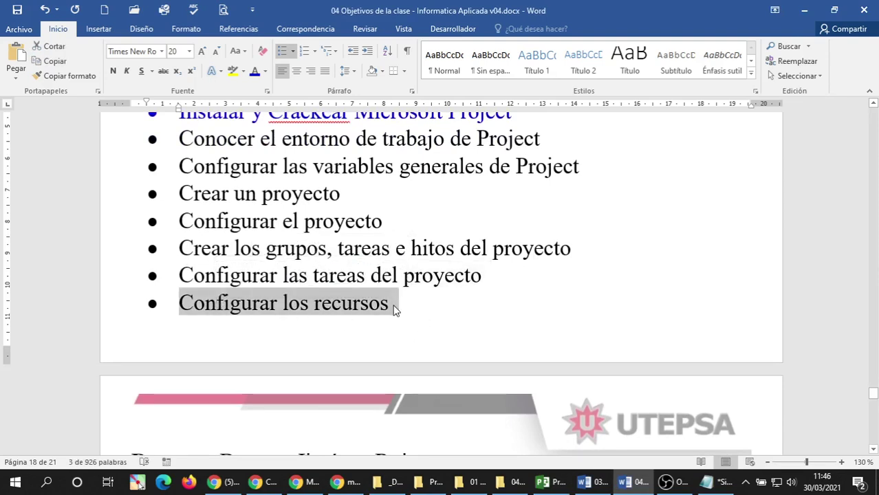
{"action": "left_click", "coordinate": [394, 309]}
{"action": "type", "text": "del "}
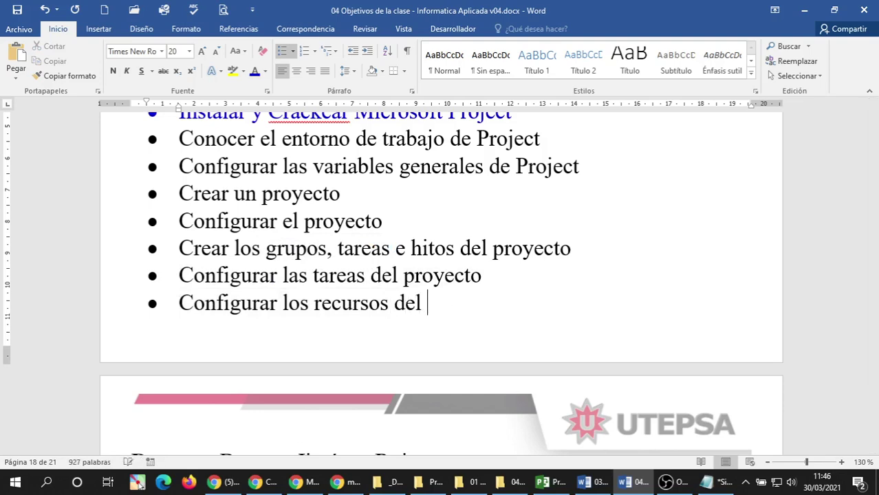
{"action": "type", "text": "proyecto"}
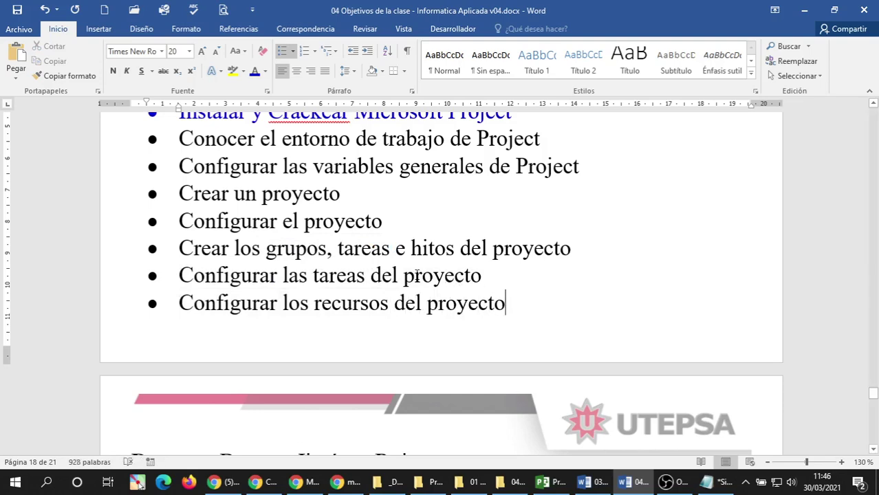
Save the objectives document and capture a rectangular screen clipping of the class 17 page, from its header to the last objective.
{"action": "scroll", "coordinate": [398, 271], "scroll_direction": "up", "scroll_amount": 3}
{"action": "scroll", "coordinate": [364, 265], "scroll_direction": "up", "scroll_amount": 2}
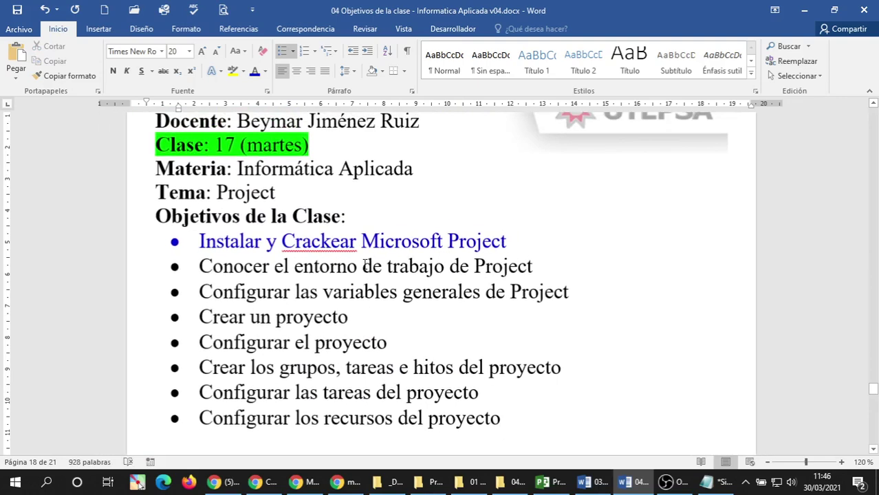
{"action": "scroll", "coordinate": [364, 264], "scroll_direction": "down", "scroll_amount": 2, "text": "ctrl"}
{"action": "scroll", "coordinate": [435, 281], "scroll_direction": "down", "scroll_amount": 2, "text": "ctrl"}
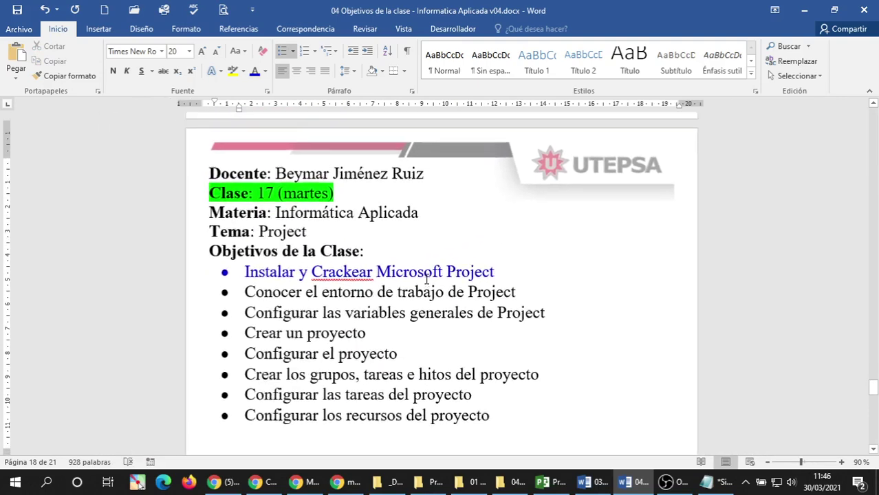
{"action": "scroll", "coordinate": [468, 283], "scroll_direction": "up", "scroll_amount": 1, "text": "ctrl"}
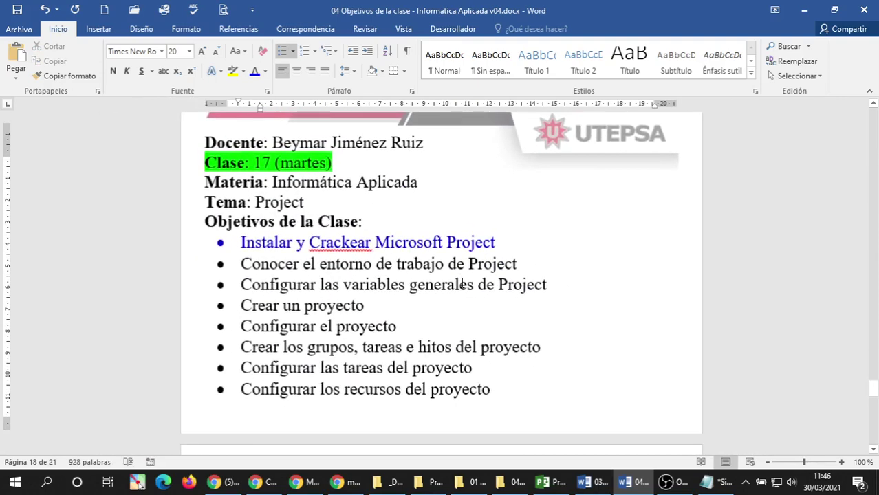
{"action": "left_click", "coordinate": [17, 10]}
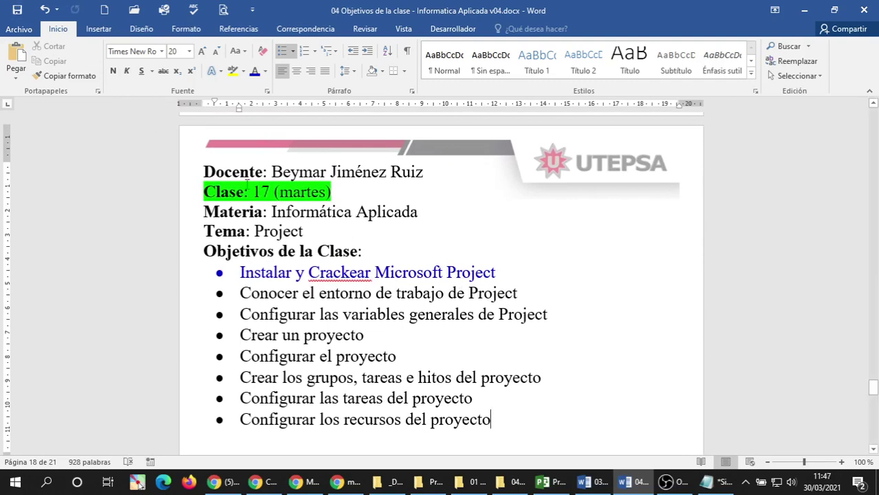
{"action": "key", "text": "super+shift+s"}
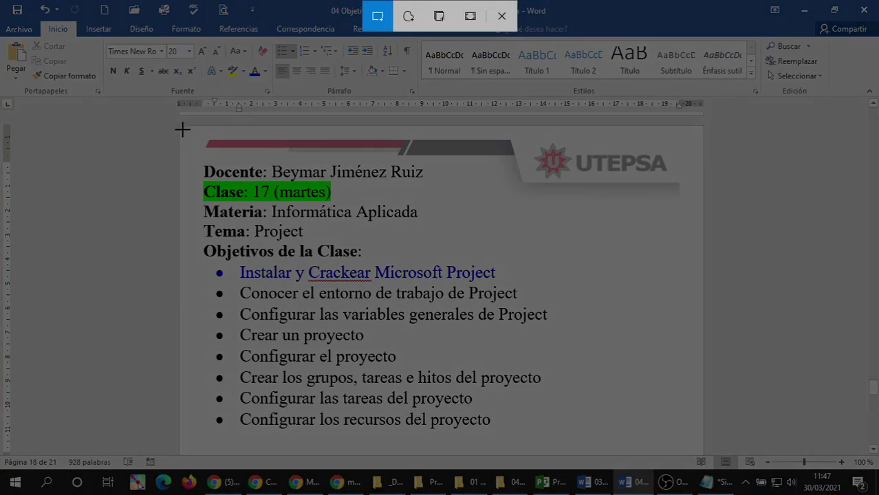
{"action": "mouse_move", "coordinate": [181, 127]}
{"action": "left_mouse_down"}
{"action": "mouse_move", "coordinate": [631, 289]}
{"action": "mouse_move", "coordinate": [685, 414]}
{"action": "mouse_move", "coordinate": [684, 434]}
{"action": "mouse_move", "coordinate": [701, 440]}
{"action": "left_mouse_up"}
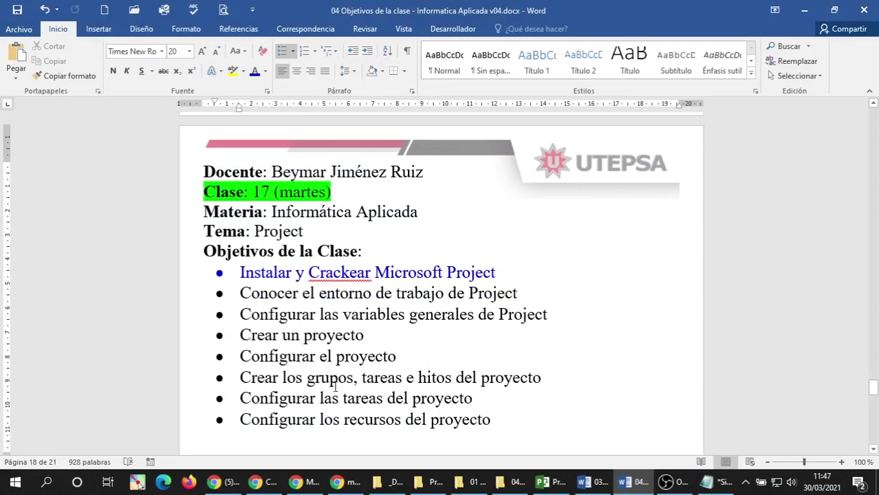
Switch to WhatsApp and send the clipping of the class objectives to the group "Info Apli 10-13 (D)".
{"action": "left_click", "coordinate": [110, 433]}
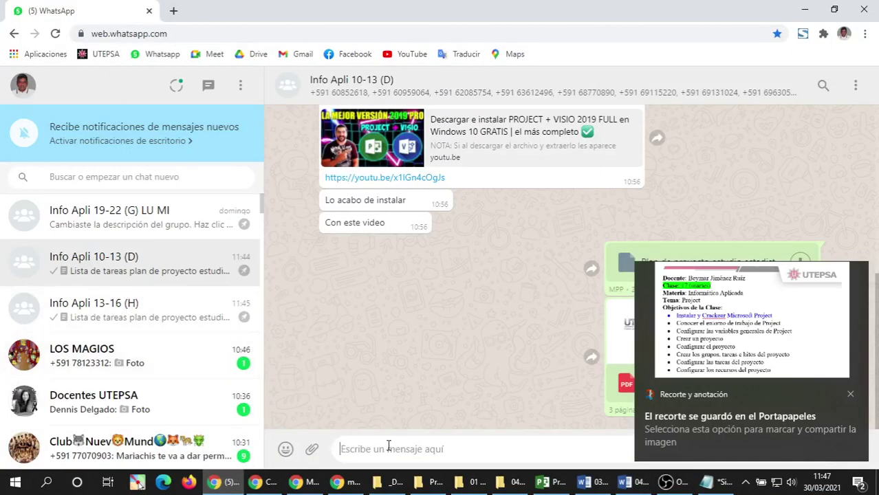
{"action": "key", "text": "ctrl+v"}
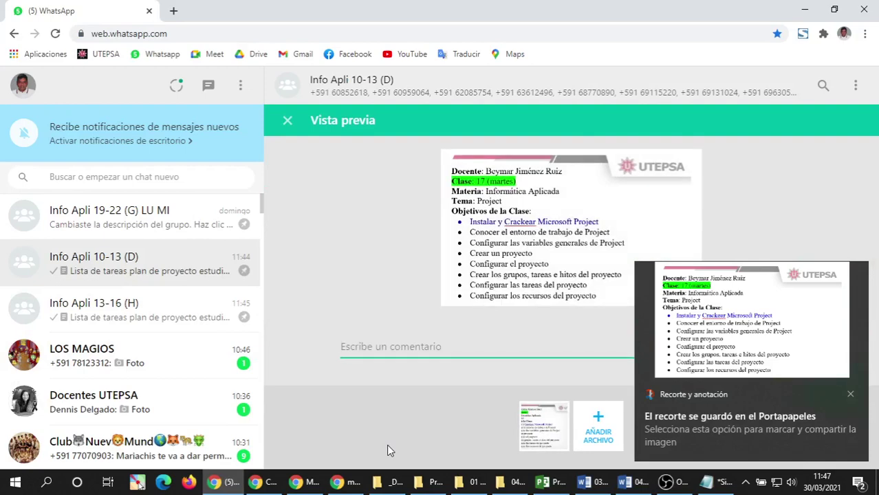
{"action": "key", "text": "Return"}
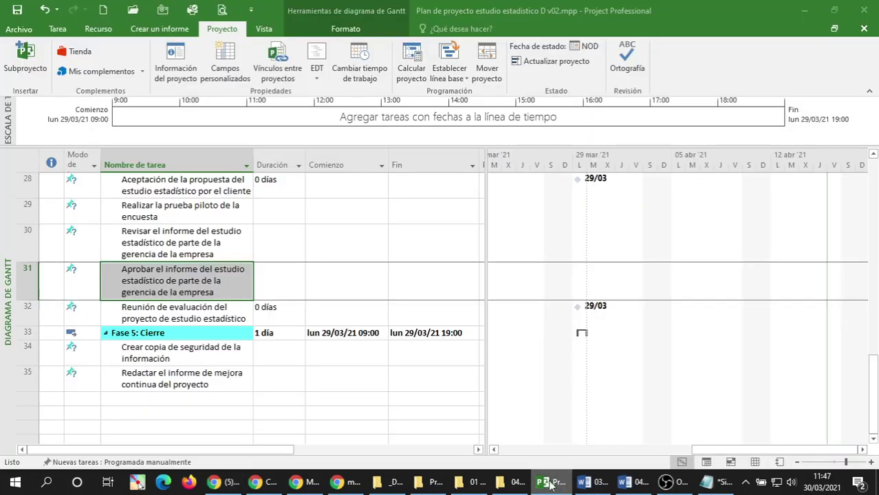
Switch to the plan in Microsoft Project and review tasks 29 to 35, including those of "Fase 5: Cierre".
{"action": "left_click", "coordinate": [550, 482]}
{"action": "left_click", "coordinate": [188, 238]}
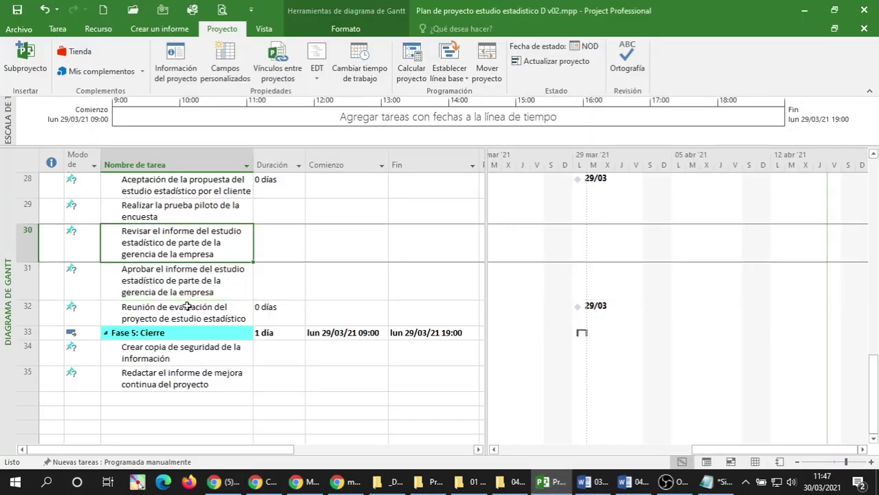
{"action": "left_click", "coordinate": [187, 284]}
{"action": "left_click", "coordinate": [180, 314]}
{"action": "left_click", "coordinate": [166, 353]}
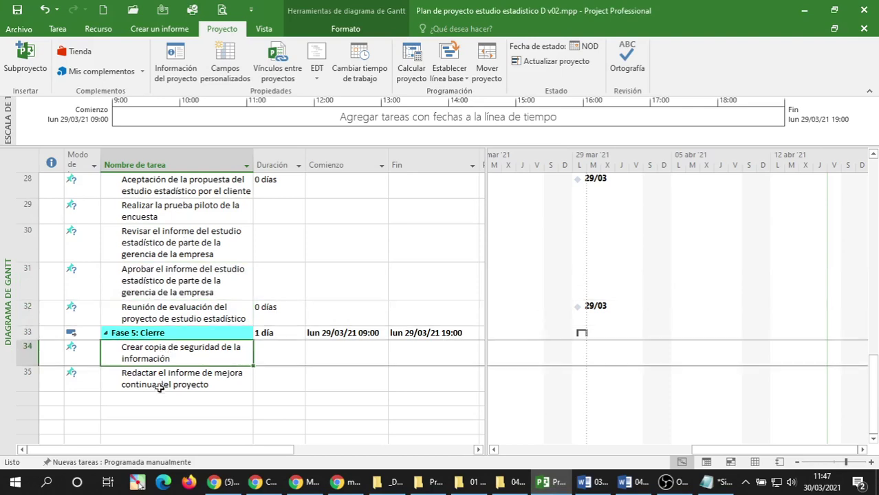
{"action": "left_click", "coordinate": [163, 376]}
{"action": "left_click", "coordinate": [169, 353]}
{"action": "left_click", "coordinate": [171, 320]}
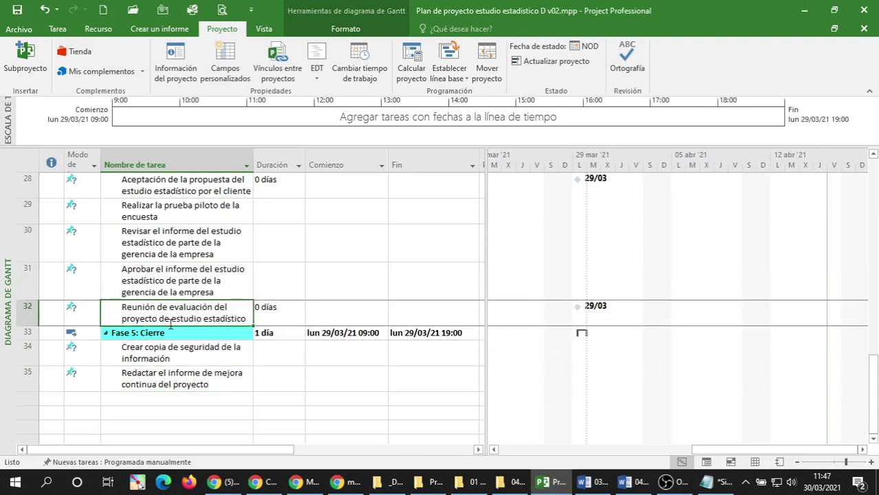
{"action": "left_click", "coordinate": [172, 282]}
{"action": "left_click", "coordinate": [178, 242]}
{"action": "left_click", "coordinate": [186, 209]}
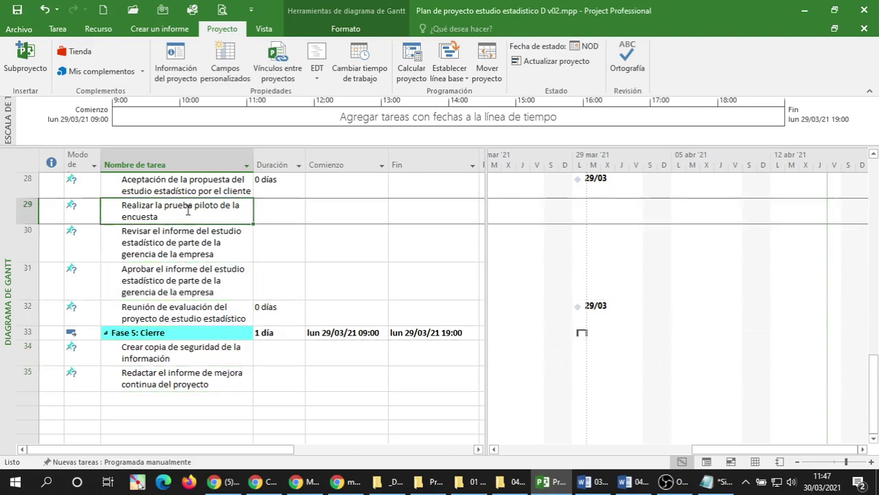
Look over the plan's task list from "Fase 1: Inicio" and save the project file.
{"action": "scroll", "coordinate": [241, 295], "scroll_direction": "up", "scroll_amount": 8}
{"action": "scroll", "coordinate": [206, 226], "scroll_direction": "up", "scroll_amount": 1}
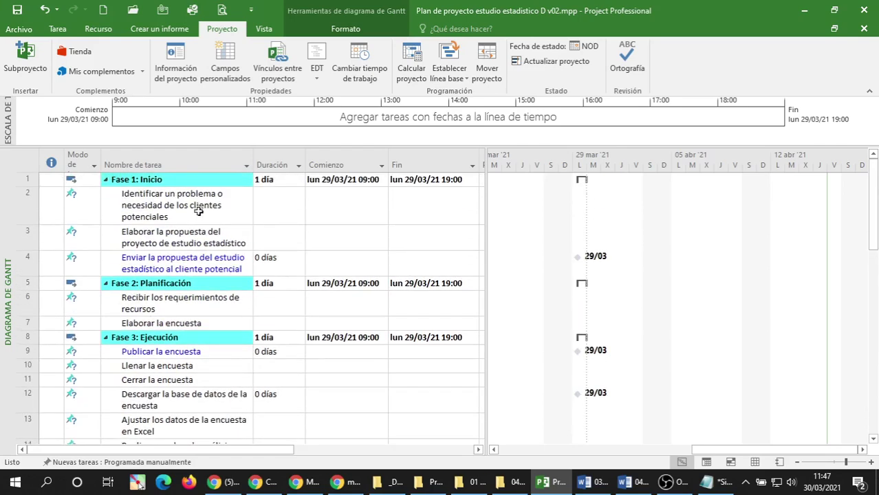
{"action": "scroll", "coordinate": [198, 227], "scroll_direction": "down", "scroll_amount": 5}
{"action": "scroll", "coordinate": [199, 283], "scroll_direction": "up", "scroll_amount": 5}
{"action": "left_click", "coordinate": [19, 10]}
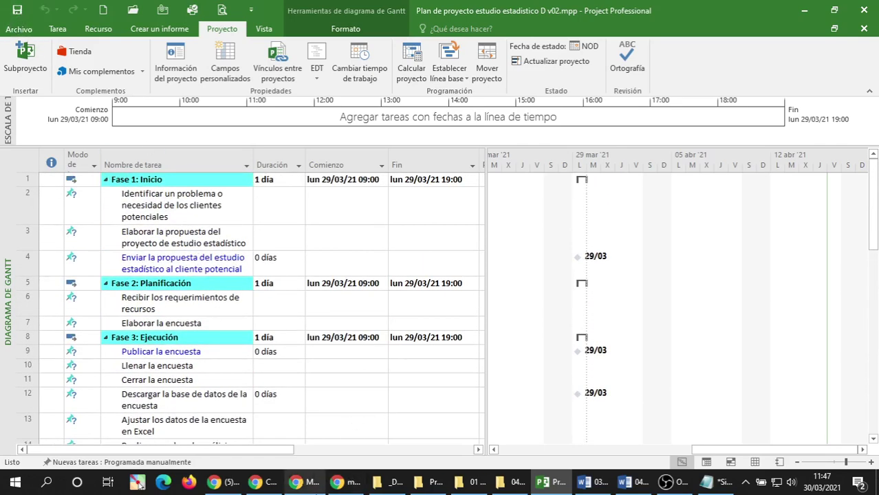
Select the task "Elaborar la propuesta del proyecto de estudio estadístico", and switch to the Google Meet call to check on the participants.
{"action": "left_click", "coordinate": [190, 244]}
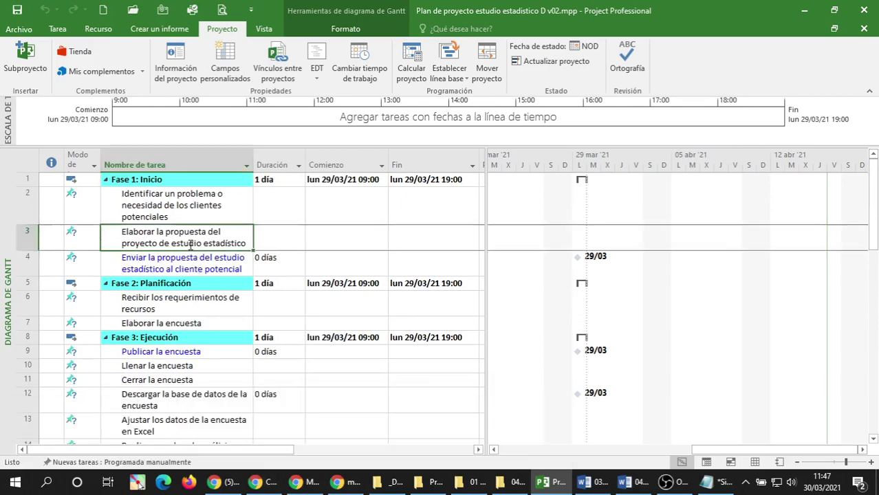
{"action": "left_click", "coordinate": [262, 483]}
{"action": "left_click", "coordinate": [268, 490]}
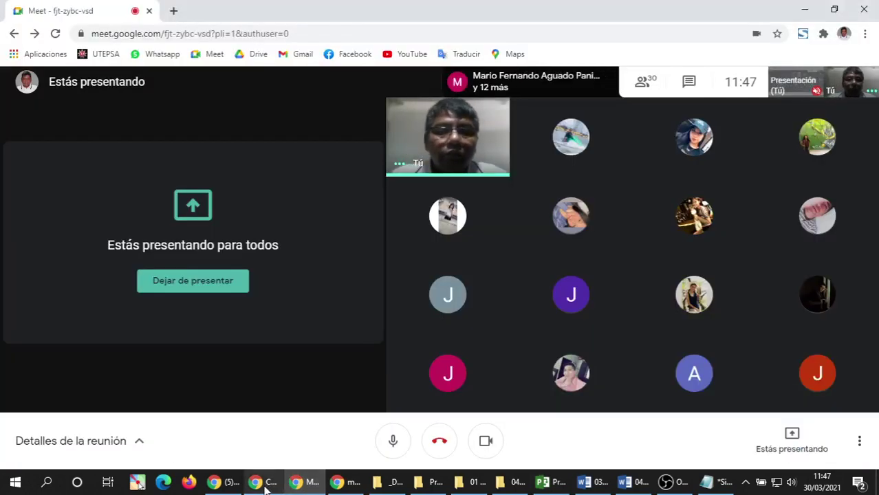
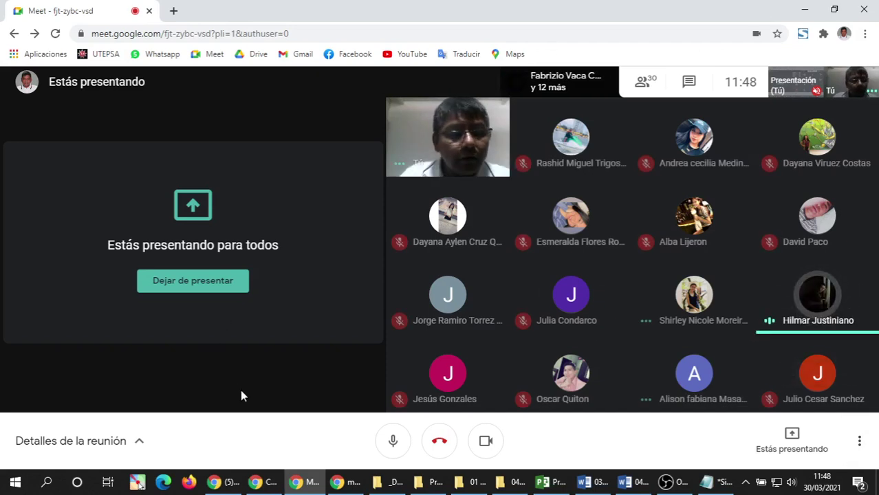
{"action": "mouse_move", "coordinate": [489, 378]}
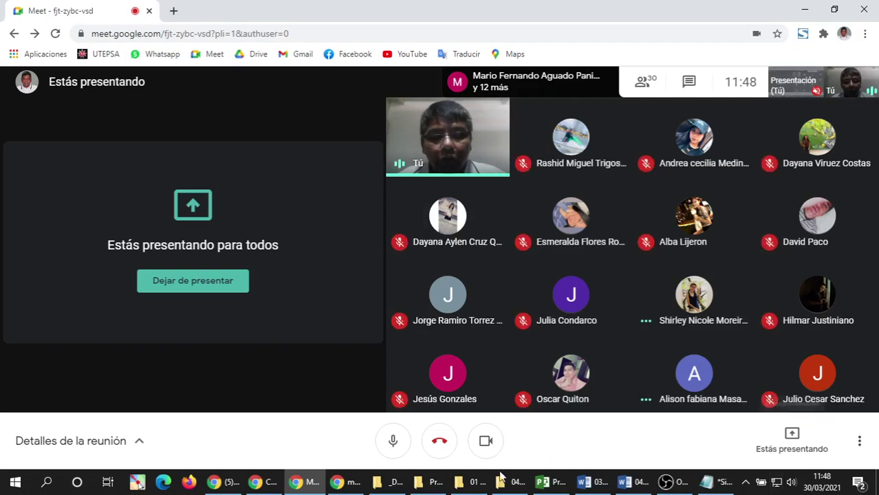
Check the recording in OBS, return to the plan in Microsoft Project and highlight the Fase 1 and Fase 2 headings and tasks 2 and 3.
{"action": "left_click", "coordinate": [665, 481]}
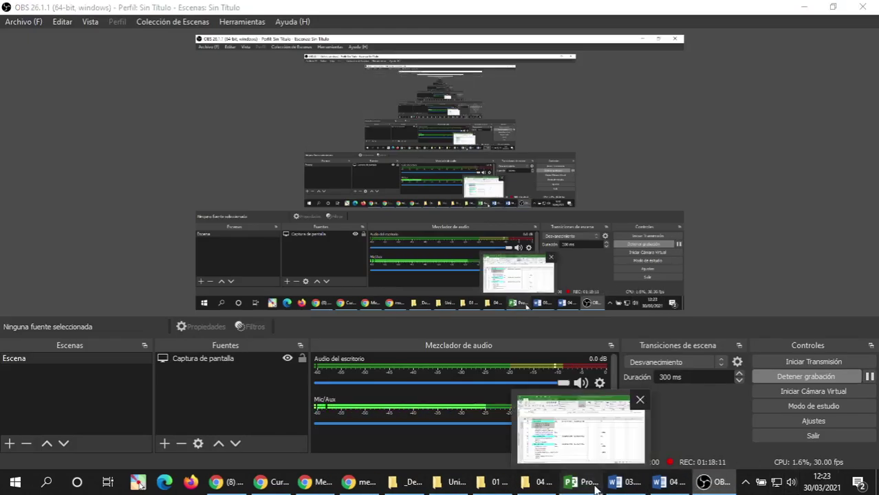
{"action": "left_click", "coordinate": [571, 481]}
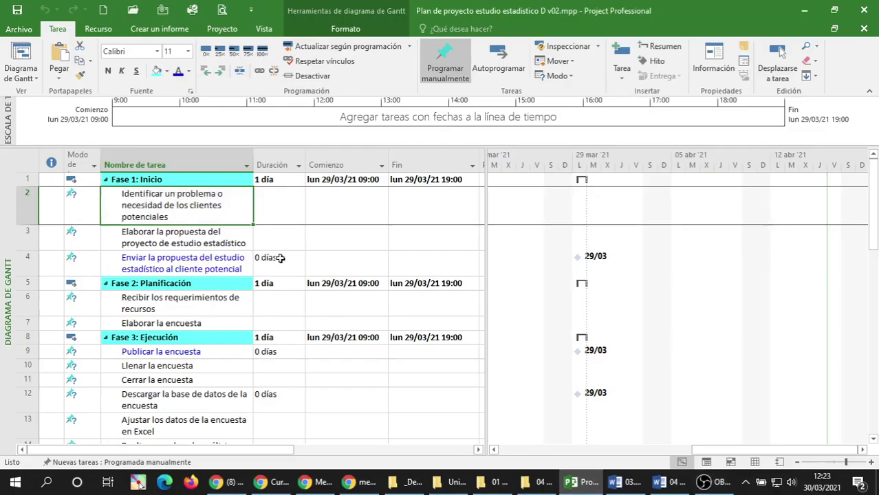
{"action": "left_click", "coordinate": [157, 180]}
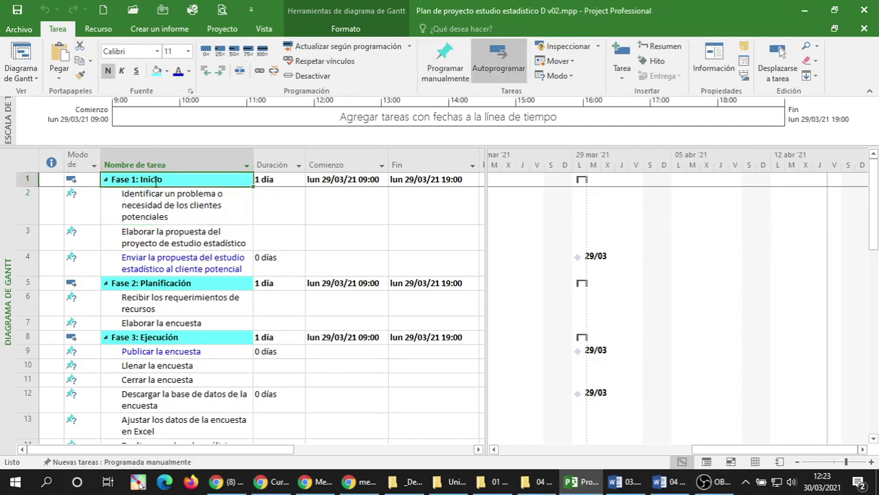
{"action": "left_click", "coordinate": [136, 284]}
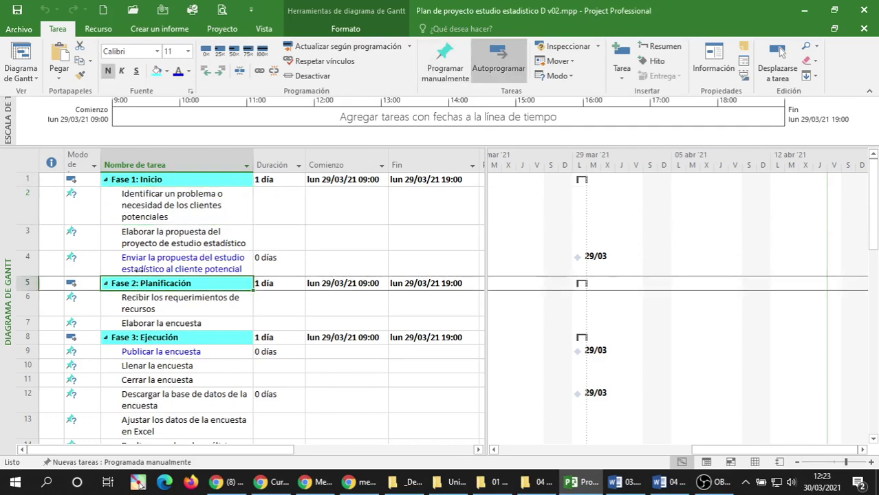
{"action": "left_click_drag", "start_coordinate": [159, 205], "coordinate": [160, 234]}
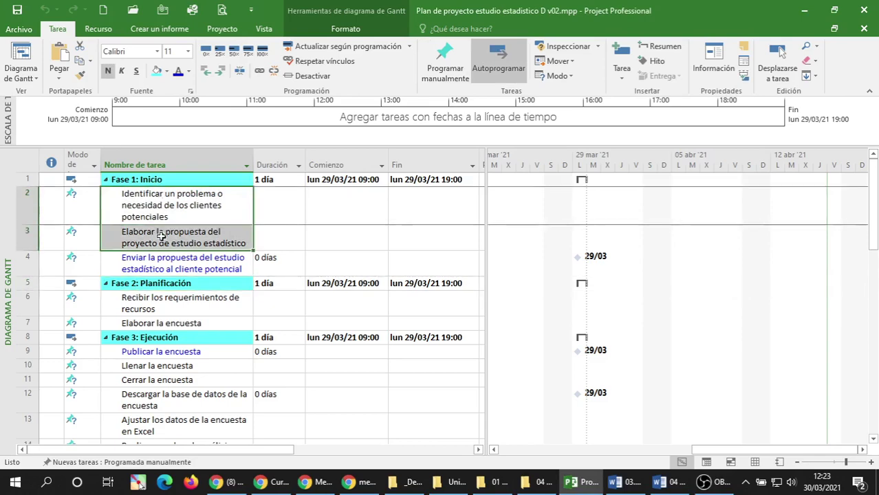
Apply the blue font colour to task 32, "Reunión de evaluación del proyecto de estudio estadístico".
{"action": "left_click", "coordinate": [149, 265]}
{"action": "scroll", "coordinate": [155, 305], "scroll_direction": "down", "scroll_amount": 2}
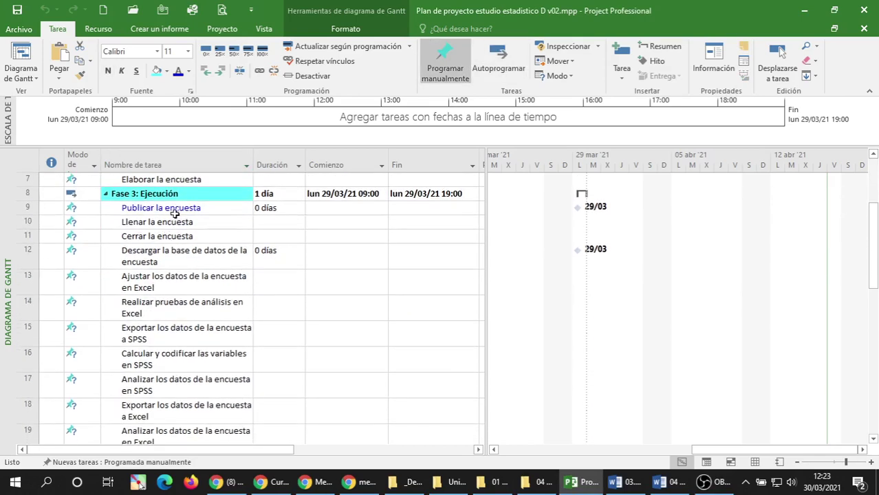
{"action": "scroll", "coordinate": [179, 261], "scroll_direction": "down", "scroll_amount": 5}
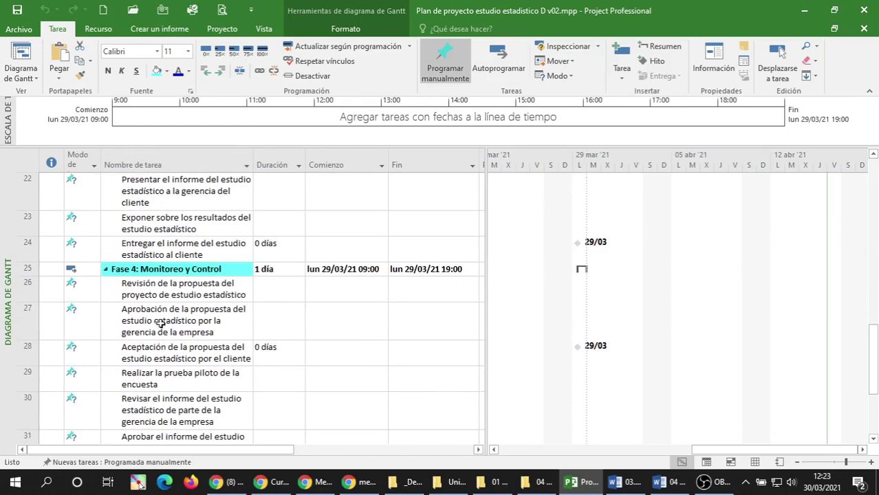
{"action": "scroll", "coordinate": [159, 323], "scroll_direction": "down", "scroll_amount": 2}
{"action": "scroll", "coordinate": [165, 326], "scroll_direction": "down", "scroll_amount": 1}
{"action": "scroll", "coordinate": [165, 316], "scroll_direction": "up", "scroll_amount": 1}
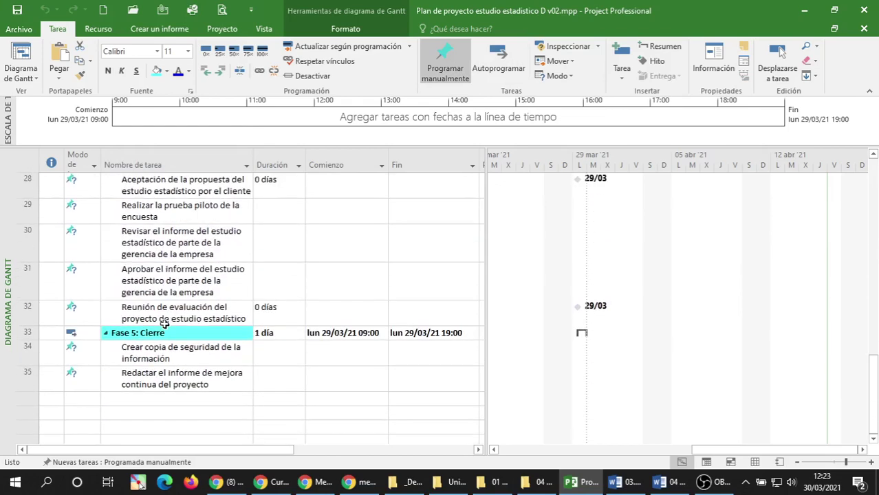
{"action": "left_click", "coordinate": [168, 317]}
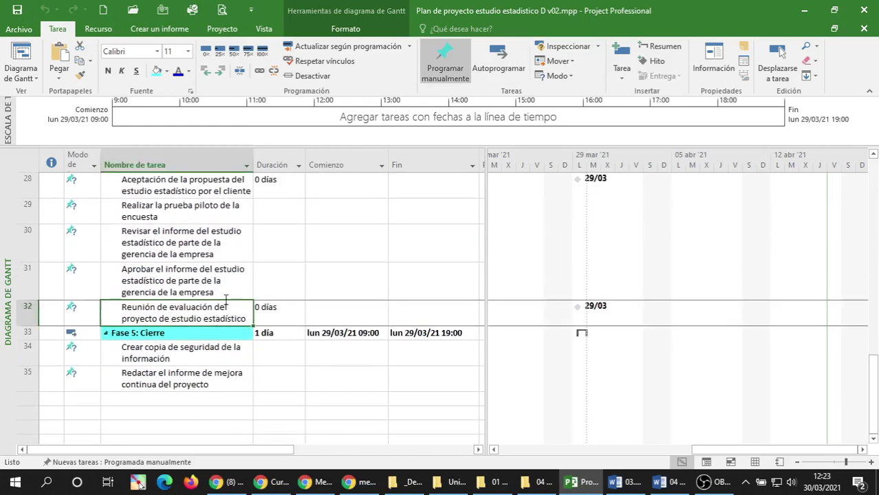
{"action": "left_click", "coordinate": [177, 71]}
Apply the blue font colour to task 28, "Aceptación de la propuesta del estudio estadístico por el cliente".
{"action": "scroll", "coordinate": [177, 291], "scroll_direction": "up", "scroll_amount": 2}
{"action": "left_click", "coordinate": [192, 352]}
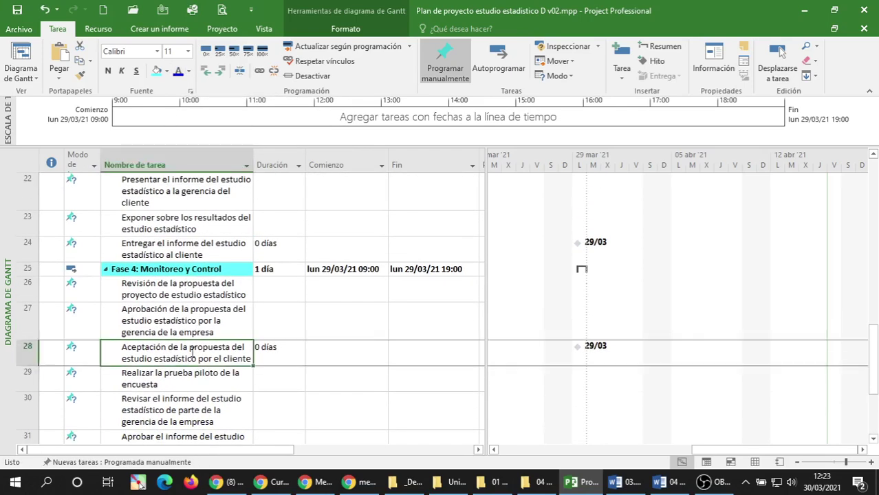
{"action": "left_click", "coordinate": [177, 70]}
Colour the text of task 12, "Descargar la base de datos de la encuesta", and task 24, "Entregar el informe del estudio estadístico al cliente", blue.
{"action": "scroll", "coordinate": [191, 347], "scroll_direction": "up", "scroll_amount": 4}
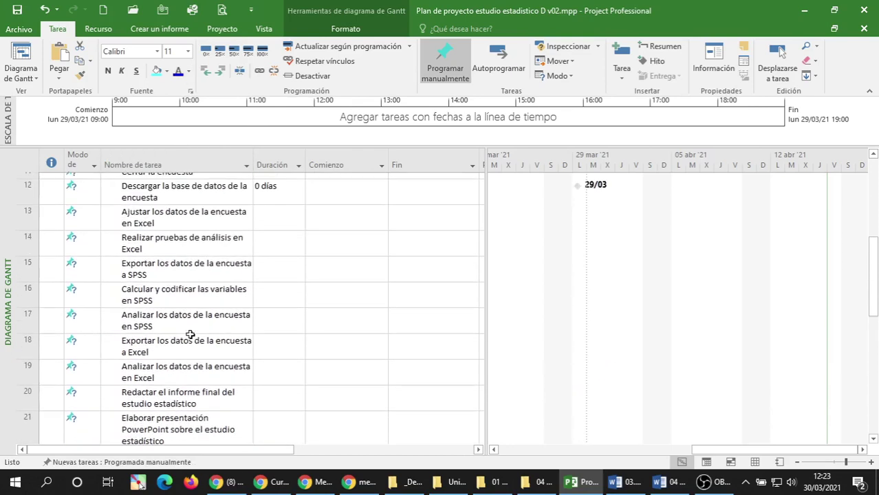
{"action": "scroll", "coordinate": [190, 335], "scroll_direction": "up", "scroll_amount": 3}
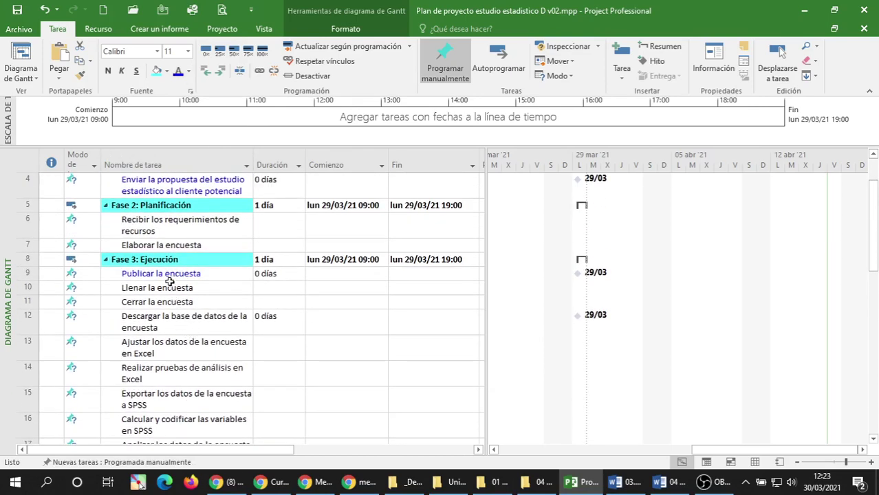
{"action": "scroll", "coordinate": [172, 278], "scroll_direction": "down", "scroll_amount": 1}
{"action": "left_click", "coordinate": [178, 262]}
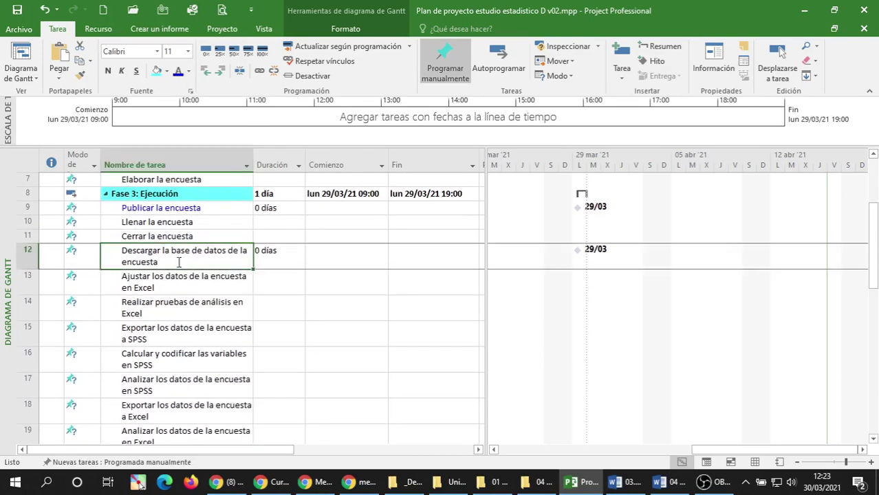
{"action": "left_click", "coordinate": [178, 71]}
{"action": "scroll", "coordinate": [167, 318], "scroll_direction": "down", "scroll_amount": 4}
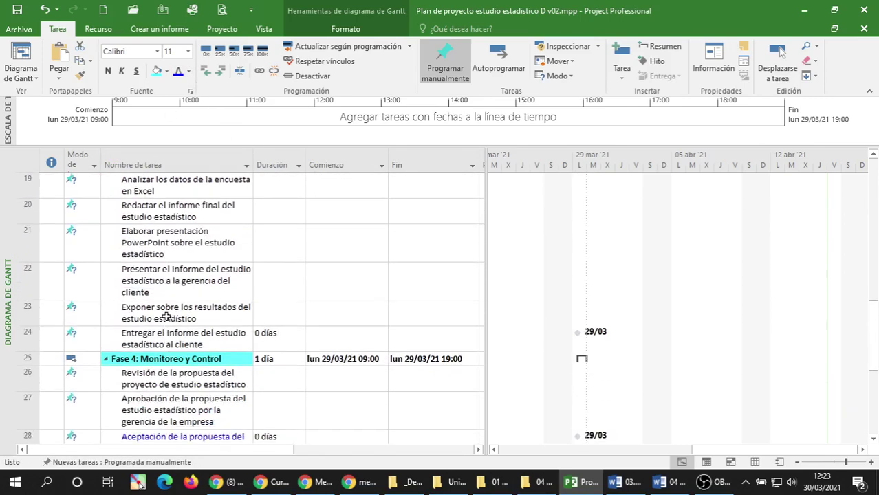
{"action": "left_click", "coordinate": [163, 339]}
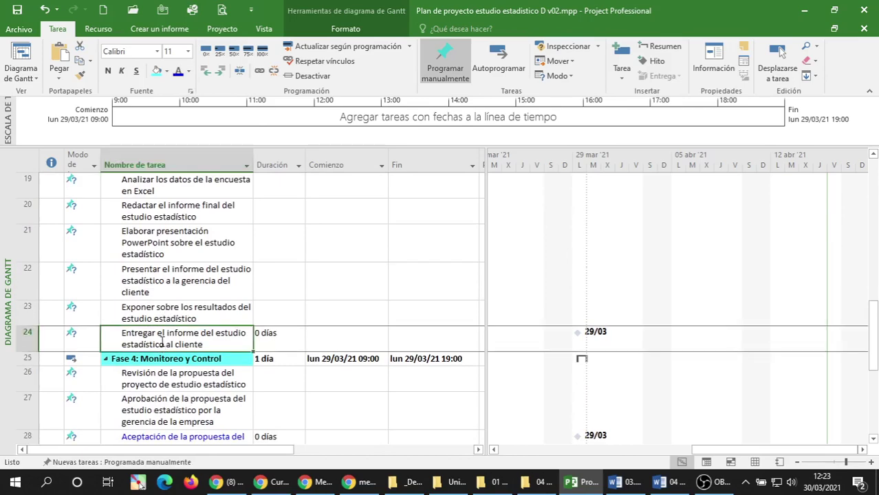
Examine the blue zero-duration tasks across the phases, from task 4 to task 32.
{"action": "scroll", "coordinate": [171, 298], "scroll_direction": "up", "scroll_amount": 6}
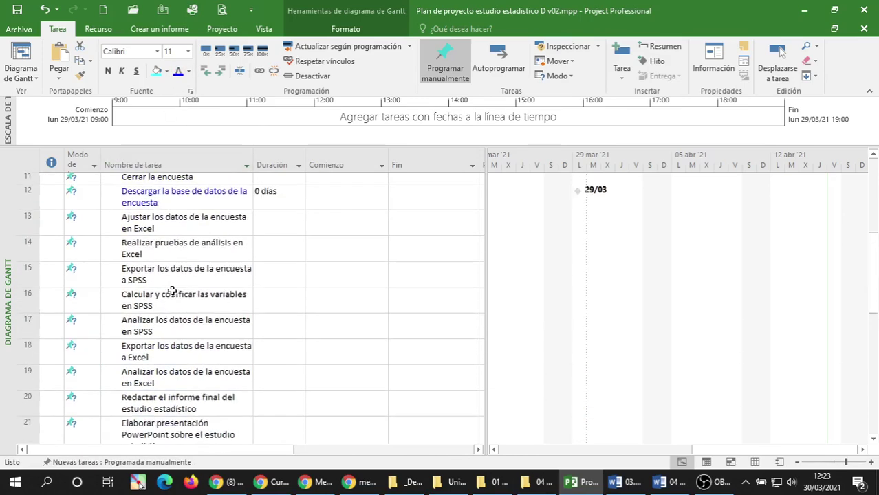
{"action": "left_click", "coordinate": [180, 261]}
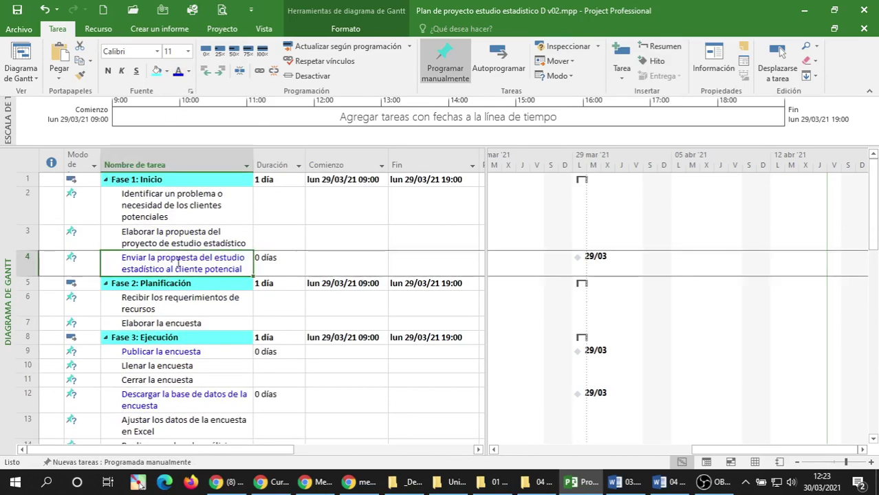
{"action": "scroll", "coordinate": [186, 302], "scroll_direction": "down", "scroll_amount": 1}
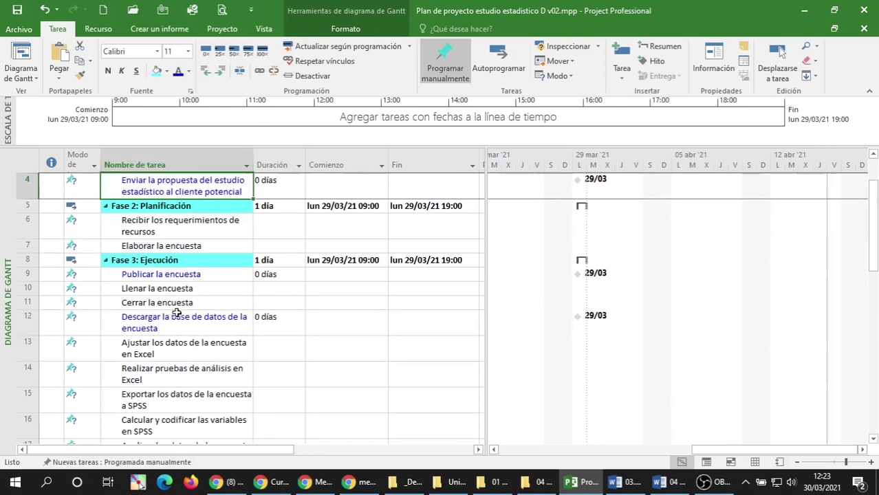
{"action": "left_click", "coordinate": [178, 270]}
{"action": "left_click", "coordinate": [163, 324]}
{"action": "scroll", "coordinate": [164, 324], "scroll_direction": "down", "scroll_amount": 6}
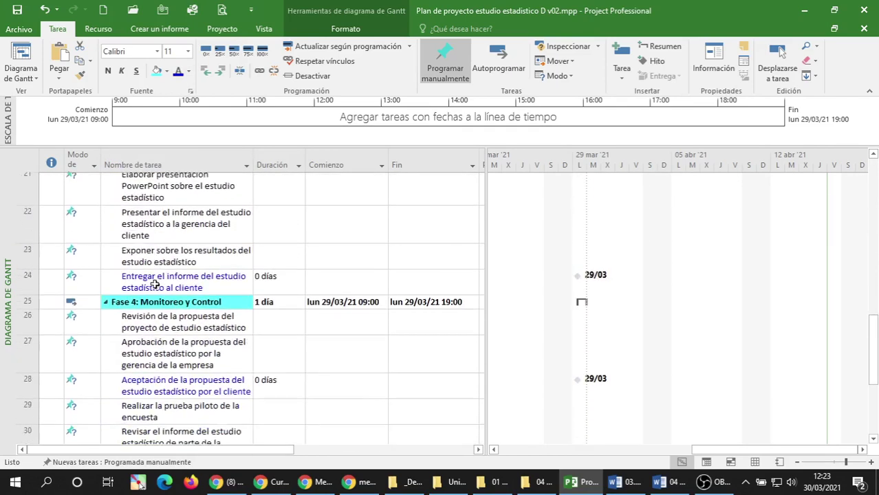
{"action": "left_click", "coordinate": [154, 254]}
{"action": "left_click", "coordinate": [156, 349]}
{"action": "scroll", "coordinate": [163, 341], "scroll_direction": "down", "scroll_amount": 3}
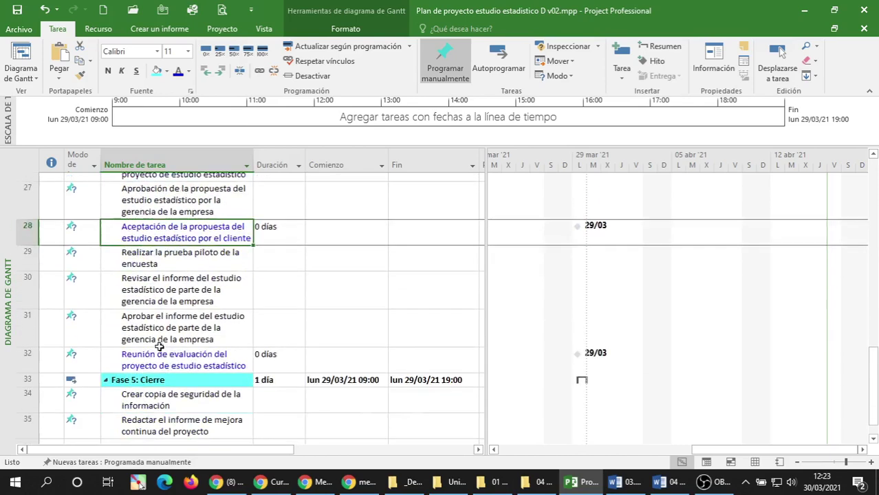
{"action": "left_click", "coordinate": [179, 230]}
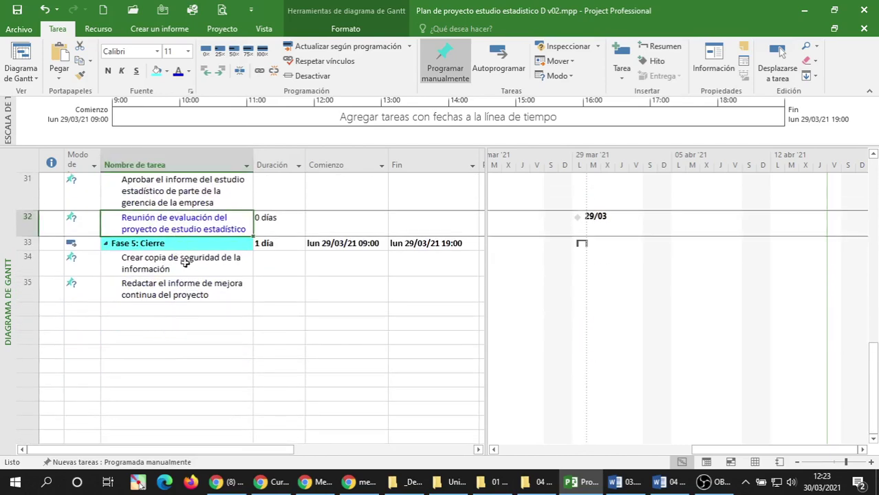
{"action": "scroll", "coordinate": [275, 378], "scroll_direction": "up", "scroll_amount": 10}
Go through tasks 2 to 7 of Fase 1 and Fase 2, and save the project file.
{"action": "left_click", "coordinate": [165, 246]}
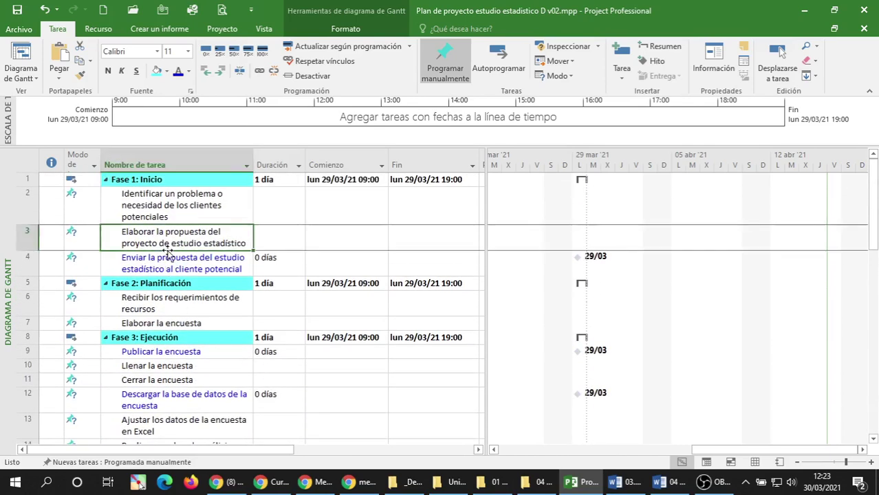
{"action": "left_click", "coordinate": [165, 258]}
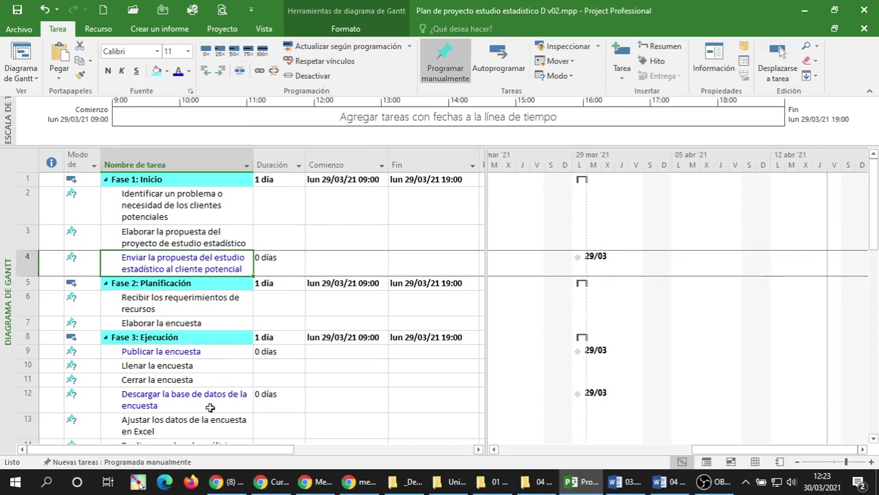
{"action": "left_click", "coordinate": [208, 325]}
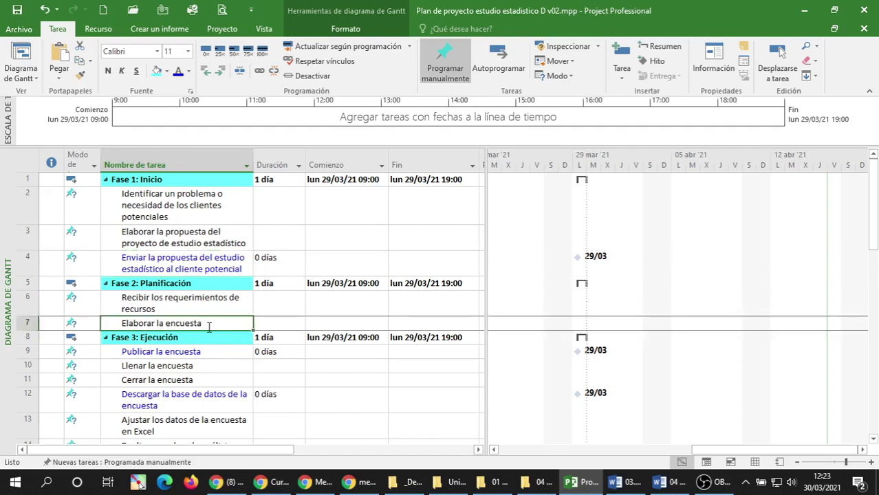
{"action": "left_click", "coordinate": [184, 303]}
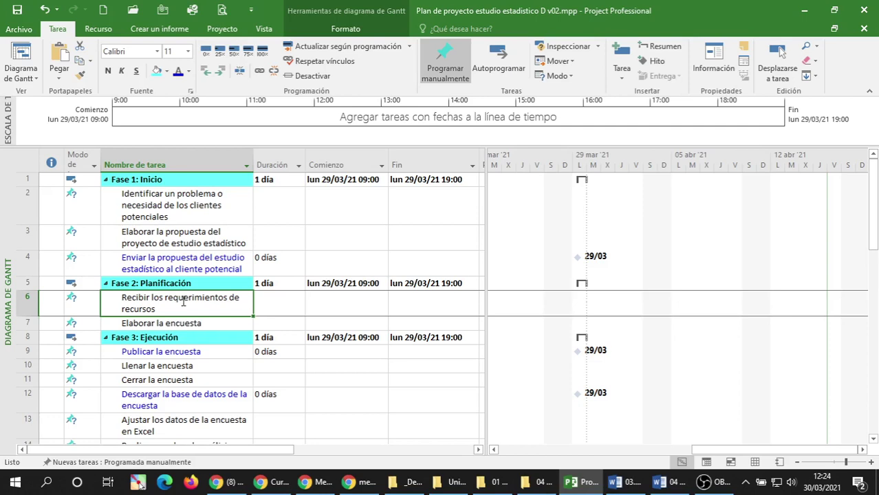
{"action": "left_click", "coordinate": [141, 259]}
{"action": "left_click", "coordinate": [156, 210]}
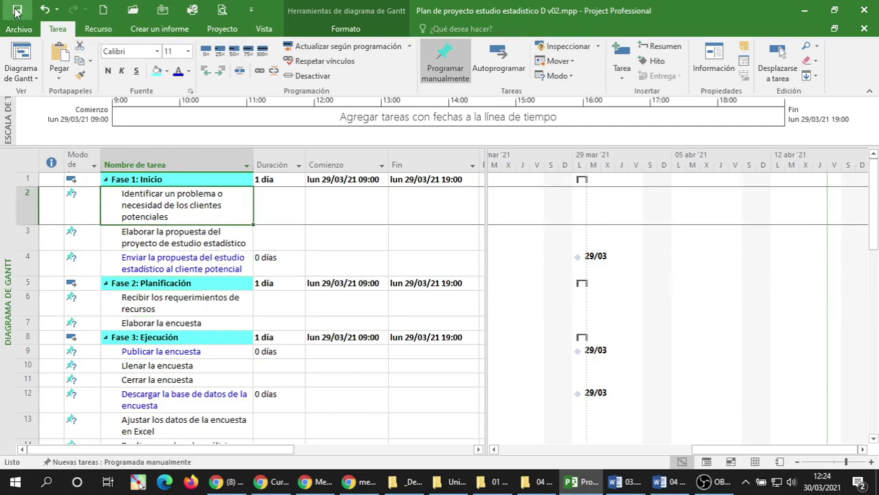
Examine tasks 2 and 3 of Fase 1 and the commands available for task 2.
{"action": "left_click", "coordinate": [186, 243]}
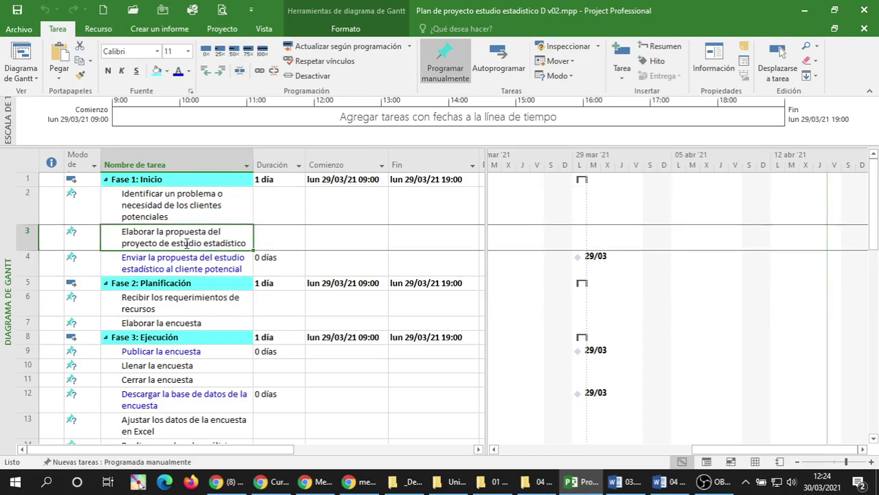
{"action": "left_click", "coordinate": [183, 219]}
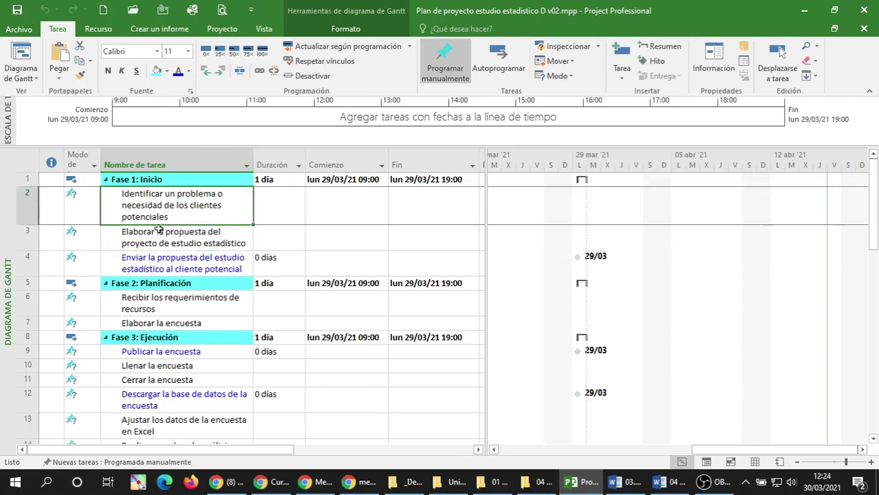
{"action": "left_click", "coordinate": [158, 233]}
{"action": "left_click", "coordinate": [184, 196]}
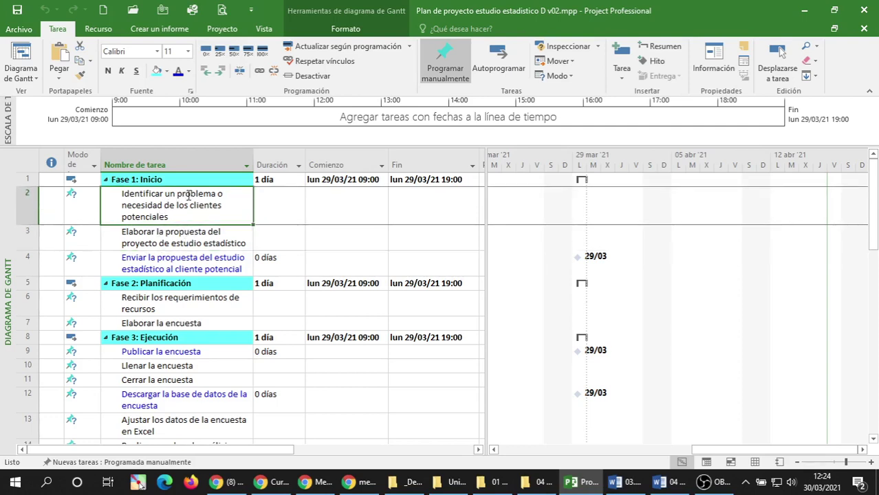
{"action": "left_click", "coordinate": [166, 238]}
{"action": "left_click", "coordinate": [162, 196]}
{"action": "left_click", "coordinate": [160, 200]}
{"action": "key", "text": "Return"}
{"action": "left_click", "coordinate": [167, 208]}
{"action": "right_click", "coordinate": [185, 210]}
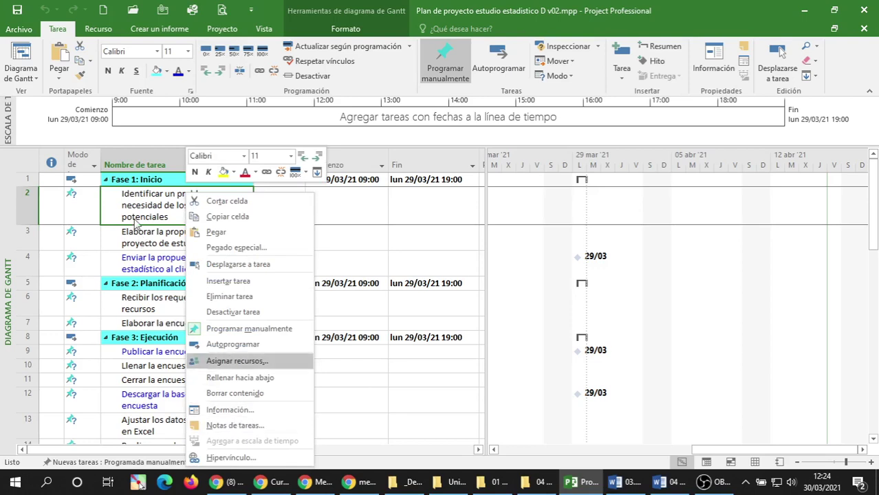
{"action": "key", "text": "Escape"}
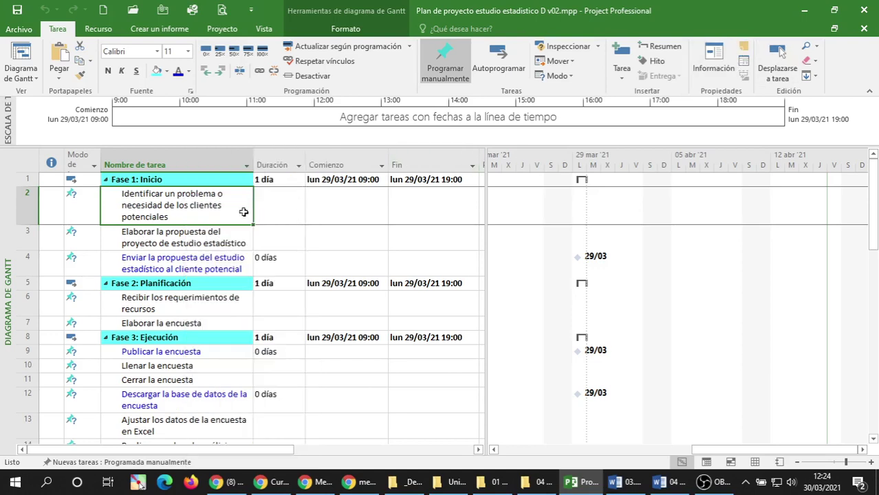
Open the task information for "Identificar un problema o necesidad de los clientes potenciales" and check today's date in the system calendar.
{"action": "left_click", "coordinate": [206, 237]}
{"action": "left_click", "coordinate": [213, 207]}
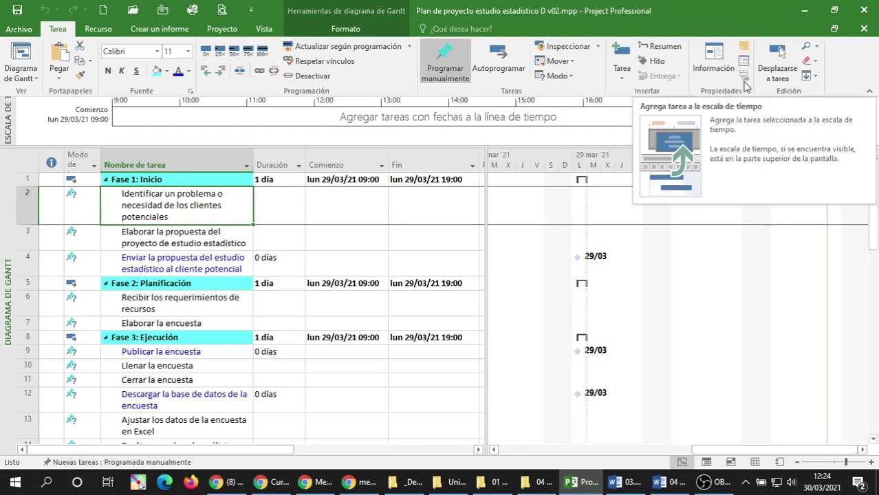
{"action": "left_click", "coordinate": [717, 63]}
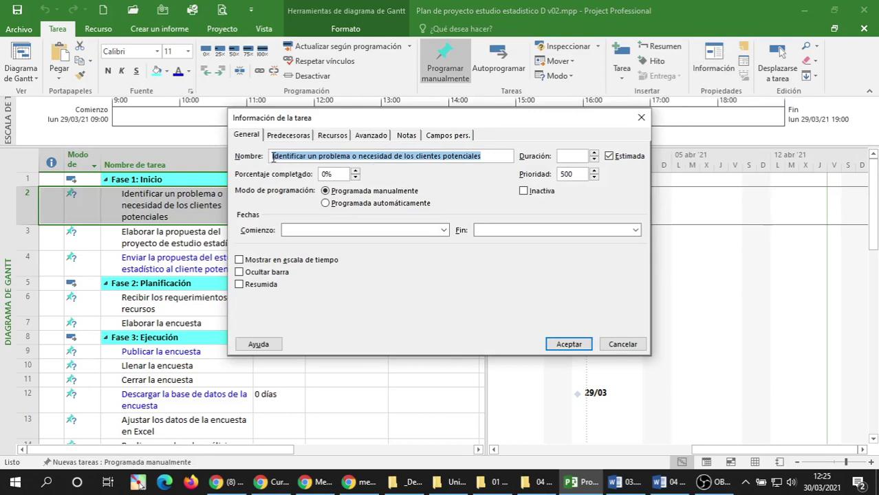
{"action": "left_click_drag", "start_coordinate": [323, 119], "coordinate": [354, 203]}
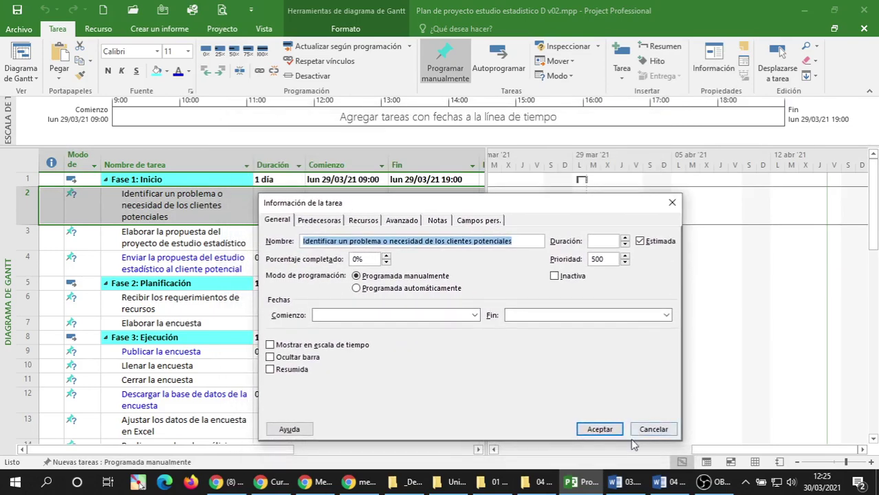
{"action": "left_click", "coordinate": [825, 481]}
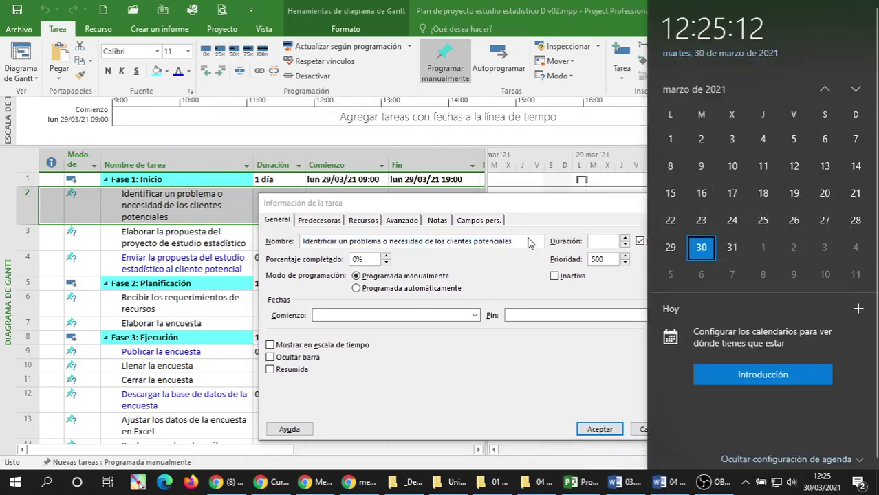
{"action": "left_click", "coordinate": [529, 207]}
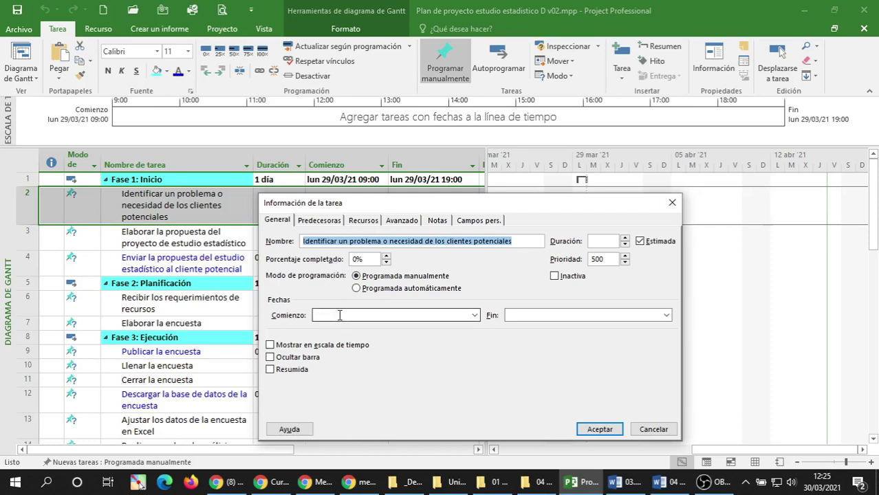
Set the start date of task 2 to lun 01/03/21 and move the task information dialog clear of its row.
{"action": "left_click", "coordinate": [475, 315]}
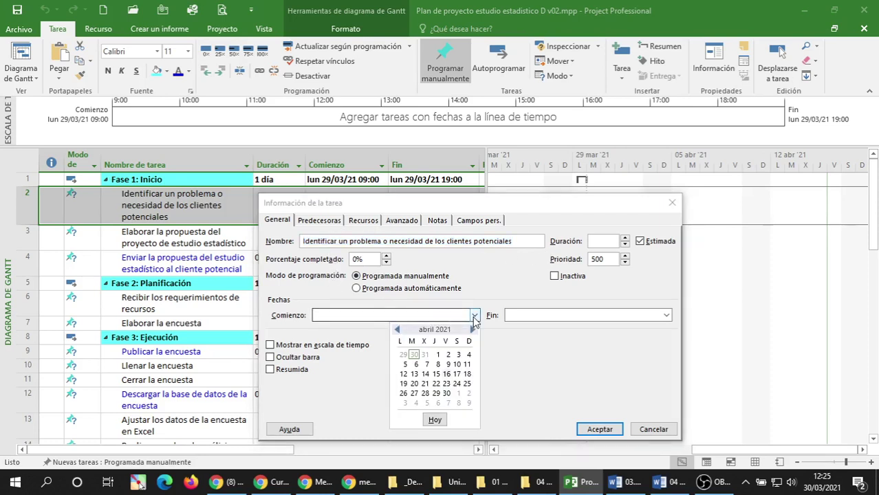
{"action": "left_click", "coordinate": [396, 330]}
{"action": "left_click", "coordinate": [405, 362]}
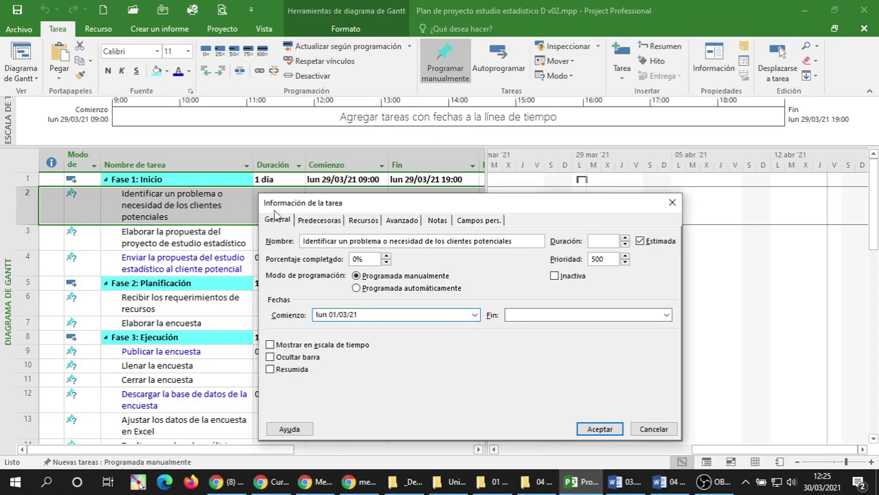
{"action": "left_click_drag", "start_coordinate": [328, 210], "coordinate": [206, 242]}
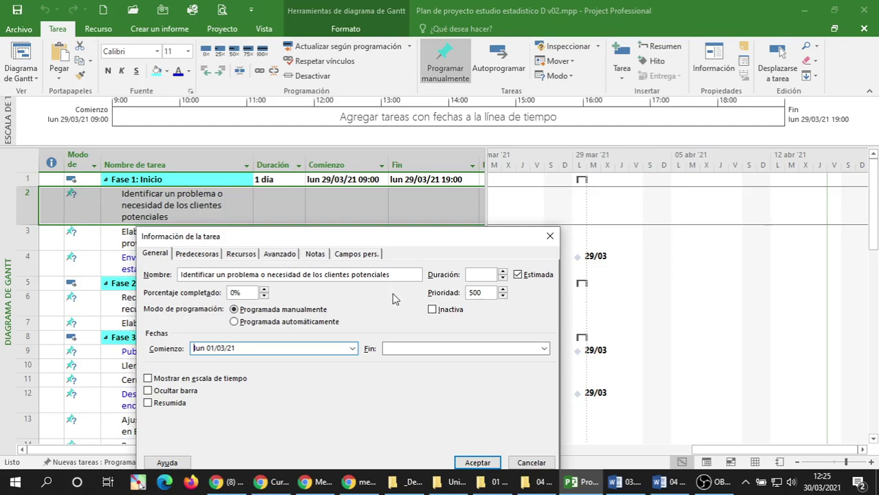
Set the finish date of task 2, "Identificar un problema o necesidad de los clientes potenciales", to mié 03/03/21.
{"action": "left_click", "coordinate": [543, 349]}
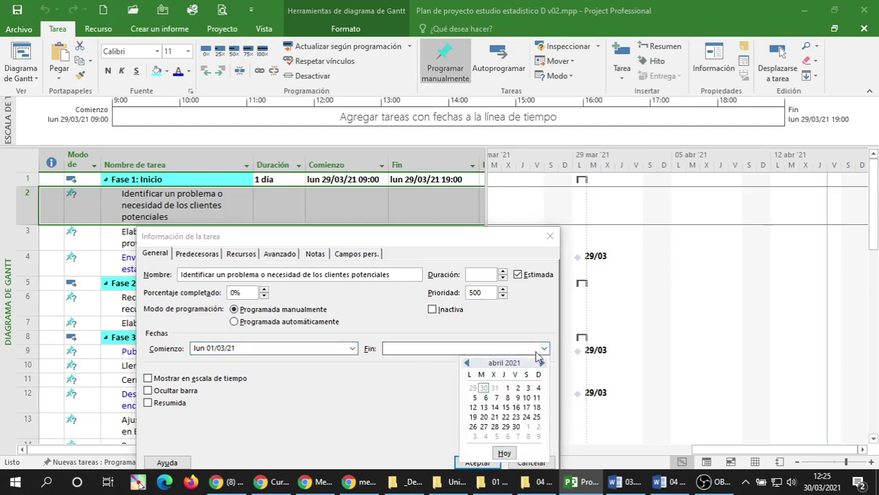
{"action": "left_click", "coordinate": [466, 364]}
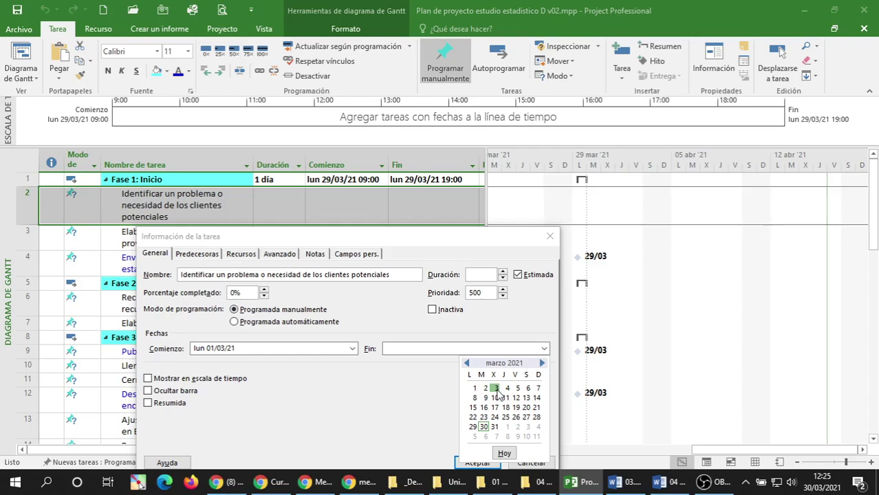
{"action": "left_click", "coordinate": [496, 389]}
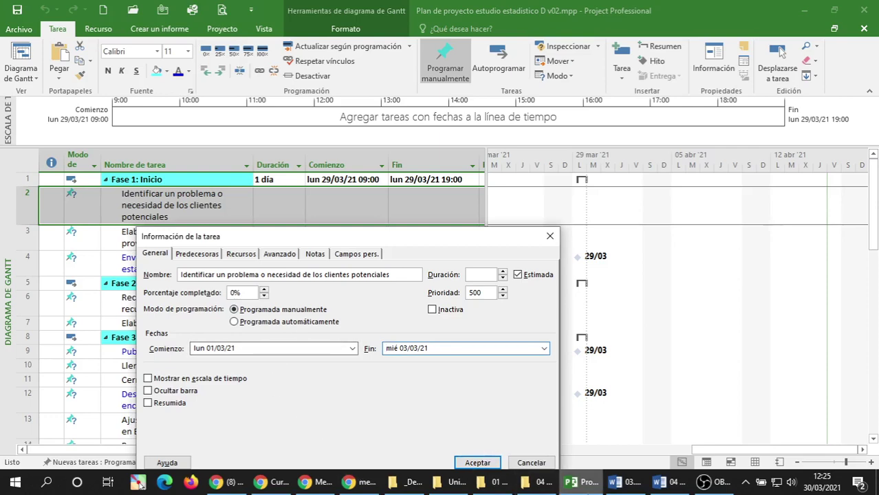
{"action": "left_click", "coordinate": [705, 482]}
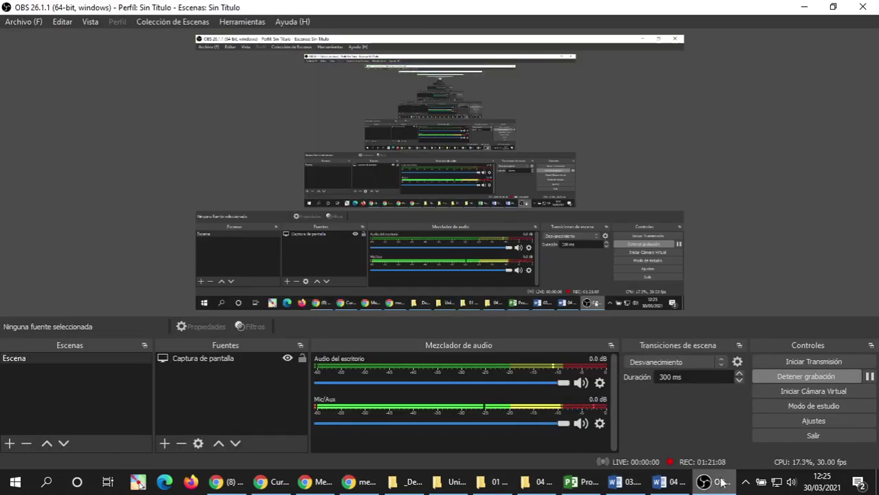
{"action": "left_click", "coordinate": [864, 380]}
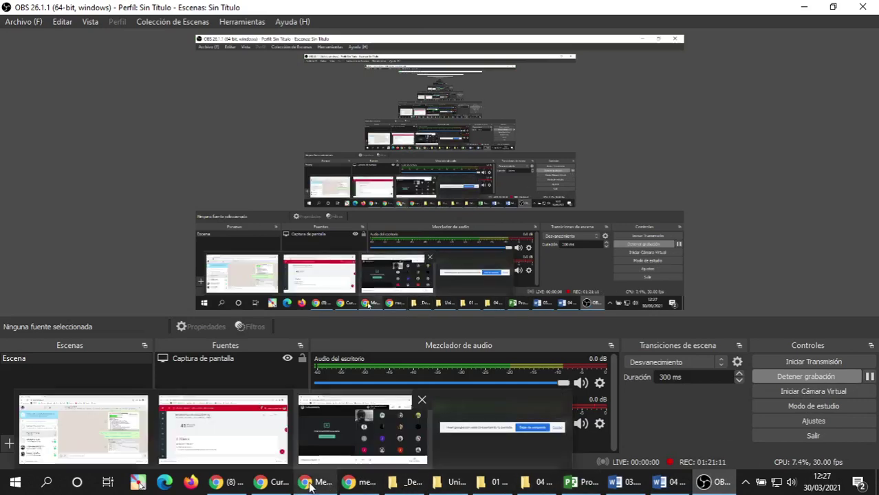
{"action": "mouse_move", "coordinate": [659, 486]}
{"action": "left_click", "coordinate": [570, 482]}
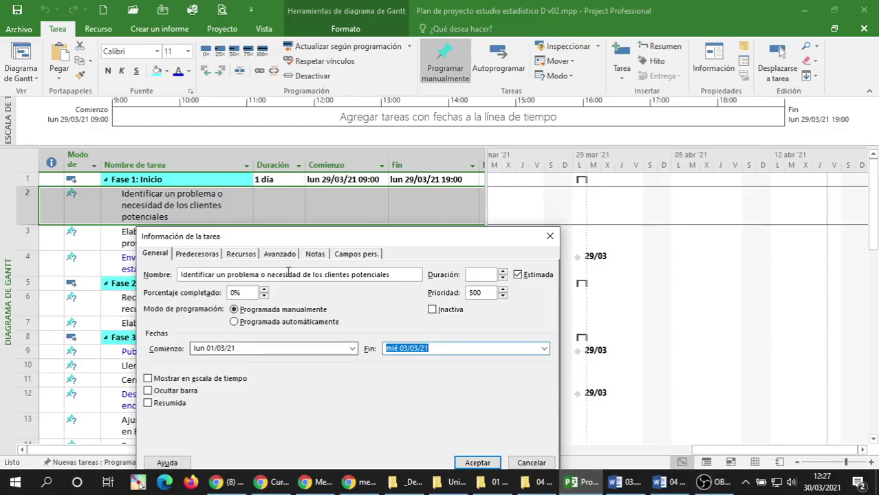
{"action": "left_click_drag", "start_coordinate": [320, 237], "coordinate": [321, 237]}
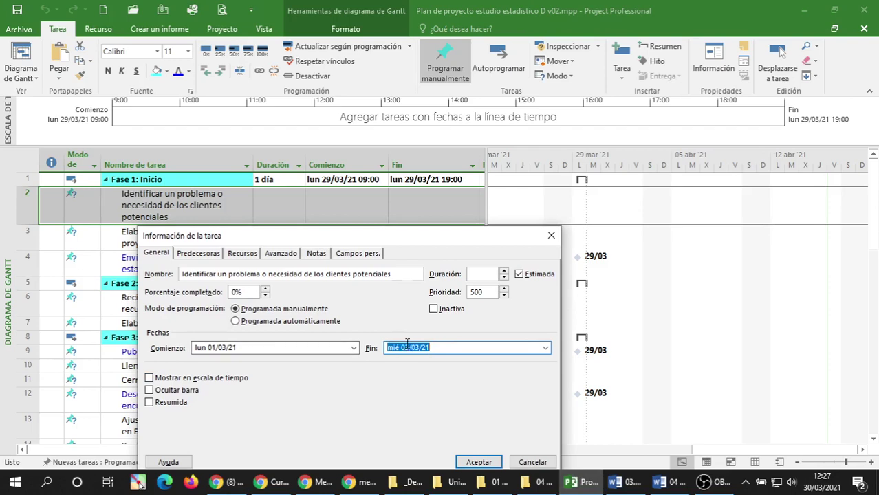
Add the time 08:00 to the start date of task 2 so that it reads lun 01/03/21 08:00.
{"action": "left_click", "coordinate": [251, 347]}
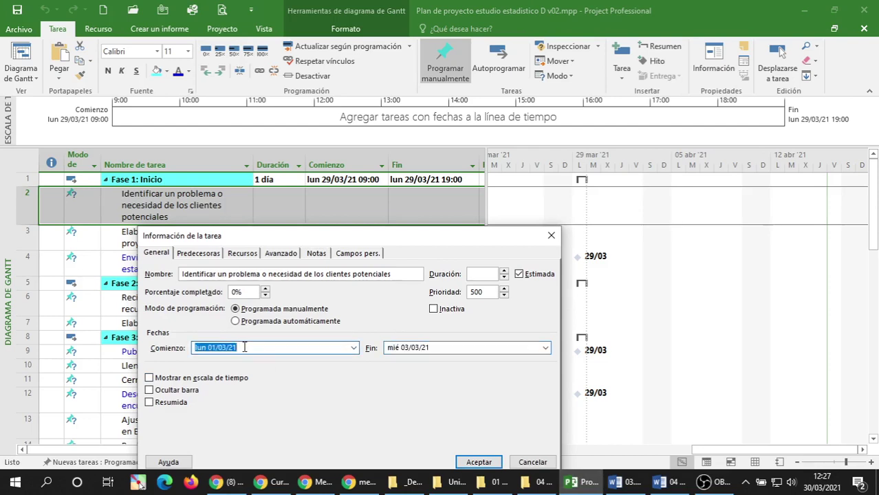
{"action": "left_click", "coordinate": [250, 348]}
{"action": "left_click", "coordinate": [353, 348]}
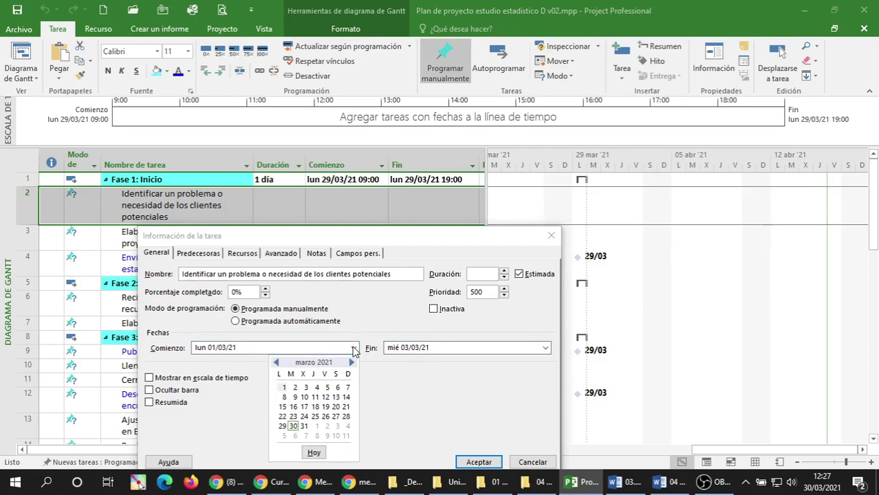
{"action": "left_click", "coordinate": [353, 348]}
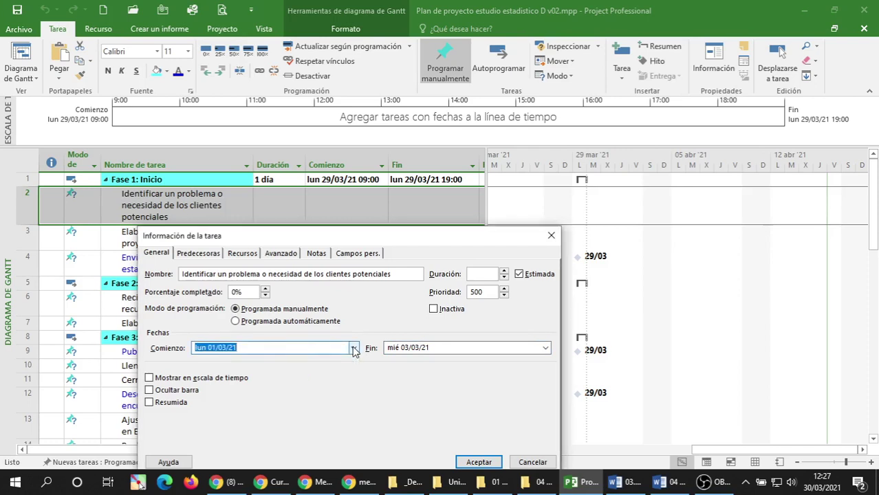
{"action": "left_click", "coordinate": [267, 351]}
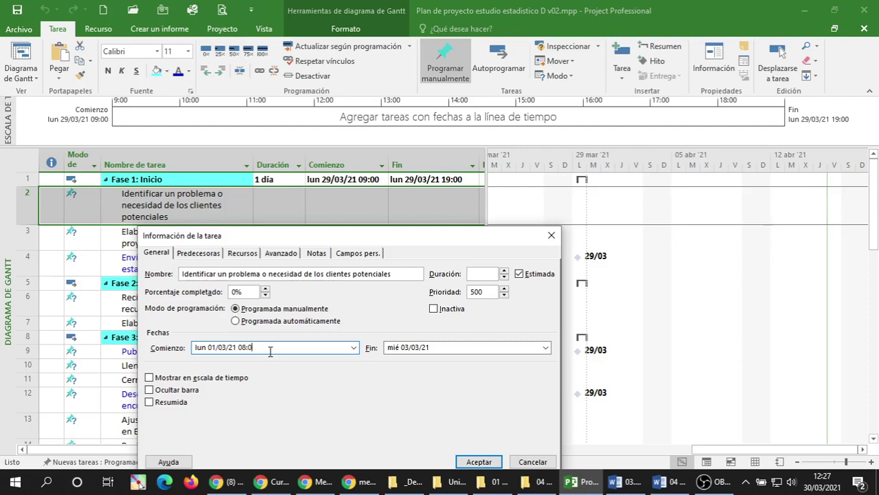
{"action": "left_click", "coordinate": [438, 350]}
{"action": "left_click", "coordinate": [274, 348]}
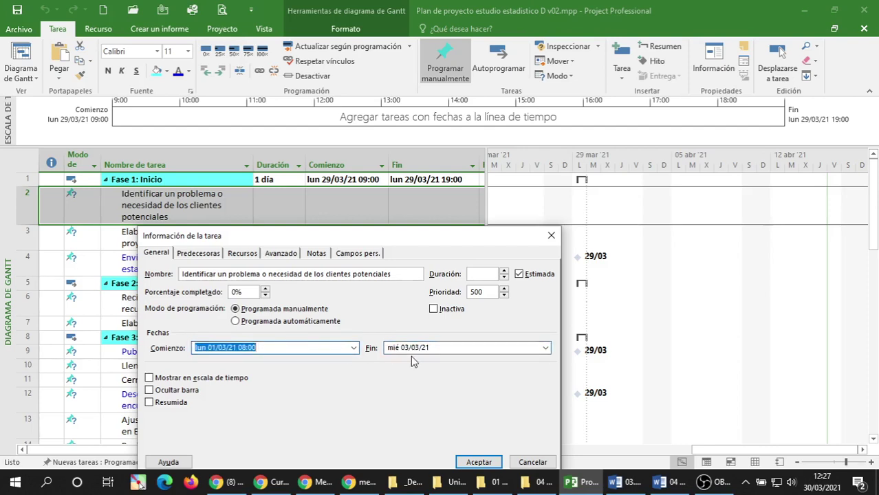
Set the finish of task 2 to mié 03/03/21 11:30 and move the task information dialog clear of the task names.
{"action": "left_click", "coordinate": [440, 348]}
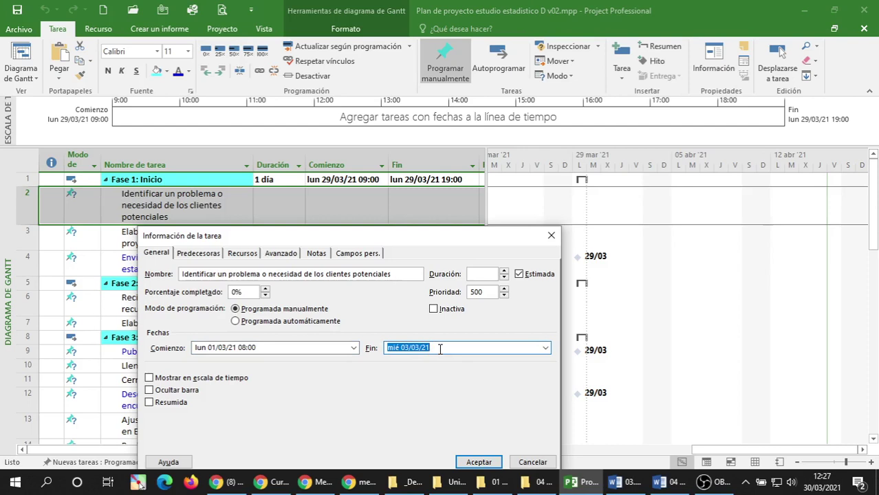
{"action": "left_click", "coordinate": [440, 350]}
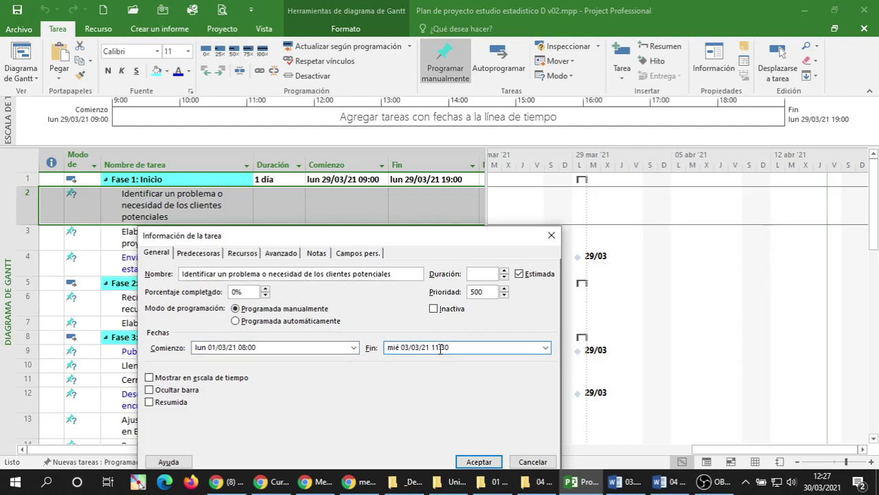
{"action": "left_click", "coordinate": [345, 347]}
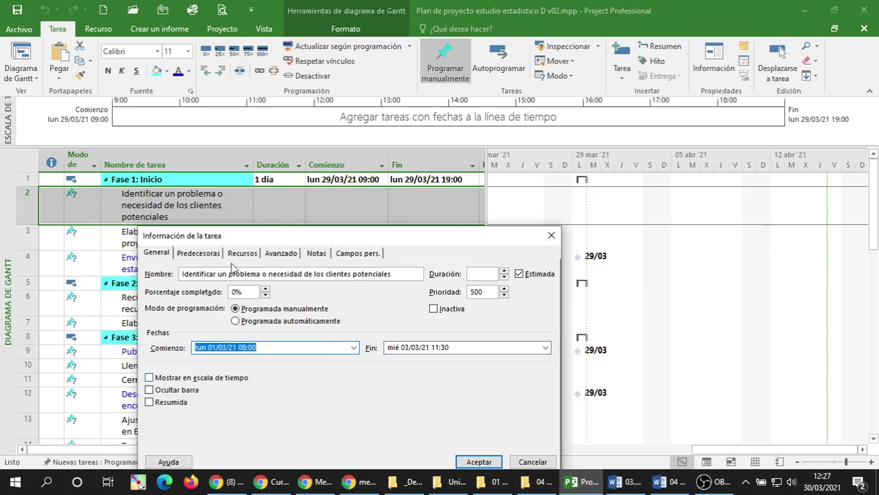
{"action": "left_click_drag", "start_coordinate": [256, 232], "coordinate": [466, 156]}
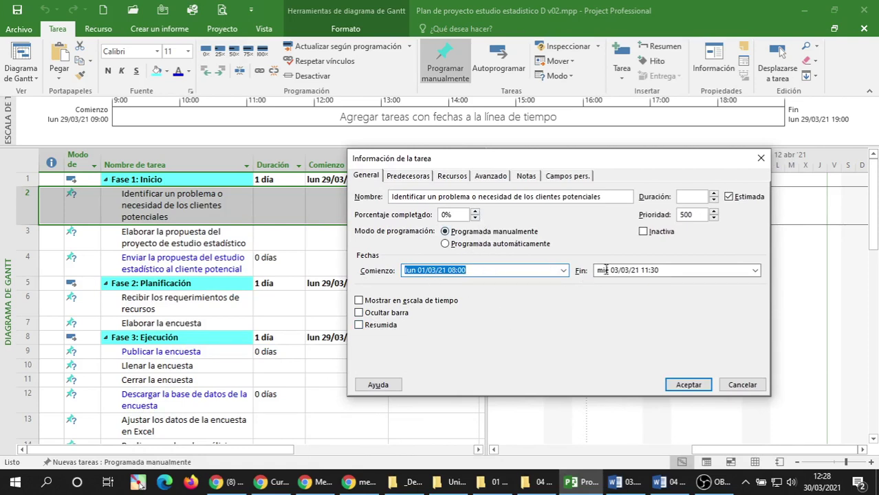
Try out the percent-complete value of task 2 and look at its predecessors list.
{"action": "left_click", "coordinate": [474, 213]}
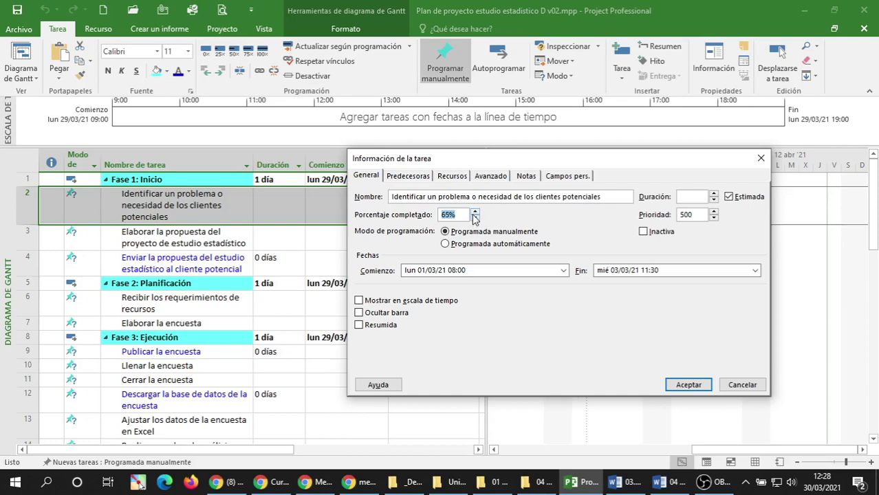
{"action": "left_click", "coordinate": [474, 214]}
{"action": "left_click", "coordinate": [410, 176]}
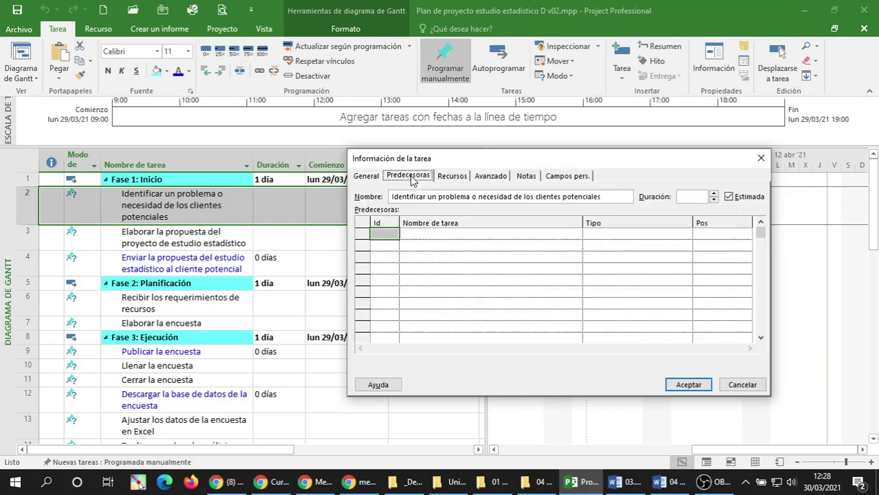
{"action": "left_click", "coordinate": [427, 233]}
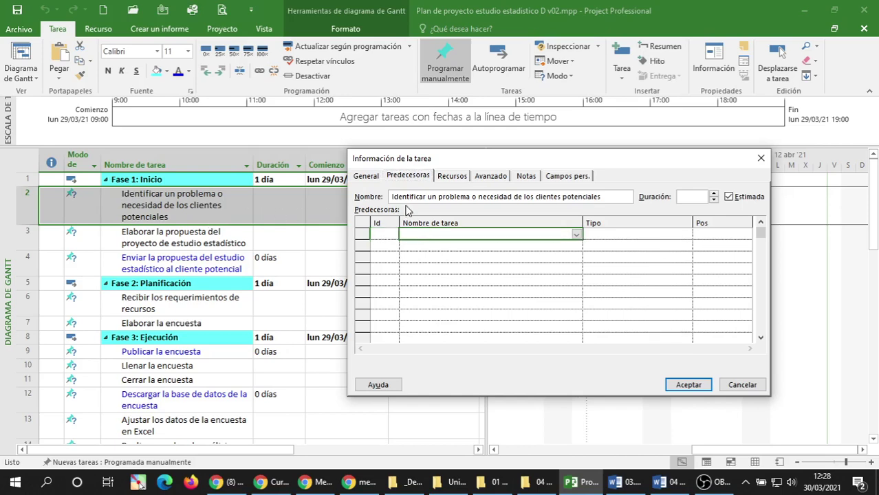
Assign the resources "Analista económico" and "Computadora 1" to task 2.
{"action": "left_click", "coordinate": [452, 176]}
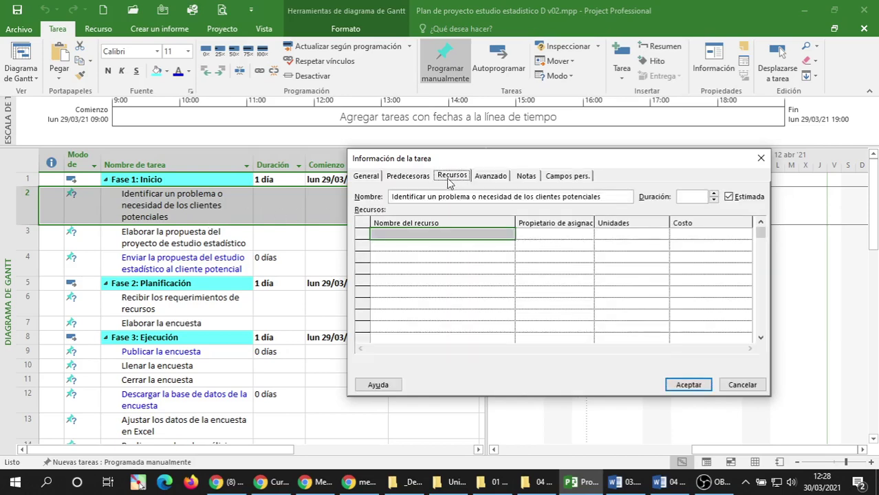
{"action": "left_click", "coordinate": [395, 237]}
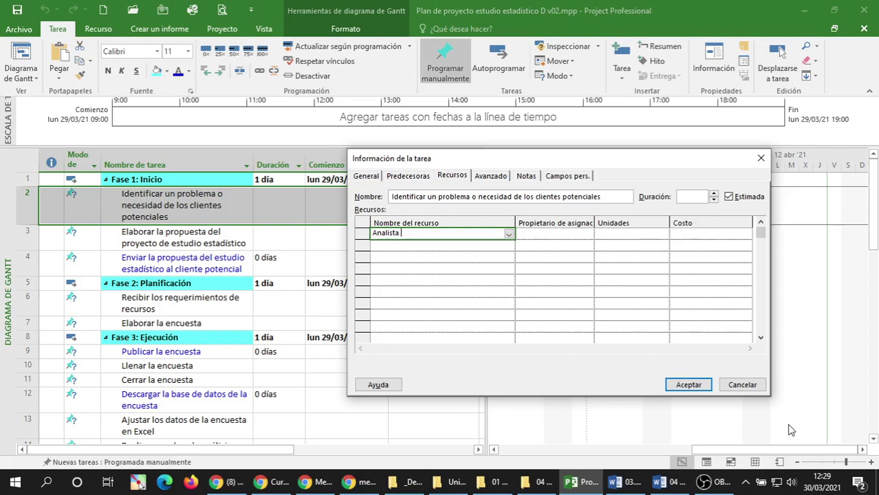
{"action": "type", "text": "económico"}
{"action": "key", "text": "Return"}
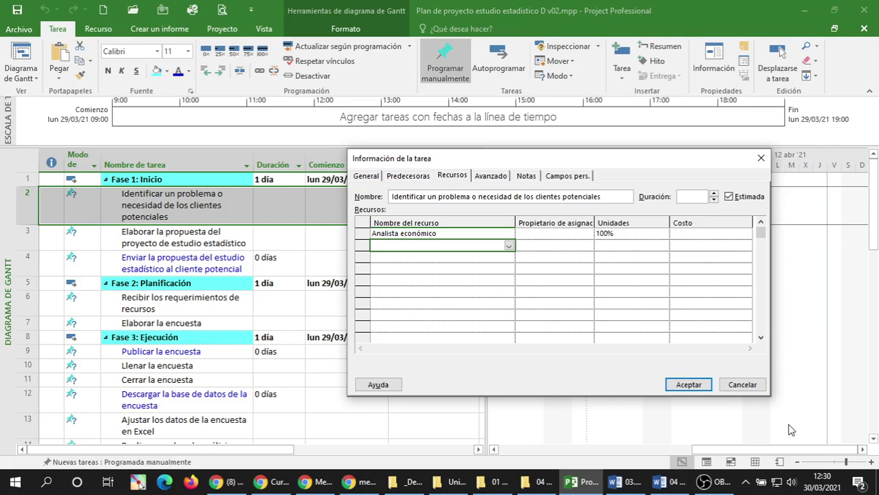
{"action": "type", "text": "Computadora 1"}
{"action": "left_click", "coordinate": [403, 258]}
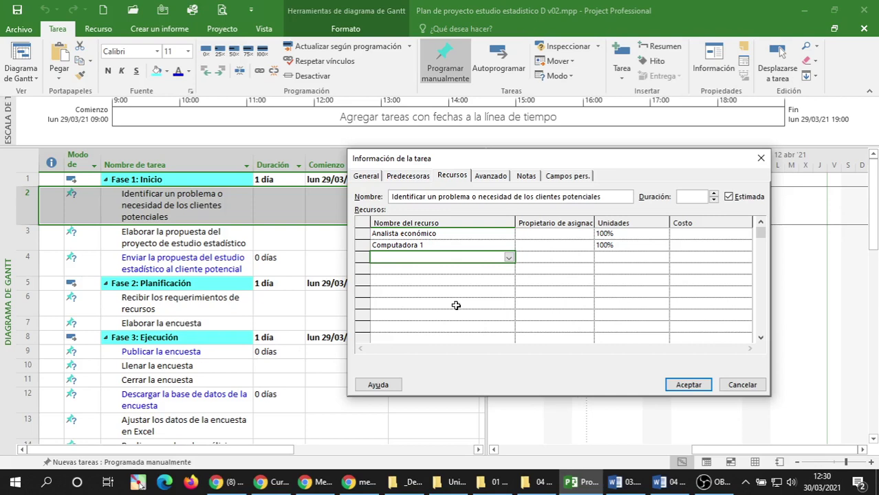
Add "Escritorio 1" and "Impresora 1" to the resources of task 2.
{"action": "left_click", "coordinate": [393, 269]}
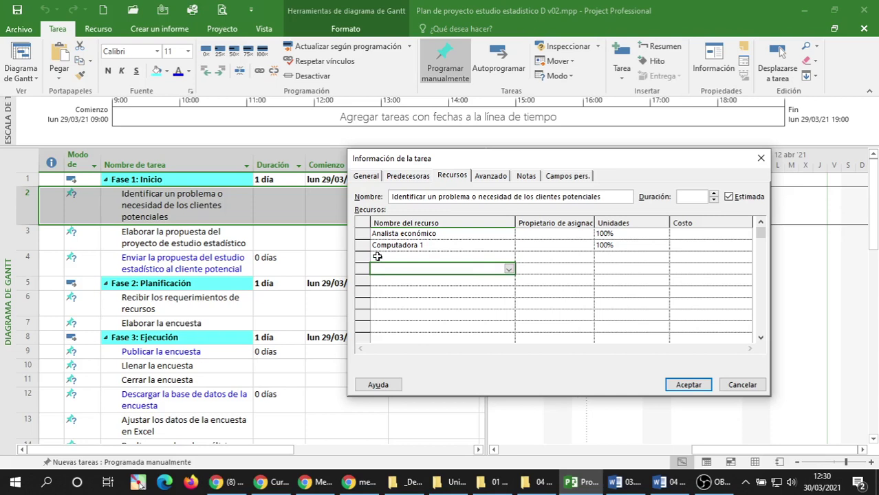
{"action": "left_click", "coordinate": [377, 256]}
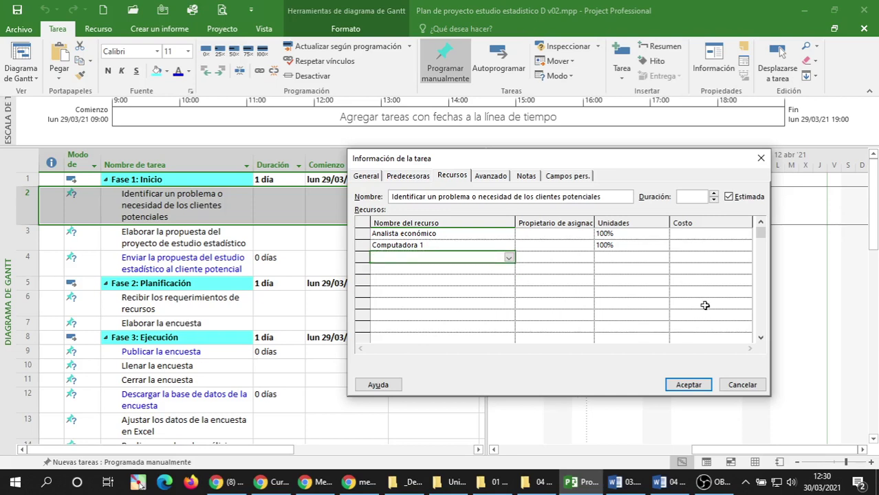
{"action": "type", "text": "Escritorio 1"}
{"action": "key", "text": "Return"}
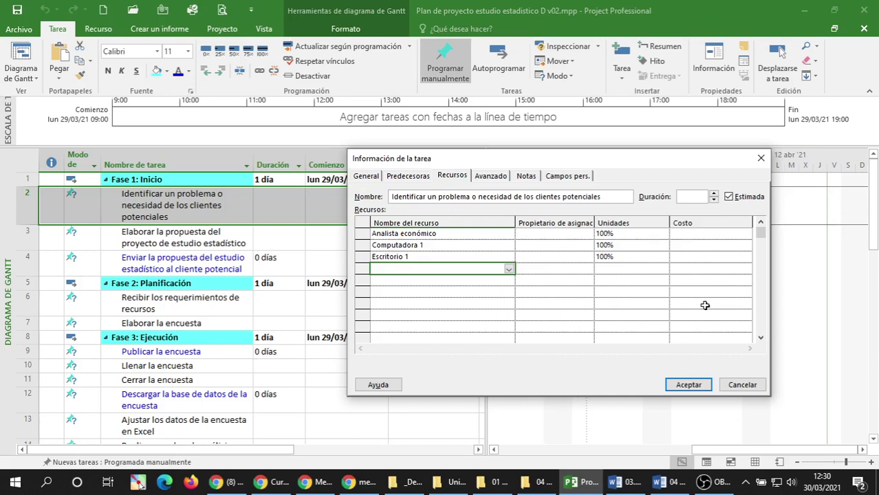
{"action": "type", "text": "Impresora 1"}
{"action": "key", "text": "Return"}
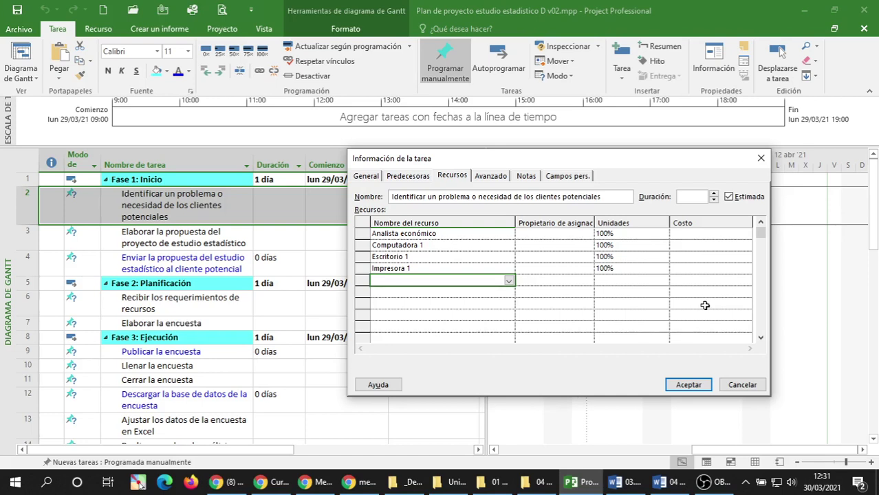
Add "Papel bond" and "Internet" to the resources of task 2.
{"action": "type", "text": "Papel bond"}
{"action": "key", "text": "Return"}
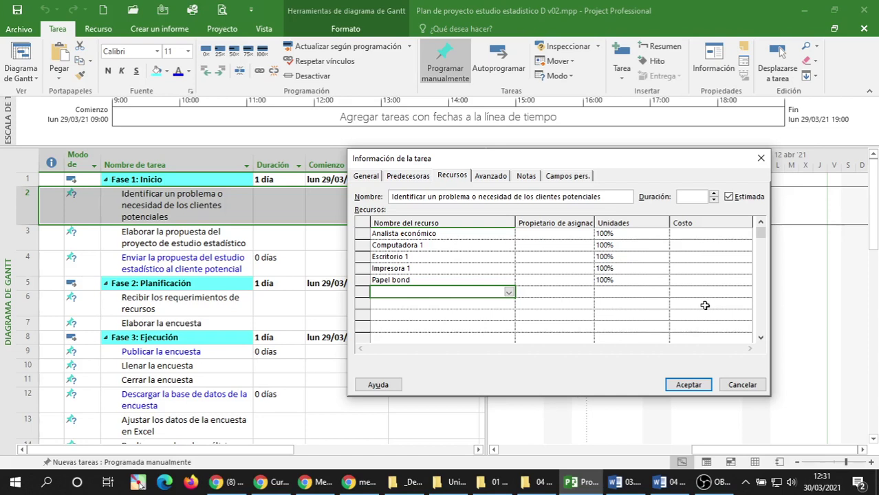
{"action": "type", "text": "Internet"}
{"action": "key", "text": "Return"}
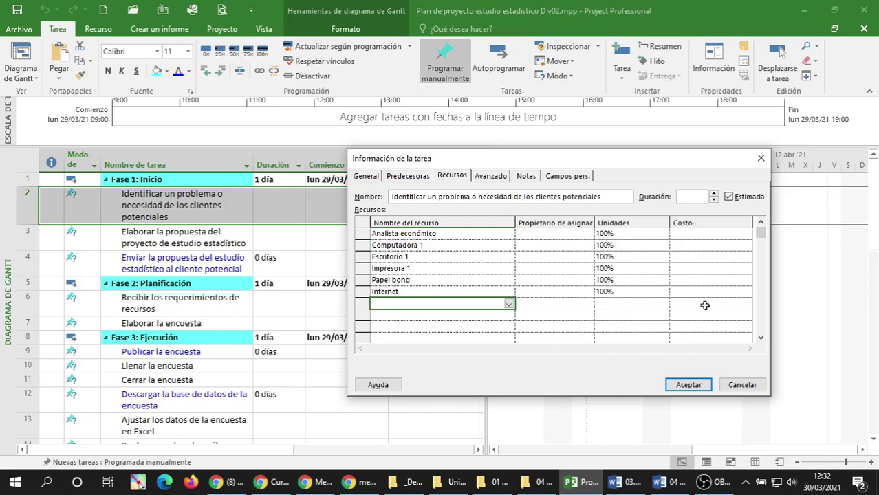
Review the units of each resource assigned to task 2.
{"action": "left_click", "coordinate": [612, 233]}
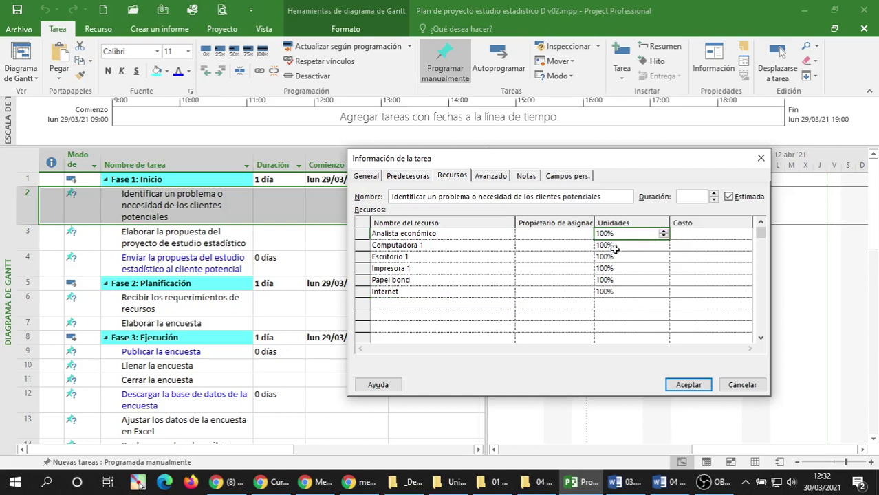
{"action": "left_click", "coordinate": [617, 247]}
{"action": "left_click", "coordinate": [616, 258]}
{"action": "left_click", "coordinate": [616, 269]}
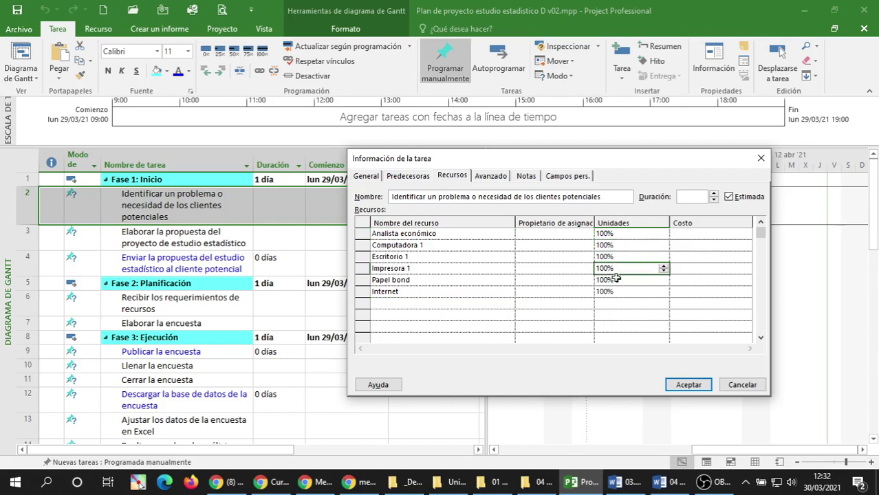
{"action": "left_click", "coordinate": [616, 280]}
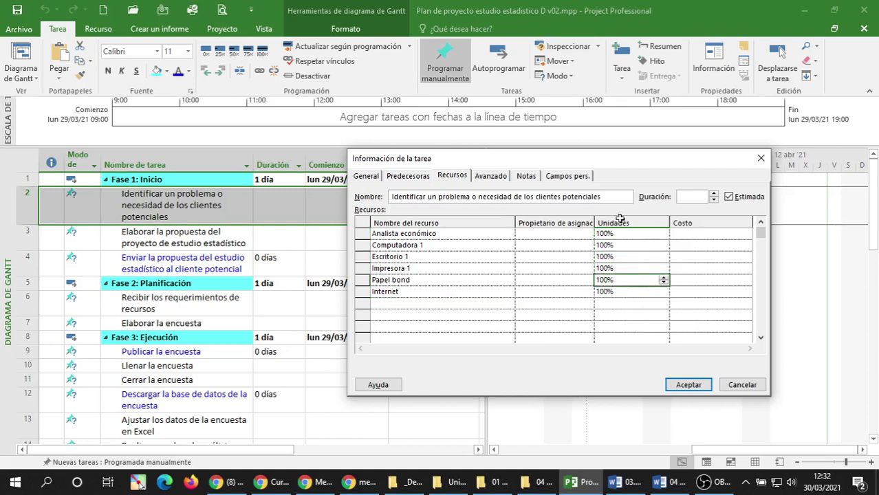
{"action": "left_click", "coordinate": [605, 234]}
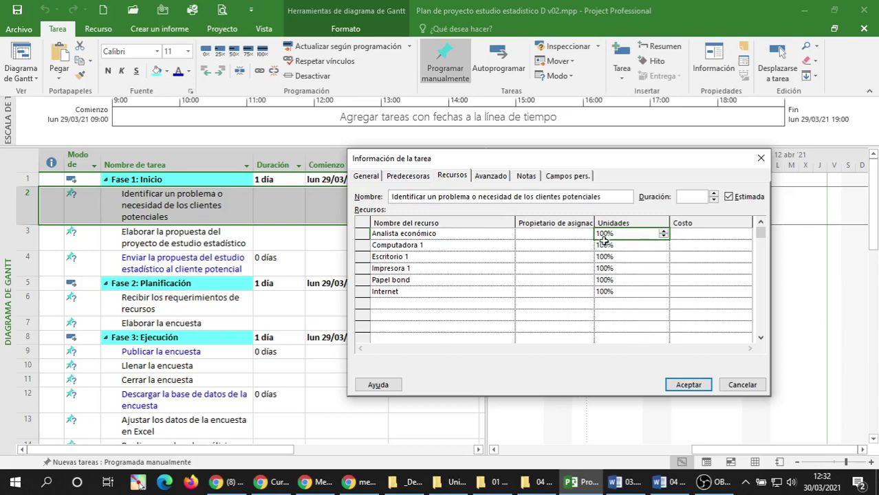
Set the units of the Internet resource to 5%.
{"action": "left_click", "coordinate": [623, 294]}
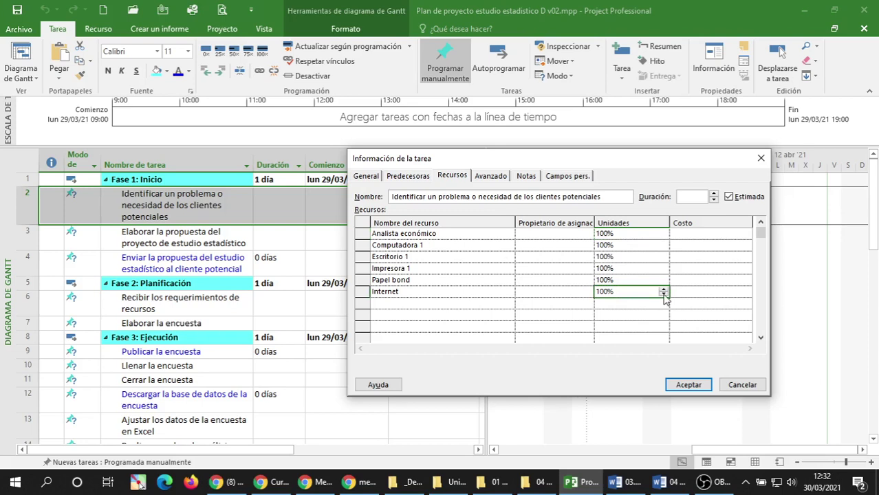
{"action": "left_click", "coordinate": [623, 293]}
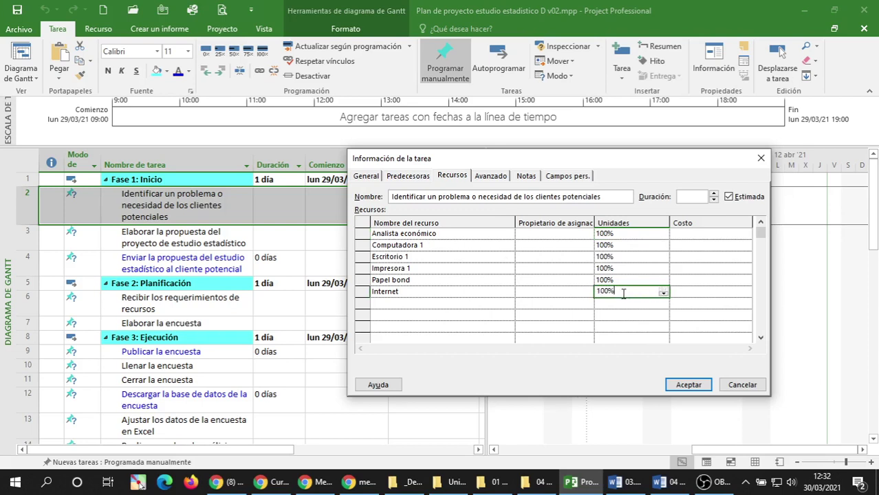
{"action": "left_click", "coordinate": [662, 295]}
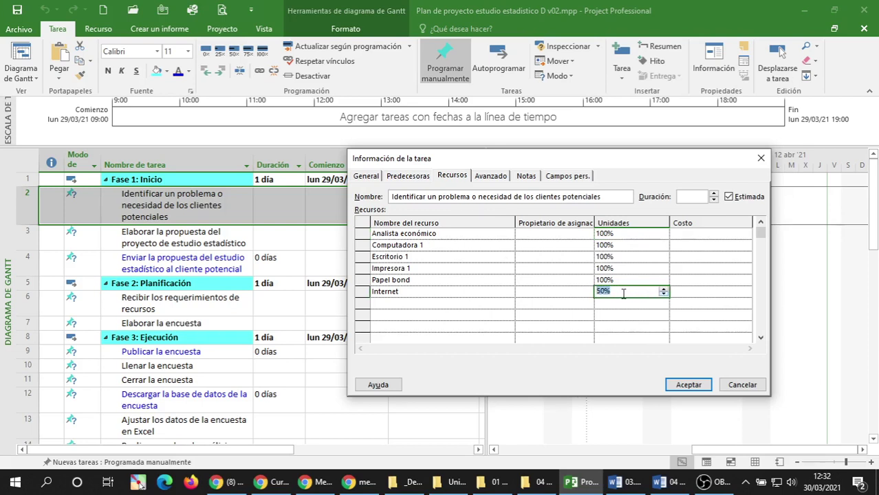
{"action": "left_click", "coordinate": [662, 295]}
{"action": "type", "text": "5"}
{"action": "left_click", "coordinate": [611, 283]}
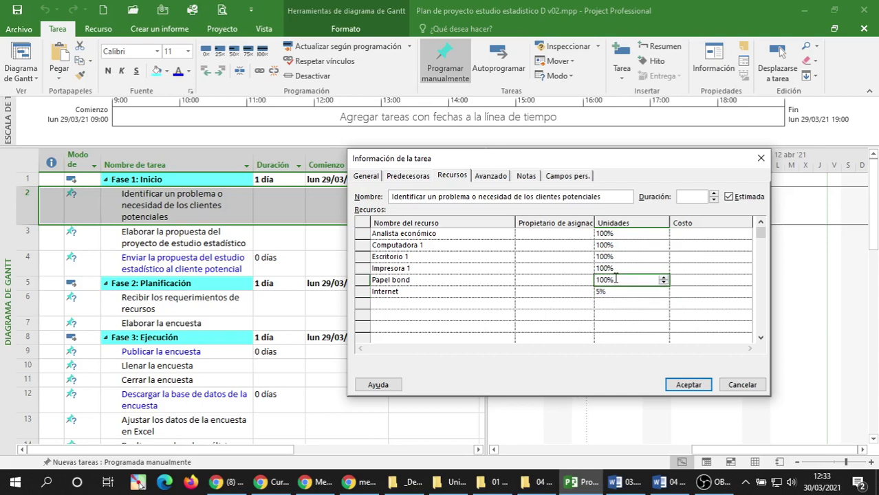
Set the units of the Internet resource to 2%.
{"action": "left_click", "coordinate": [614, 293]}
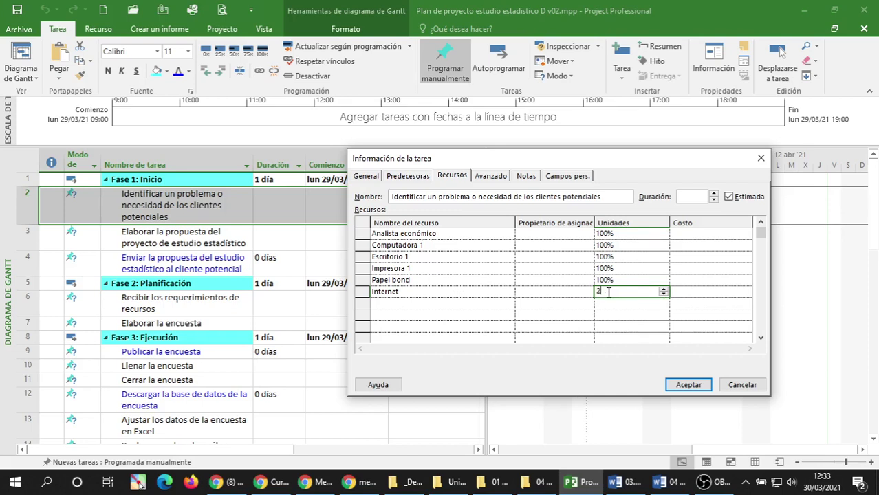
{"action": "type", "text": "5"}
{"action": "key", "text": "Return"}
{"action": "left_click", "coordinate": [609, 282]}
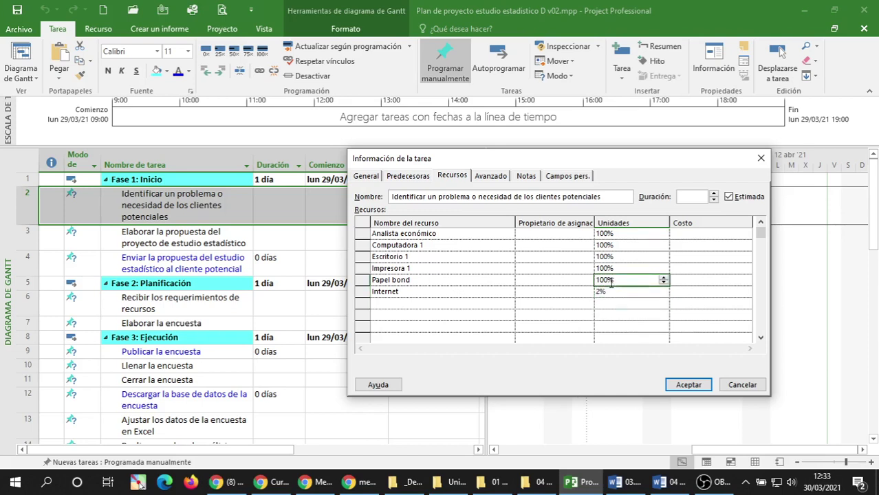
{"action": "left_click", "coordinate": [378, 294]}
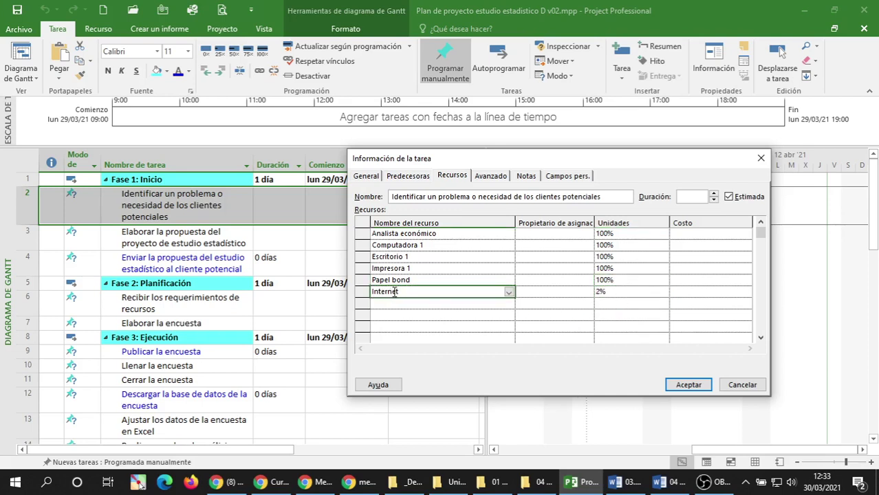
Set the units of the Papel bond resource to 1%.
{"action": "left_click", "coordinate": [637, 278]}
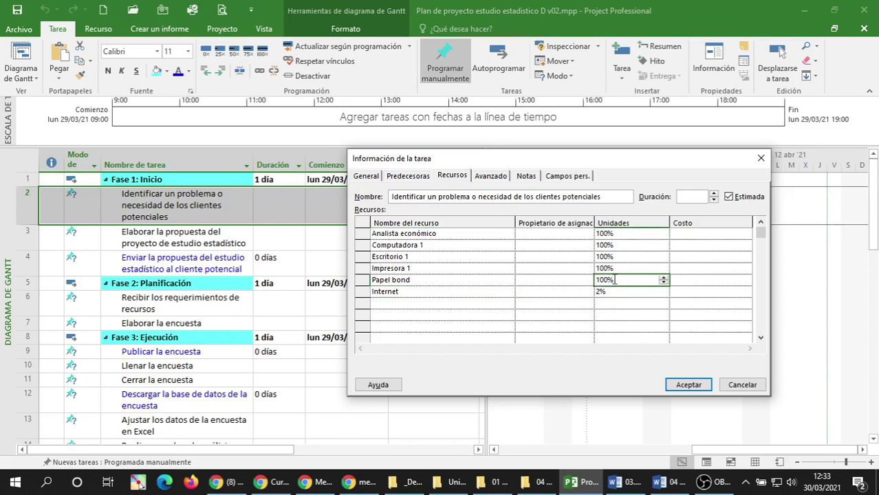
{"action": "key", "text": "BackSpace"}
{"action": "key", "text": "BackSpace"}
{"action": "key", "text": "BackSpace"}
{"action": "key", "text": "BackSpace"}
{"action": "type", "text": "1"}
{"action": "key", "text": "Return"}
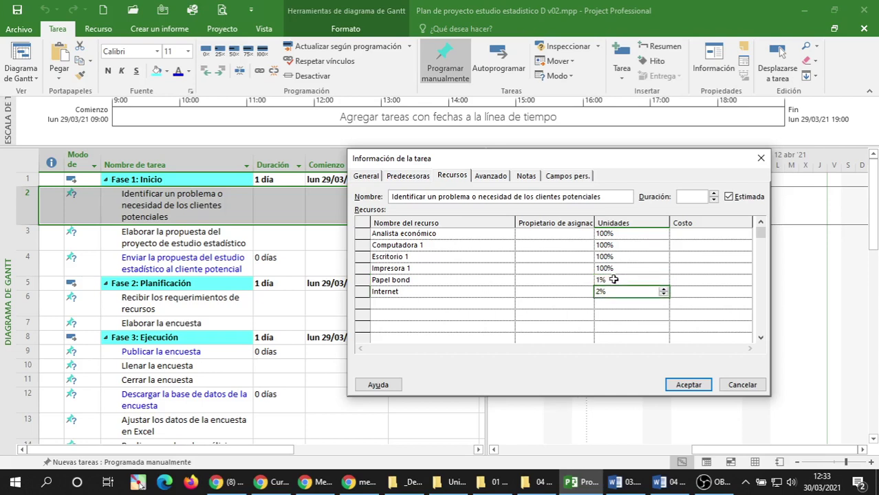
{"action": "left_click", "coordinate": [619, 270]}
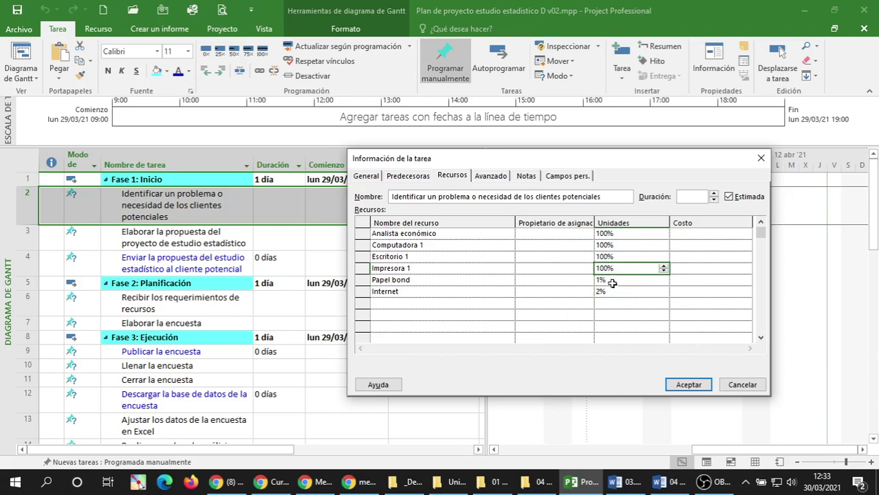
{"action": "left_click", "coordinate": [611, 281]}
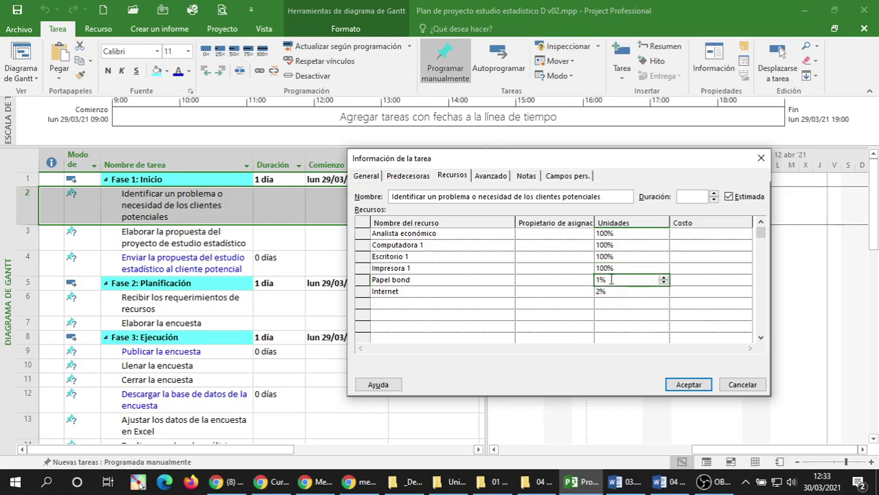
Rename the assigned resource Papel bond as "Paquete de papel bond".
{"action": "left_click", "coordinate": [414, 280]}
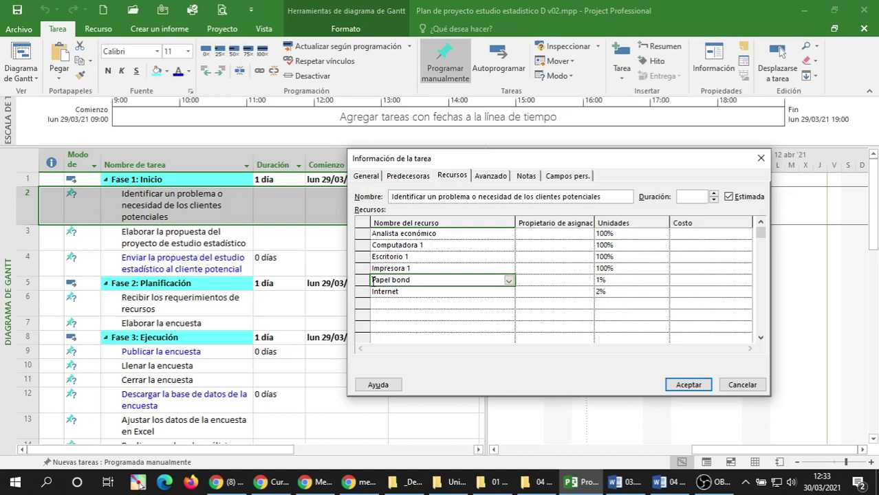
{"action": "left_click", "coordinate": [375, 281]}
{"action": "left_click", "coordinate": [374, 280]}
{"action": "type", "text": "Paquete de"}
{"action": "key", "text": "Delete"}
{"action": "type", "text": "p"}
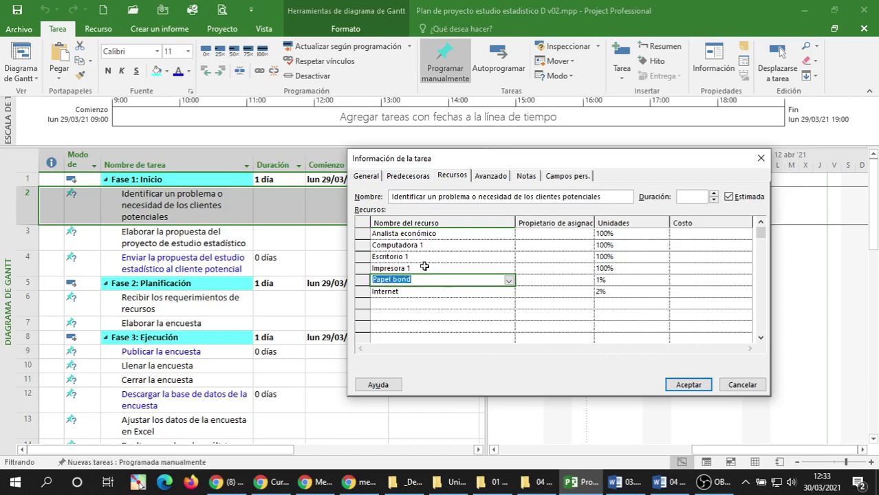
{"action": "left_click", "coordinate": [398, 267]}
{"action": "left_click", "coordinate": [427, 282]}
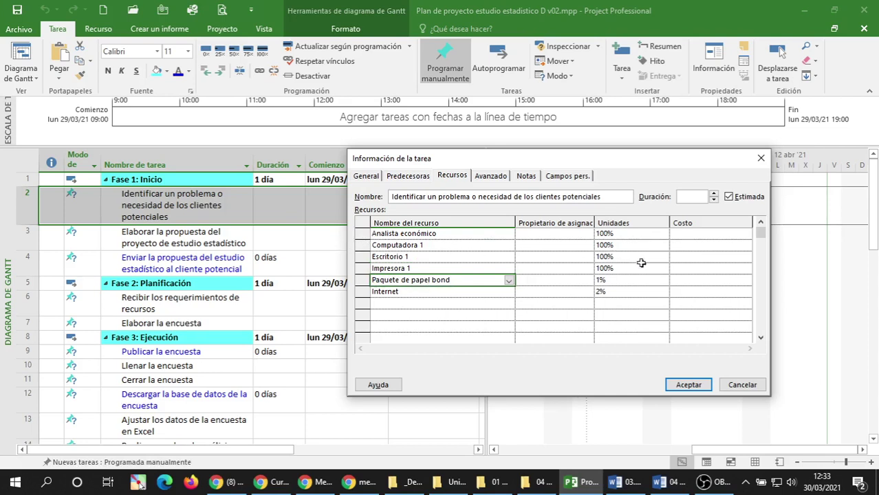
Set the units of Paquete de papel bond to 5%.
{"action": "left_click", "coordinate": [604, 281]}
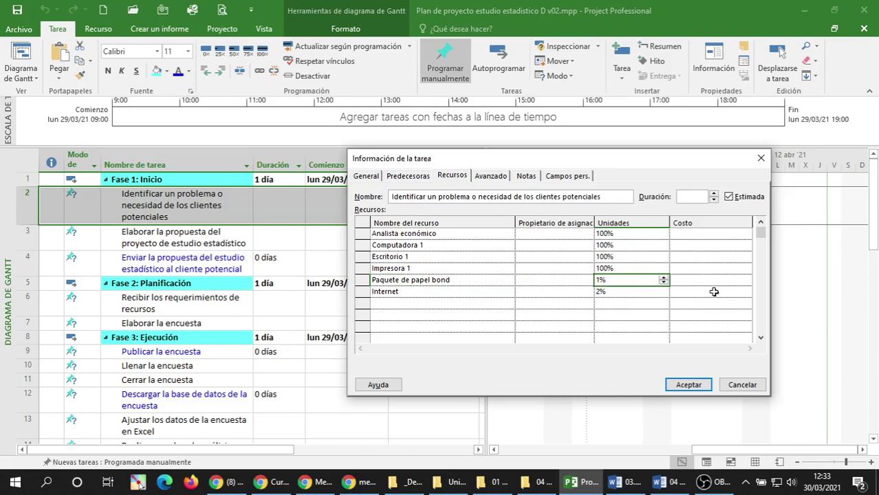
{"action": "type", "text": "5"}
{"action": "key", "text": "Return"}
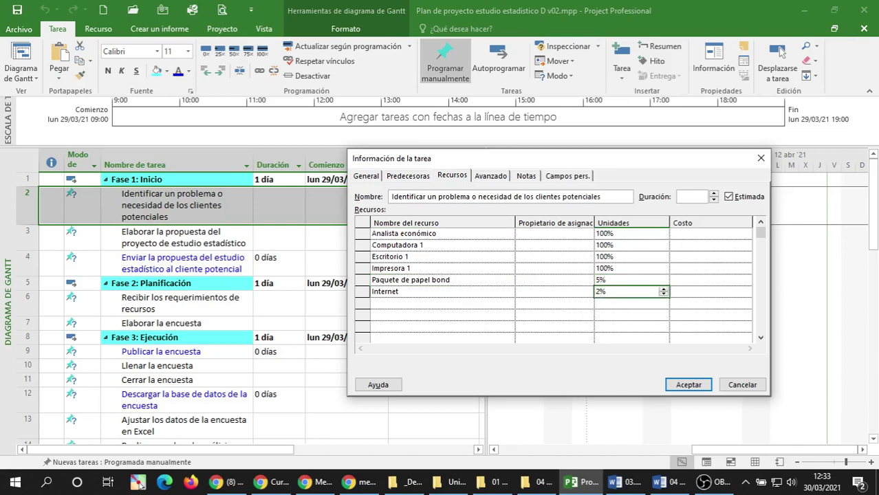
{"action": "left_click", "coordinate": [464, 281]}
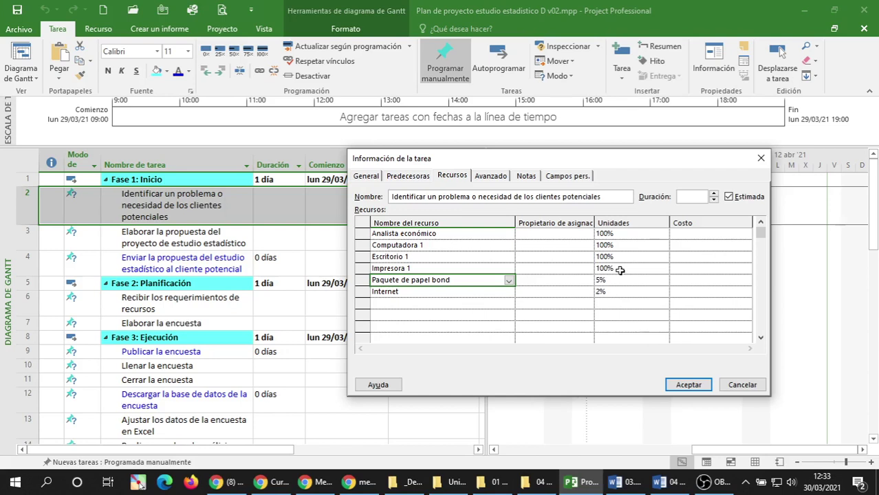
Set the units of Impresora 1 to 20%.
{"action": "left_click", "coordinate": [401, 269]}
{"action": "left_click", "coordinate": [612, 269]}
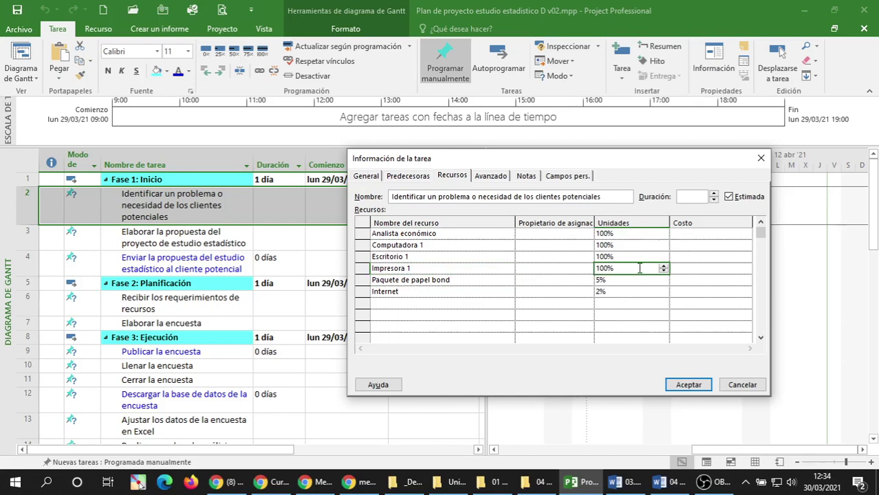
{"action": "type", "text": "20"}
{"action": "key", "text": "Return"}
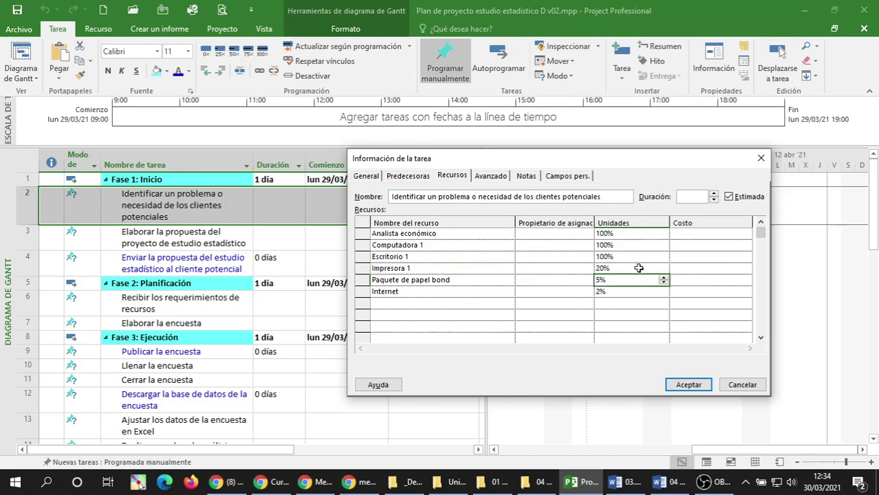
Compare the units of Analista económico, Computadora 1 and Escritorio 1 with those of the remaining resources.
{"action": "left_click", "coordinate": [638, 268]}
{"action": "key", "text": "Up"}
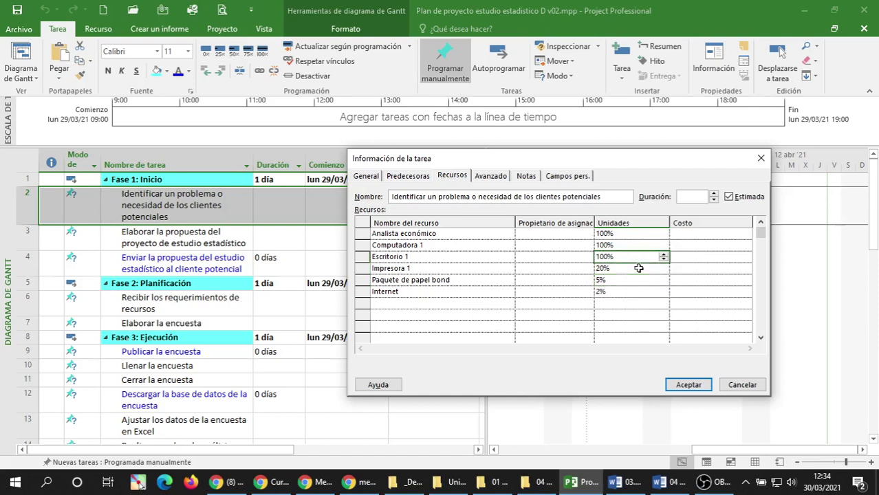
{"action": "key", "text": "Up"}
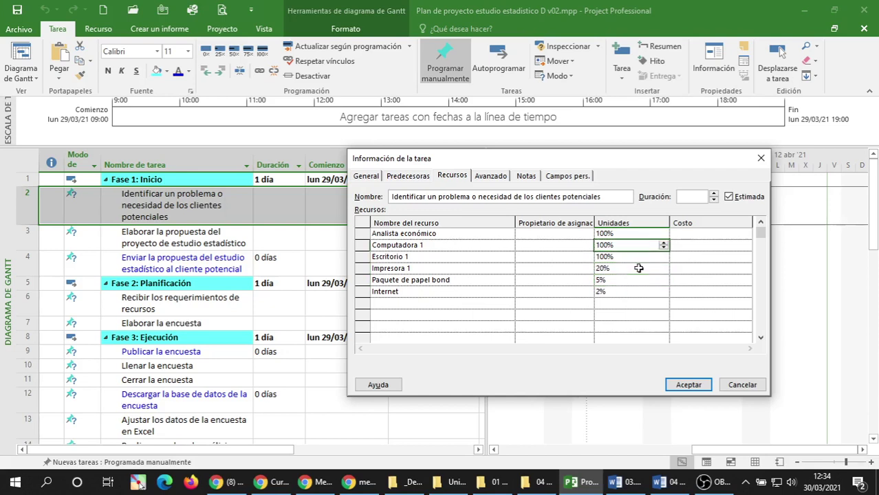
{"action": "key", "text": "Up"}
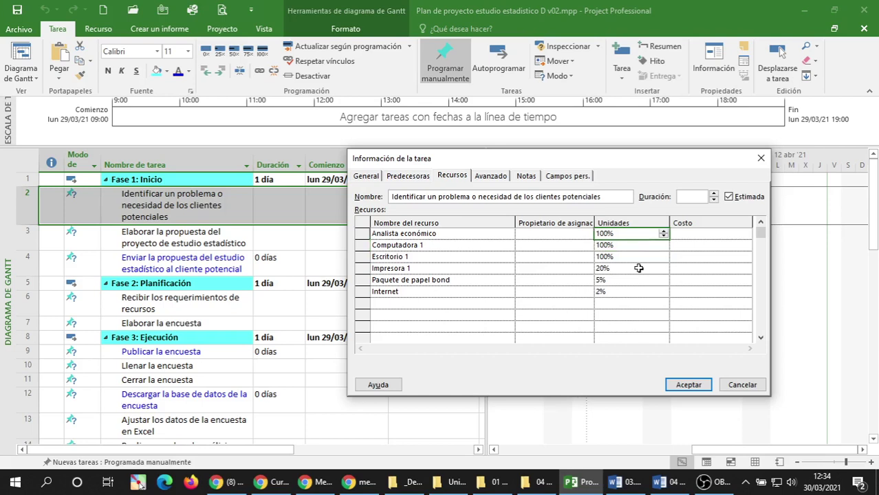
{"action": "key", "text": "Down"}
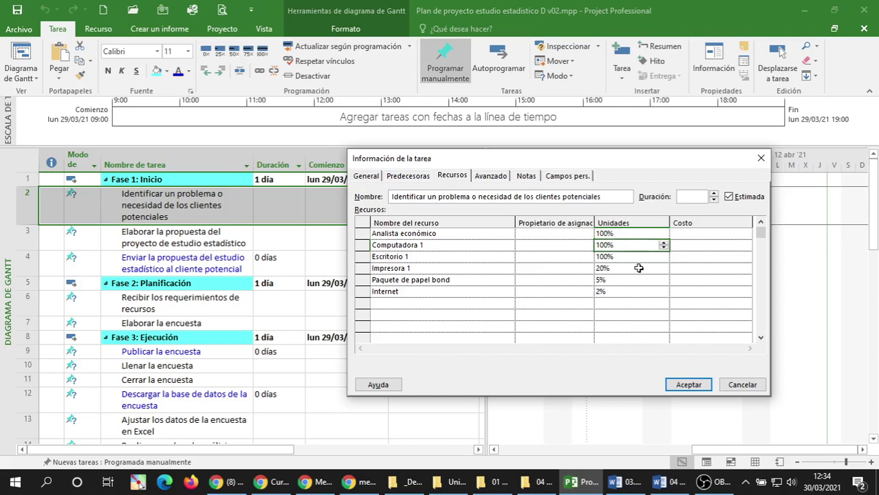
{"action": "key", "text": "Down"}
{"action": "key", "text": "Up"}
{"action": "key", "text": "Up"}
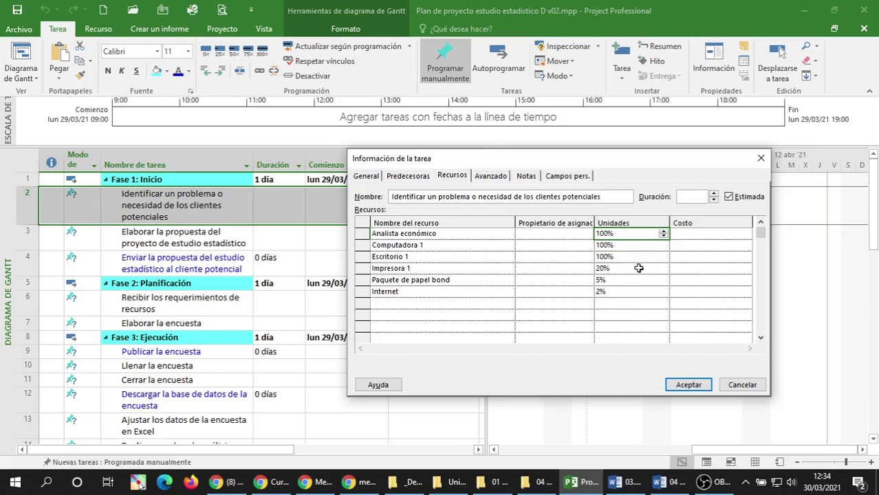
{"action": "key", "text": "Down"}
{"action": "key", "text": "Down"}
{"action": "key", "text": "Down"}
{"action": "key", "text": "Down"}
Set the units of Analista económico, Computadora 1 and Escritorio 1 to 40% each.
{"action": "key", "text": "Up"}
{"action": "key", "text": "Up"}
{"action": "key", "text": "Up"}
{"action": "key", "text": "Up"}
{"action": "type", "text": "40"}
{"action": "key", "text": "Return"}
{"action": "type", "text": "40"}
{"action": "key", "text": "Return"}
{"action": "type", "text": "4"}
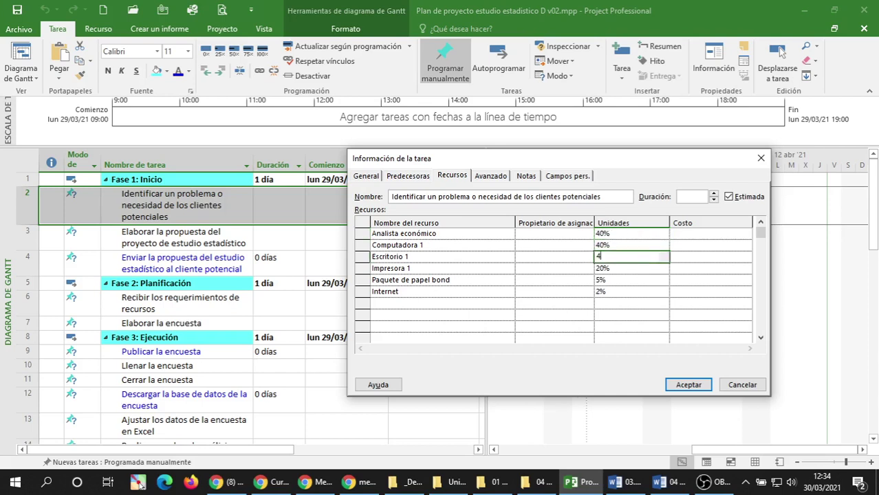
{"action": "type", "text": "0"}
{"action": "key", "text": "Return"}
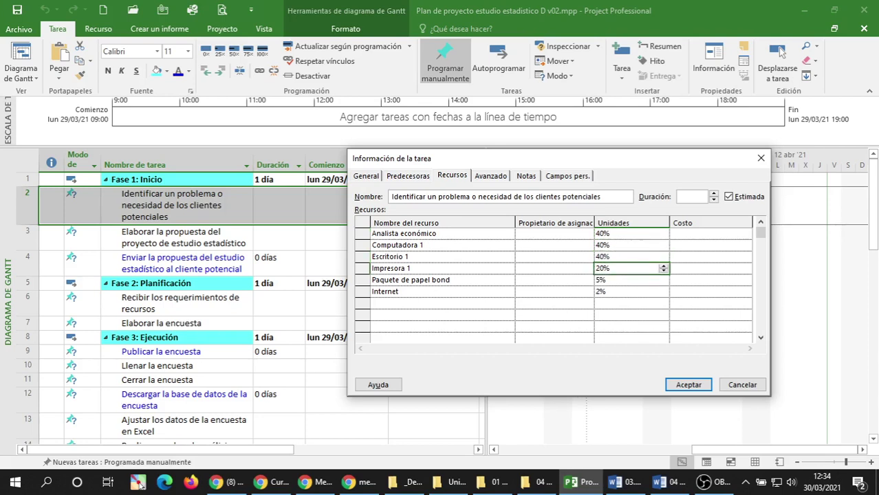
Set the units of Analista económico, Computadora 1 and Escritorio 1 to 30% each.
{"action": "key", "text": "Up"}
{"action": "key", "text": "Up"}
{"action": "key", "text": "Up"}
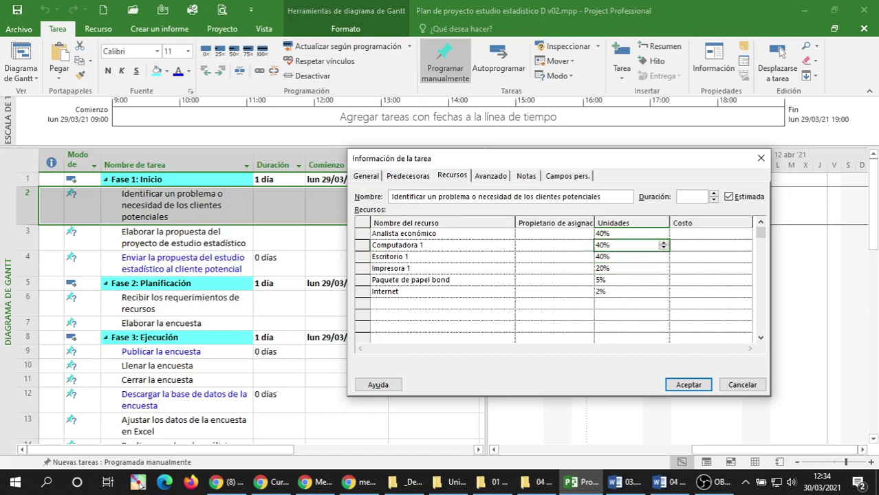
{"action": "key", "text": "Down"}
{"action": "key", "text": "Down"}
{"action": "key", "text": "Down"}
{"action": "key", "text": "Up"}
{"action": "key", "text": "Up"}
{"action": "key", "text": "Up"}
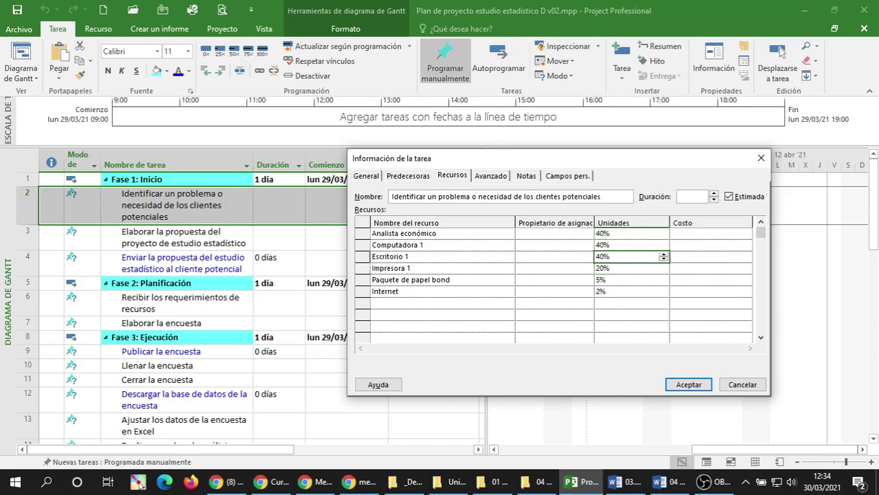
{"action": "type", "text": "30"}
{"action": "key", "text": "Return"}
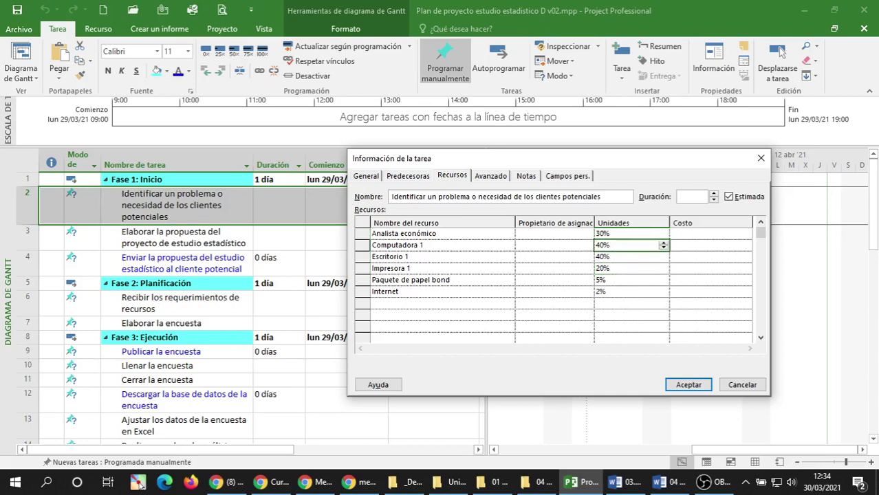
{"action": "type", "text": "30"}
{"action": "key", "text": "Return"}
{"action": "type", "text": "30"}
{"action": "key", "text": "Return"}
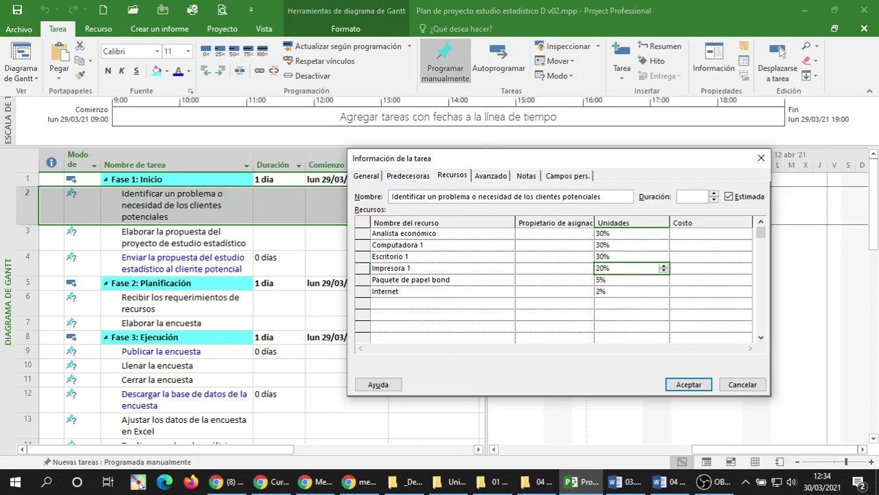
{"action": "key", "text": "Down"}
{"action": "key", "text": "Down"}
{"action": "key", "text": "Up"}
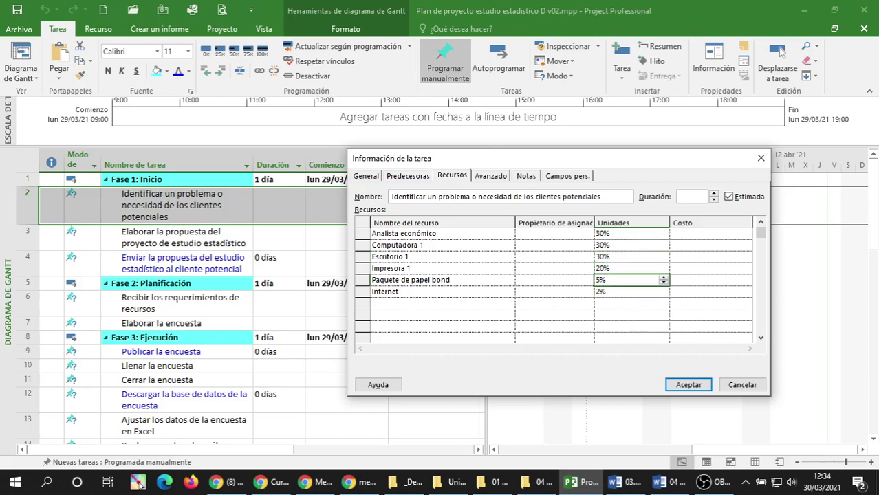
Review the units assigned to each resource of the task "Identificar un problema o necesidad de los clientes potenciales".
{"action": "key", "text": "Up"}
{"action": "key", "text": "Up"}
{"action": "key", "text": "Up"}
{"action": "key", "text": "Down"}
{"action": "key", "text": "Down"}
{"action": "key", "text": "Up"}
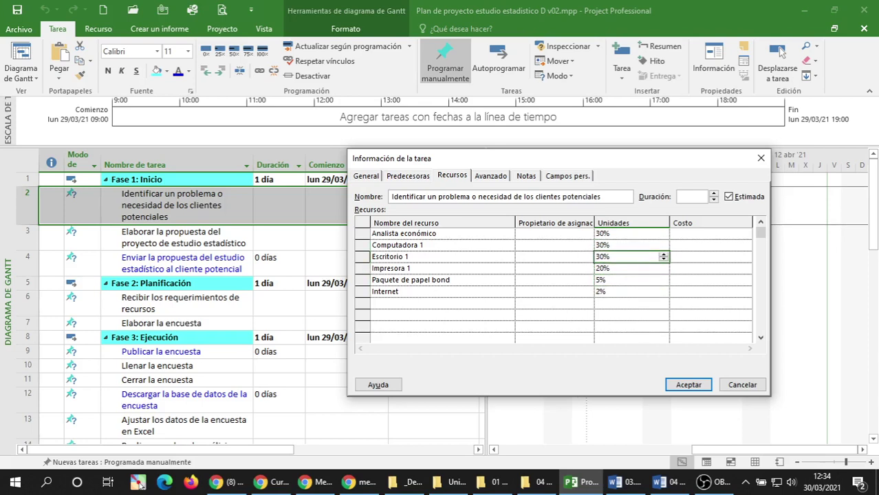
{"action": "key", "text": "Down"}
{"action": "key", "text": "Down"}
{"action": "key", "text": "Down"}
{"action": "key", "text": "Up"}
{"action": "key", "text": "Up"}
{"action": "key", "text": "Up"}
{"action": "key", "text": "Up"}
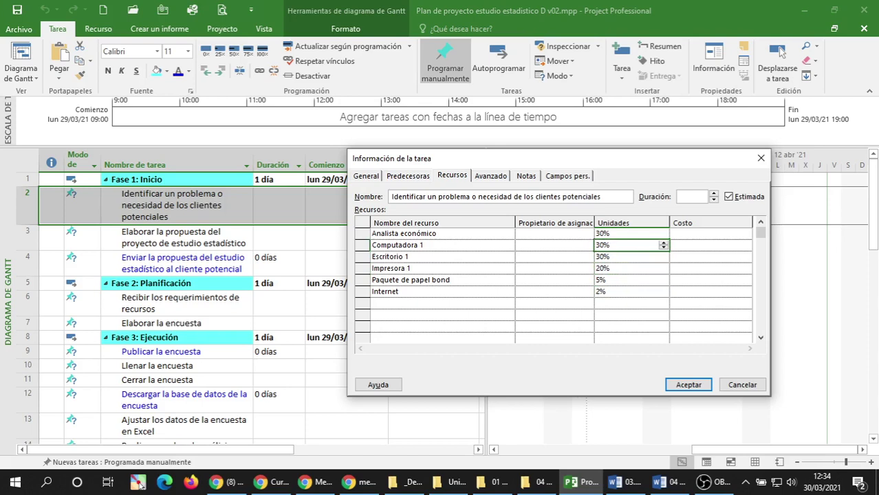
{"action": "key", "text": "Up"}
{"action": "key", "text": "Down"}
{"action": "key", "text": "Down"}
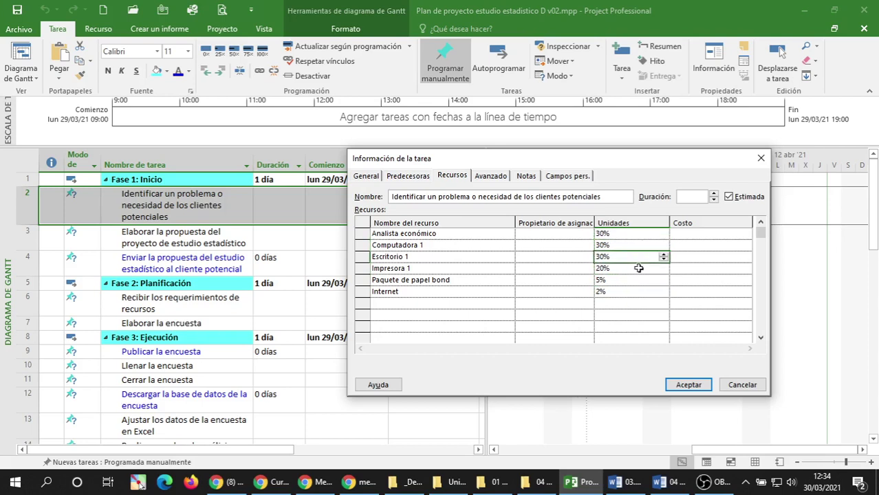
{"action": "key", "text": "Down"}
{"action": "key", "text": "Up"}
{"action": "key", "text": "Up"}
{"action": "key", "text": "Up"}
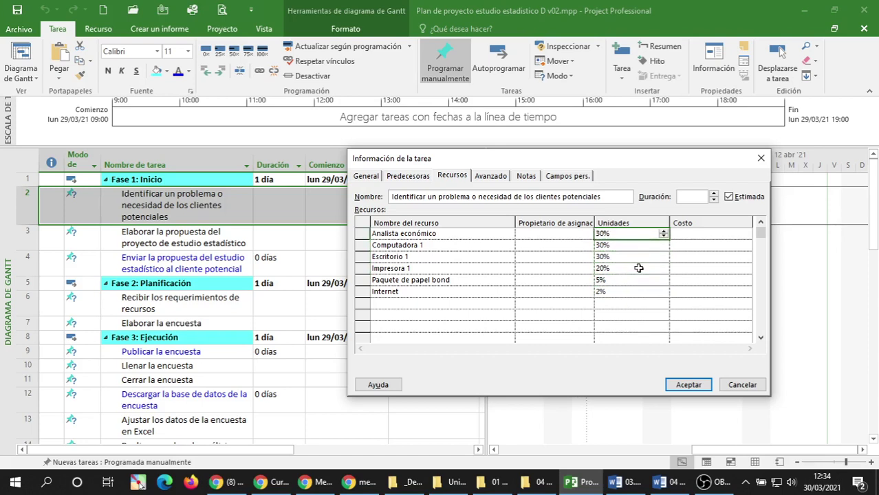
Examine the Costo and Propietario de asignación cells of the assigned resources.
{"action": "key", "text": "Right"}
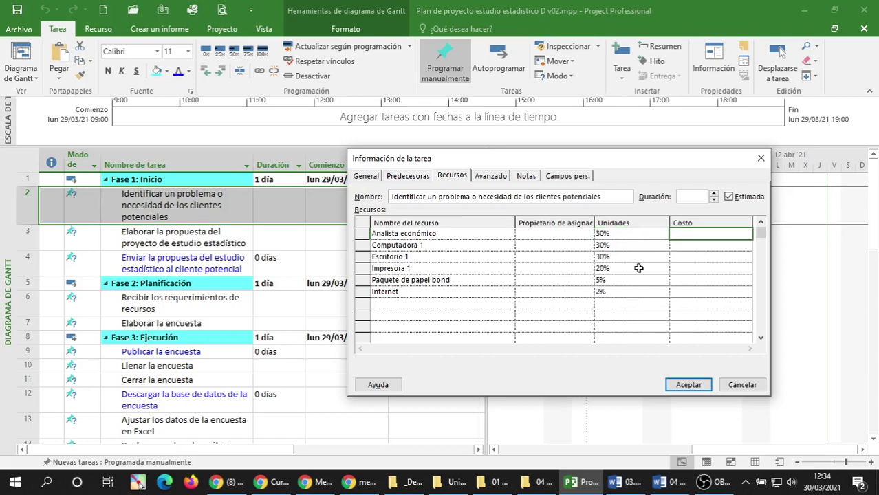
{"action": "key", "text": "Down"}
{"action": "key", "text": "Down"}
{"action": "key", "text": "Down"}
{"action": "key", "text": "Down"}
{"action": "key", "text": "Down"}
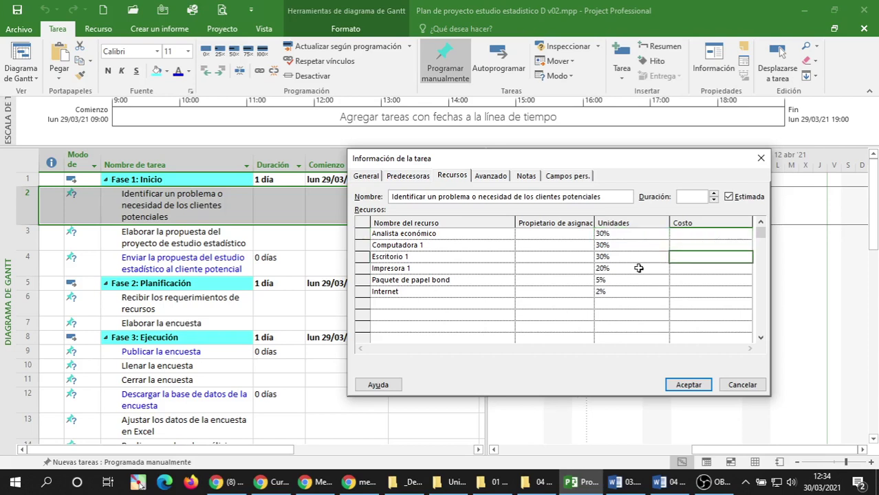
{"action": "key", "text": "Up"}
{"action": "key", "text": "Up"}
{"action": "key", "text": "Up"}
{"action": "key", "text": "Up"}
{"action": "key", "text": "Up"}
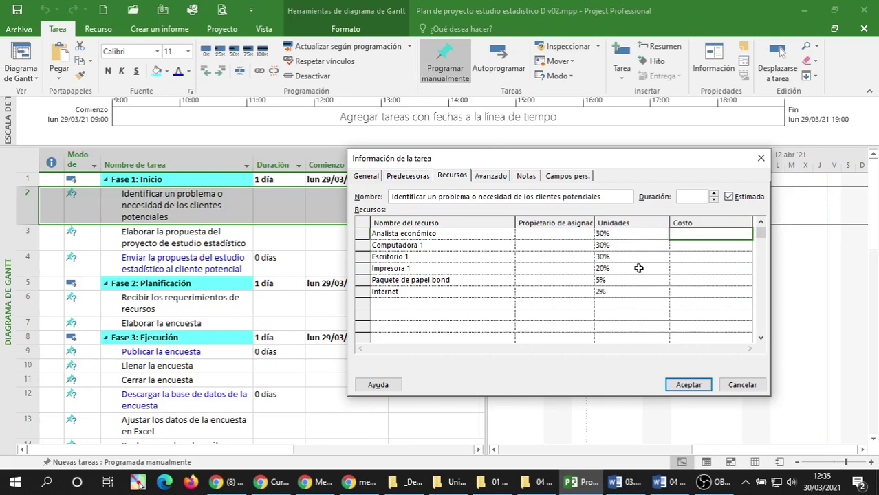
{"action": "key", "text": "Down"}
{"action": "key", "text": "Down"}
{"action": "key", "text": "Down"}
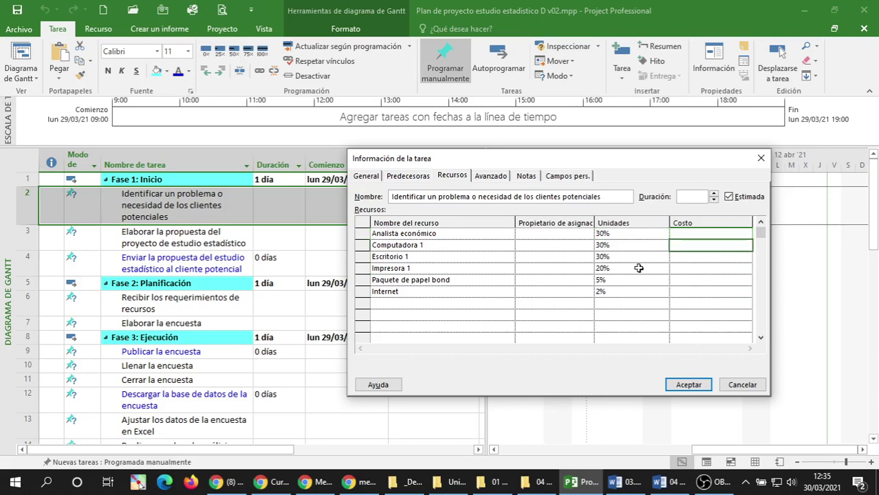
{"action": "key", "text": "Up"}
{"action": "key", "text": "Up"}
{"action": "key", "text": "Up"}
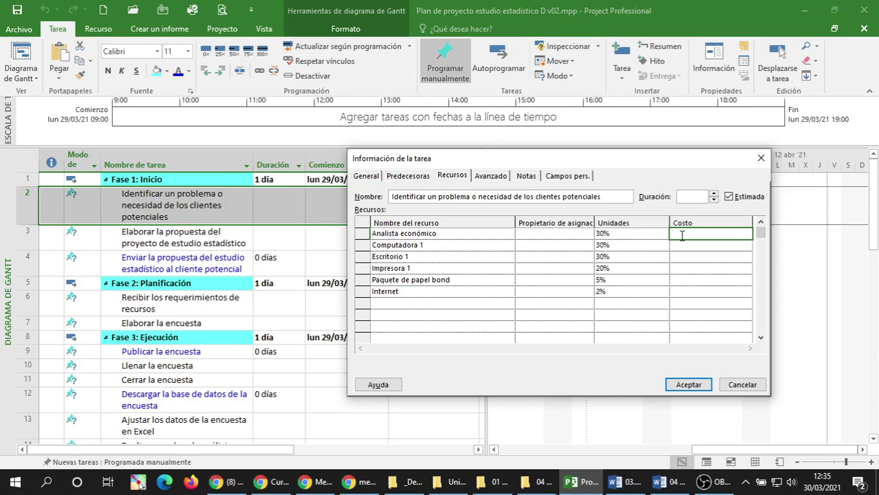
{"action": "left_click", "coordinate": [548, 236]}
{"action": "left_click", "coordinate": [551, 257]}
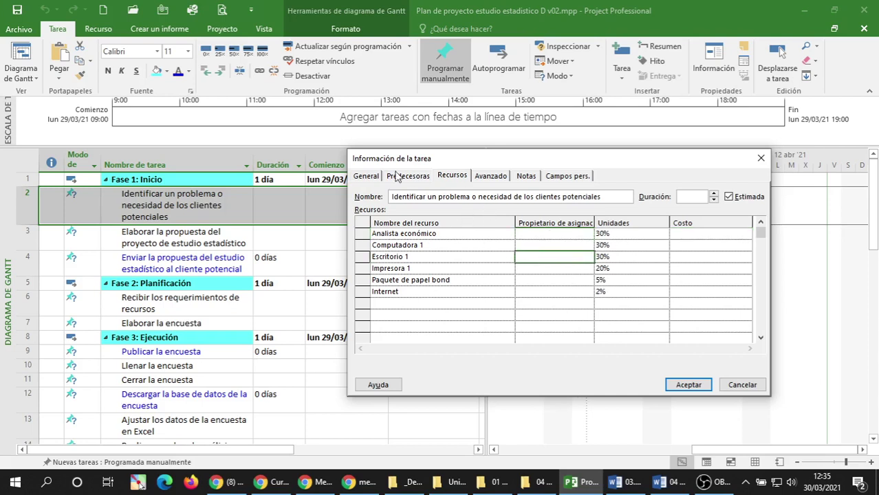
{"action": "left_click", "coordinate": [457, 175]}
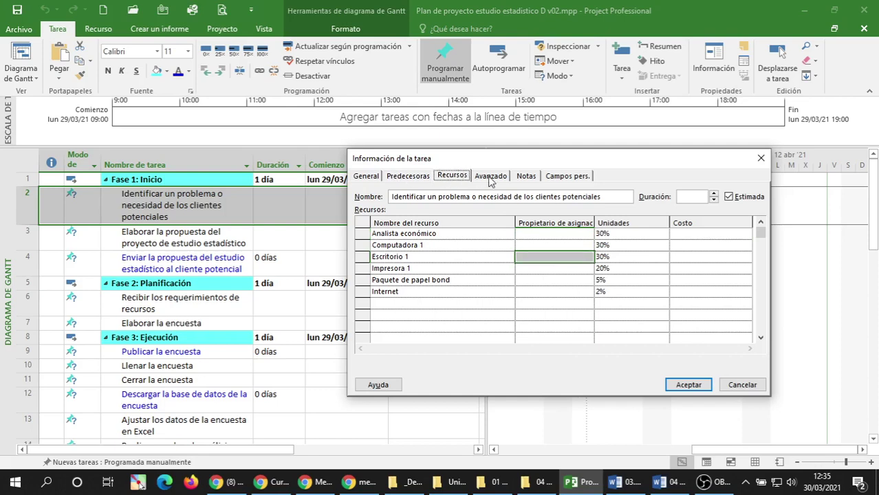
Set the task's deadline (Fecha límite) to mié 03/03/21 12:00 and its calendar to Estándar.
{"action": "left_click", "coordinate": [490, 176]}
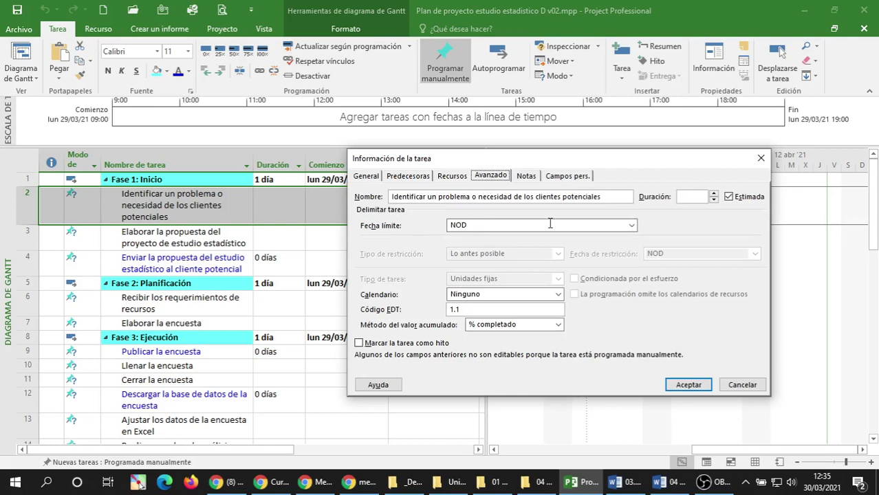
{"action": "left_click", "coordinate": [631, 227]}
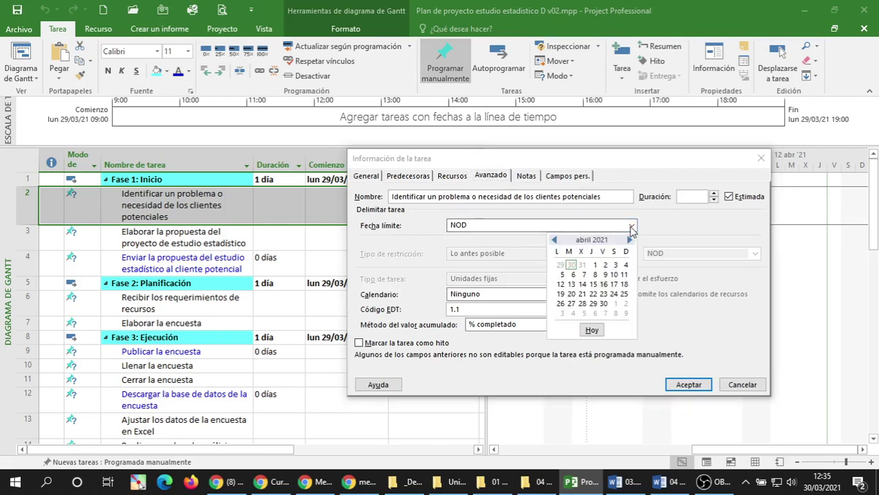
{"action": "left_click", "coordinate": [554, 239]}
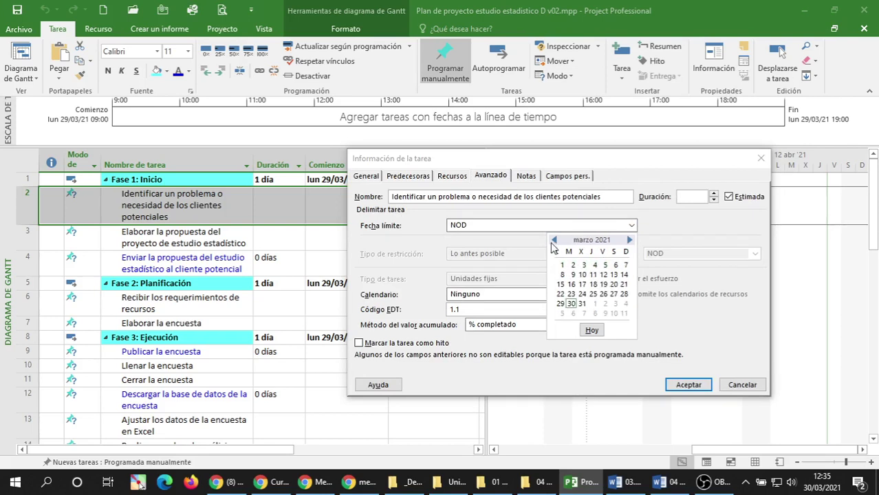
{"action": "left_click", "coordinate": [583, 265]}
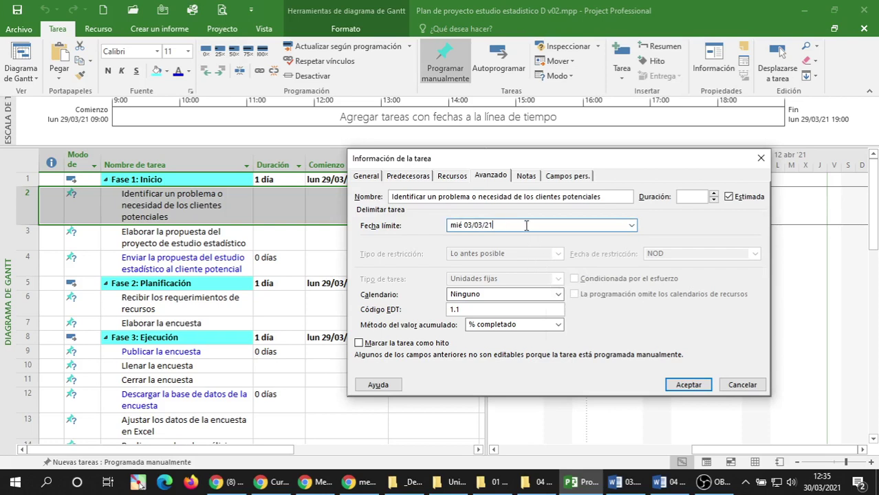
{"action": "type", "text": "18:00"}
{"action": "left_click", "coordinate": [496, 226]}
{"action": "key", "text": "BackSpace"}
{"action": "key", "text": "BackSpace"}
{"action": "type", "text": "2"}
{"action": "left_click", "coordinate": [472, 227]}
{"action": "key", "text": "BackSpace"}
{"action": "type", "text": "3"}
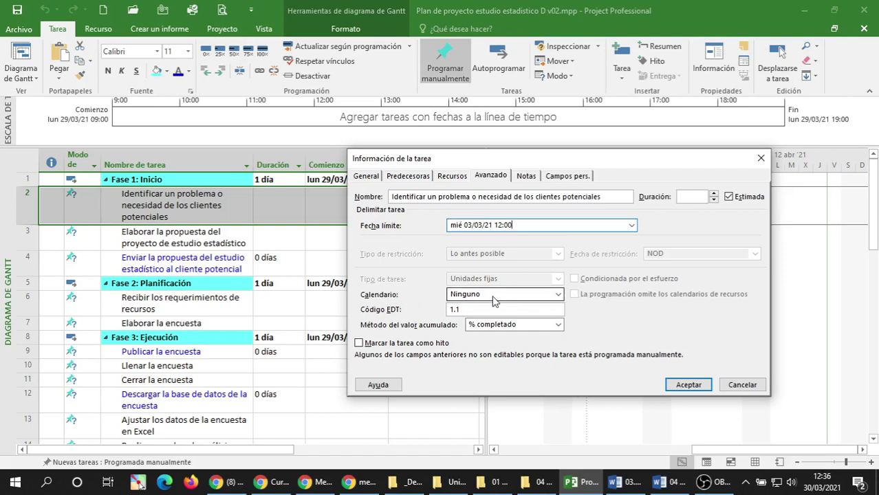
{"action": "left_click", "coordinate": [558, 294]}
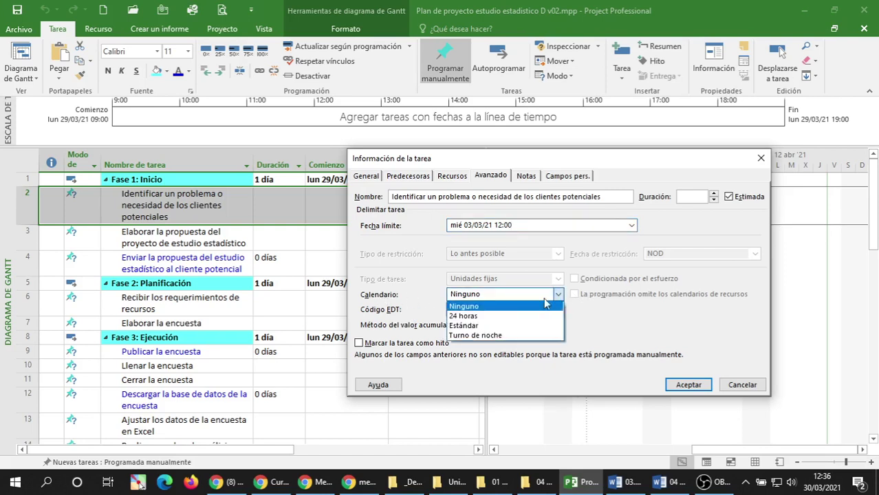
{"action": "left_click", "coordinate": [466, 326]}
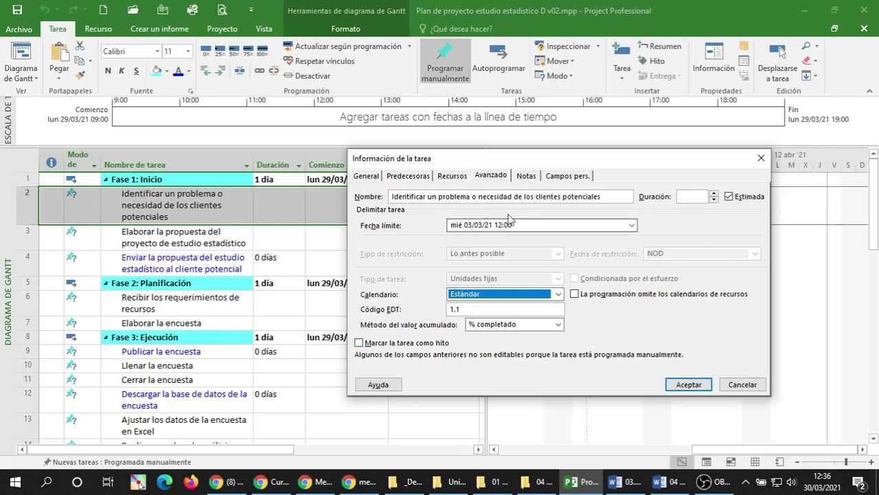
Add a bulleted task note reading "Revisar las paginas de solicitud de serivicios, por ejemplo sicoes".
{"action": "left_click", "coordinate": [527, 177]}
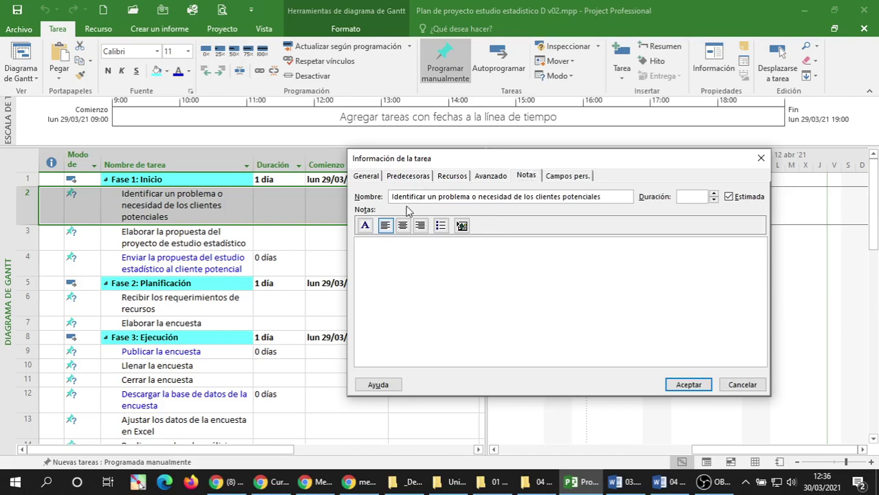
{"action": "left_click", "coordinate": [440, 226]}
{"action": "type", "text": "Revisar sicoes"}
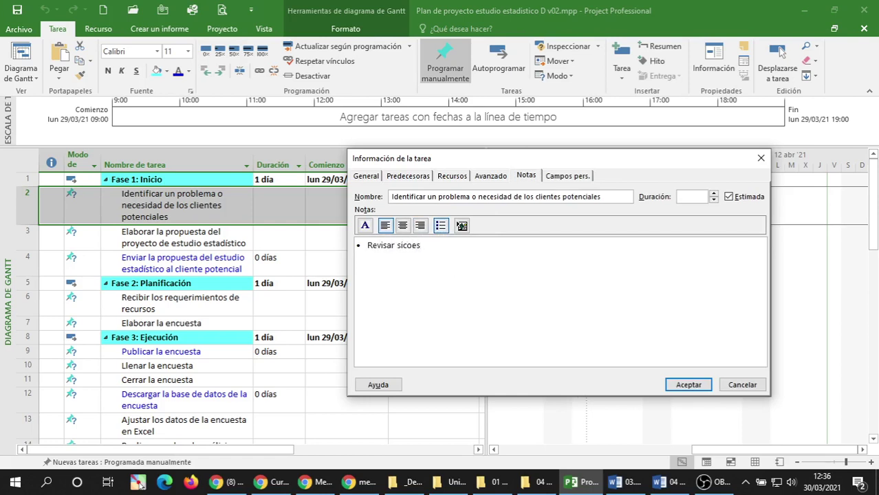
{"action": "key", "text": "BackSpace"}
{"action": "key", "text": "BackSpace"}
{"action": "key", "text": "BackSpace"}
{"action": "key", "text": "BackSpace"}
{"action": "key", "text": "BackSpace"}
{"action": "key", "text": "BackSpace"}
{"action": "type", "text": "las paginas de solicitud de "}
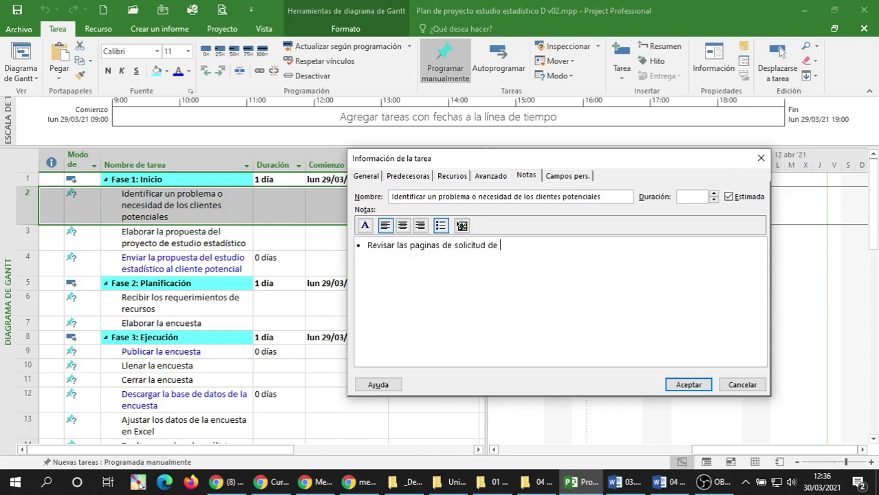
{"action": "type", "text": "serivicios."}
{"action": "type", "text": " por ejemplo sicoes"}
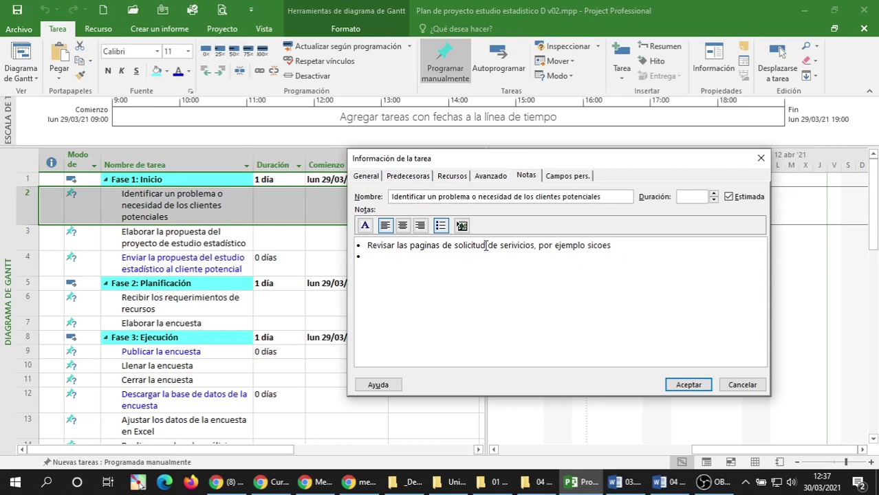
Reword the note's phrase "solicitud de" as "publicación de solicitud de".
{"action": "double_click", "coordinate": [470, 246]}
{"action": "type", "text": "publicación"}
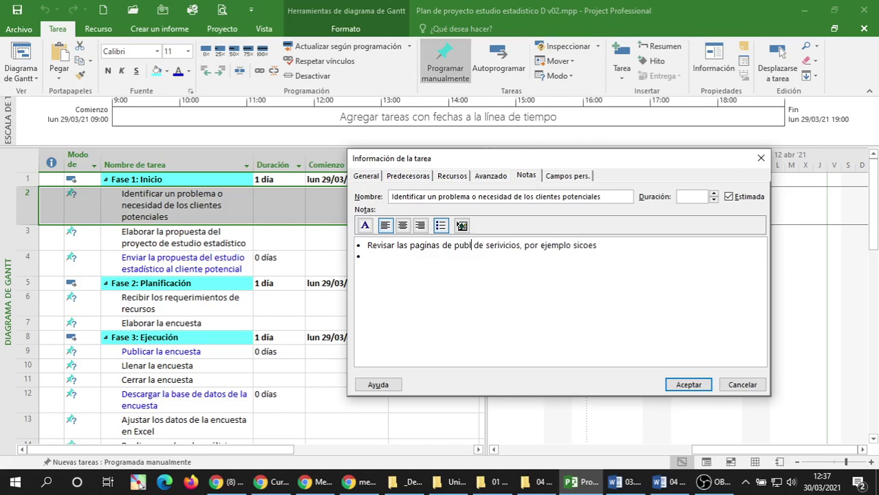
{"action": "key", "text": "BackSpace"}
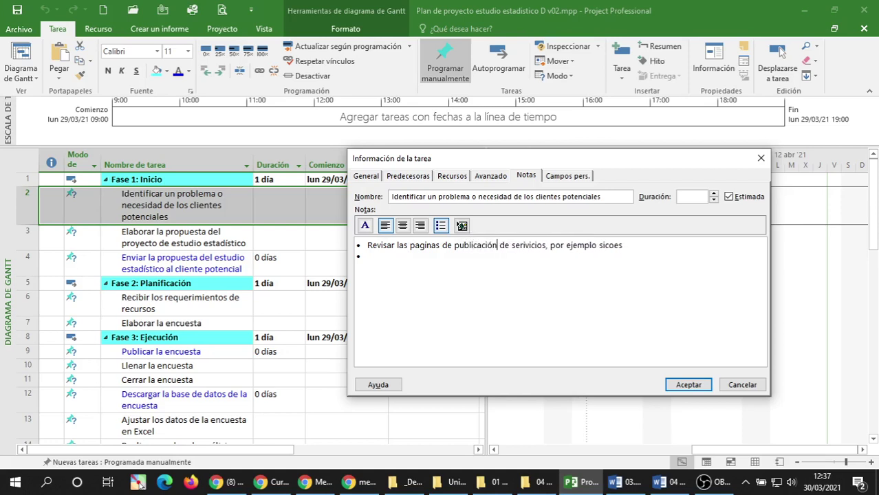
{"action": "key", "text": "Right"}
{"action": "key", "text": "Right"}
{"action": "key", "text": "Right"}
{"action": "type", "text": "solicitu"}
{"action": "type", "text": "d de"}
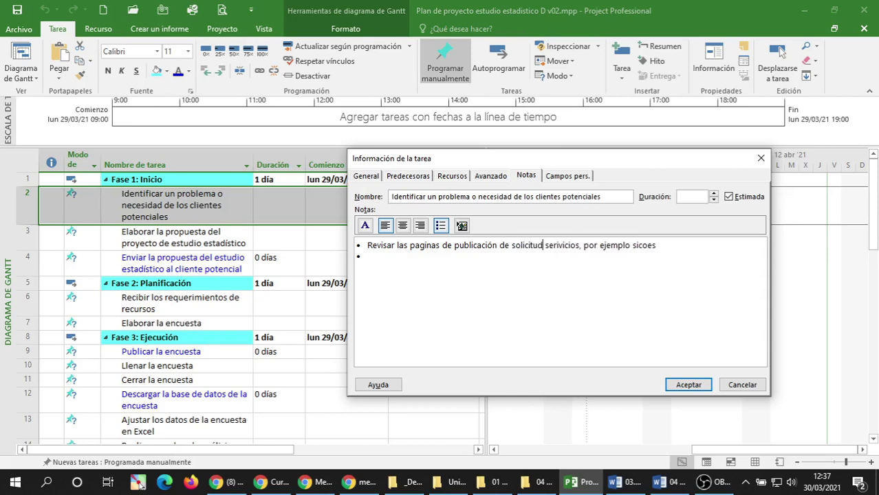
Correct the misspelled word in the note to "servicios".
{"action": "key", "text": "Right"}
{"action": "key", "text": "Right"}
{"action": "key", "text": "Right"}
{"action": "key", "text": "Right"}
{"action": "key", "text": "Delete"}
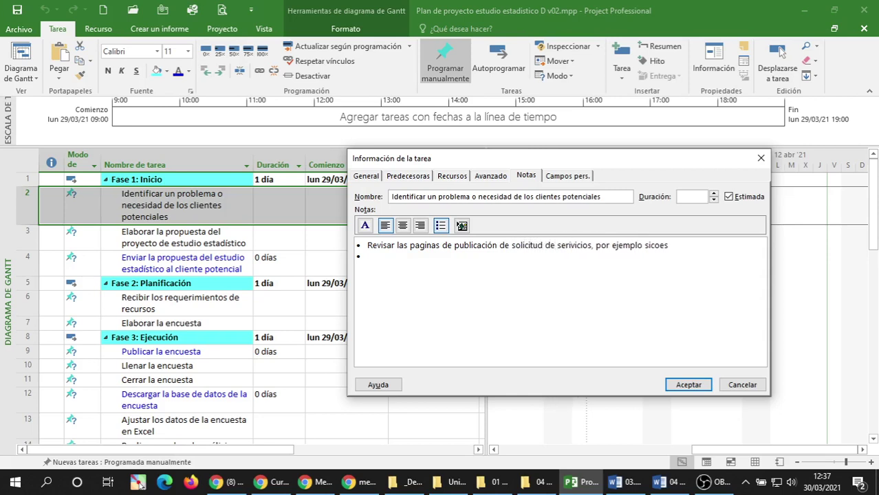
{"action": "key", "text": "Delete"}
{"action": "key", "text": "Right"}
{"action": "key", "text": "Right"}
{"action": "key", "text": "Right"}
{"action": "key", "text": "Right"}
{"action": "key", "text": "Right"}
{"action": "key", "text": "Right"}
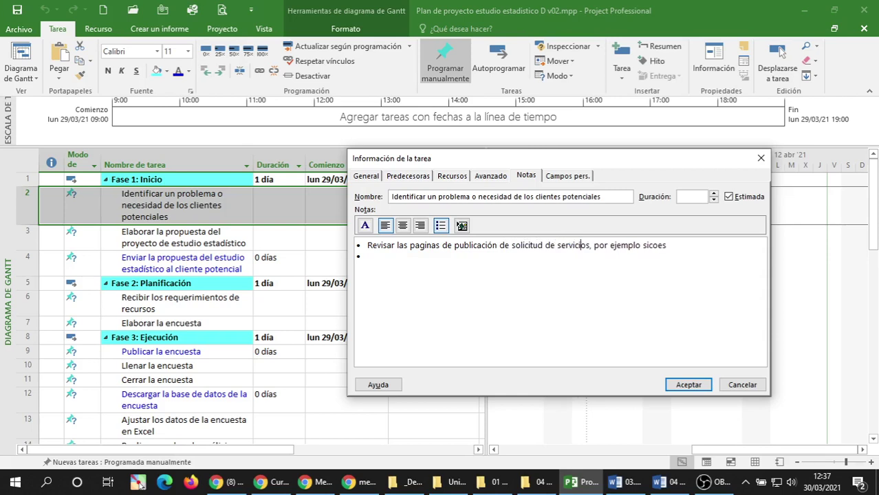
Remove the empty second bullet from the note, check the custom fields and save the task information.
{"action": "key", "text": "Down"}
{"action": "left_click", "coordinate": [440, 226]}
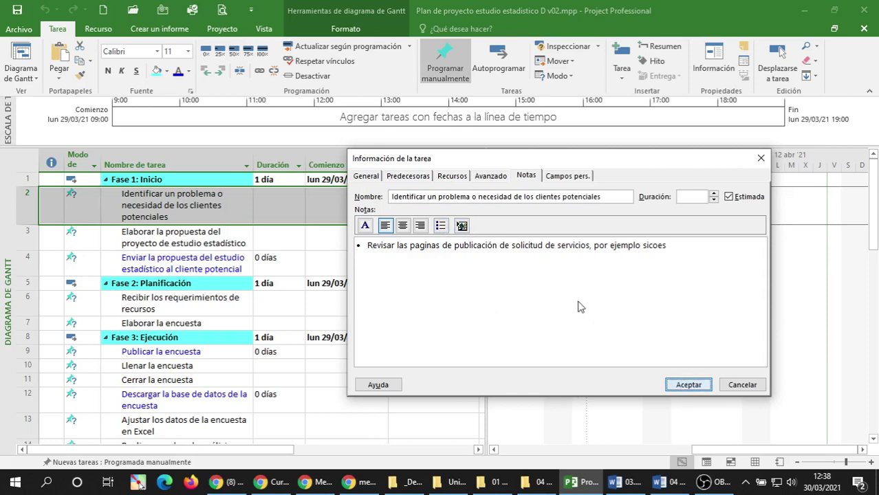
{"action": "left_click", "coordinate": [570, 179]}
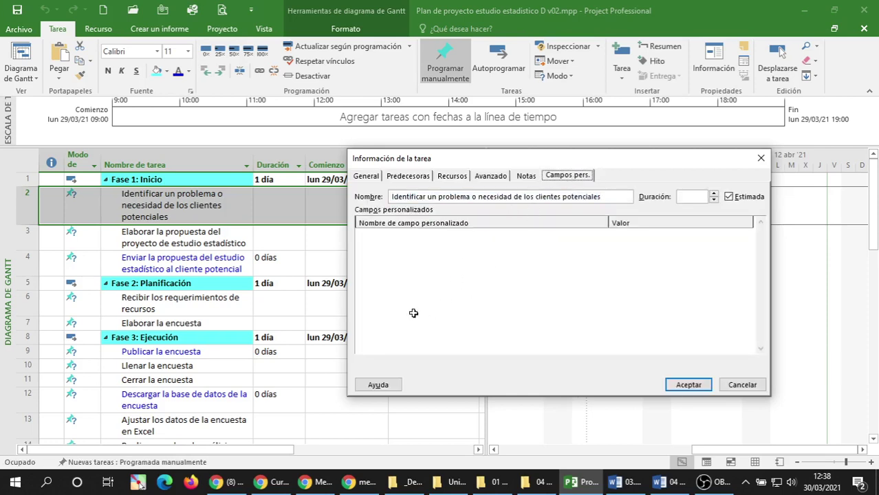
{"action": "left_click", "coordinate": [690, 386]}
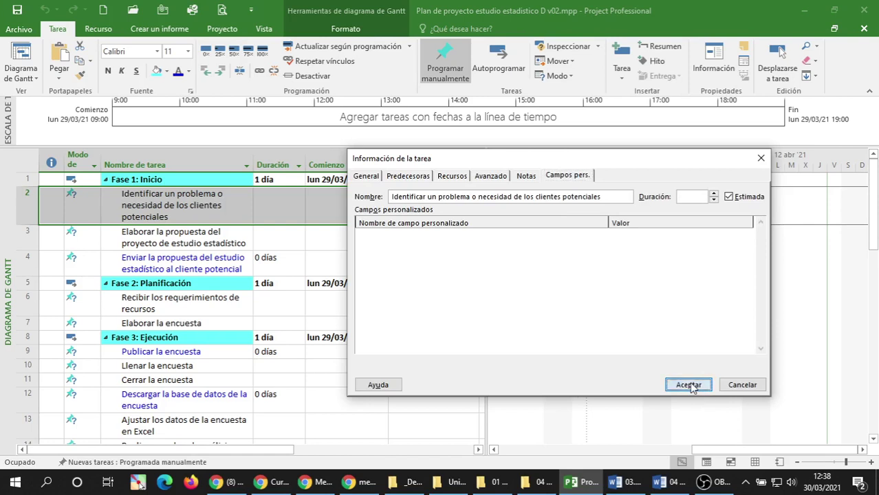
Extend the progress line partway along the Gantt bar of "Identificar un problema o necesidad de los clientes potenciales".
{"action": "left_click", "coordinate": [180, 241]}
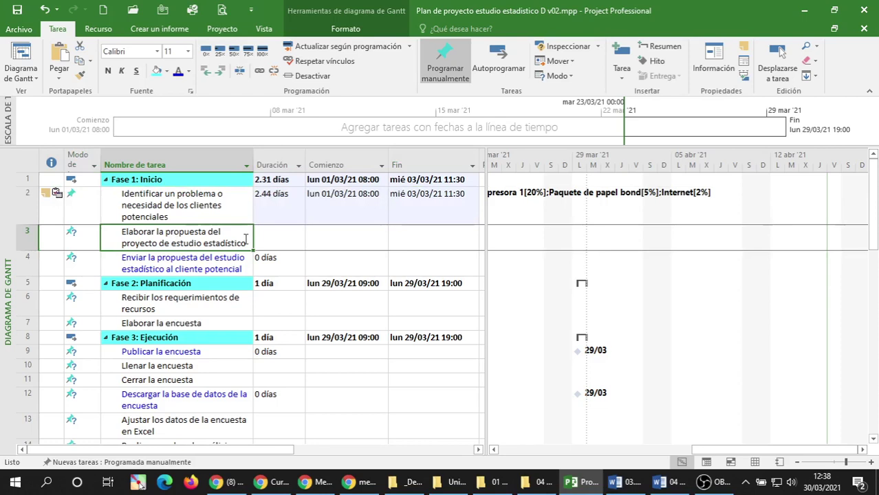
{"action": "left_click", "coordinate": [193, 206]}
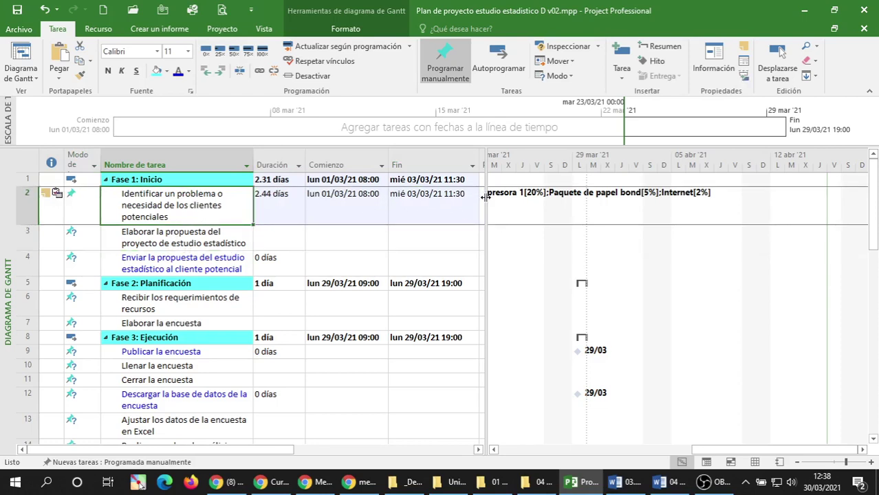
{"action": "left_click_drag", "start_coordinate": [484, 197], "coordinate": [486, 198]}
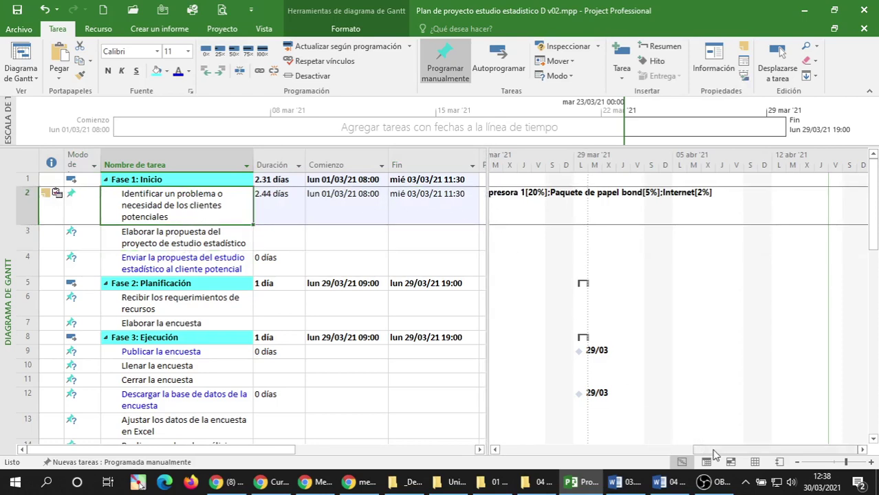
{"action": "mouse_move", "coordinate": [714, 453]}
{"action": "left_mouse_down"}
{"action": "mouse_move", "coordinate": [495, 485]}
{"action": "mouse_move", "coordinate": [562, 466]}
{"action": "left_mouse_up"}
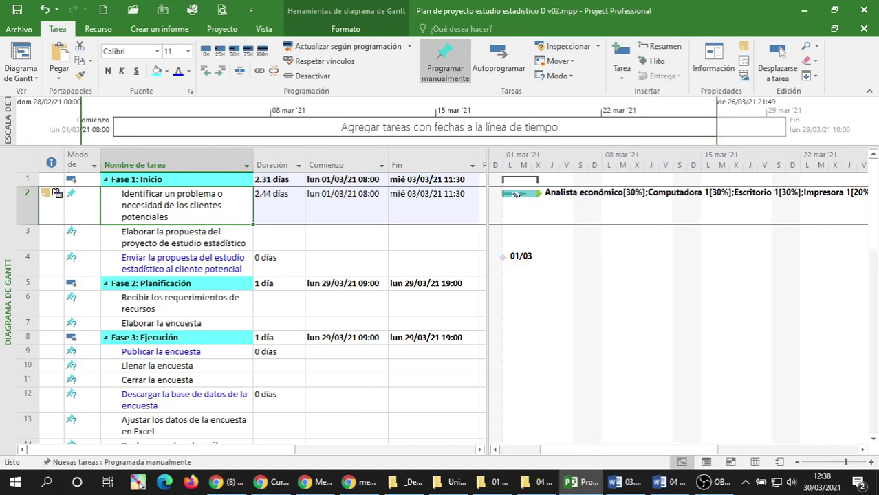
{"action": "left_click_drag", "start_coordinate": [511, 197], "coordinate": [529, 194]}
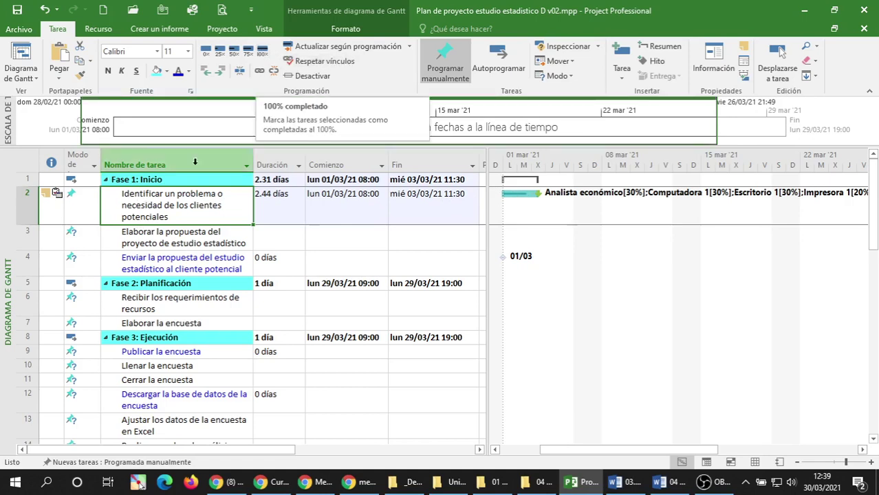
Save the project and try different progress percentages on "Identificar un problema o necesidad de los clientes potenciales", leaving the task marked 100% complete.
{"action": "left_click", "coordinate": [18, 12]}
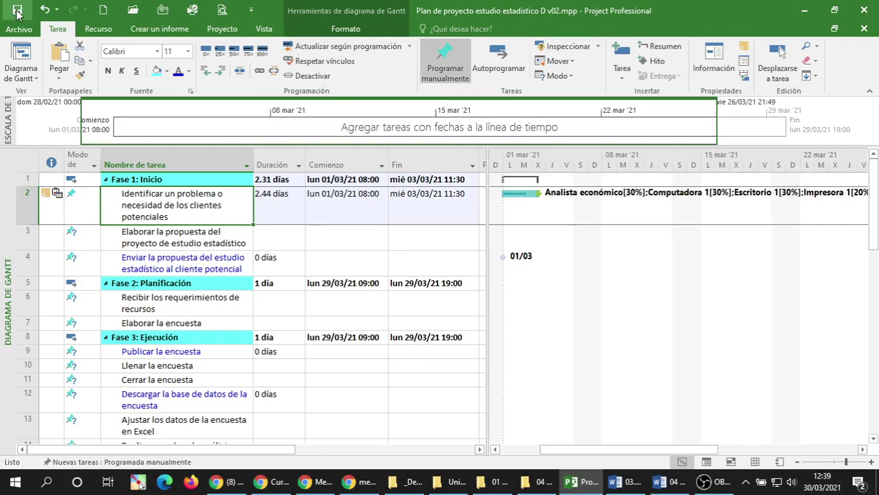
{"action": "left_click", "coordinate": [262, 54]}
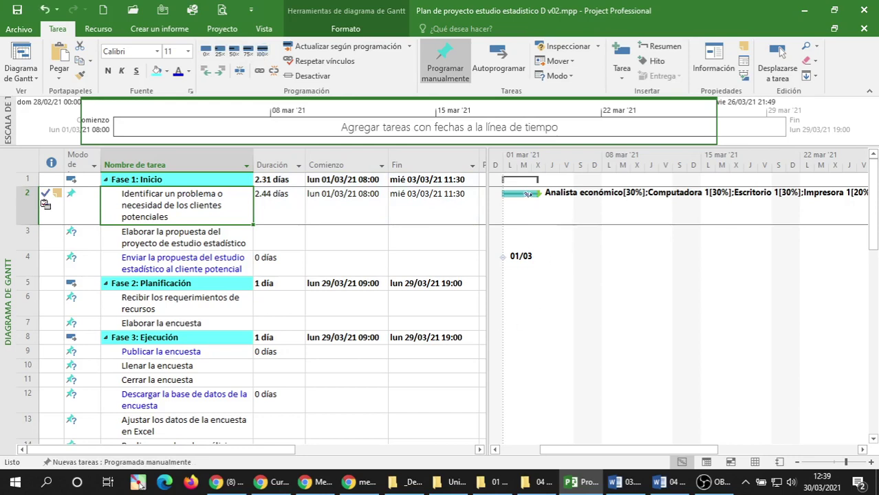
{"action": "left_click", "coordinate": [234, 55]}
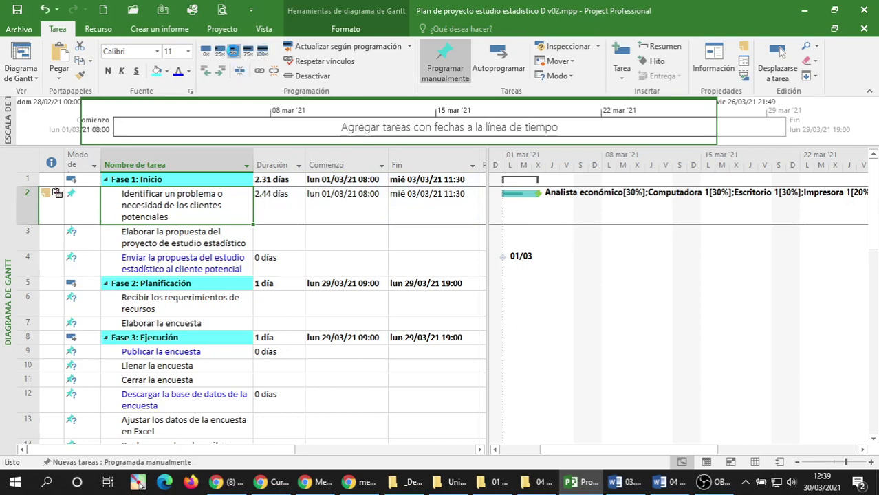
{"action": "left_click", "coordinate": [249, 52]}
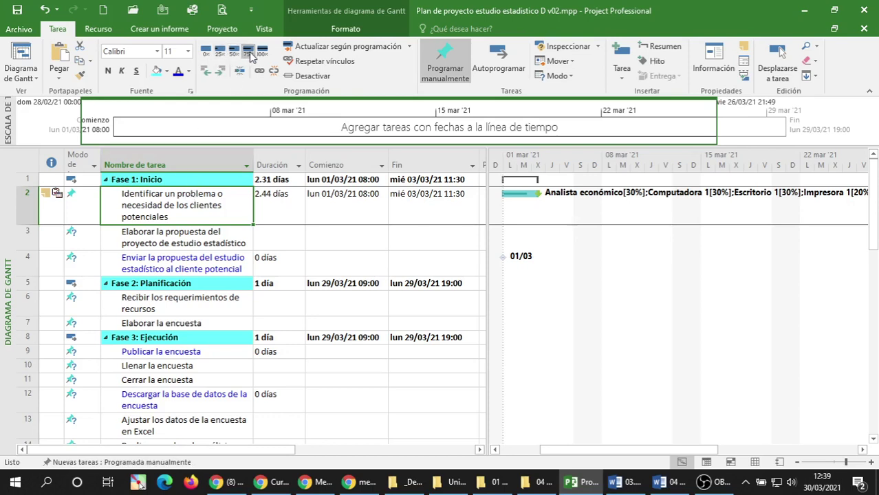
{"action": "left_click", "coordinate": [220, 54]}
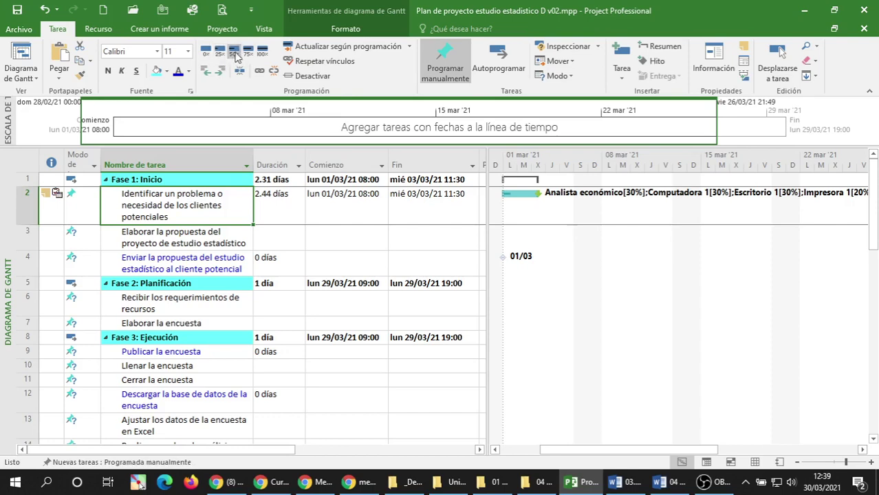
{"action": "left_click", "coordinate": [261, 52]}
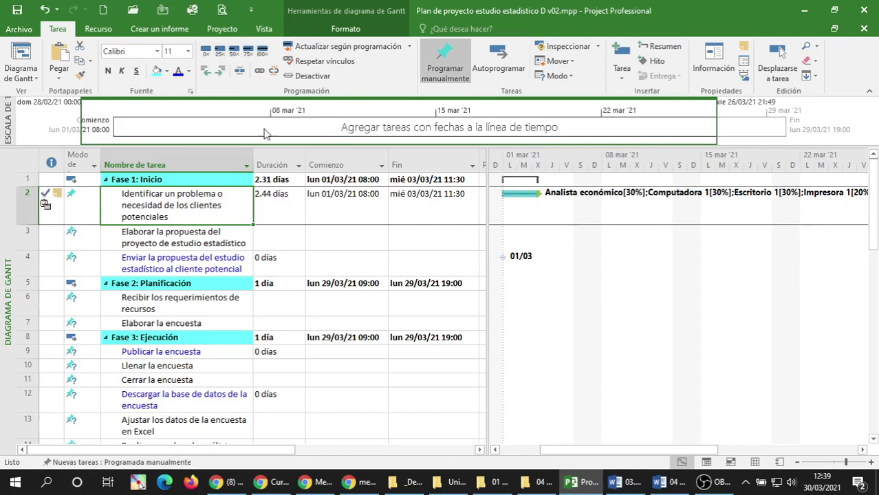
{"action": "left_click", "coordinate": [192, 234]}
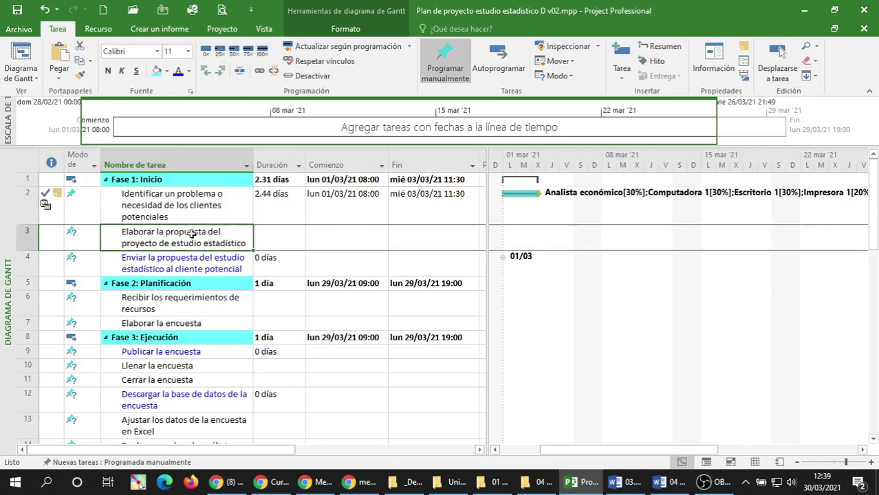
{"action": "left_click", "coordinate": [180, 203]}
{"action": "left_click", "coordinate": [181, 243]}
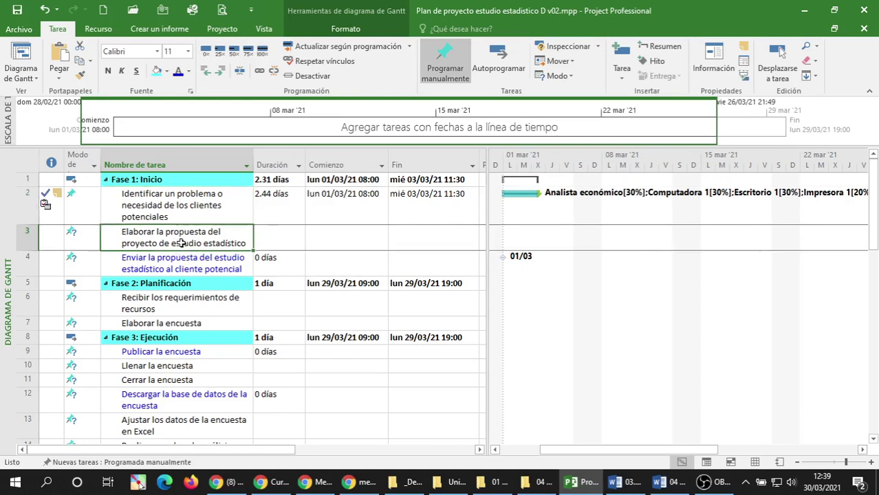
{"action": "left_click", "coordinate": [200, 204]}
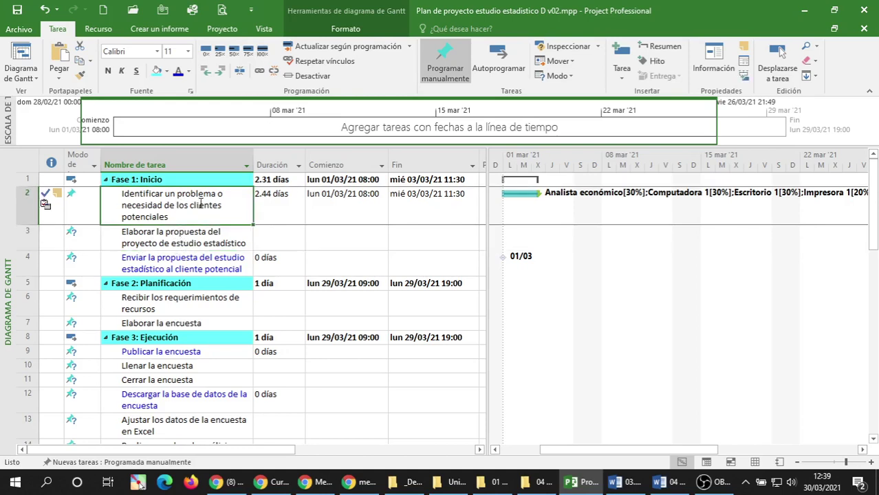
{"action": "left_click", "coordinate": [200, 230]}
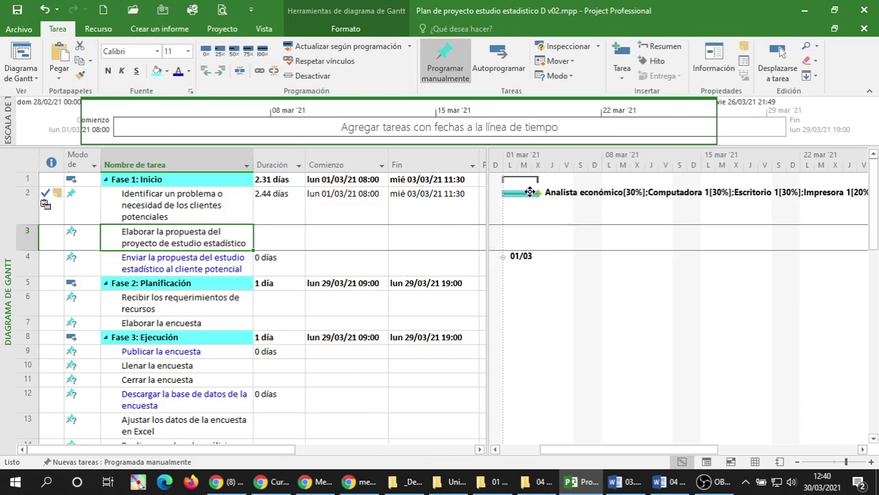
{"action": "left_click", "coordinate": [191, 257]}
{"action": "left_click", "coordinate": [214, 232]}
{"action": "left_click", "coordinate": [176, 257]}
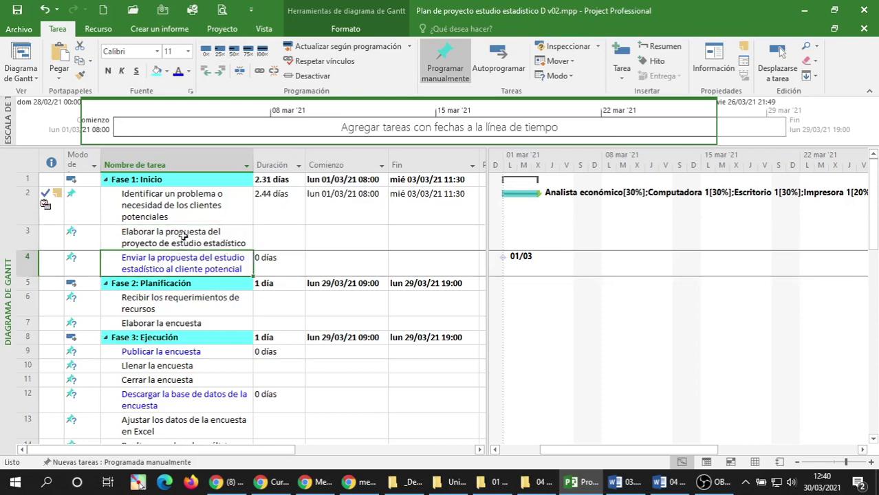
Open the task information of "Elaborar la propuesta del proyecto de estudio estadístico" and set its start to 03/03/21 14:00.
{"action": "left_click", "coordinate": [183, 238]}
{"action": "right_click", "coordinate": [185, 239]}
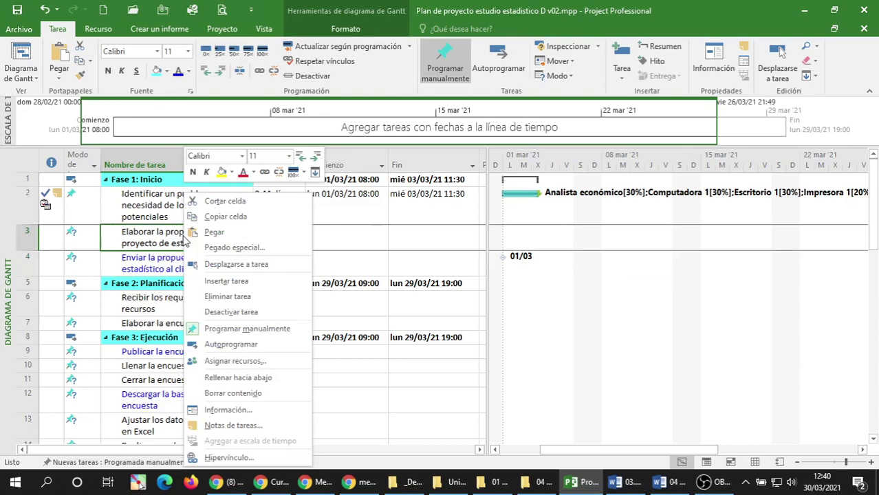
{"action": "left_click", "coordinate": [222, 411]}
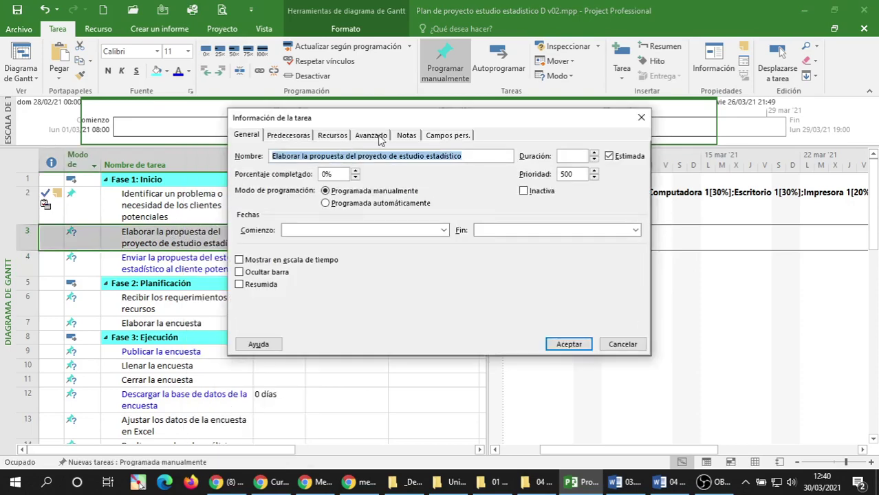
{"action": "left_click_drag", "start_coordinate": [346, 122], "coordinate": [509, 217]}
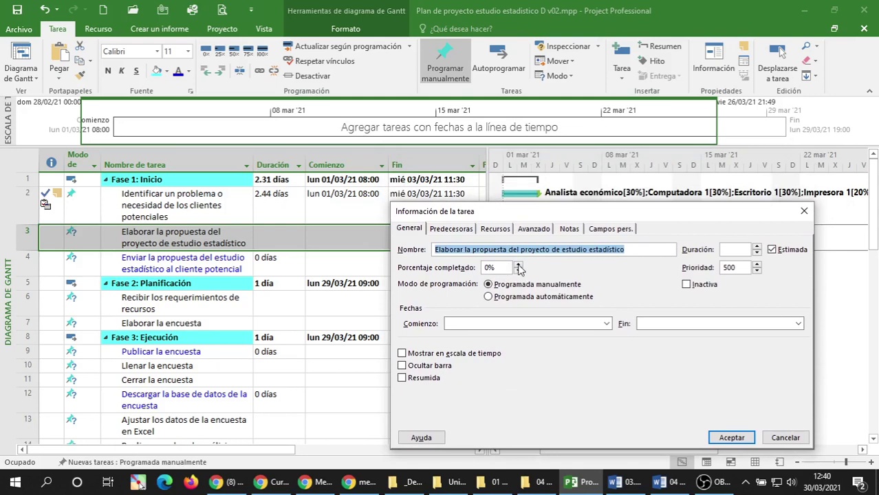
{"action": "left_click", "coordinate": [455, 324]}
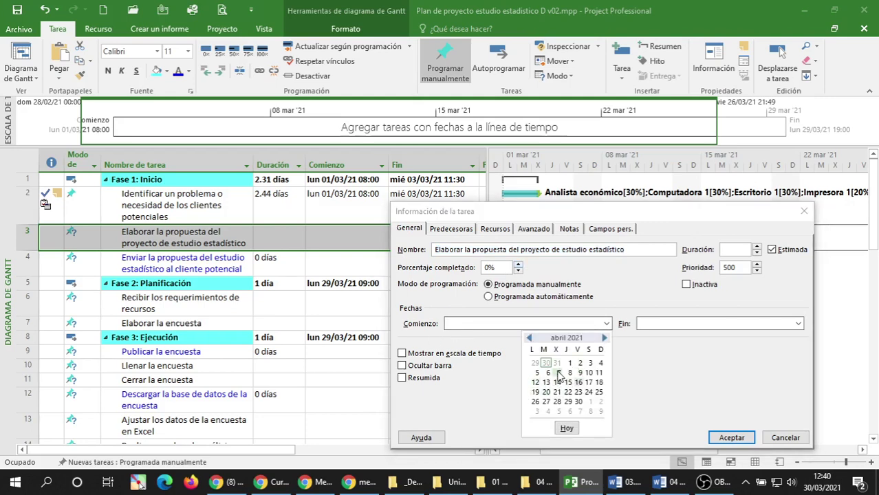
{"action": "left_click", "coordinate": [528, 339]}
{"action": "left_click", "coordinate": [529, 338]}
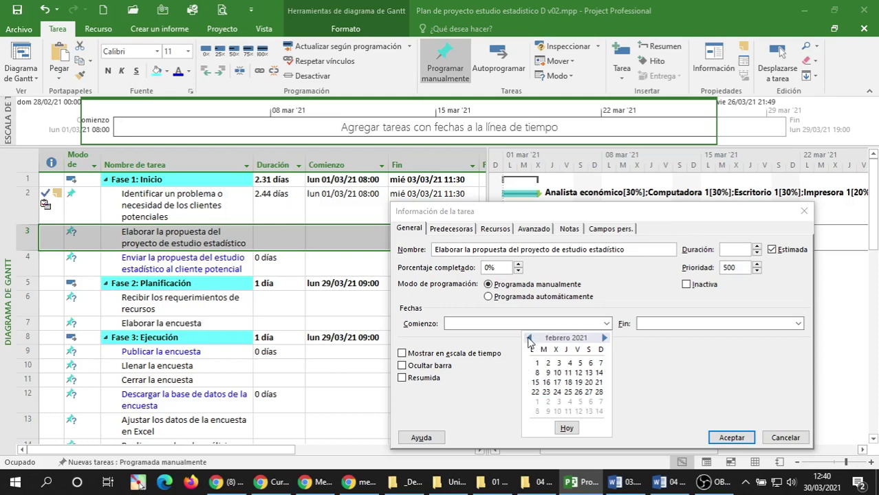
{"action": "left_click", "coordinate": [603, 338]}
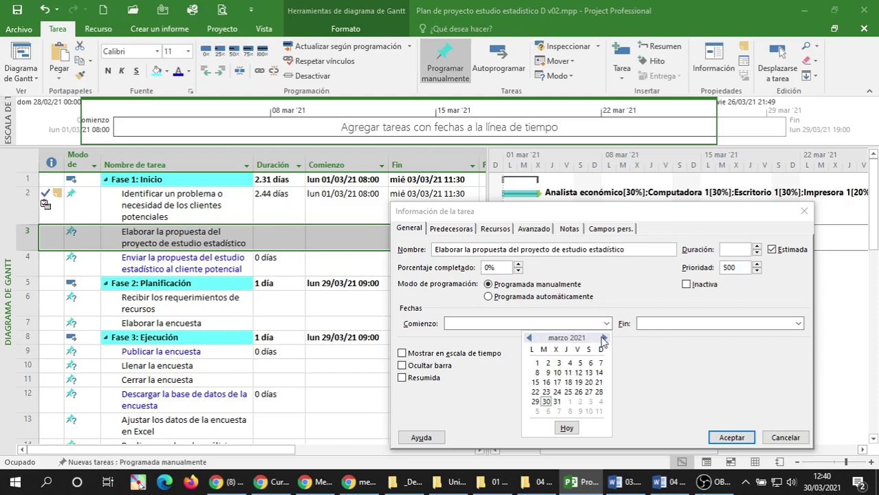
{"action": "left_click", "coordinate": [558, 364]}
{"action": "left_click", "coordinate": [502, 323]}
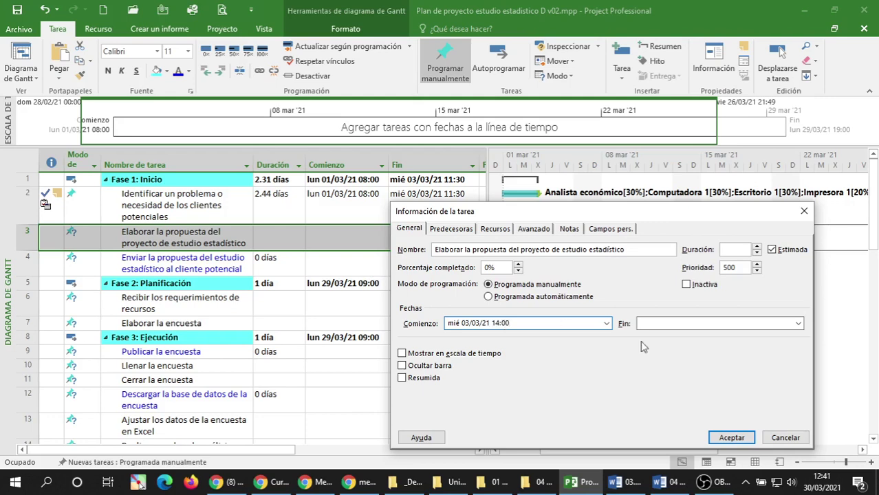
Set the finish of "Elaborar la propuesta del proyecto de estudio estadístico" to 04/03/21 18:00.
{"action": "left_click", "coordinate": [658, 323]}
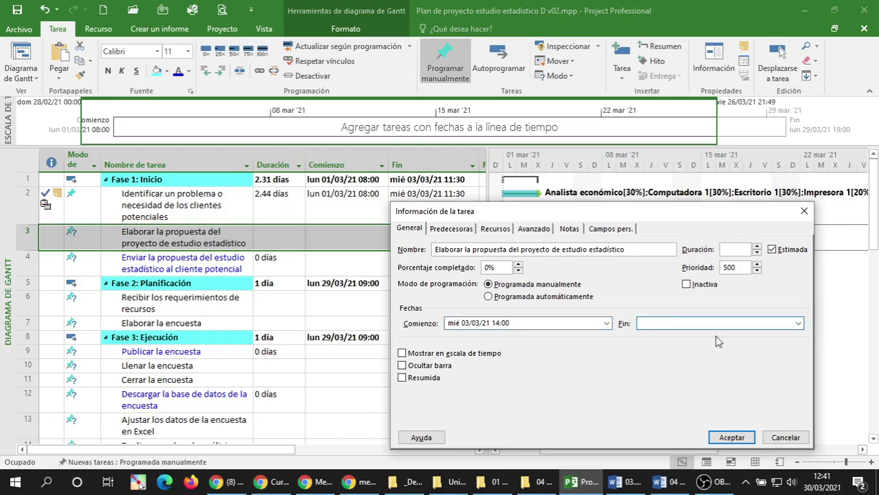
{"action": "left_click", "coordinate": [798, 324]}
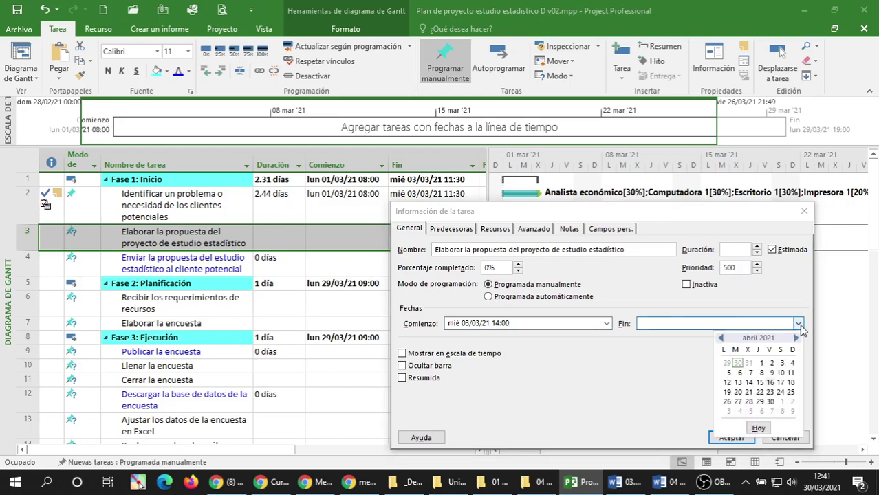
{"action": "left_click", "coordinate": [719, 338]}
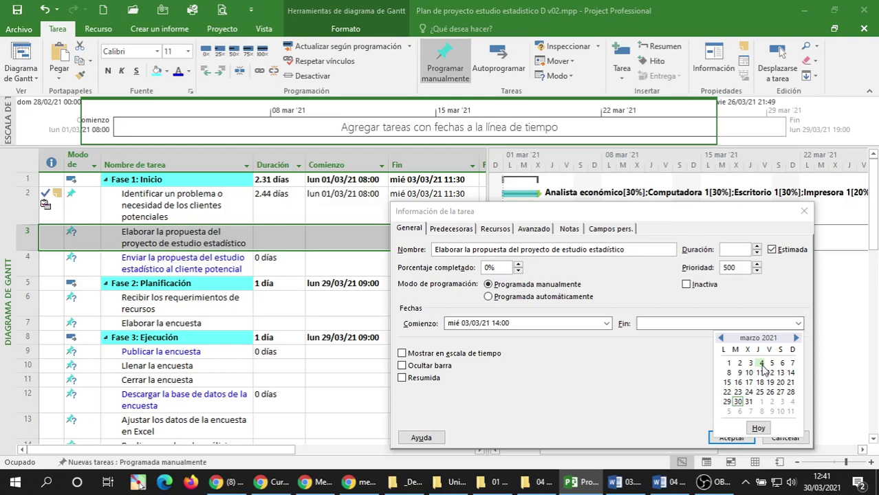
{"action": "left_click", "coordinate": [760, 363]}
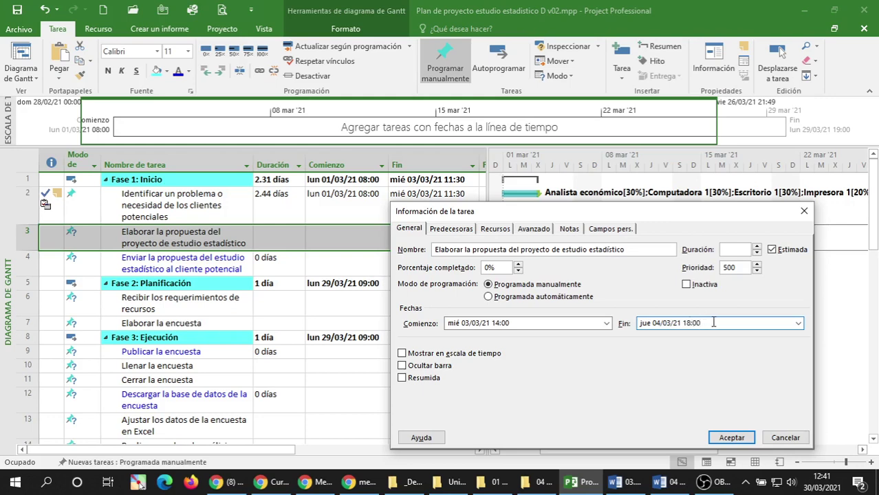
Review the start and finish dates entered for the proposal task.
{"action": "left_click", "coordinate": [587, 328]}
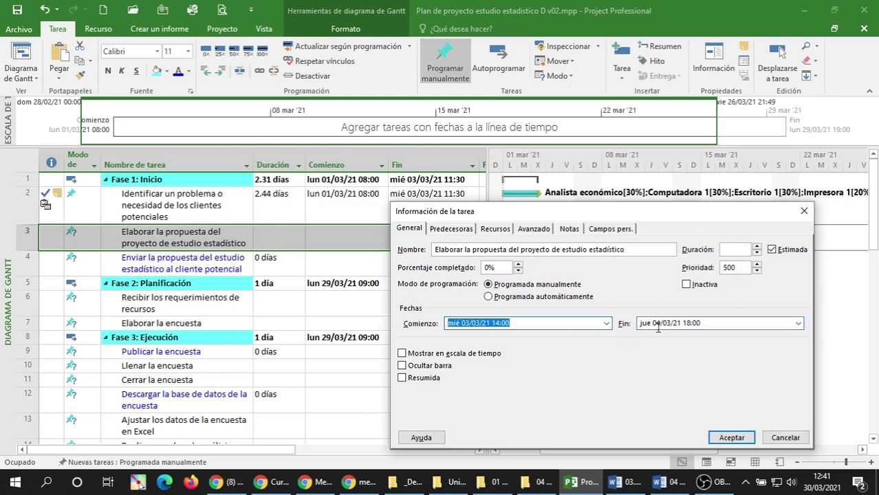
{"action": "left_click", "coordinate": [707, 324]}
{"action": "left_click", "coordinate": [570, 324]}
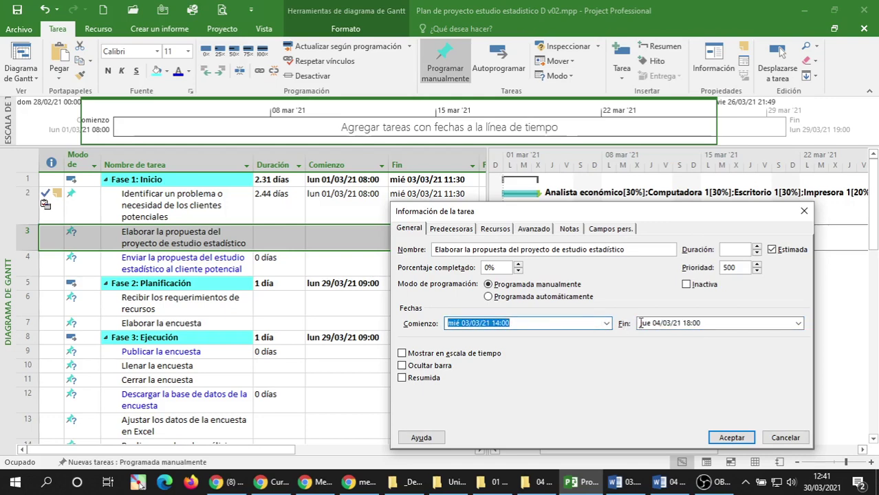
{"action": "left_click", "coordinate": [709, 324]}
{"action": "left_click", "coordinate": [556, 324]}
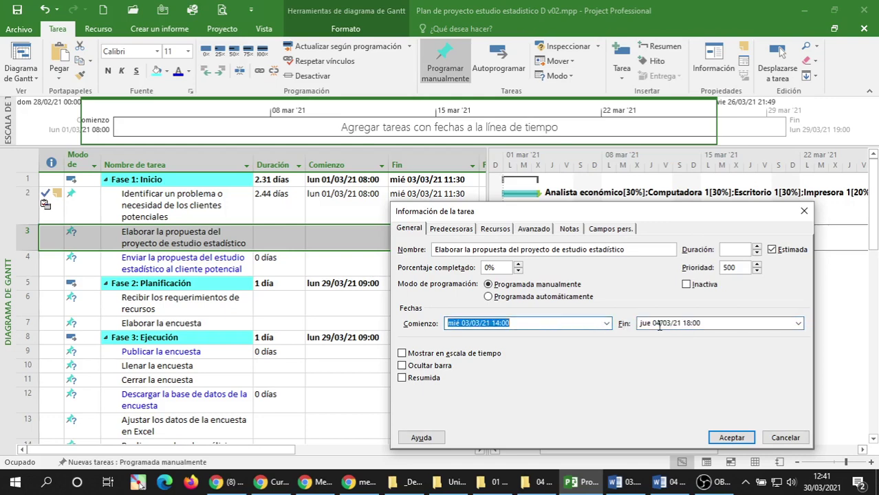
{"action": "left_click", "coordinate": [702, 325]}
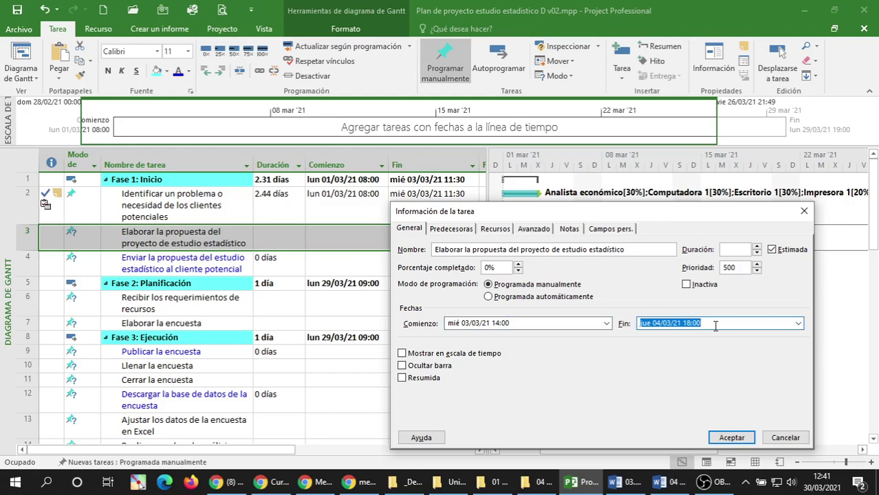
{"action": "left_click", "coordinate": [715, 326]}
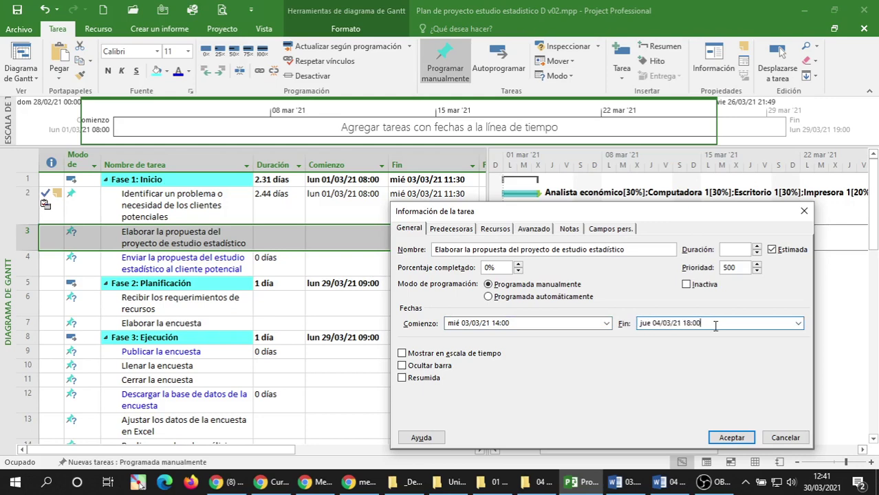
{"action": "left_click", "coordinate": [569, 322]}
{"action": "left_click", "coordinate": [708, 323]}
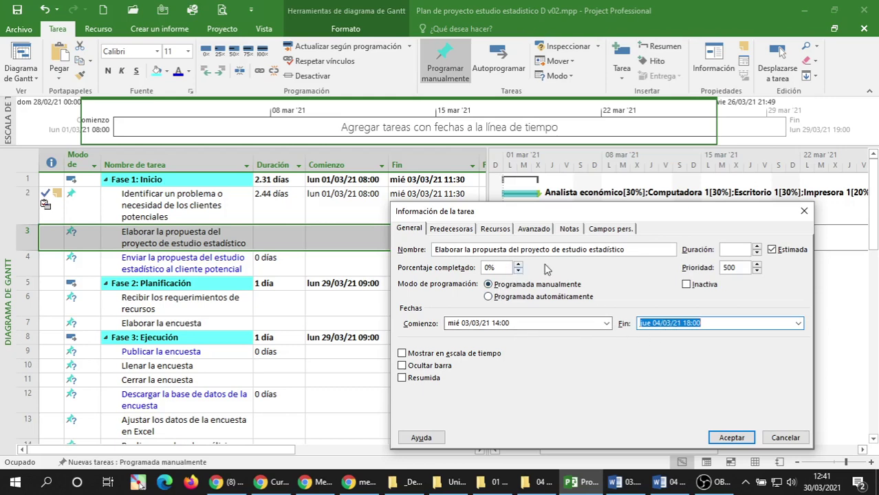
Set the proposal task's completion to 10% and add "Identificar un problema o necesidad de los clientes potenciales" as its predecessor.
{"action": "left_click", "coordinate": [486, 268]}
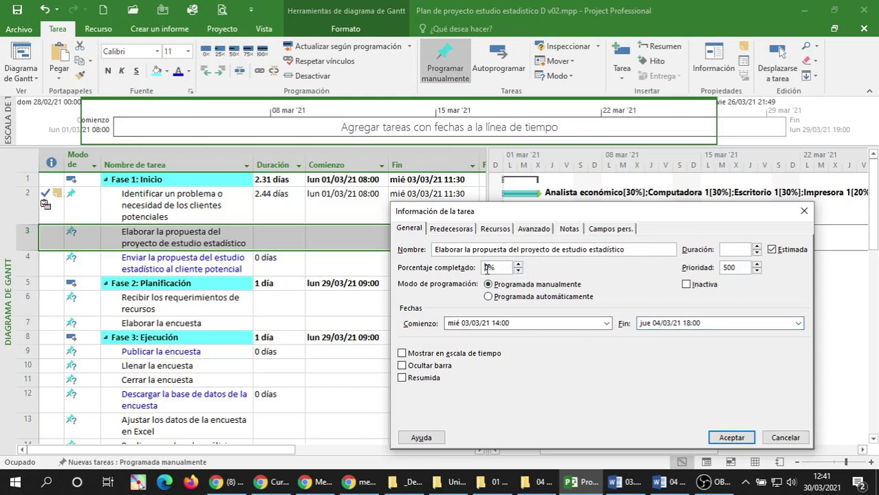
{"action": "type", "text": "10"}
{"action": "left_click", "coordinate": [451, 231]}
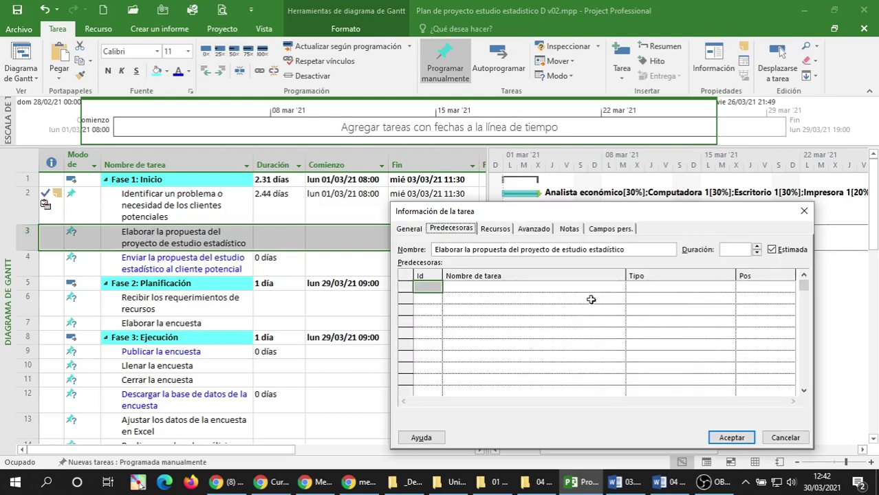
{"action": "left_click", "coordinate": [525, 287]}
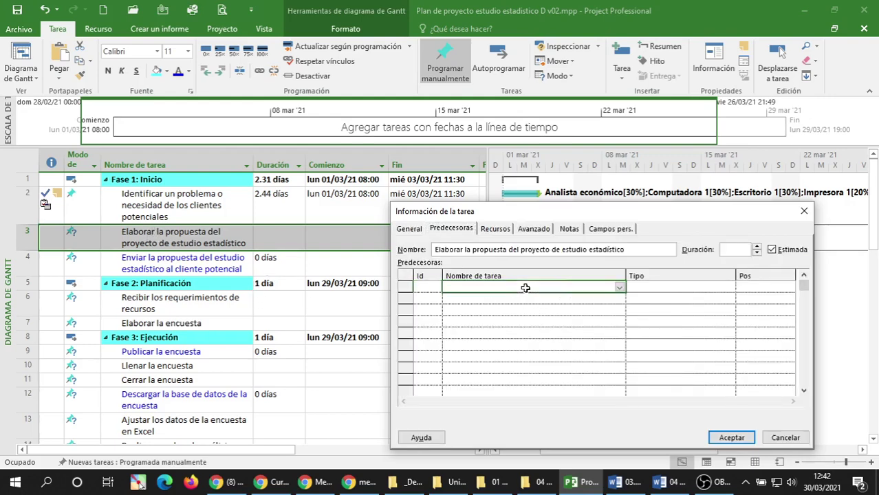
{"action": "left_click", "coordinate": [620, 287]}
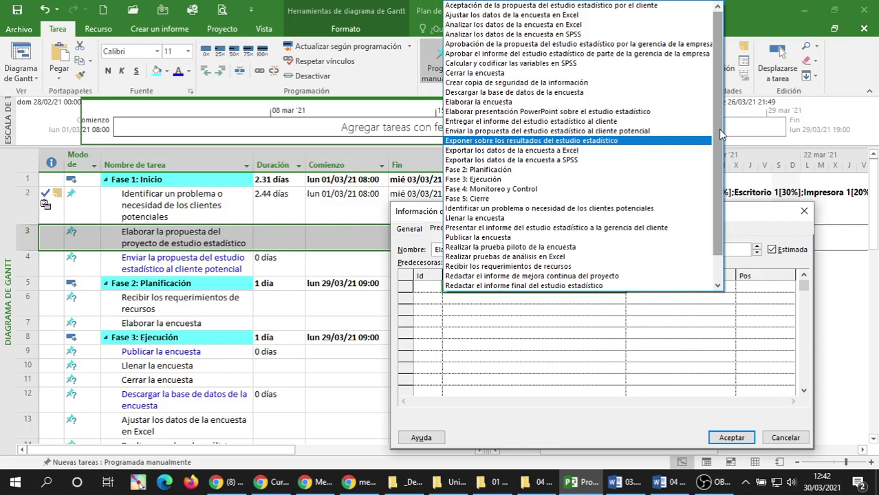
{"action": "left_click", "coordinate": [560, 218]}
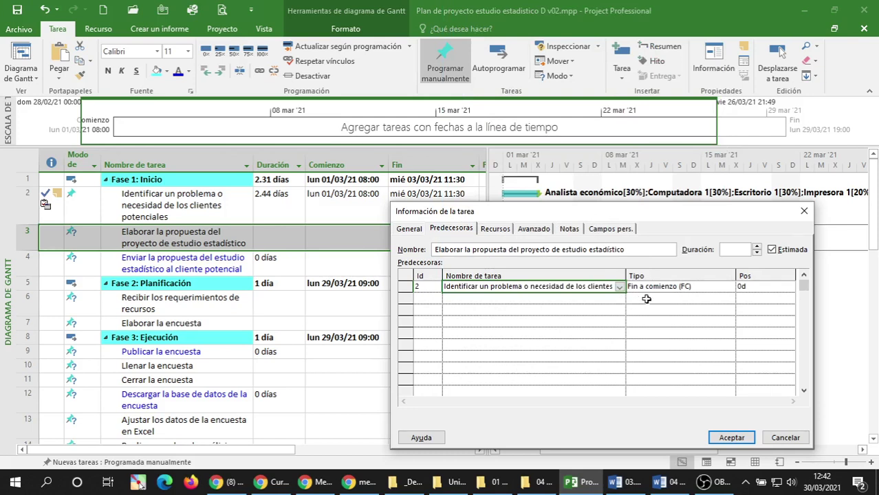
{"action": "left_click", "coordinate": [534, 298]}
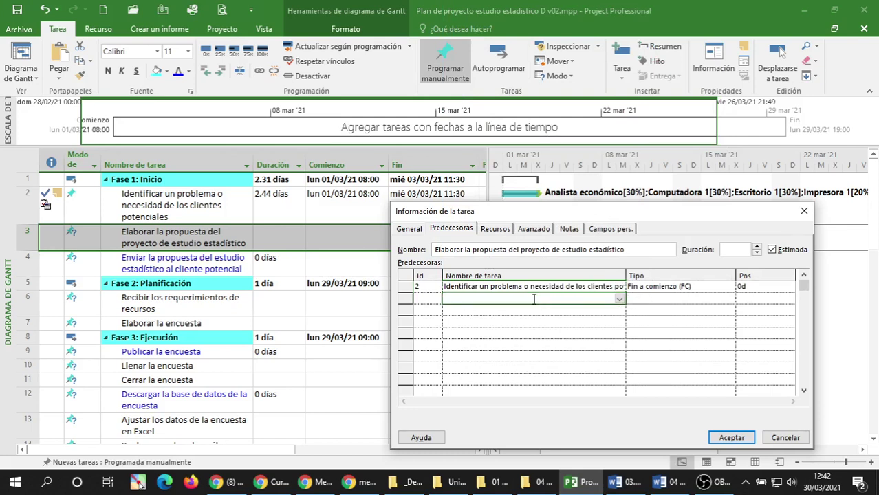
Assign Analista económico as the first resource of "Elaborar la propuesta del proyecto de estudio estadístico".
{"action": "left_click", "coordinate": [496, 229]}
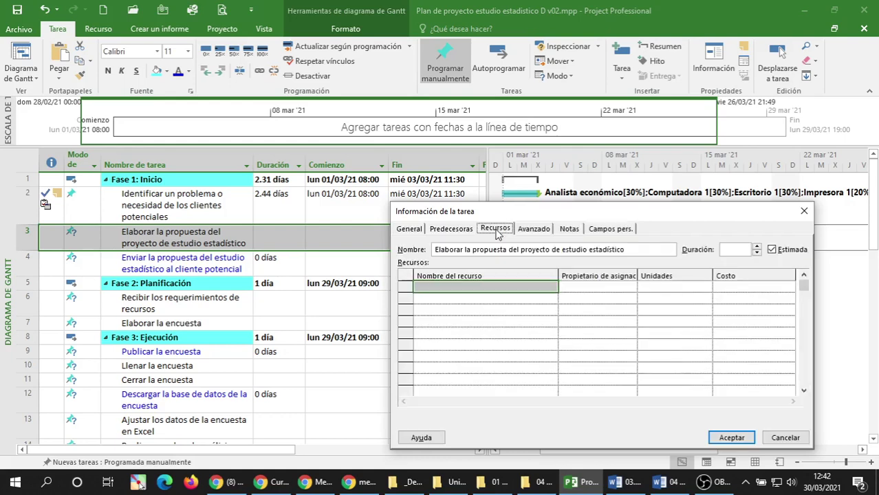
{"action": "left_click", "coordinate": [472, 287]}
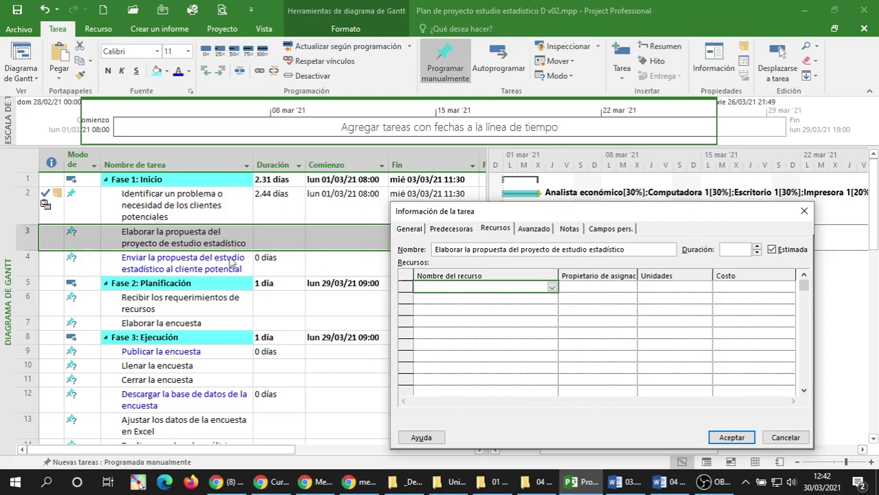
{"action": "left_click", "coordinate": [552, 288]}
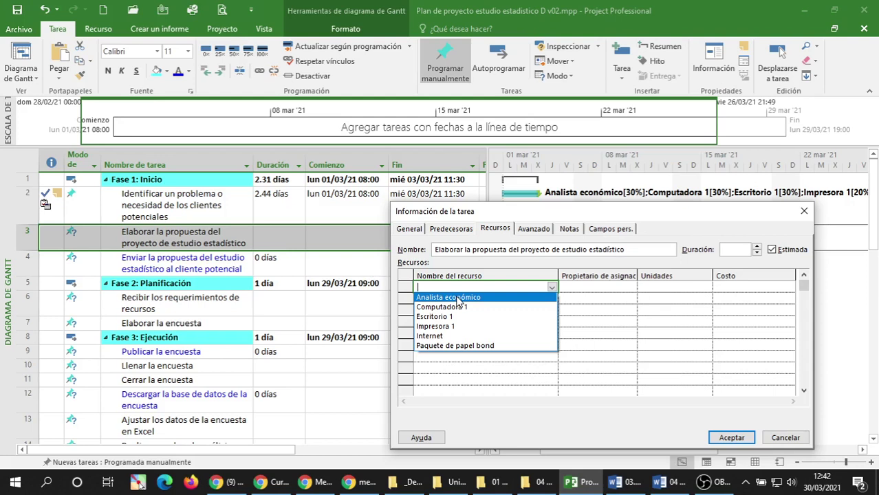
{"action": "left_click", "coordinate": [482, 291]}
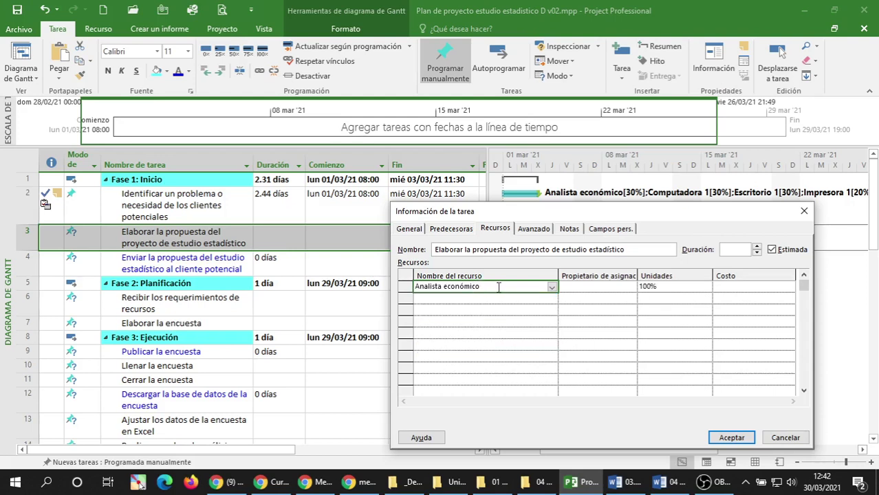
{"action": "key", "text": "BackSpace"}
{"action": "left_click", "coordinate": [551, 287]}
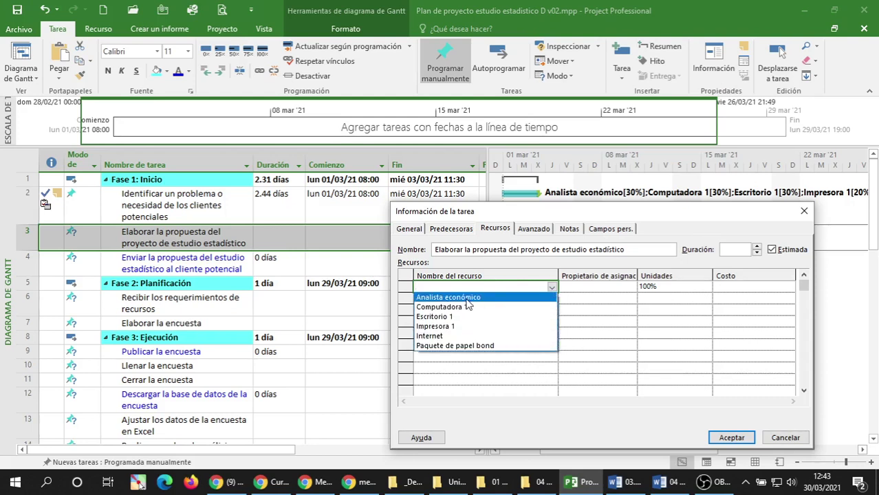
{"action": "left_click", "coordinate": [466, 301]}
{"action": "key", "text": "Return"}
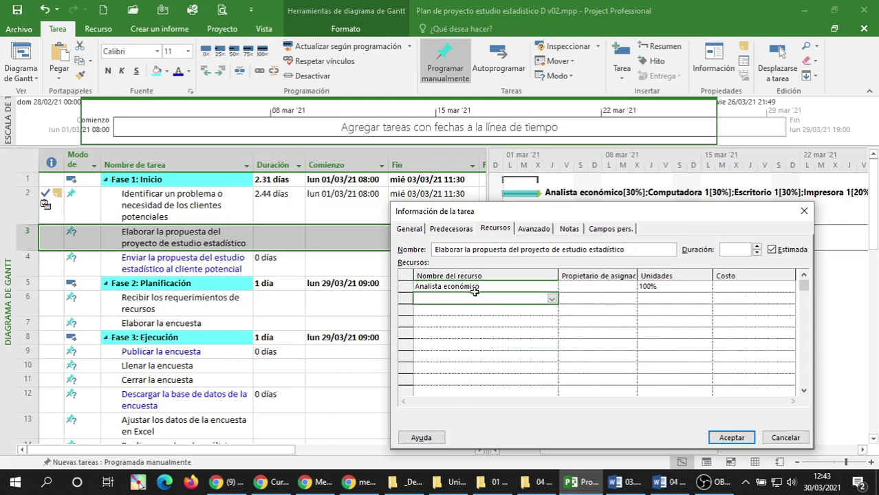
Add Computadora 1, Escritorio 1 and Impresora 1 to the proposal task's resources.
{"action": "left_click", "coordinate": [551, 301]}
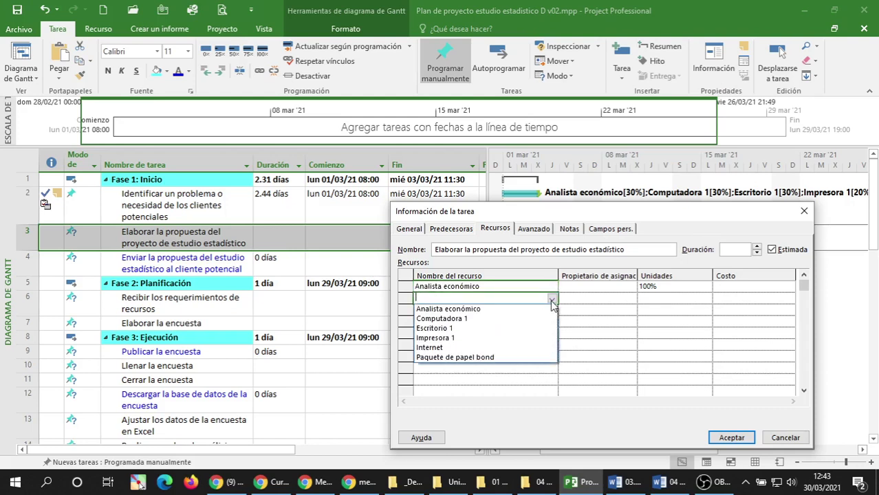
{"action": "left_click", "coordinate": [466, 319]}
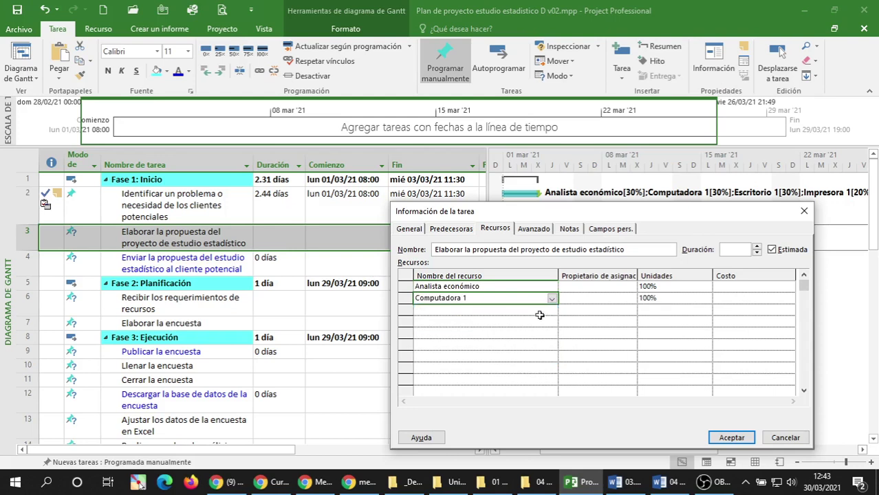
{"action": "left_click", "coordinate": [552, 311]}
{"action": "left_click", "coordinate": [552, 311]}
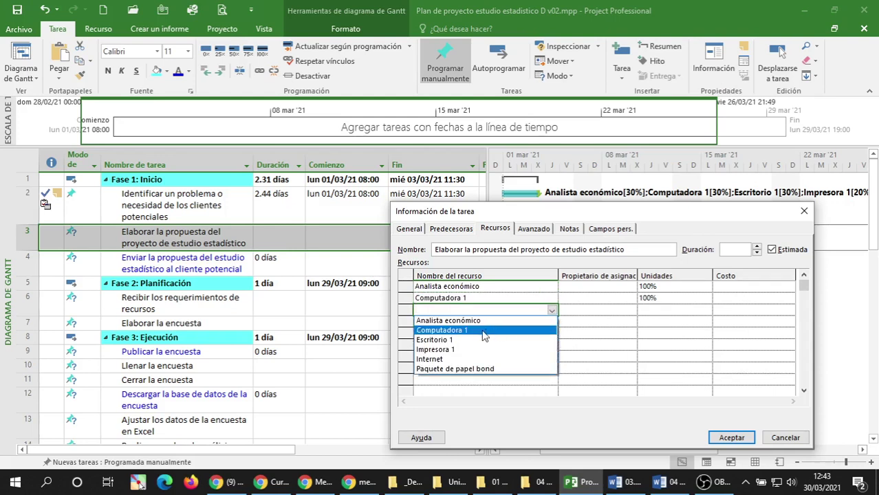
{"action": "left_click", "coordinate": [445, 341]}
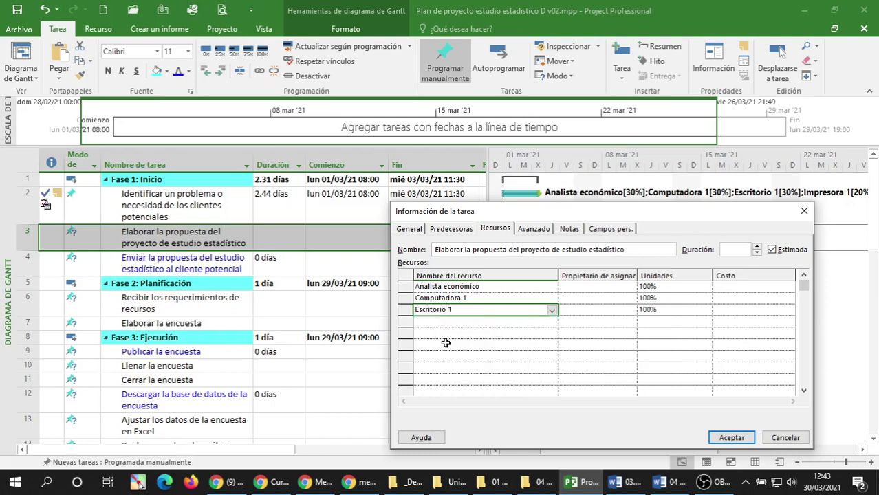
{"action": "left_click", "coordinate": [529, 323]}
{"action": "left_click", "coordinate": [552, 323]}
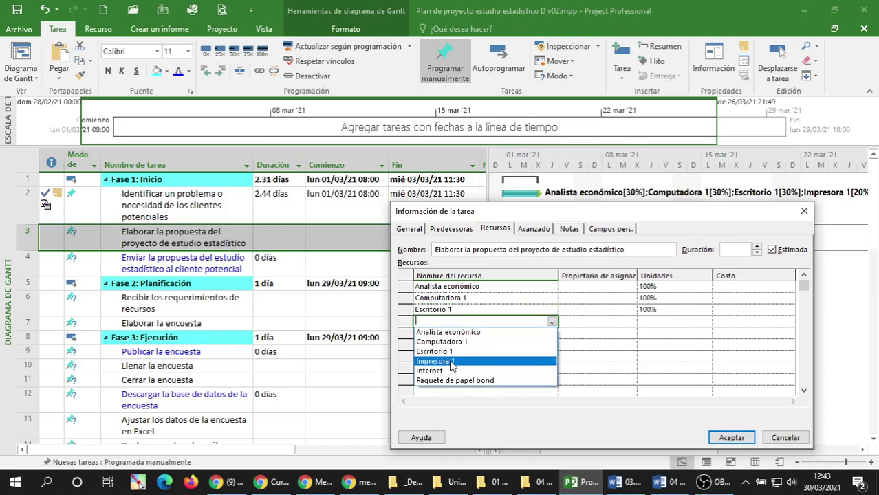
{"action": "left_click", "coordinate": [448, 361]}
Add Internet and Paquete de papel bond to the proposal task's resources.
{"action": "left_click", "coordinate": [481, 334]}
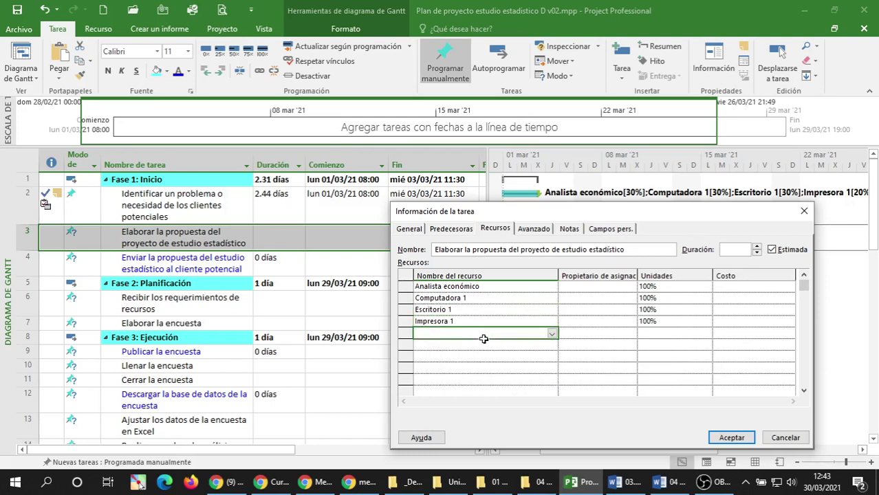
{"action": "left_click", "coordinate": [551, 333]}
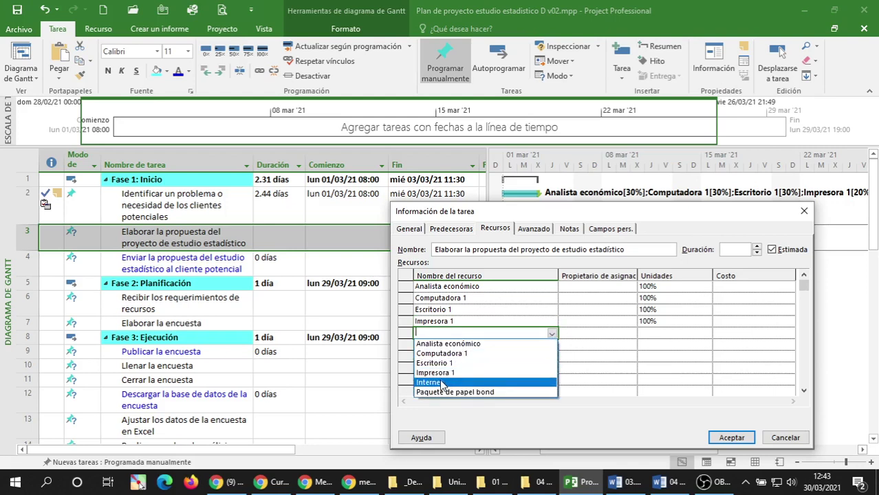
{"action": "left_click", "coordinate": [441, 382]}
{"action": "left_click", "coordinate": [542, 344]}
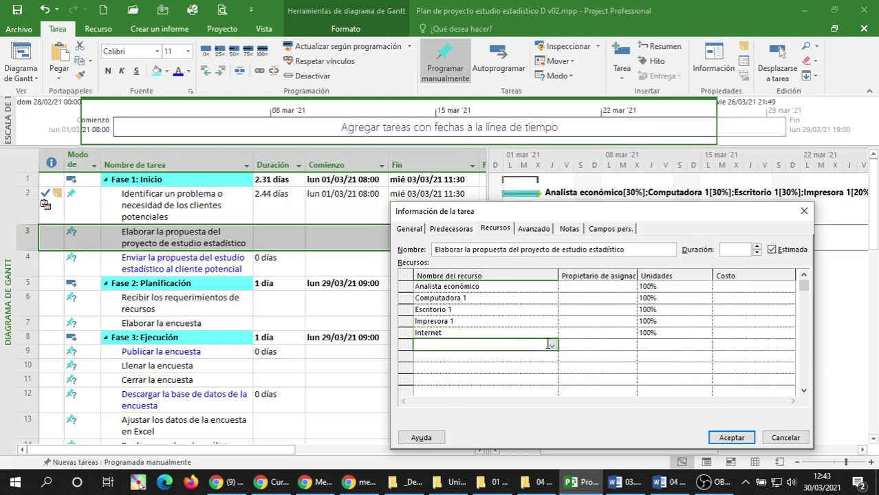
{"action": "left_click", "coordinate": [554, 345]}
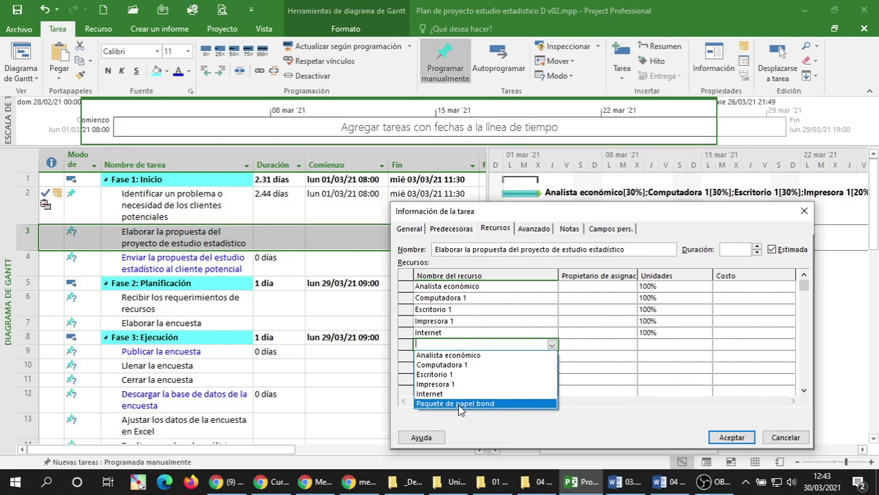
{"action": "left_click", "coordinate": [455, 404]}
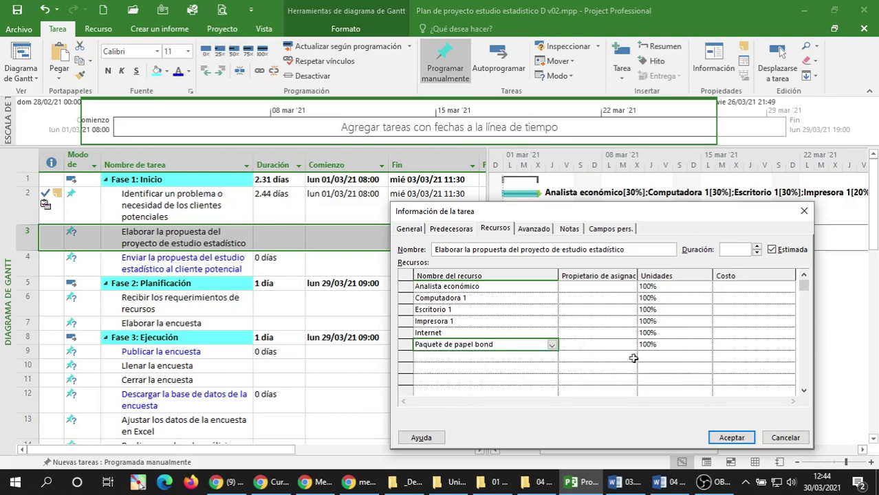
Set the proposal task's resource units to 5% for Paquete de papel bond, 1% for Internet and 20% for Impresora 1.
{"action": "left_click", "coordinate": [656, 348]}
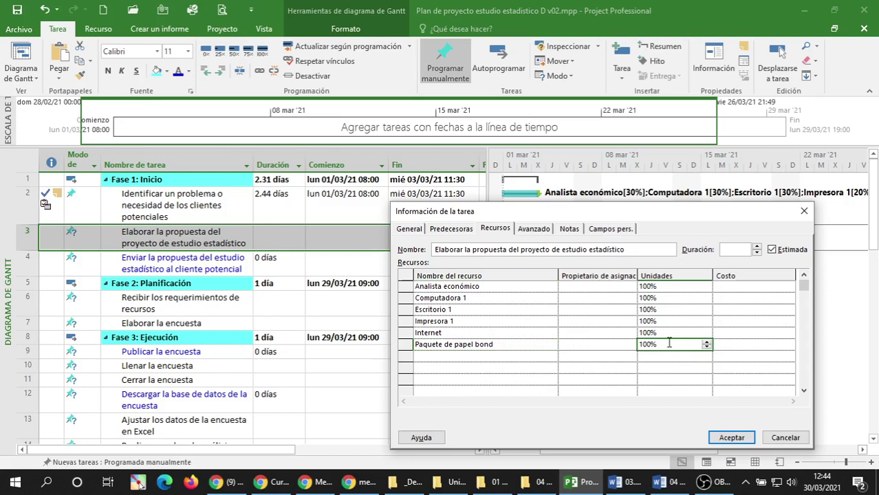
{"action": "type", "text": "5"}
{"action": "key", "text": "Return"}
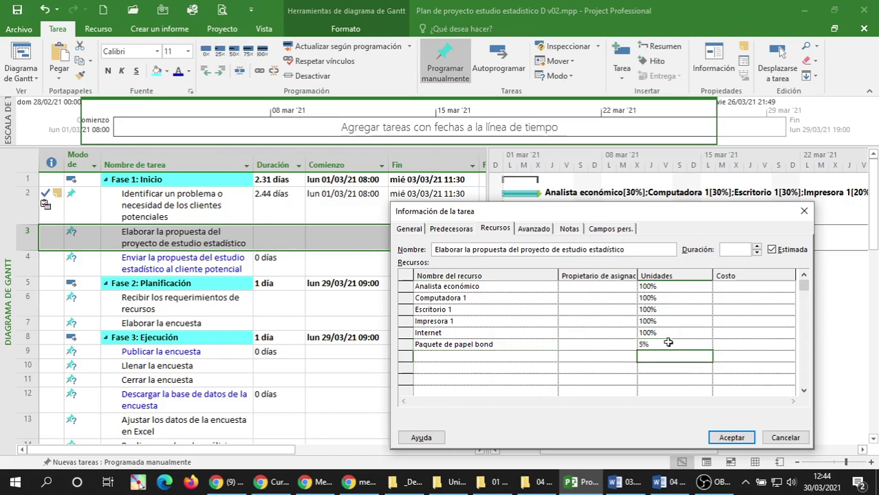
{"action": "key", "text": "Up"}
{"action": "key", "text": "Up"}
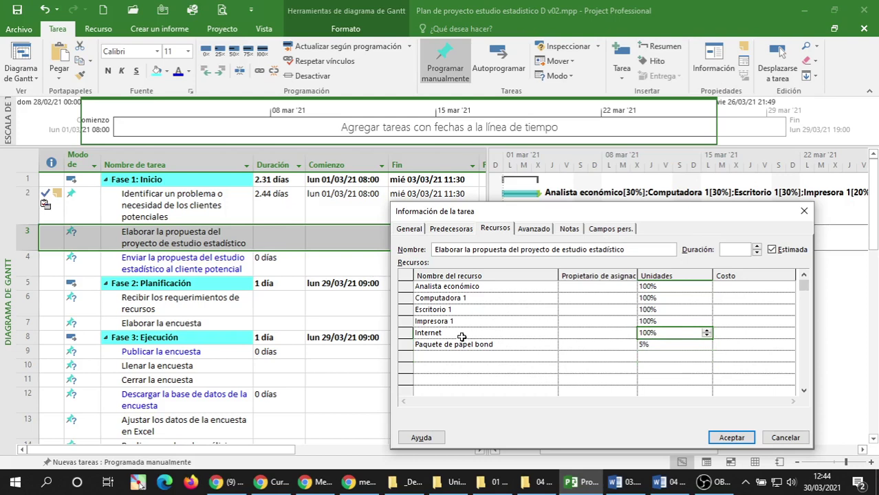
{"action": "double_click", "coordinate": [662, 332]}
{"action": "type", "text": "1"}
{"action": "key", "text": "Return"}
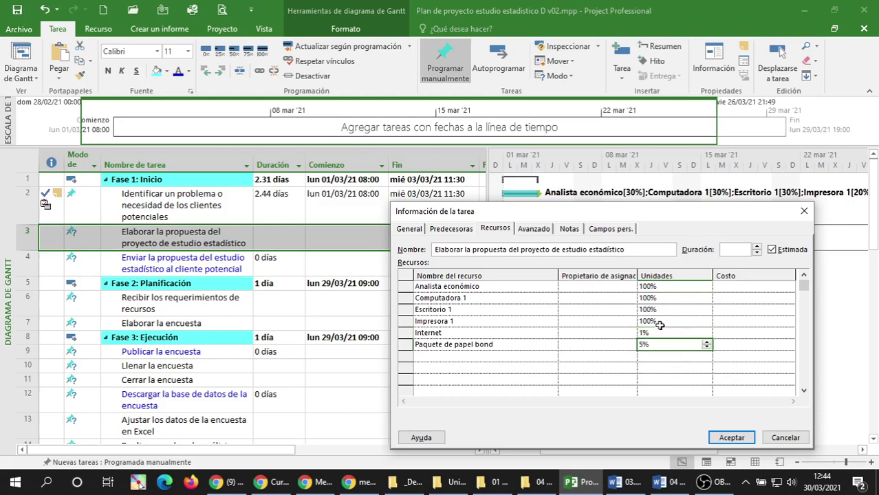
{"action": "left_click", "coordinate": [659, 324]}
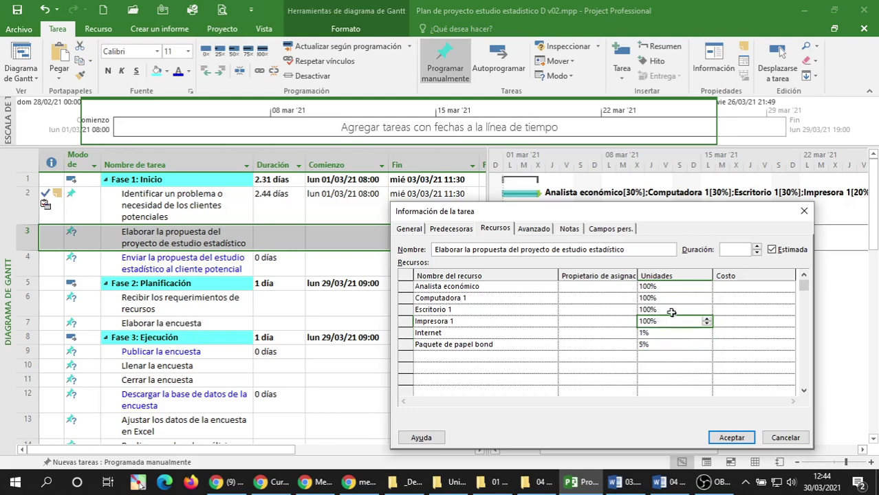
{"action": "type", "text": "20"}
{"action": "key", "text": "Return"}
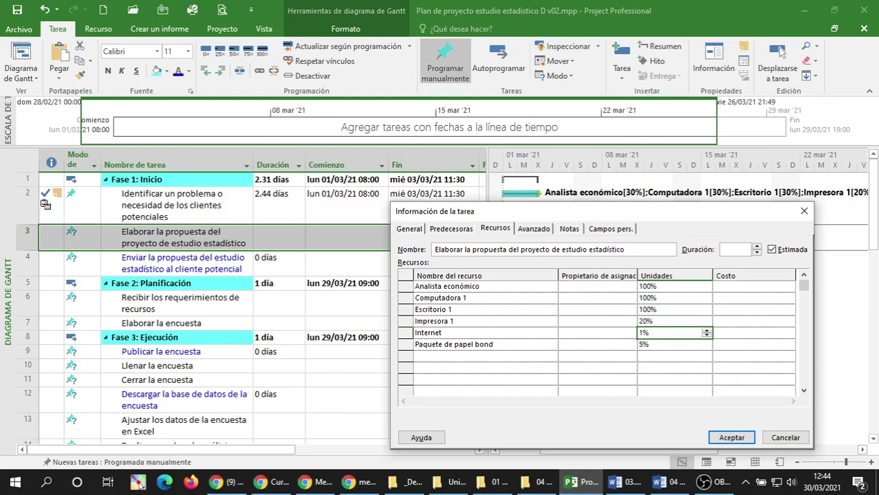
Set the units of Analista económico, Computadora 1 and Escritorio 1 to 20% each.
{"action": "left_click", "coordinate": [653, 309]}
{"action": "left_click", "coordinate": [659, 285]}
{"action": "left_click", "coordinate": [656, 297]}
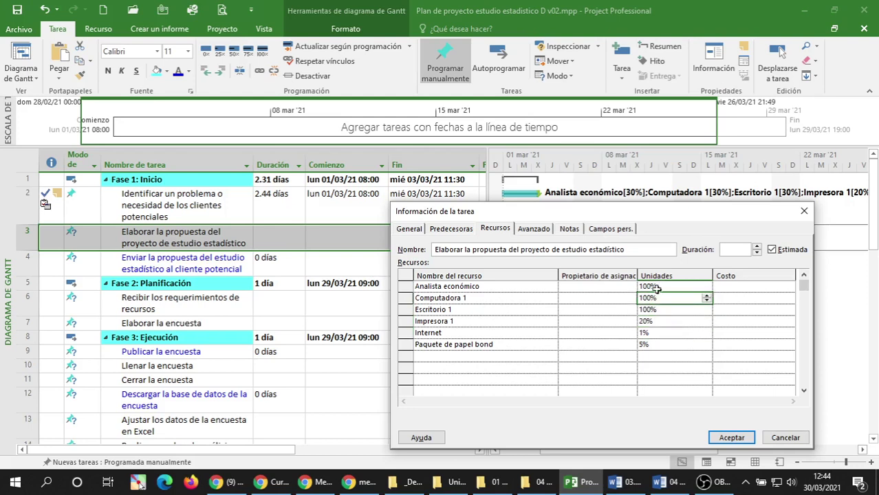
{"action": "left_click", "coordinate": [653, 286]}
{"action": "left_click", "coordinate": [653, 297]}
{"action": "left_click", "coordinate": [653, 286]}
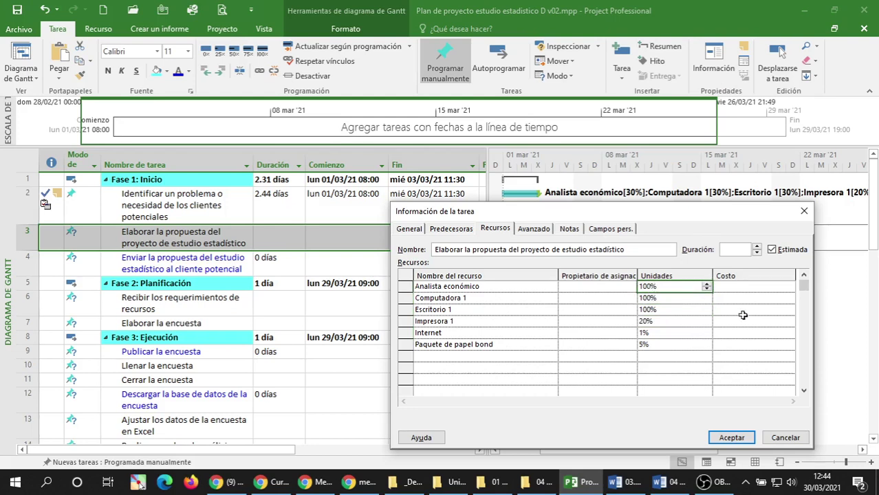
{"action": "type", "text": "20"}
{"action": "key", "text": "Return"}
{"action": "type", "text": "20"}
{"action": "key", "text": "Return"}
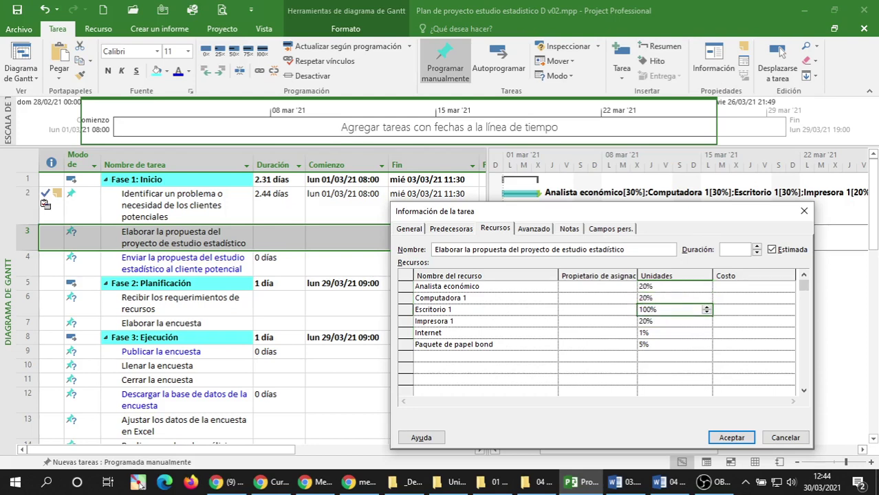
{"action": "type", "text": "20"}
{"action": "key", "text": "Return"}
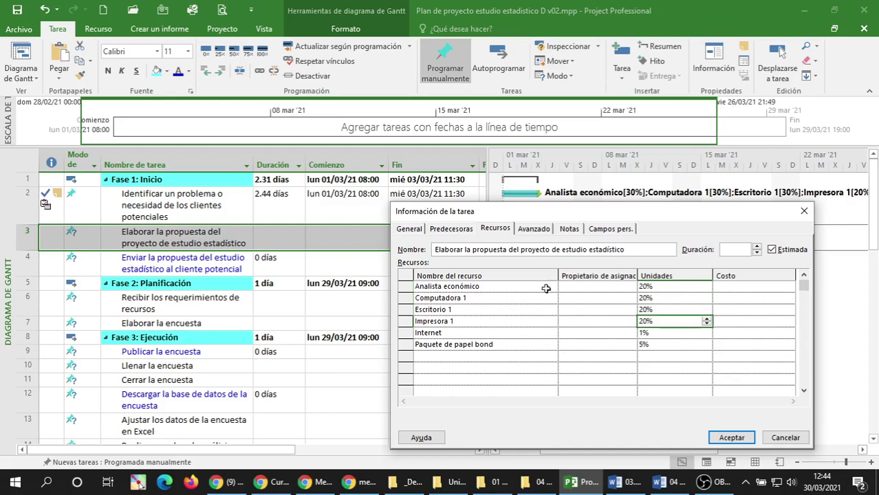
Set the proposal task's deadline to 04/03/21 18:00.
{"action": "left_click", "coordinate": [529, 233]}
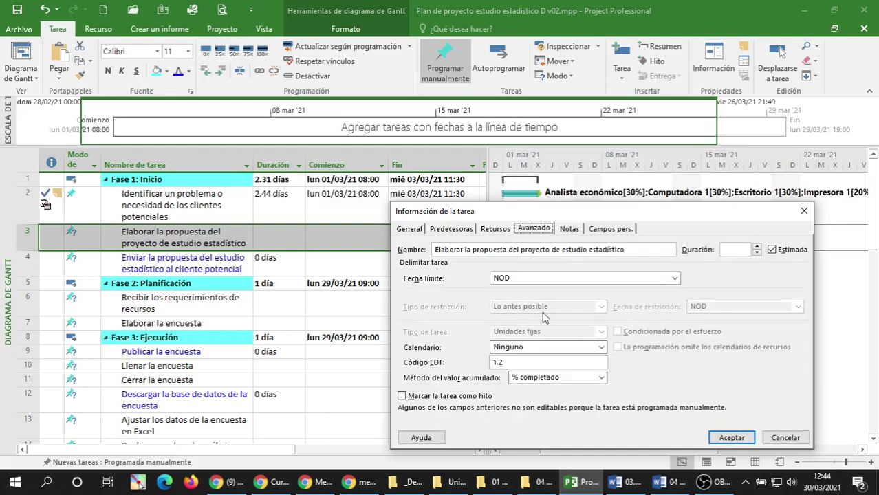
{"action": "left_click", "coordinate": [674, 278]}
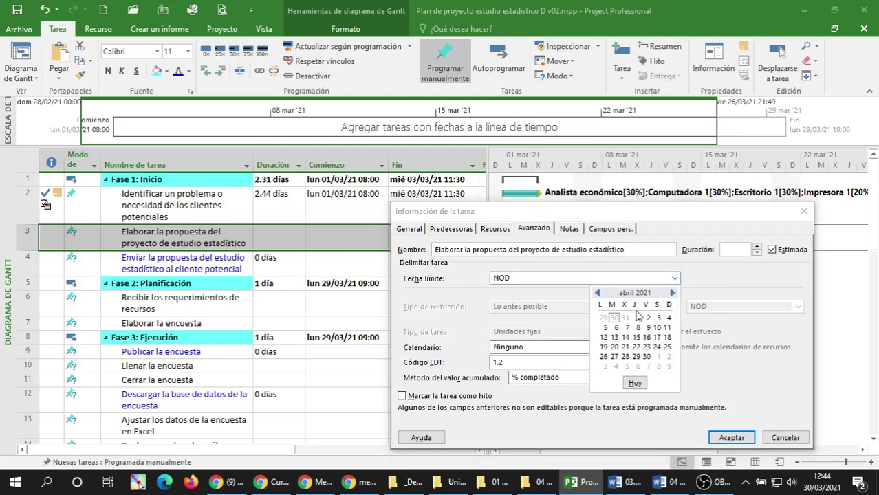
{"action": "left_click", "coordinate": [597, 293]}
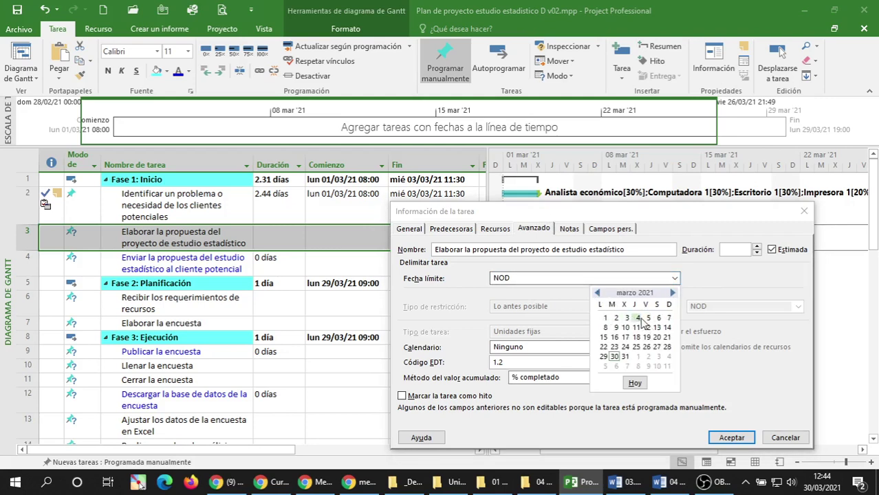
{"action": "left_click", "coordinate": [638, 320]}
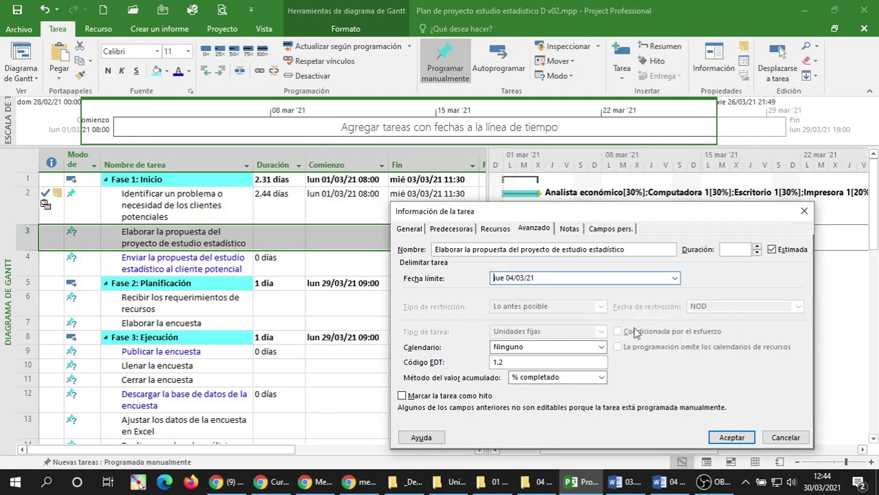
{"action": "left_click", "coordinate": [559, 279]}
{"action": "left_click", "coordinate": [558, 277]}
{"action": "left_click", "coordinate": [558, 278]}
{"action": "type", "text": "18:00"}
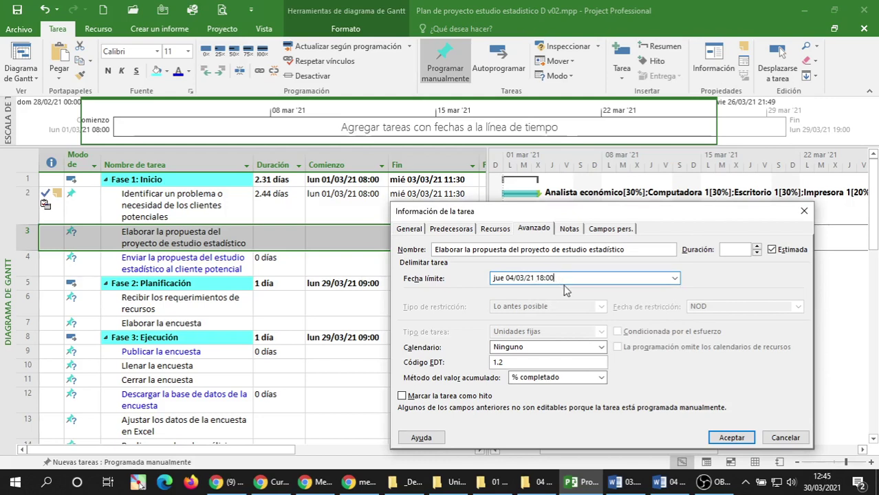
Assign the Estándar calendar to the proposal task and recheck its resource list.
{"action": "left_click", "coordinate": [529, 347]}
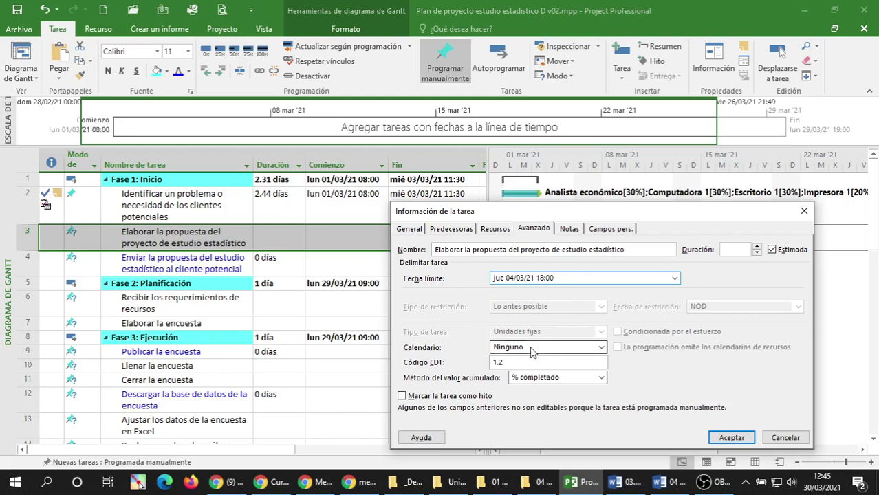
{"action": "left_click", "coordinate": [516, 365]}
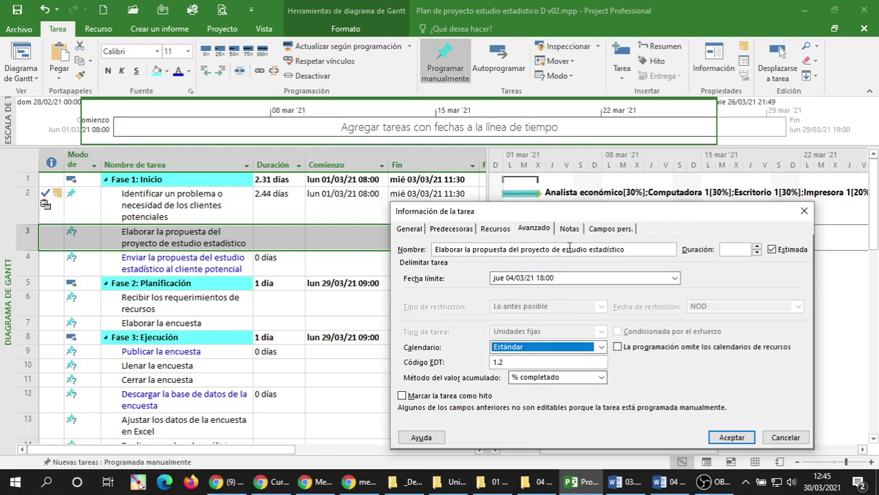
{"action": "left_click", "coordinate": [495, 228]}
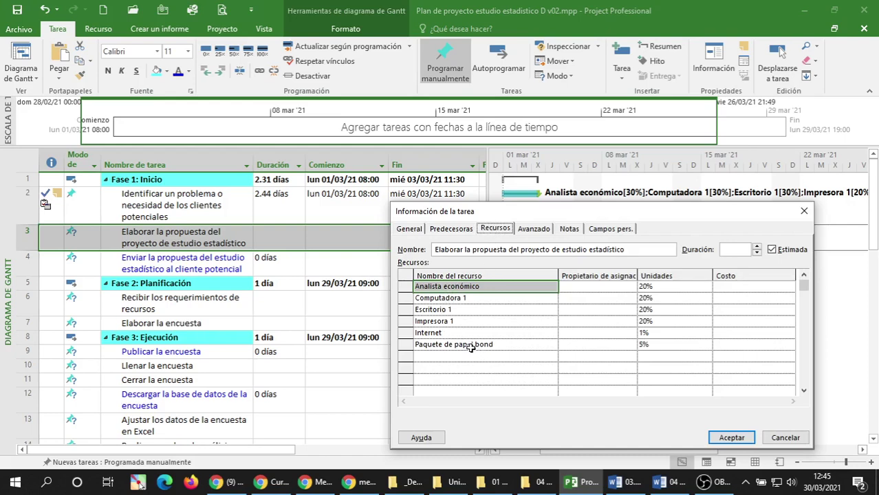
{"action": "left_click", "coordinate": [534, 228]}
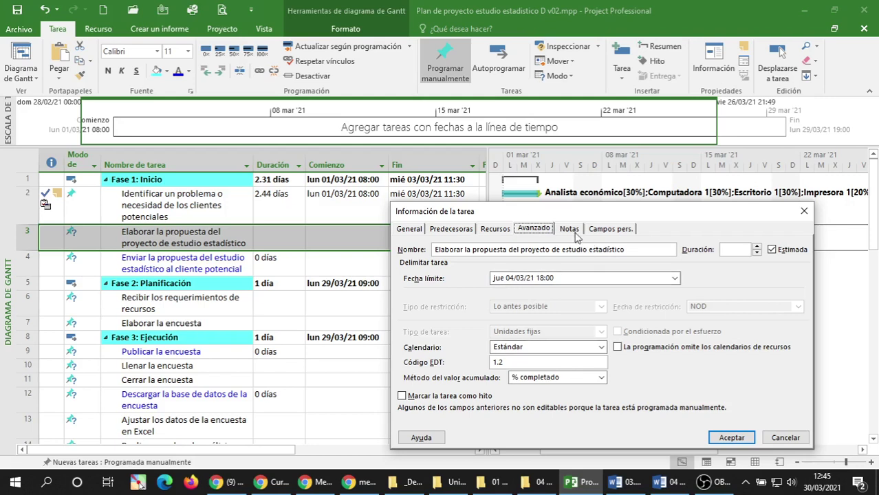
Add the bulleted note "Utilizar la plantilla de propuesta de proyectos v05" to the proposal task and save its information.
{"action": "left_click", "coordinate": [569, 229]}
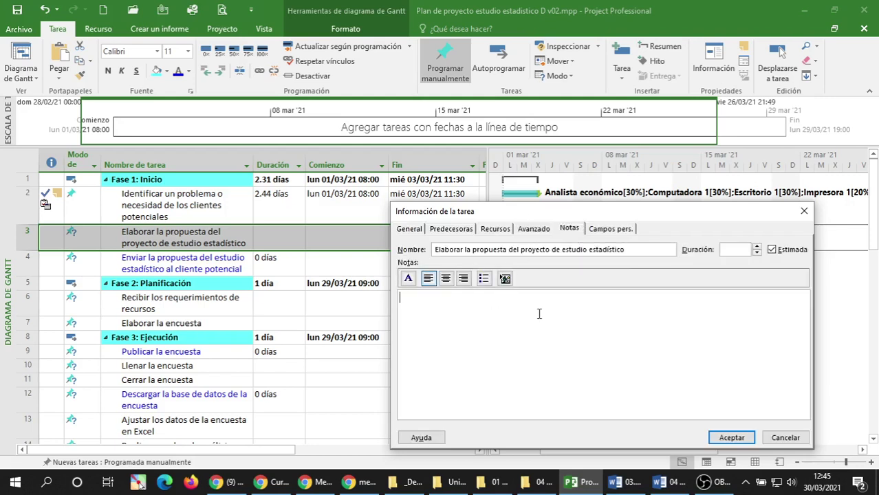
{"action": "left_click", "coordinate": [483, 278]}
{"action": "type", "text": "u"}
{"action": "type", "text": "tilizar "}
{"action": "type", "text": "la plan"}
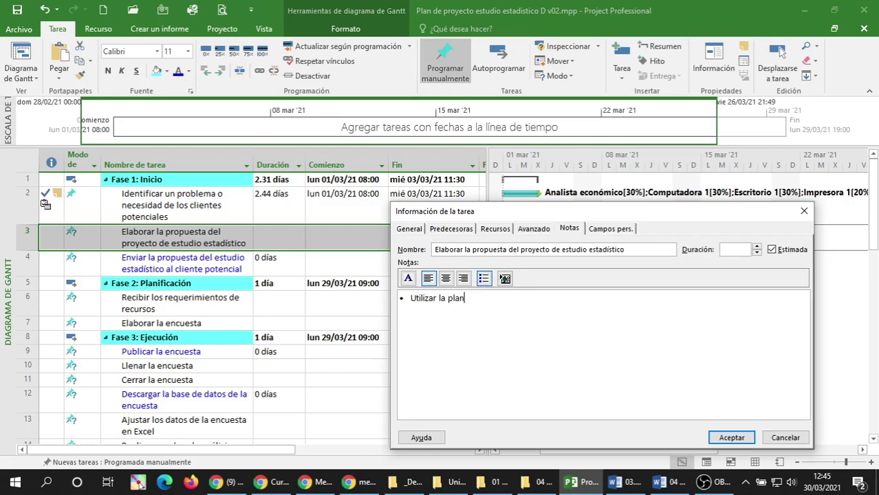
{"action": "type", "text": "tilla de el"}
{"action": "key", "text": "BackSpace"}
{"action": "key", "text": "BackSpace"}
{"action": "type", "text": "propuesta de "}
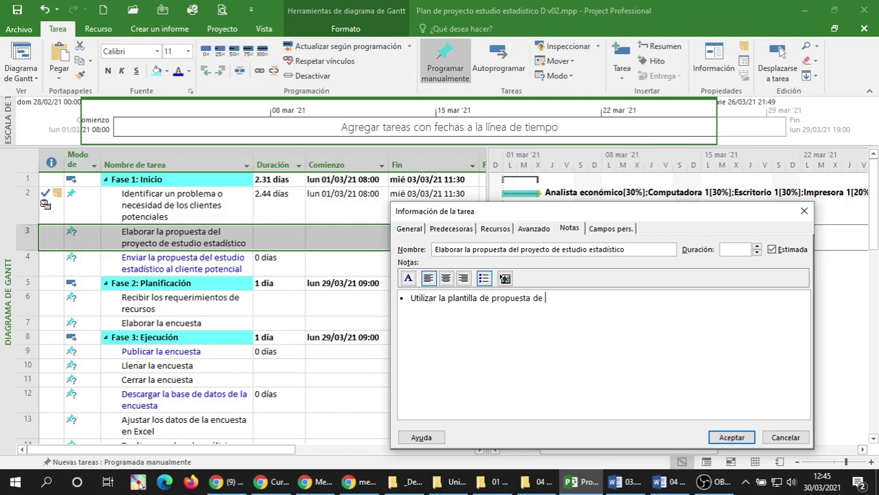
{"action": "type", "text": "proyectos v05"}
{"action": "left_click", "coordinate": [731, 438]}
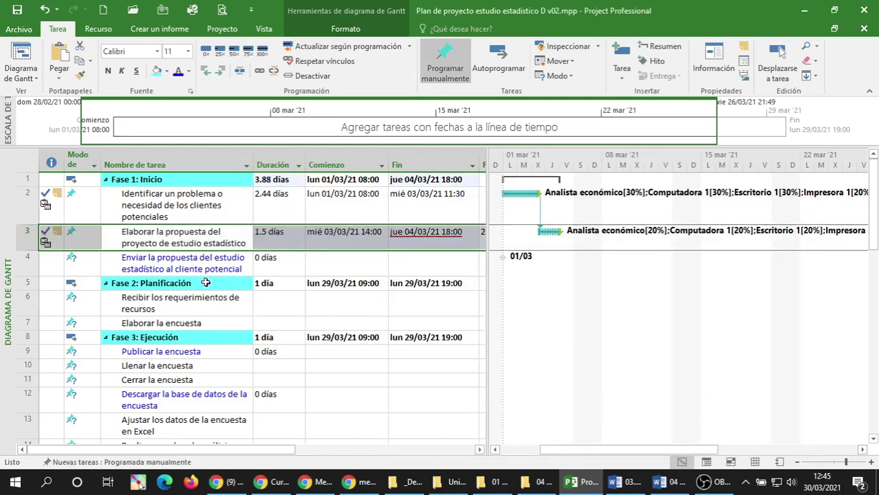
Set the units of Paquete de papel bond to 1% for the task of identifying the potential clients' problem or need.
{"action": "left_click", "coordinate": [175, 203]}
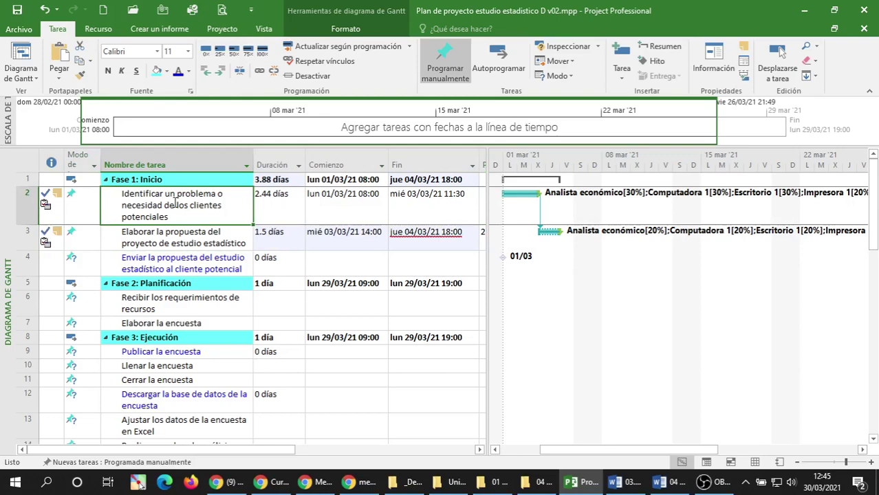
{"action": "right_click", "coordinate": [175, 202]}
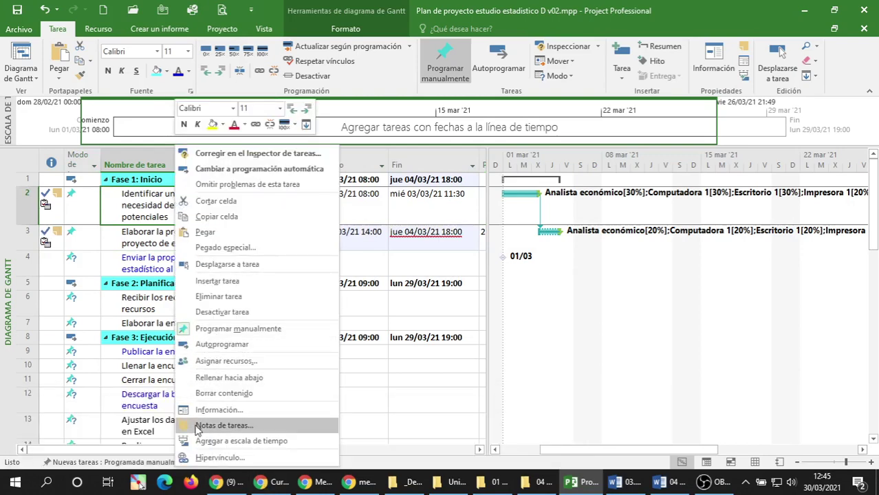
{"action": "key", "text": "Escape"}
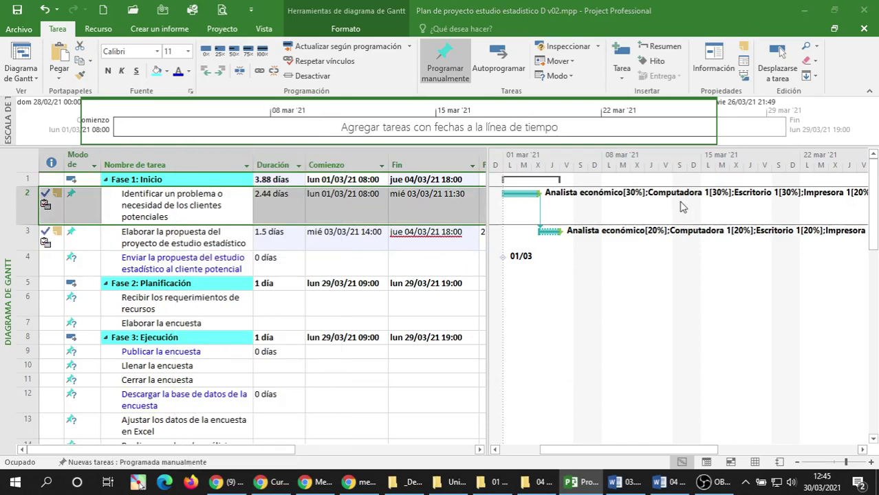
{"action": "double_click", "coordinate": [684, 207]}
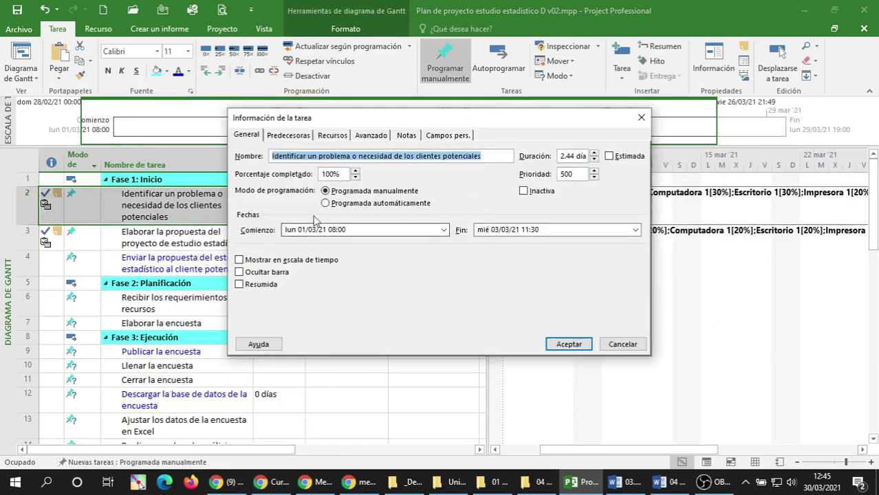
{"action": "left_click", "coordinate": [331, 136]}
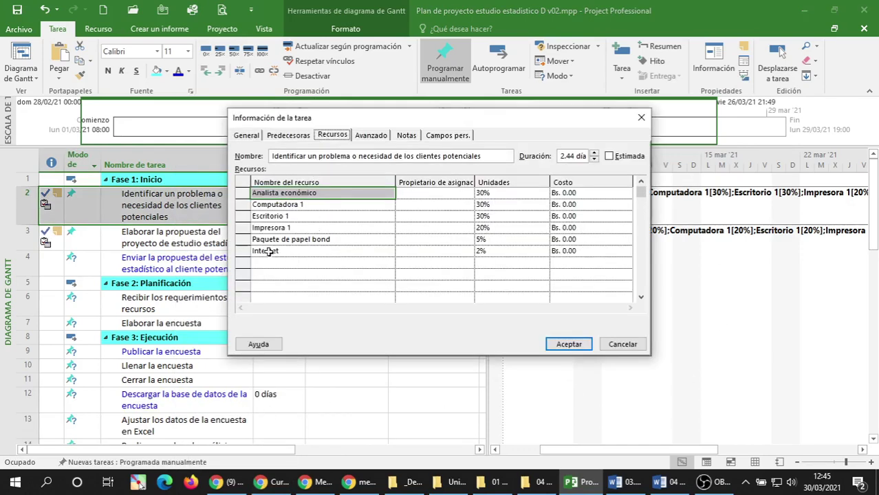
{"action": "left_click", "coordinate": [492, 239]}
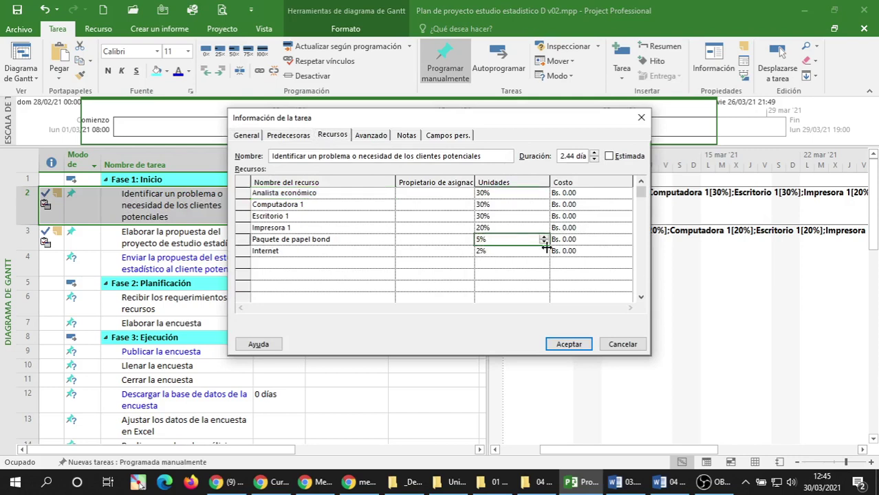
{"action": "type", "text": "1"}
{"action": "key", "text": "Return"}
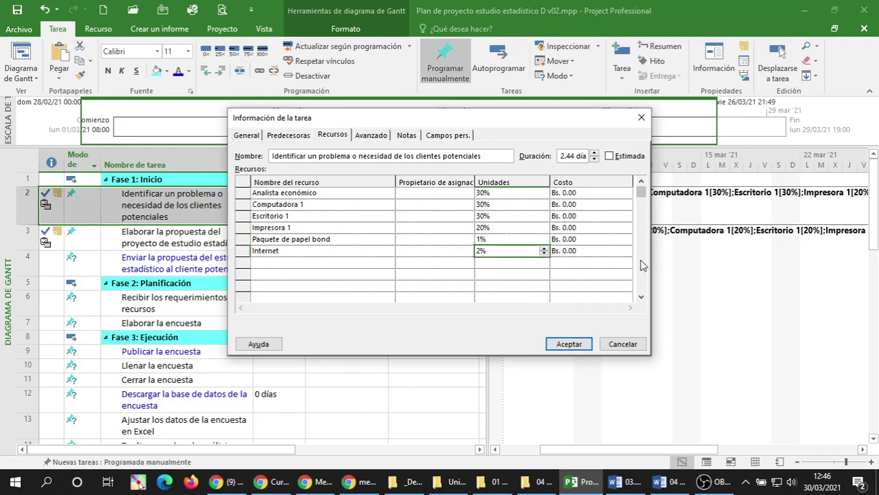
Set Impresora 1's units to 5%, check the other resources' units and save the changes to the task.
{"action": "left_click", "coordinate": [505, 235]}
{"action": "left_click", "coordinate": [500, 229]}
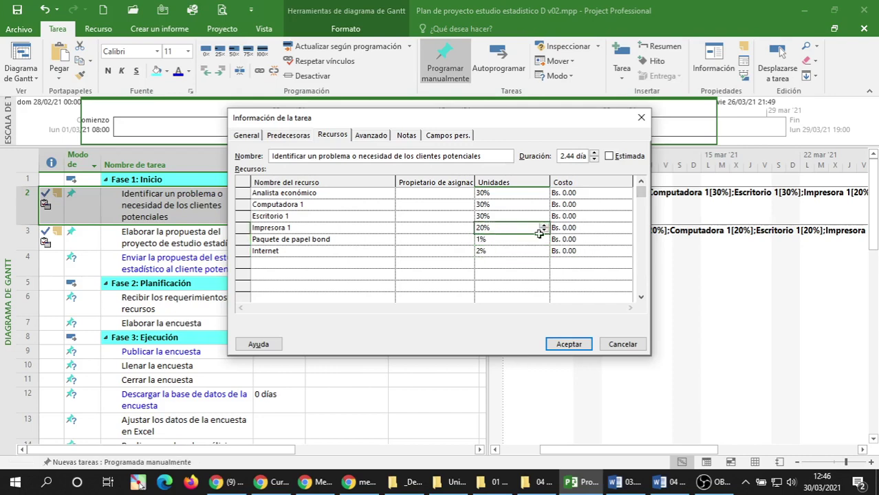
{"action": "type", "text": "5"}
{"action": "key", "text": "Return"}
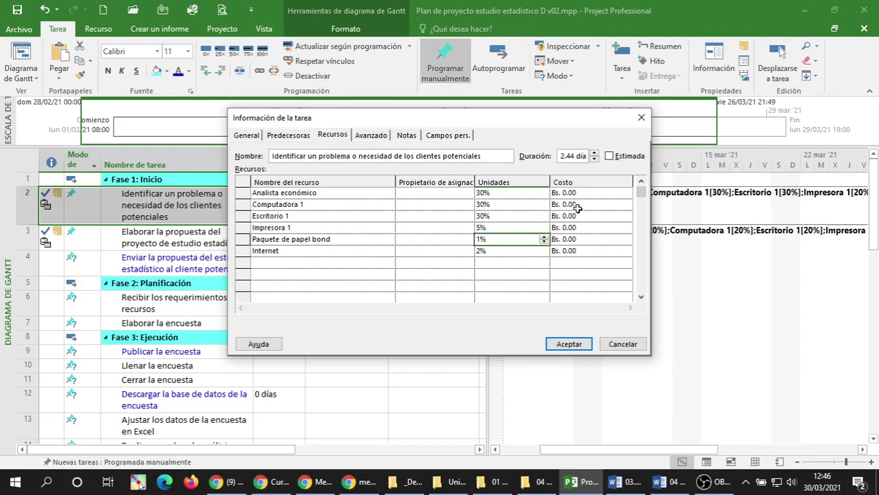
{"action": "left_click", "coordinate": [514, 218]}
{"action": "left_click", "coordinate": [509, 204]}
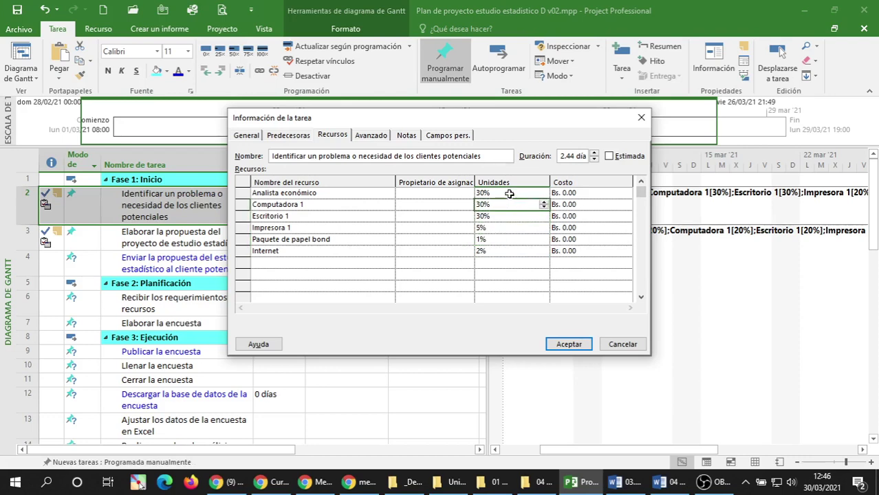
{"action": "left_click", "coordinate": [509, 193]}
{"action": "left_click", "coordinate": [508, 217]}
{"action": "left_click", "coordinate": [503, 251]}
{"action": "left_click", "coordinate": [505, 238]}
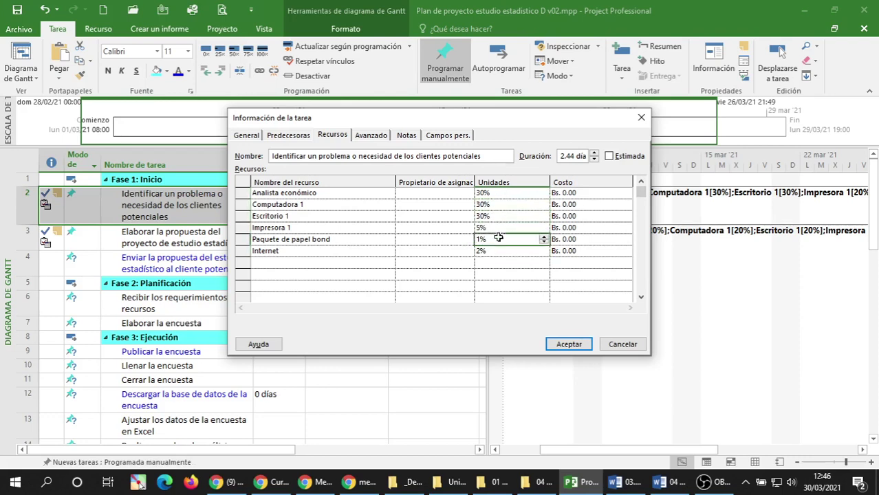
{"action": "left_click", "coordinate": [504, 228]}
{"action": "left_click", "coordinate": [502, 205]}
{"action": "left_click", "coordinate": [502, 195]}
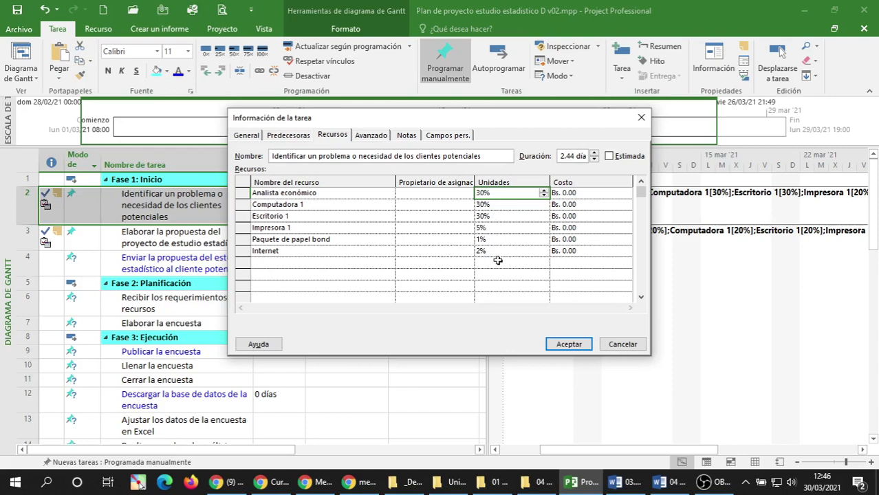
{"action": "left_click", "coordinate": [574, 347]}
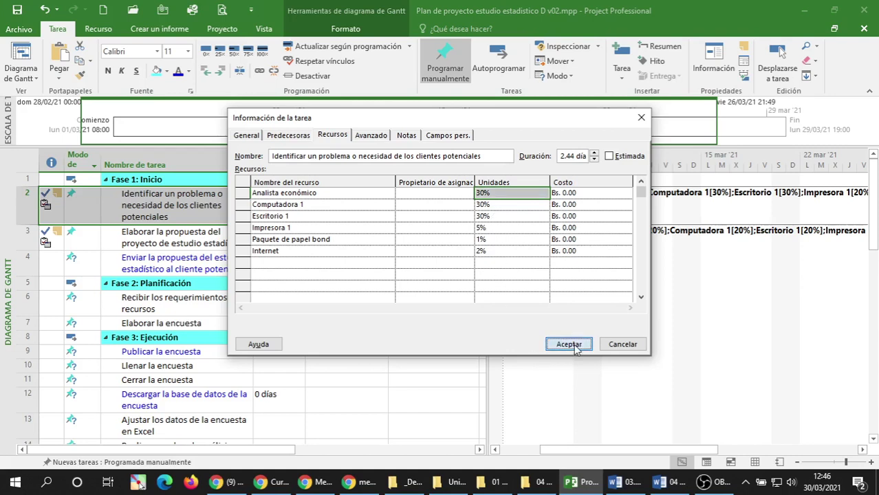
{"action": "left_click", "coordinate": [575, 345]}
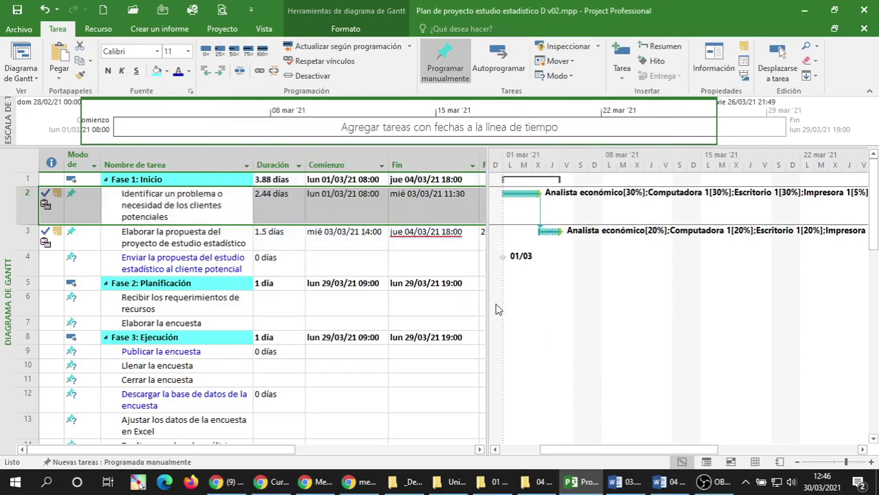
Open the task information of "Revisión de la propuesta del proyecto de estudio estadístico" in Fase 4: Monitoreo y Control.
{"action": "left_click", "coordinate": [207, 247]}
{"action": "left_click", "coordinate": [225, 267]}
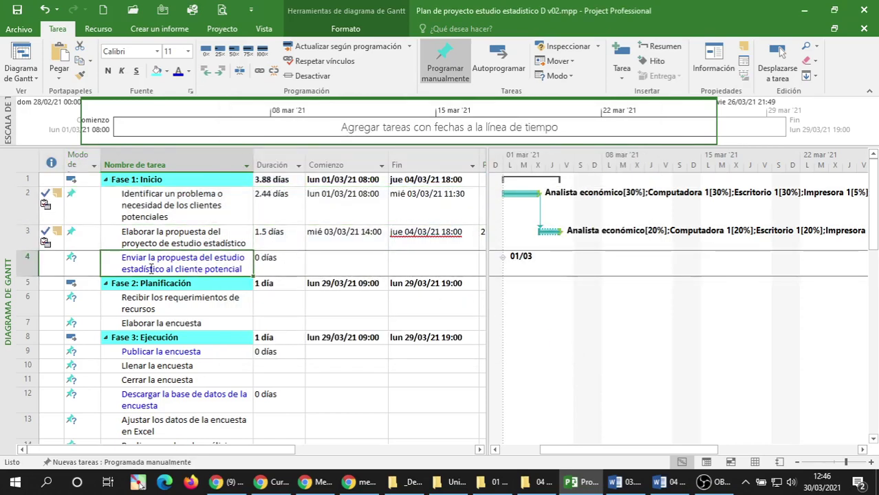
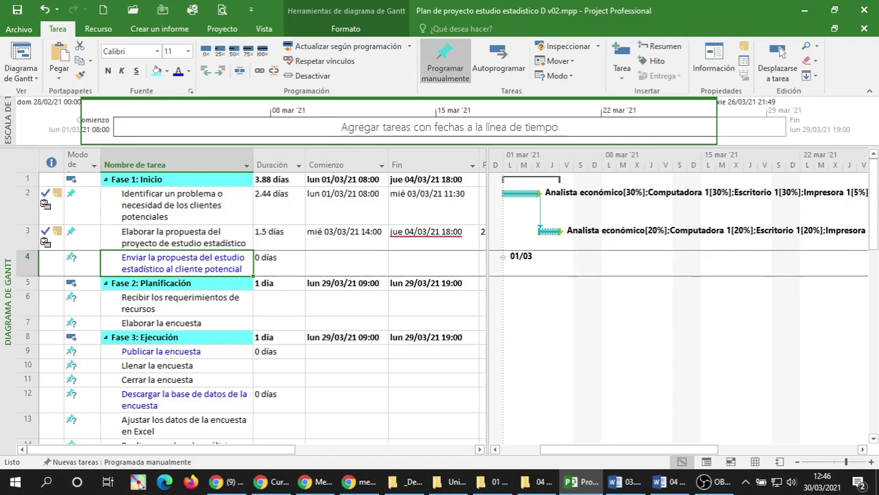
{"action": "left_click", "coordinate": [173, 306]}
{"action": "left_click", "coordinate": [189, 261]}
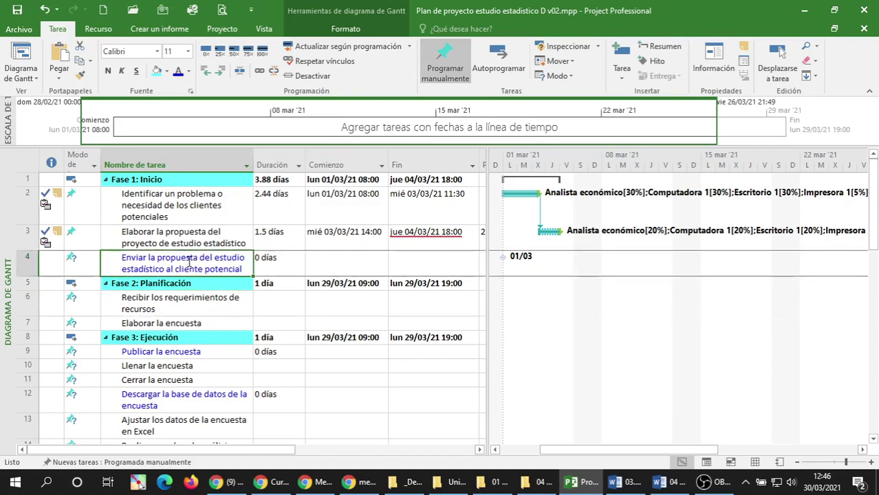
{"action": "left_click", "coordinate": [184, 240]}
{"action": "scroll", "coordinate": [208, 287], "scroll_direction": "down", "scroll_amount": 5}
{"action": "scroll", "coordinate": [209, 287], "scroll_direction": "down", "scroll_amount": 6}
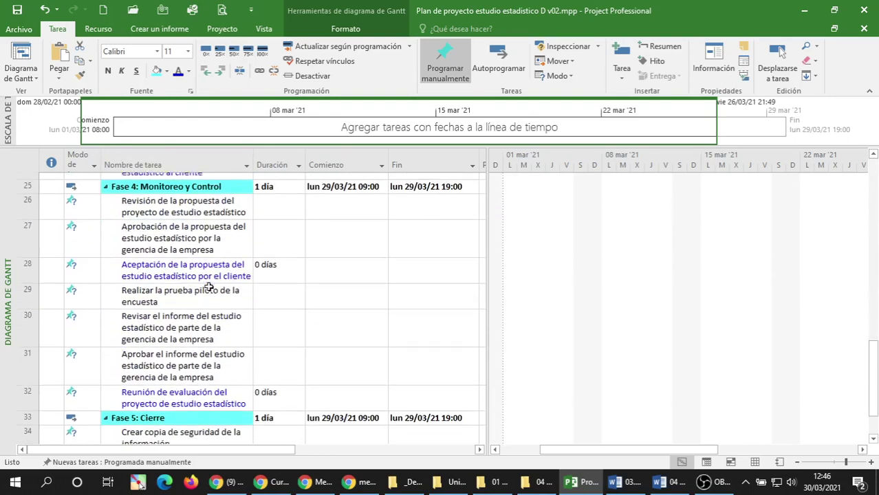
{"action": "scroll", "coordinate": [212, 285], "scroll_direction": "up", "scroll_amount": 4}
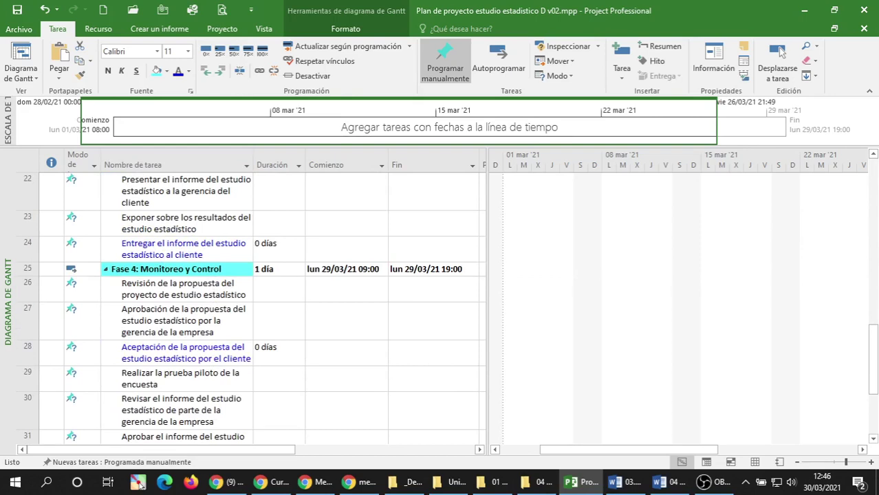
{"action": "left_click", "coordinate": [172, 288]}
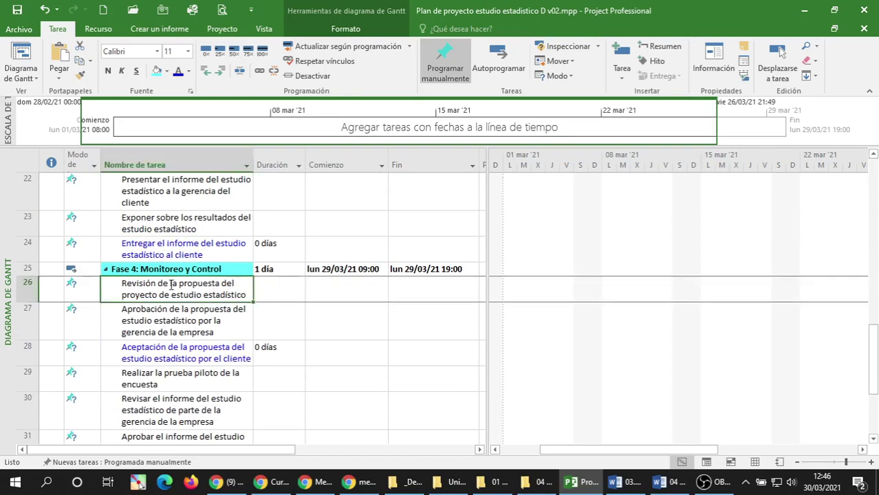
{"action": "left_click", "coordinate": [285, 290]}
{"action": "left_click", "coordinate": [349, 291]}
{"action": "left_click", "coordinate": [202, 285]}
{"action": "right_click", "coordinate": [193, 296]}
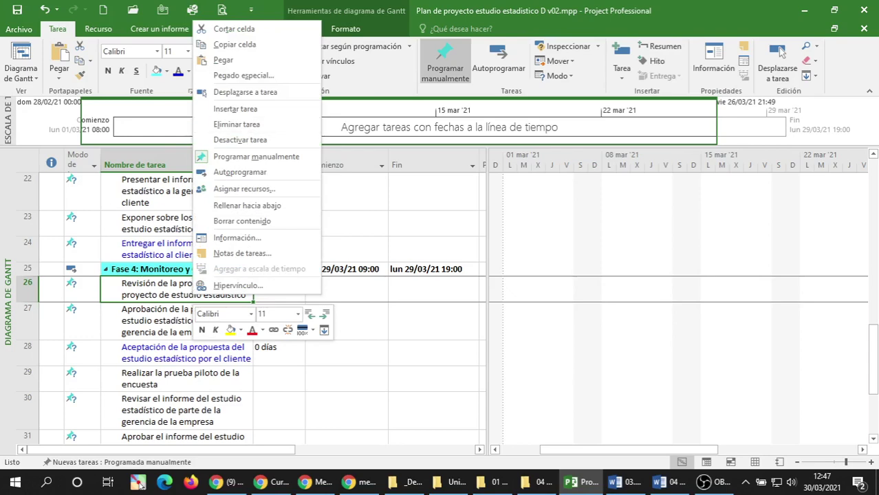
{"action": "left_click", "coordinate": [248, 237]}
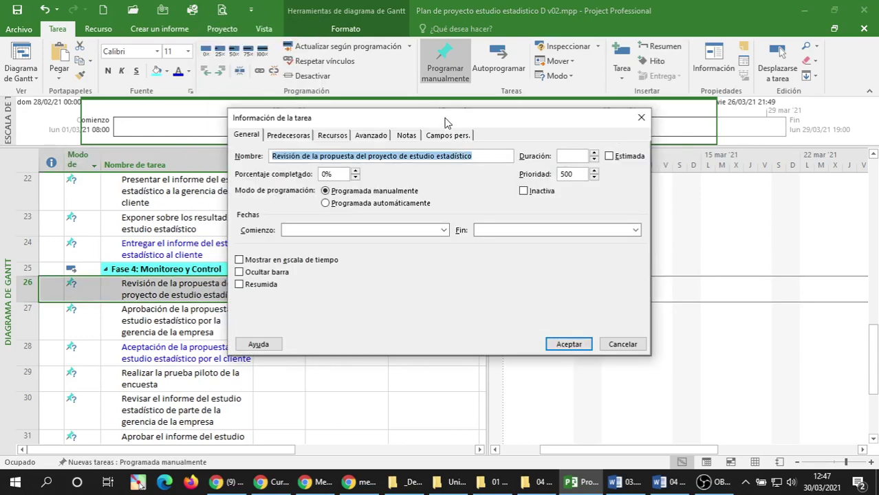
{"action": "left_click_drag", "start_coordinate": [446, 120], "coordinate": [560, 139]}
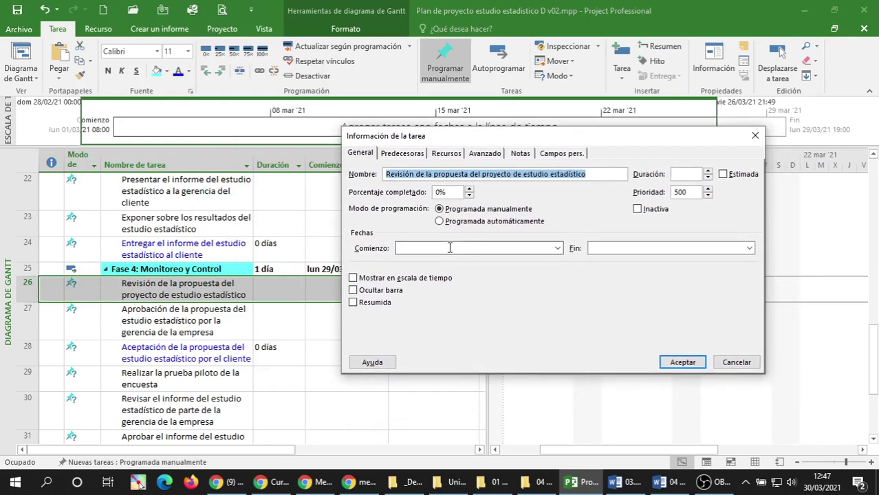
Set the review task's start to 05/03/21 08:00.
{"action": "left_click", "coordinate": [556, 248]}
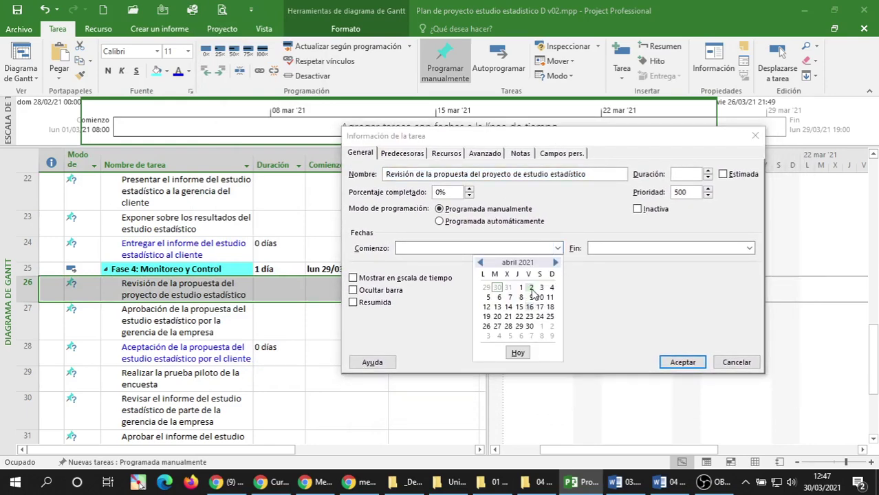
{"action": "left_click", "coordinate": [481, 262]}
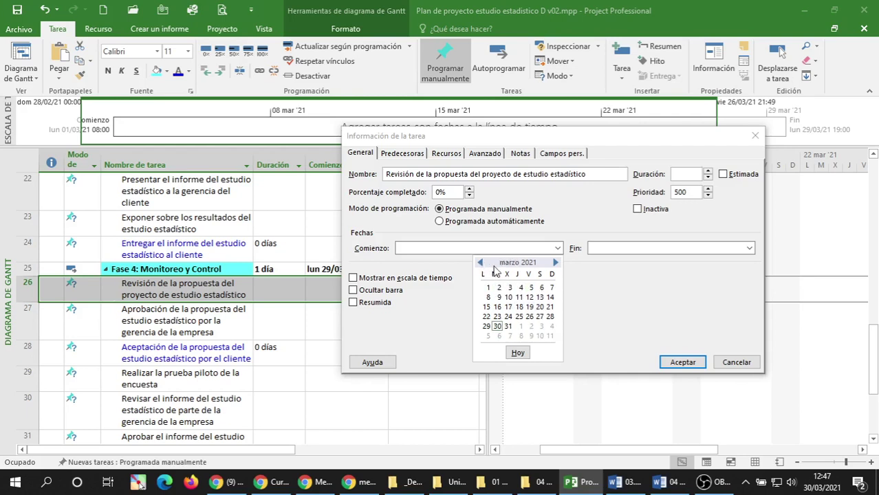
{"action": "left_click", "coordinate": [530, 287]}
{"action": "left_click", "coordinate": [450, 246]}
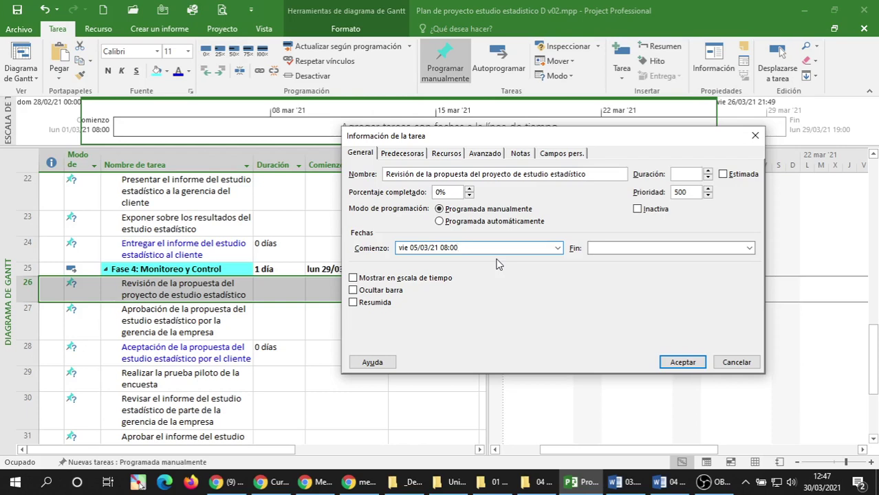
Set the review task's finish to 05/03/21 10:00 and its completion to 100%.
{"action": "left_click", "coordinate": [596, 247]}
{"action": "left_click", "coordinate": [748, 247]}
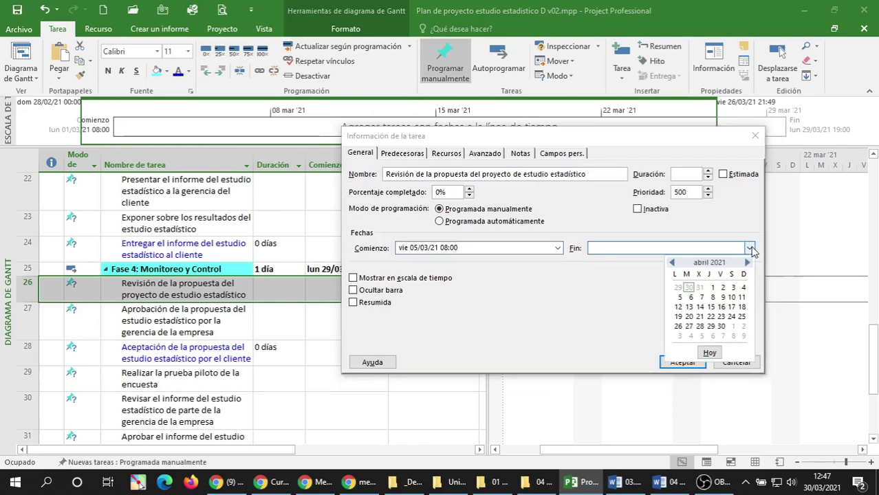
{"action": "left_click", "coordinate": [673, 264]}
{"action": "left_click", "coordinate": [721, 288]}
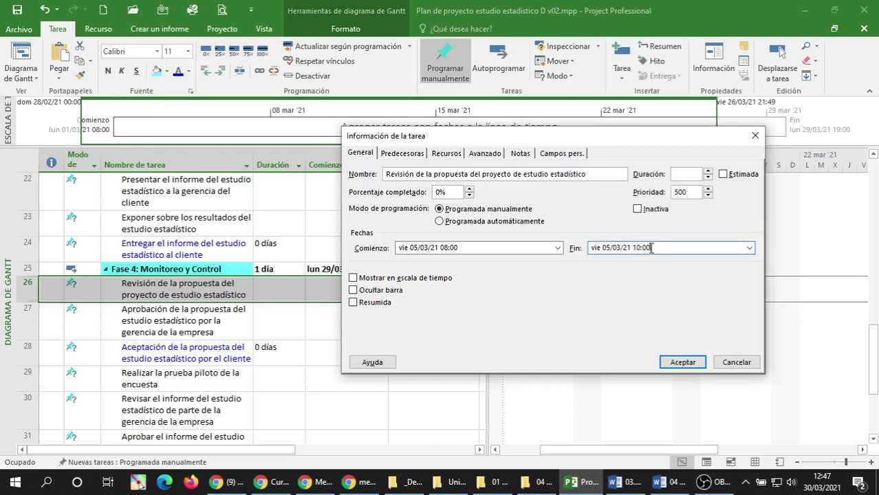
{"action": "left_click", "coordinate": [524, 245]}
{"action": "left_click", "coordinate": [469, 190]}
{"action": "left_click", "coordinate": [469, 190]}
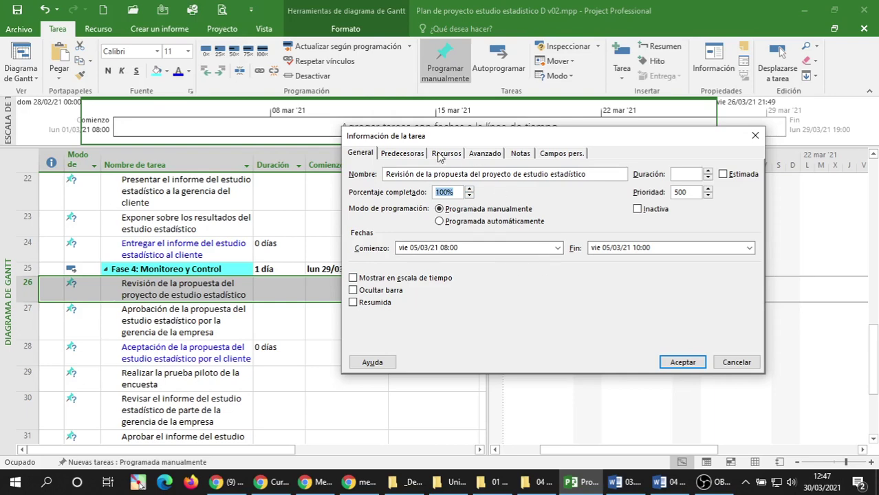
Set "Elaborar la propuesta del proyecto de estudio estadístico" as the Fin a comienzo (FC) predecessor of the proposal review task.
{"action": "left_click", "coordinate": [404, 154]}
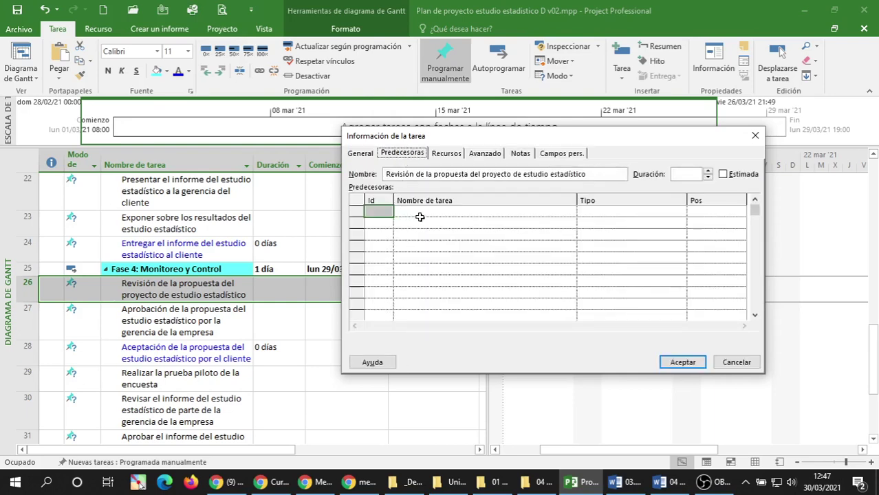
{"action": "left_click", "coordinate": [427, 213]}
{"action": "left_click", "coordinate": [570, 212]}
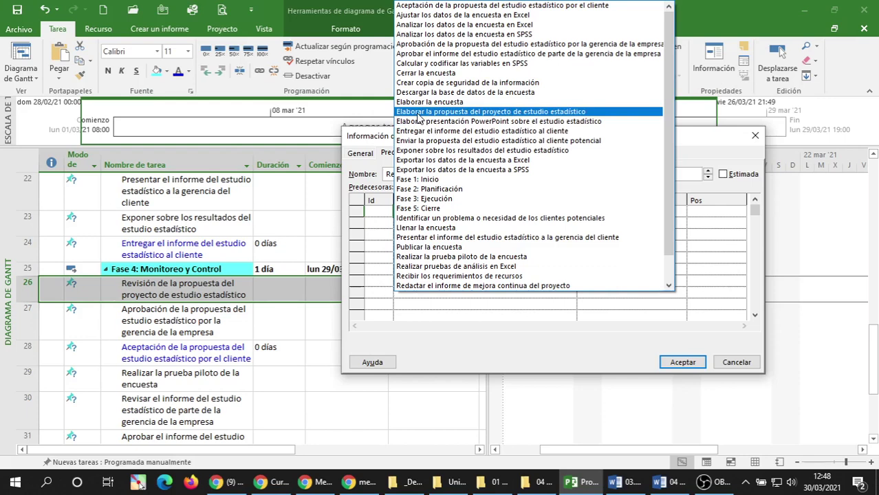
{"action": "left_click", "coordinate": [417, 113]}
{"action": "left_click", "coordinate": [462, 223]}
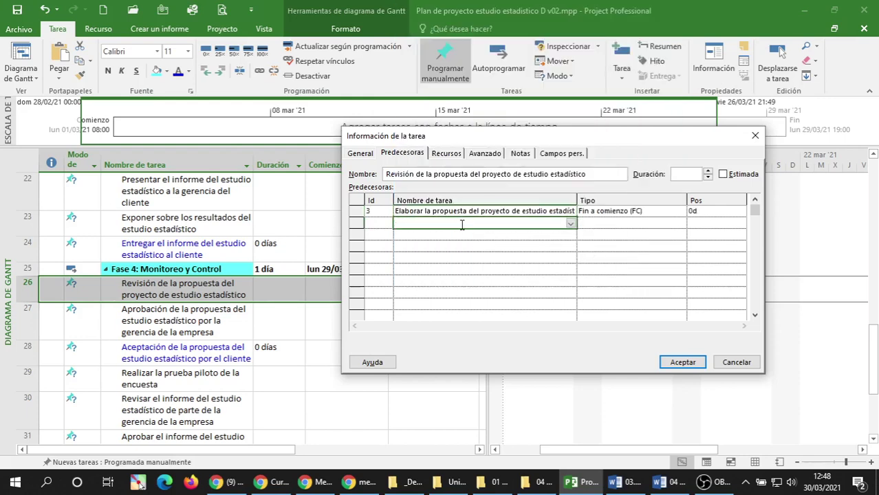
Assign Gerente de Proyecto and Computadora 2 as resources of the proposal review task.
{"action": "left_click", "coordinate": [446, 155]}
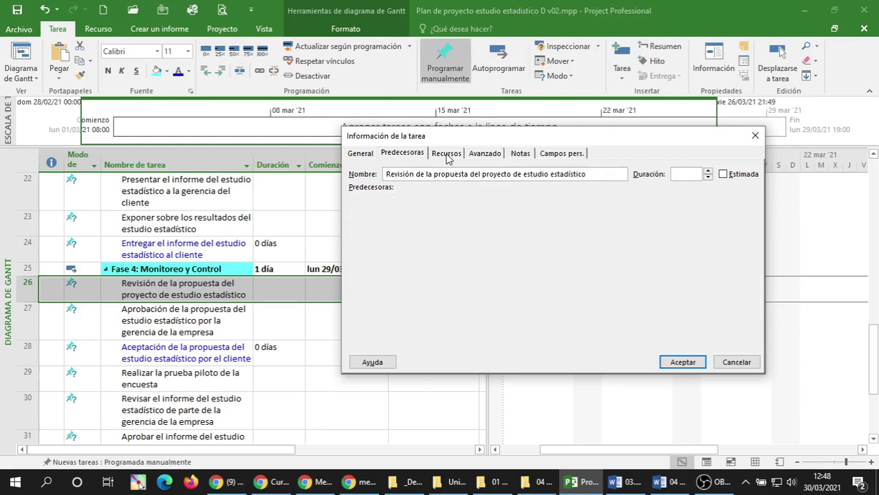
{"action": "left_click", "coordinate": [429, 212]}
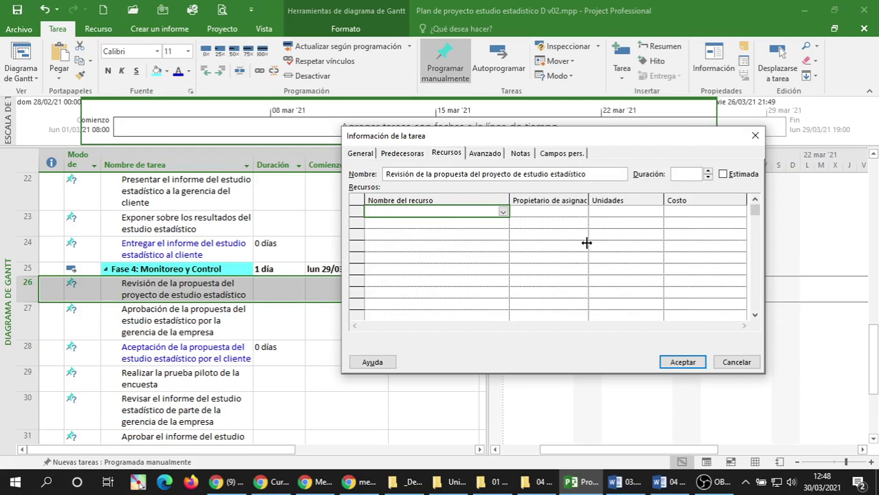
{"action": "type", "text": "Gerente de Proyecto"}
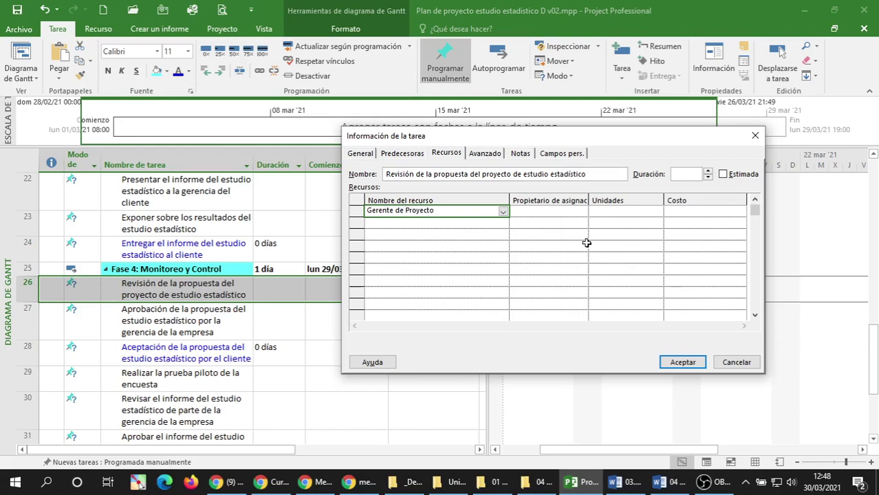
{"action": "left_click", "coordinate": [420, 227]}
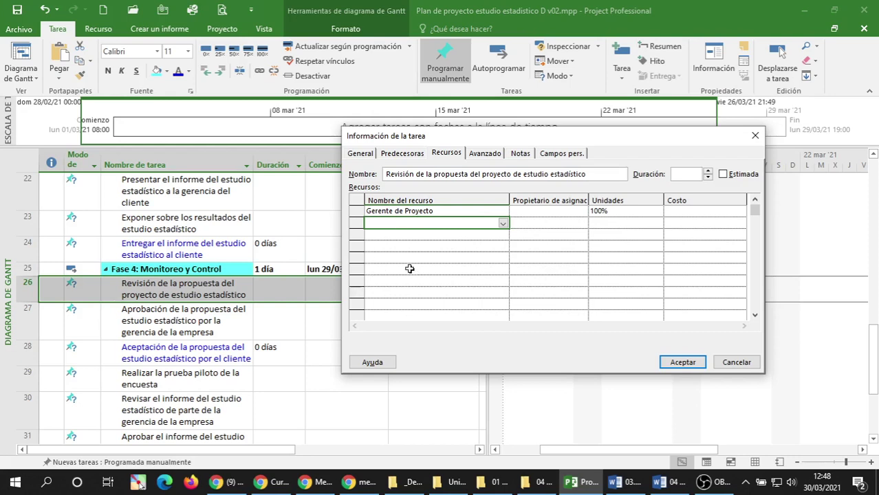
{"action": "type", "text": "Co"}
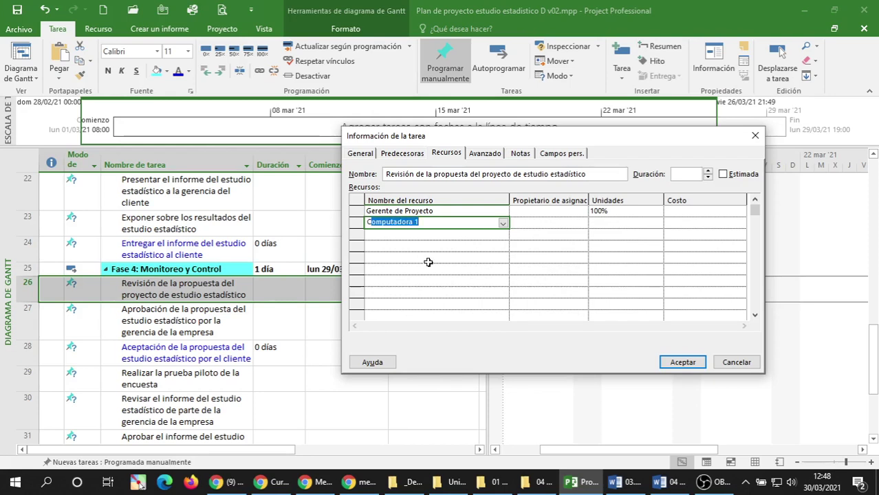
{"action": "type", "text": "p"}
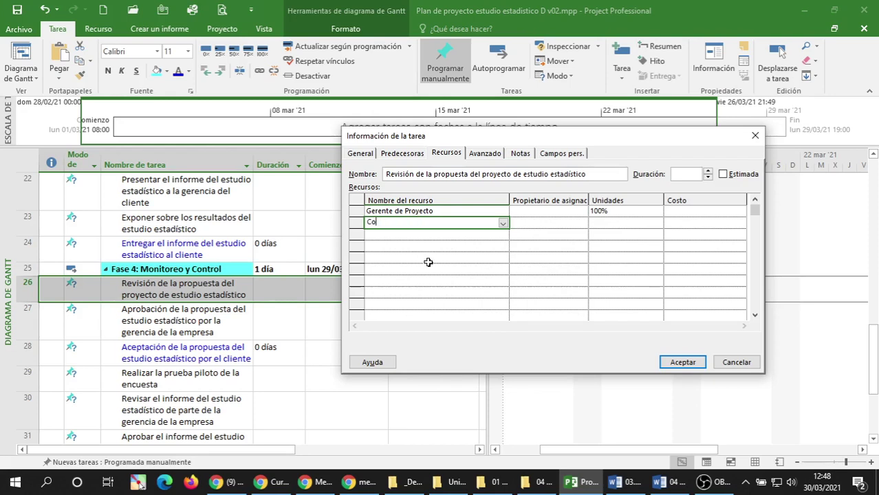
{"action": "type", "text": "mputadora 2"}
{"action": "key", "text": "Return"}
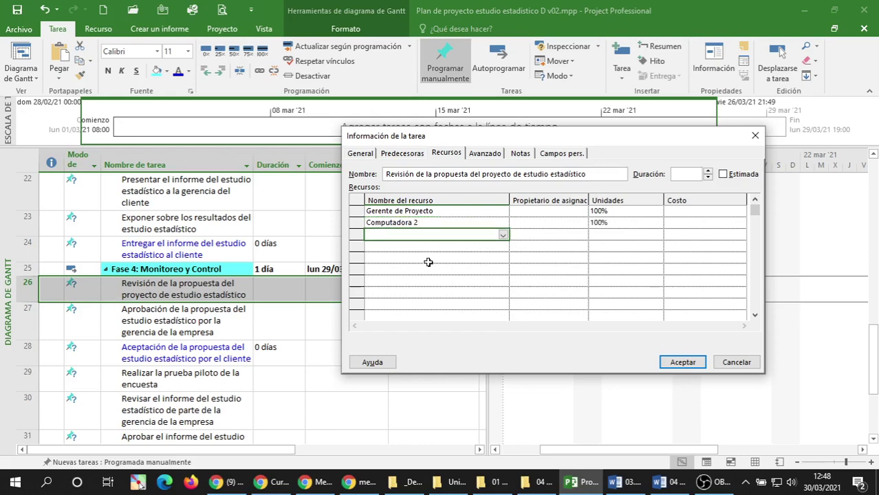
Add Escritorio 2 and Internet to the resources of the proposal review task.
{"action": "type", "text": "Escritorio 2"}
{"action": "key", "text": "Return"}
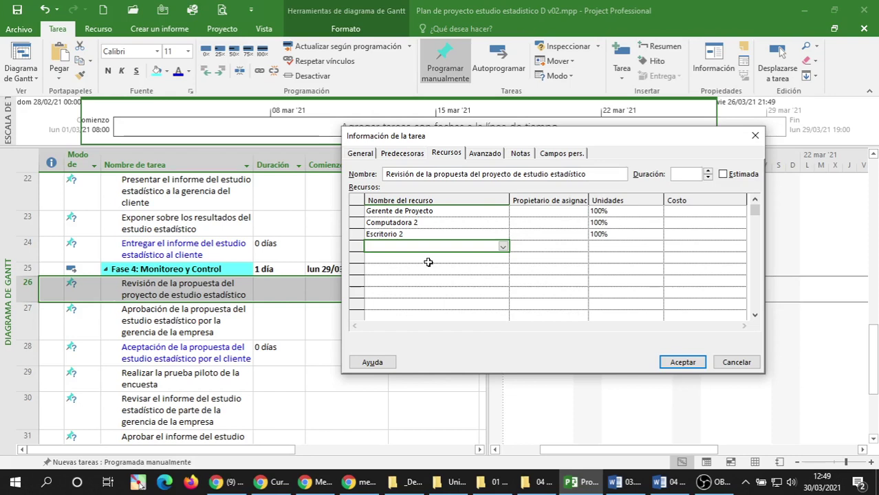
{"action": "type", "text": "Internet"}
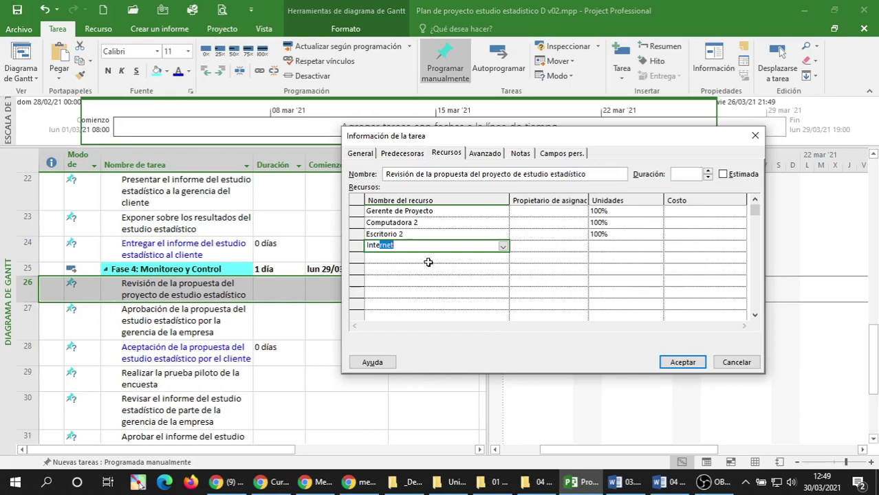
{"action": "key", "text": "Return"}
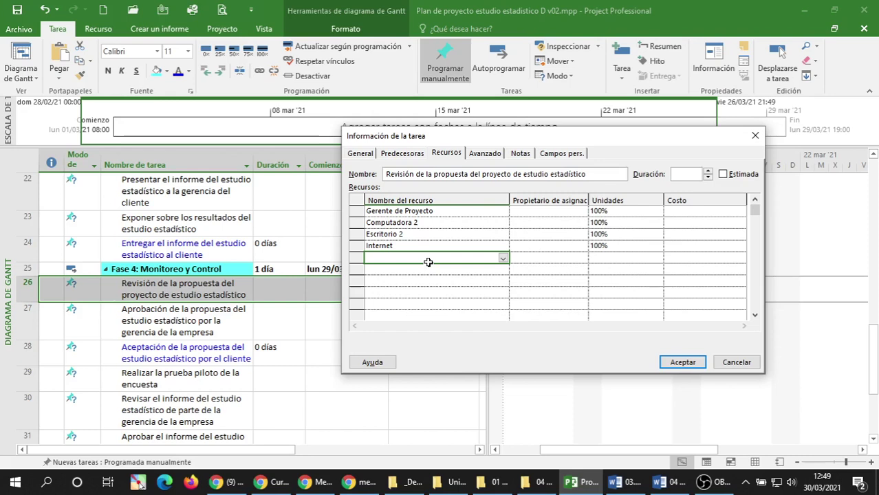
Set the units to 5% for Gerente de Proyecto, Computadora 2 and Escritorio 2, and to 1% for Internet.
{"action": "left_click", "coordinate": [606, 211]}
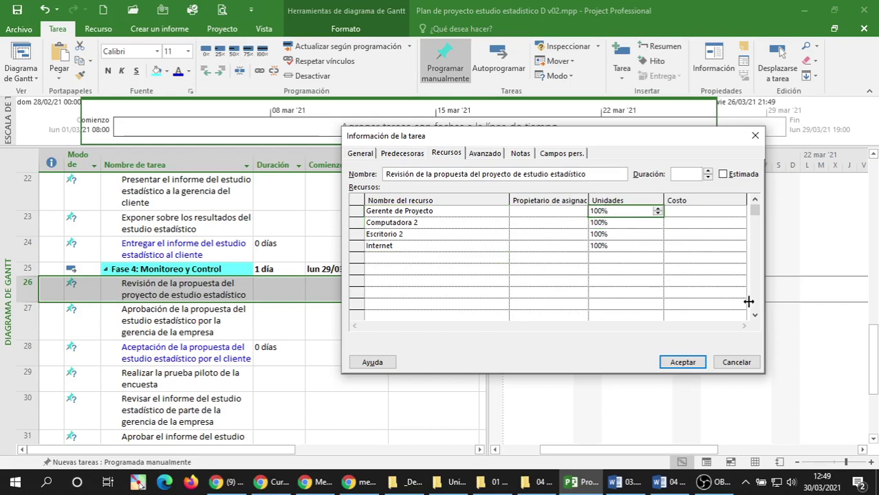
{"action": "type", "text": "5"}
{"action": "key", "text": "Return"}
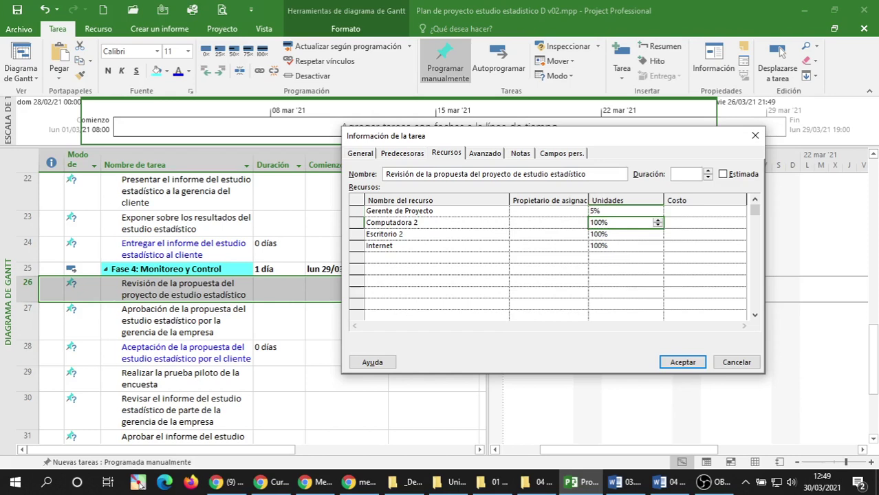
{"action": "type", "text": "5"}
{"action": "key", "text": "Return"}
{"action": "type", "text": "5"}
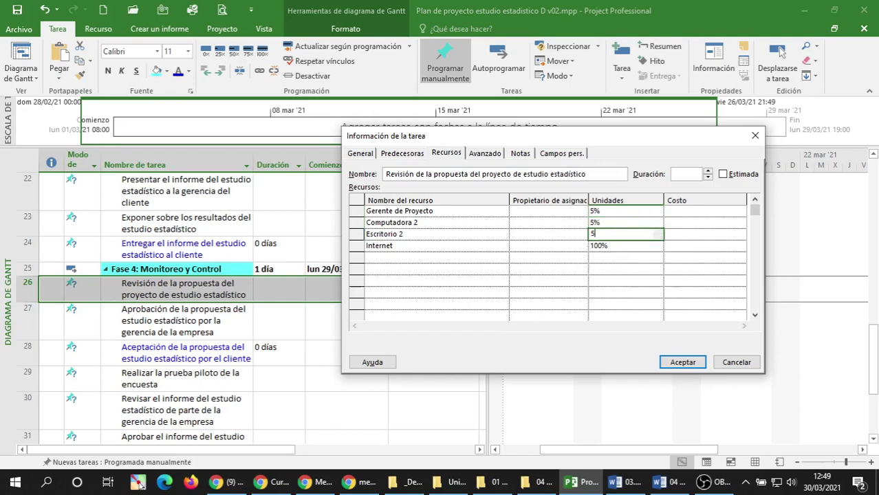
{"action": "key", "text": "Return"}
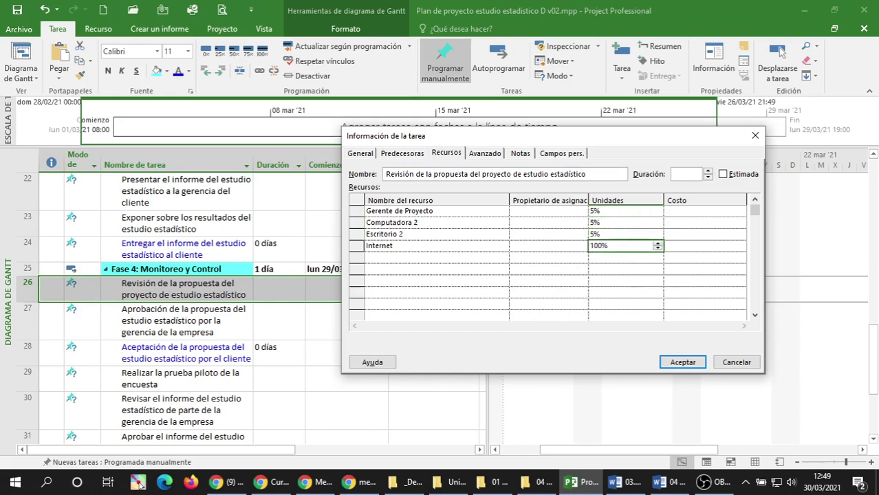
{"action": "type", "text": "1"}
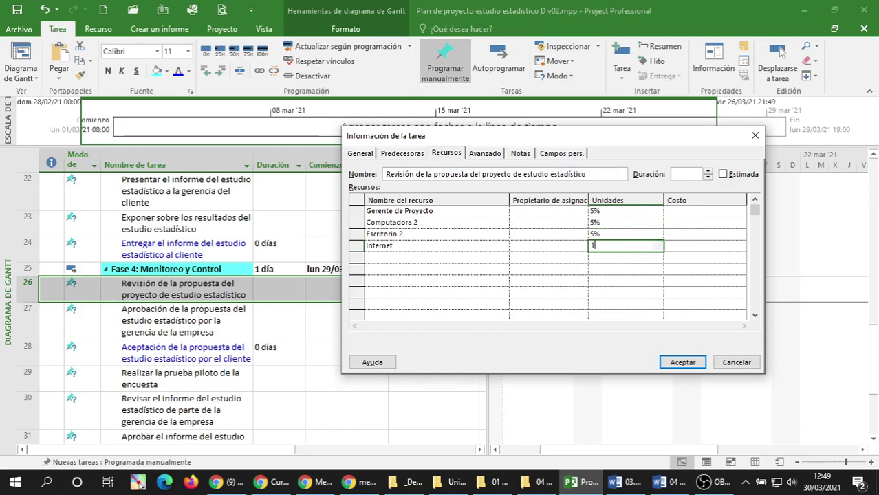
{"action": "key", "text": "Return"}
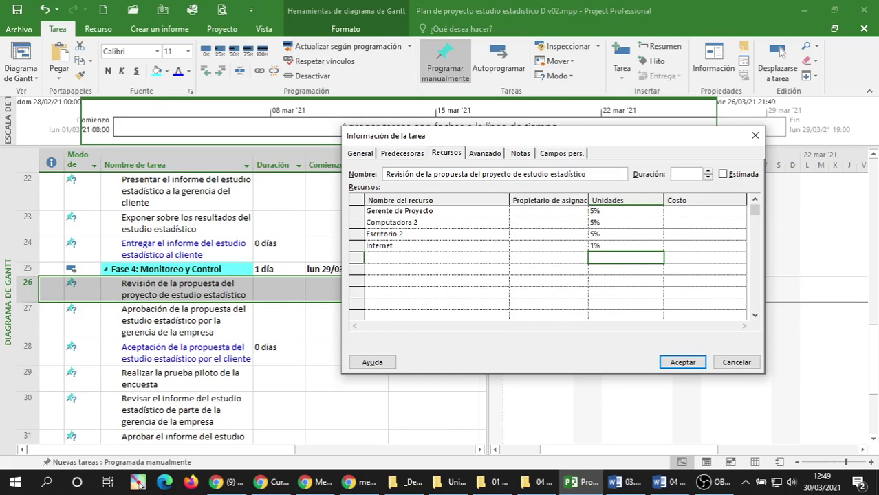
{"action": "key", "text": "Left"}
{"action": "key", "text": "Left"}
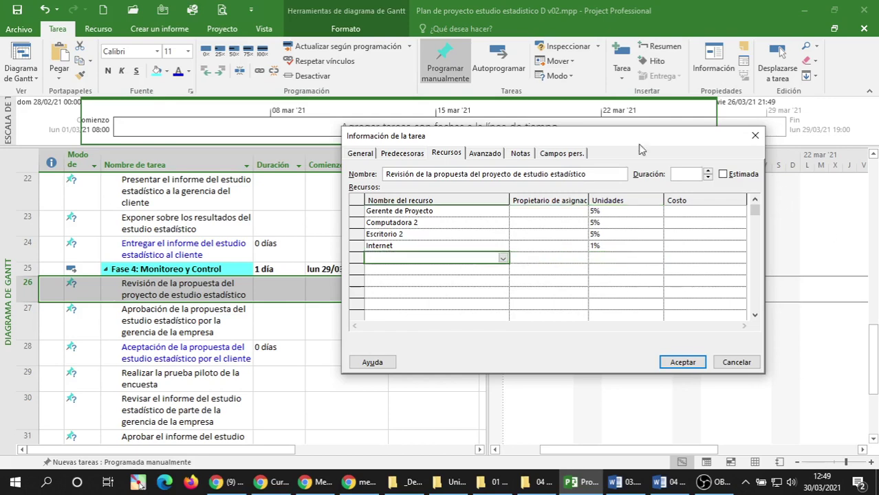
Set the proposal review task's deadline to 10/04/21 and move the task information dialog aside.
{"action": "left_click", "coordinate": [485, 154]}
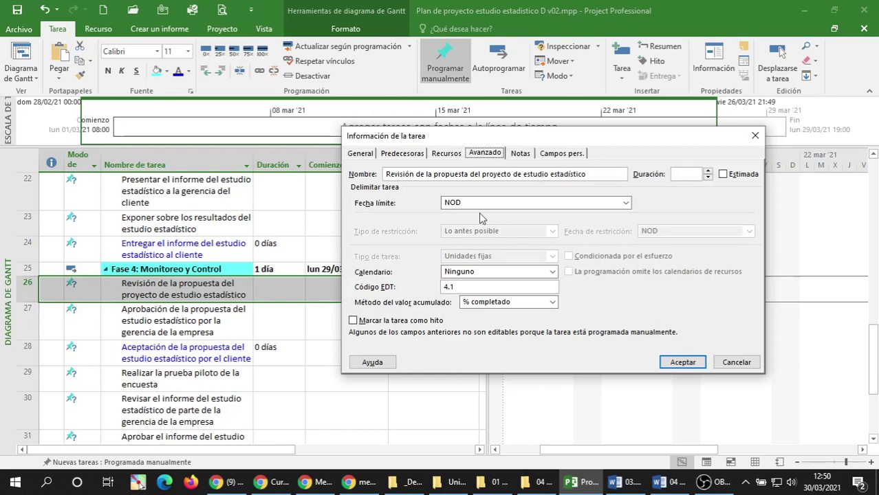
{"action": "left_click", "coordinate": [477, 204]}
{"action": "left_click", "coordinate": [625, 203]}
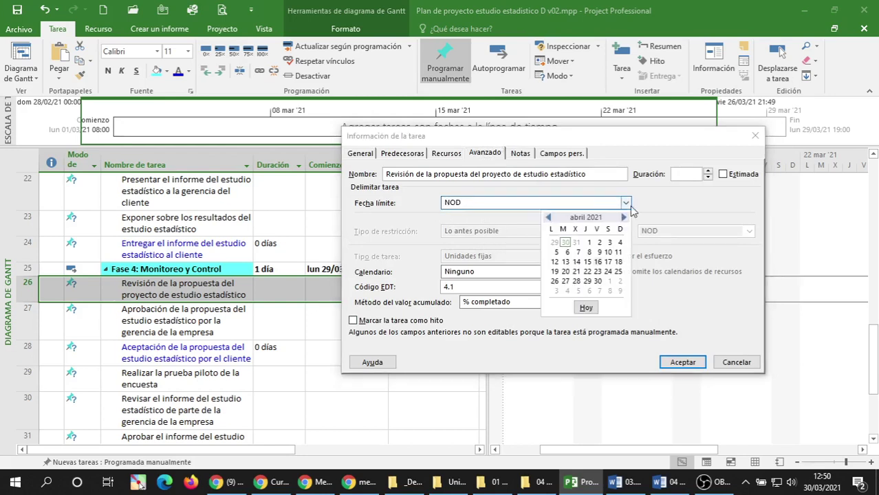
{"action": "left_click", "coordinate": [609, 252]}
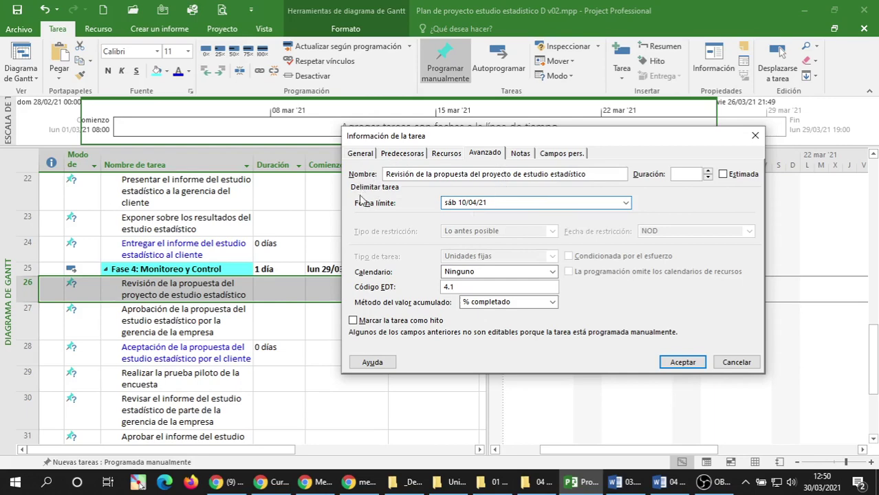
{"action": "left_click_drag", "start_coordinate": [392, 141], "coordinate": [368, 182]}
Switch to the task list document in Word, compare the Fase 1 proposal tasks with the Fase 4 review task, and return to Project.
{"action": "left_click", "coordinate": [655, 486]}
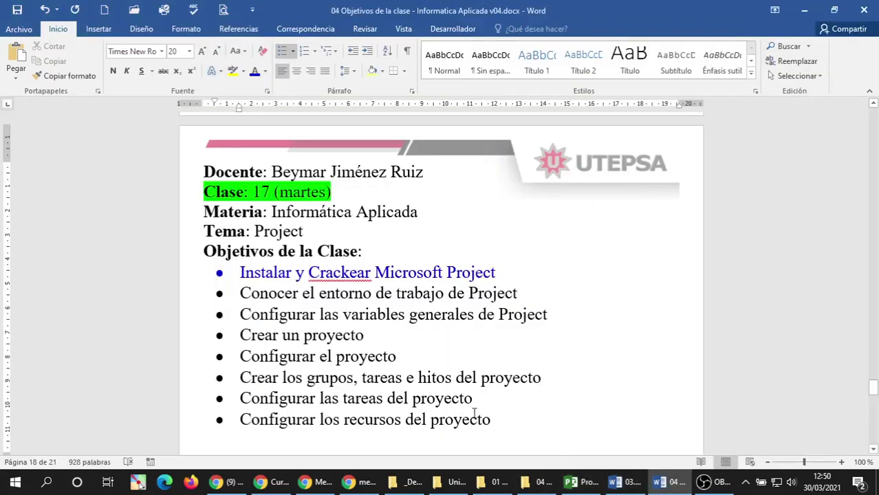
{"action": "mouse_move", "coordinate": [629, 486]}
{"action": "left_click", "coordinate": [577, 427]}
{"action": "scroll", "coordinate": [338, 280], "scroll_direction": "up", "scroll_amount": 1}
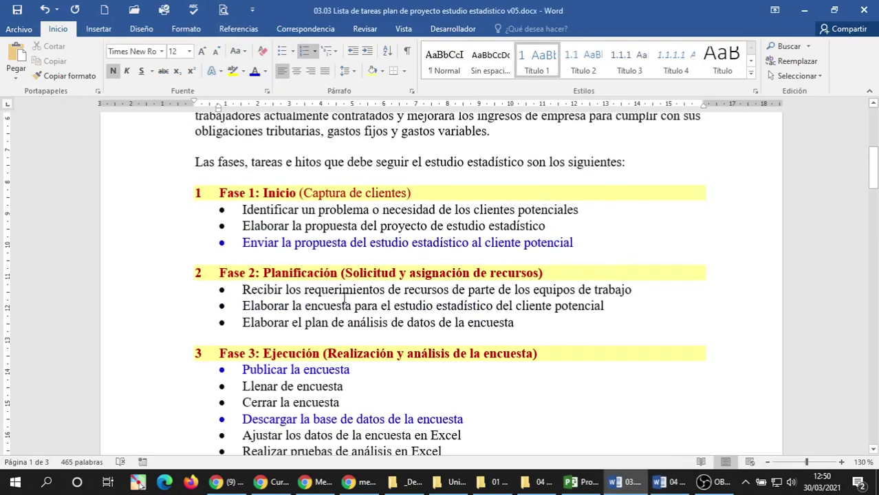
{"action": "scroll", "coordinate": [338, 281], "scroll_direction": "down", "scroll_amount": 1}
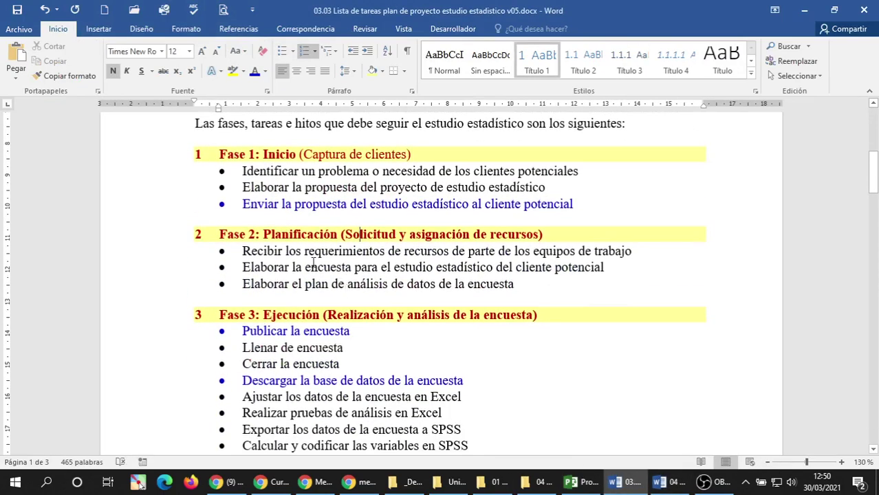
{"action": "triple_click", "coordinate": [313, 202]}
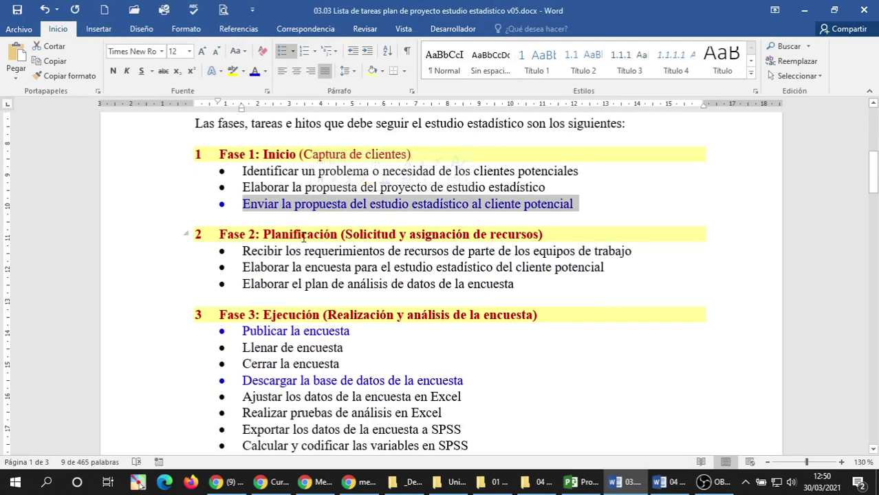
{"action": "triple_click", "coordinate": [264, 189]}
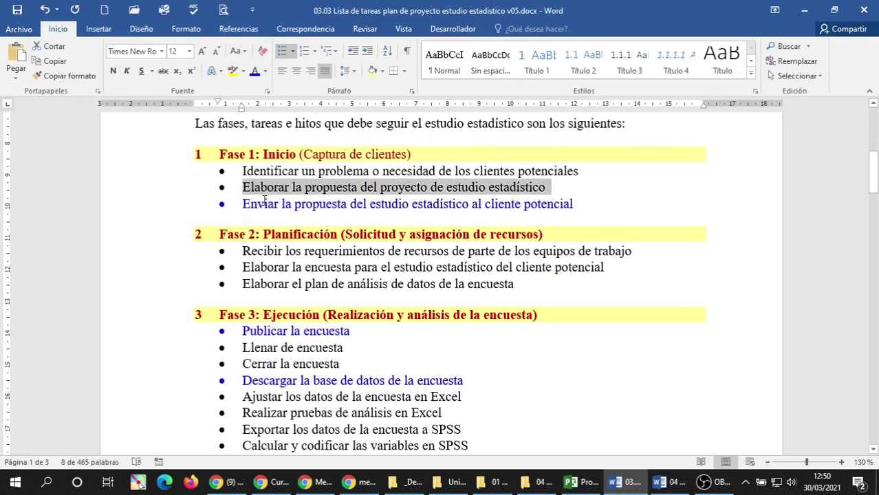
{"action": "triple_click", "coordinate": [264, 201]}
{"action": "left_click", "coordinate": [264, 199]}
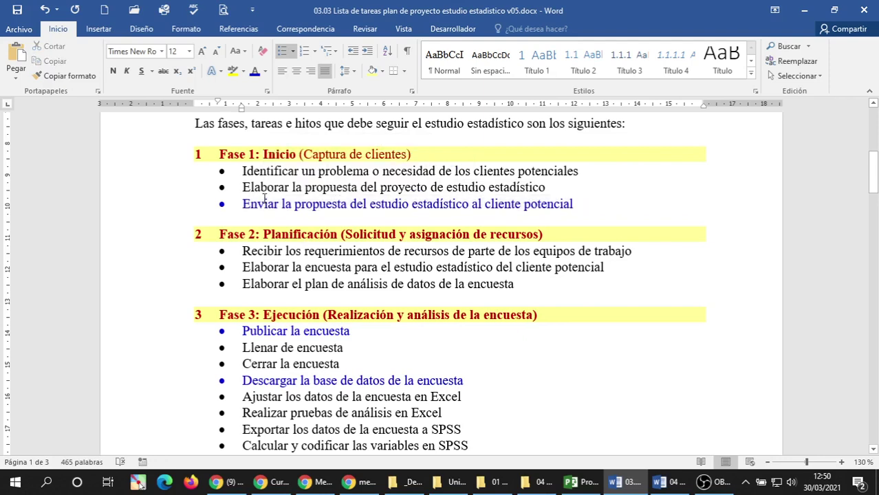
{"action": "triple_click", "coordinate": [266, 188]}
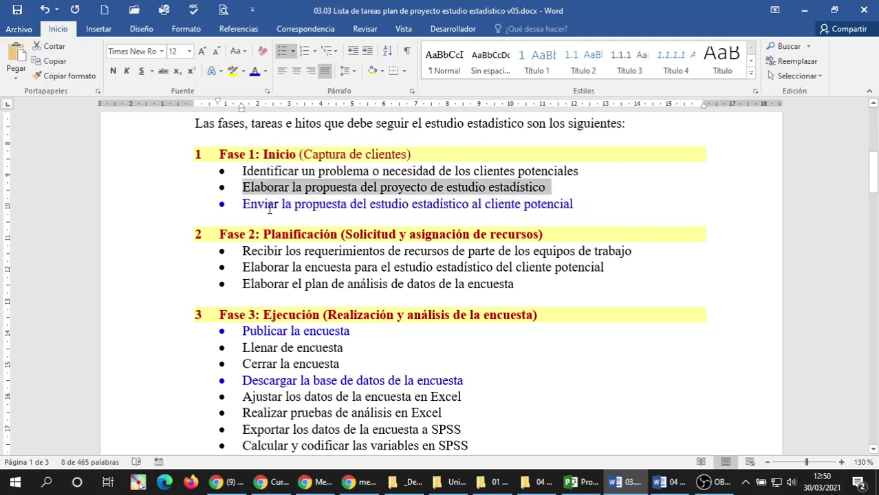
{"action": "double_click", "coordinate": [268, 206]}
{"action": "triple_click", "coordinate": [269, 207]}
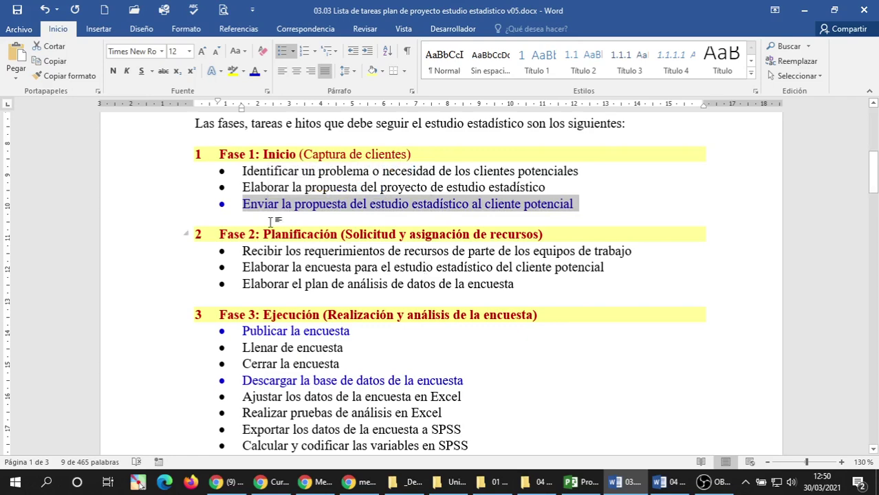
{"action": "triple_click", "coordinate": [308, 212]}
{"action": "scroll", "coordinate": [409, 243], "scroll_direction": "down", "scroll_amount": 3}
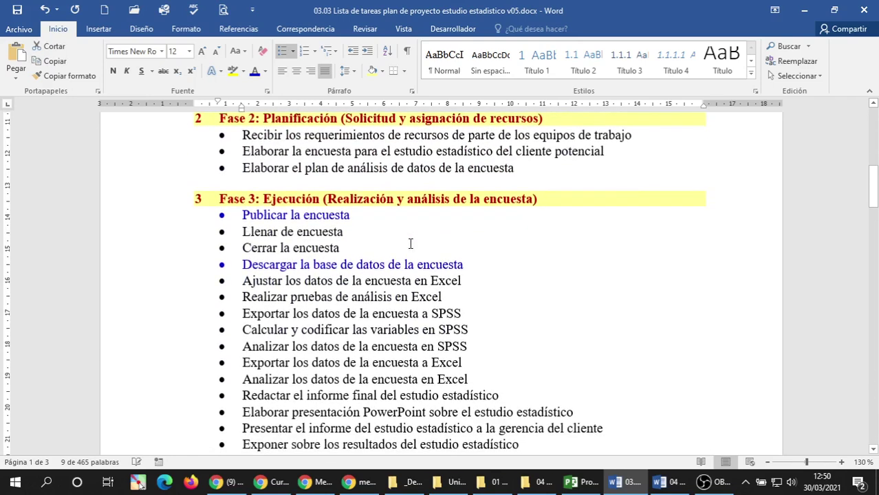
{"action": "scroll", "coordinate": [410, 244], "scroll_direction": "down", "scroll_amount": 13}
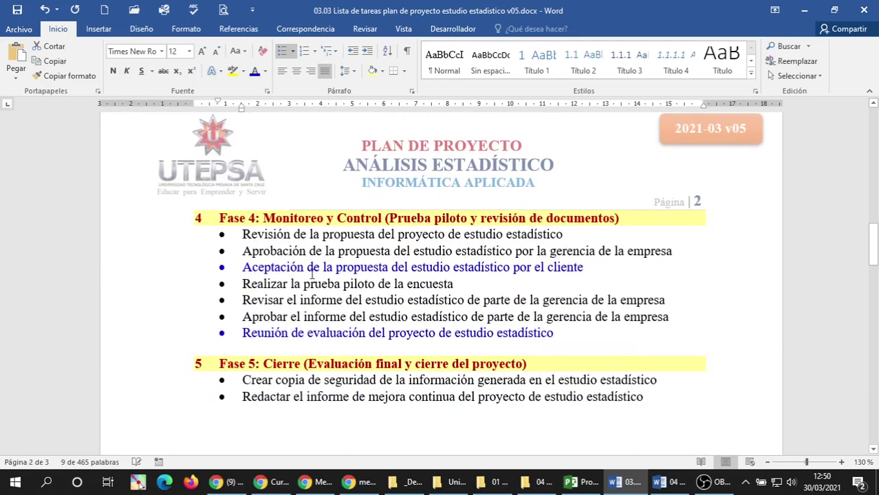
{"action": "triple_click", "coordinate": [280, 239]}
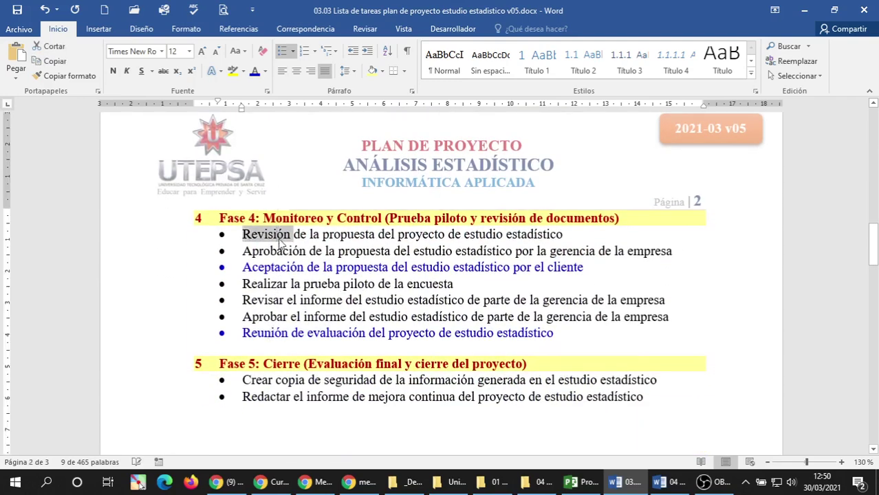
{"action": "left_click", "coordinate": [579, 481]}
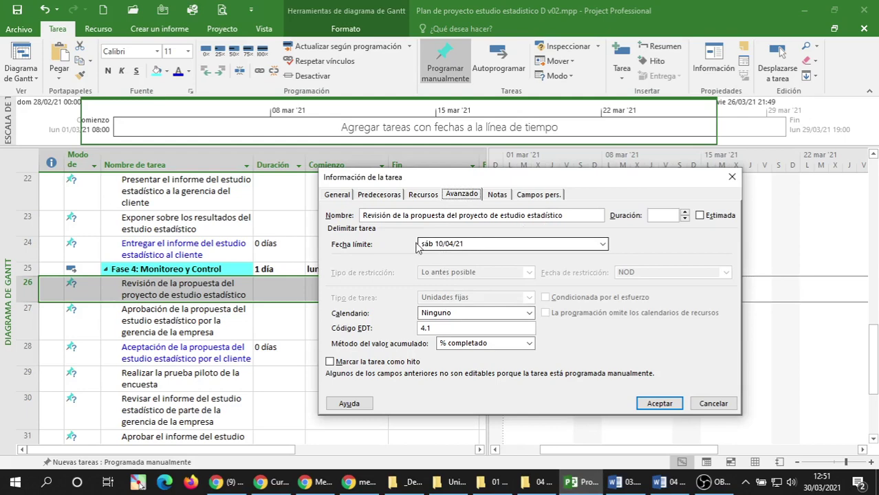
Check the proposal review task's predecessors and start date, and set its finish to 05/03/21 12:00.
{"action": "left_click", "coordinate": [376, 195]}
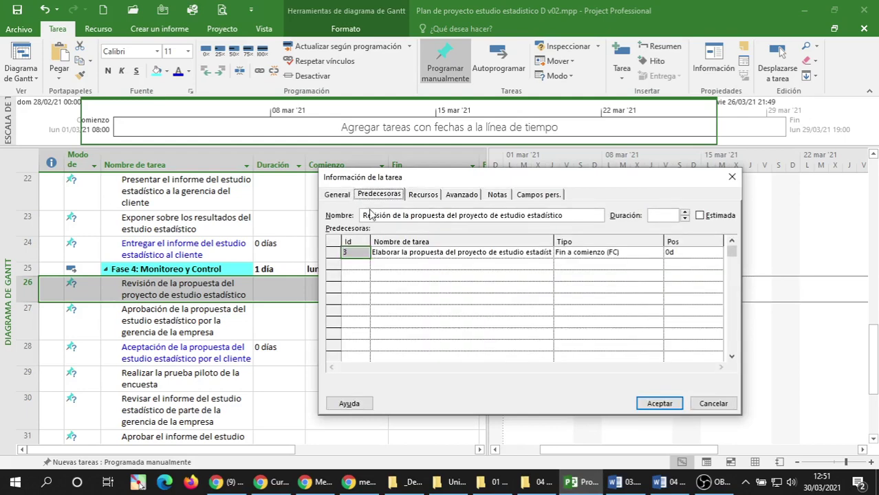
{"action": "left_click", "coordinate": [333, 196]}
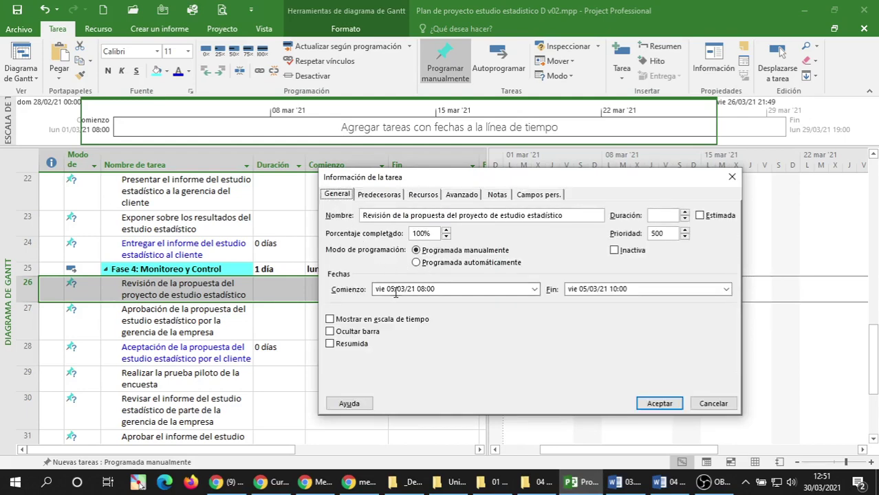
{"action": "left_click", "coordinate": [395, 292]}
{"action": "left_click", "coordinate": [416, 291]}
{"action": "left_click", "coordinate": [616, 289]}
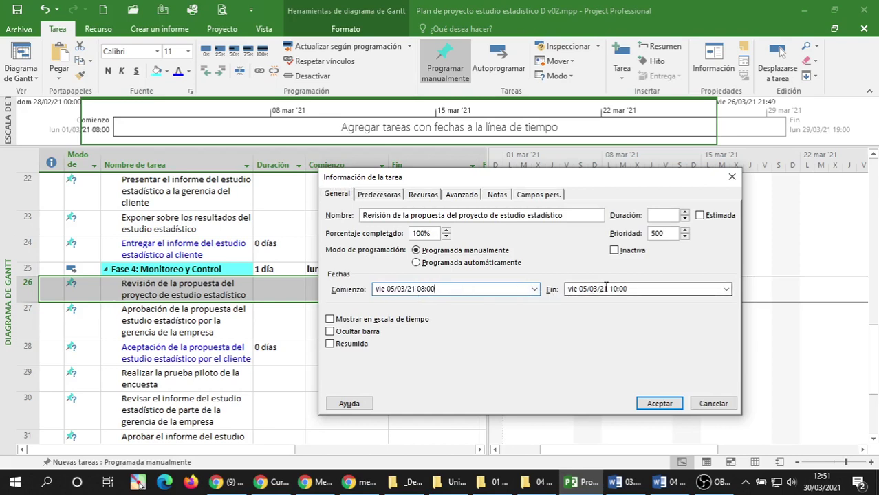
{"action": "left_click", "coordinate": [616, 289]}
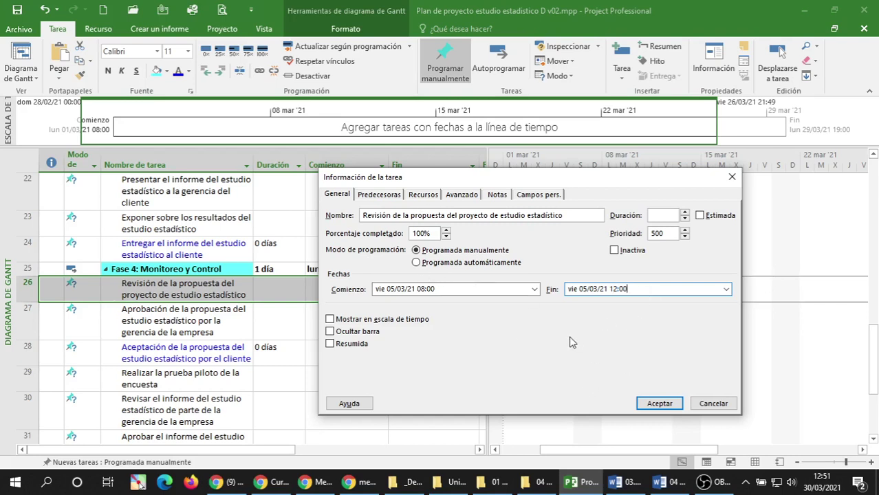
Set the proposal review task's deadline to 05/03/21 12:00 and its calendar to Estándar.
{"action": "left_click", "coordinate": [387, 199]}
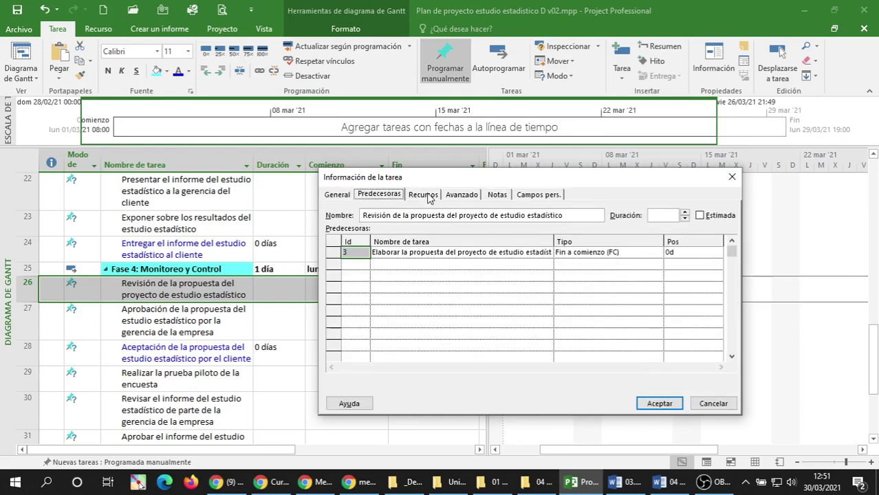
{"action": "left_click", "coordinate": [424, 195]}
{"action": "left_click", "coordinate": [466, 198]}
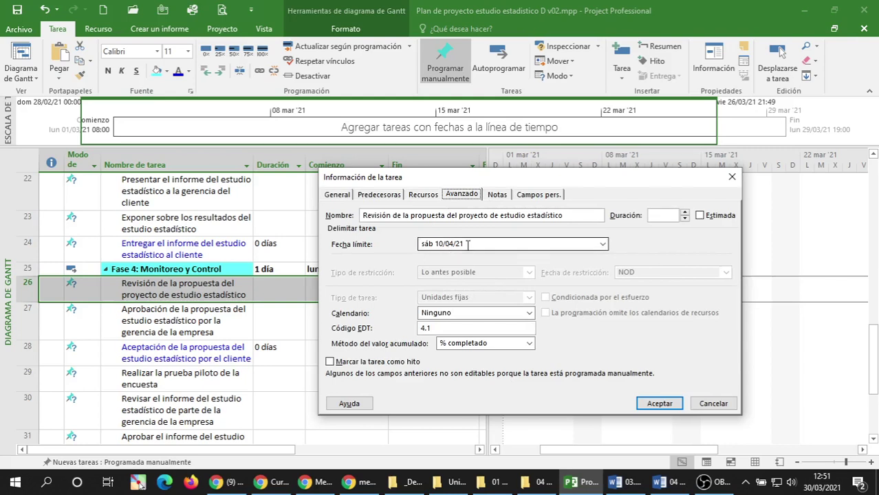
{"action": "left_click", "coordinate": [603, 245]}
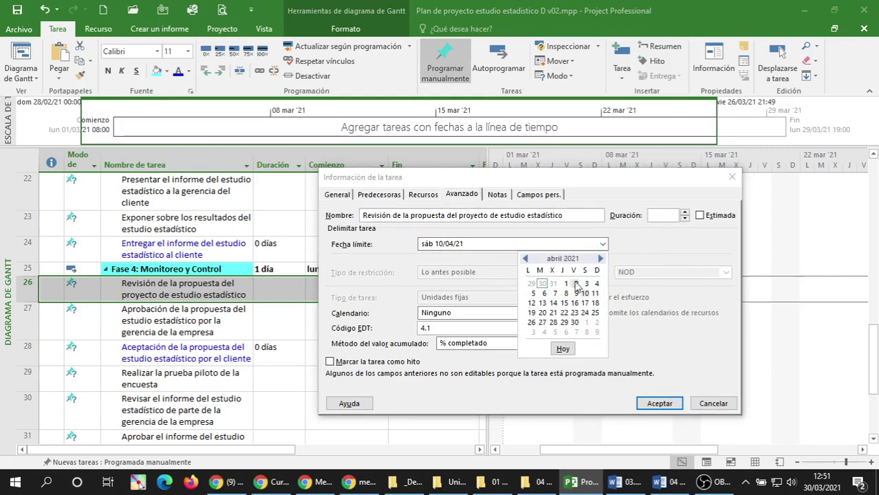
{"action": "left_click", "coordinate": [524, 259]}
{"action": "left_click", "coordinate": [575, 283]}
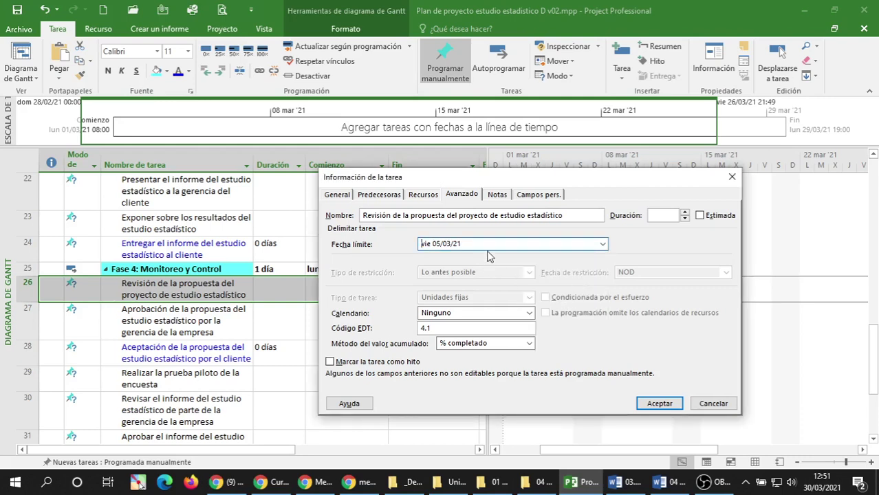
{"action": "left_click", "coordinate": [565, 244]}
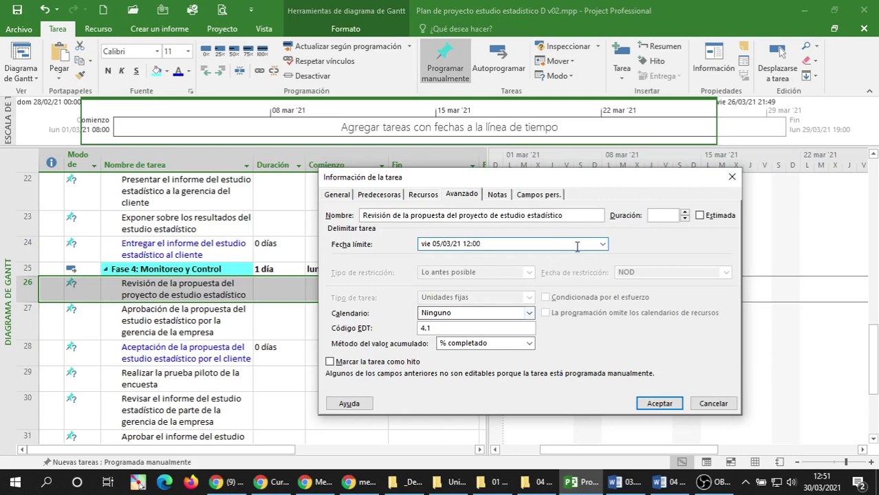
{"action": "left_click", "coordinate": [568, 217]}
{"action": "left_click", "coordinate": [539, 243]}
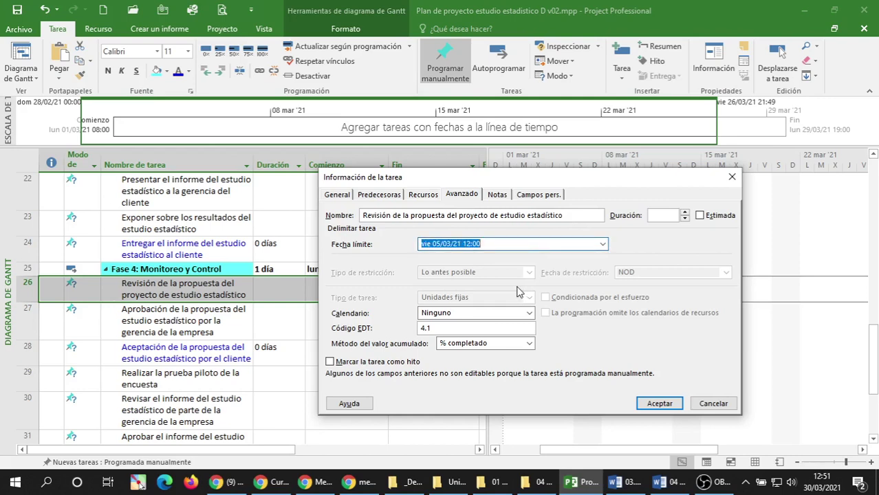
{"action": "left_click", "coordinate": [465, 314]}
{"action": "left_click", "coordinate": [443, 344]}
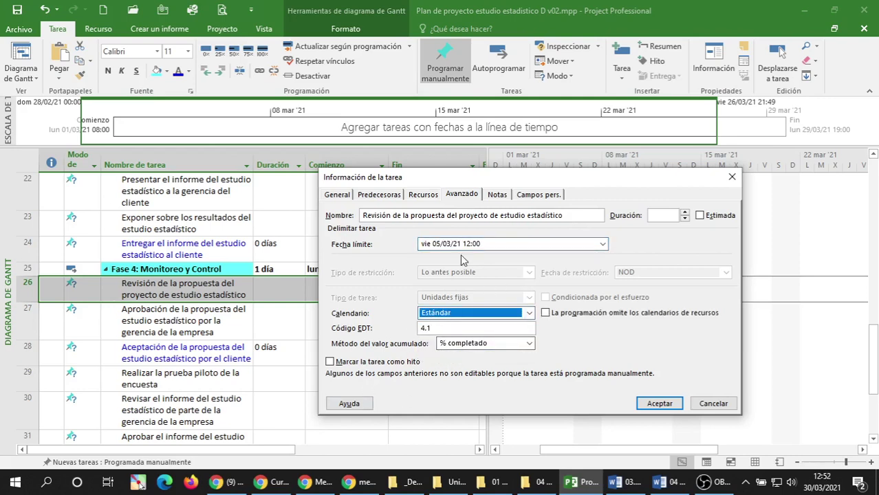
Add a bulleted note beginning "En caso de existir alguna observación utilizar el código de colores para resaltar los párrafos a ser" and accept the changes.
{"action": "left_click", "coordinate": [494, 196]}
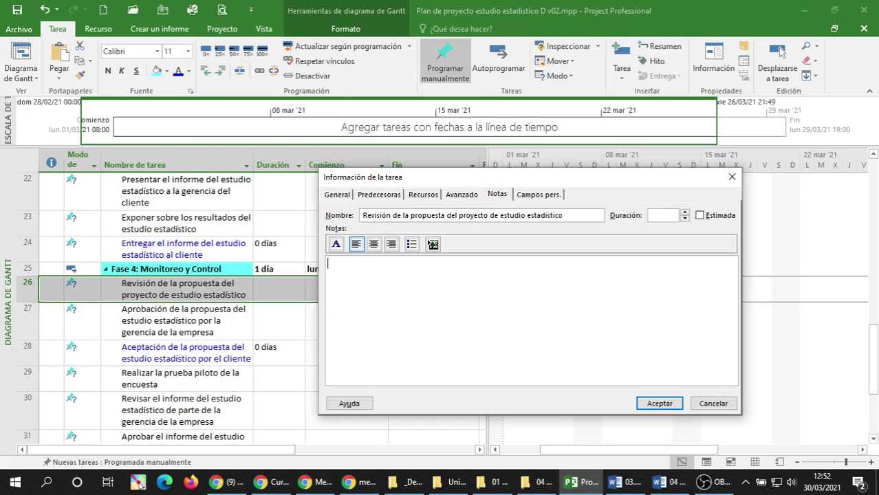
{"action": "left_click", "coordinate": [411, 244]}
{"action": "type", "text": "En caso d"}
{"action": "key", "text": "BackSpace"}
{"action": "key", "text": "BackSpace"}
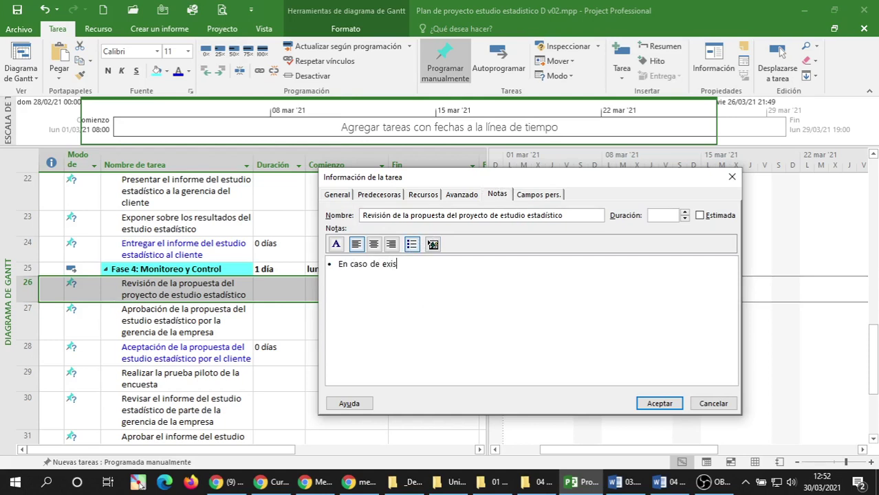
{"action": "type", "text": "xistir alguna observ"}
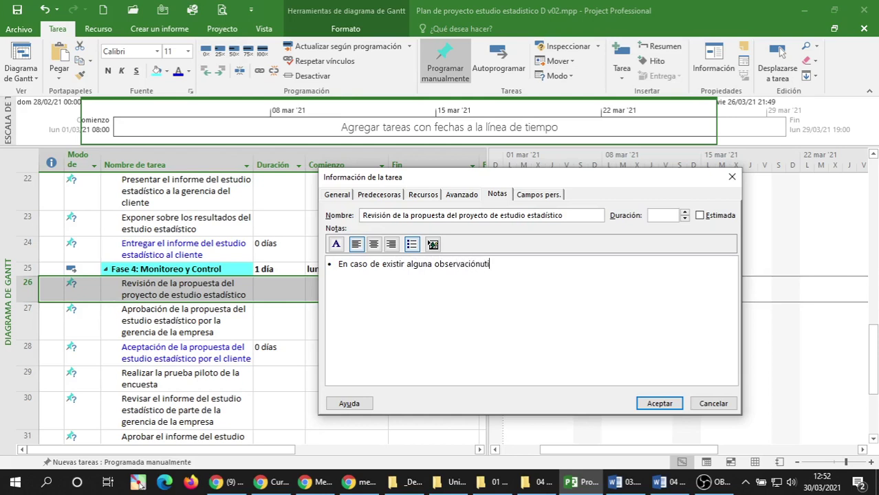
{"action": "type", "text": "ación u"}
{"action": "key", "text": "BackSpace"}
{"action": "type", "text": "utilizar el código de coler"}
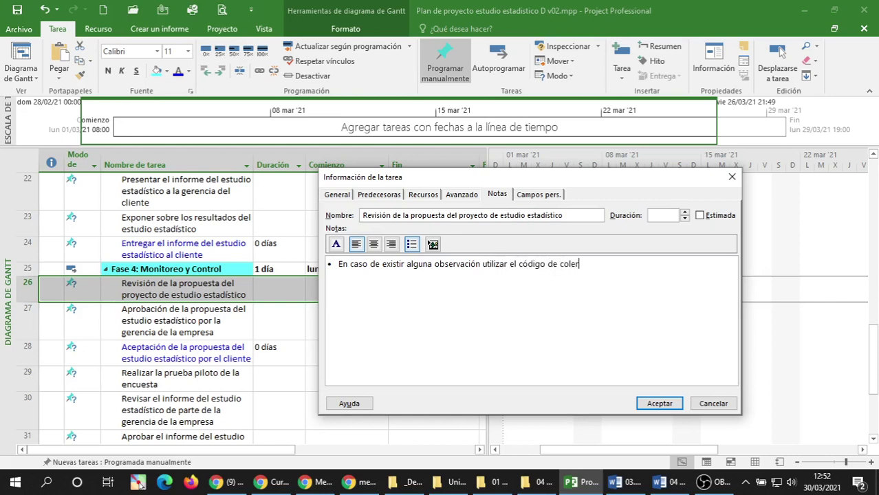
{"action": "type", "text": "s para resaltar los párrafos a s"}
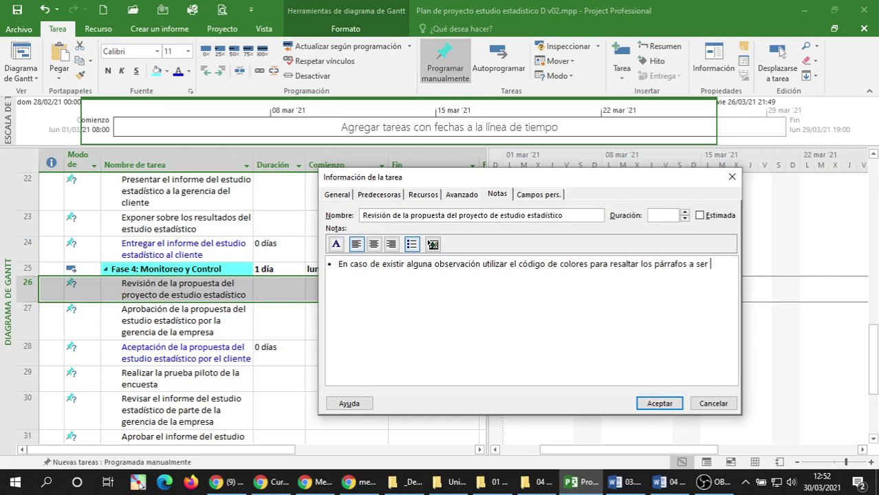
{"action": "type", "text": "cados"}
{"action": "left_click", "coordinate": [646, 404]}
{"action": "key", "text": "Down"}
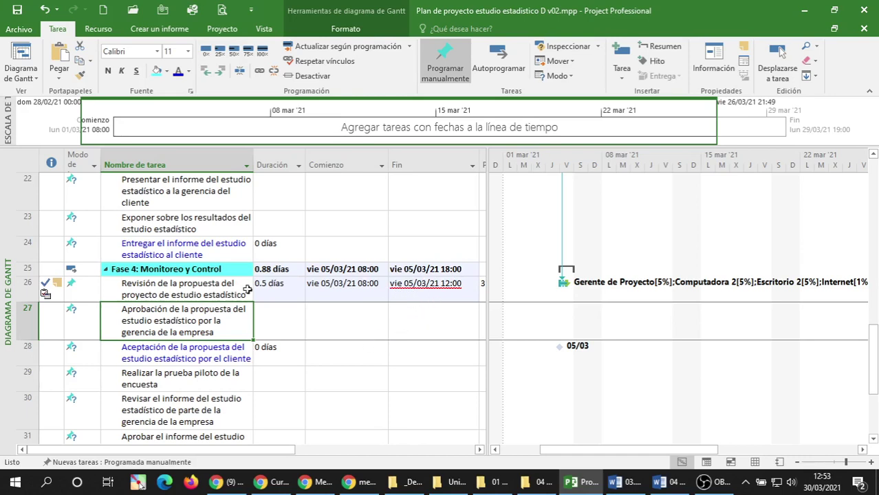
Reopen the proposal review task's information and review its dates, predecessors, resources and deadline.
{"action": "right_click", "coordinate": [207, 292]}
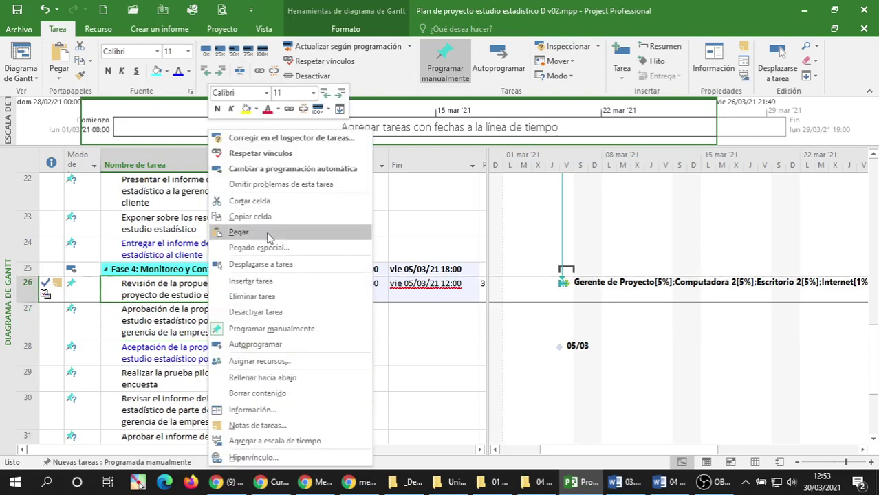
{"action": "left_click", "coordinate": [272, 411]}
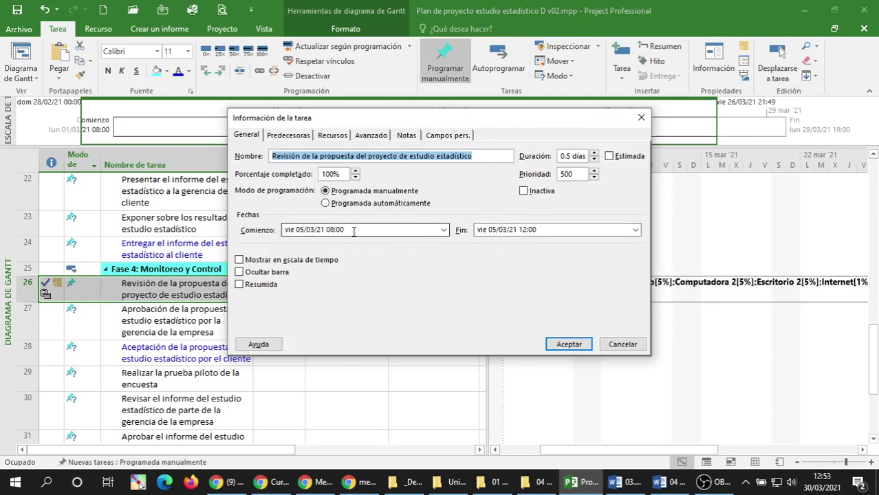
{"action": "left_click", "coordinate": [330, 139]}
{"action": "left_click", "coordinate": [307, 140]}
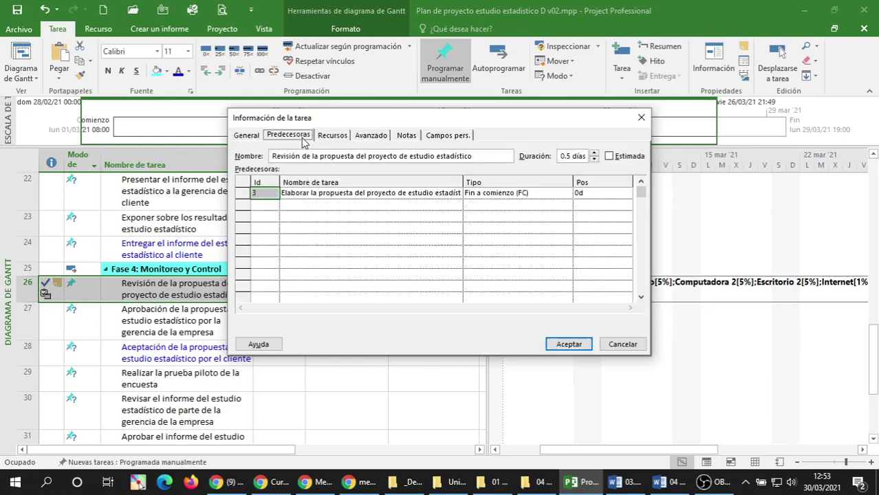
{"action": "left_click", "coordinate": [331, 136]}
{"action": "left_click", "coordinate": [368, 135]}
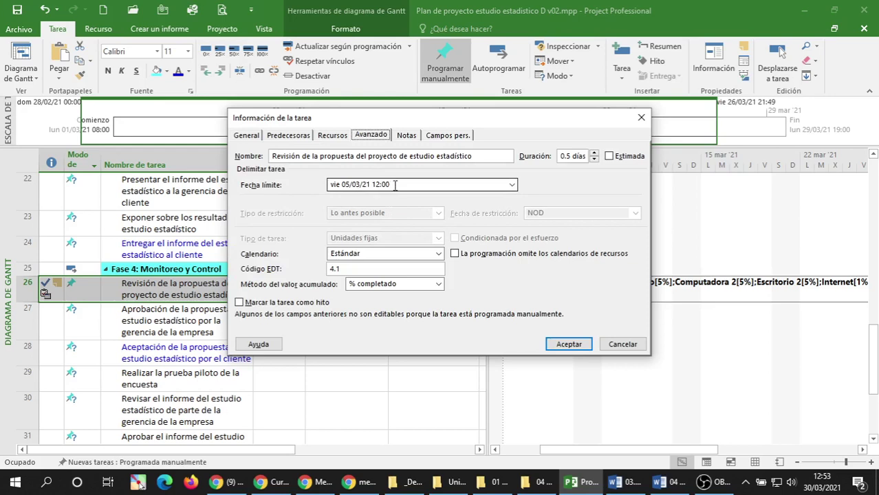
{"action": "left_click", "coordinate": [567, 344]}
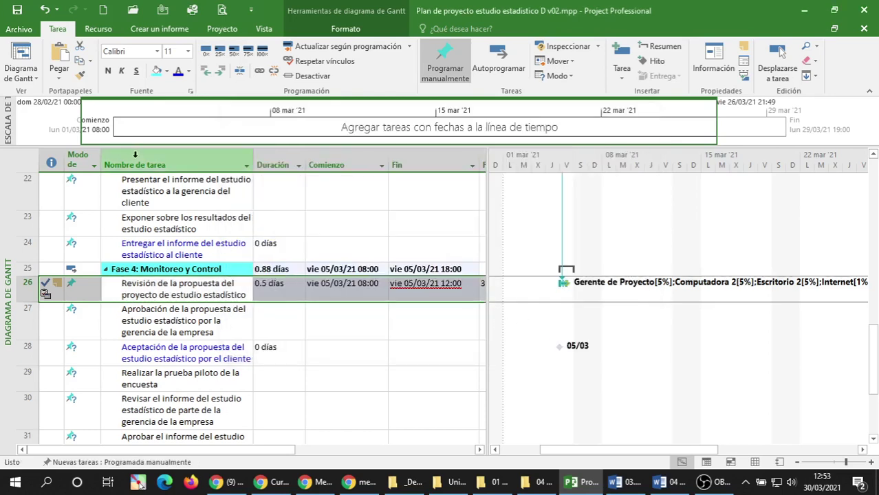
Examine the Fase 1 tasks for preparing and sending the proposal against the Fase 4 review, approval and acceptance tasks.
{"action": "scroll", "coordinate": [210, 284], "scroll_direction": "up", "scroll_amount": 5}
{"action": "scroll", "coordinate": [210, 283], "scroll_direction": "up", "scroll_amount": 1}
{"action": "scroll", "coordinate": [210, 279], "scroll_direction": "down", "scroll_amount": 6}
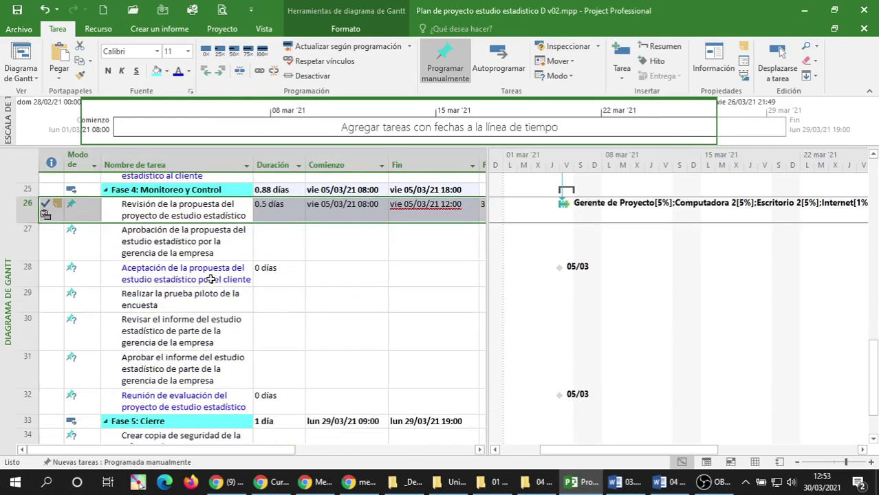
{"action": "scroll", "coordinate": [209, 279], "scroll_direction": "up", "scroll_amount": 2}
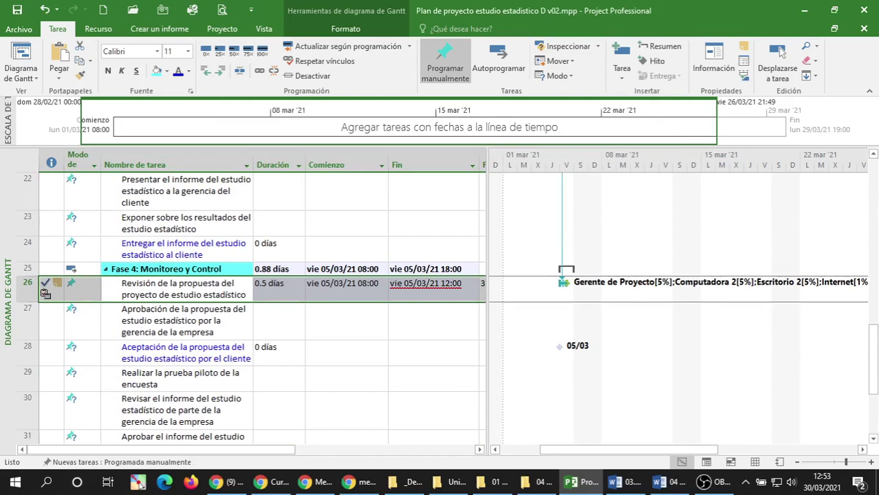
{"action": "left_click", "coordinate": [206, 310]}
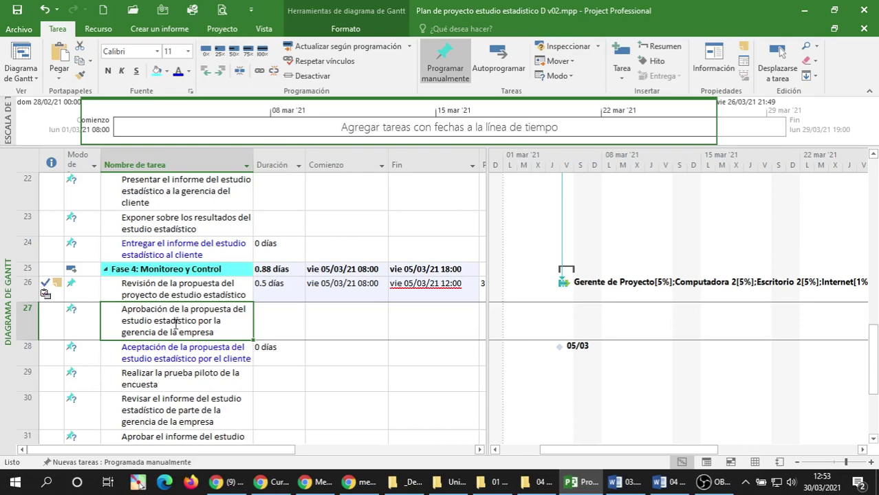
{"action": "scroll", "coordinate": [184, 275], "scroll_direction": "up", "scroll_amount": 7}
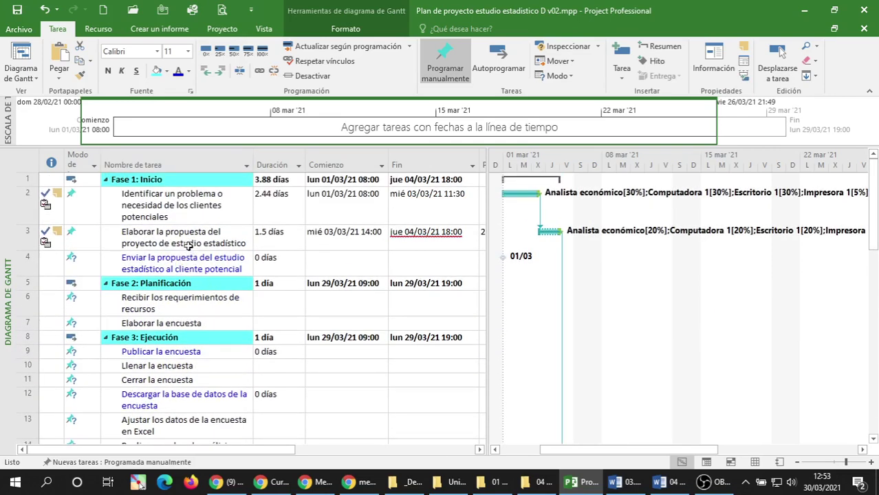
{"action": "left_click", "coordinate": [166, 264]}
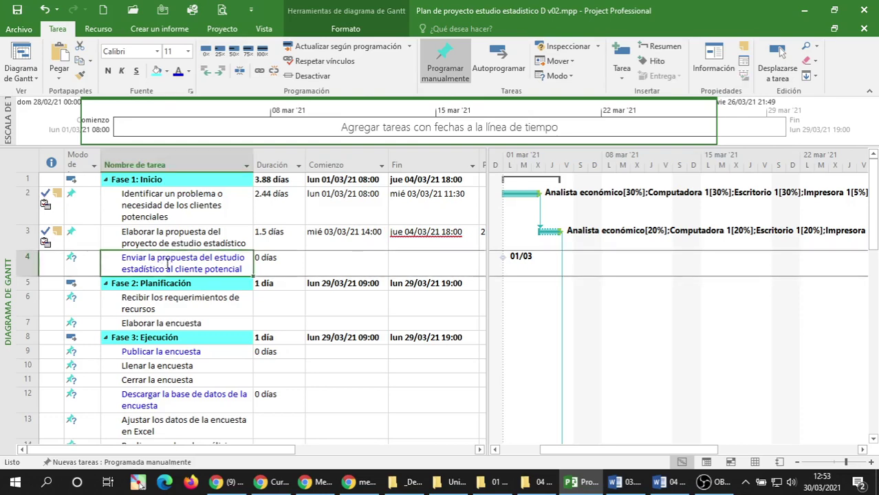
{"action": "left_click", "coordinate": [164, 235]}
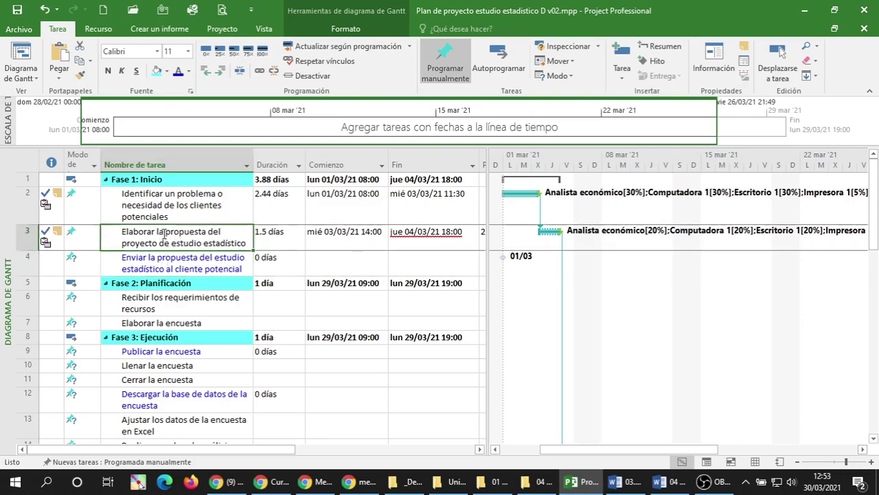
{"action": "left_click", "coordinate": [161, 266]}
{"action": "scroll", "coordinate": [163, 267], "scroll_direction": "down", "scroll_amount": 7}
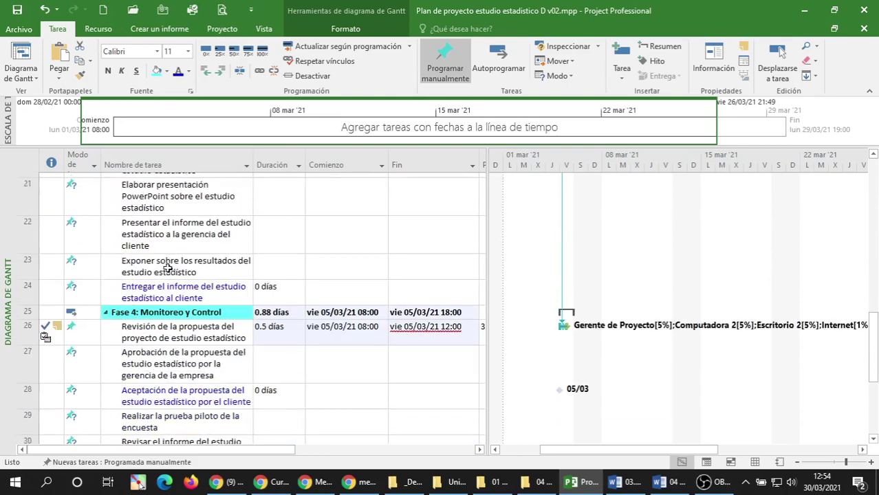
{"action": "scroll", "coordinate": [167, 268], "scroll_direction": "down", "scroll_amount": 2}
{"action": "scroll", "coordinate": [137, 282], "scroll_direction": "up", "scroll_amount": 1}
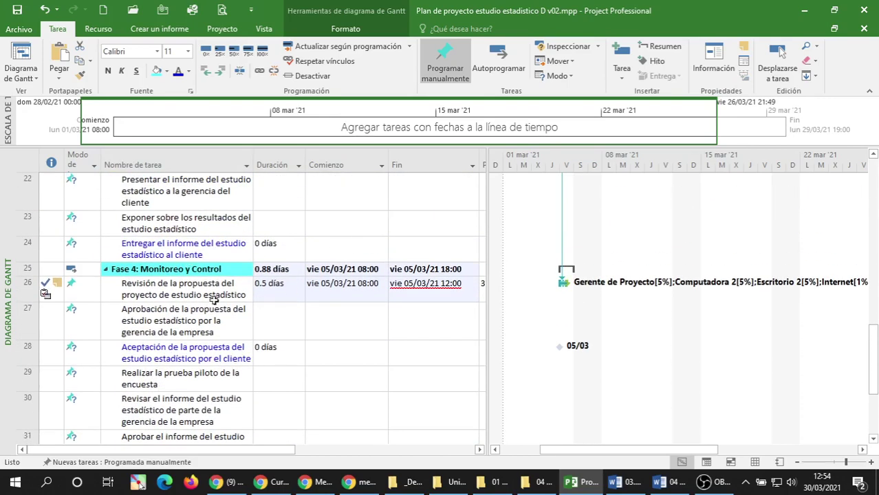
Highlight the name of the Fase 4 proposal approval task with a bright green fill and save the plan.
{"action": "left_click", "coordinate": [214, 301]}
{"action": "left_click", "coordinate": [193, 317]}
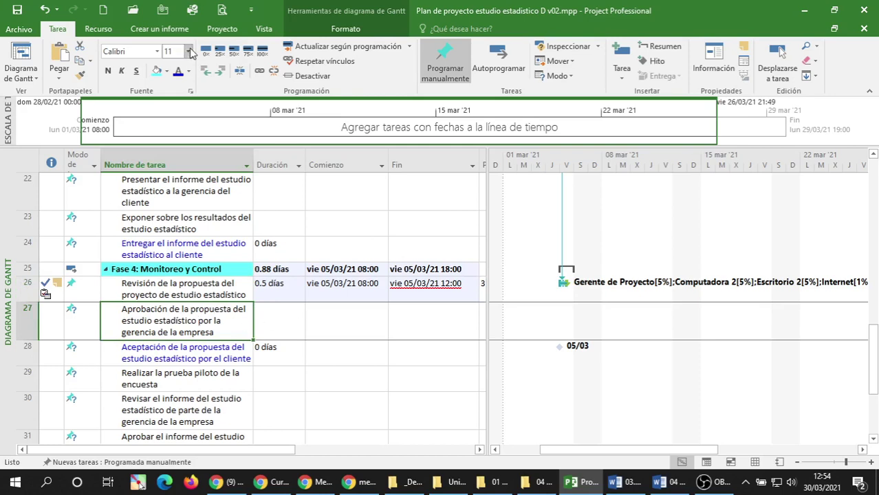
{"action": "left_click", "coordinate": [167, 72]}
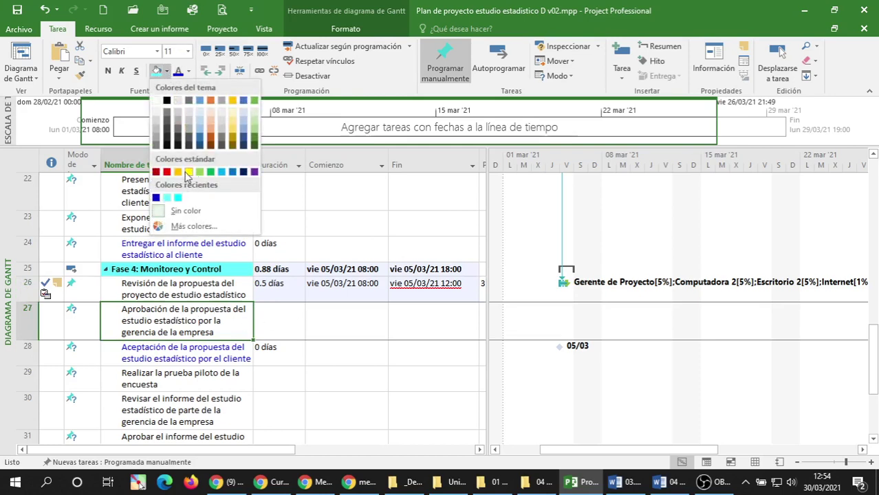
{"action": "left_click", "coordinate": [191, 227]}
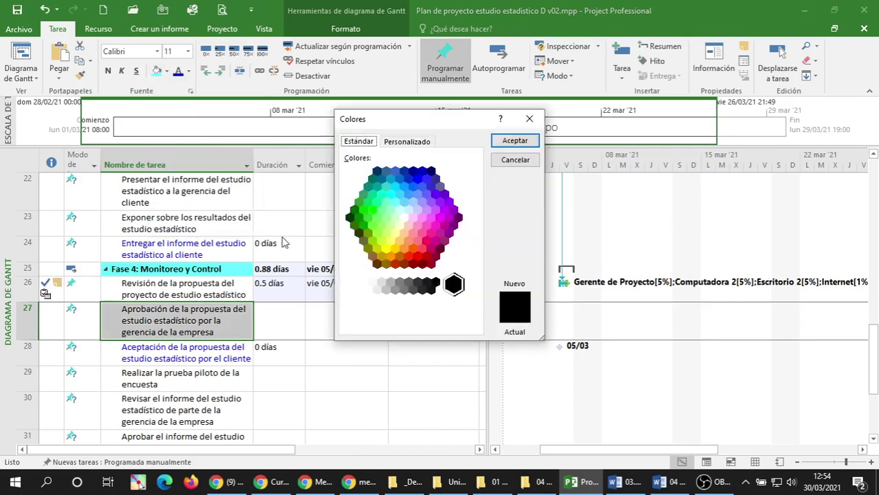
{"action": "left_click", "coordinate": [373, 218]}
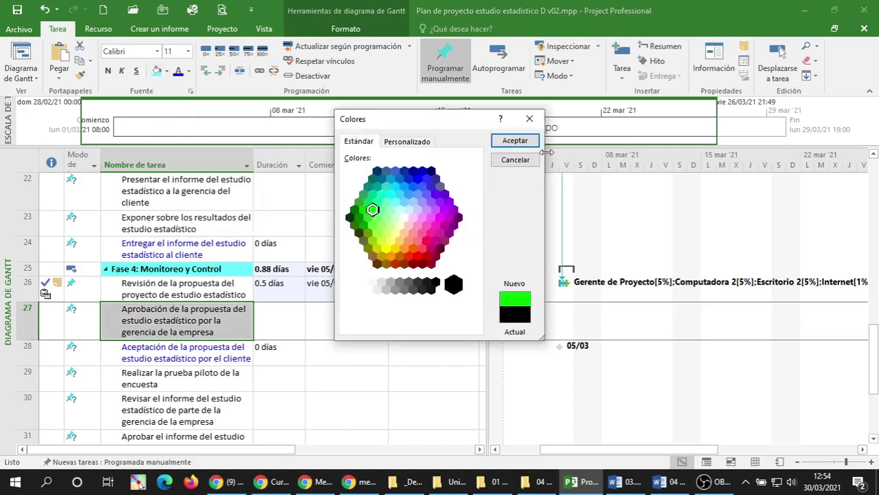
{"action": "left_click", "coordinate": [516, 141]}
{"action": "left_click", "coordinate": [271, 323]}
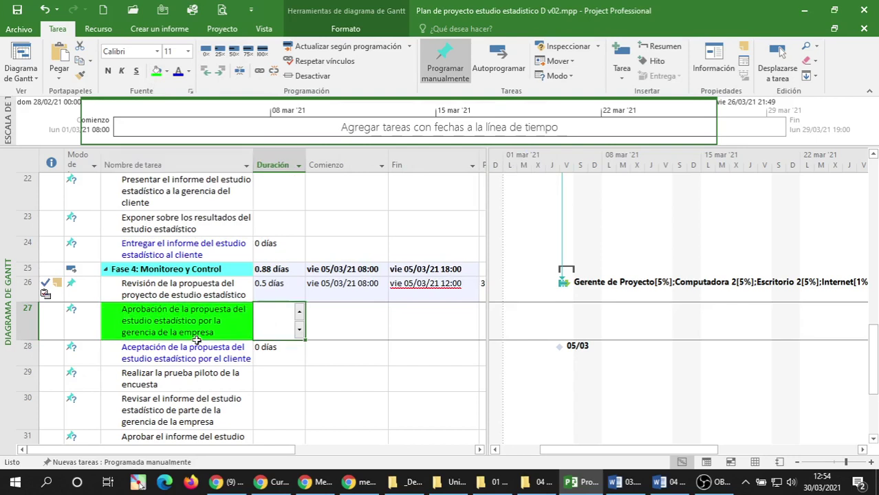
{"action": "left_click", "coordinate": [17, 9]}
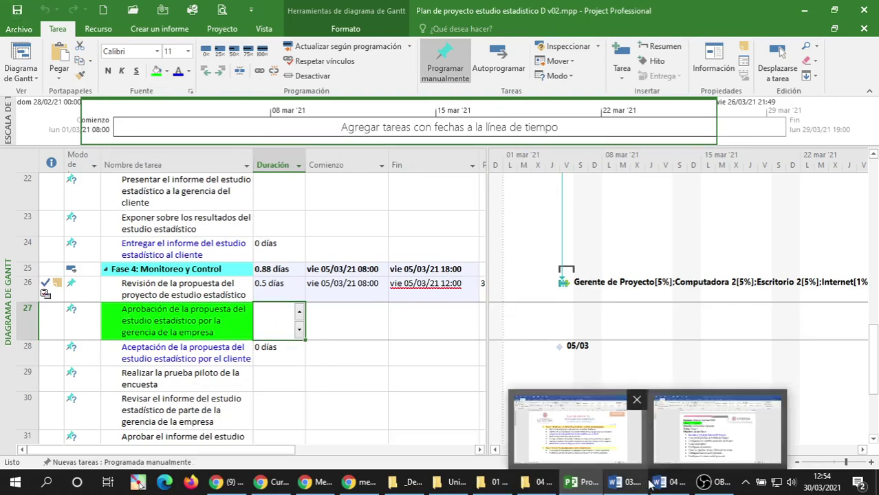
{"action": "mouse_move", "coordinate": [703, 484]}
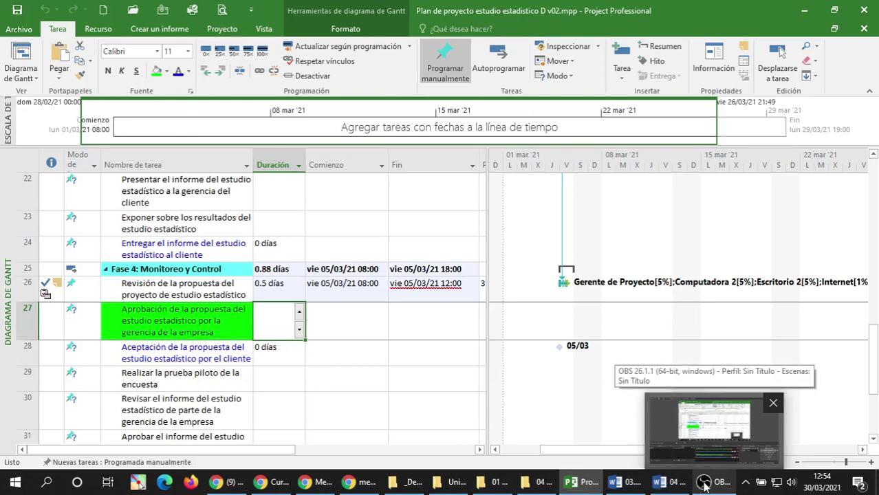